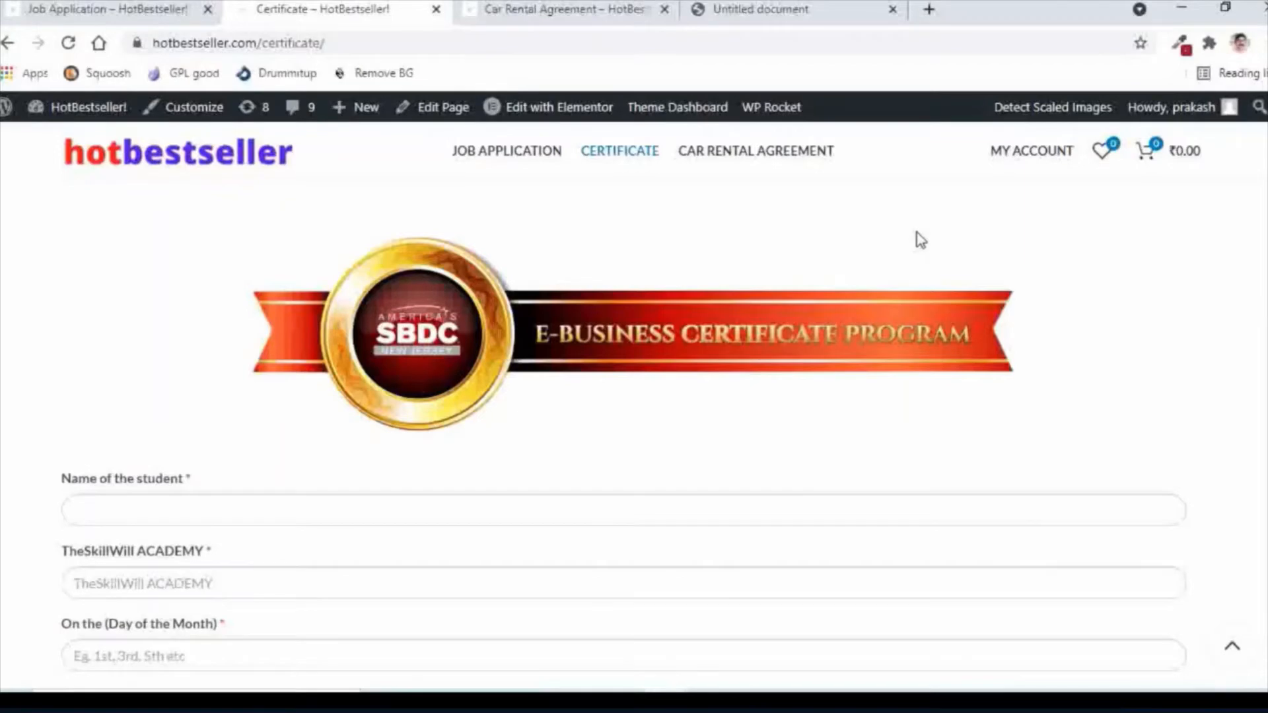
Step: Examine the sample certificate, car rental agreement and job application forms on the HotBestseller site
scroll(922, 239, "down", 1)
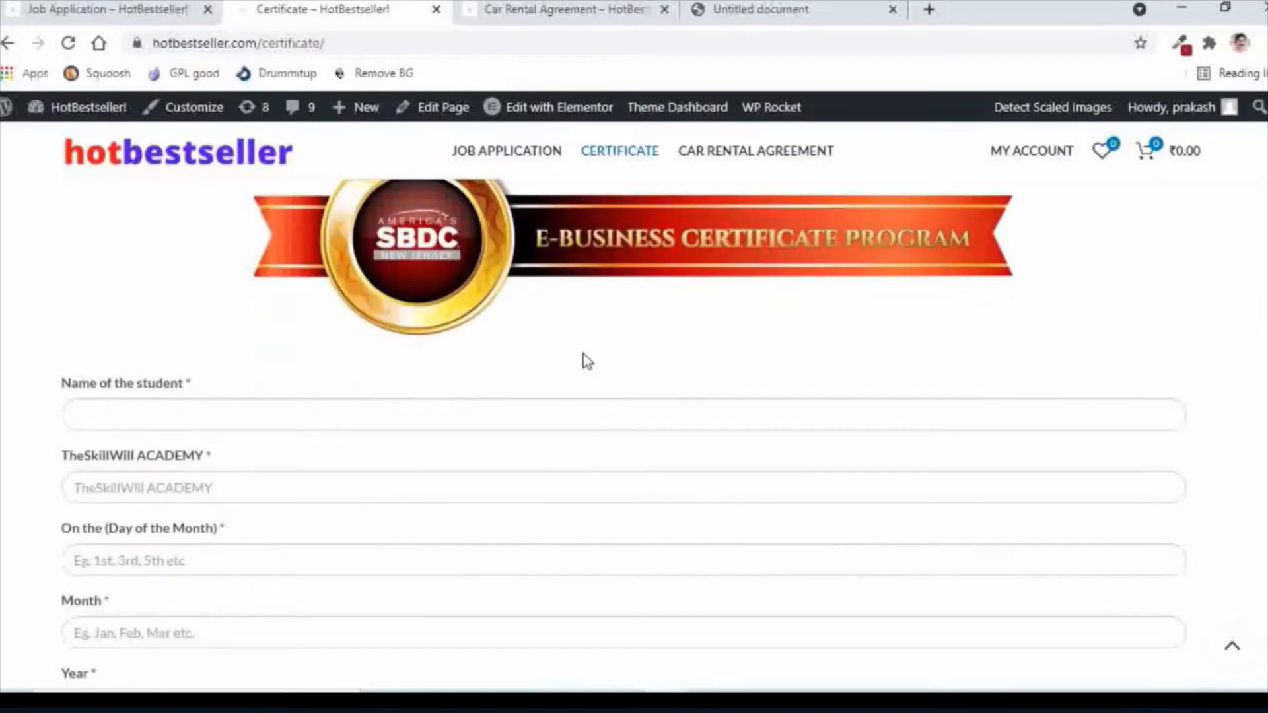
scroll(542, 373, "down", 1)
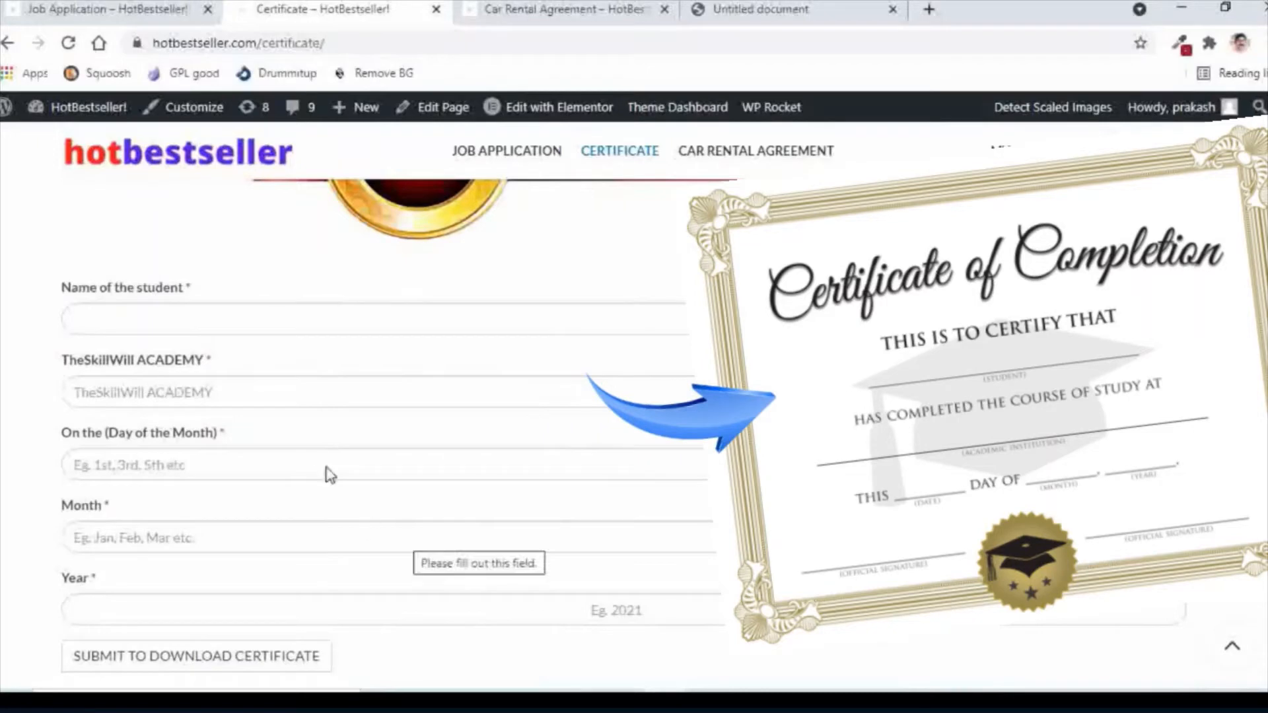
left_click(509, 9)
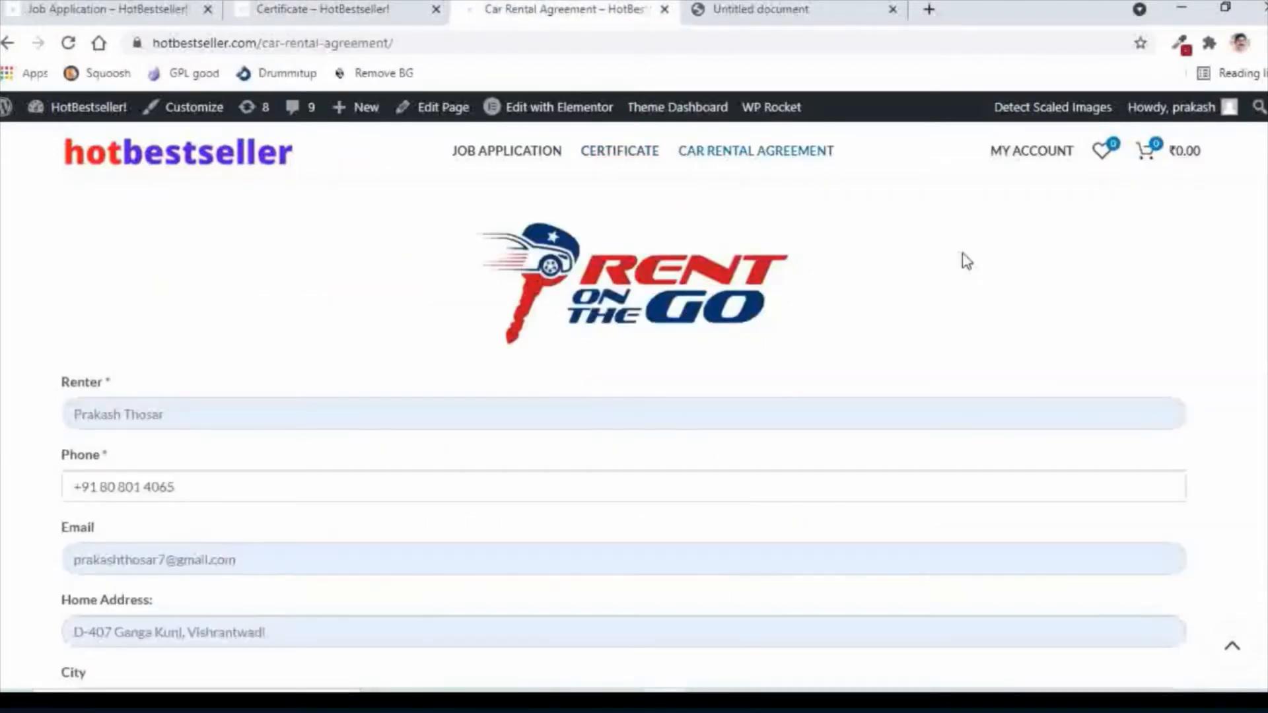
scroll(966, 261, "down", 2)
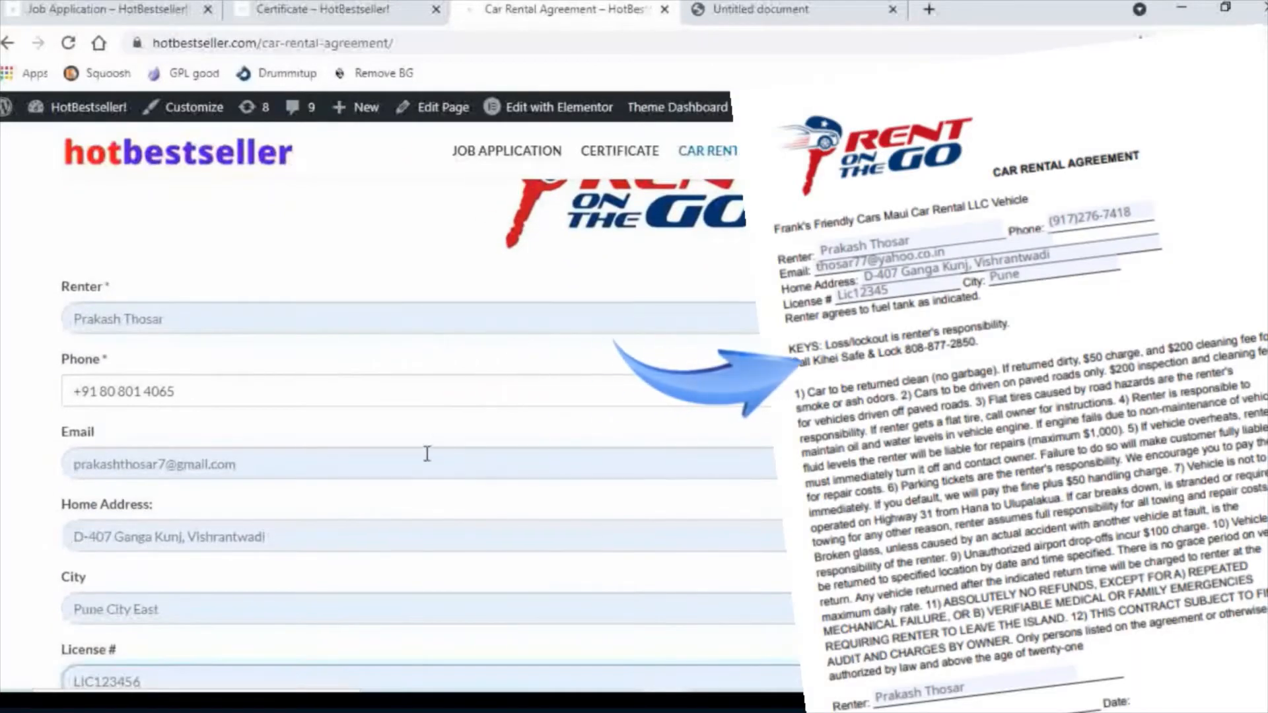
left_click(159, 635)
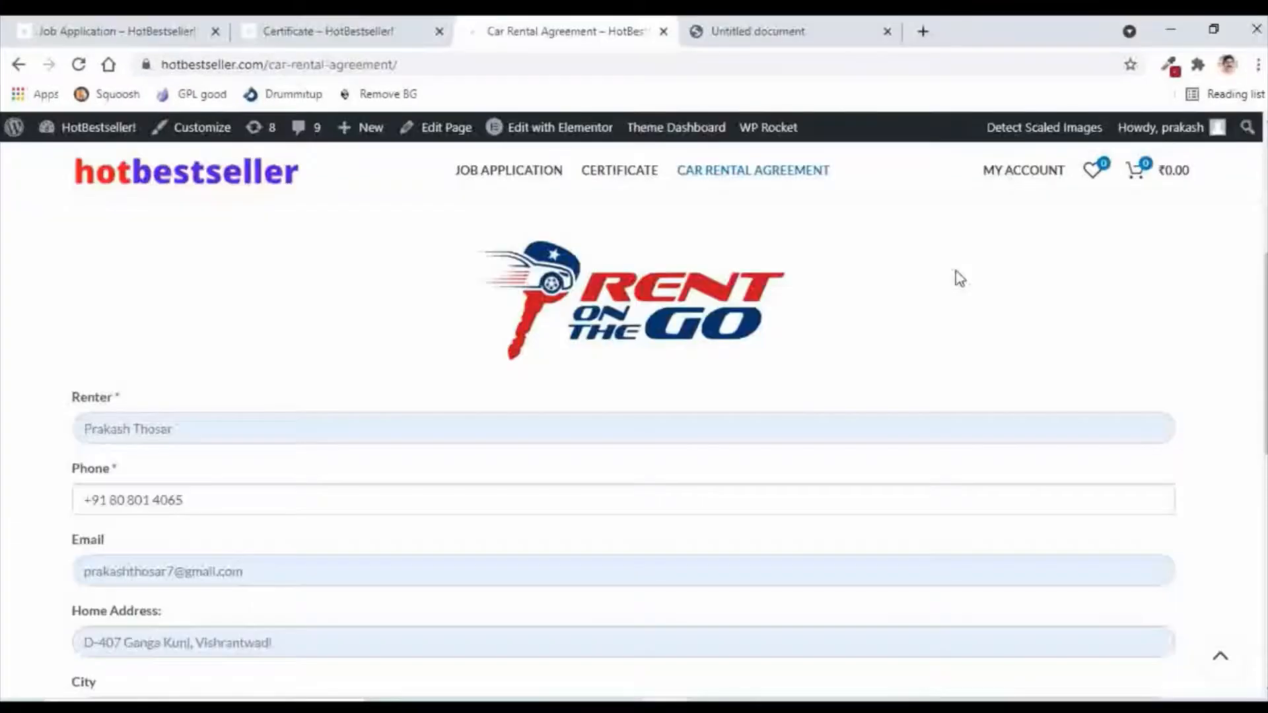
scroll(960, 279, "down", 1)
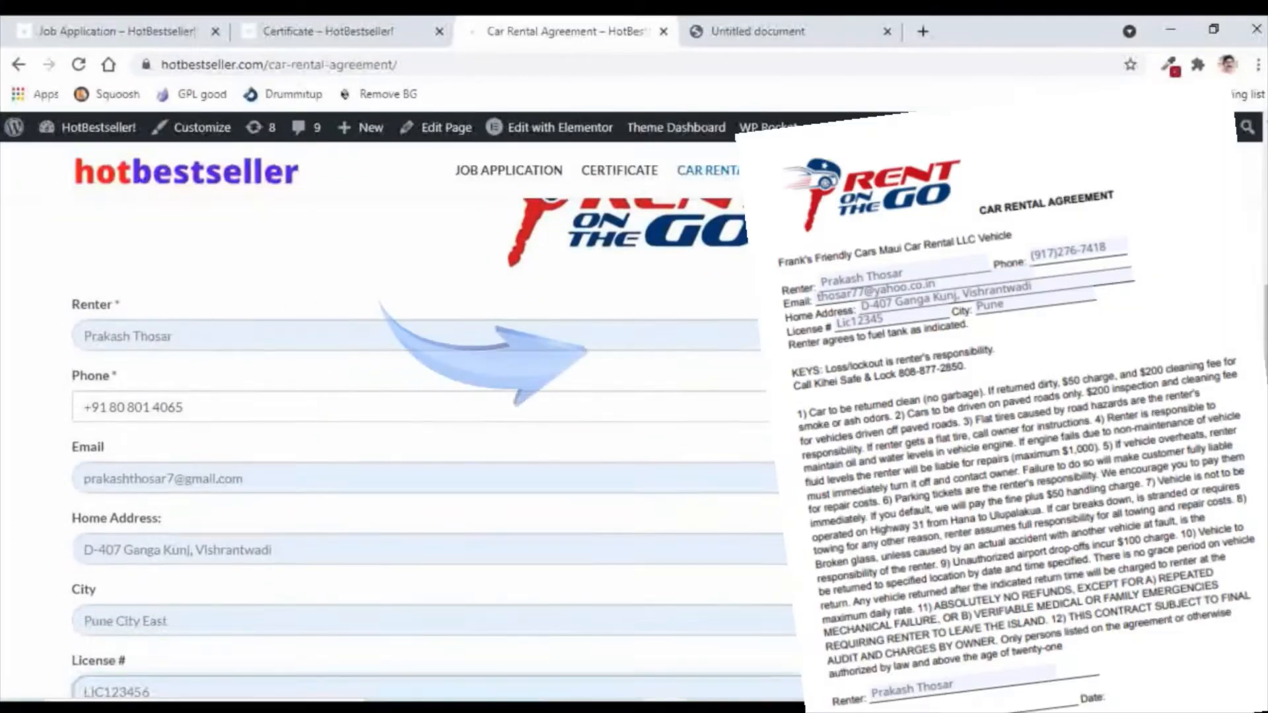
scroll(447, 445, "down", 1)
left_click(198, 643)
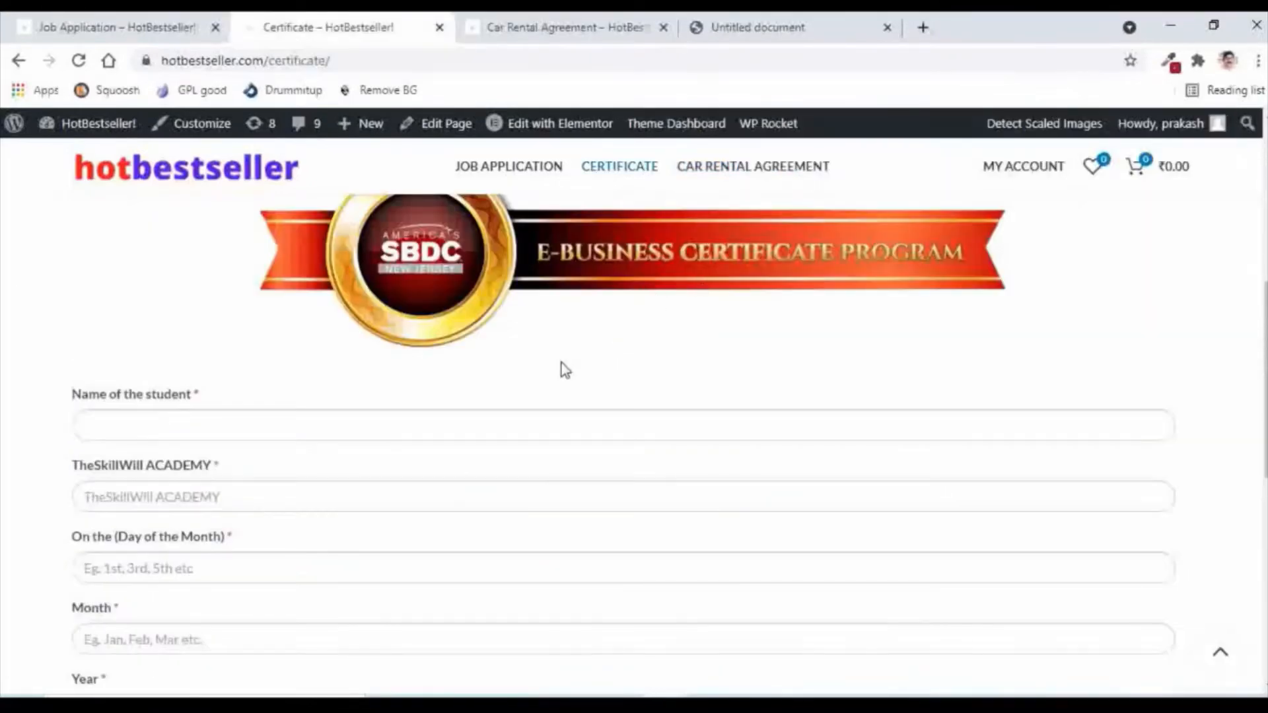
scroll(544, 385, "down", 1)
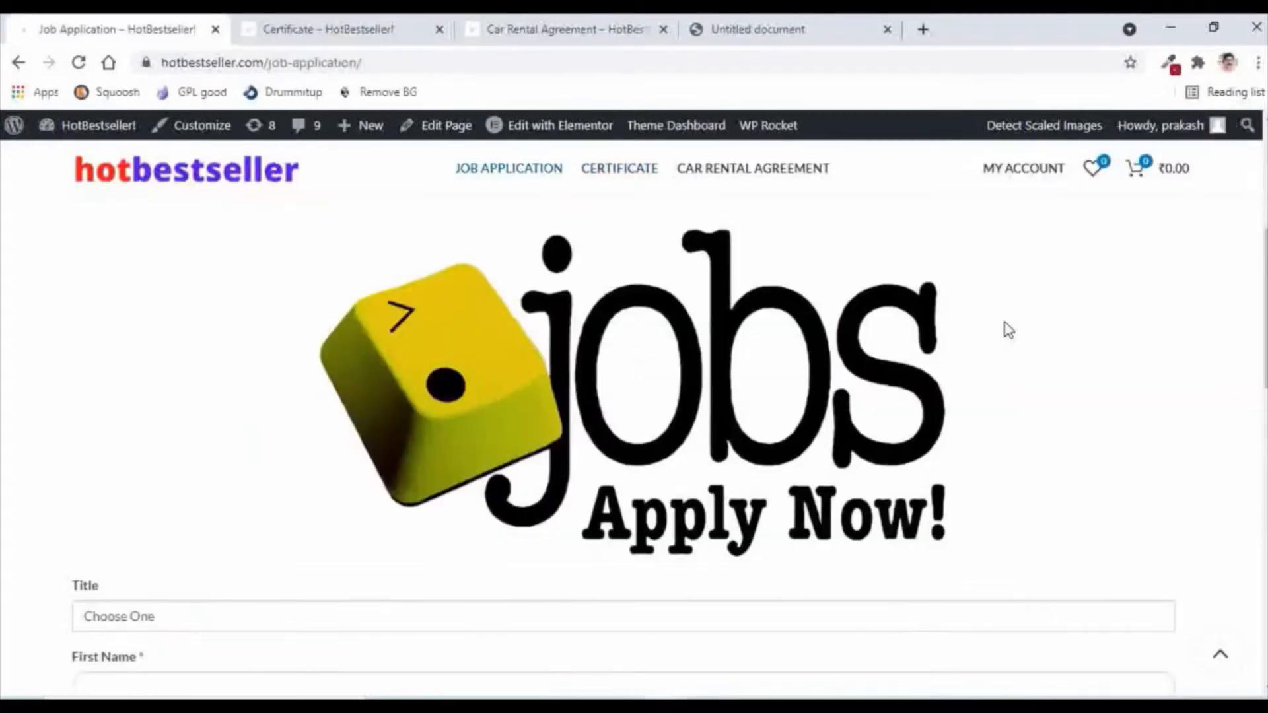
scroll(1004, 328, "down", 3)
scroll(1009, 330, "down", 3)
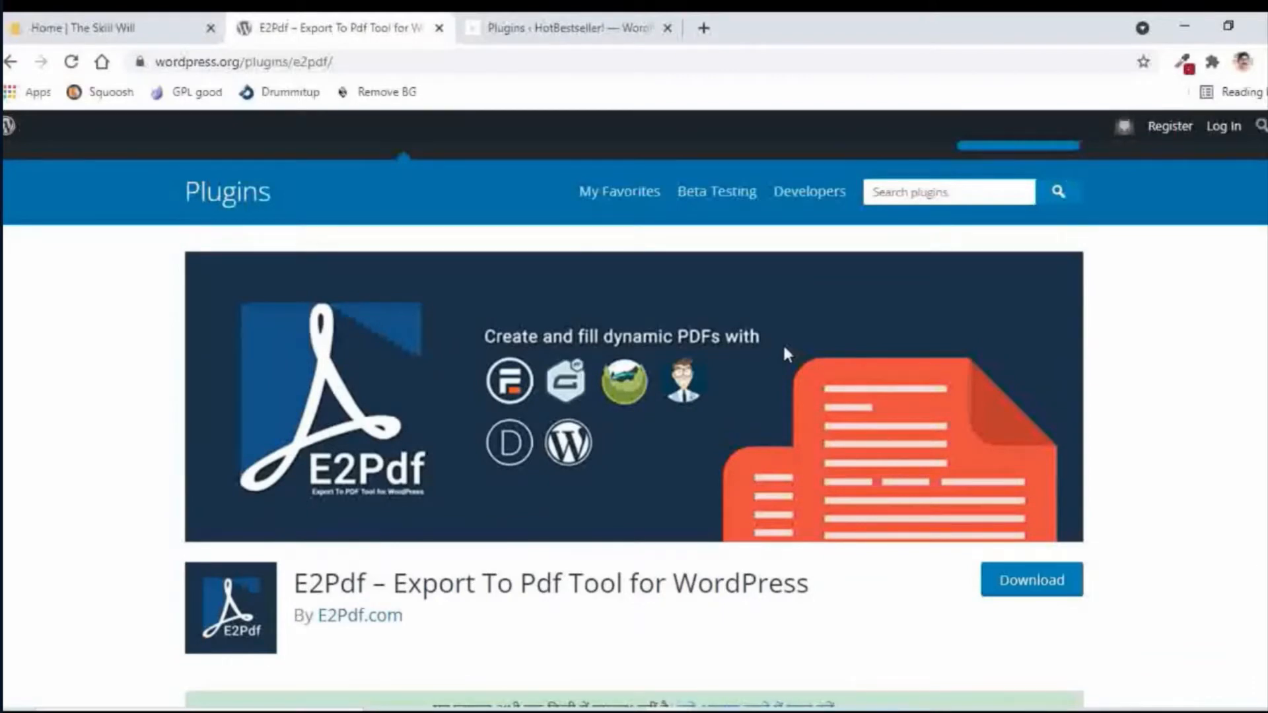
Step: Review the E2Pdf plugin's description, PDF features and third-party integrations on its WordPress.org page
scroll(784, 349, "down", 6)
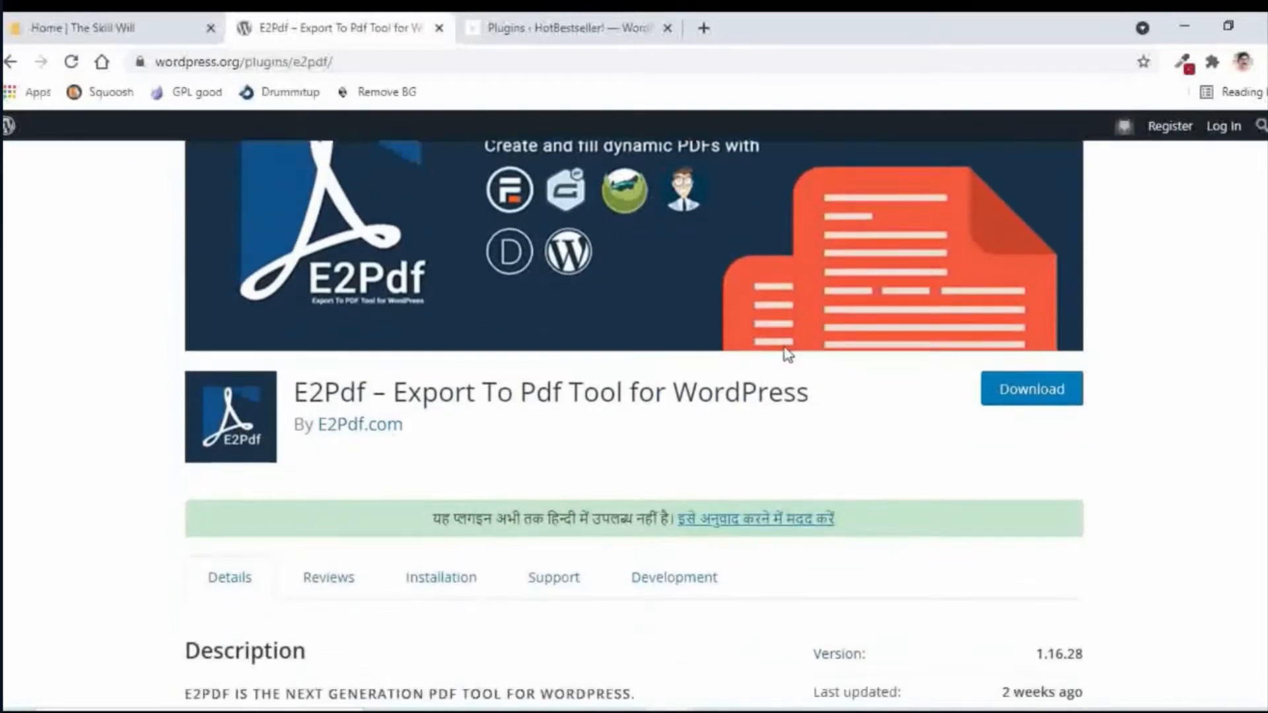
scroll(783, 347, "down", 3)
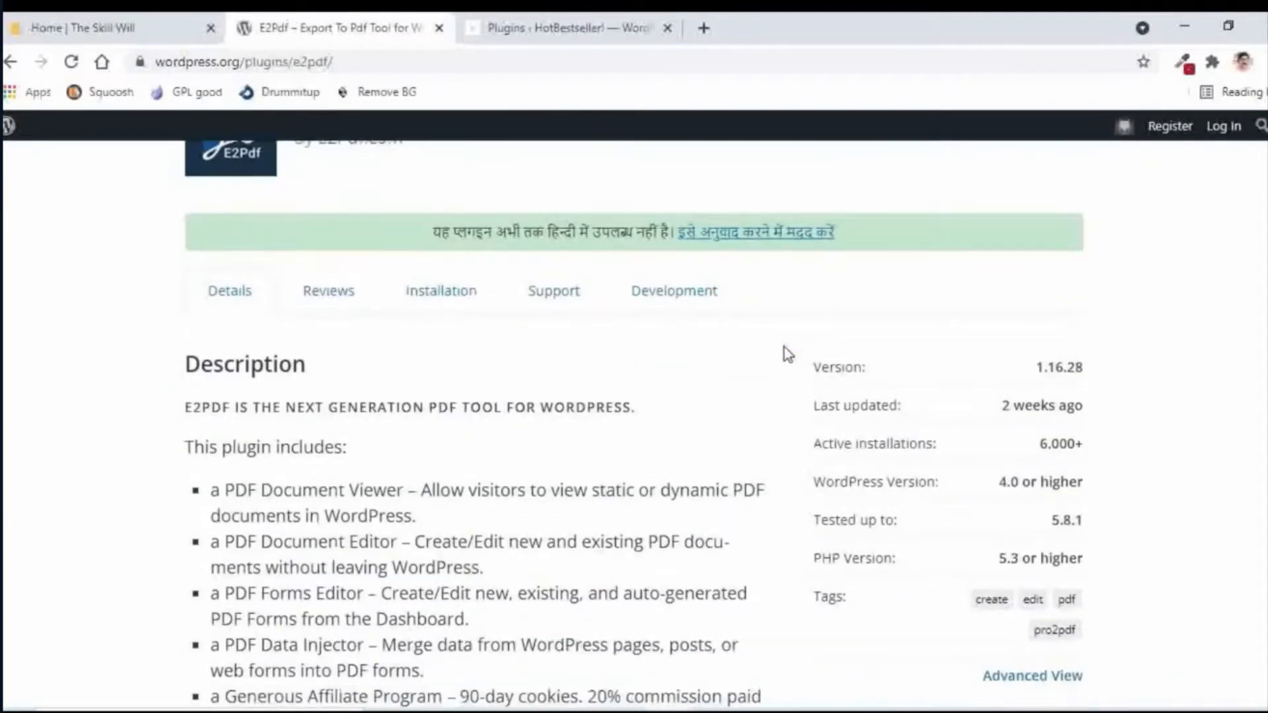
scroll(766, 445, "down", 2)
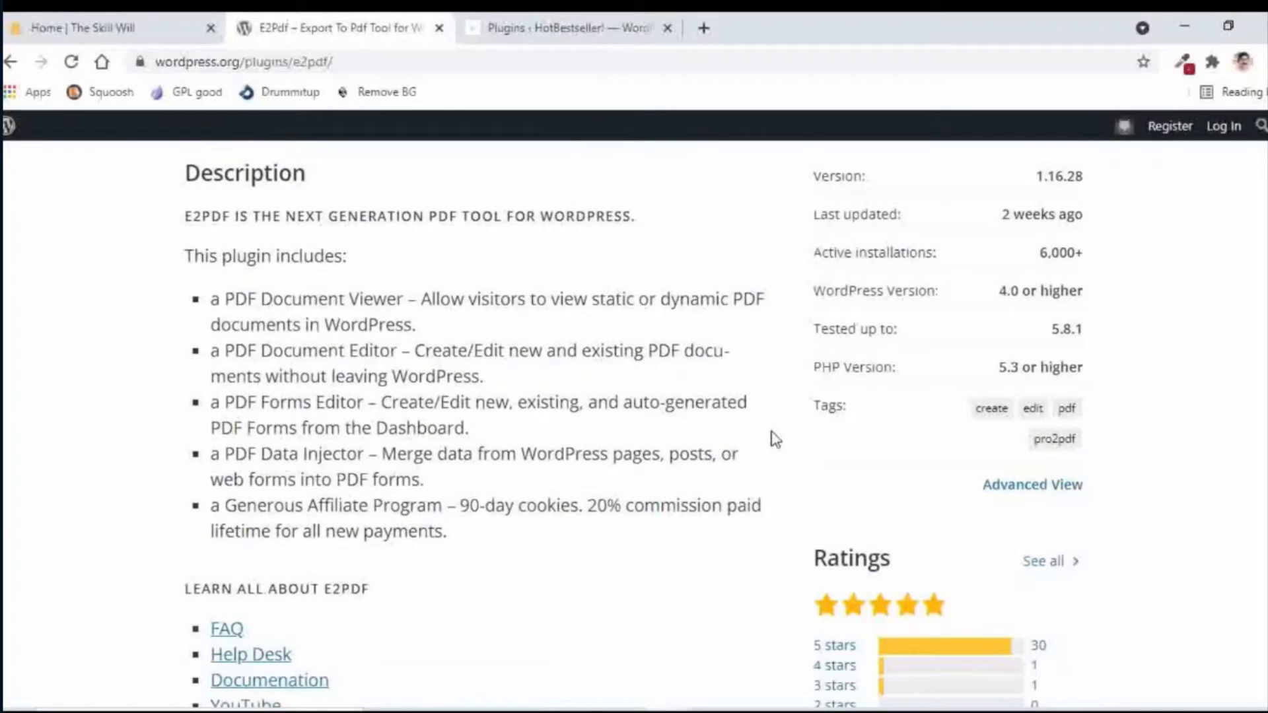
scroll(775, 439, "down", 2)
scroll(649, 331, "down", 7)
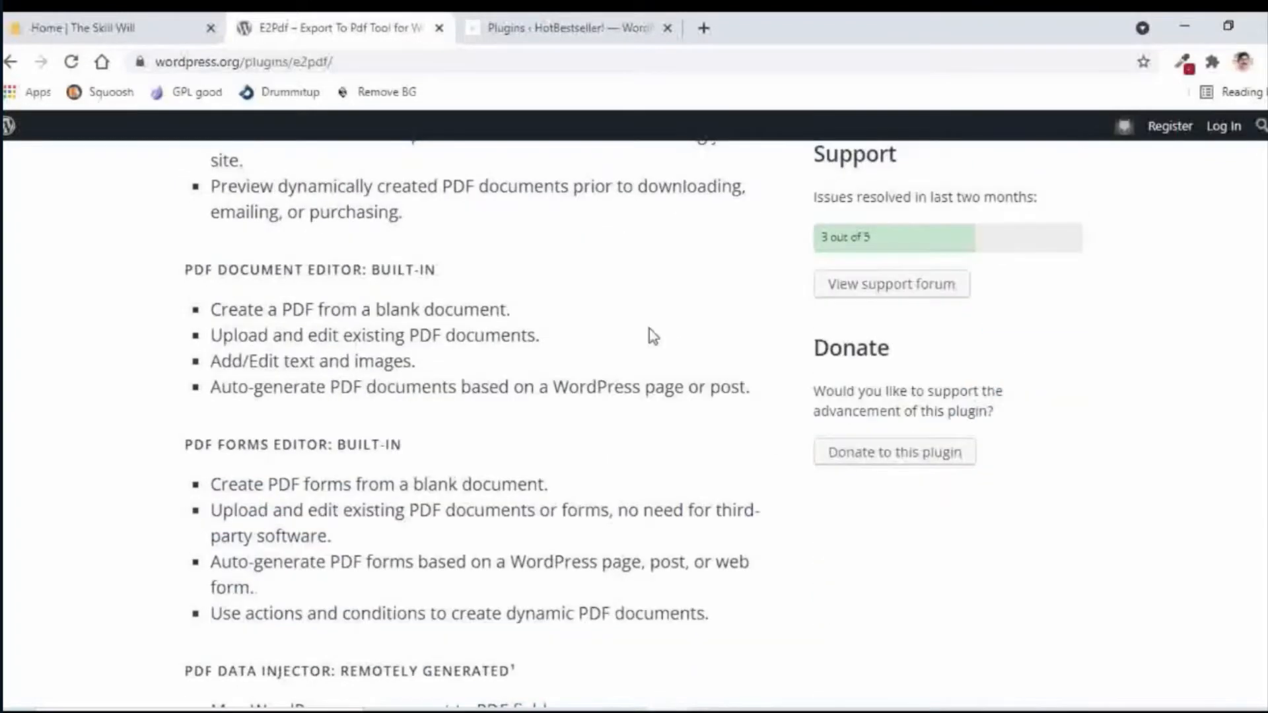
scroll(649, 329, "down", 3)
scroll(650, 329, "down", 3)
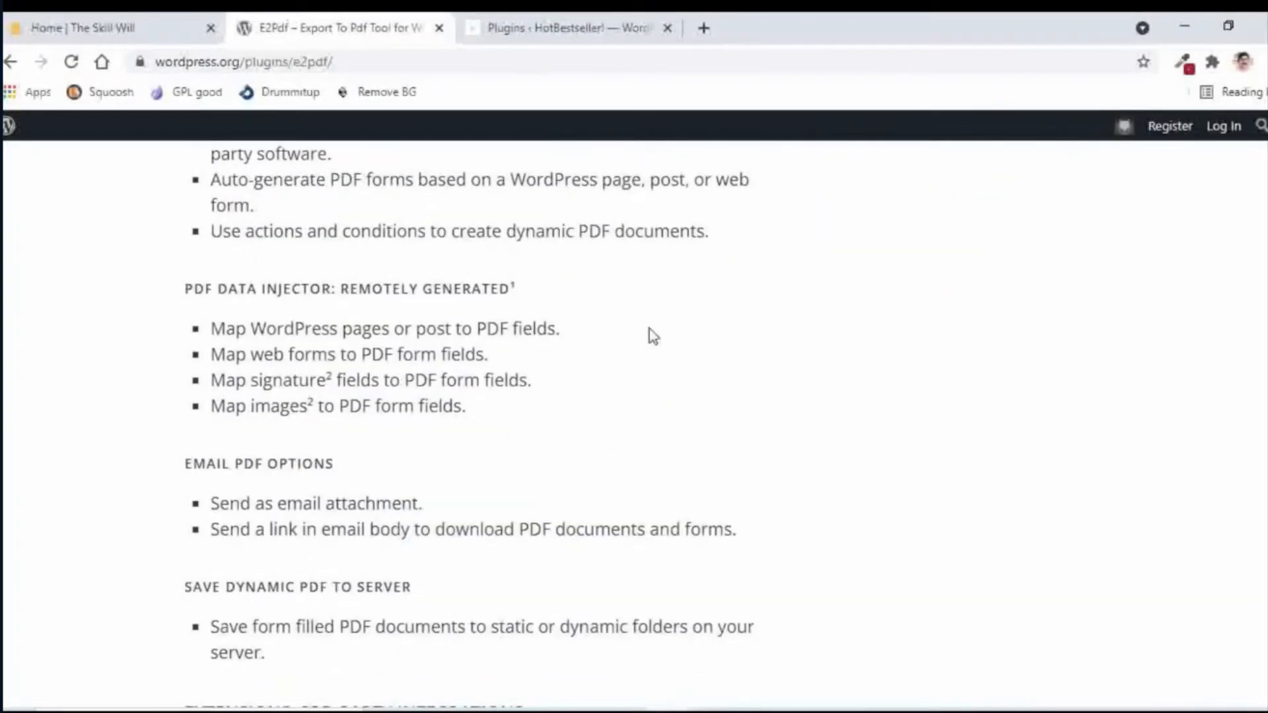
scroll(648, 334, "down", 7)
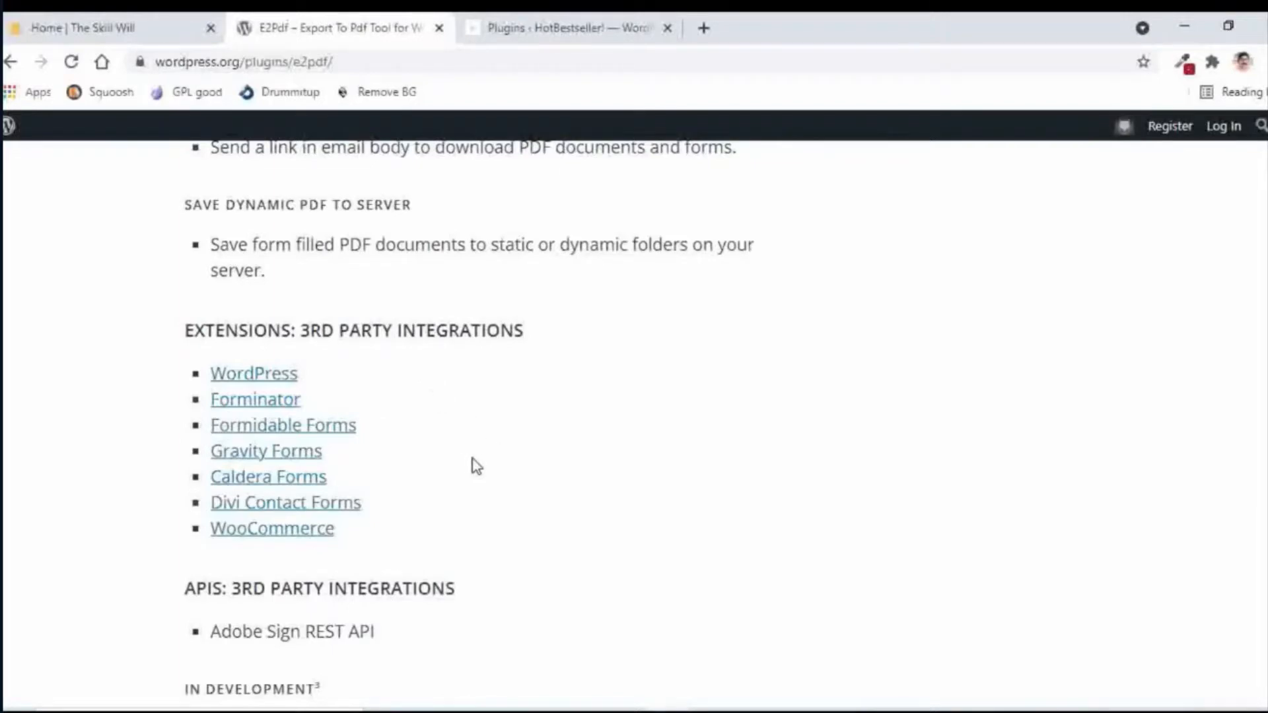
scroll(473, 466, "up", 20)
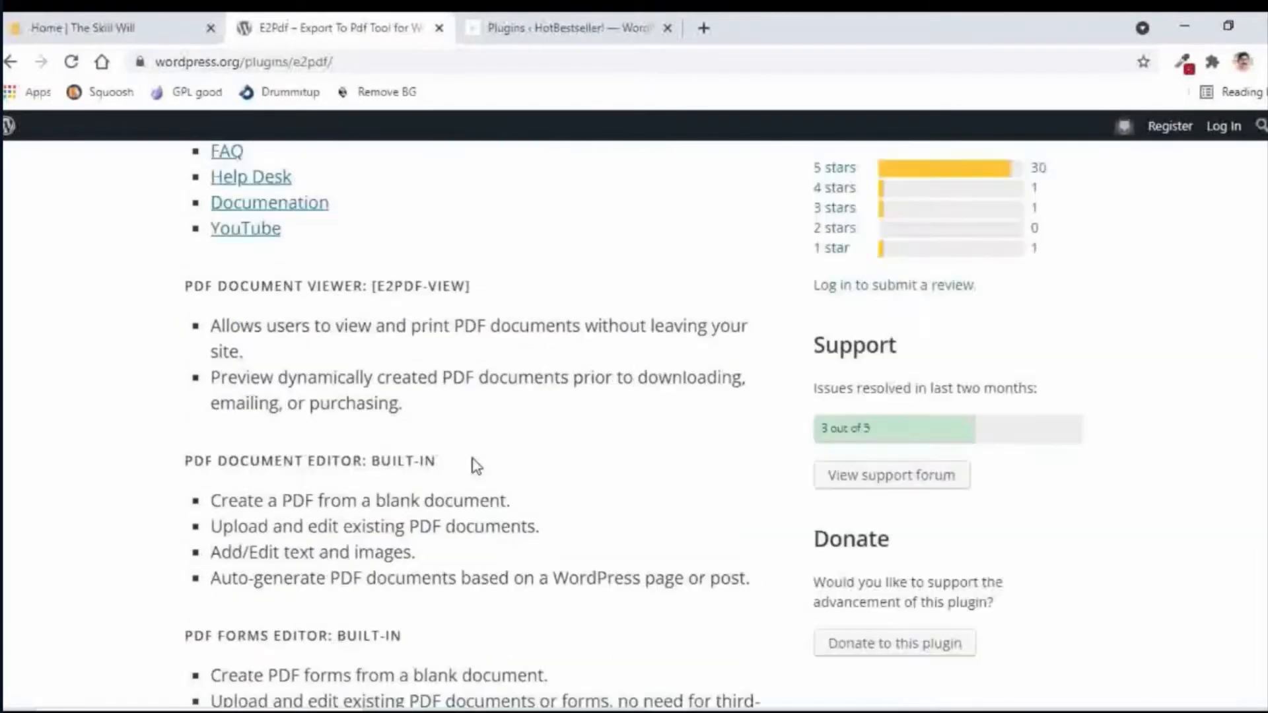
scroll(473, 463, "up", 12)
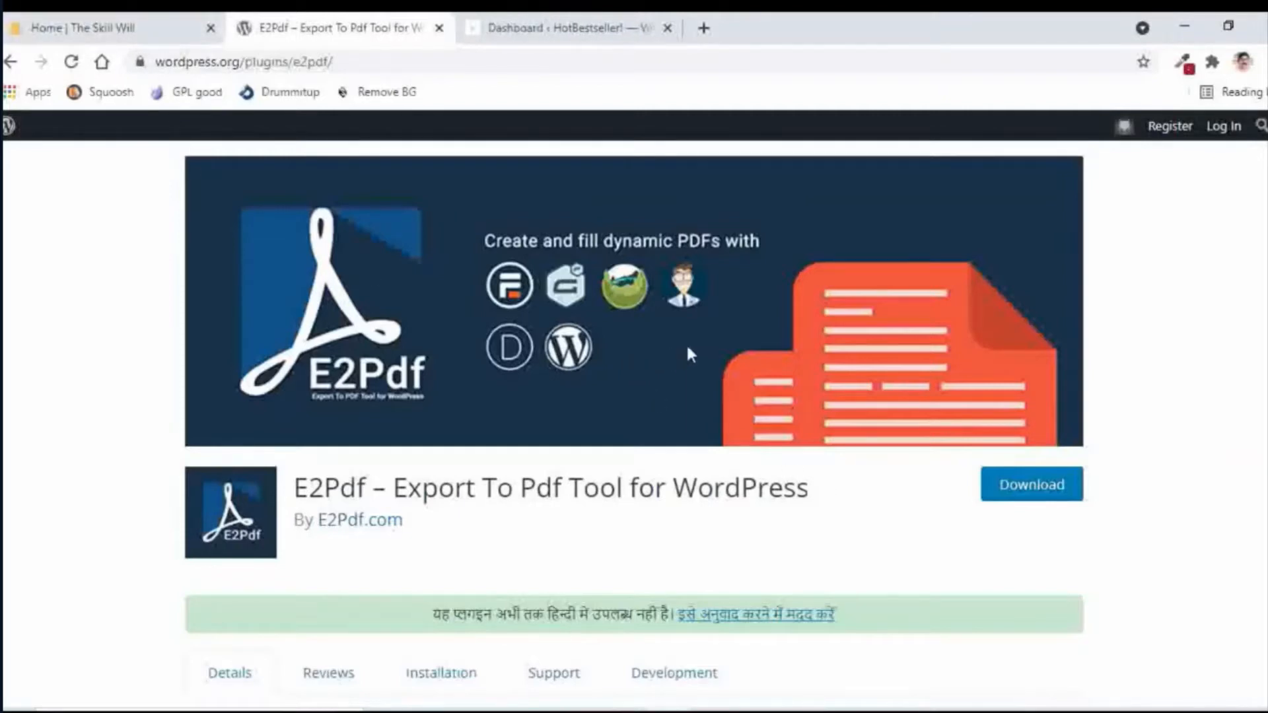
Step: Open the page for adding plugins in the HotBestseller dashboard and check E2Pdf's list of third-party integrations
left_click(512, 28)
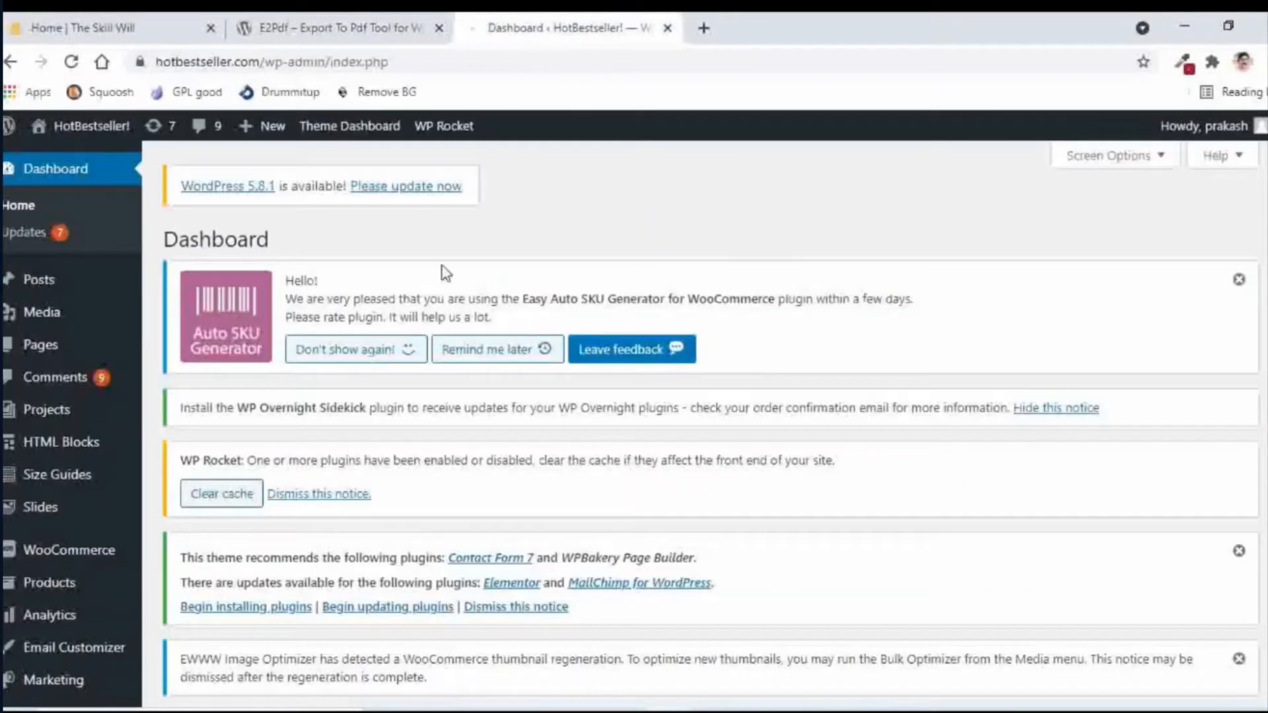
scroll(119, 339, "down", 4)
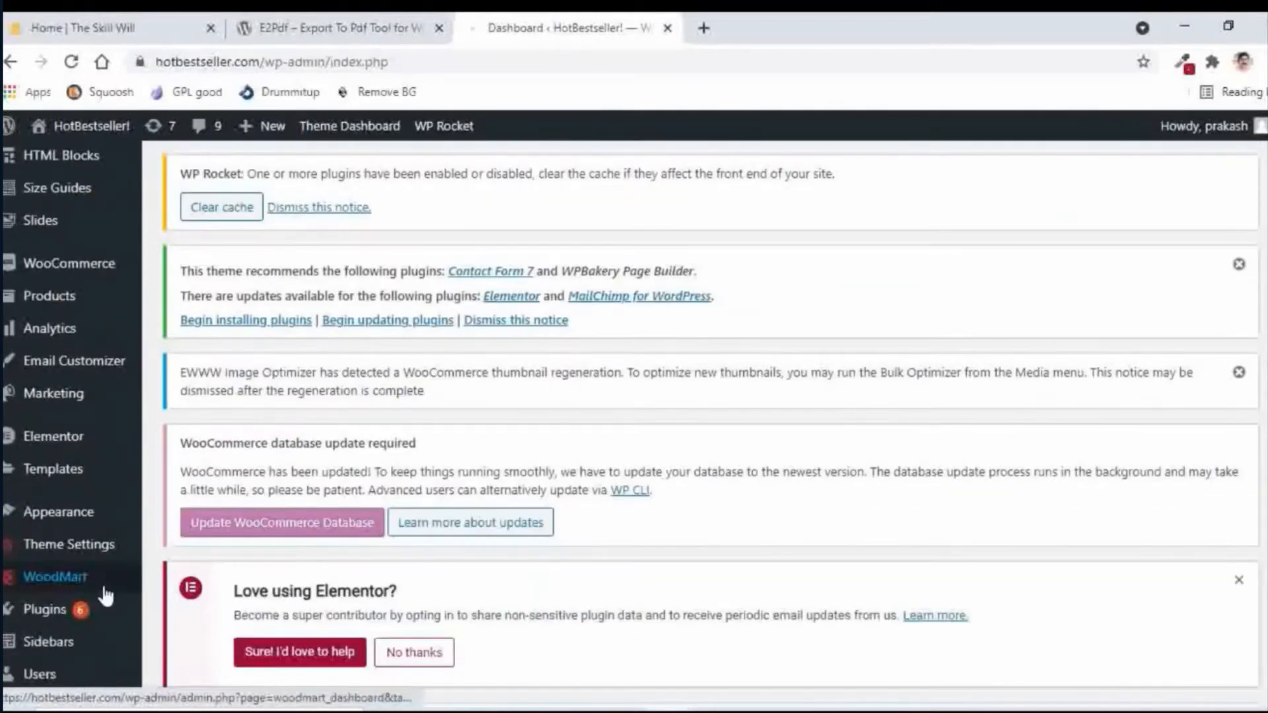
left_click(178, 625)
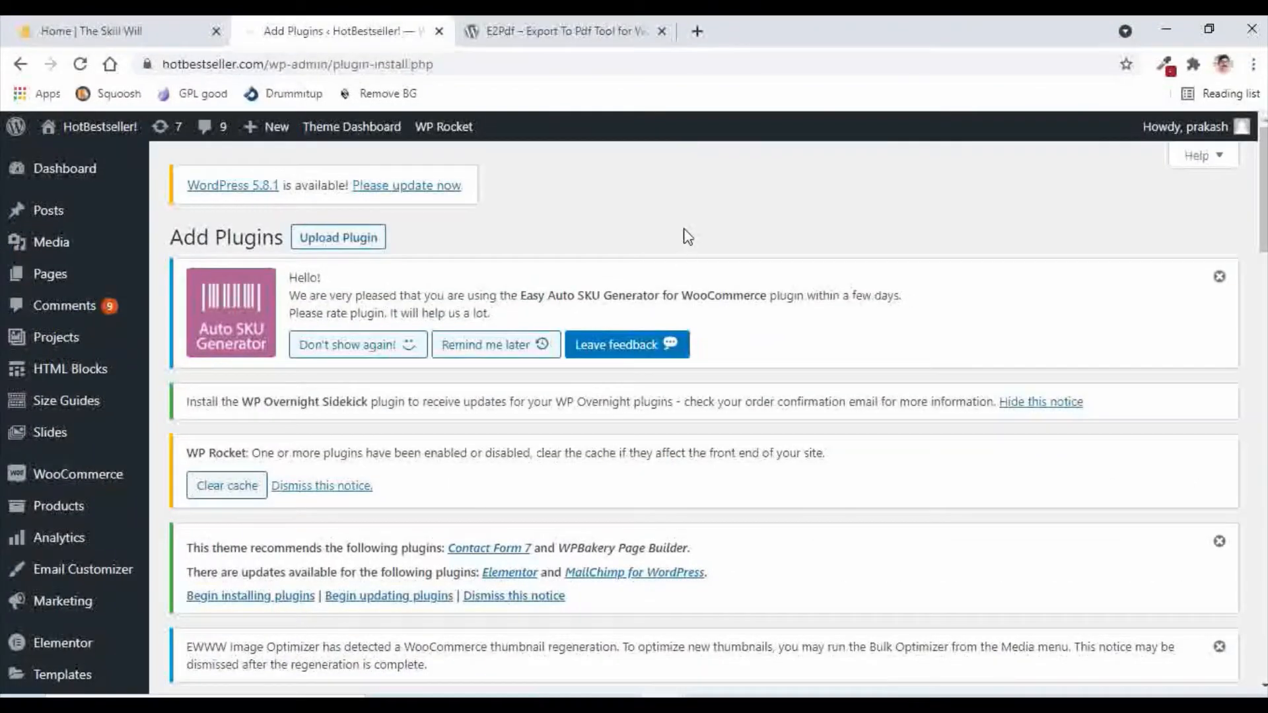
left_click(536, 34)
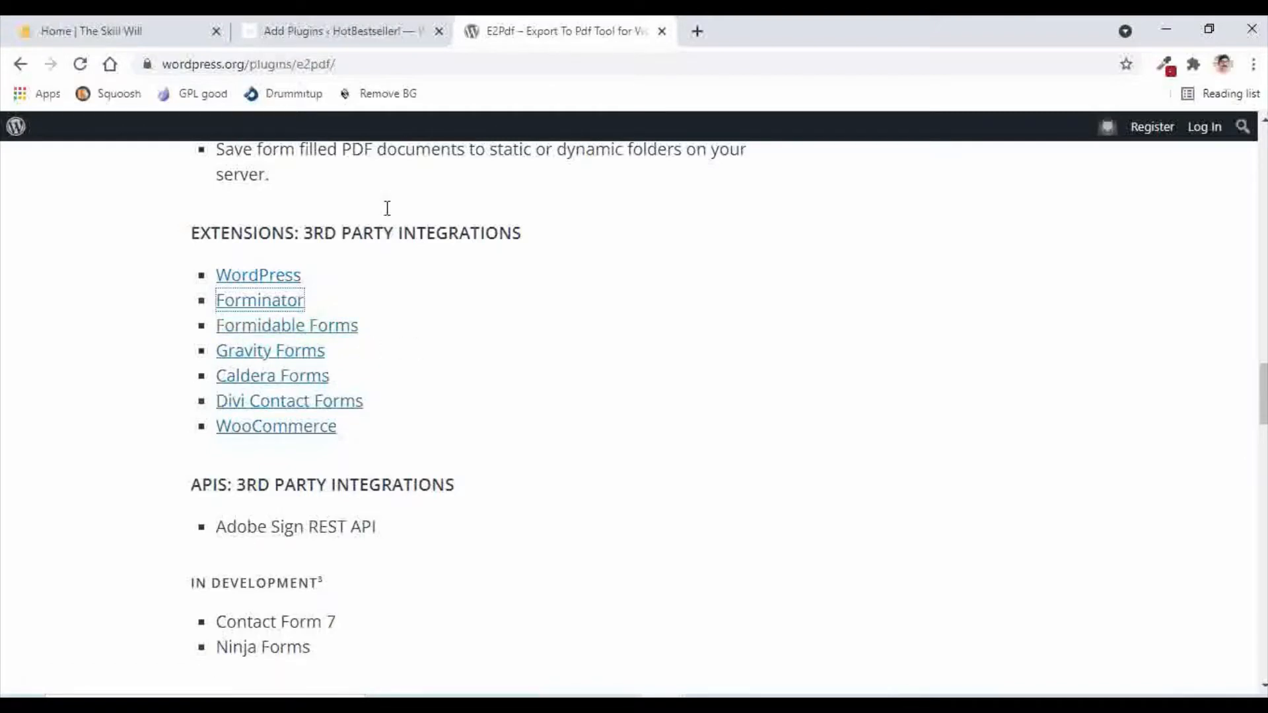
left_click(285, 31)
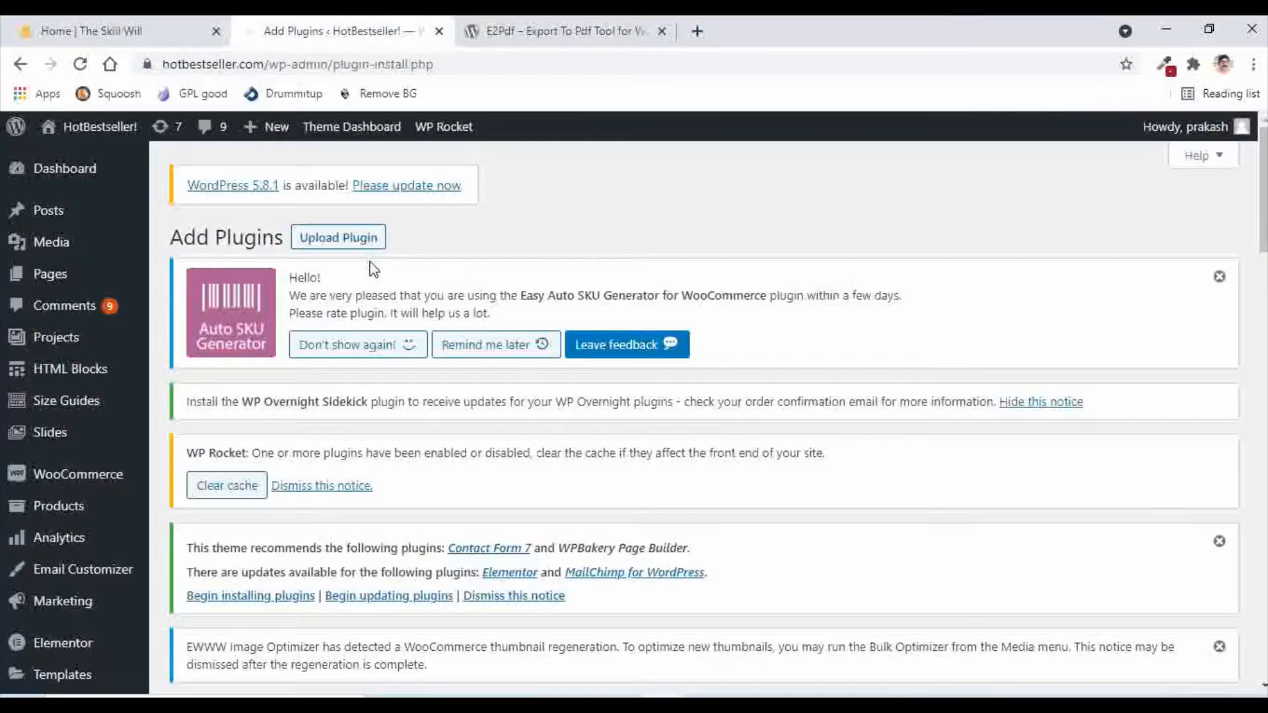
Step: Search the plugin directory for "caldera" and install Caldera Forms – More Than Contact Forms
scroll(941, 462, "down", 4)
scroll(991, 538, "down", 1)
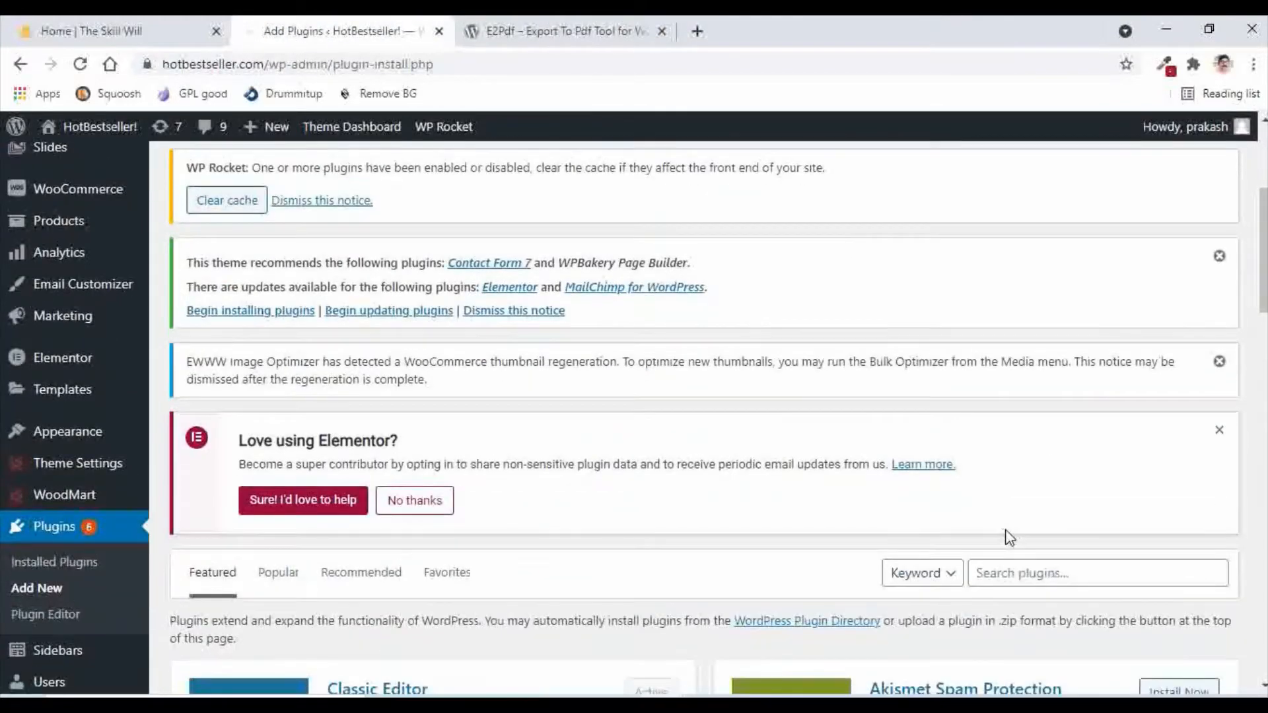
left_click(1011, 486)
type("calder")
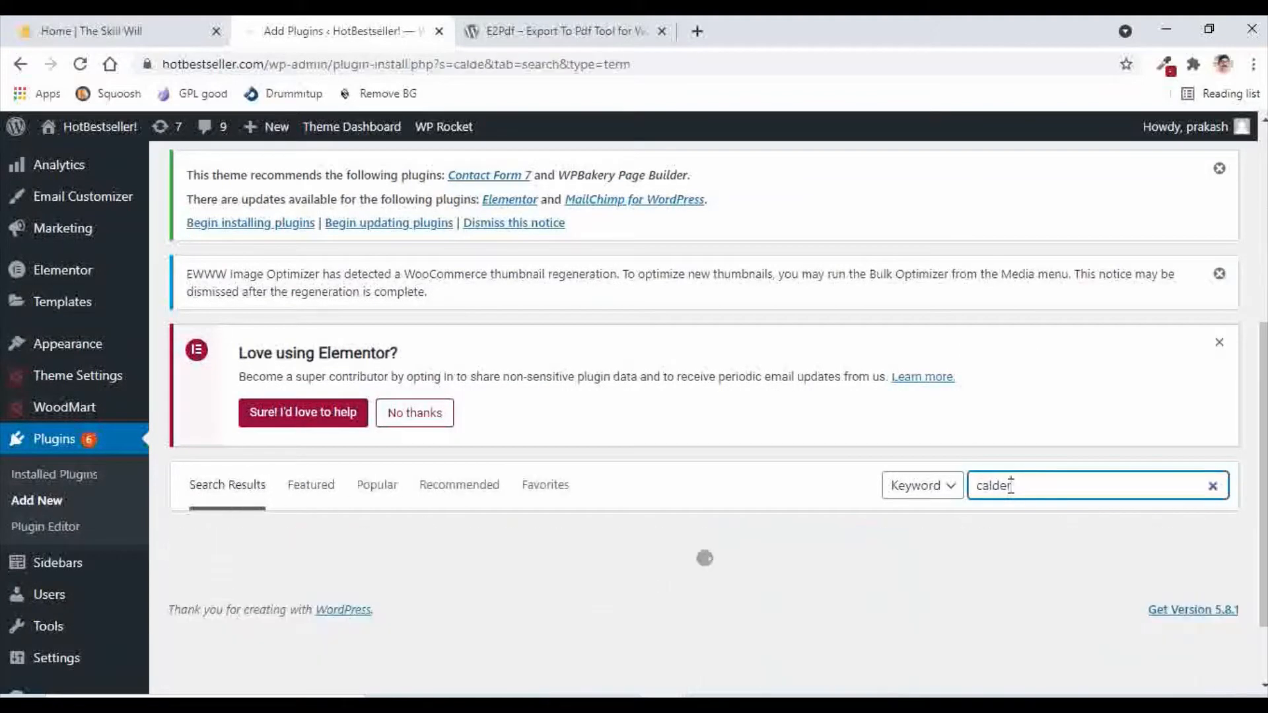
type("a")
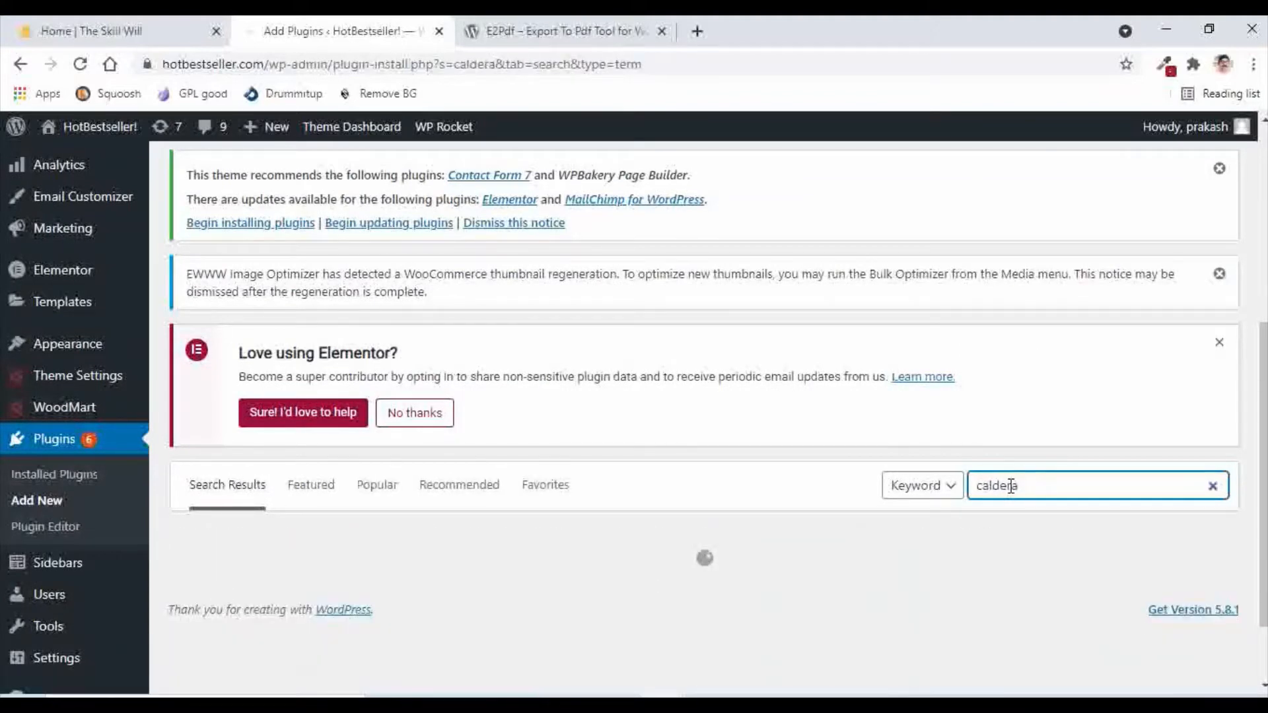
scroll(807, 438, "down", 1)
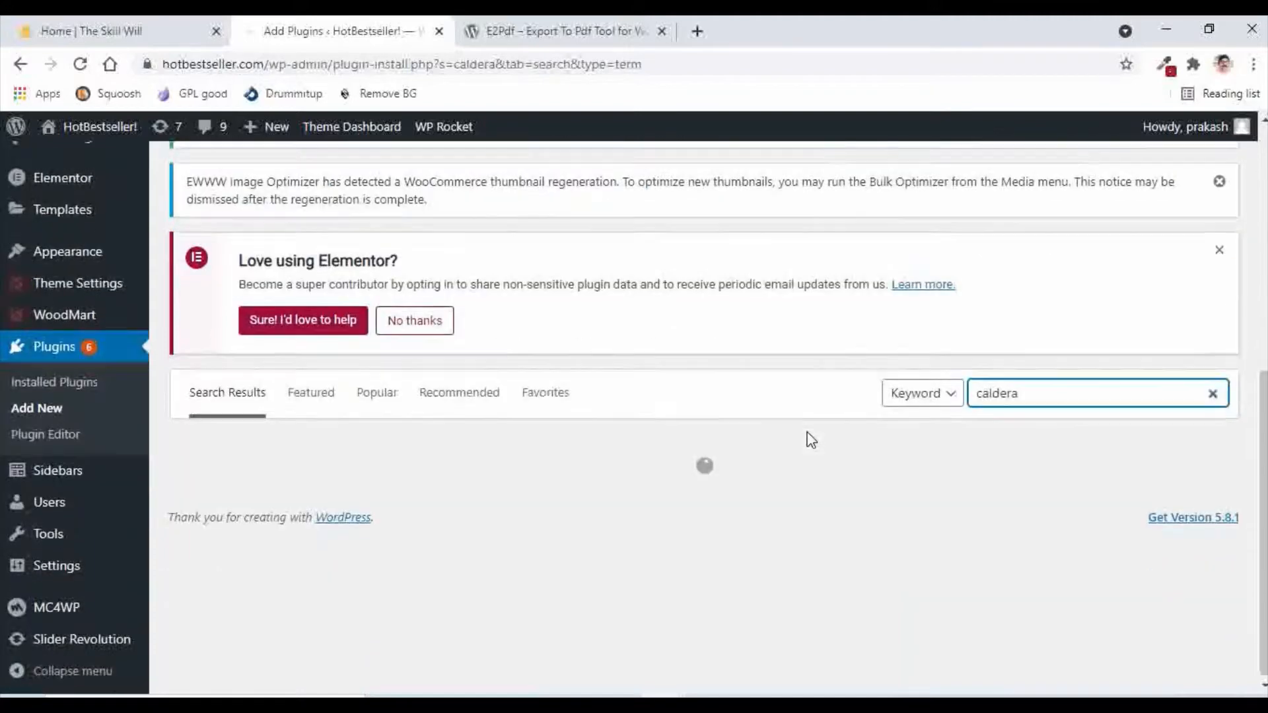
left_click(601, 502)
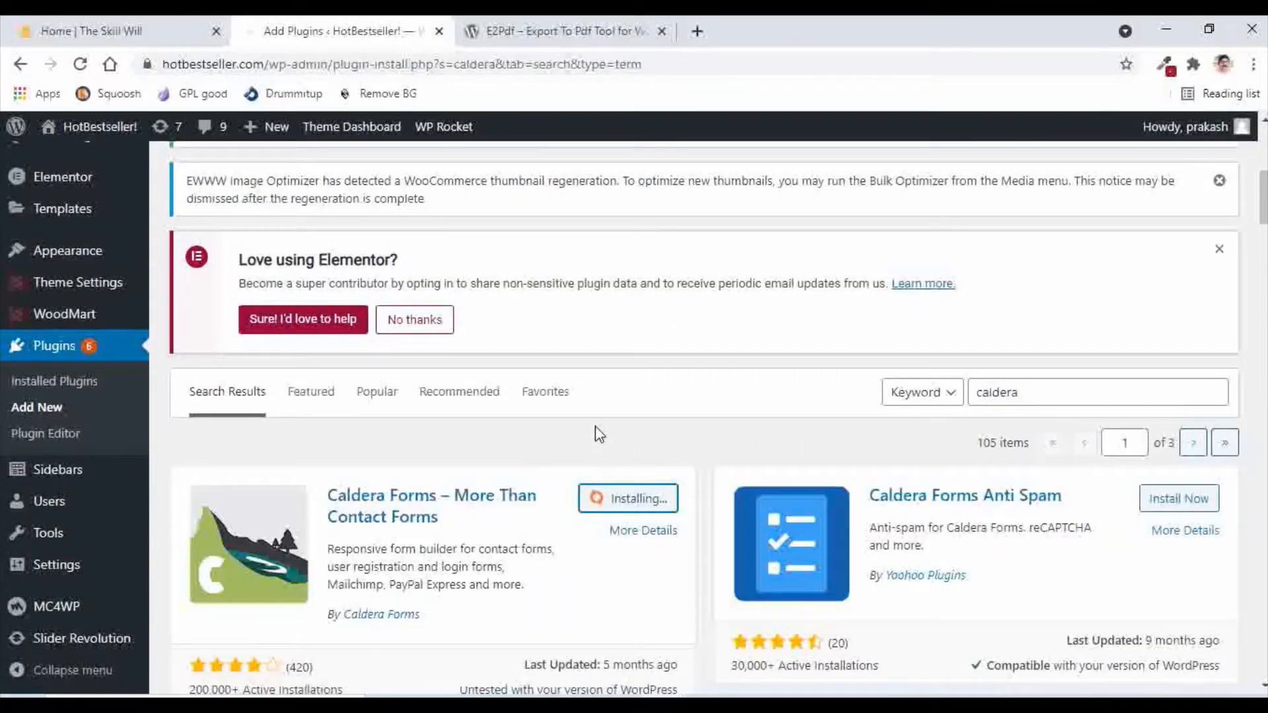
Step: Download the E2Pdf plugin archive from its WordPress.org page
left_click(500, 33)
scroll(804, 235, "up", 15)
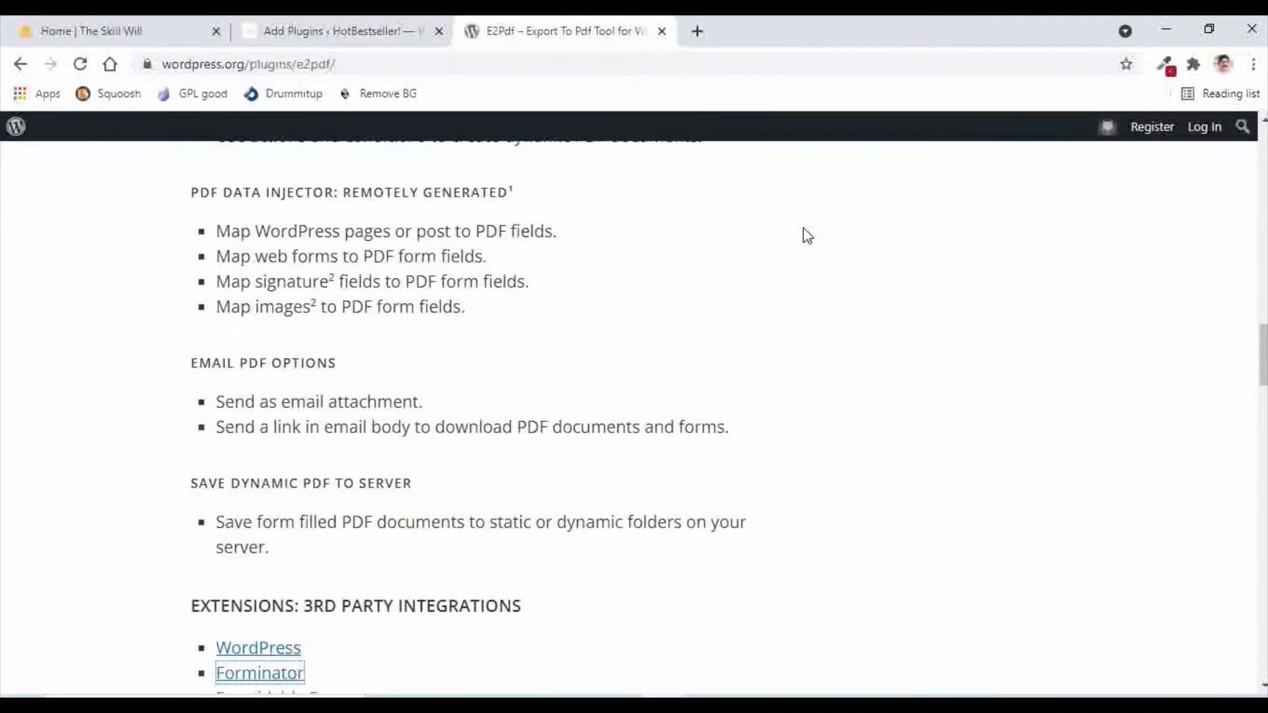
scroll(806, 235, "up", 15)
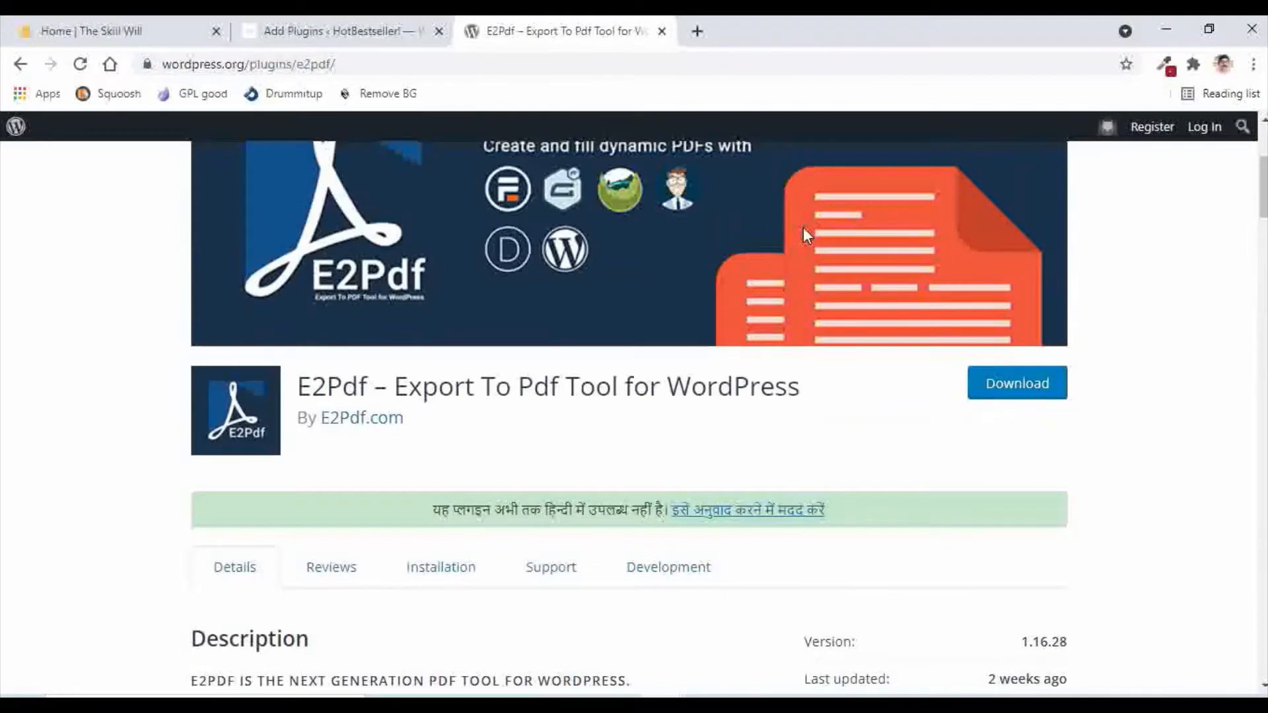
scroll(804, 227, "up", 2)
left_click(1007, 576)
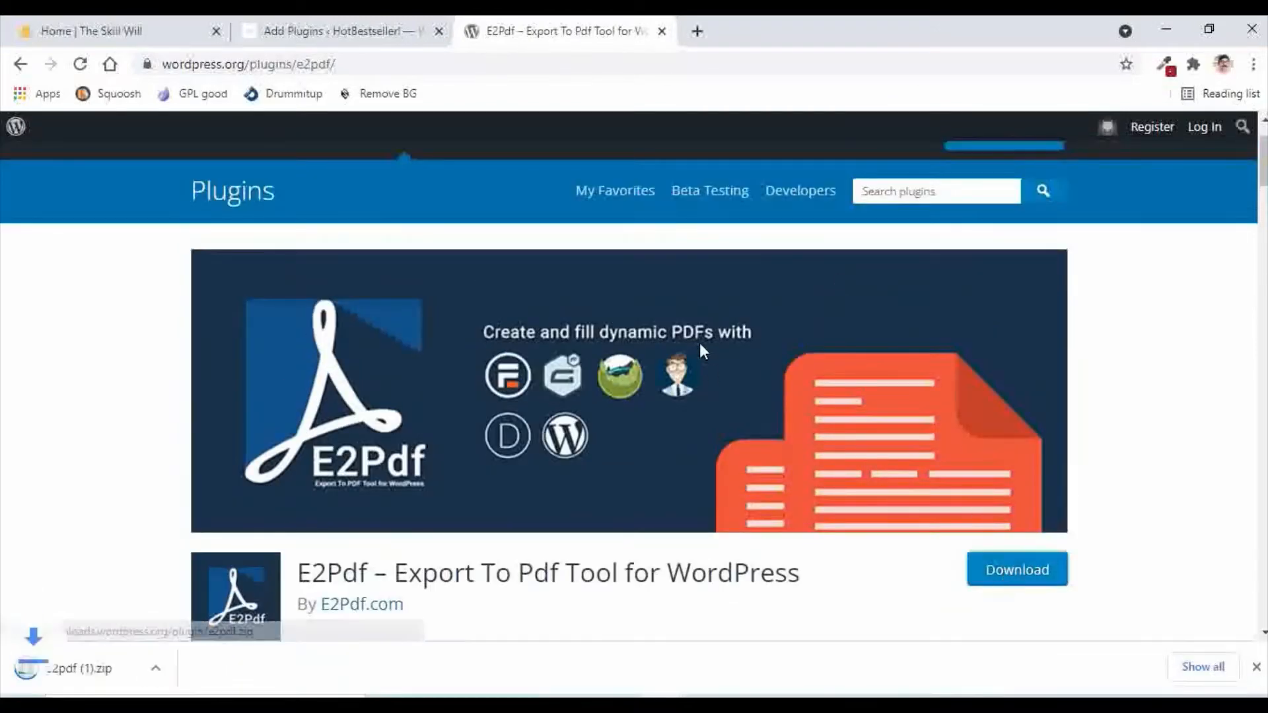
Step: Activate the installed Caldera Forms plugin on the HotBestseller site
left_click(340, 30)
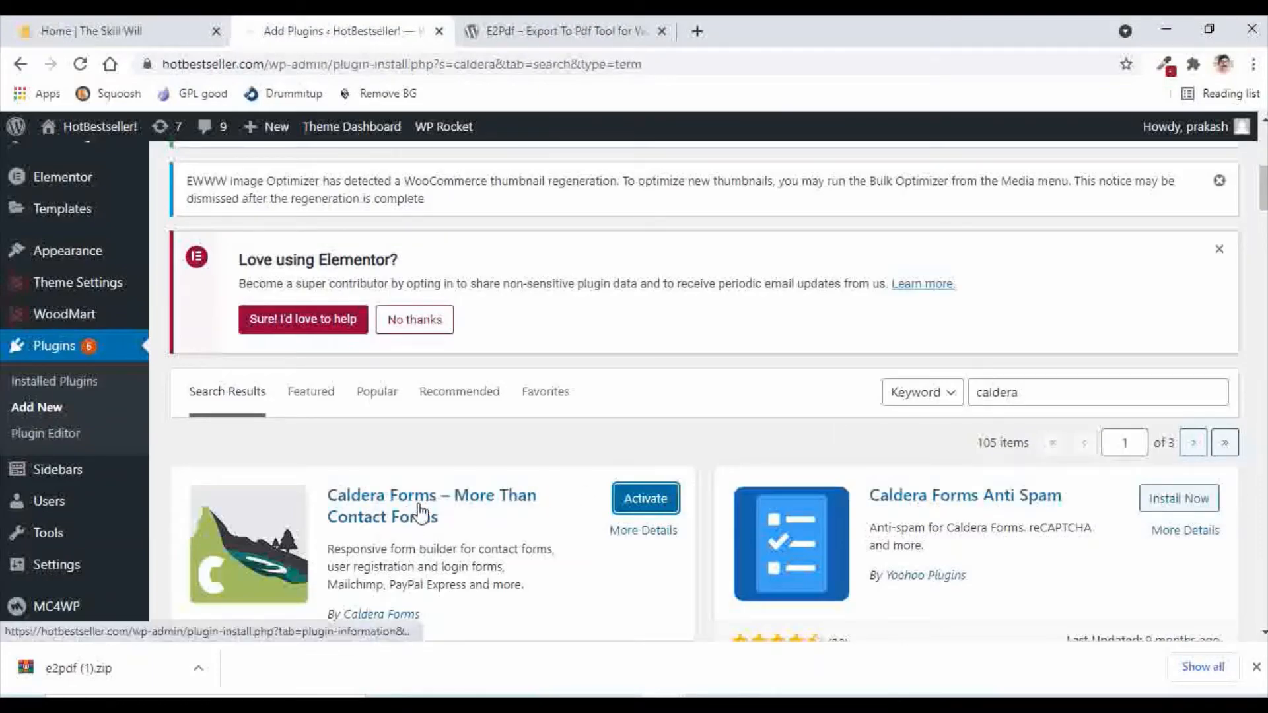
left_click(639, 499)
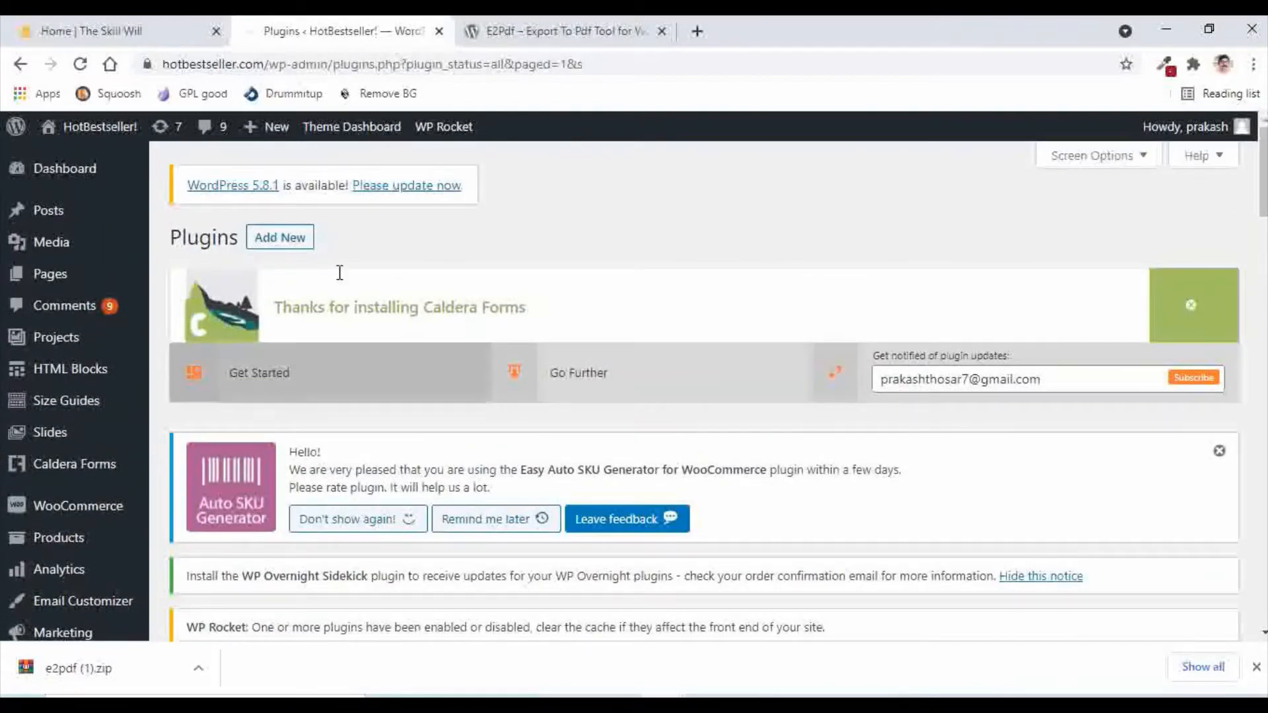
Step: Upload e2pdf (1).zip as a new plugin, install it and activate E2Pdf on the site
left_click(280, 237)
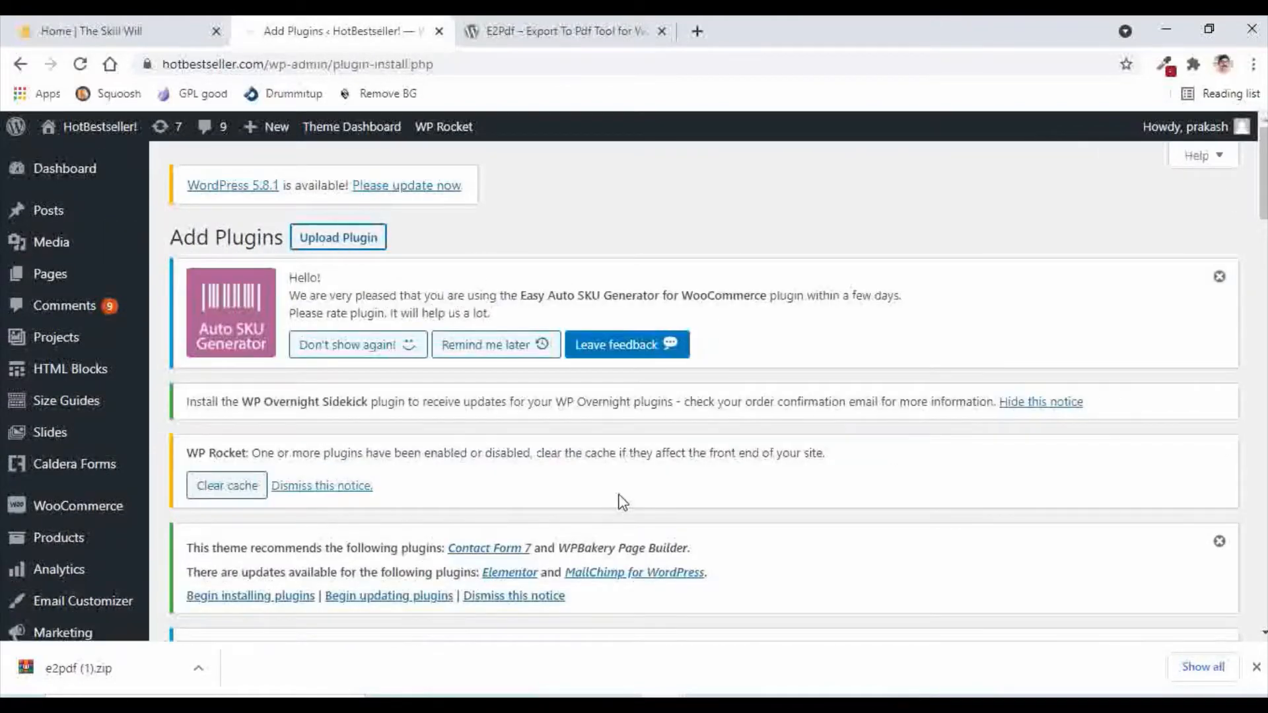
scroll(623, 496, "down", 7)
scroll(634, 489, "down", 3)
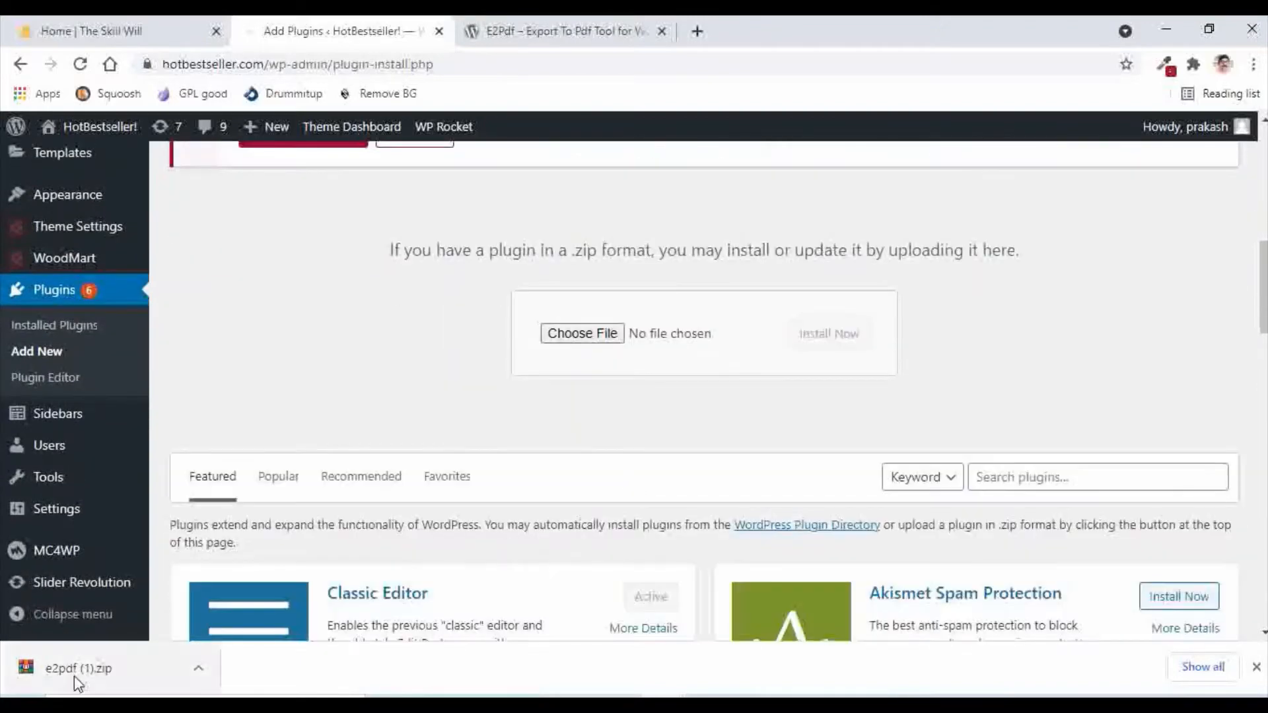
left_click_drag(63, 685, 592, 335)
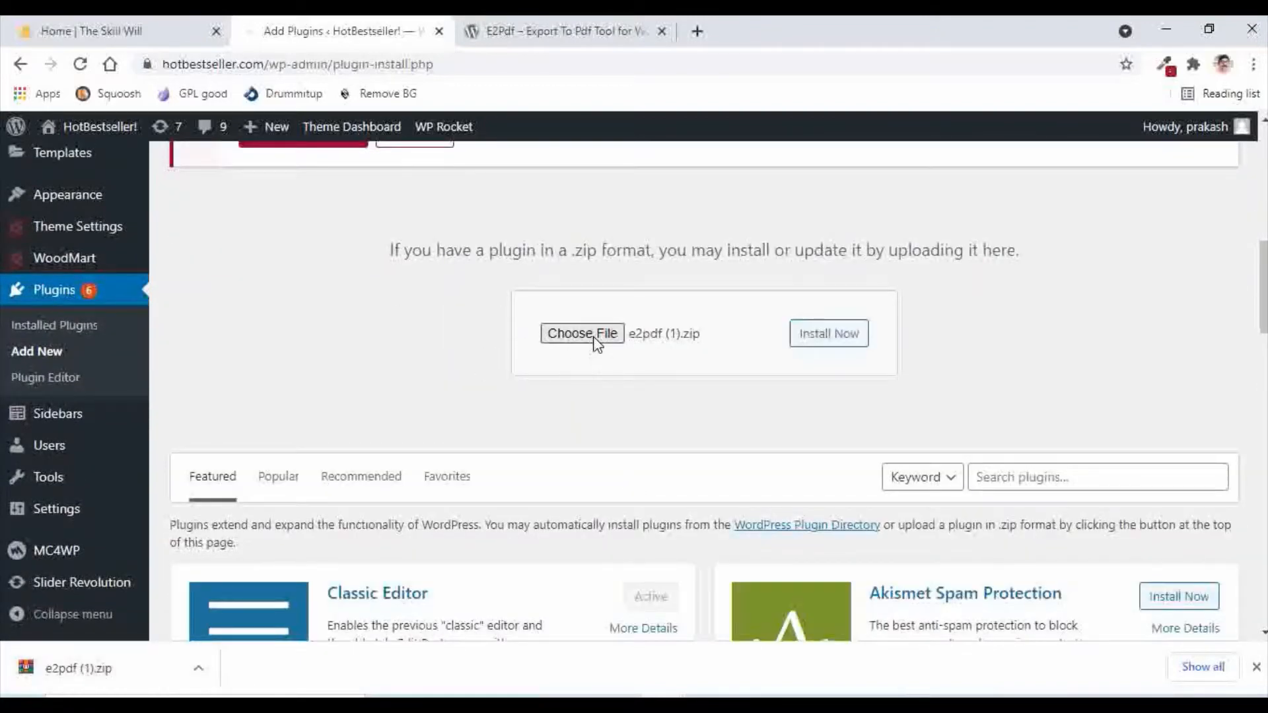
left_click(826, 334)
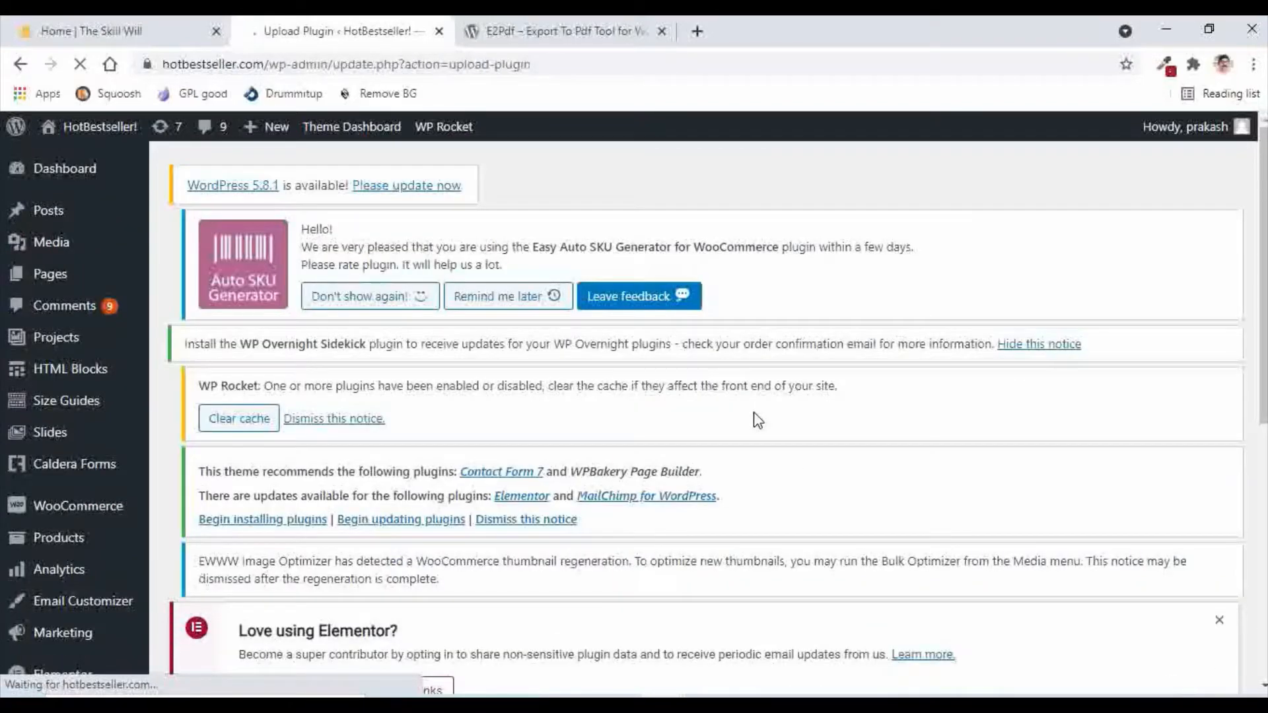
scroll(756, 419, "down", 6)
left_click(219, 654)
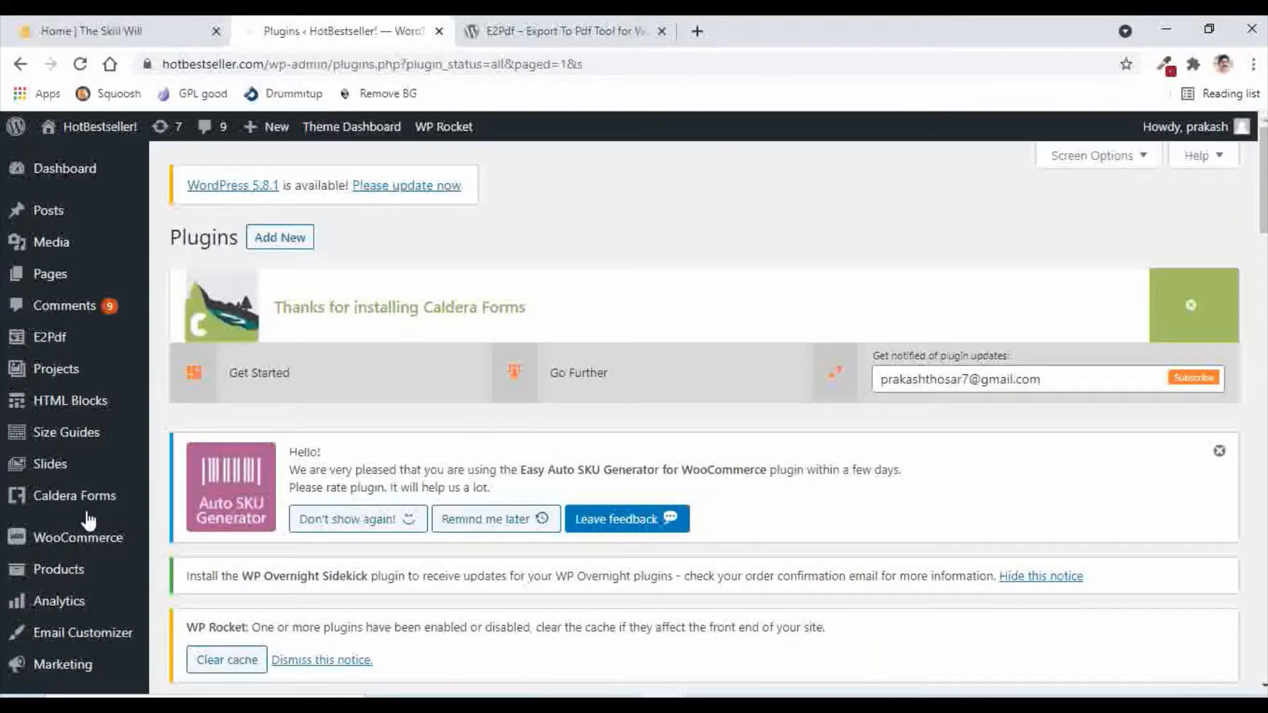
Step: Create a new Caldera form named "Job Application" from the Job Application Form – with Gravatar preview template
mouse_move(83, 510)
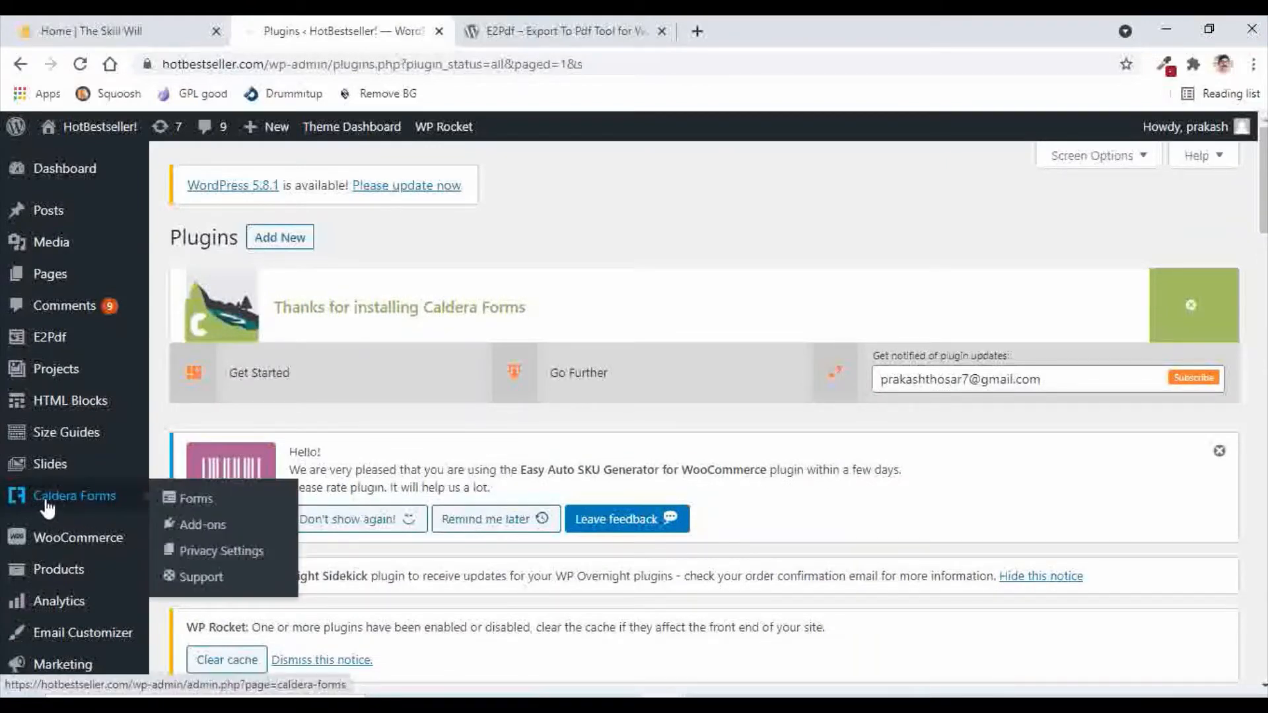
mouse_move(60, 347)
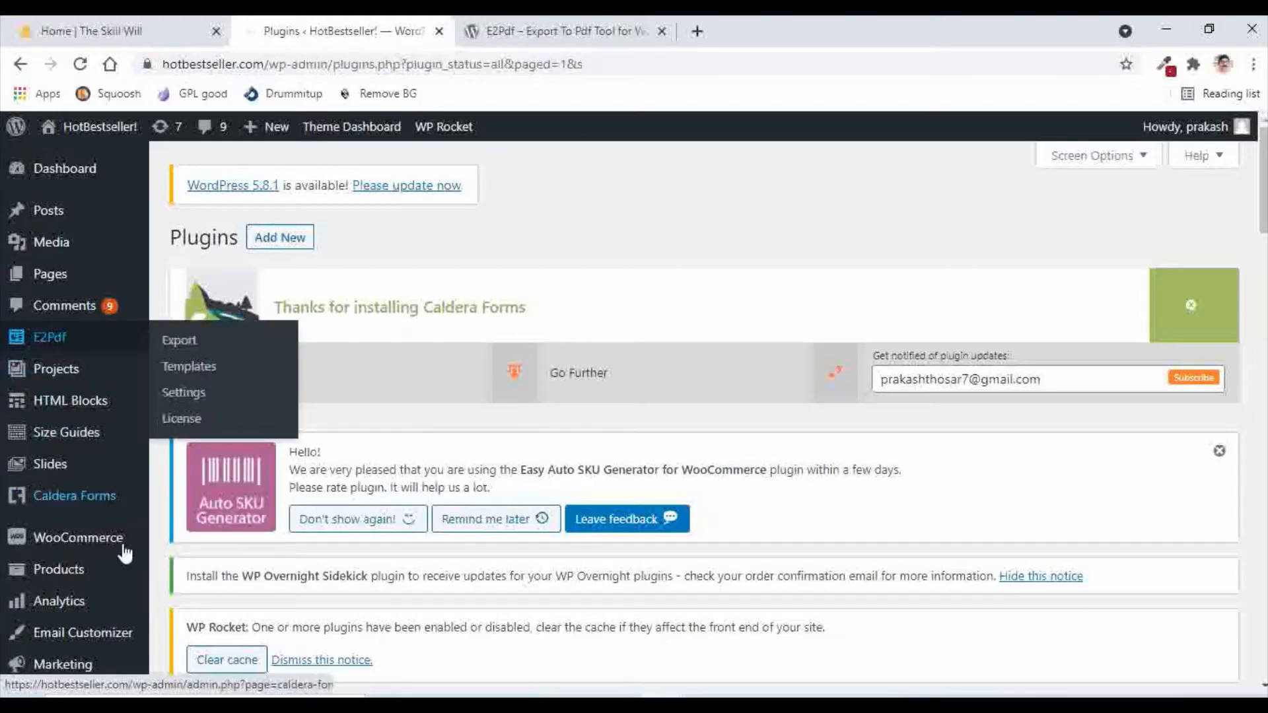
left_click(52, 496)
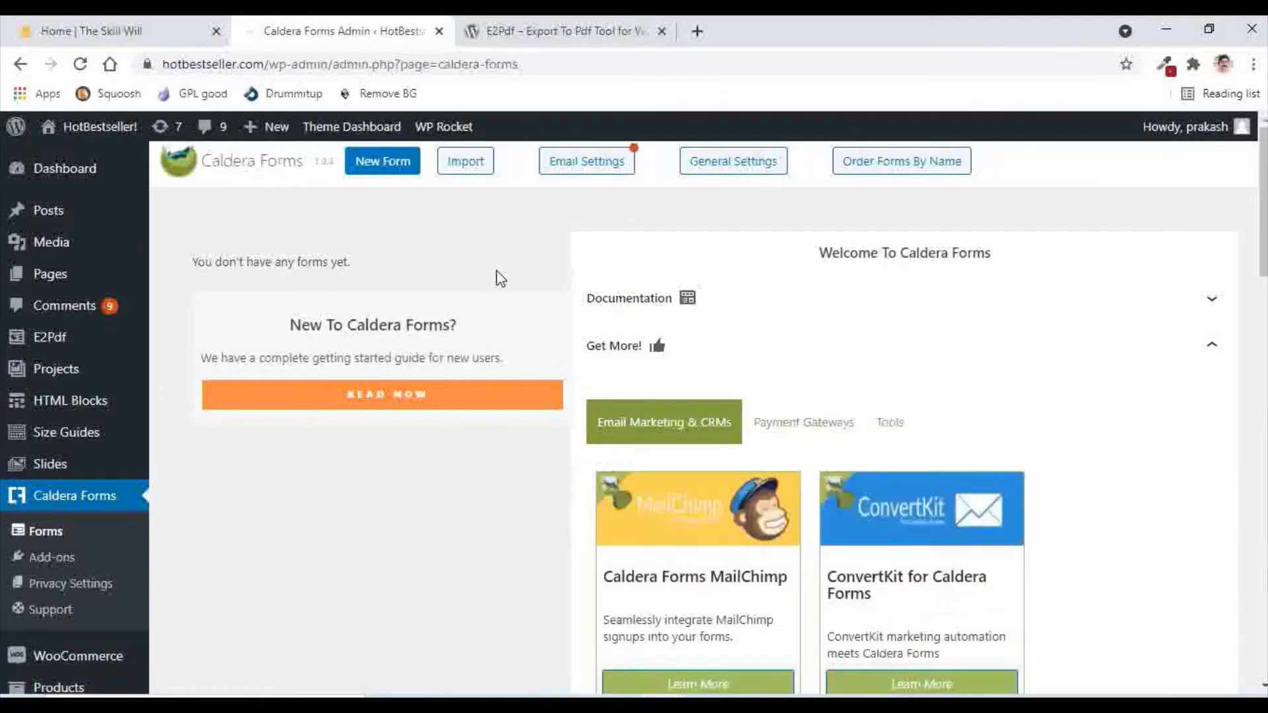
left_click(385, 172)
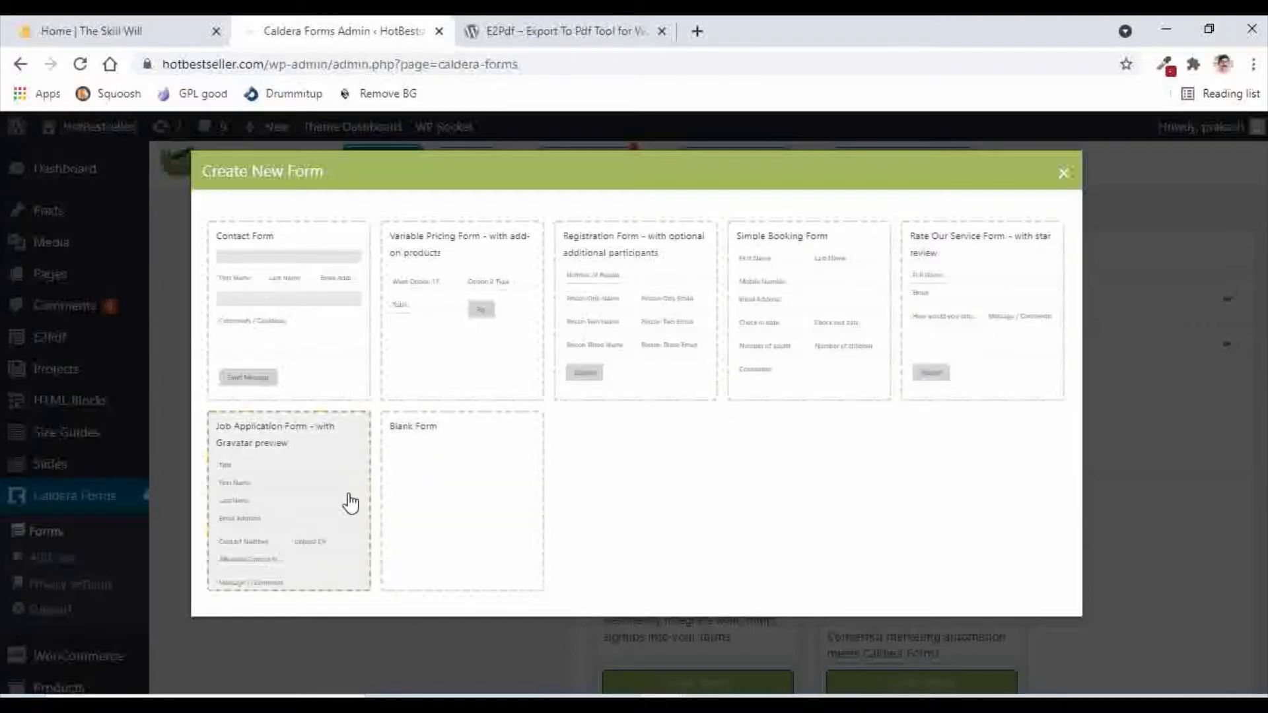
left_click(272, 464)
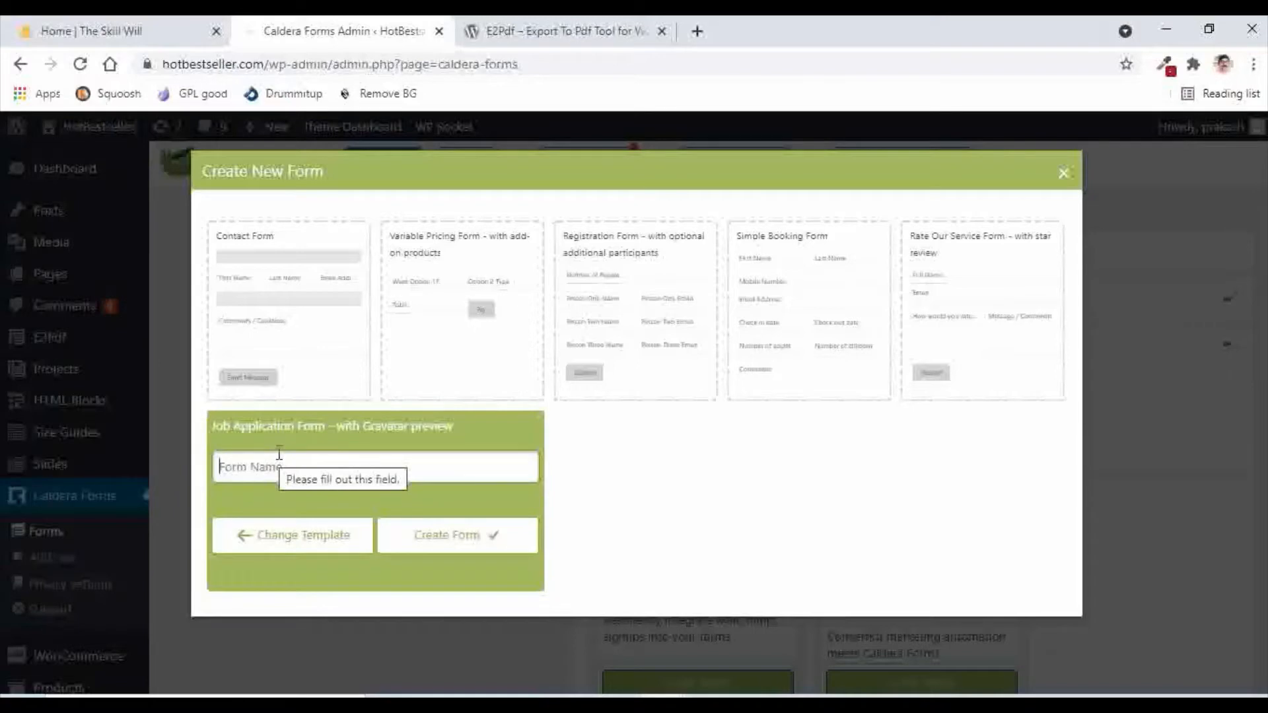
type("Job")
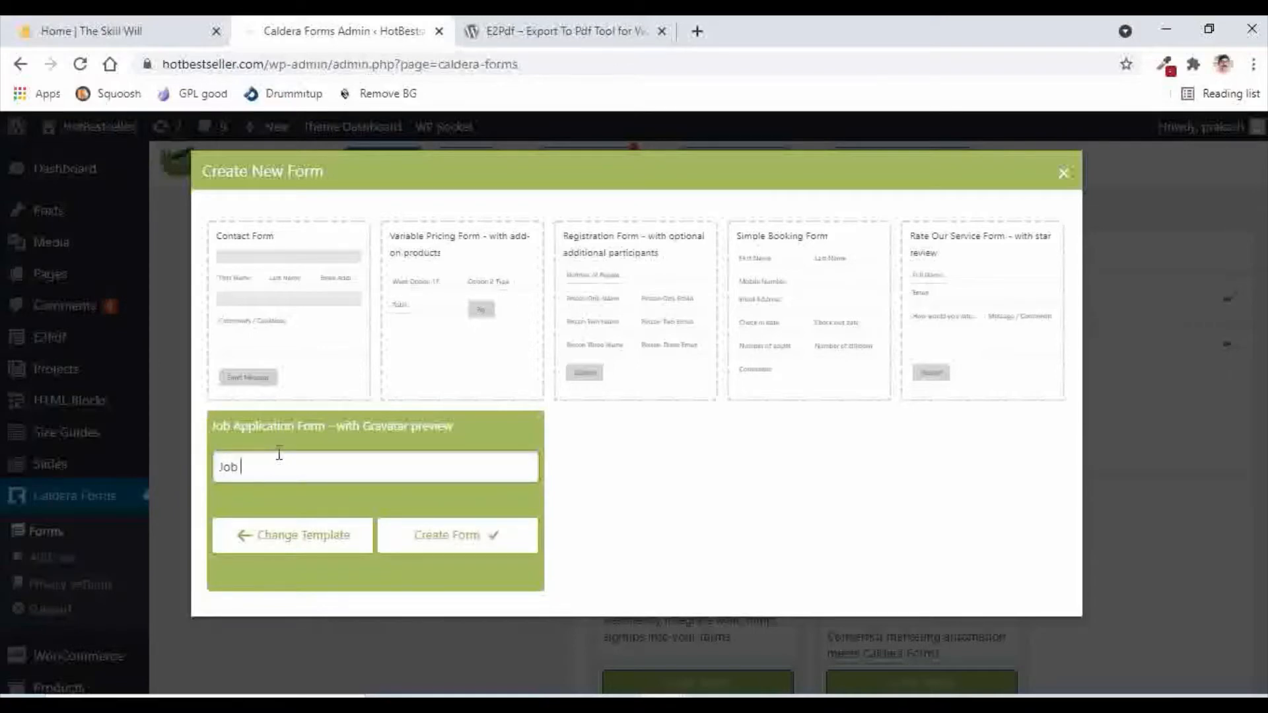
type(" Application")
left_click(417, 538)
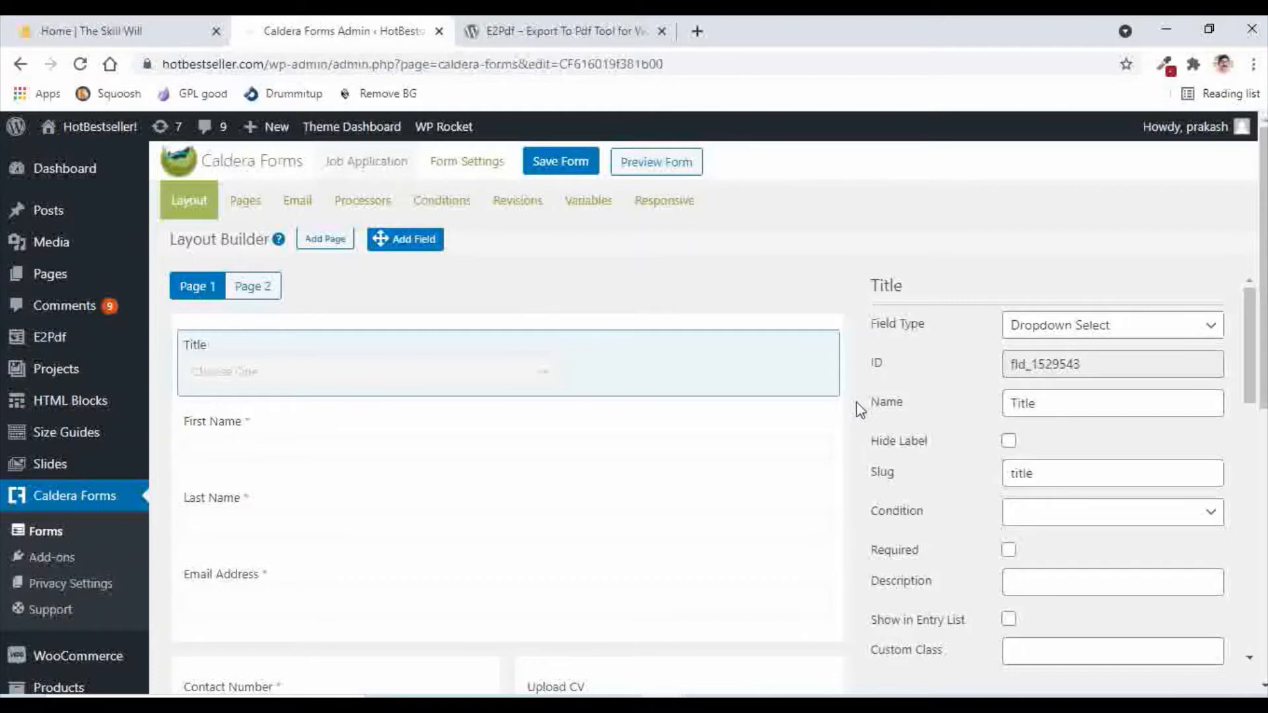
Step: Review the fields that the template placed on page 1 of the Job Application form
scroll(861, 409, "down", 7)
scroll(861, 409, "up", 6)
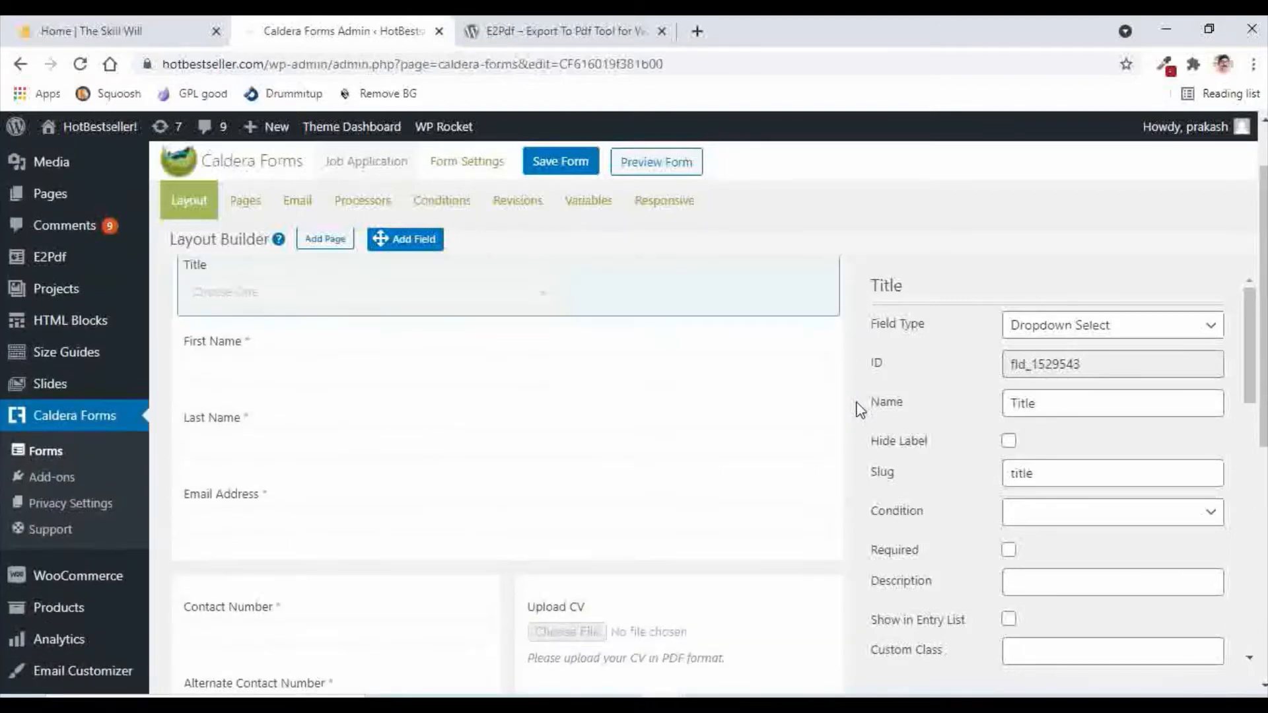
scroll(861, 410, "up", 1)
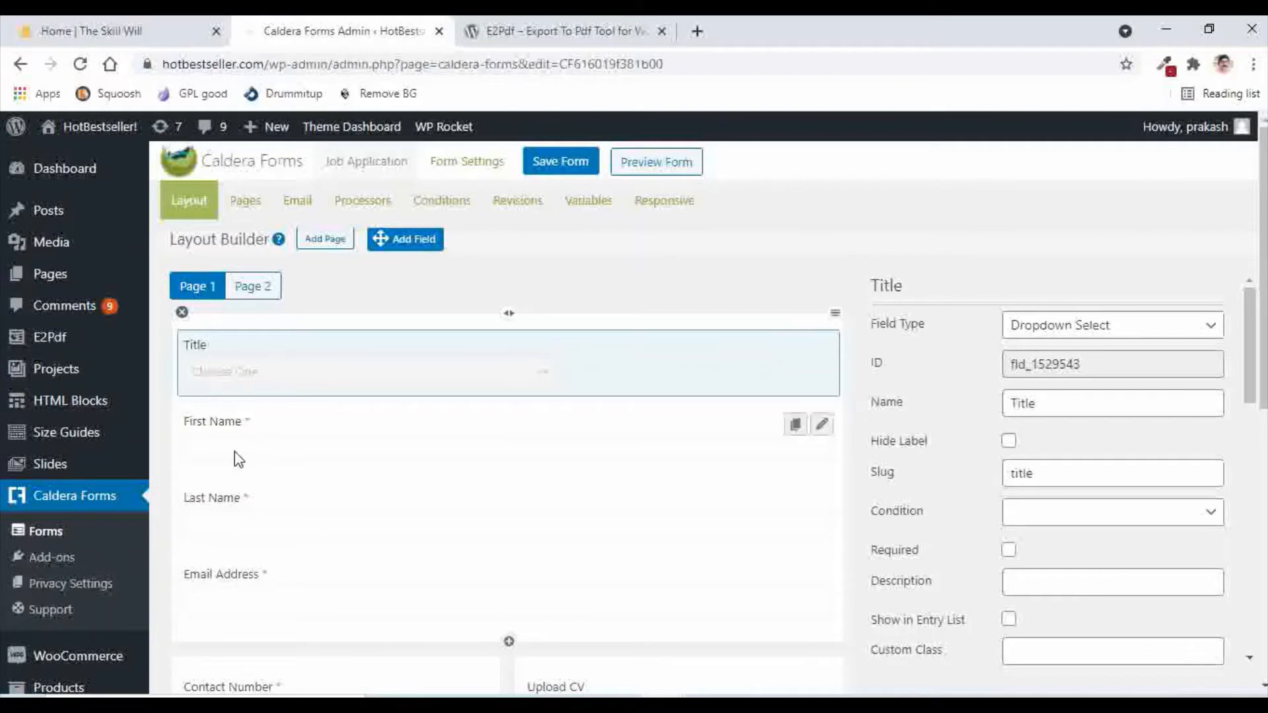
scroll(331, 484, "down", 1)
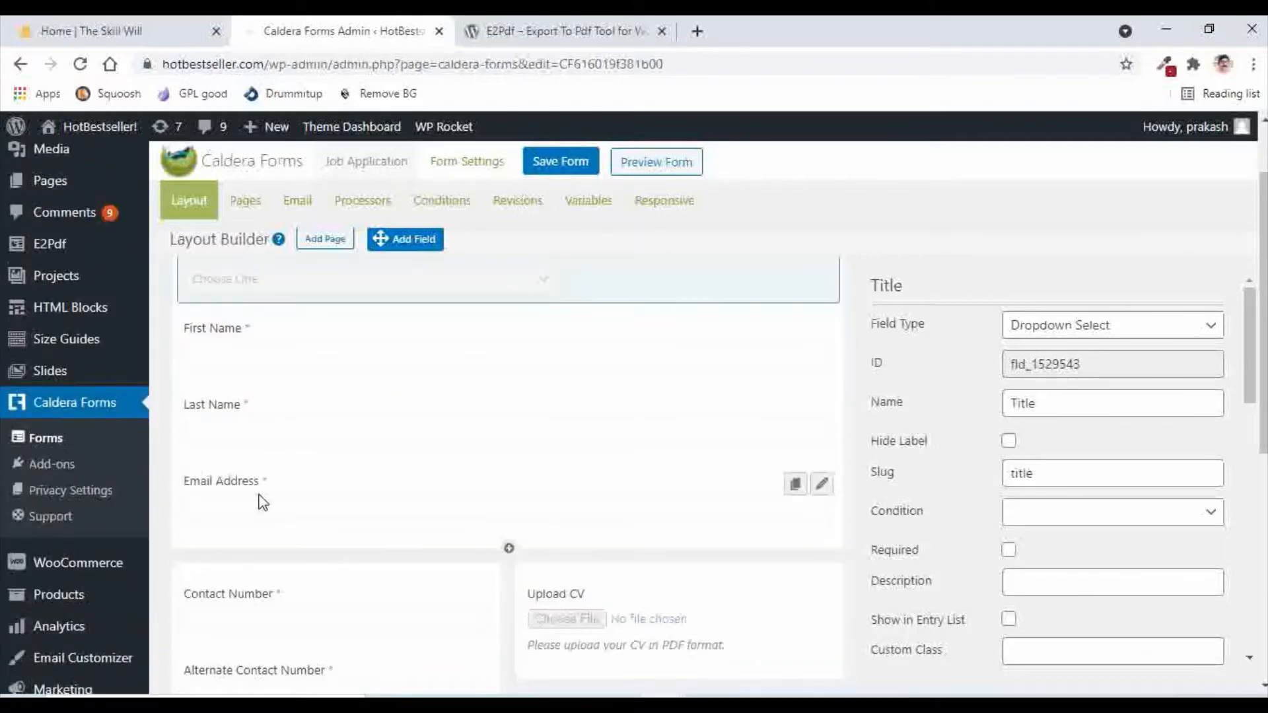
scroll(382, 467, "down", 1)
scroll(278, 529, "down", 2)
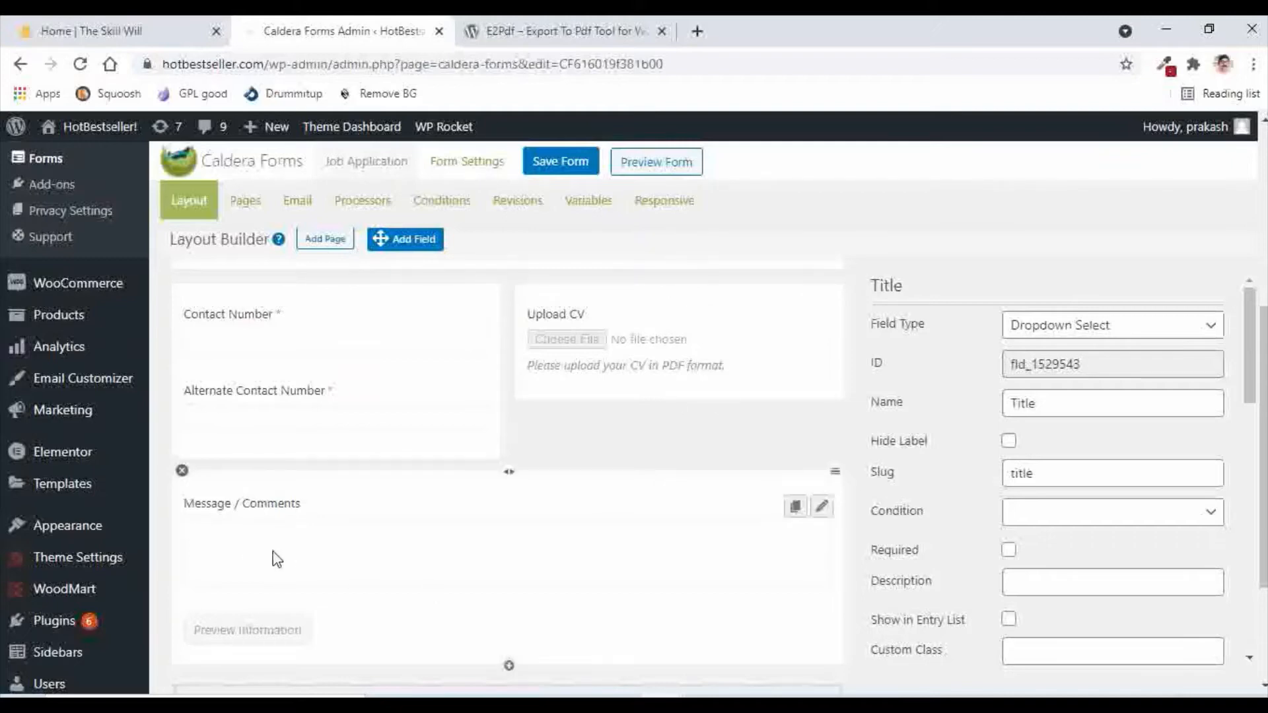
scroll(302, 558, "up", 5)
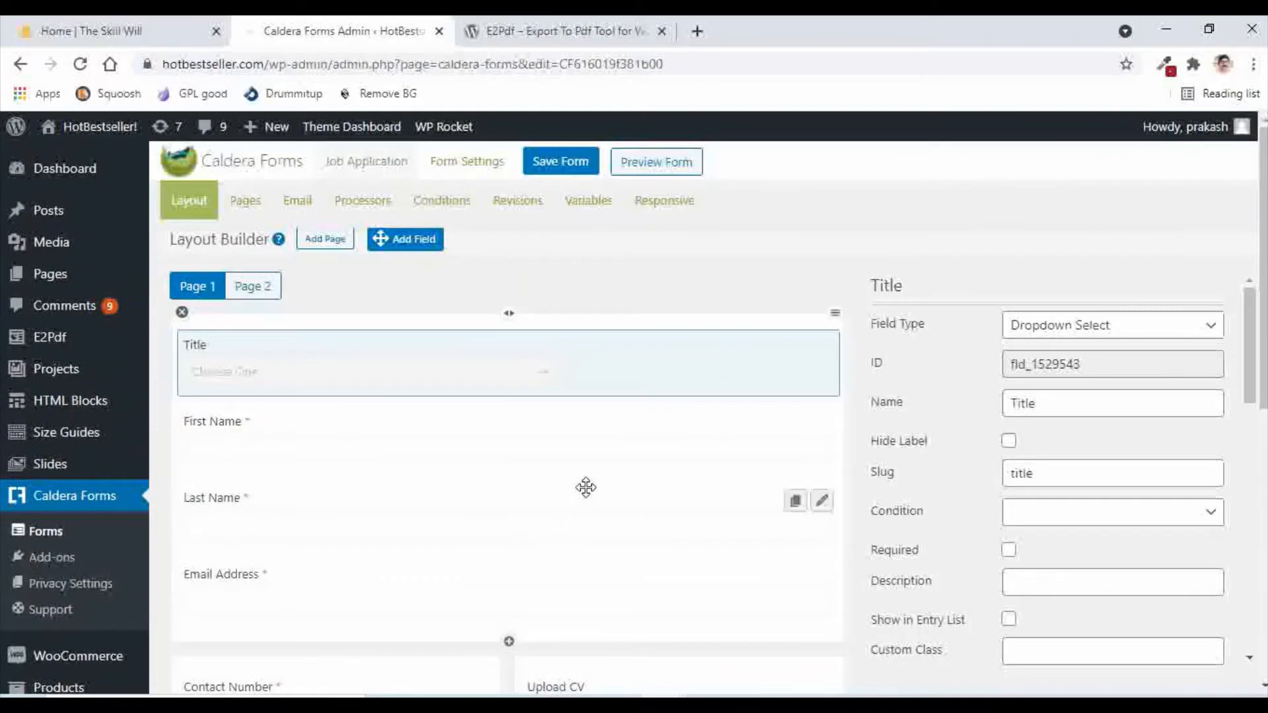
scroll(369, 543, "down", 3)
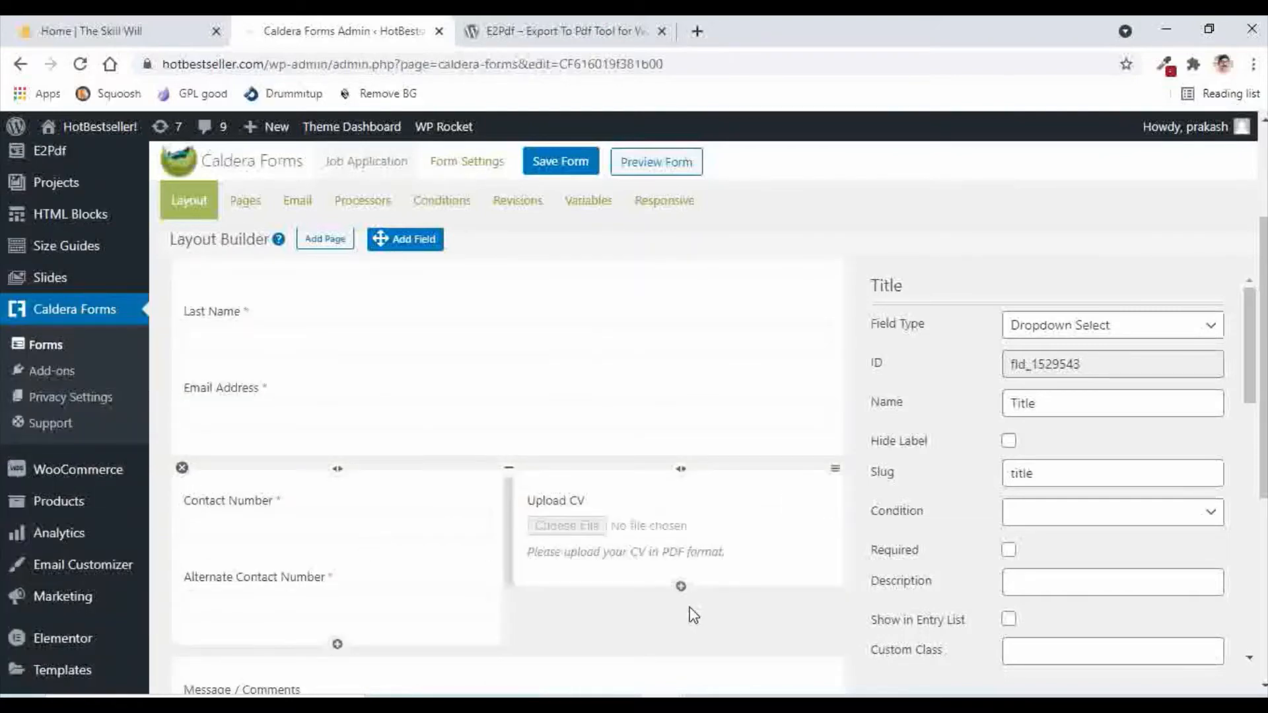
scroll(394, 376, "up", 1)
scroll(477, 439, "up", 3)
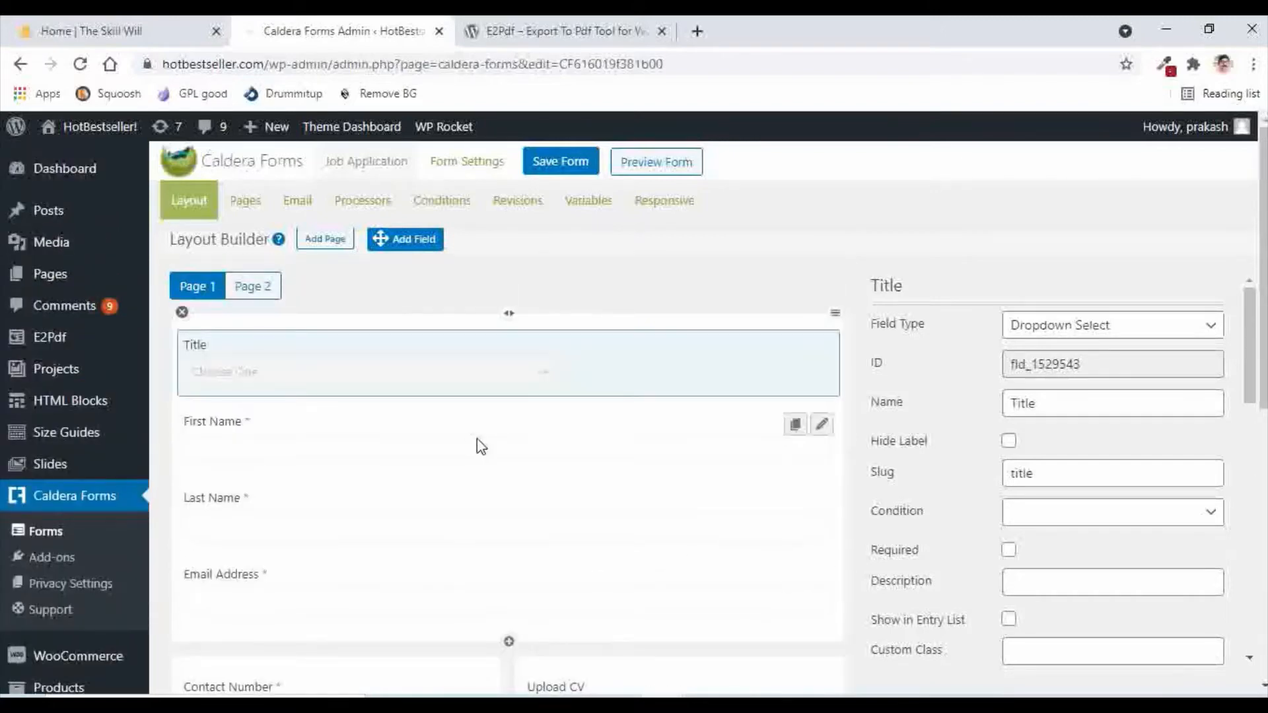
scroll(477, 438, "down", 3)
scroll(594, 459, "up", 3)
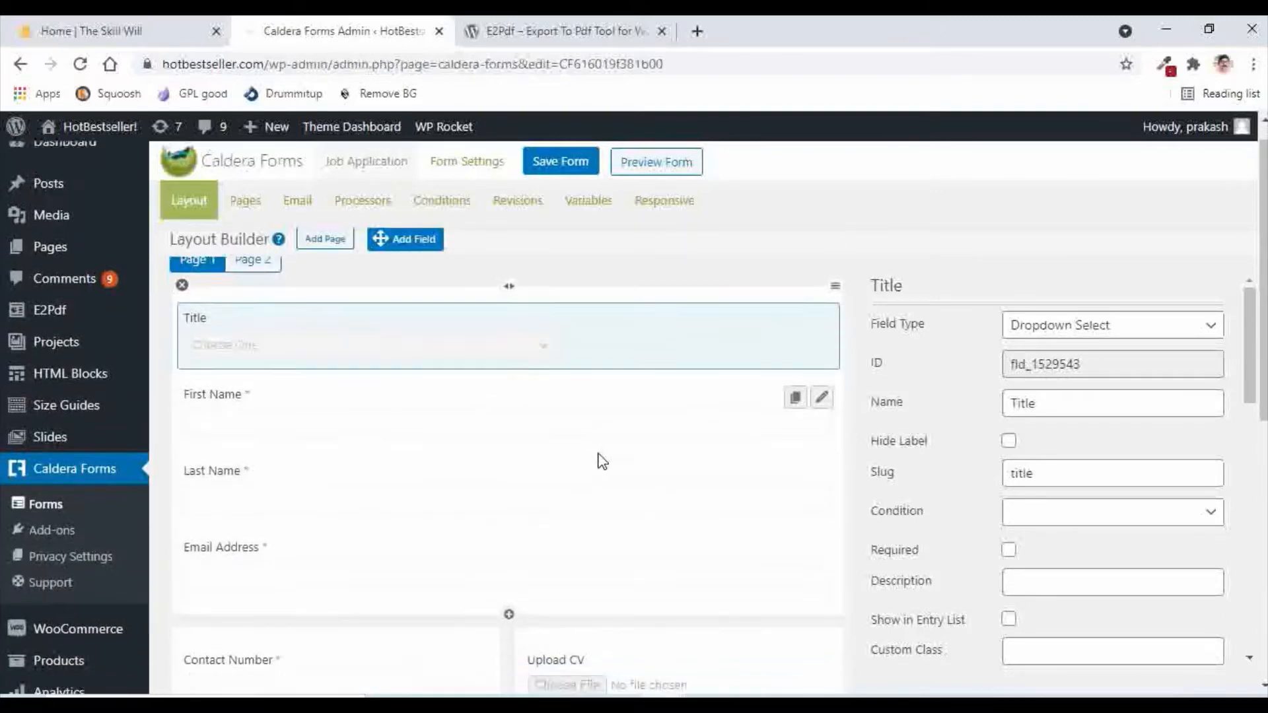
Step: Add a new row at the end of page 1 and insert a Single Line Text field in it
scroll(599, 458, "down", 7)
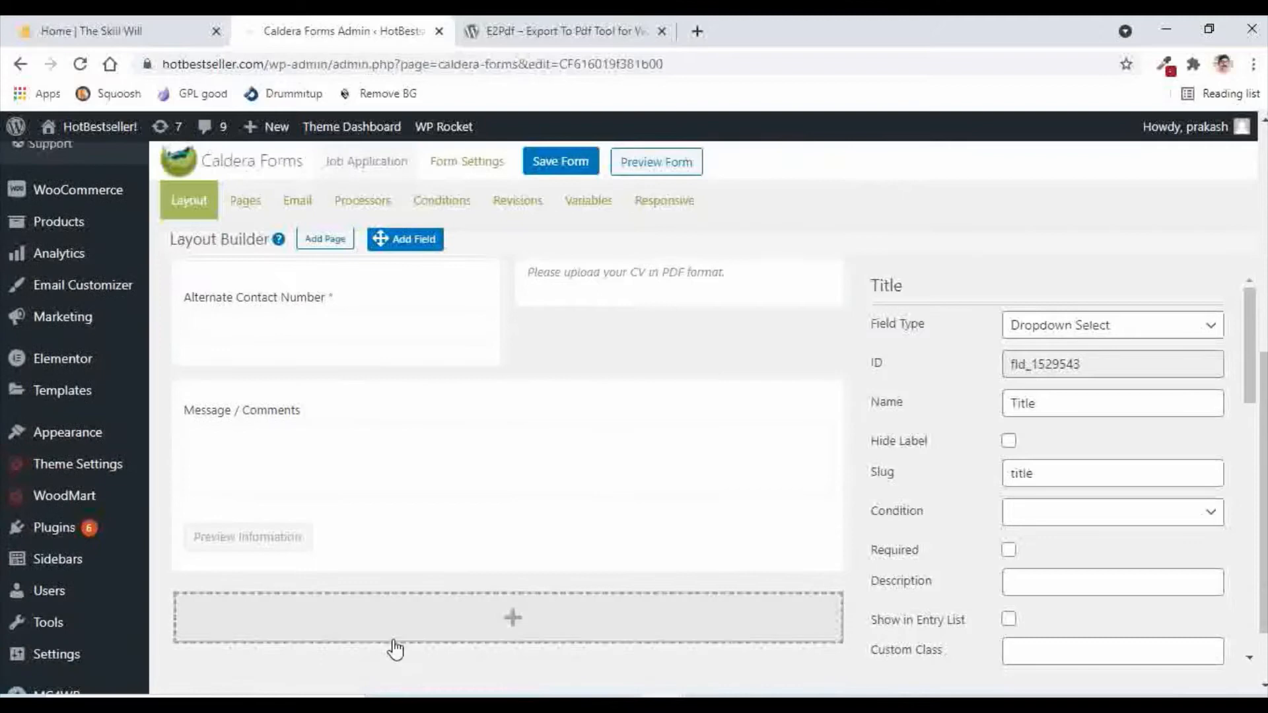
left_click(514, 623)
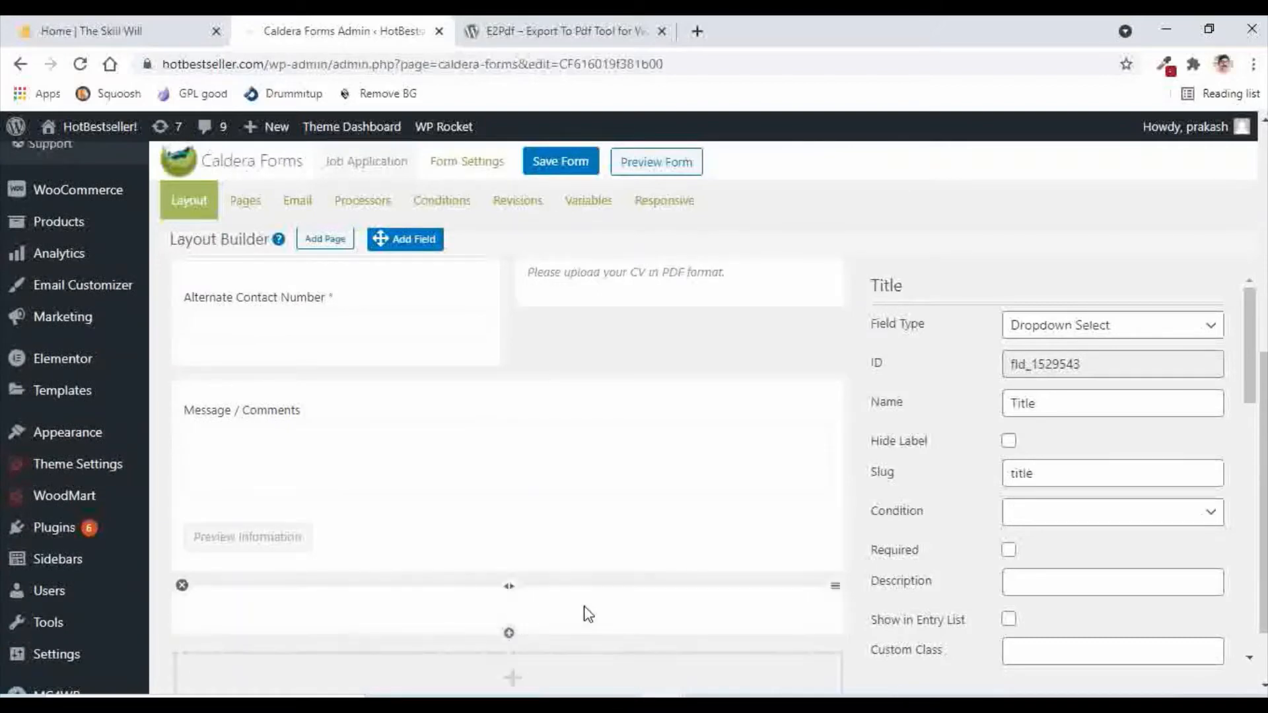
scroll(587, 613, "down", 2)
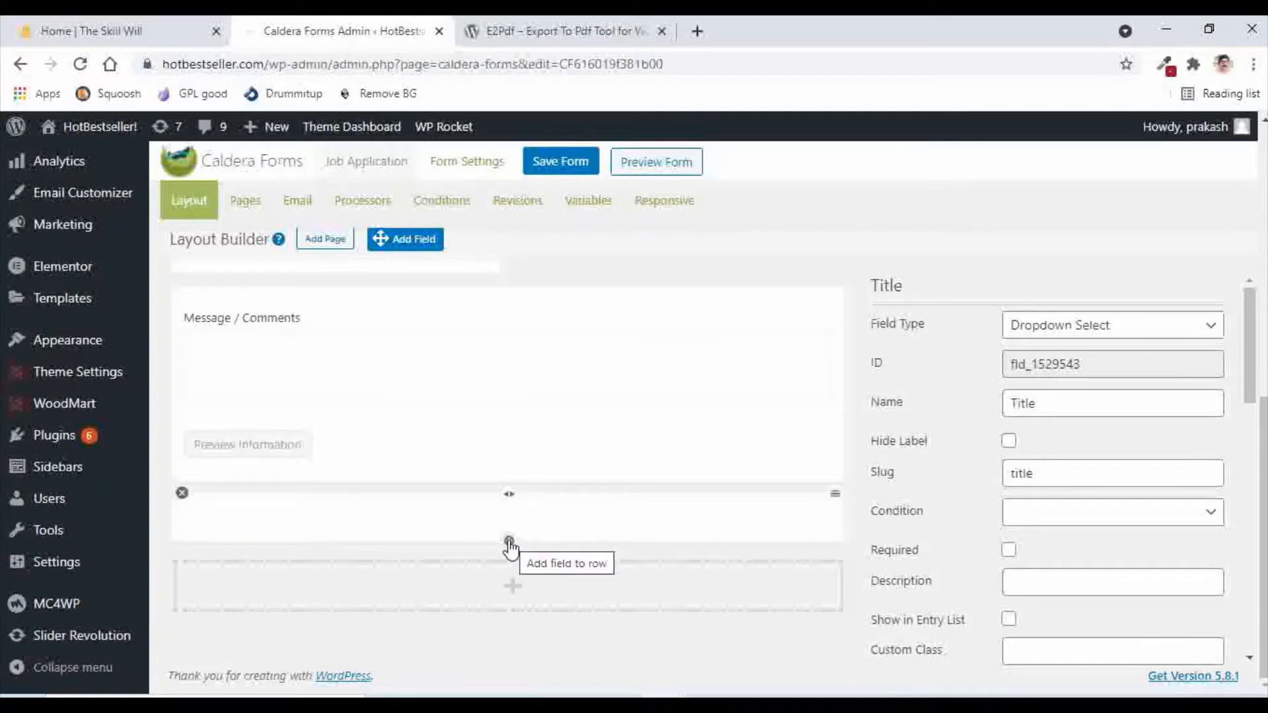
left_click(509, 541)
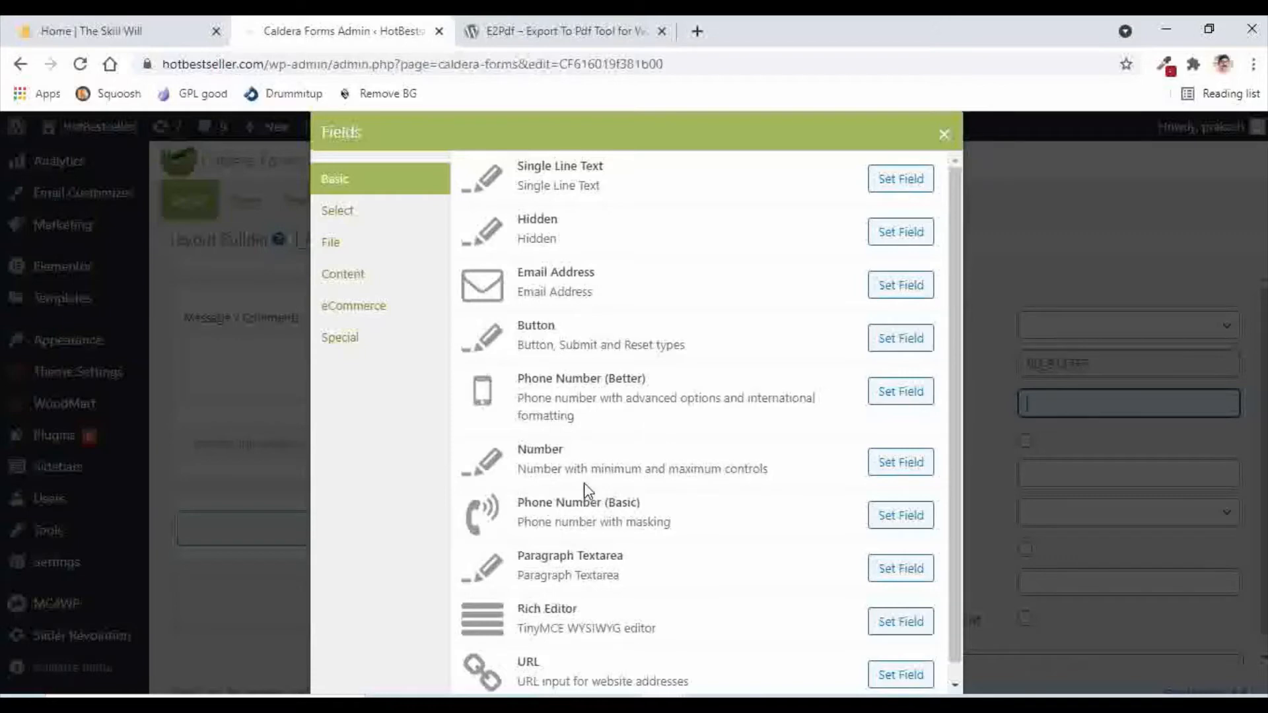
scroll(775, 509, "down", 1)
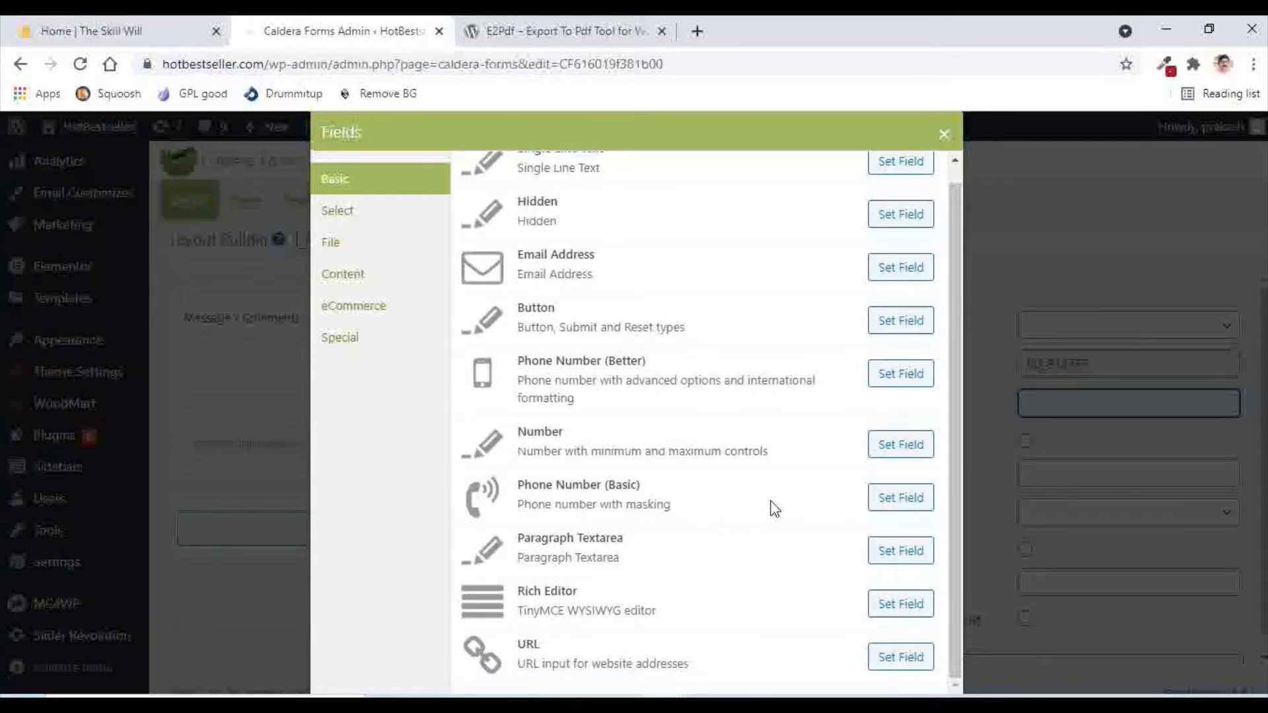
scroll(775, 509, "up", 1)
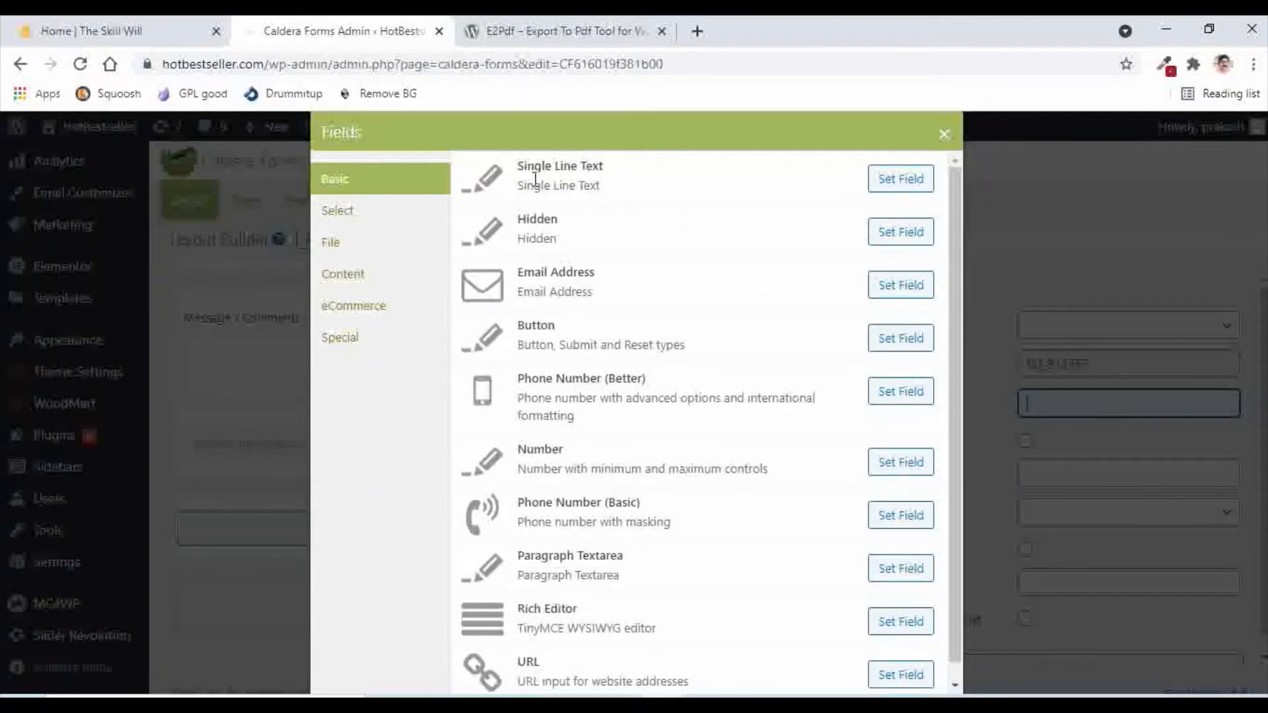
left_click(897, 182)
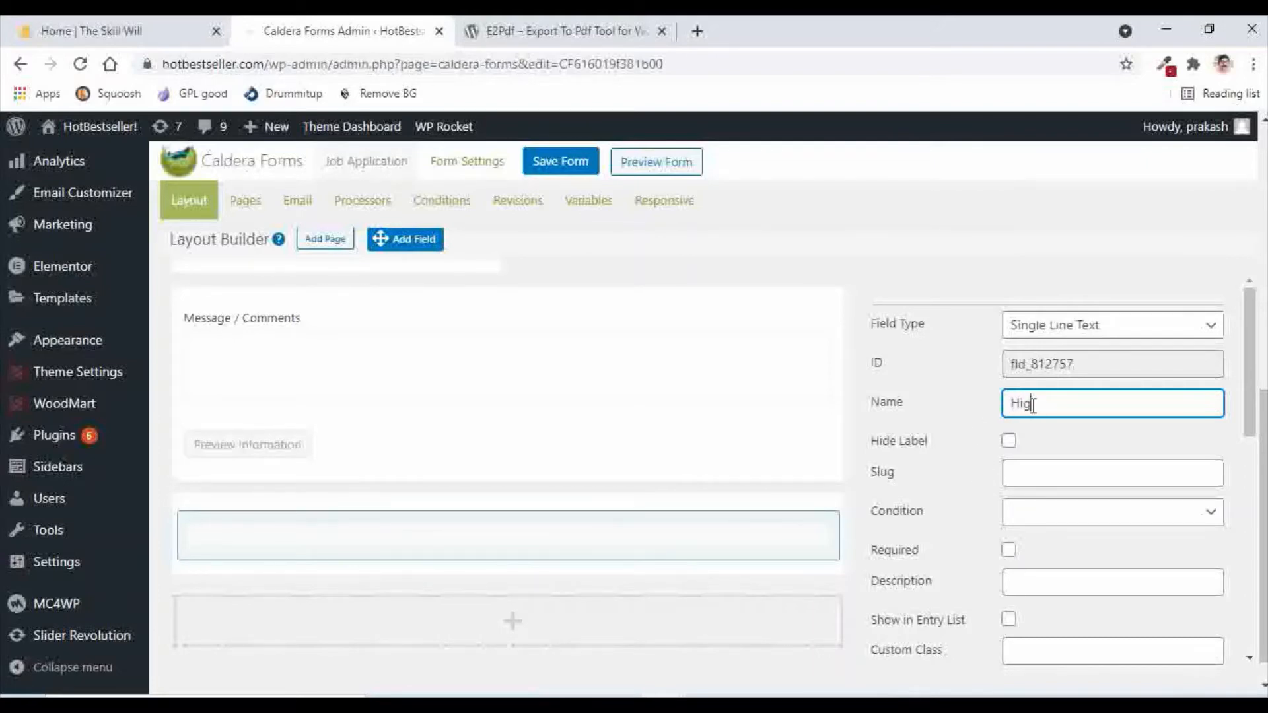
Step: Name the new text field "Highest Qualification" and make it required
type("hest Qualification")
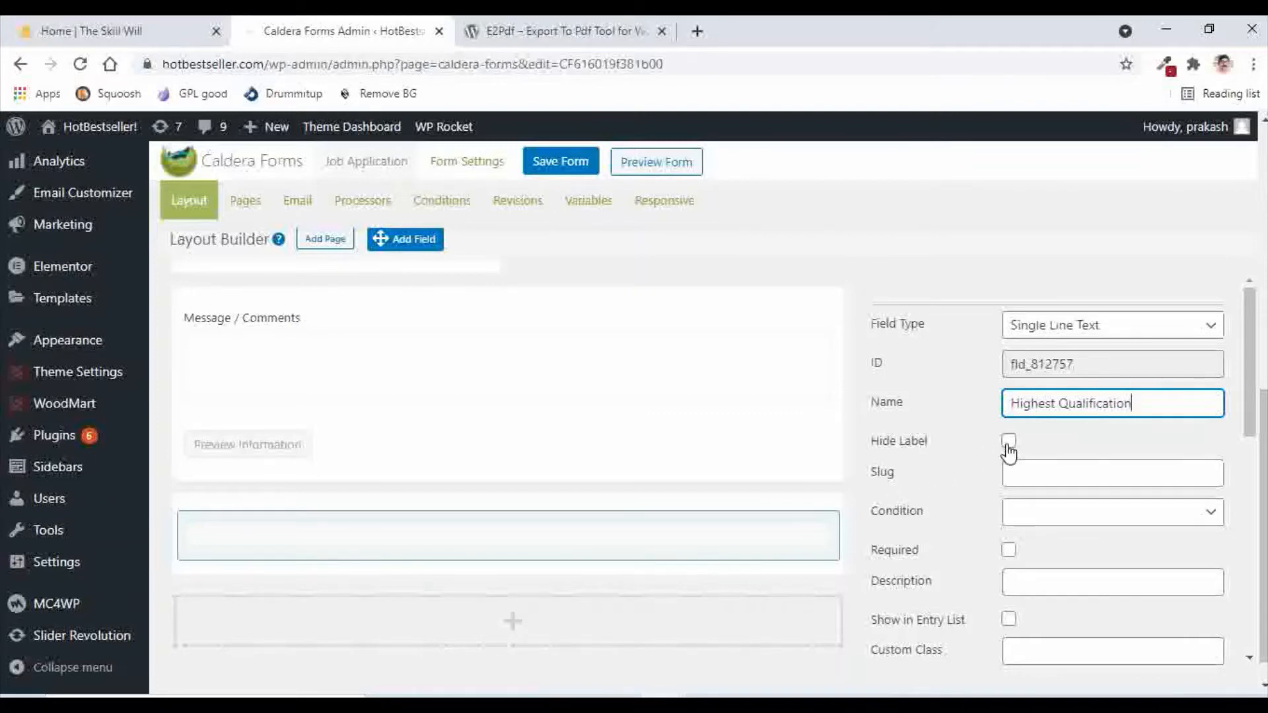
scroll(957, 526, "down", 3)
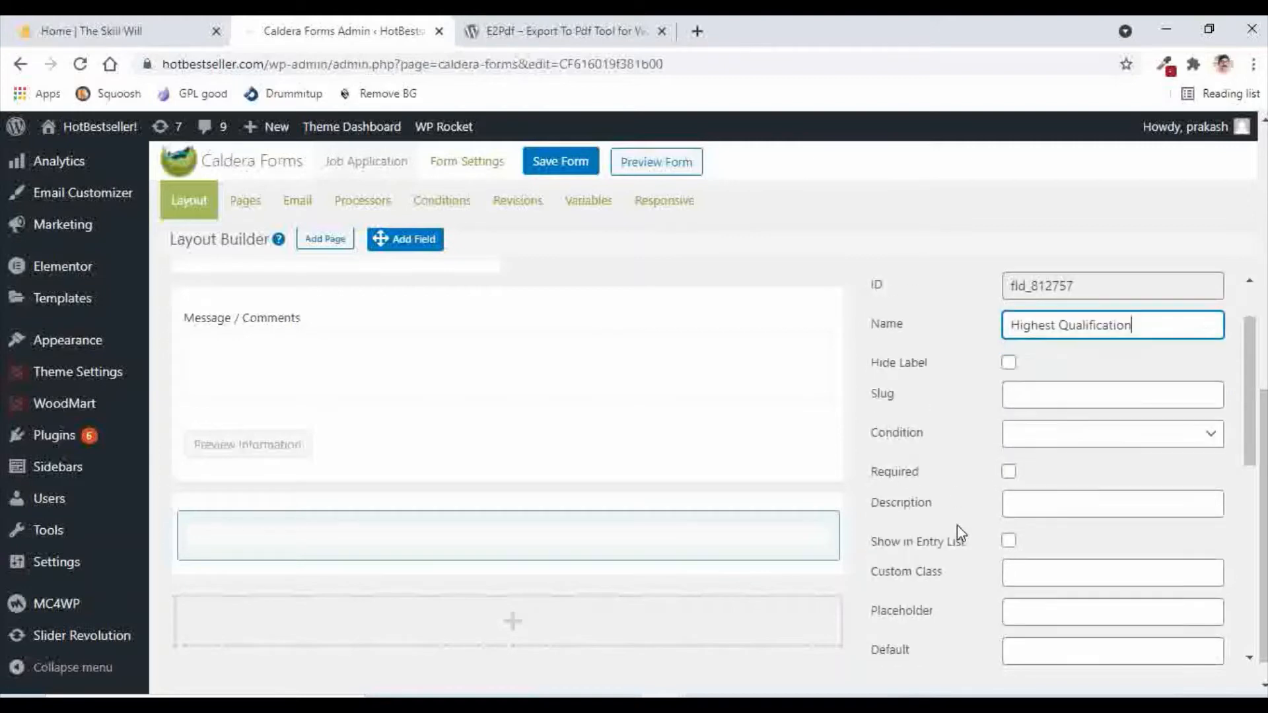
left_click(1008, 363)
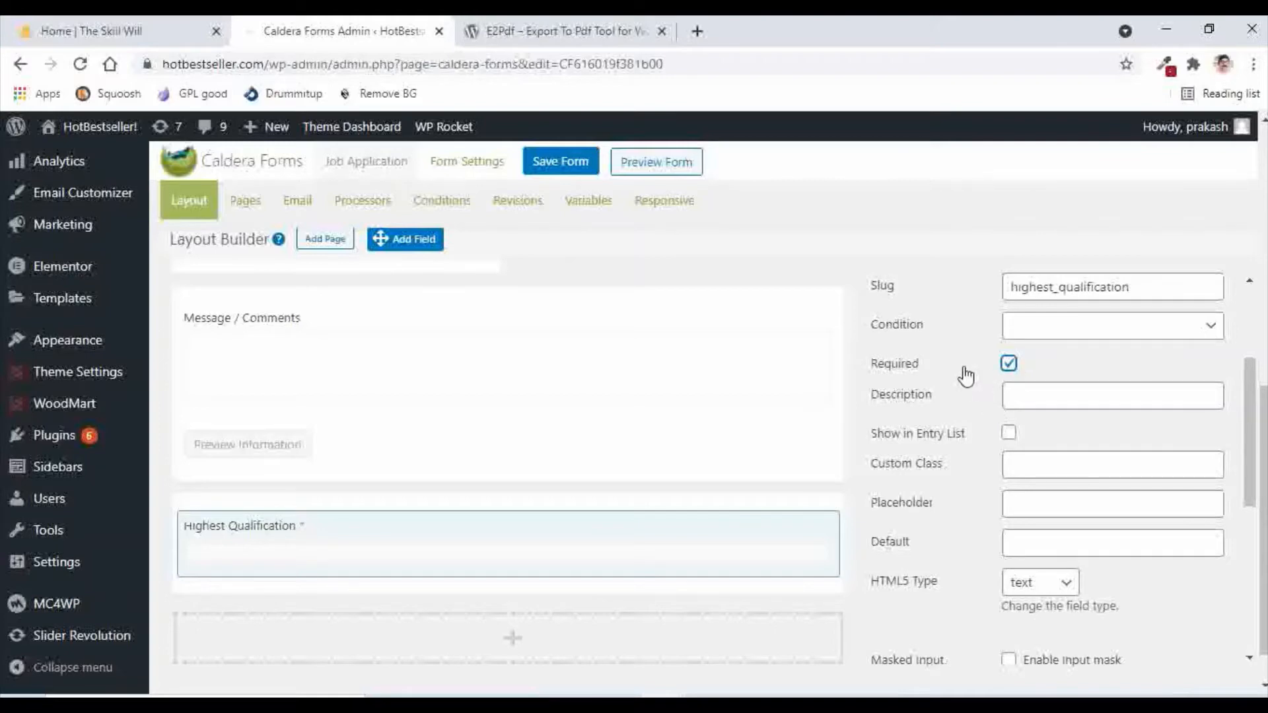
mouse_move(306, 518)
scroll(993, 428, "down", 1)
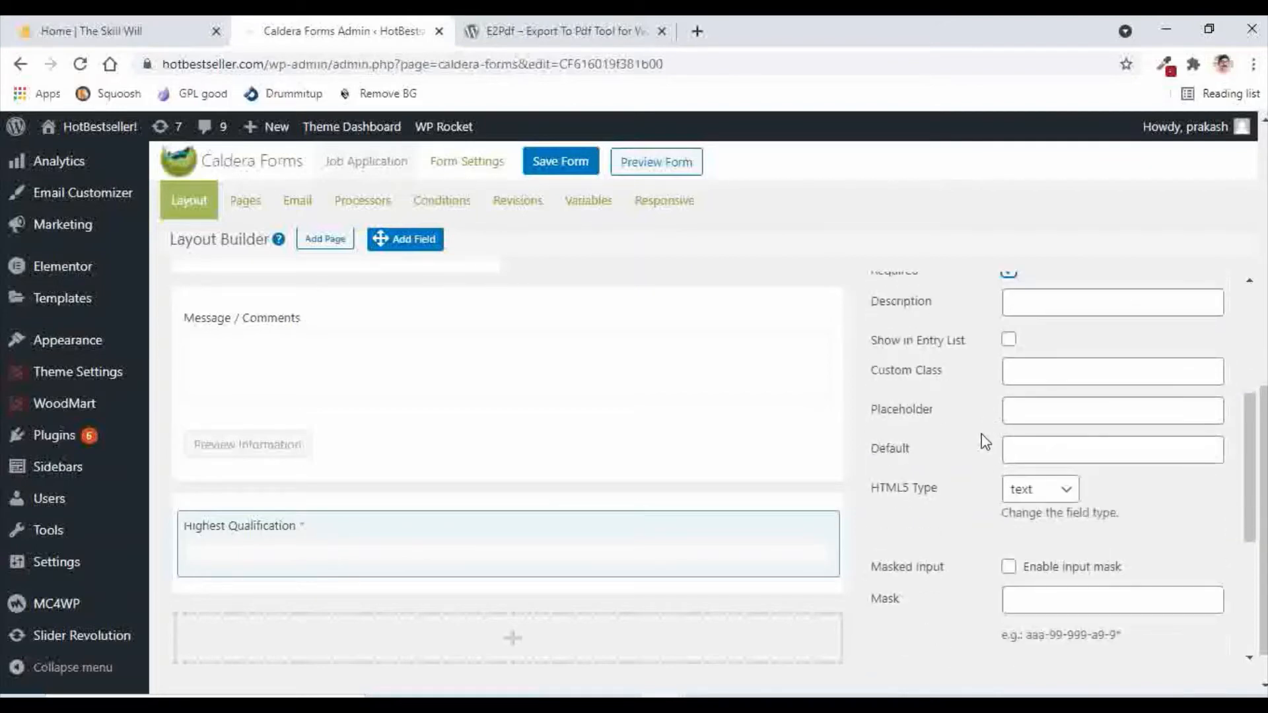
scroll(986, 441, "down", 3)
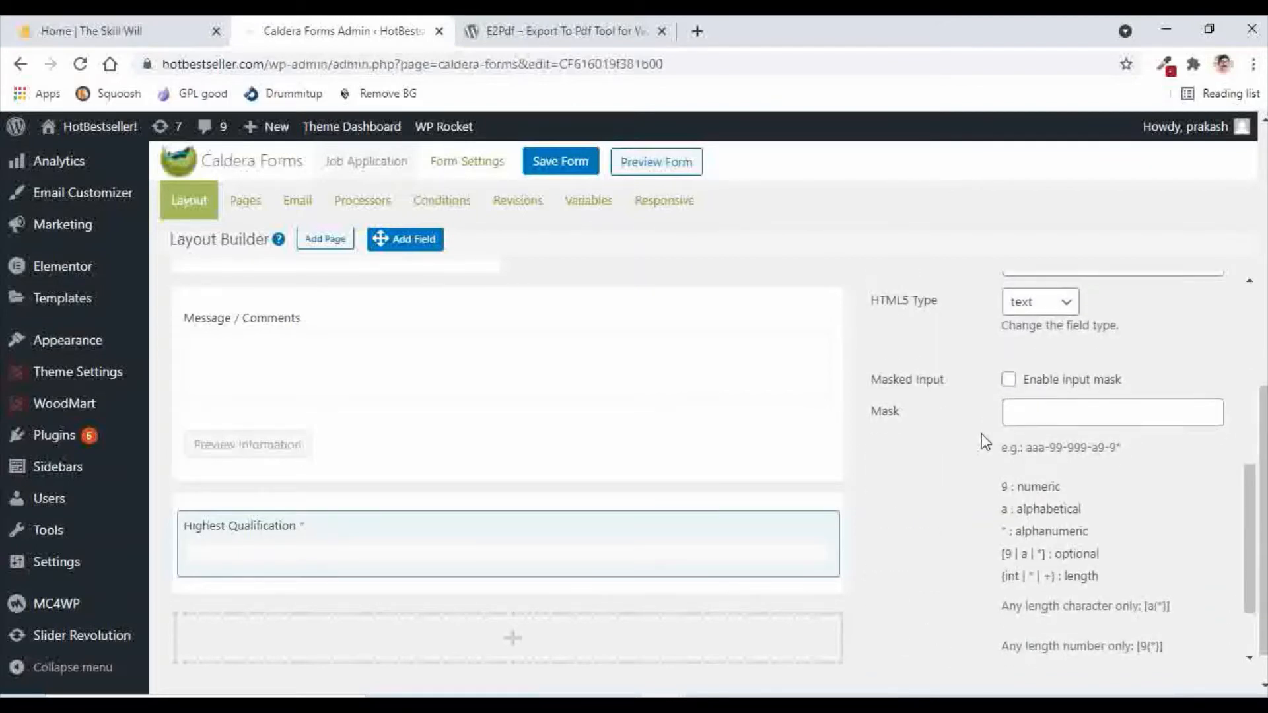
scroll(985, 441, "up", 6)
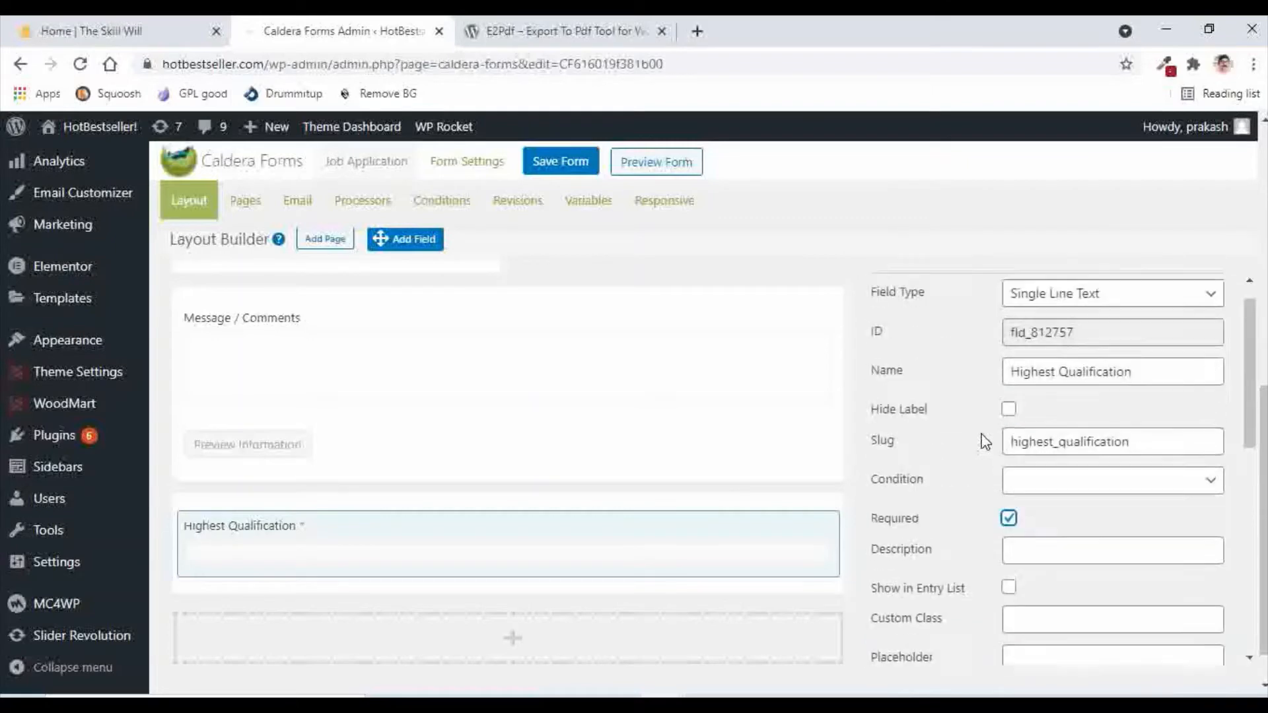
scroll(985, 440, "down", 1)
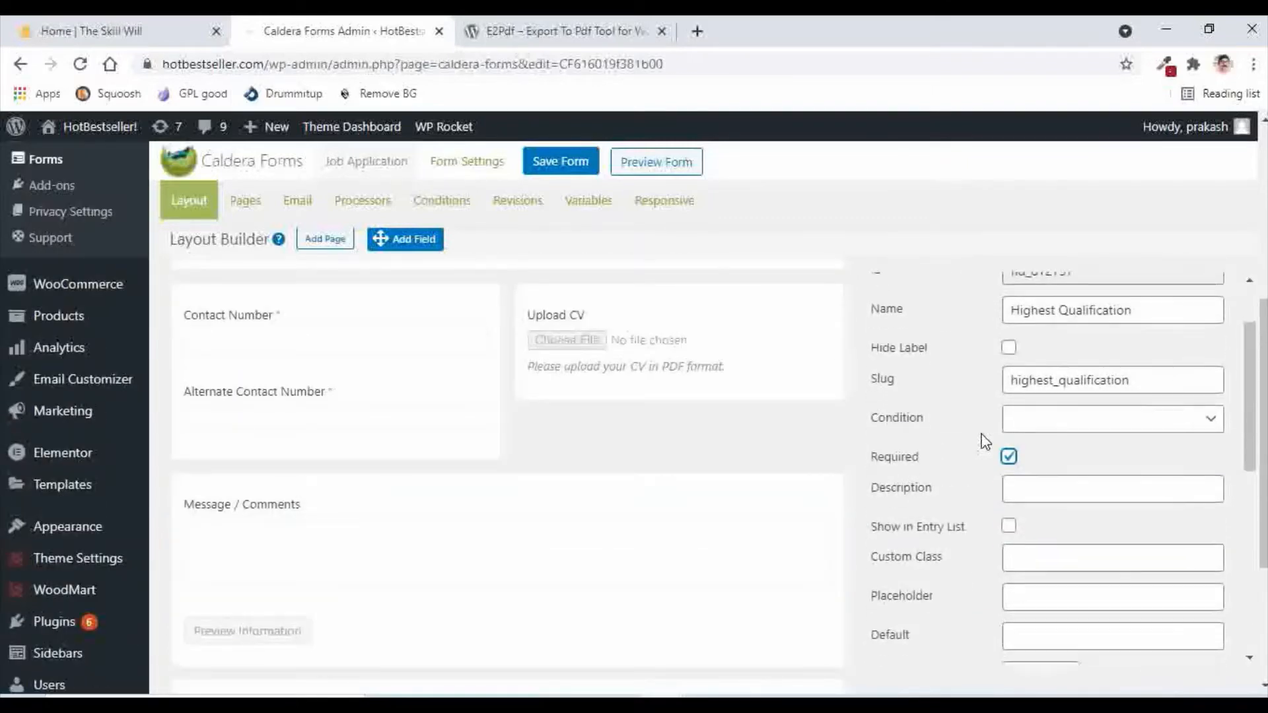
scroll(985, 440, "up", 1)
scroll(362, 453, "up", 5)
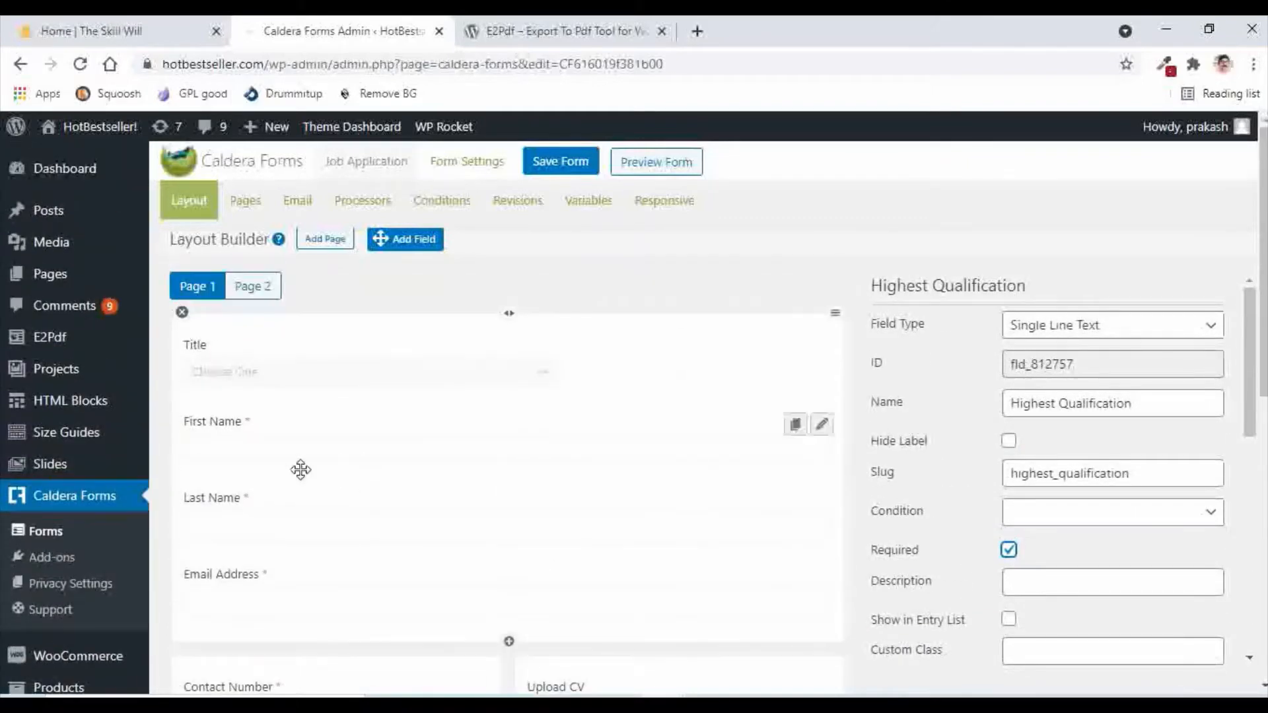
Step: Make the Upload CV field on page 1 of the form required
scroll(295, 461, "down", 1)
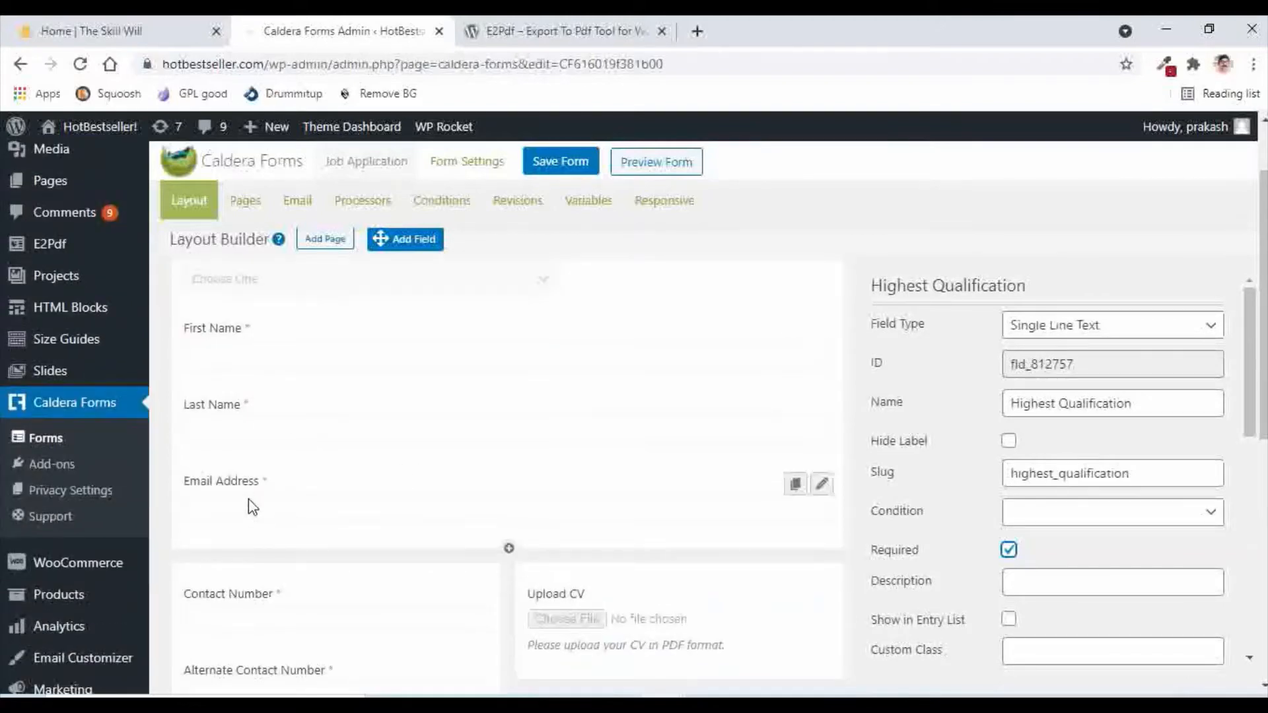
scroll(343, 510, "down", 1)
scroll(343, 510, "down", 1)
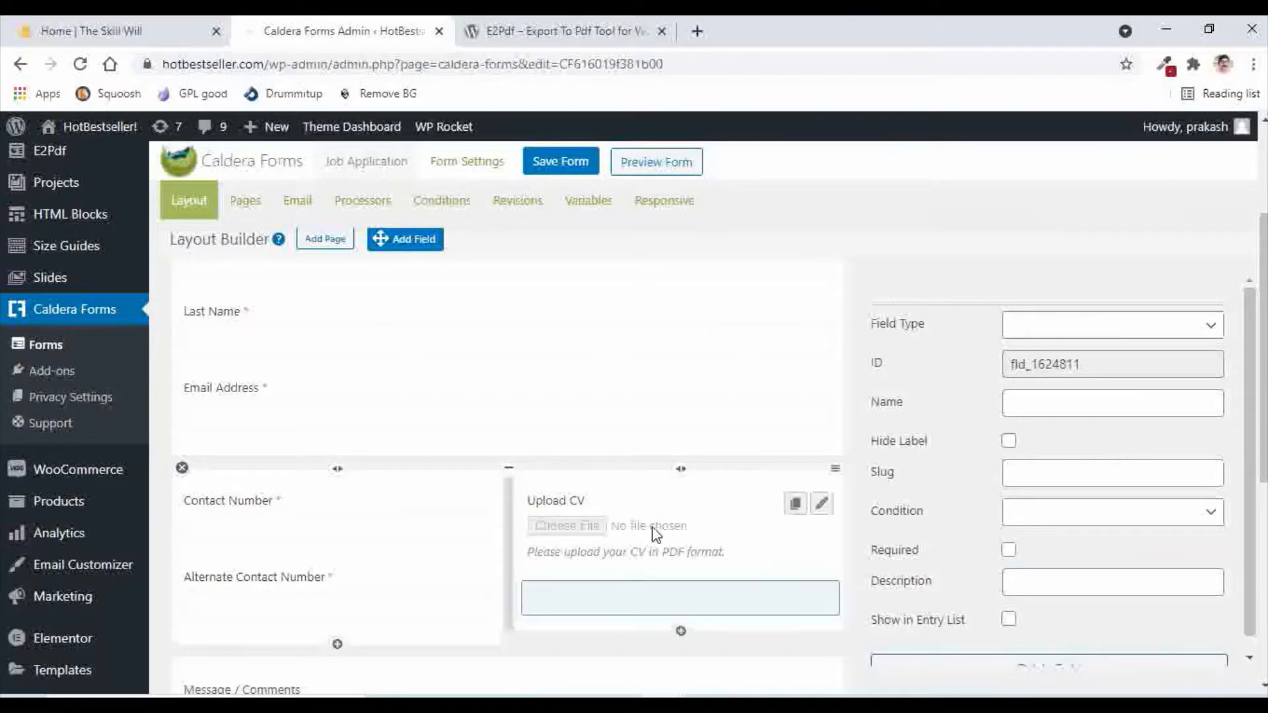
left_click(823, 509)
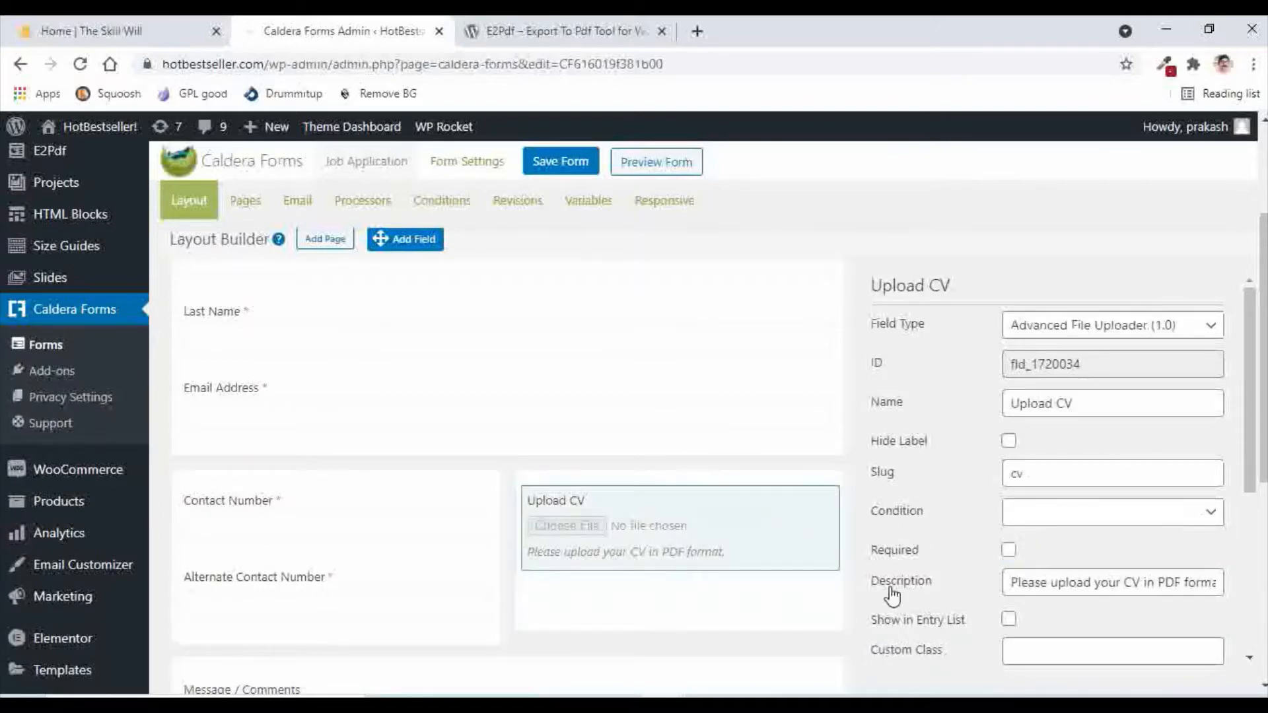
left_click(1008, 552)
Step: Move the Highest Qualification field from the last row to between Last Name and Email Address
scroll(643, 581, "down", 5)
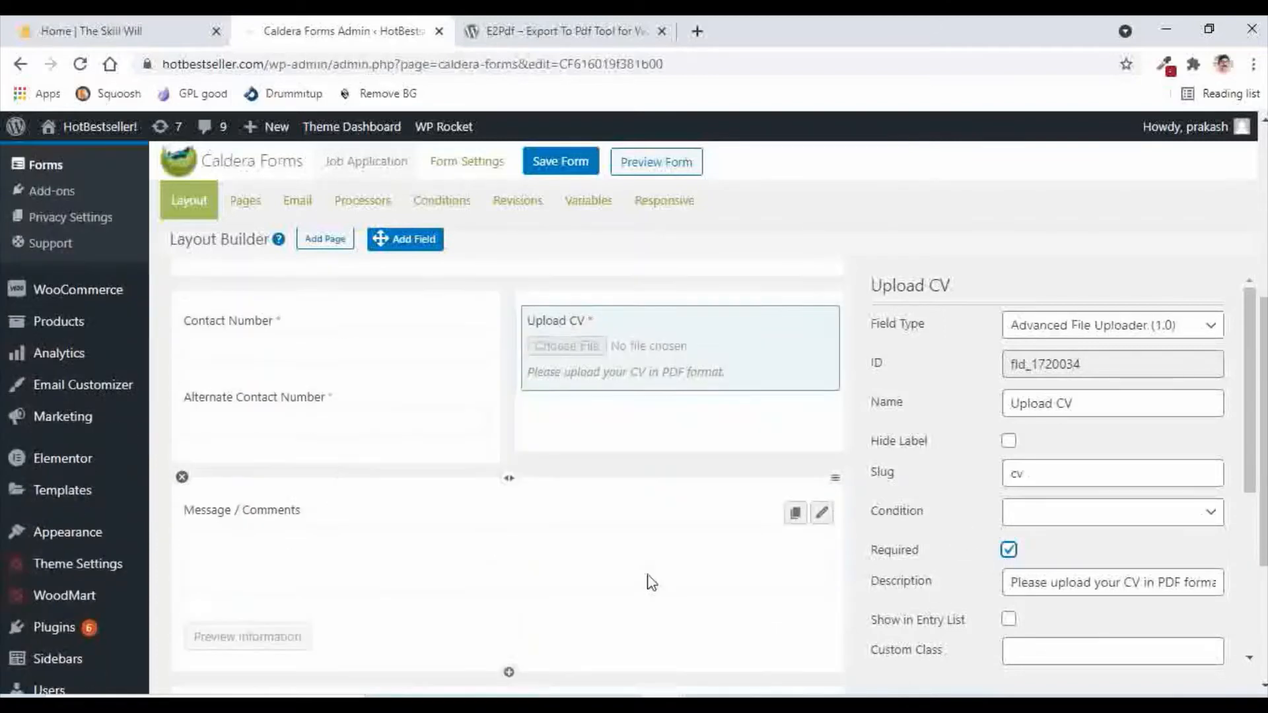
scroll(647, 574, "down", 1)
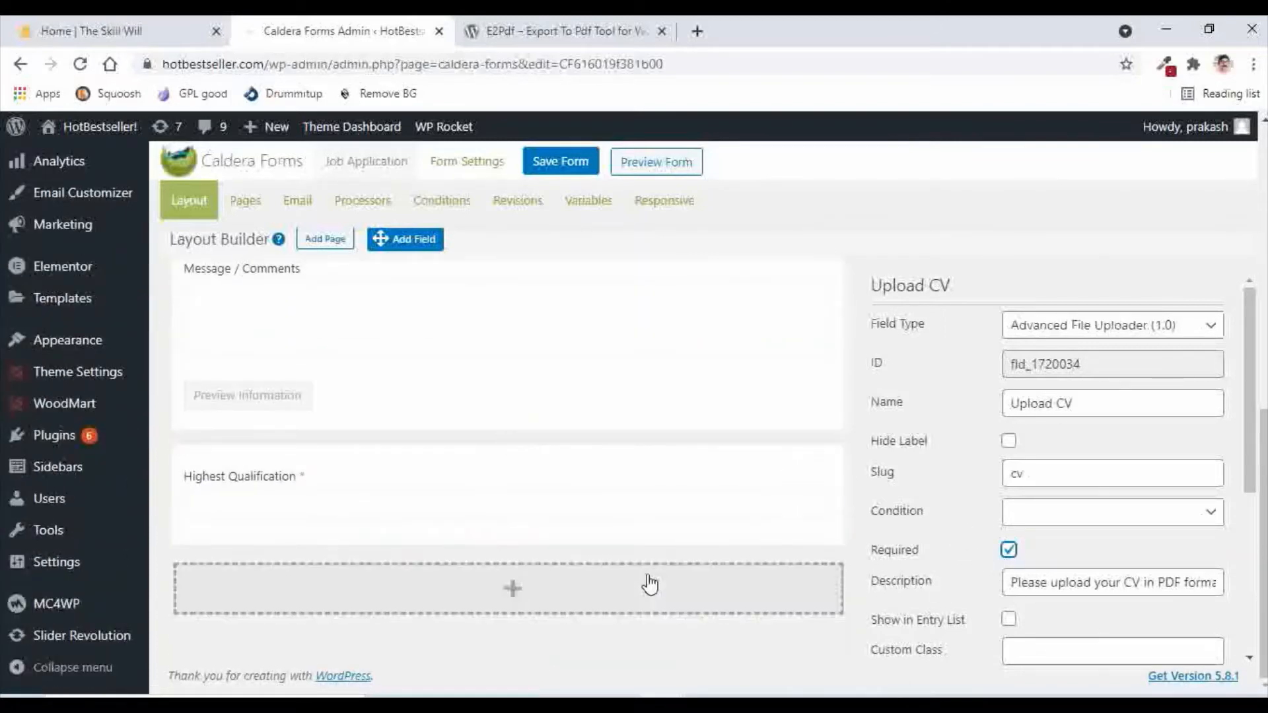
scroll(420, 472, "up", 1)
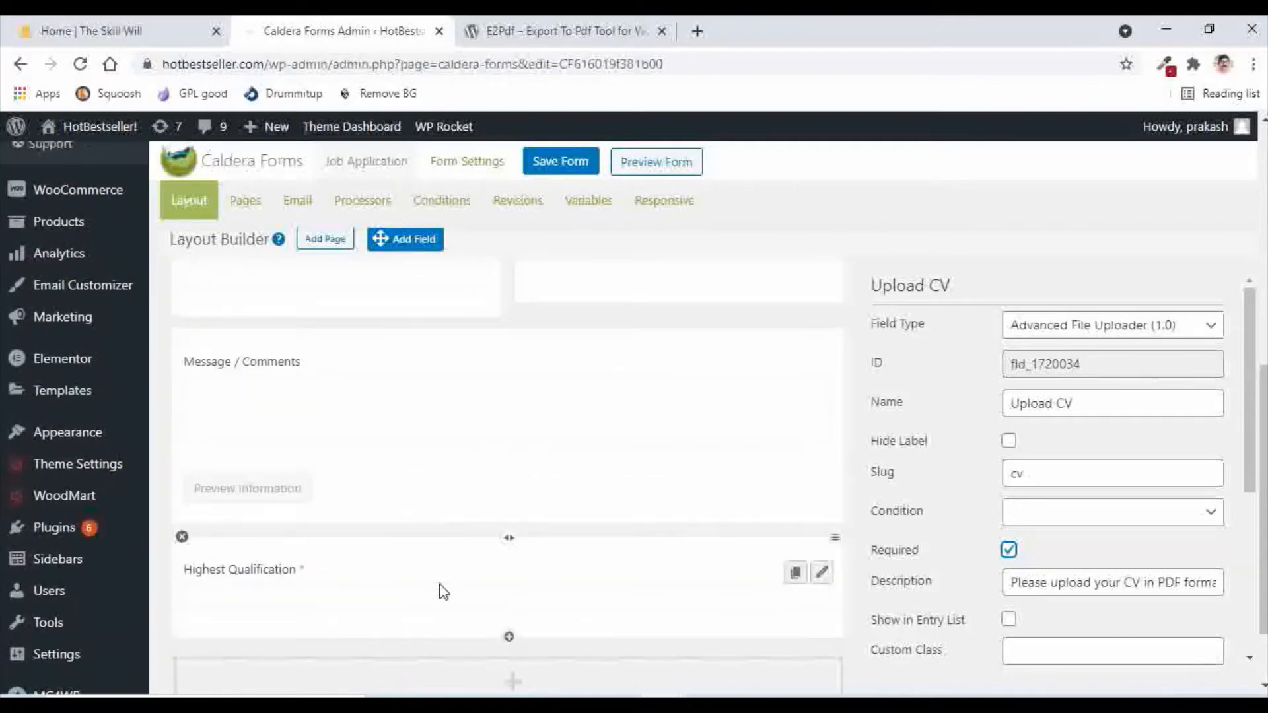
left_click_drag(405, 566, 360, 346)
scroll(410, 442, "up", 3)
scroll(359, 368, "up", 1)
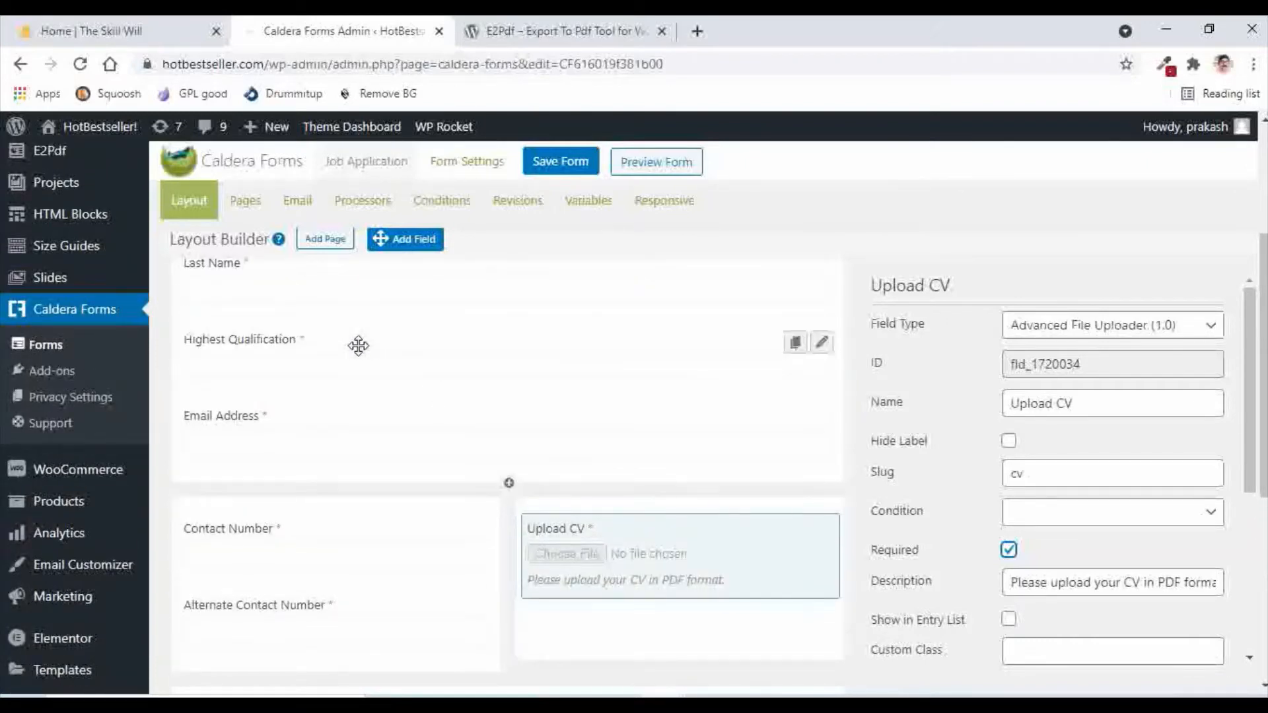
scroll(396, 436, "up", 3)
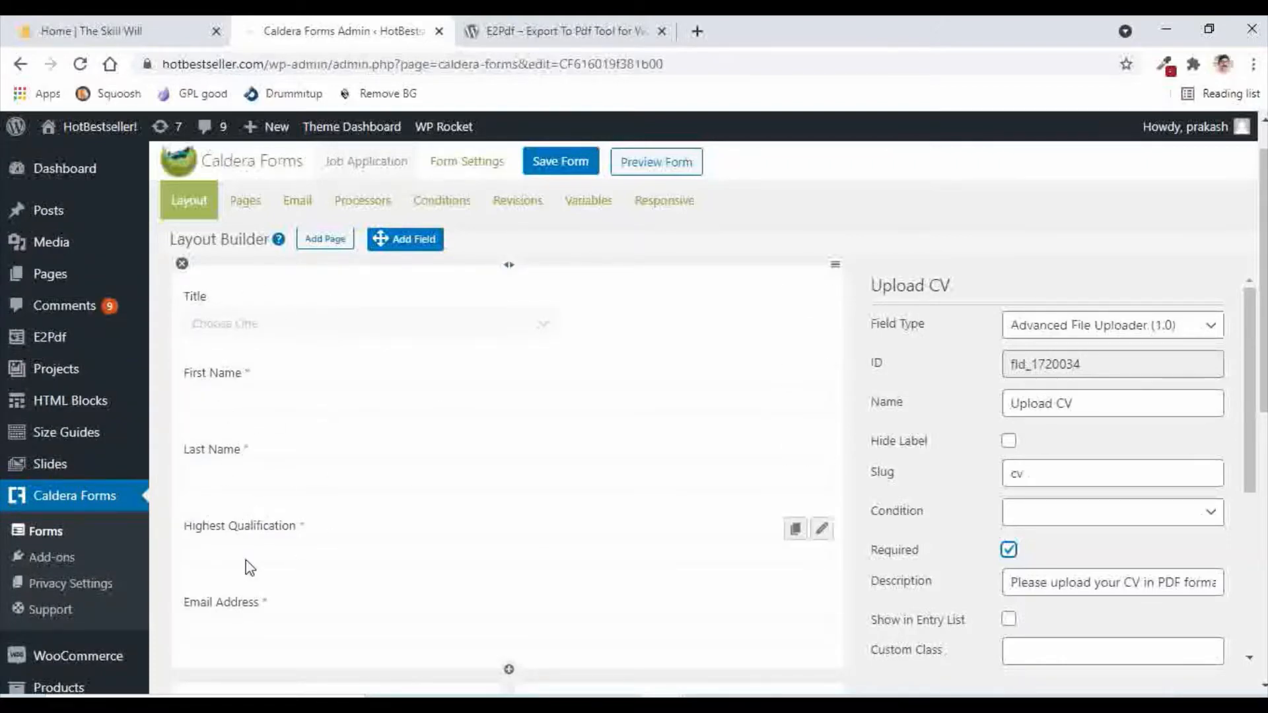
Step: Check the rearranged layout of page 1 and save the Job Application form
scroll(251, 561, "down", 3)
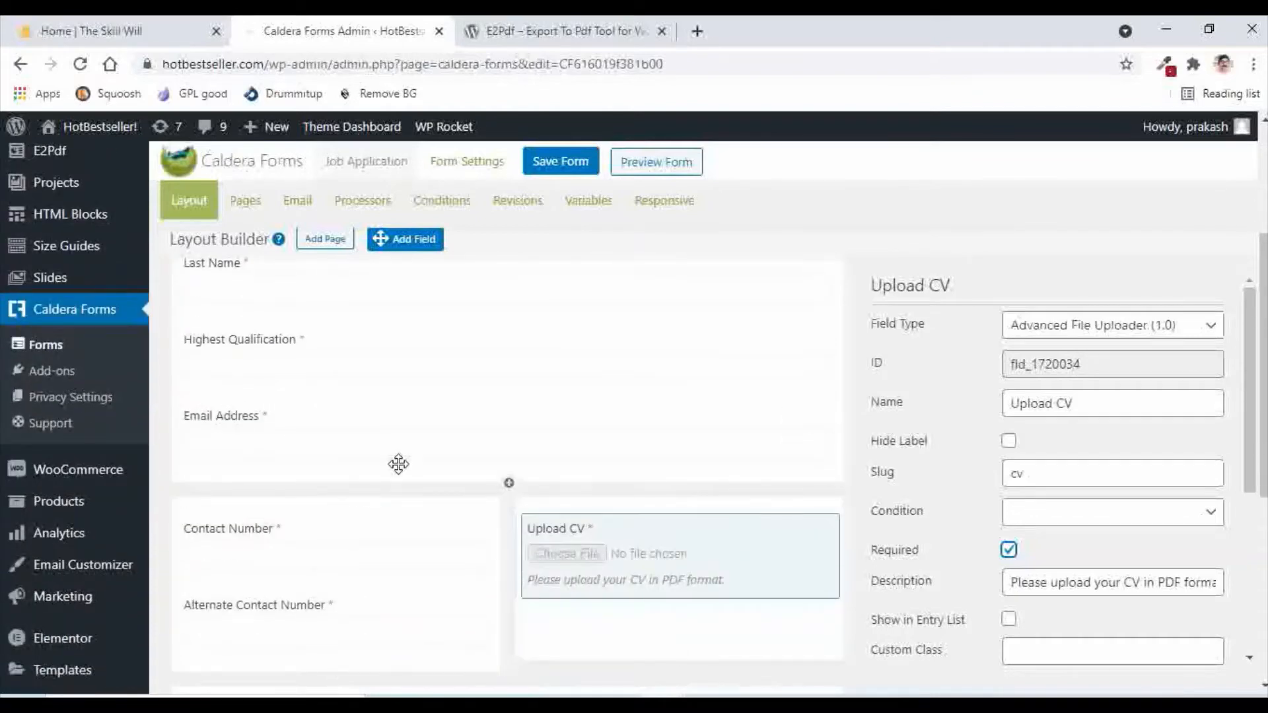
scroll(399, 461, "down", 3)
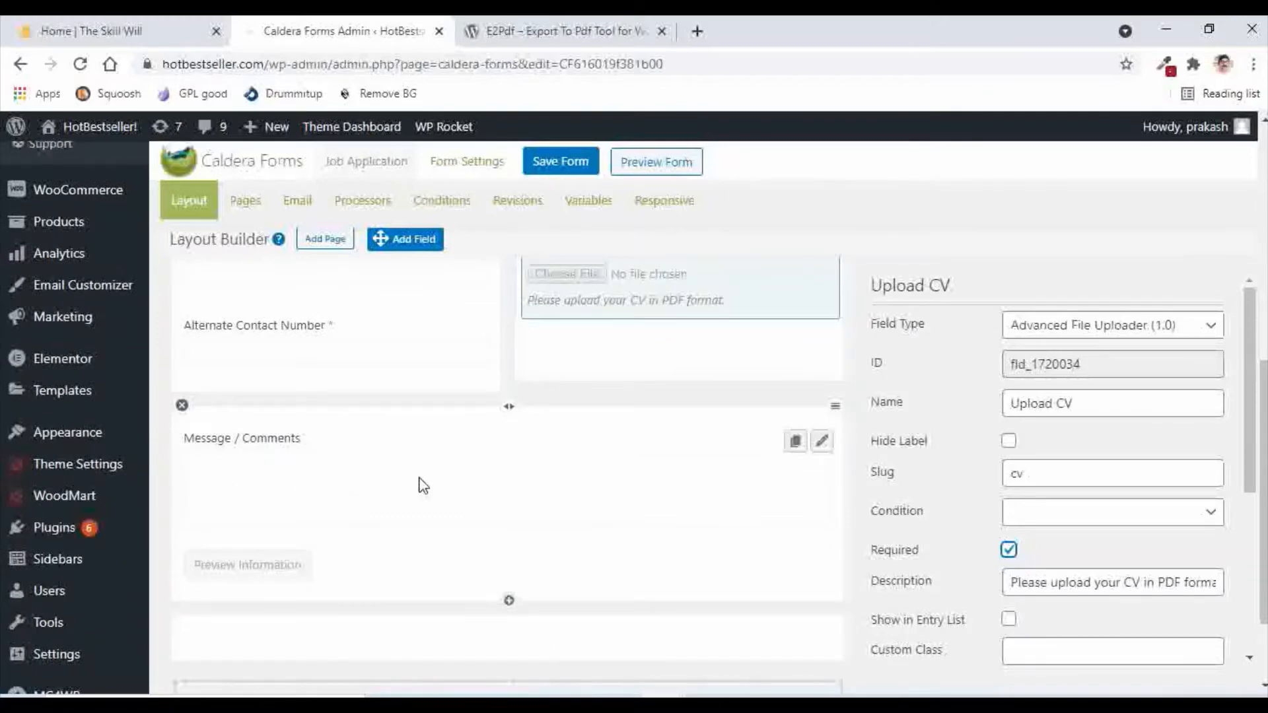
scroll(424, 485, "up", 8)
left_click(558, 164)
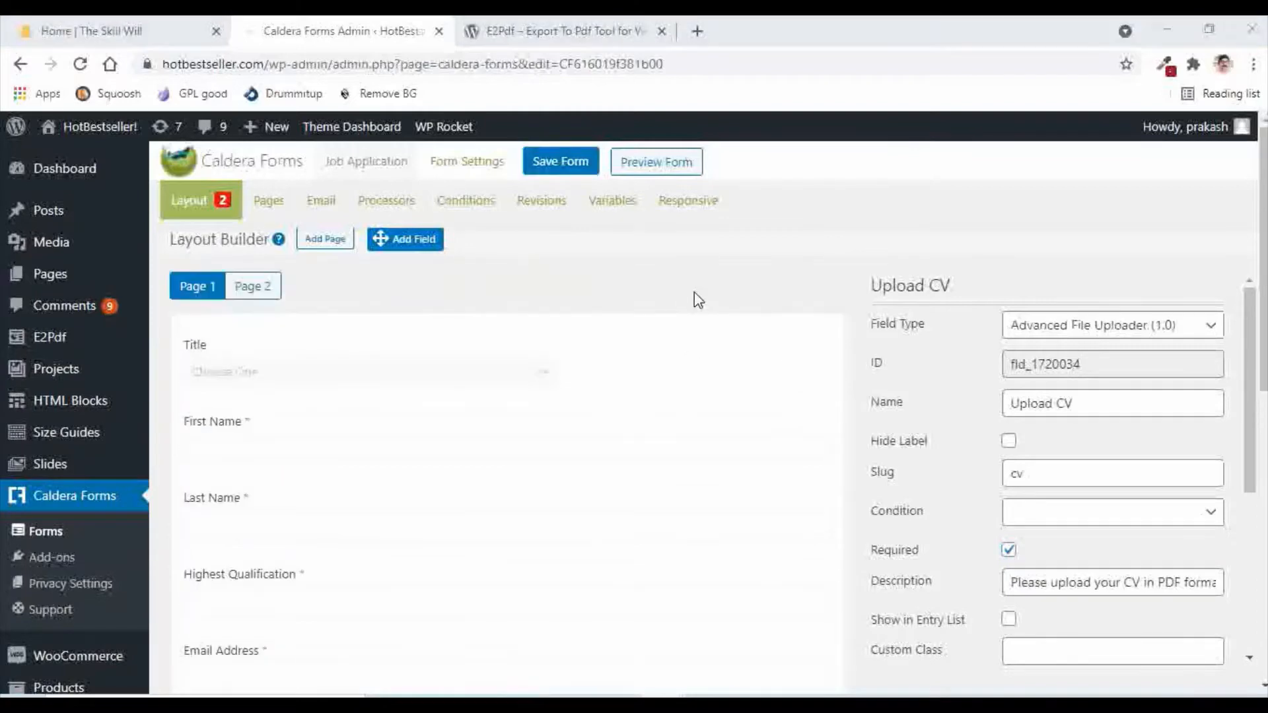
Step: Preview the Job Application form on the site and review its fields from Title through Message / Comments
left_click(662, 173)
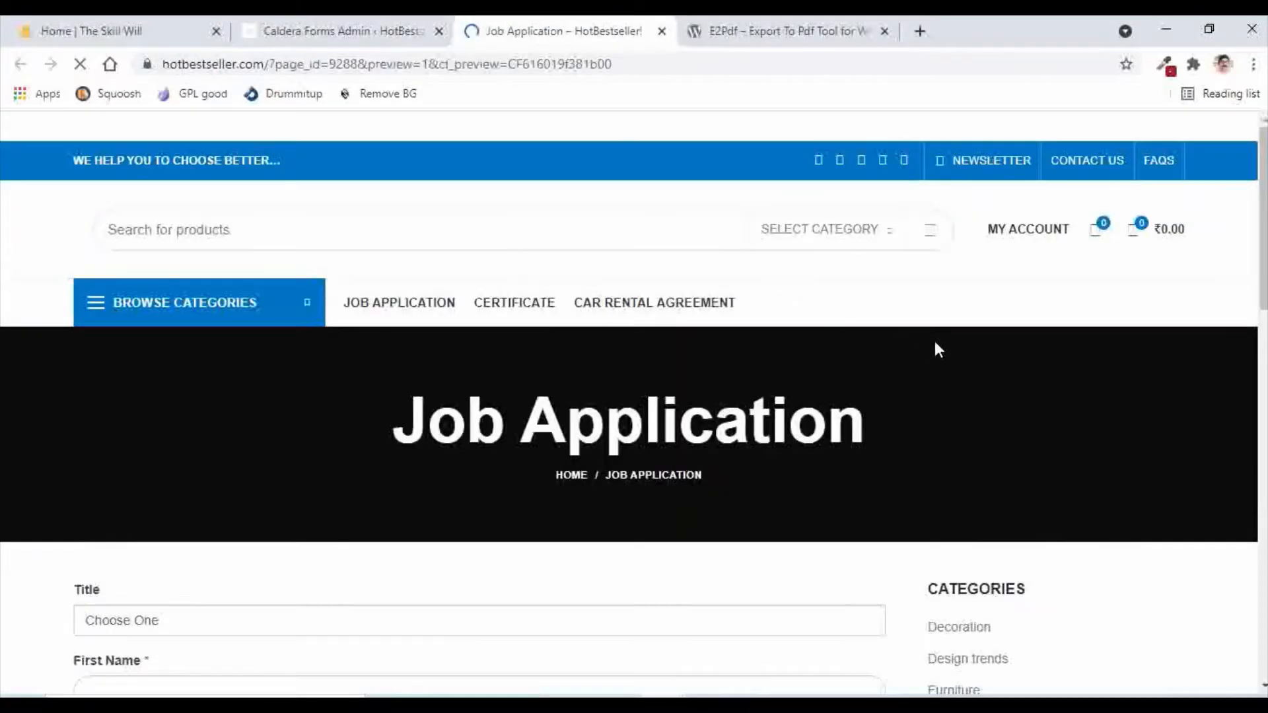
scroll(935, 342, "down", 2)
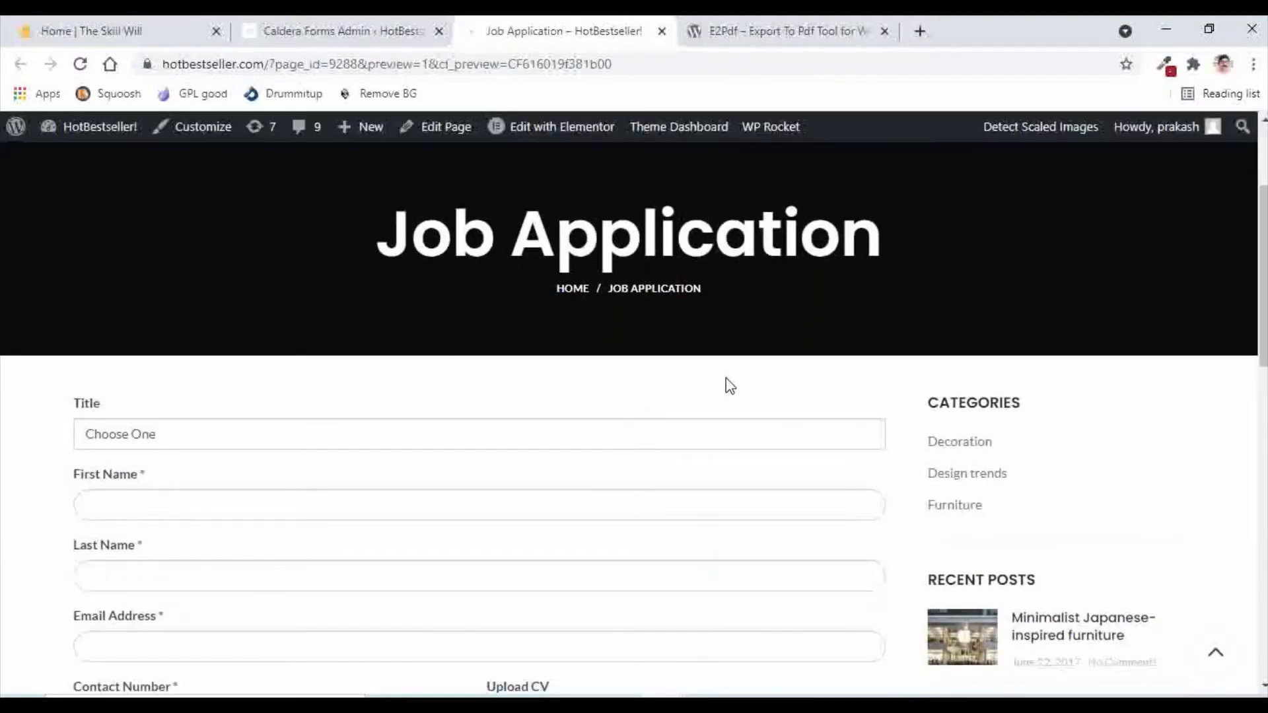
scroll(729, 387, "down", 1)
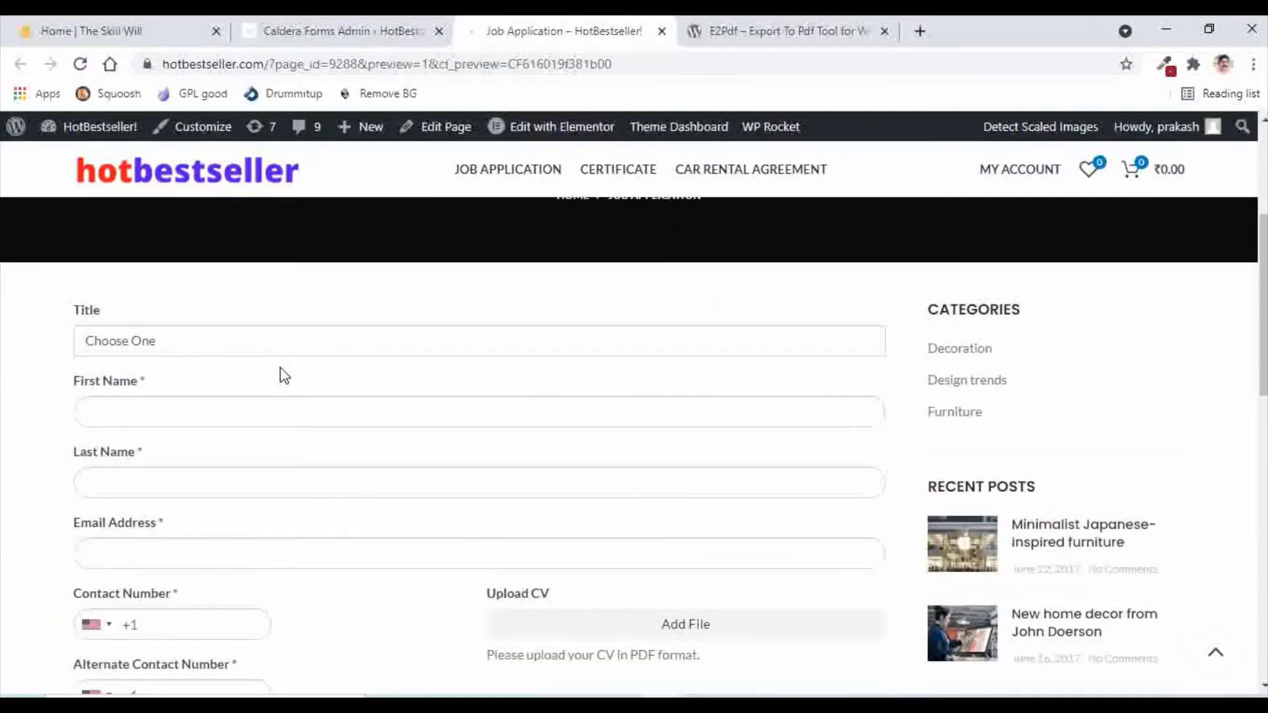
scroll(284, 391, "down", 2)
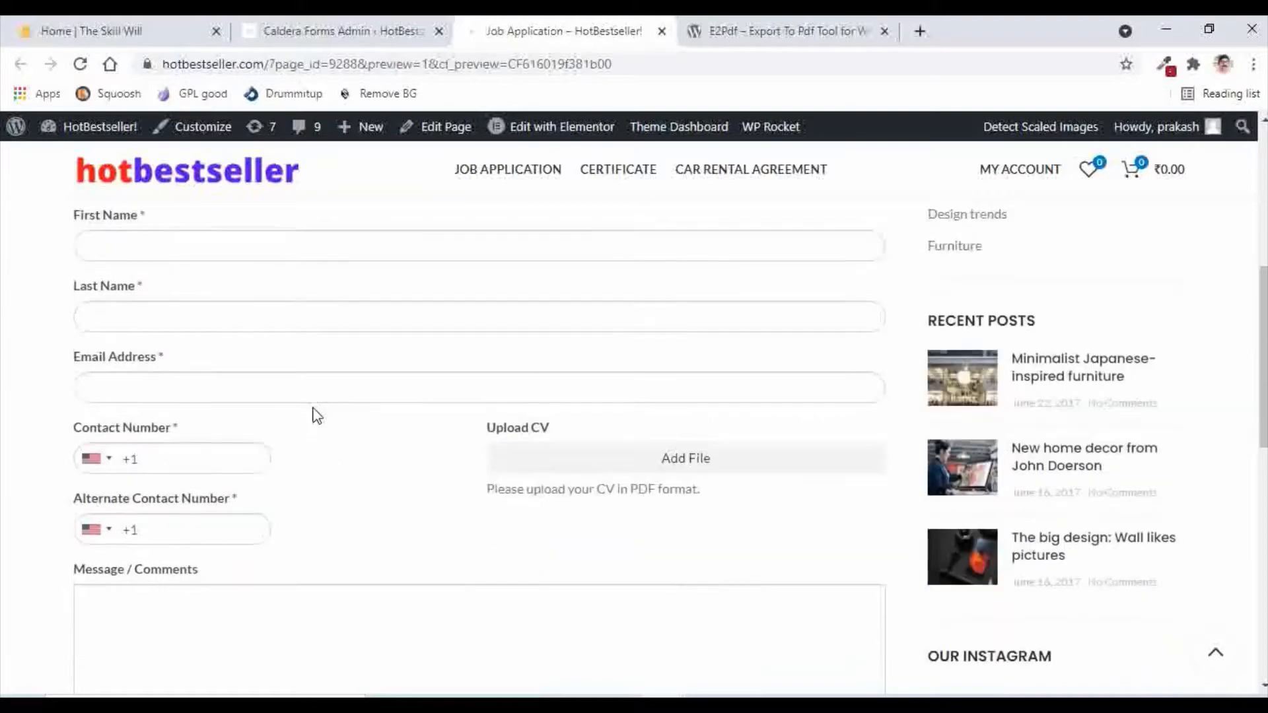
scroll(375, 415, "down", 2)
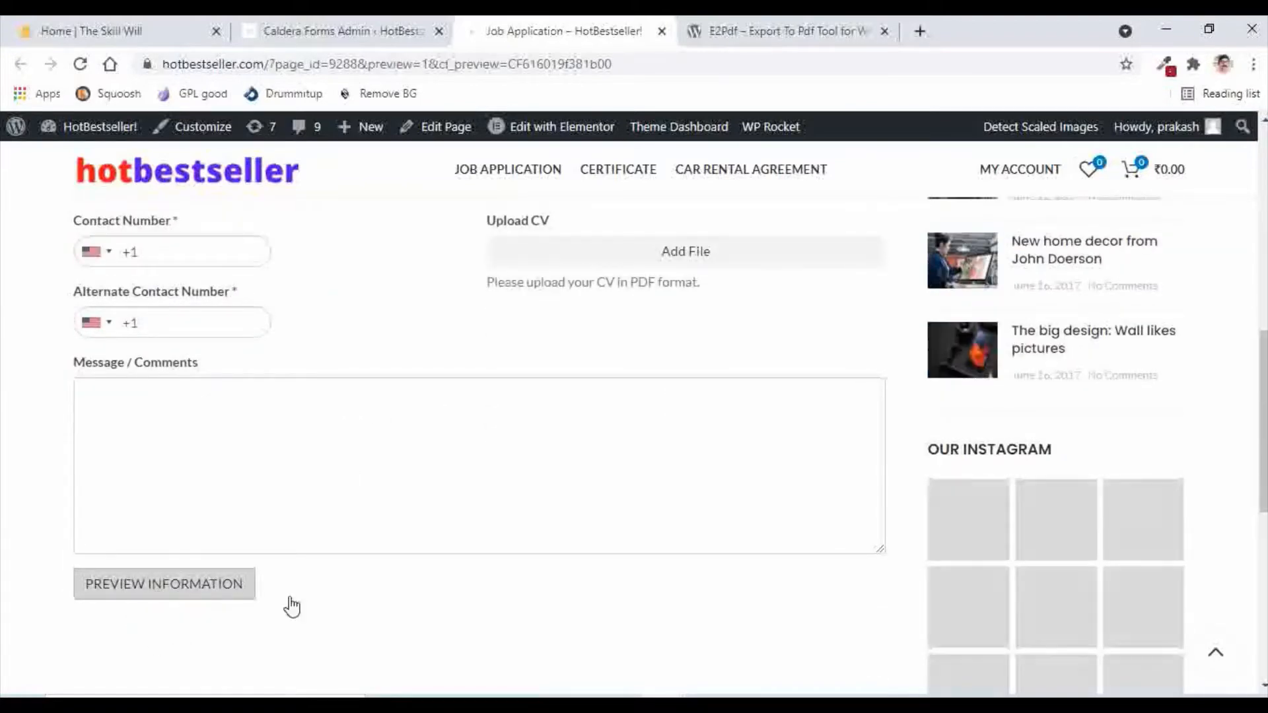
scroll(458, 516, "down", 1)
scroll(455, 509, "up", 2)
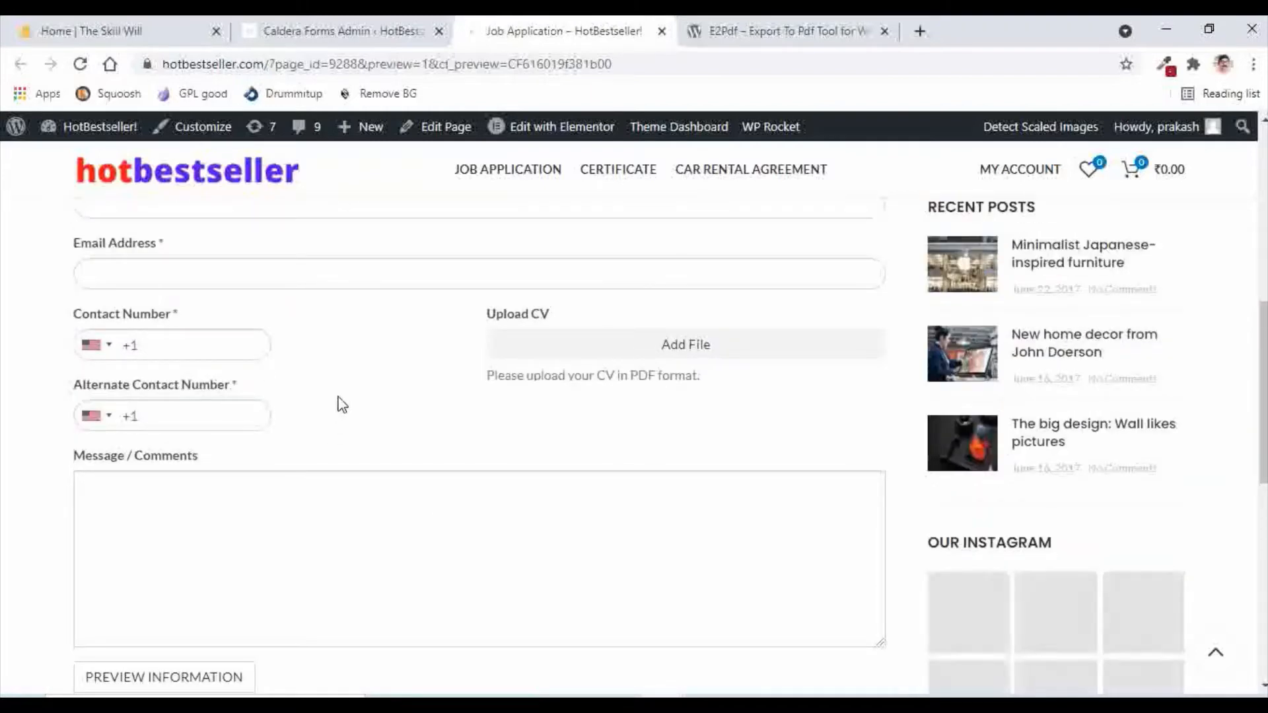
scroll(340, 399, "up", 2)
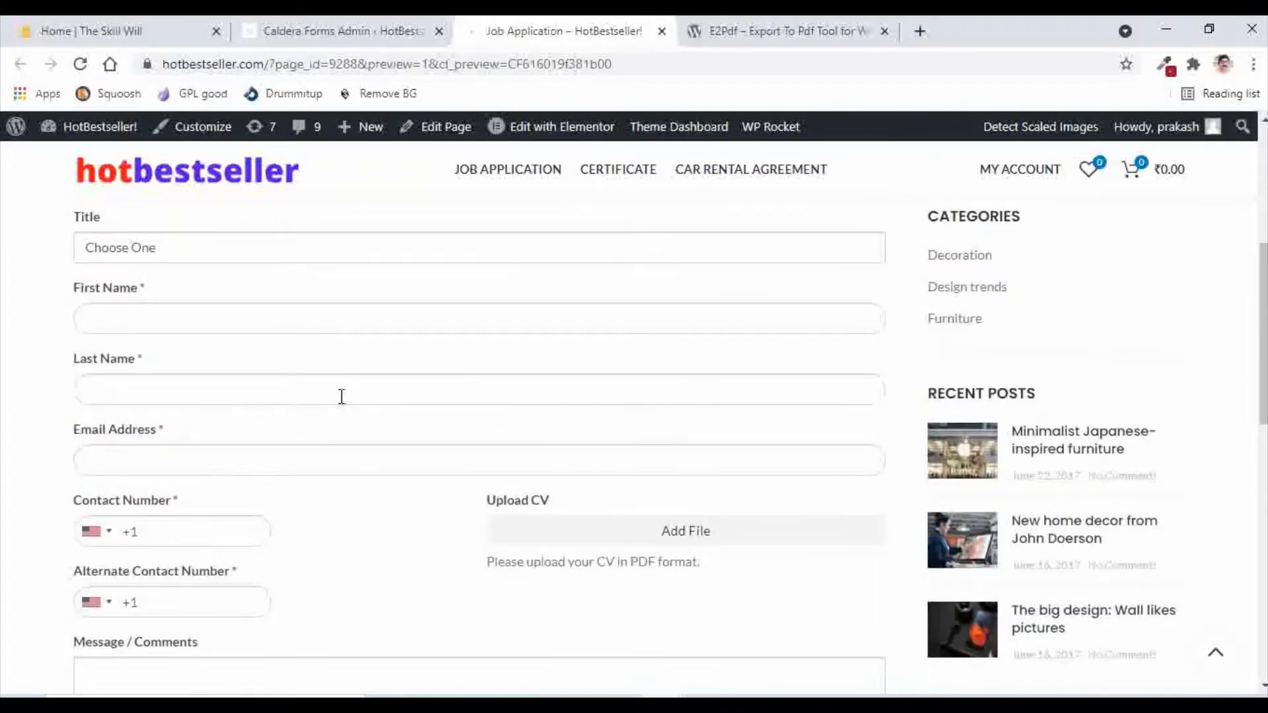
Step: Return to the site's admin area and start a new E2Pdf template
left_click(314, 37)
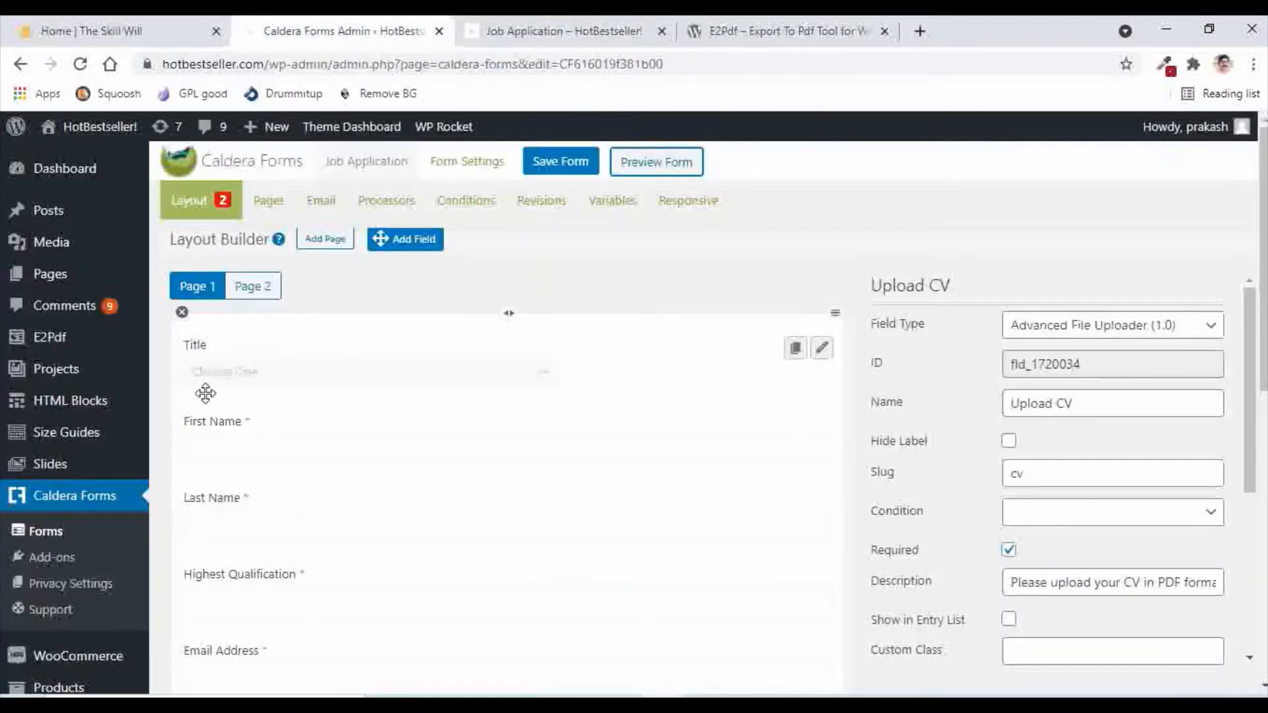
mouse_move(51, 345)
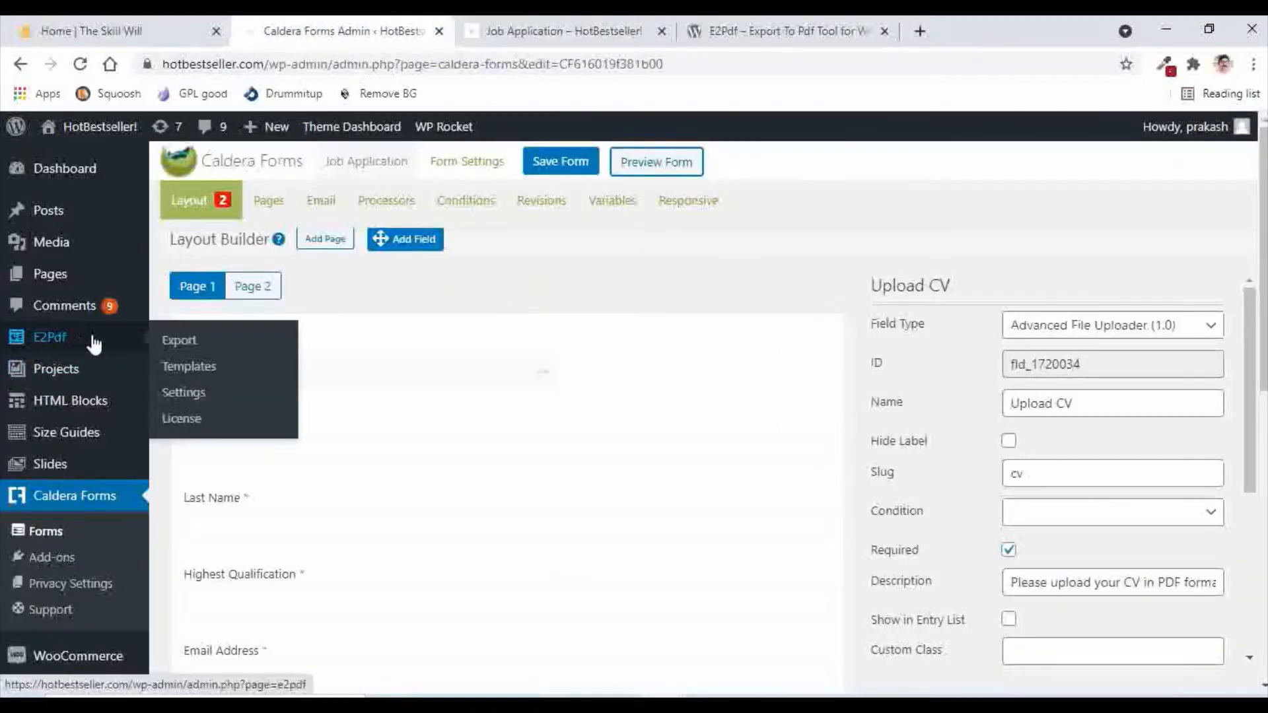
left_click(193, 367)
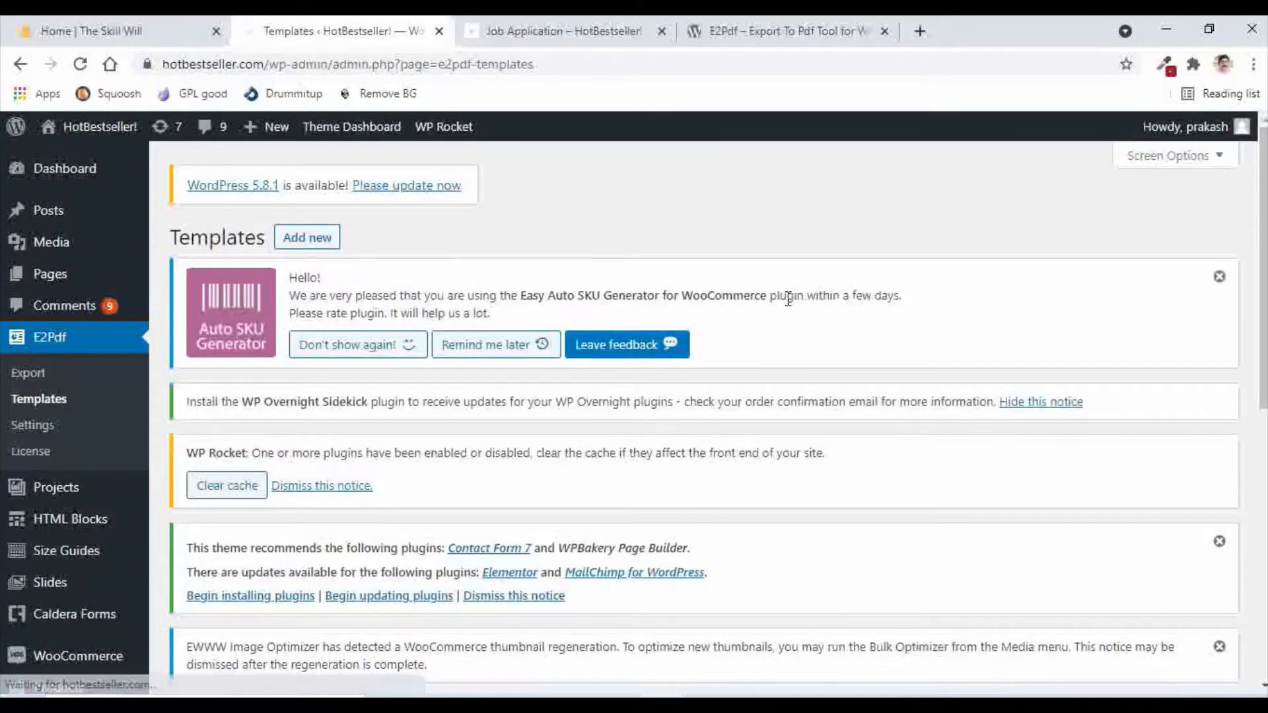
scroll(798, 296, "down", 7)
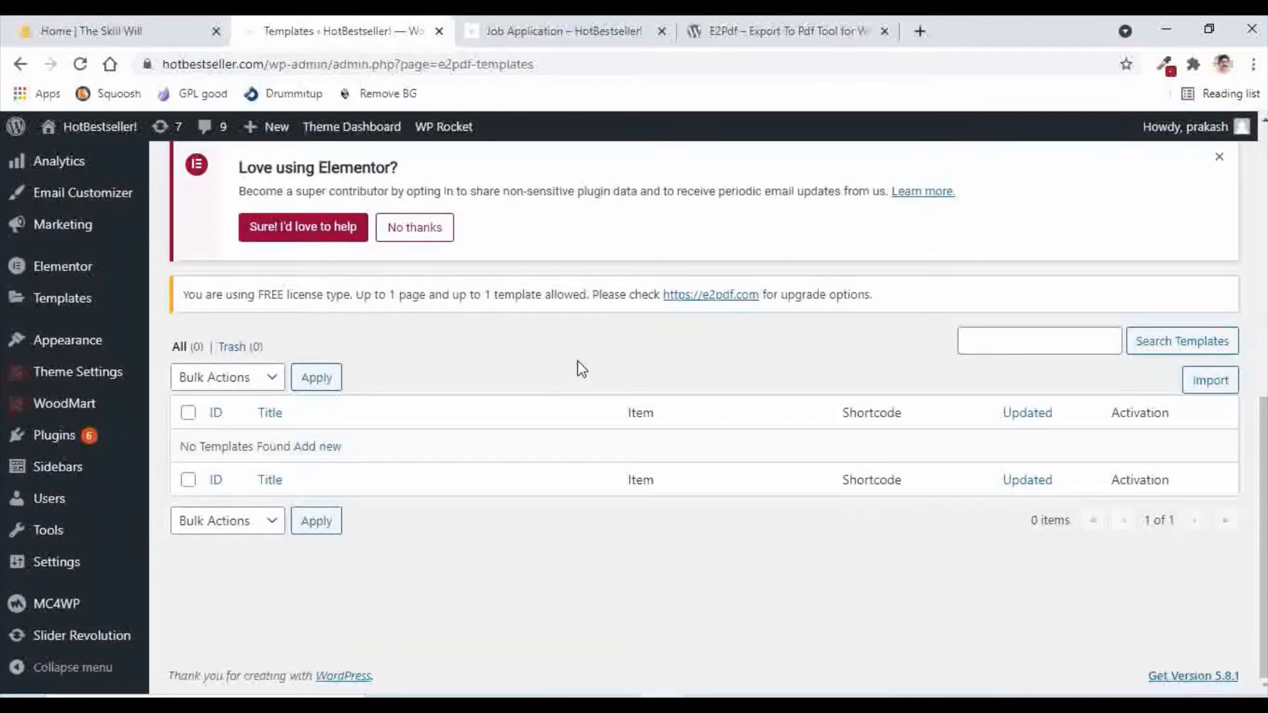
scroll(581, 368, "up", 7)
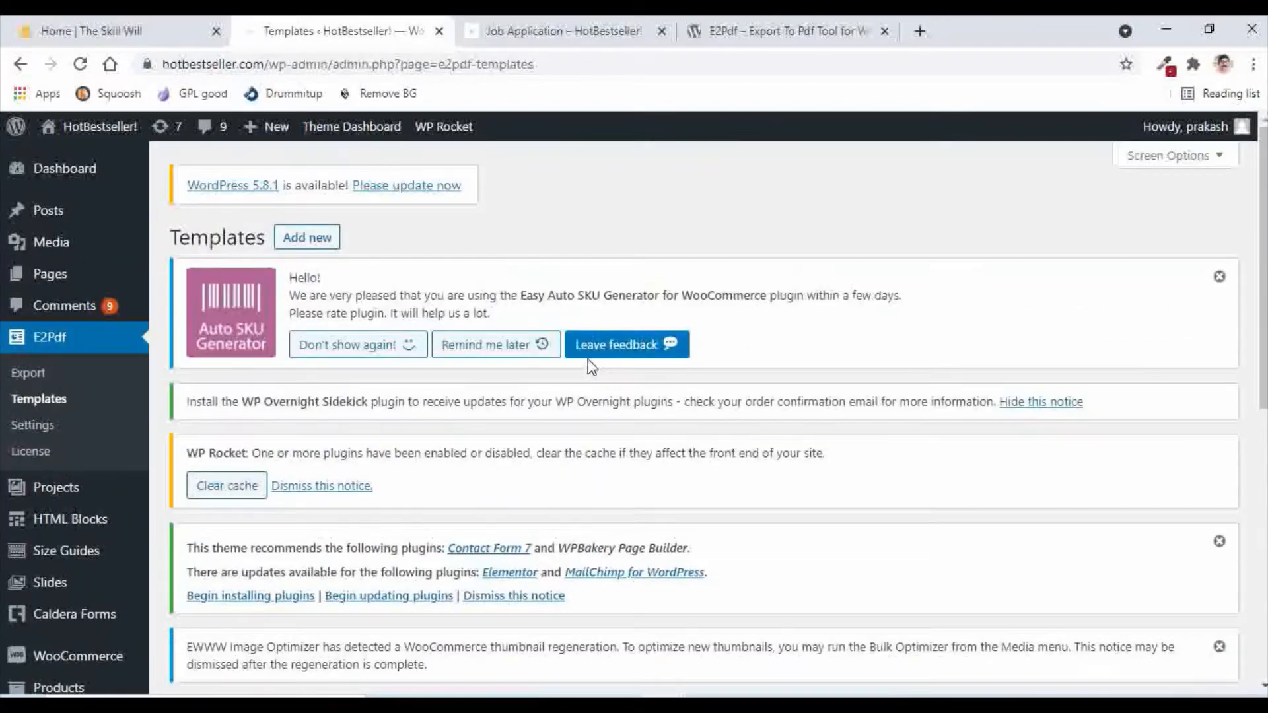
left_click(309, 240)
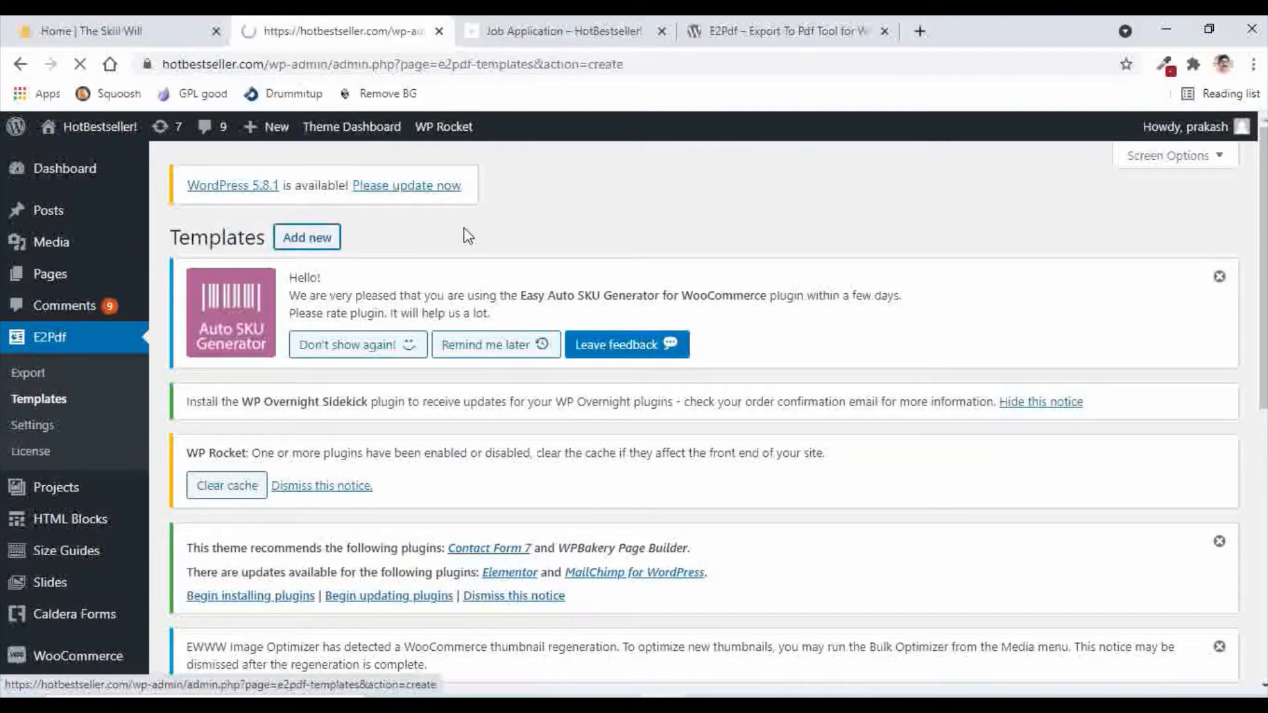
scroll(946, 291, "down", 5)
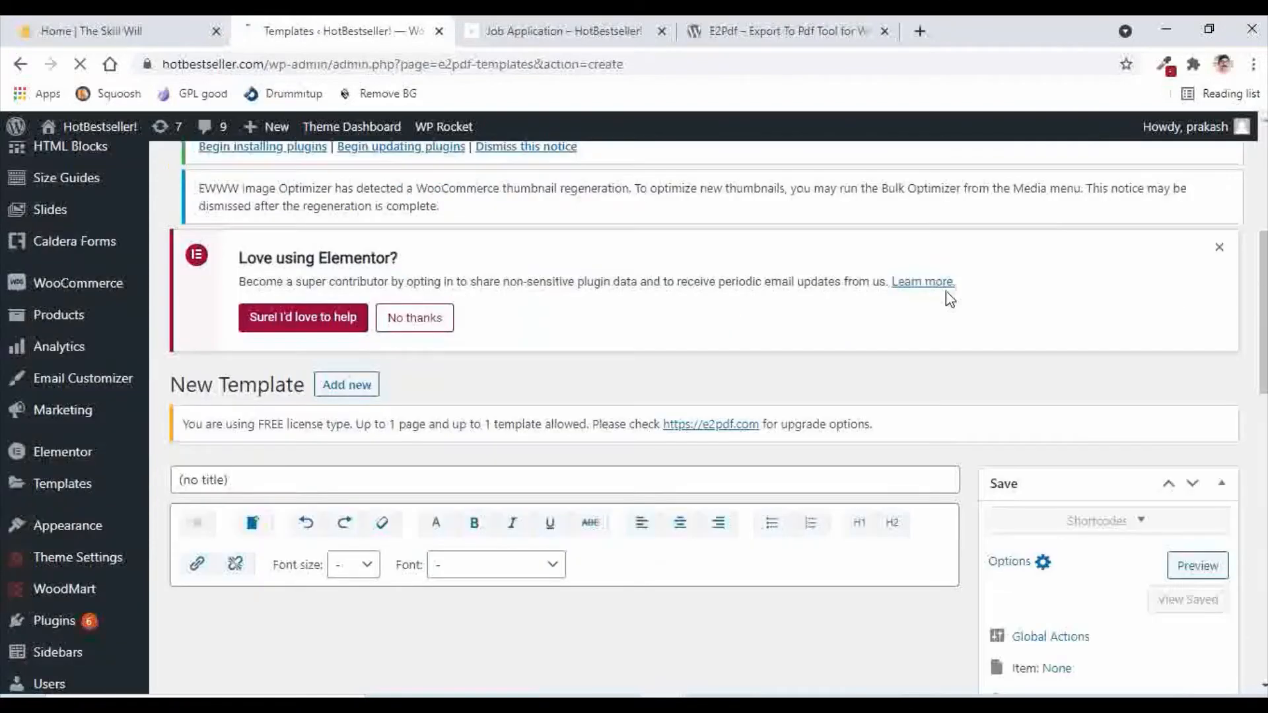
scroll(946, 291, "down", 2)
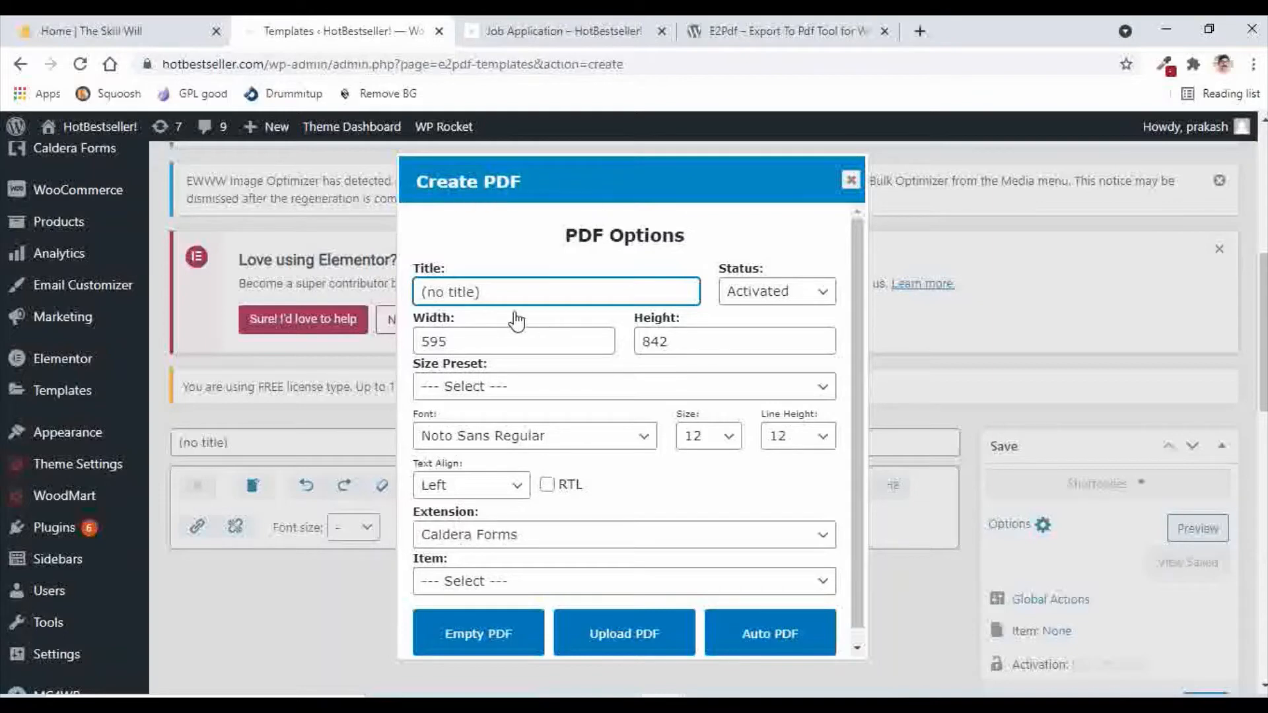
Step: Title the PDF "Job Application" and apply the A4 (PORTRAIT) (595x842) size preset
left_click_drag(507, 296, 405, 297)
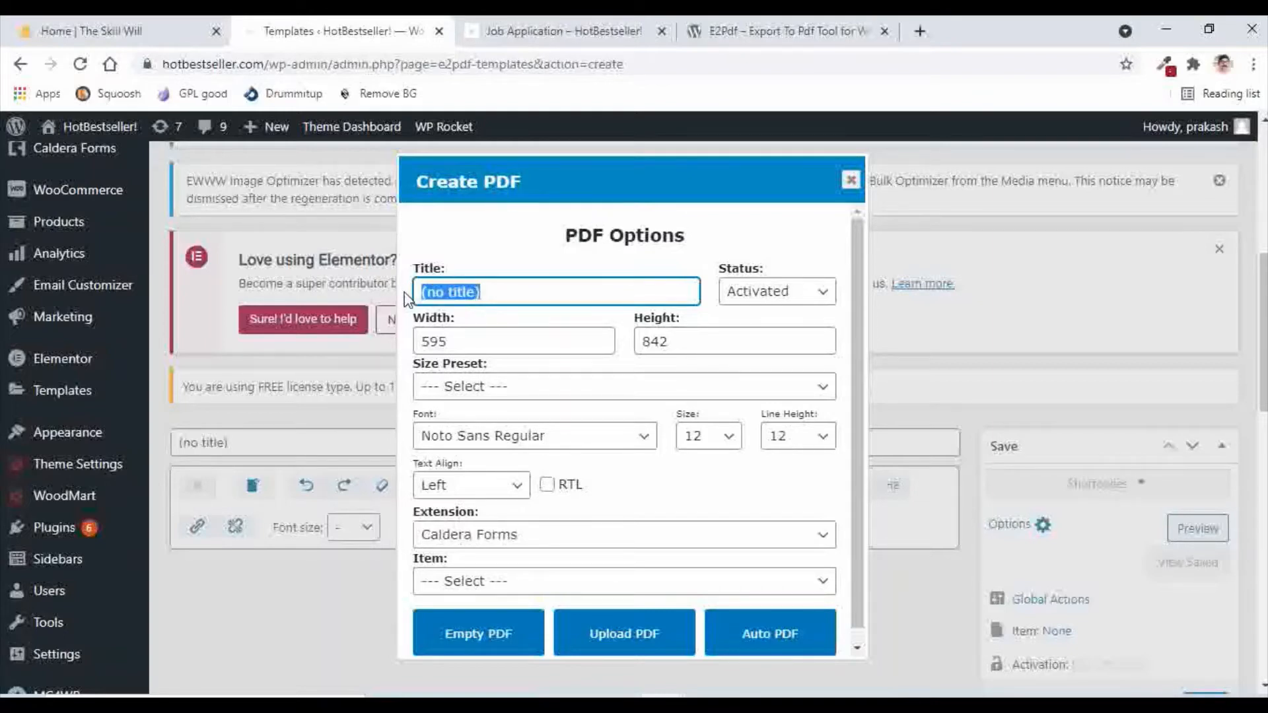
type("Job Application")
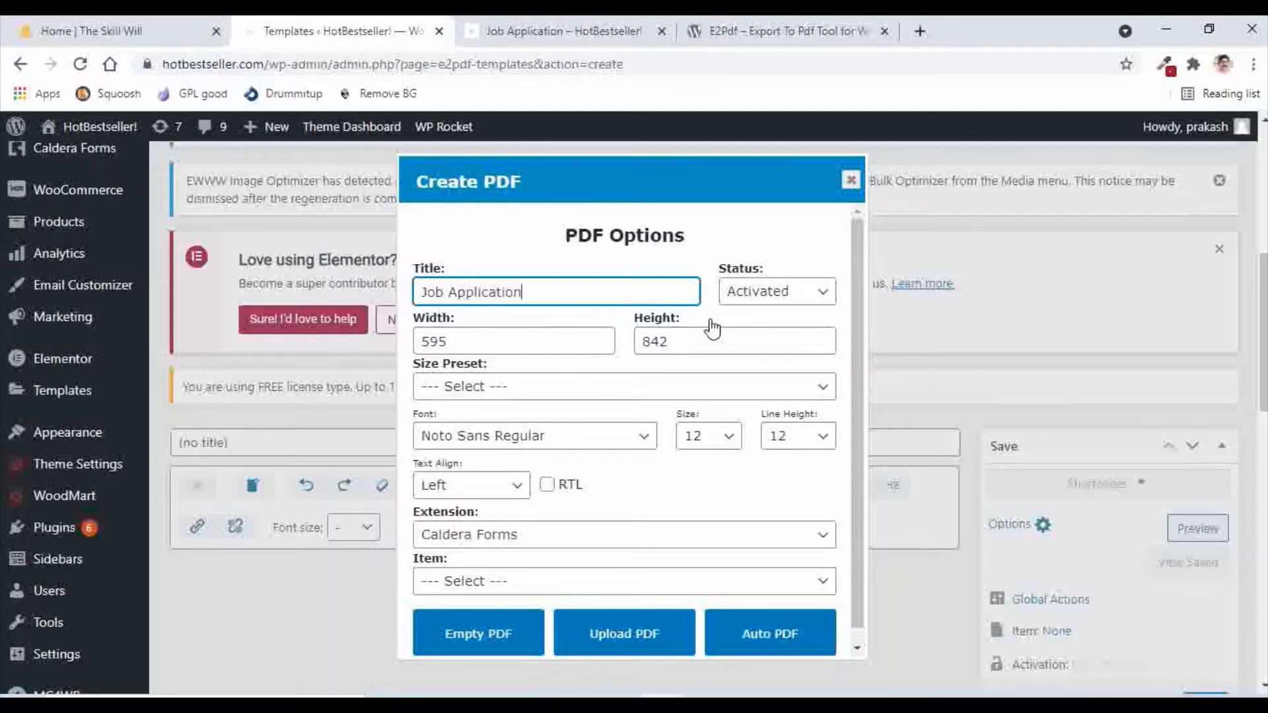
left_click(449, 389)
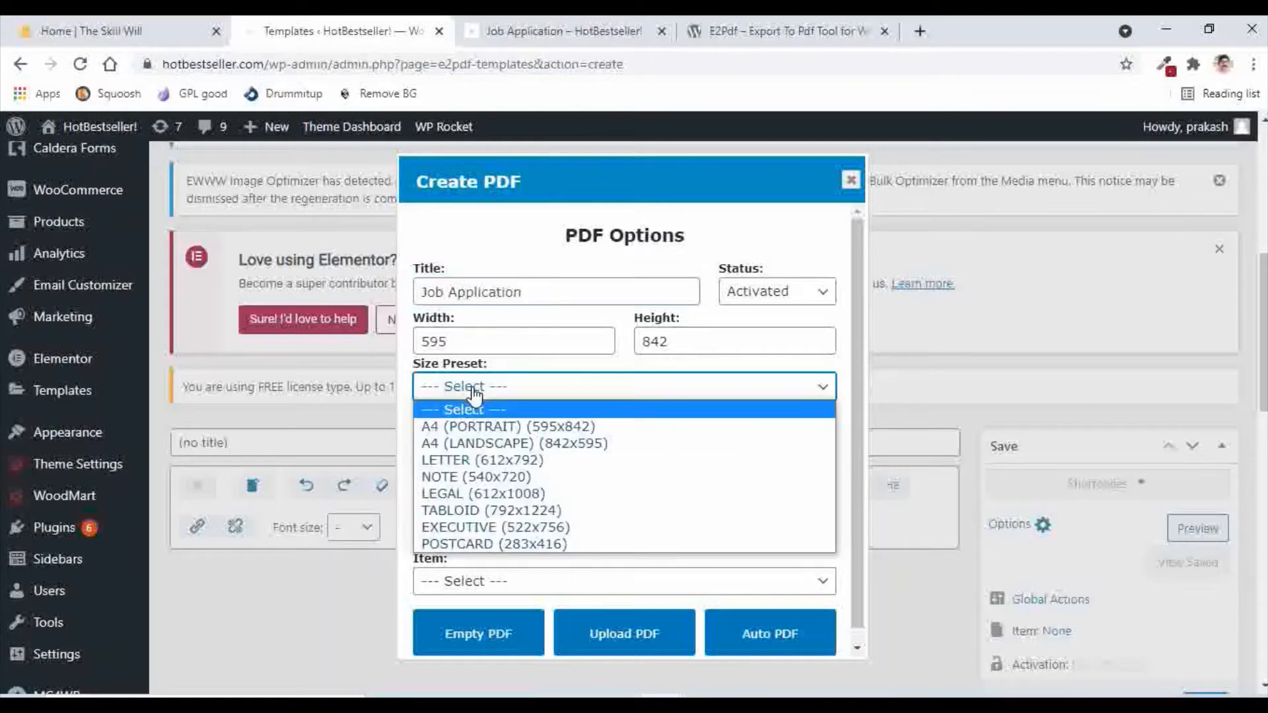
left_click(454, 428)
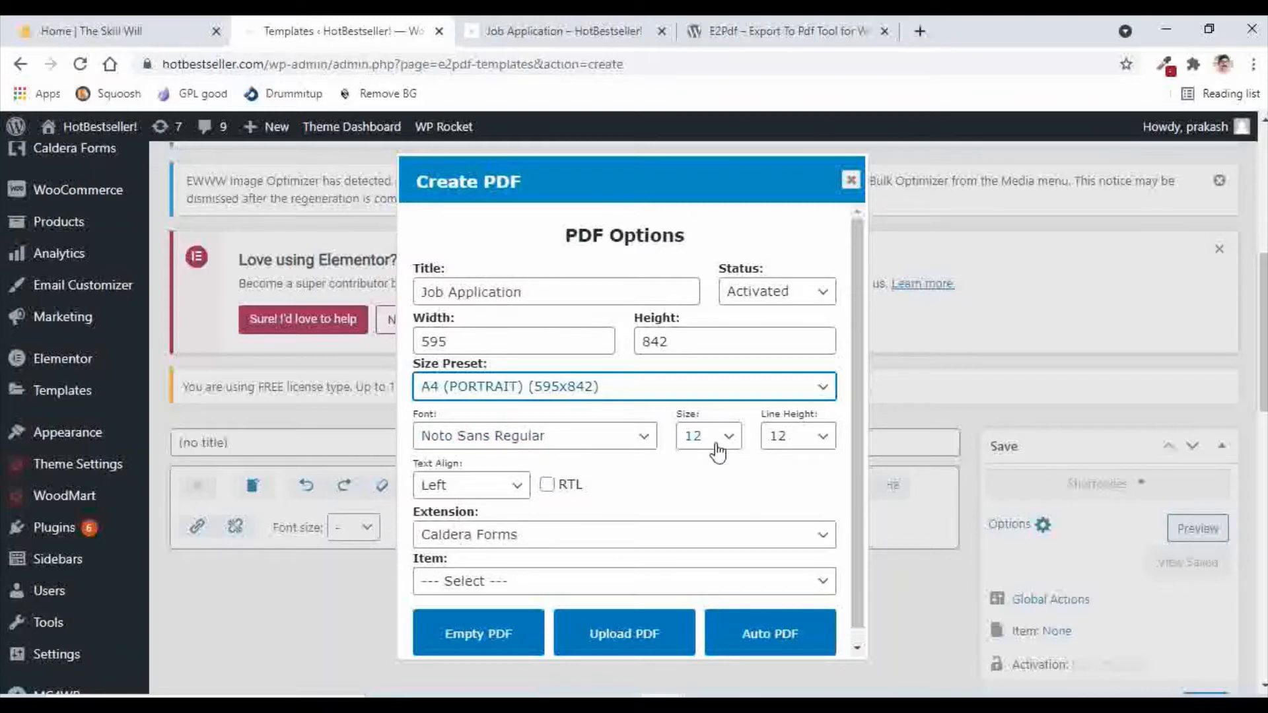
Step: Keep Caldera Forms as the PDF's extension and choose the Job Application form as its item
scroll(696, 487, "down", 1)
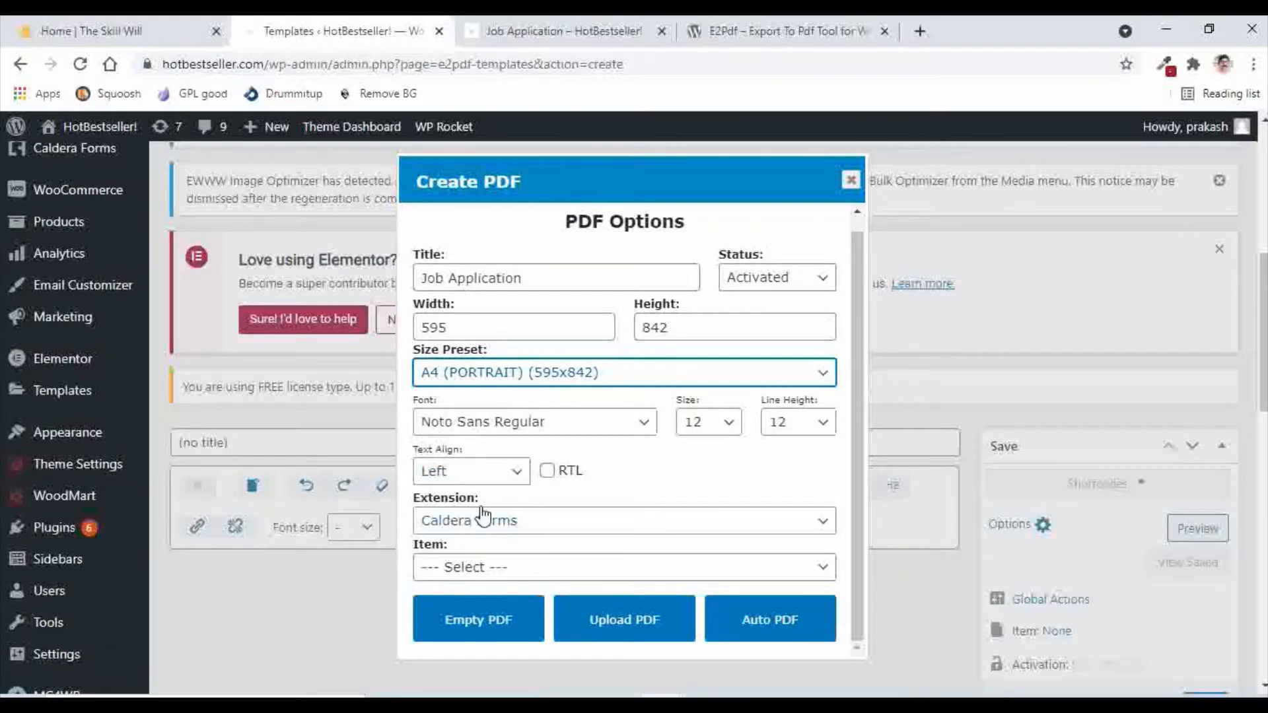
left_click(537, 522)
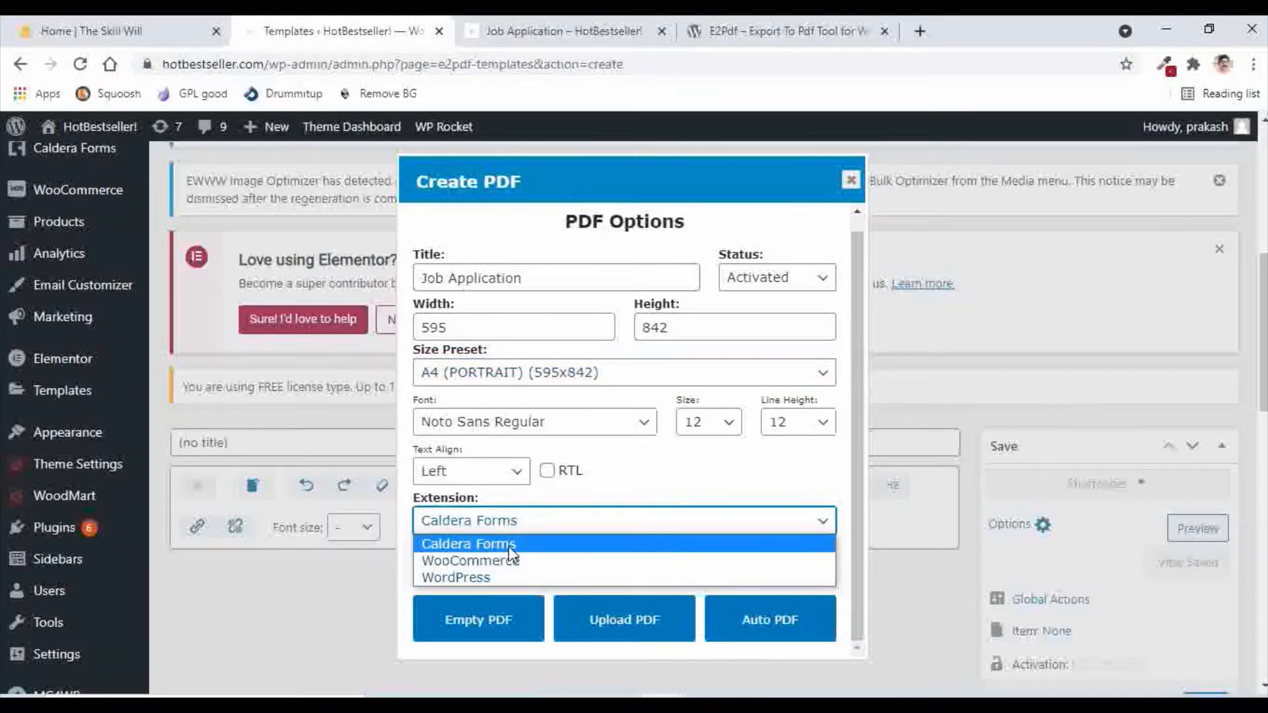
left_click(644, 474)
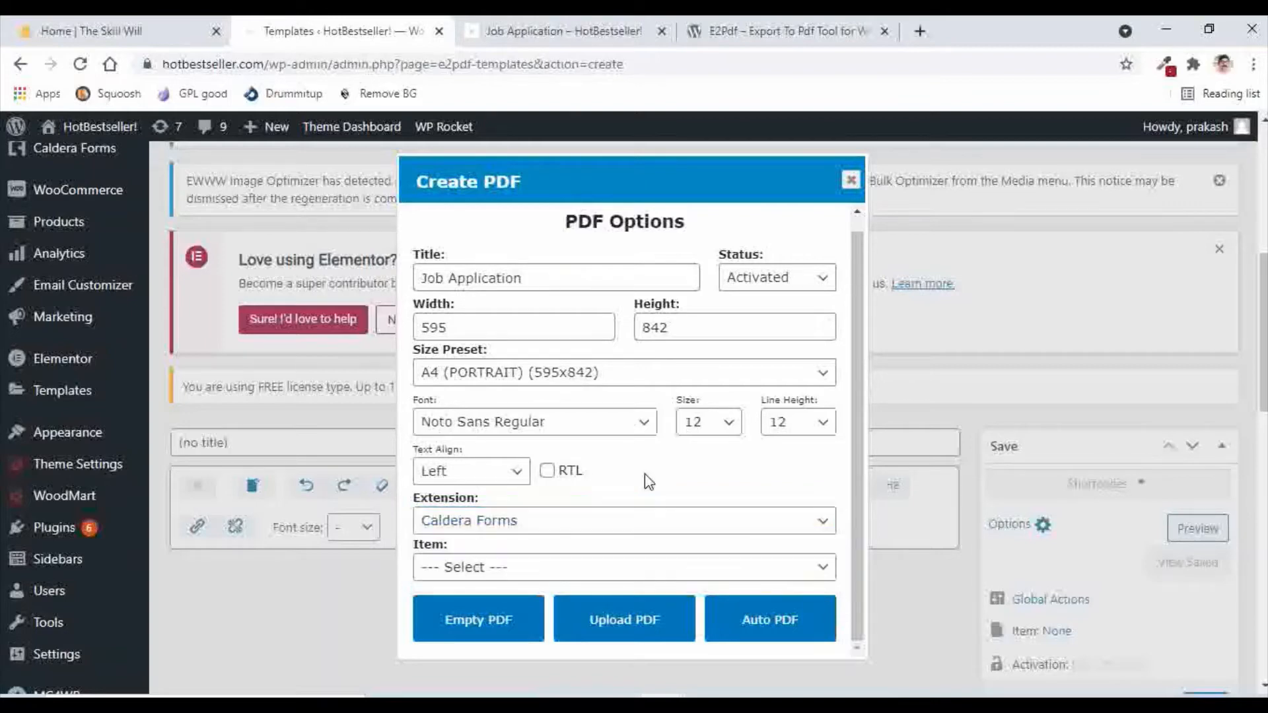
left_click(476, 569)
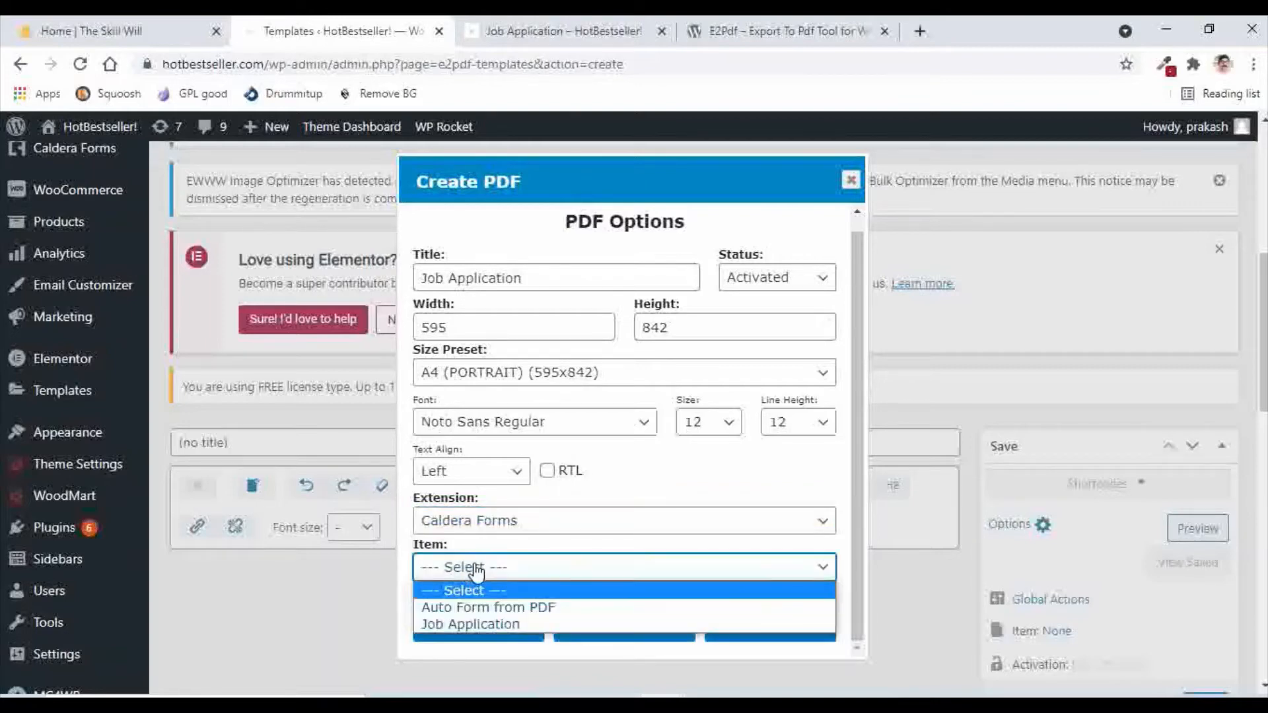
left_click(491, 624)
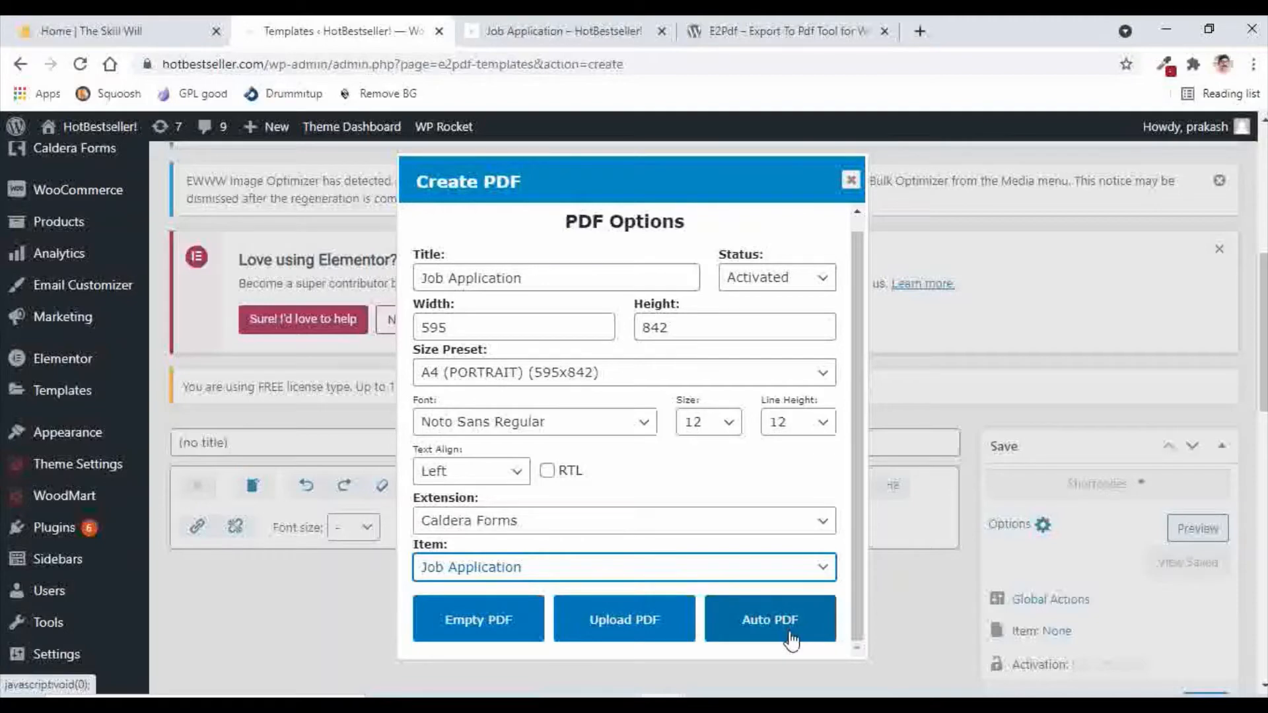
Step: Generate the Job Application template automatically from the form with Auto PDF and acknowledge the licence notice
scroll(791, 639, "up", 1)
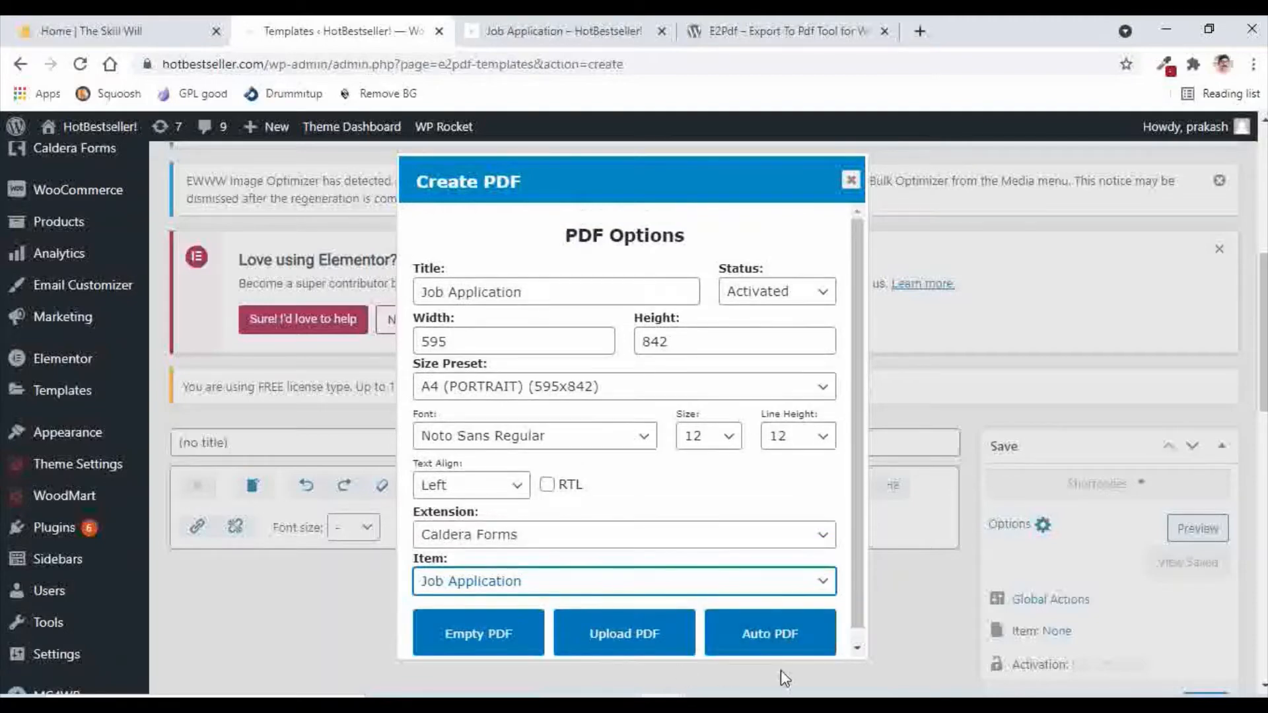
left_click(774, 635)
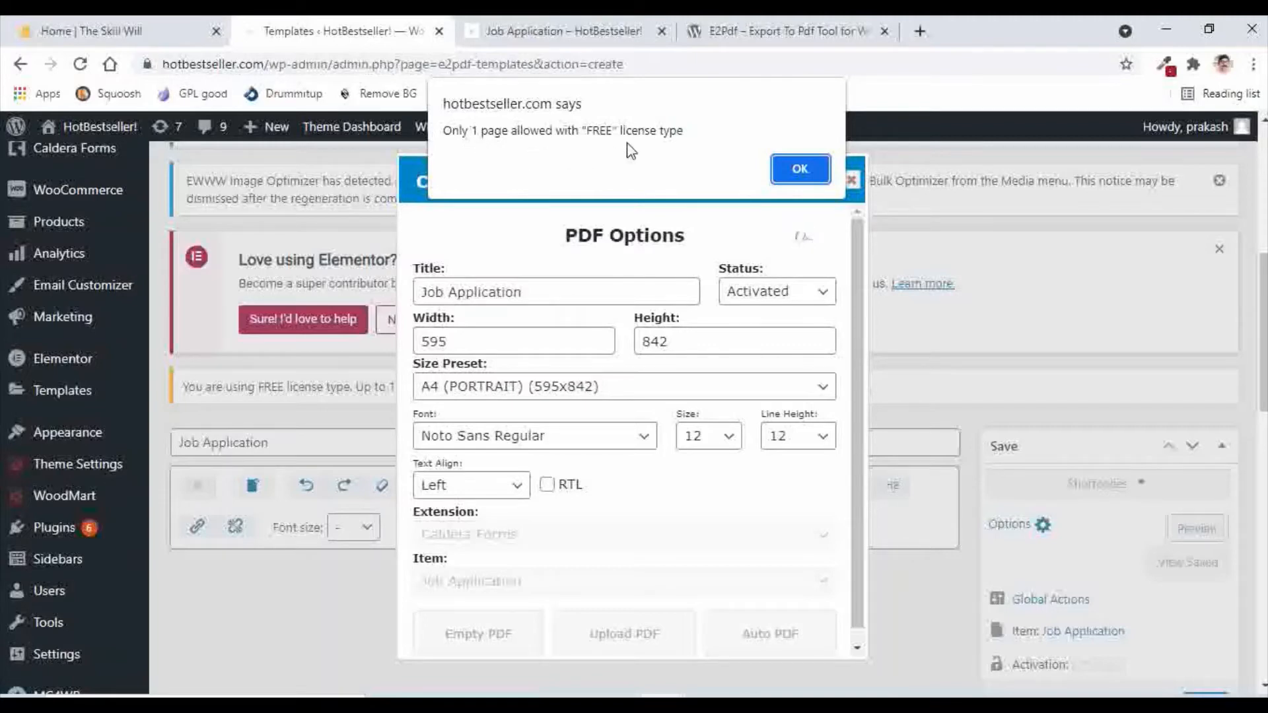
left_click(800, 171)
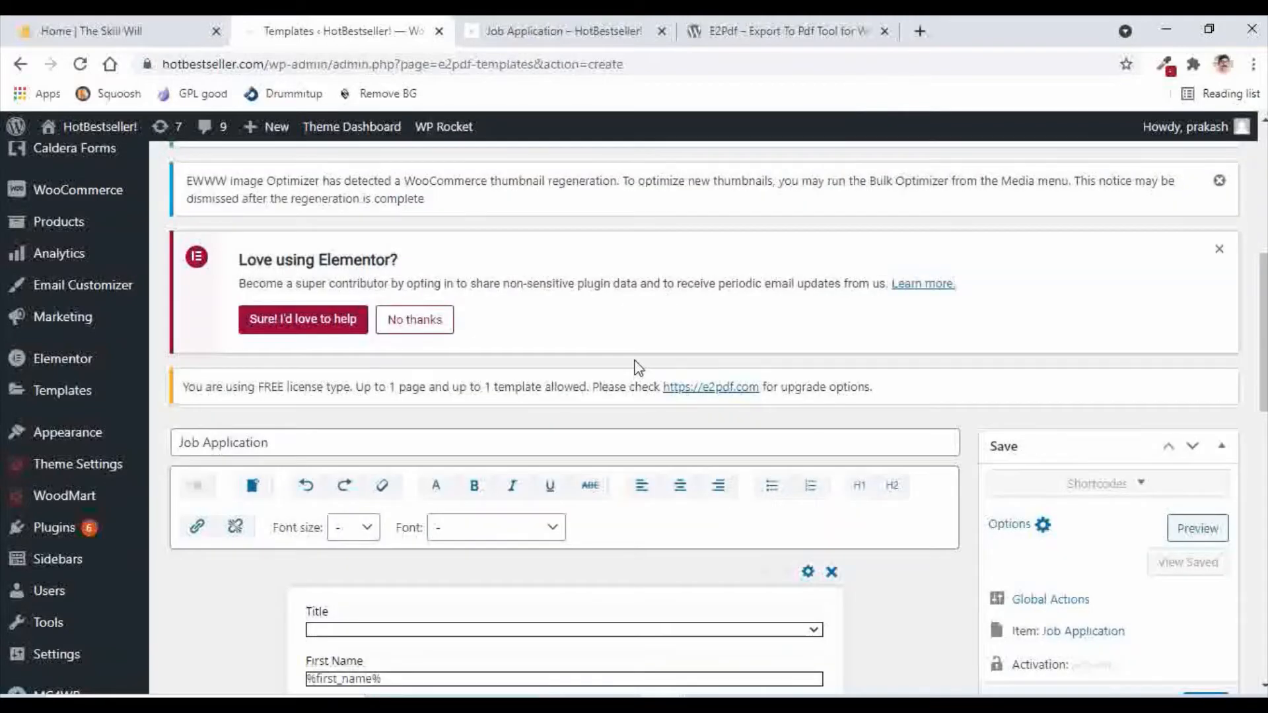
Step: Map the template's Title and First Name fields to the matching form fields with the Visual Mapper
scroll(772, 356, "down", 4)
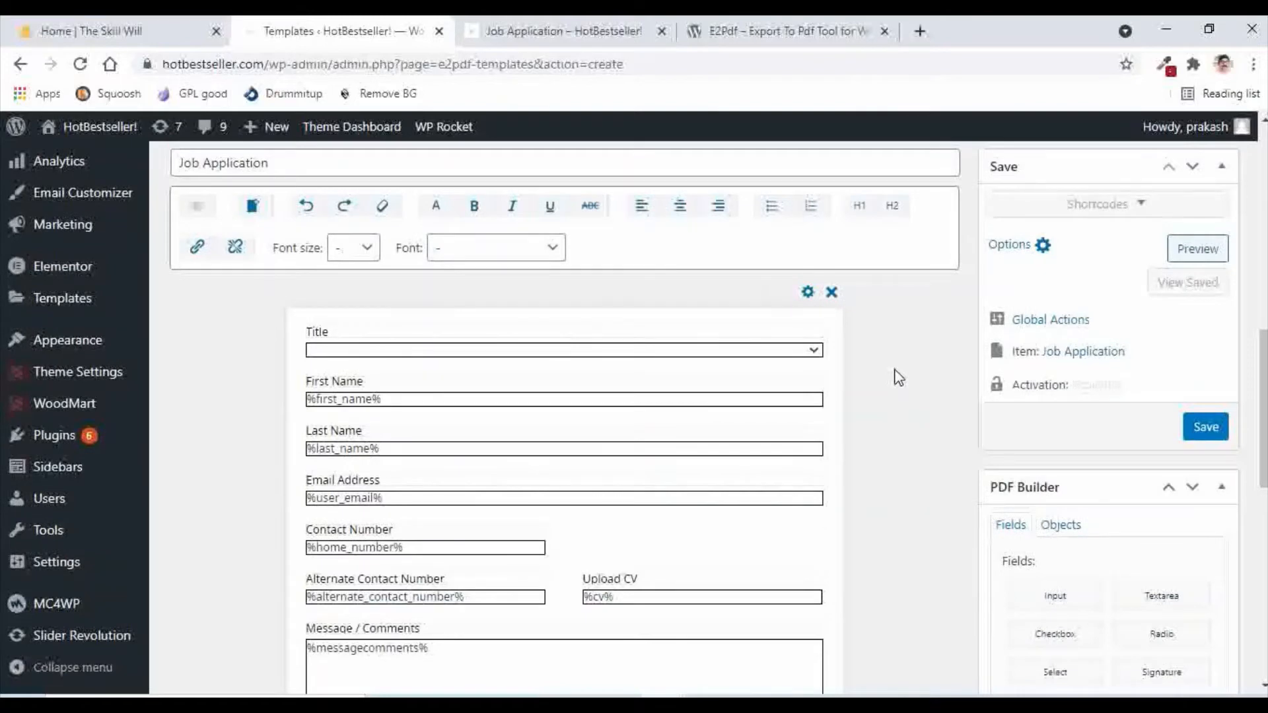
scroll(898, 378, "down", 1)
scroll(899, 378, "down", 1)
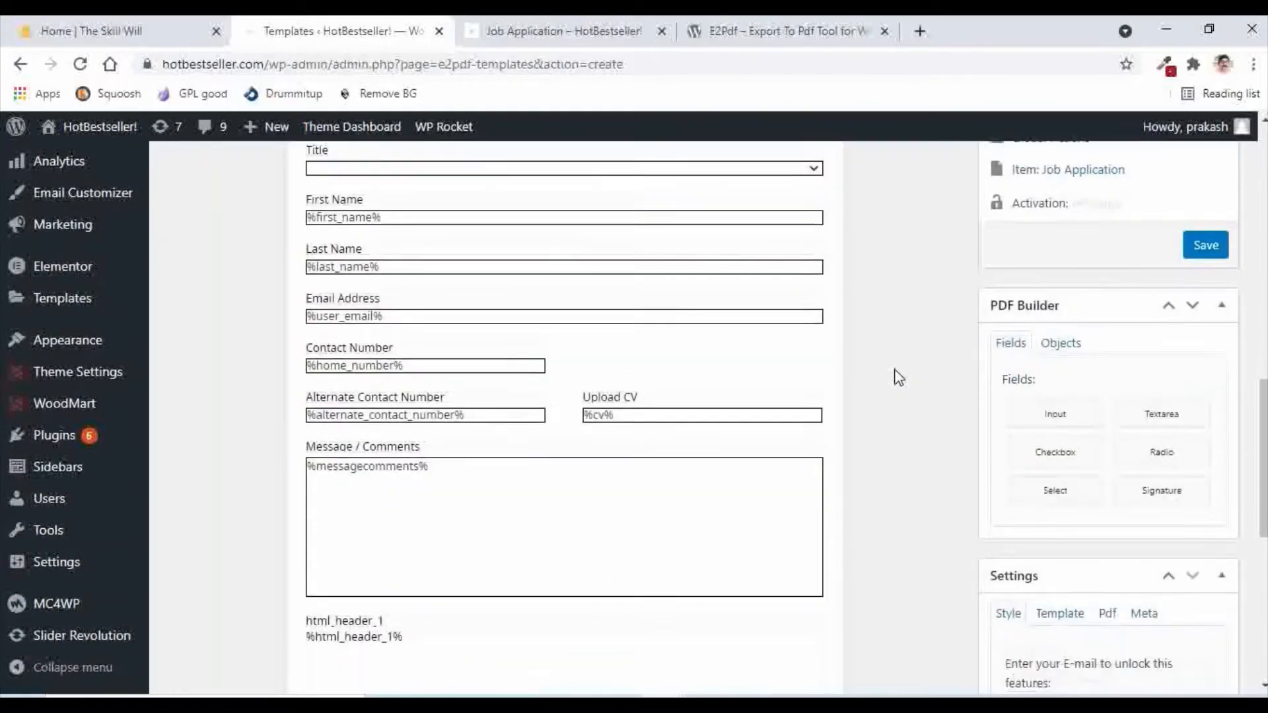
scroll(898, 378, "down", 3)
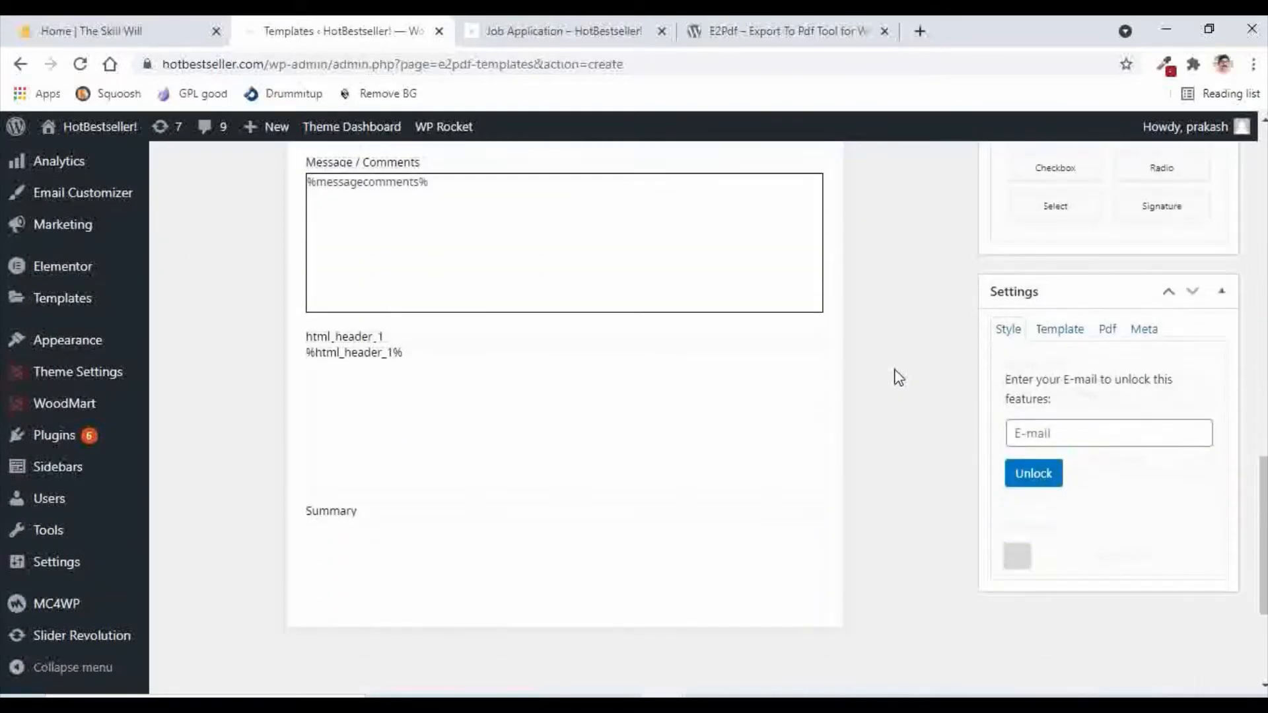
scroll(898, 378, "up", 4)
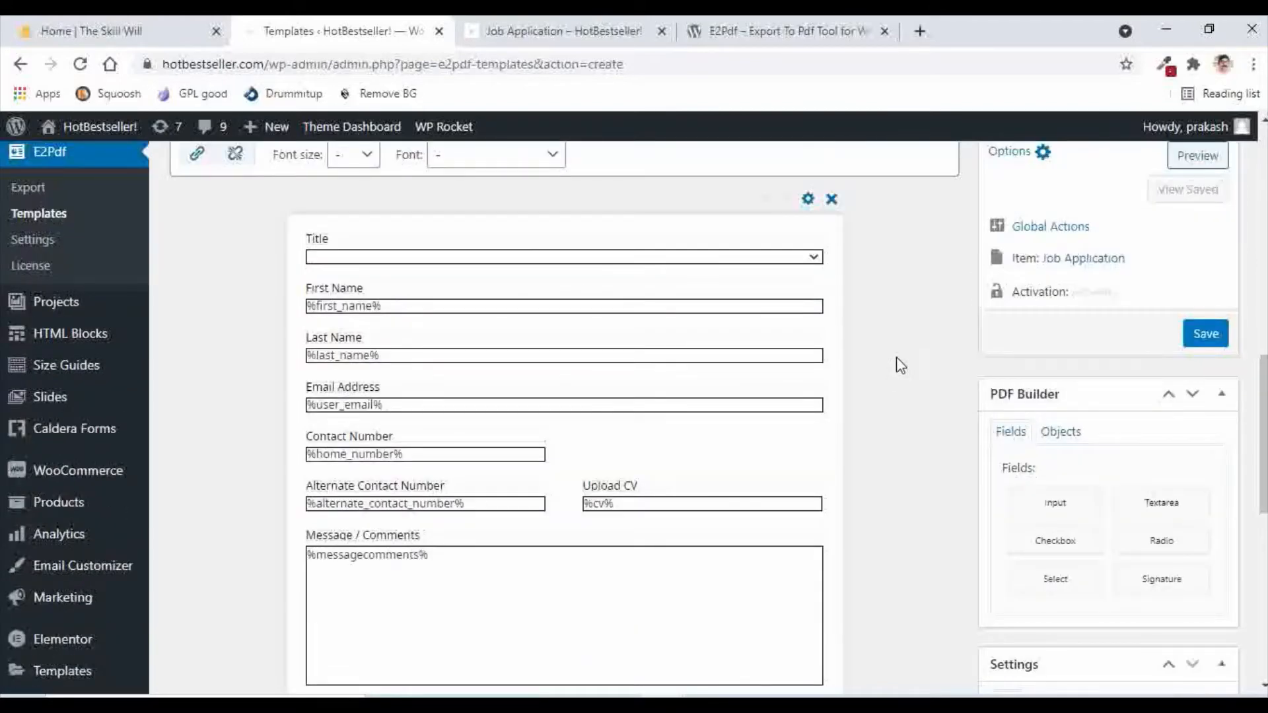
right_click(339, 265)
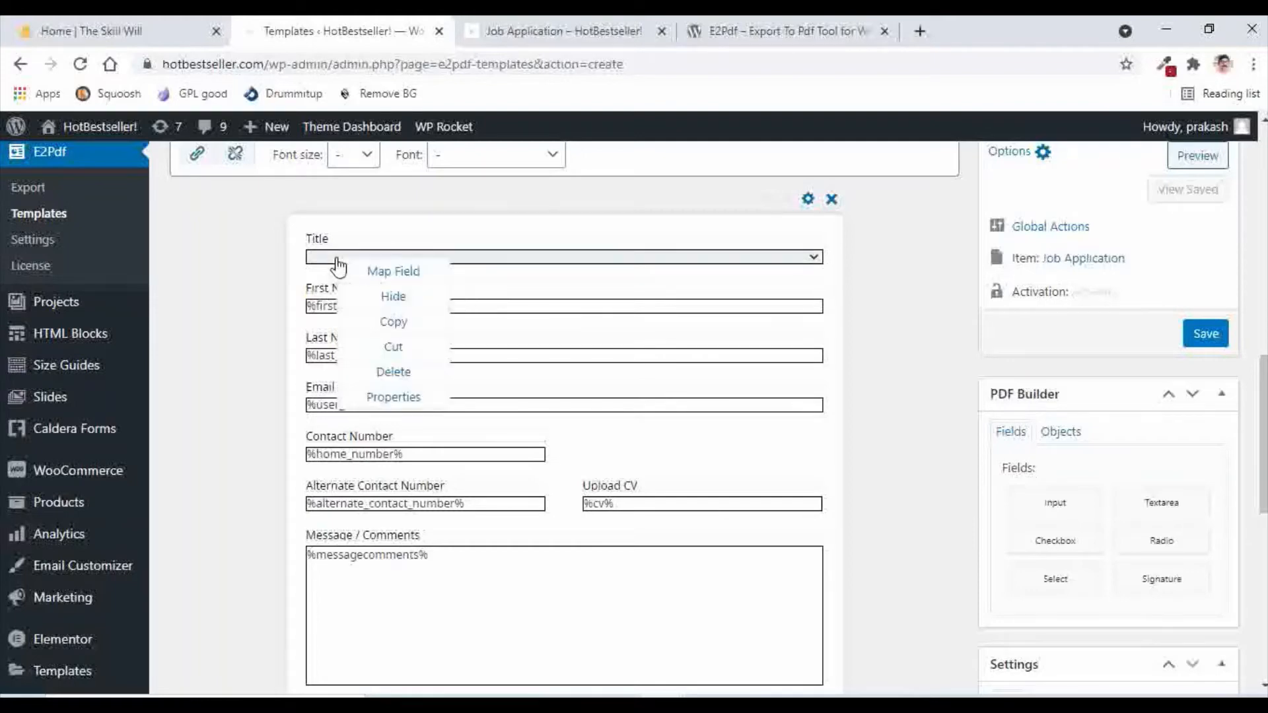
left_click(388, 282)
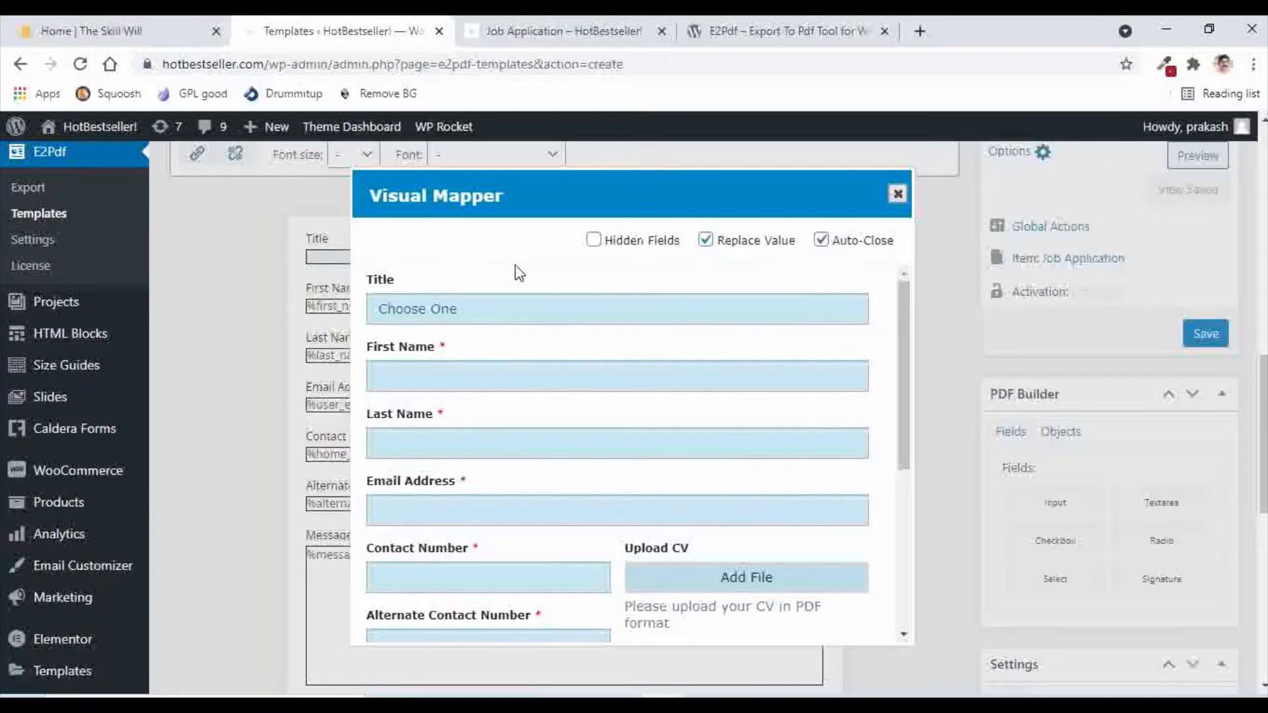
left_click(416, 311)
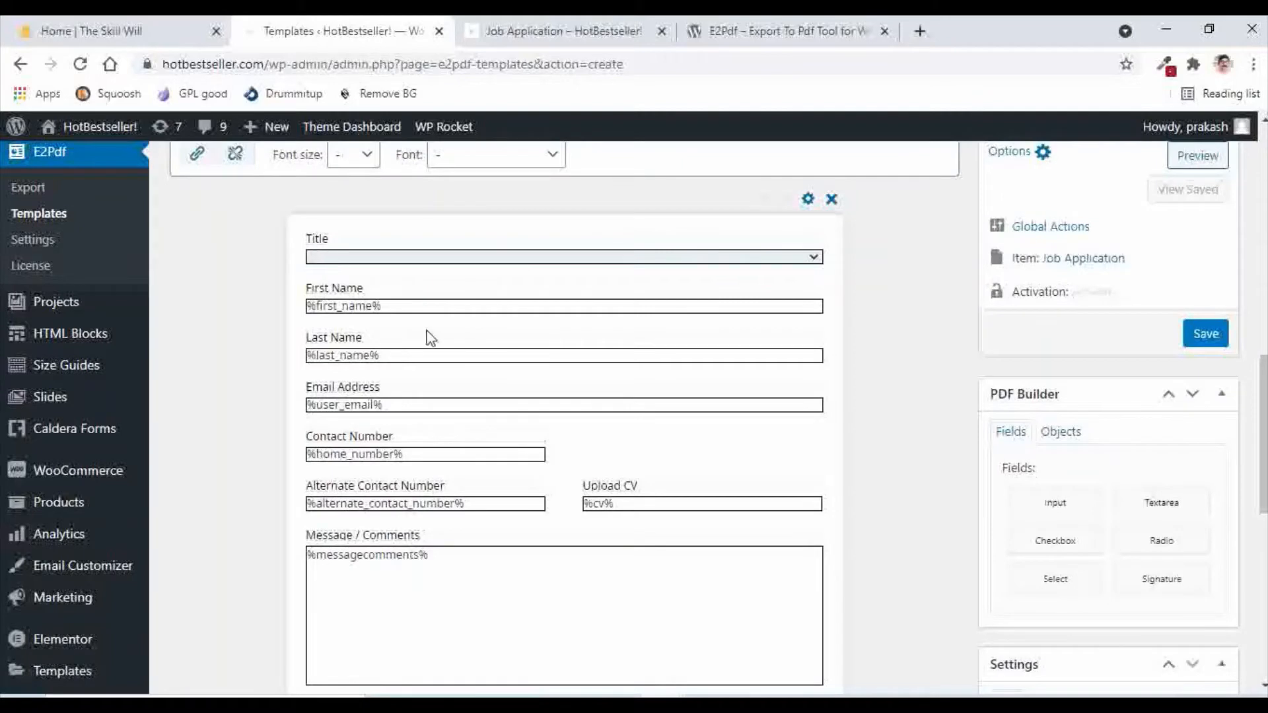
right_click(333, 315)
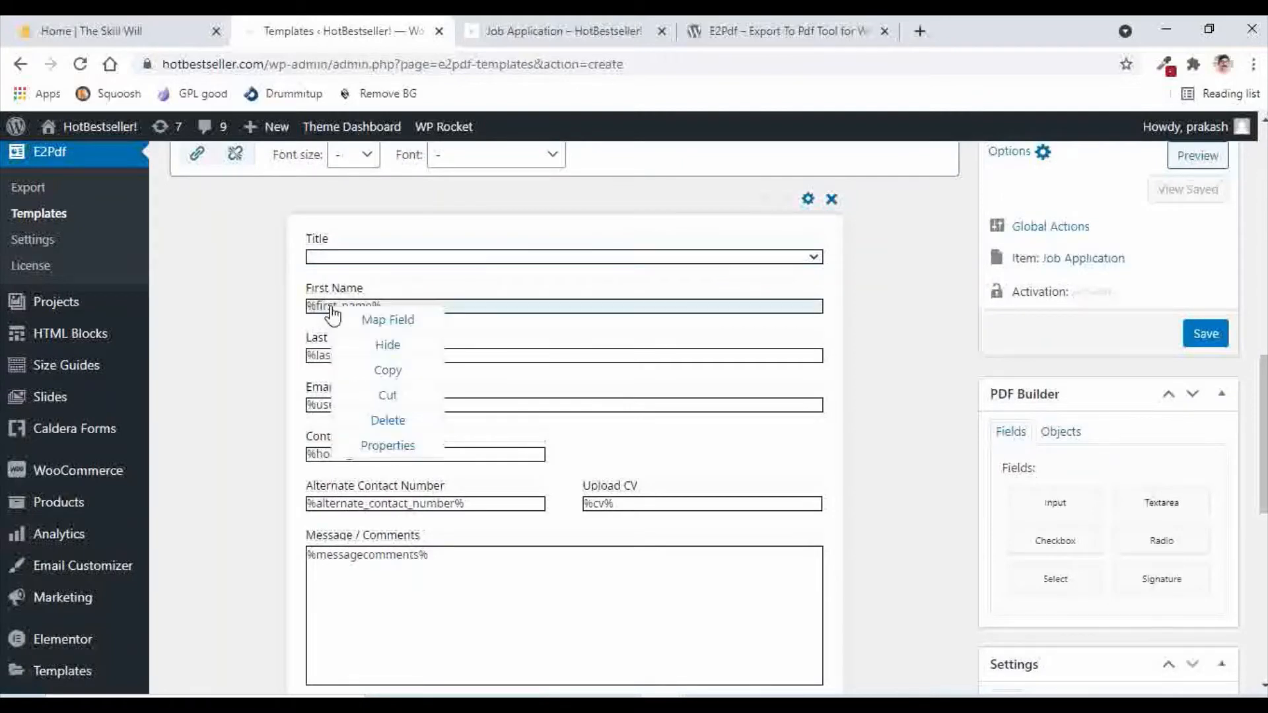
left_click(388, 323)
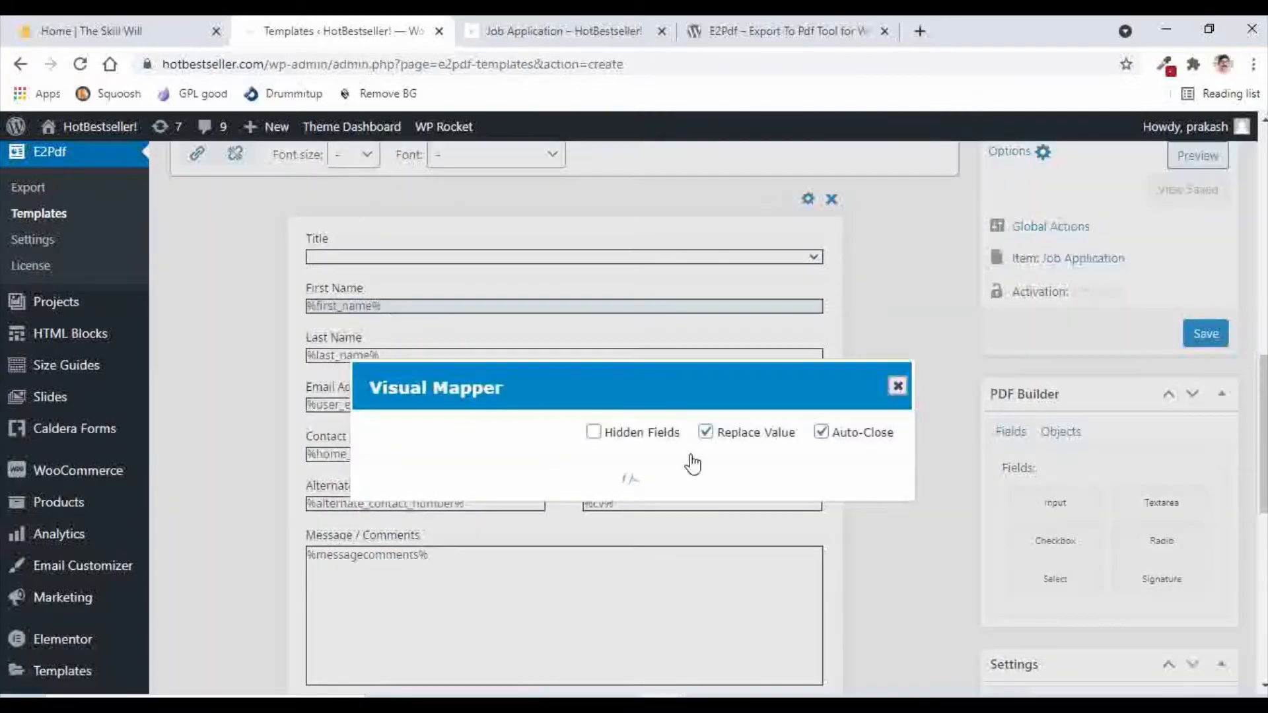
left_click(419, 373)
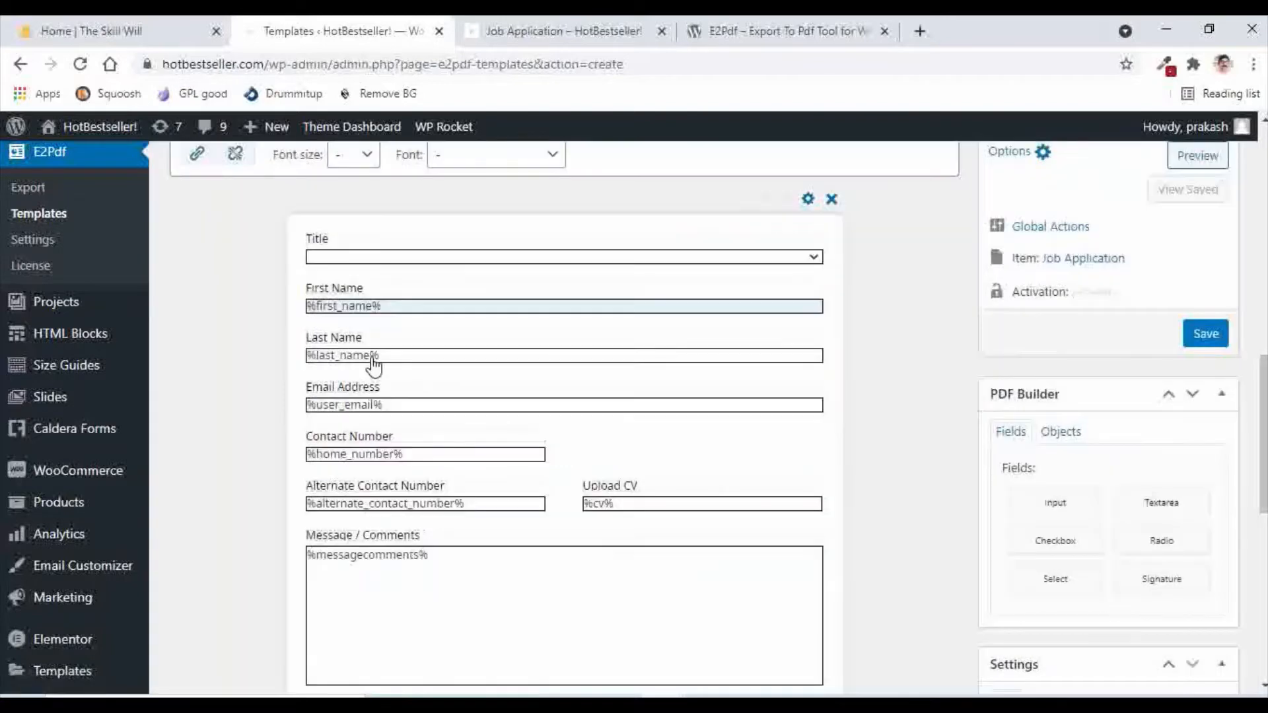
Step: Map the template's Last Name and Email Address fields to the matching form fields with the Visual Mapper
right_click(386, 360)
left_click(416, 370)
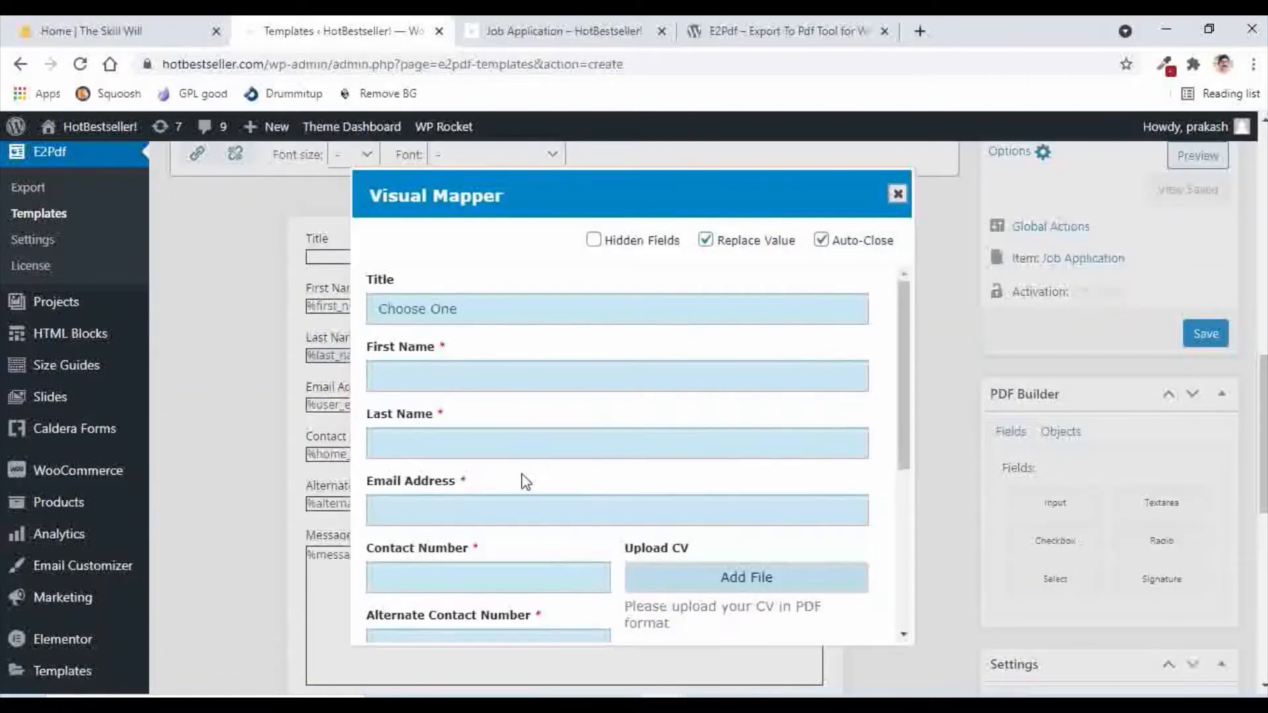
left_click(423, 447)
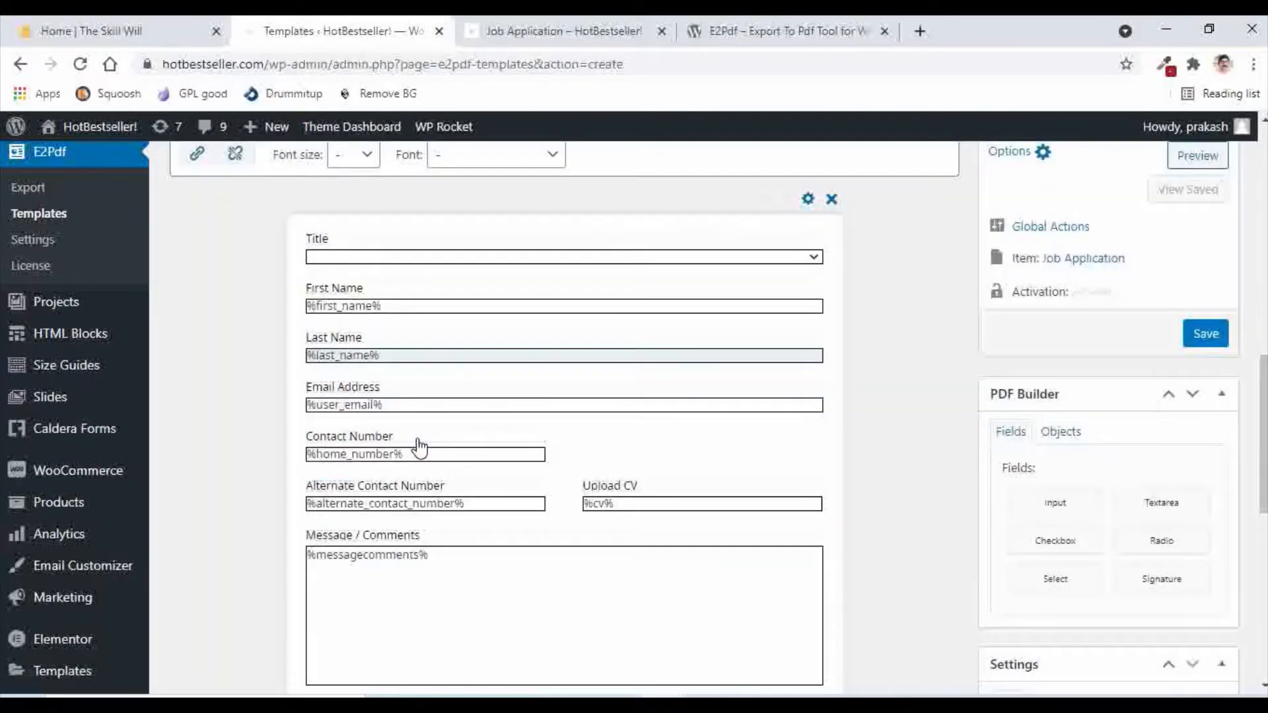
right_click(354, 412)
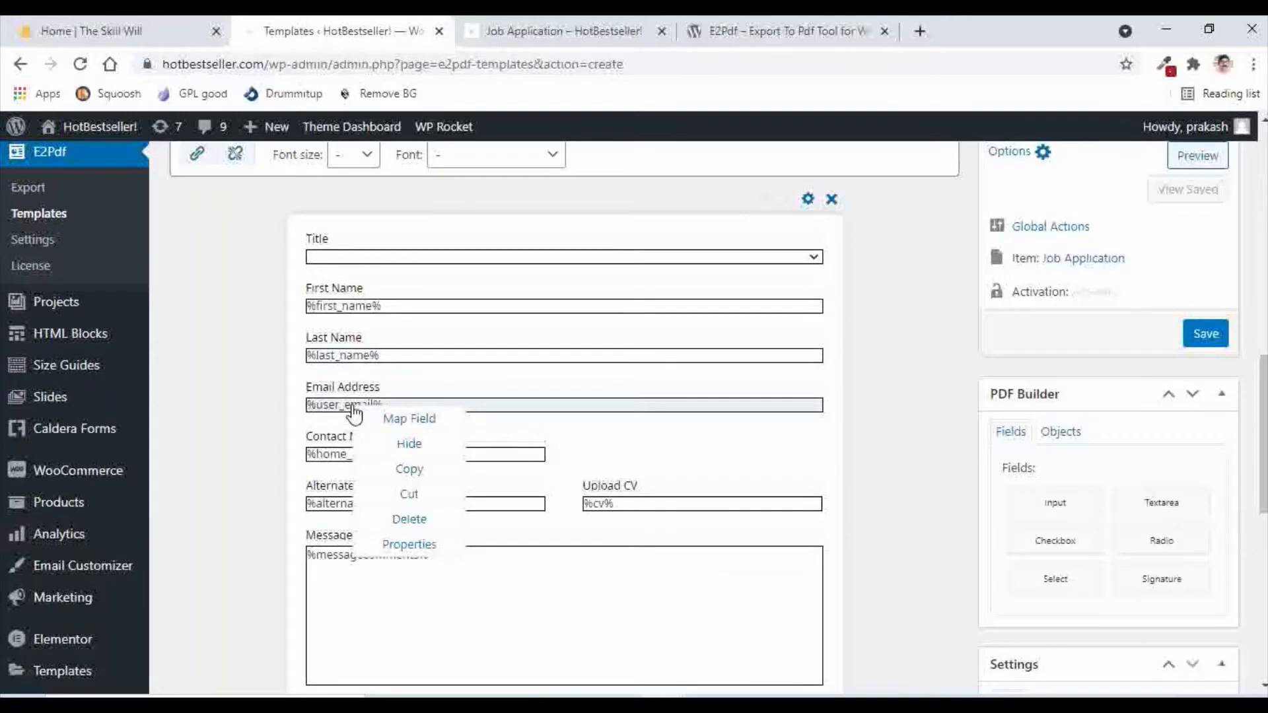
left_click(411, 418)
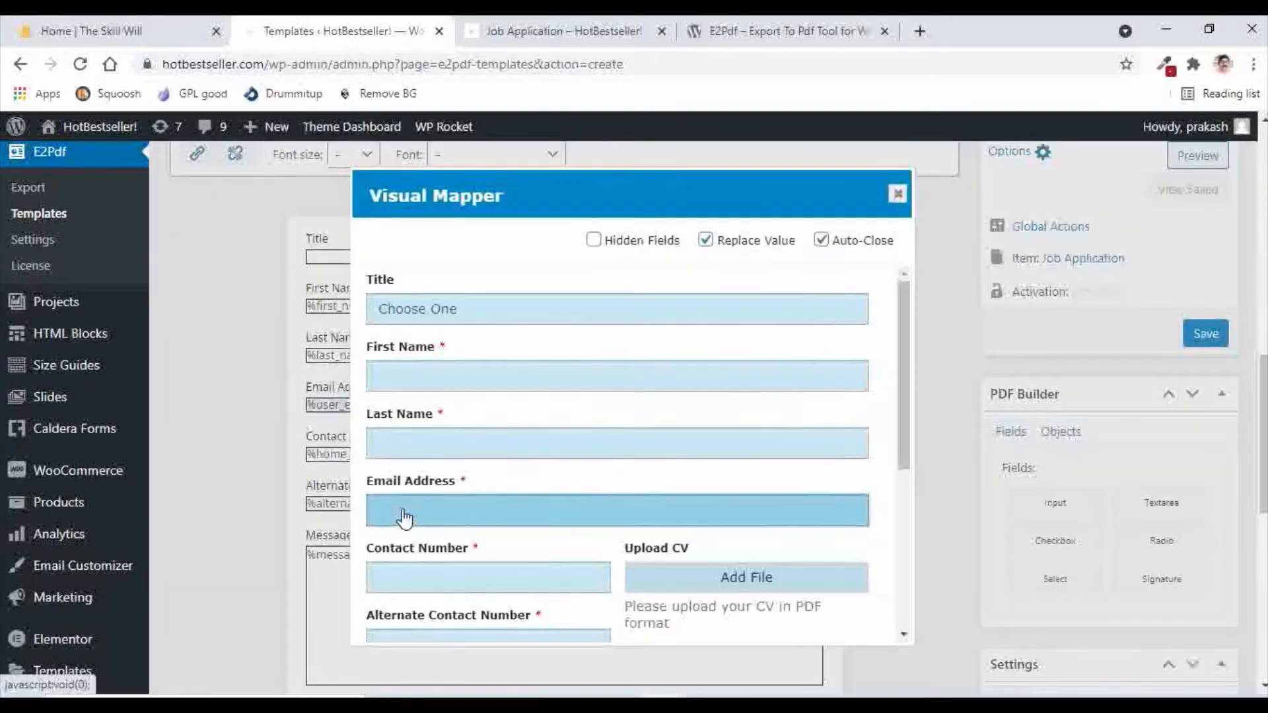
left_click(405, 516)
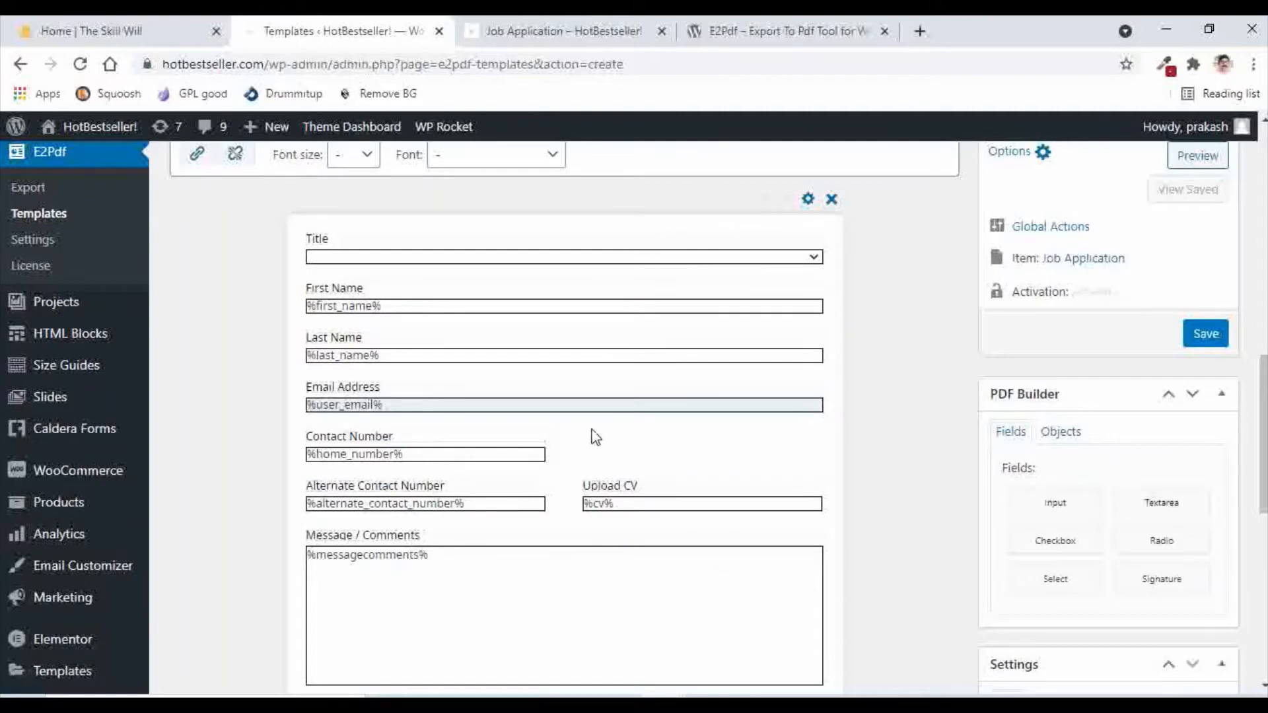
Step: Set the border of the Title dropdown field to 0 in its properties and save them
scroll(518, 526, "down", 3)
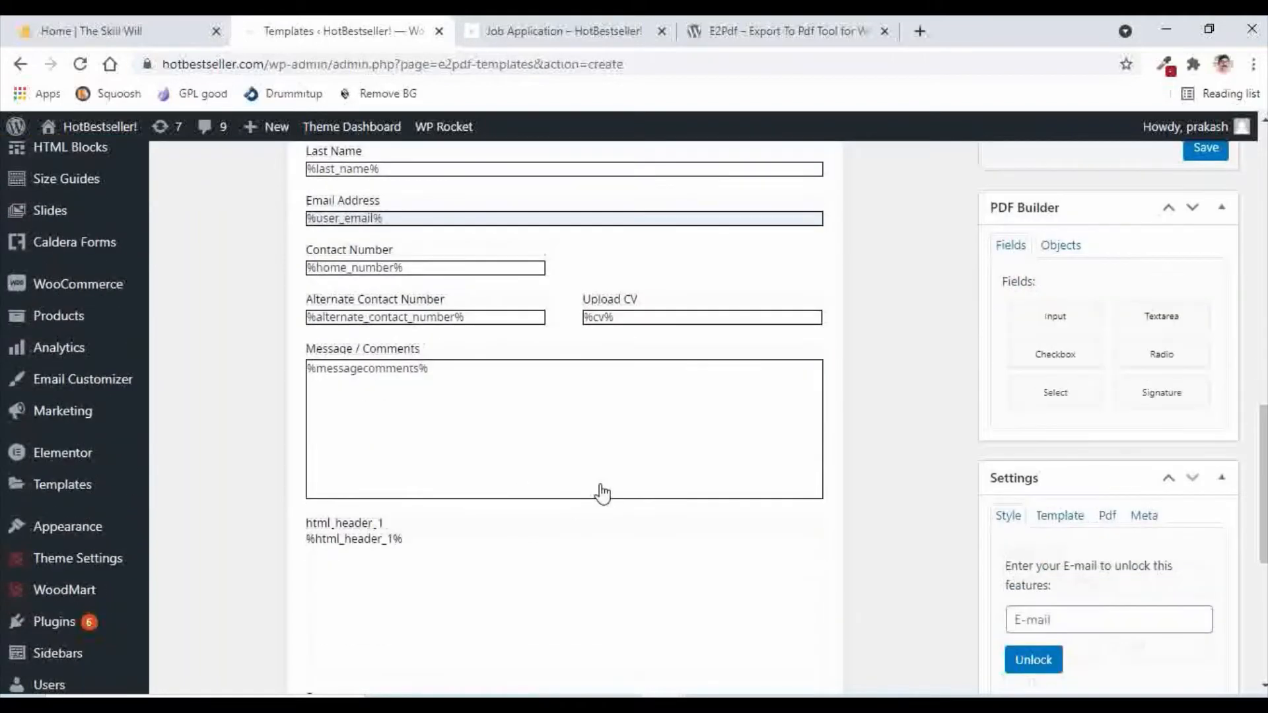
scroll(600, 489, "up", 3)
scroll(600, 492, "up", 2)
scroll(568, 396, "down", 2)
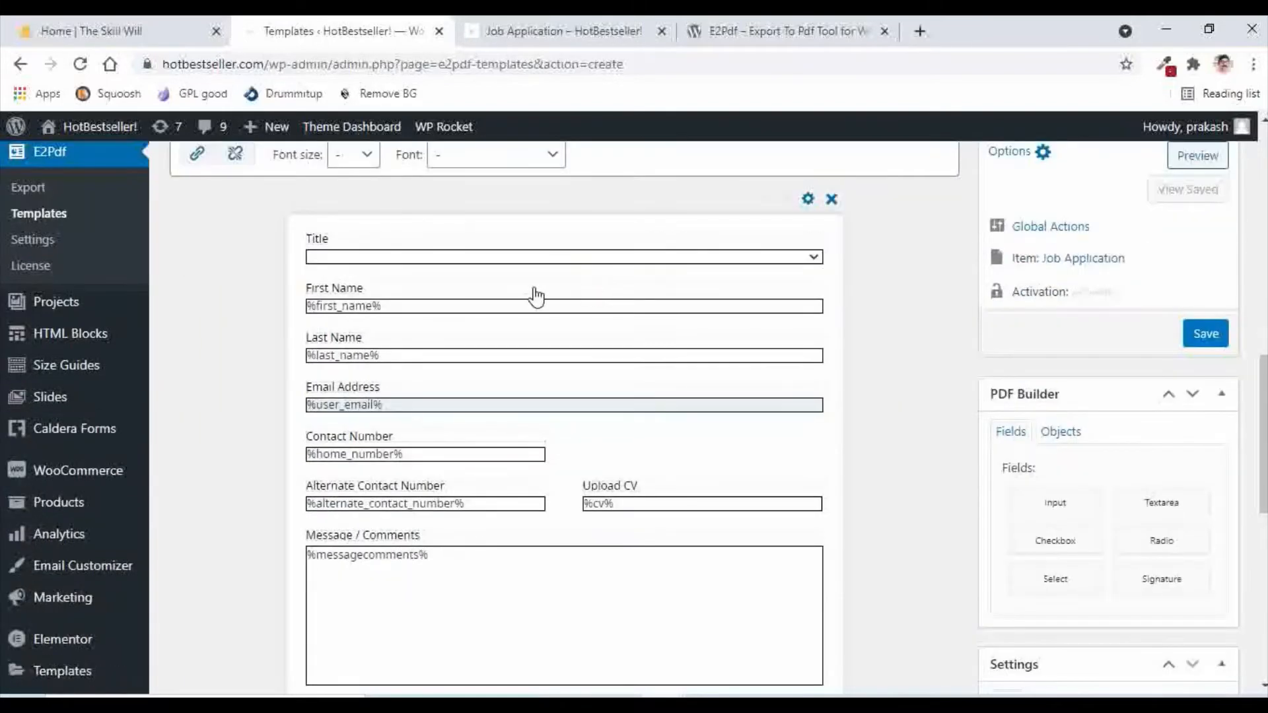
right_click(407, 263)
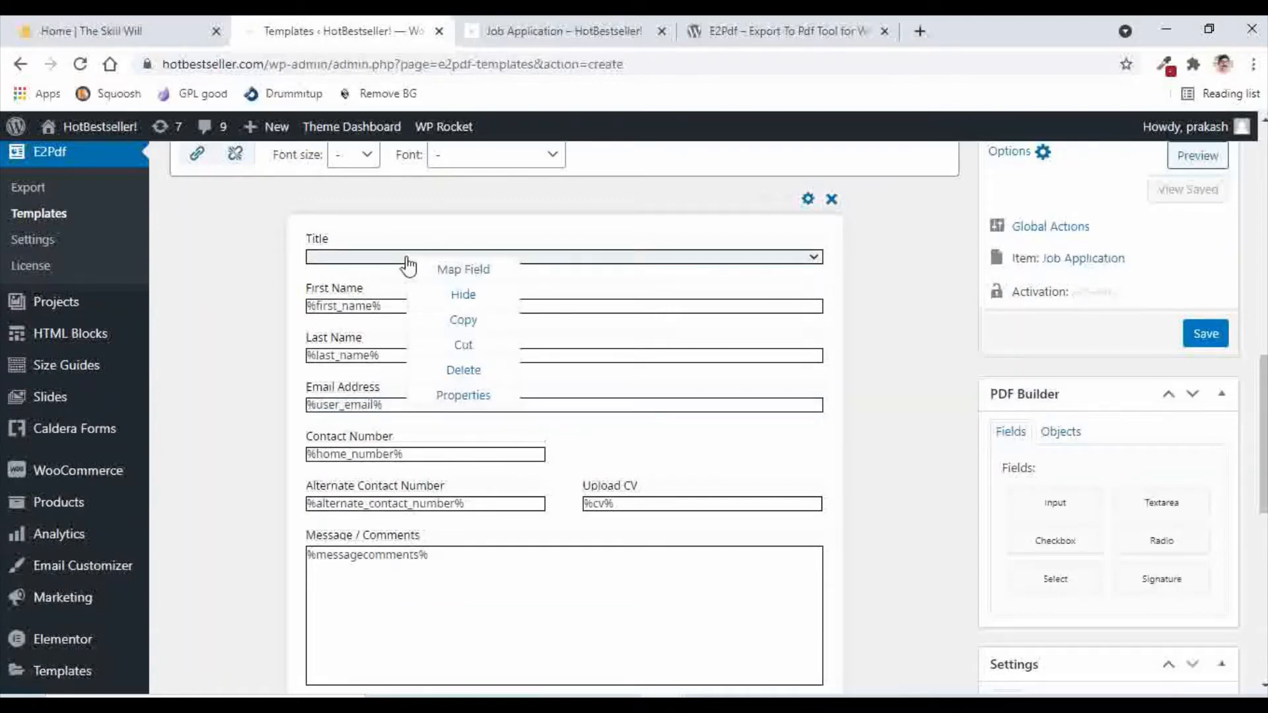
left_click(448, 395)
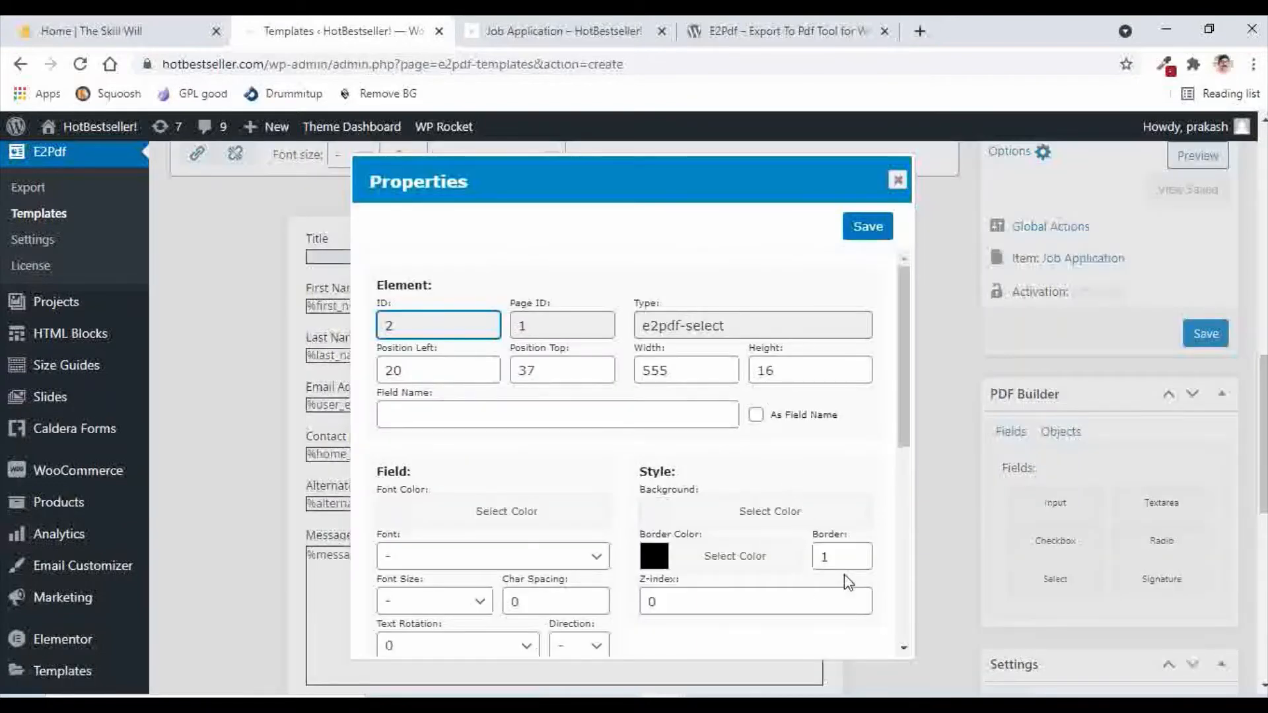
double_click(837, 557)
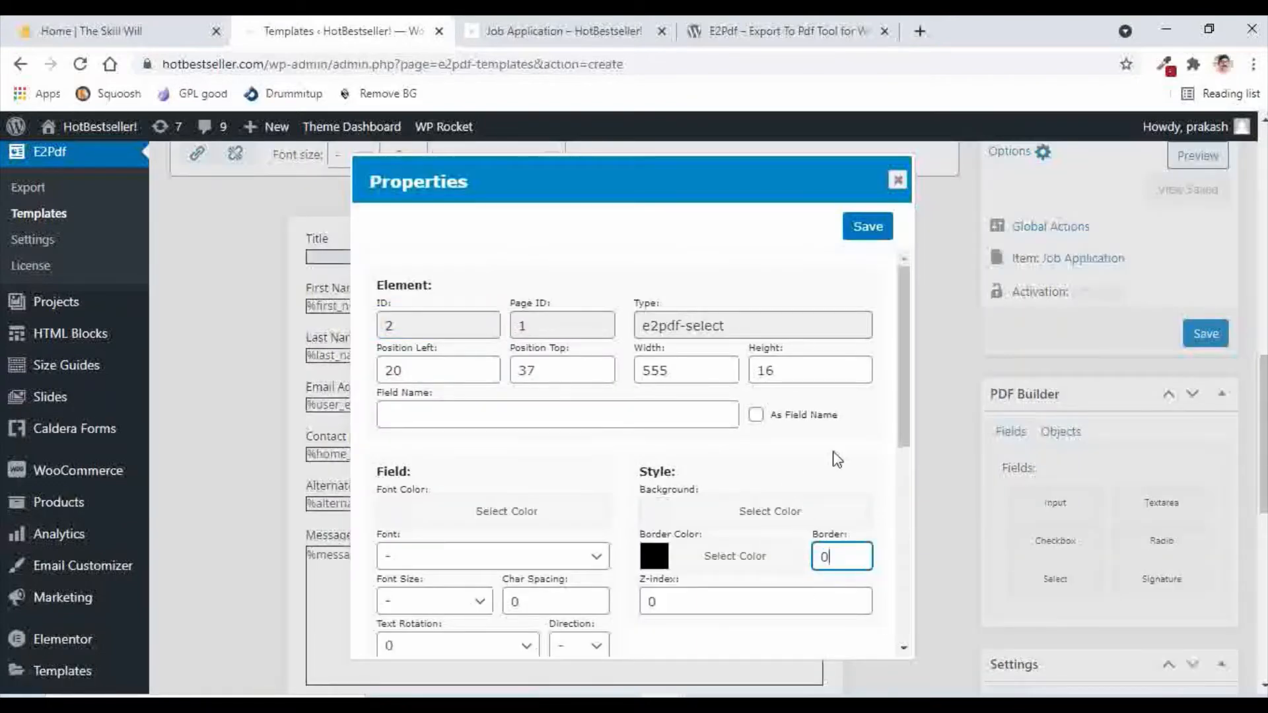
left_click(868, 232)
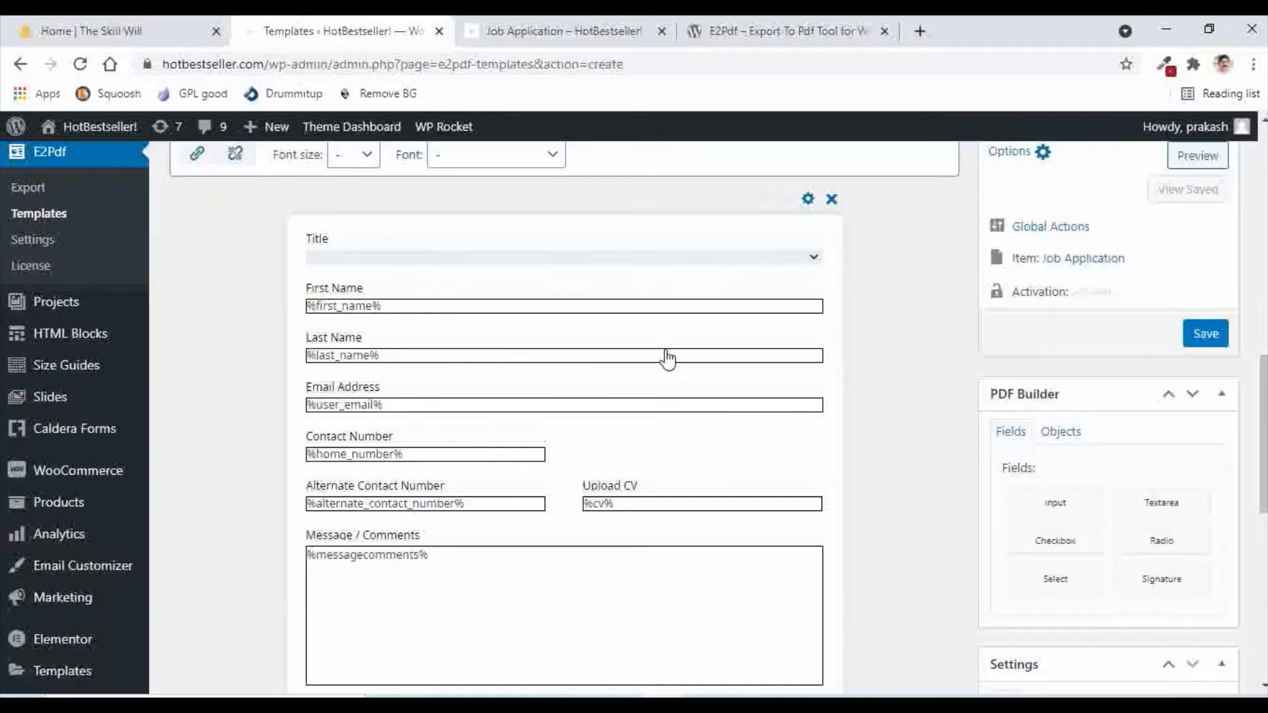
Step: Set the border of the First Name and Last Name input fields to 0, saving each field's properties
right_click(441, 318)
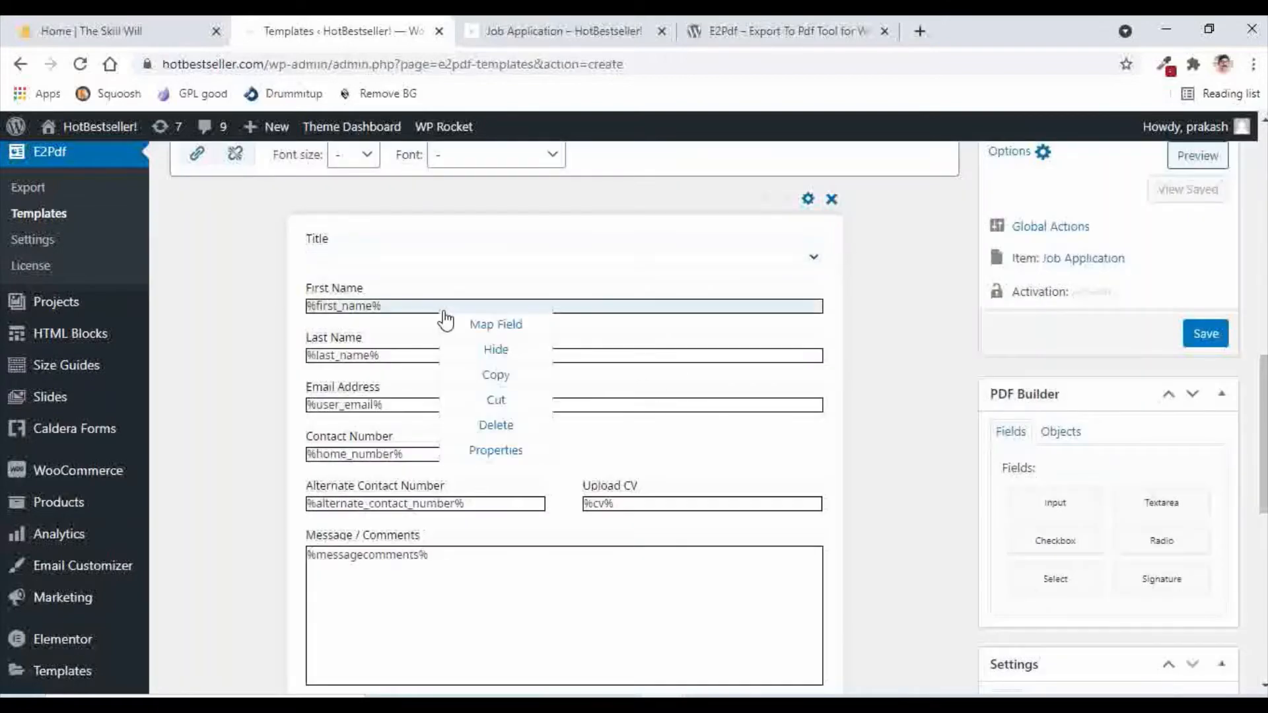
left_click(494, 451)
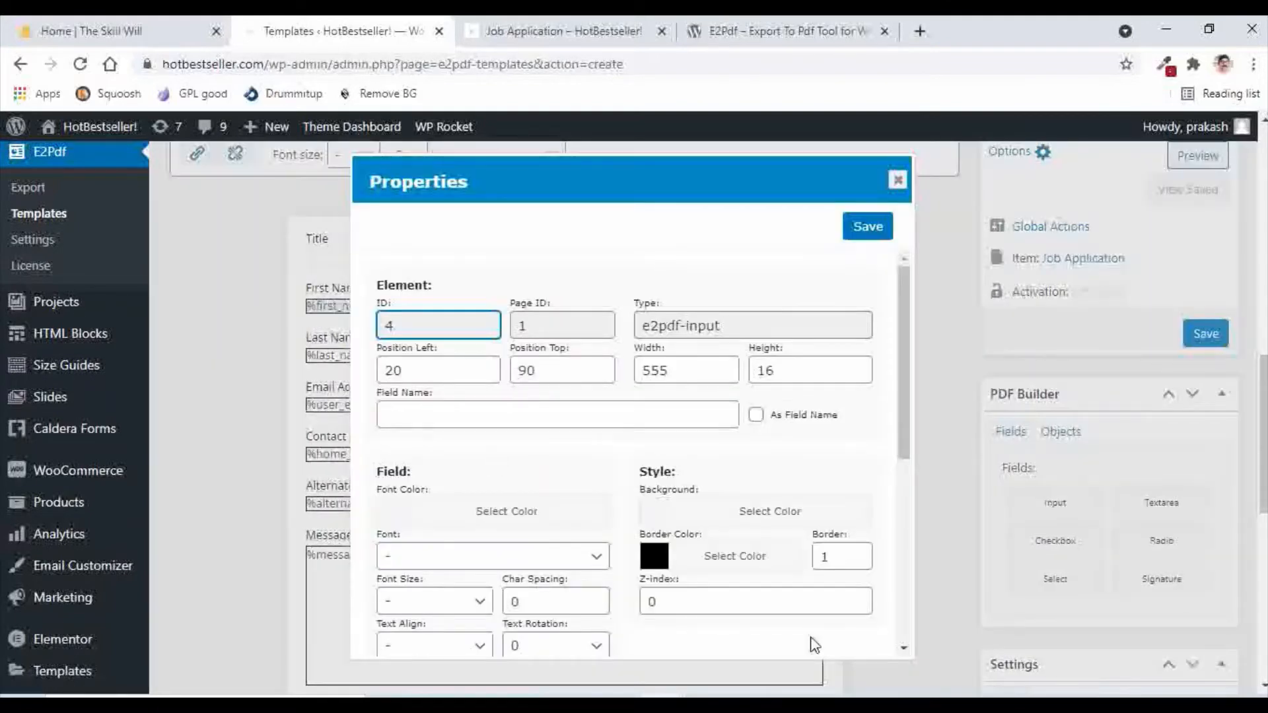
double_click(849, 561)
type("0")
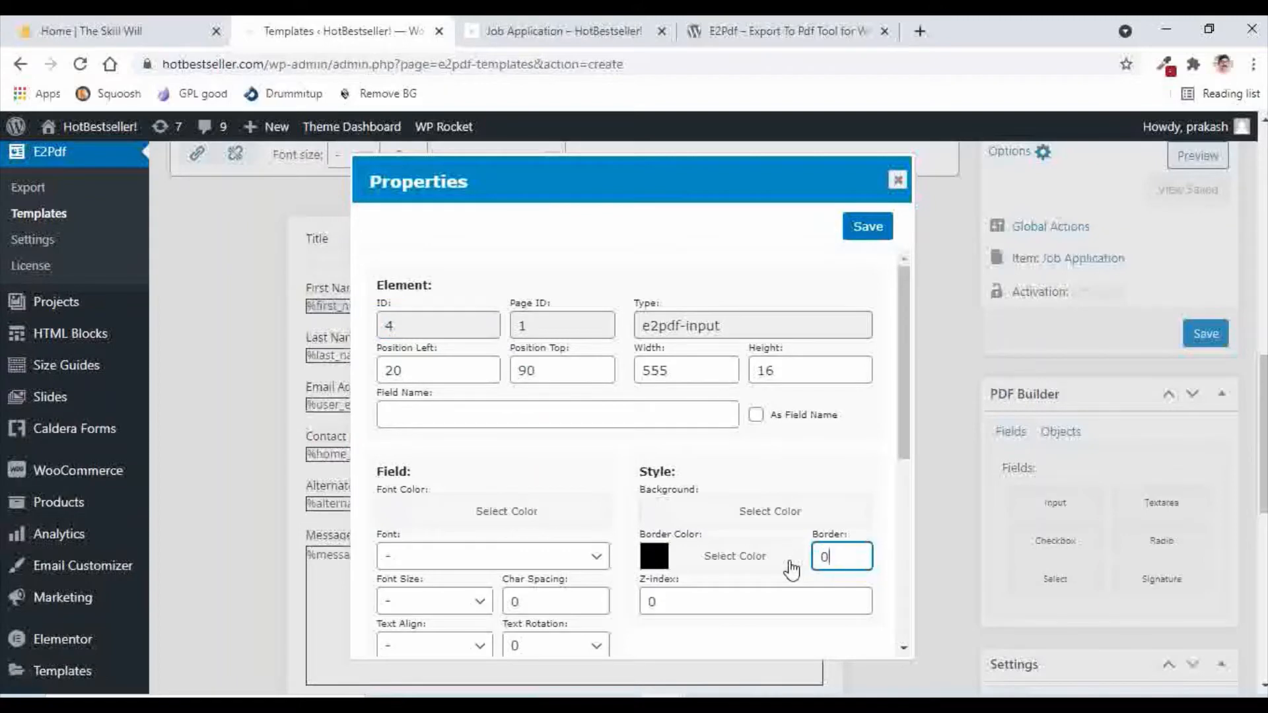
left_click(859, 226)
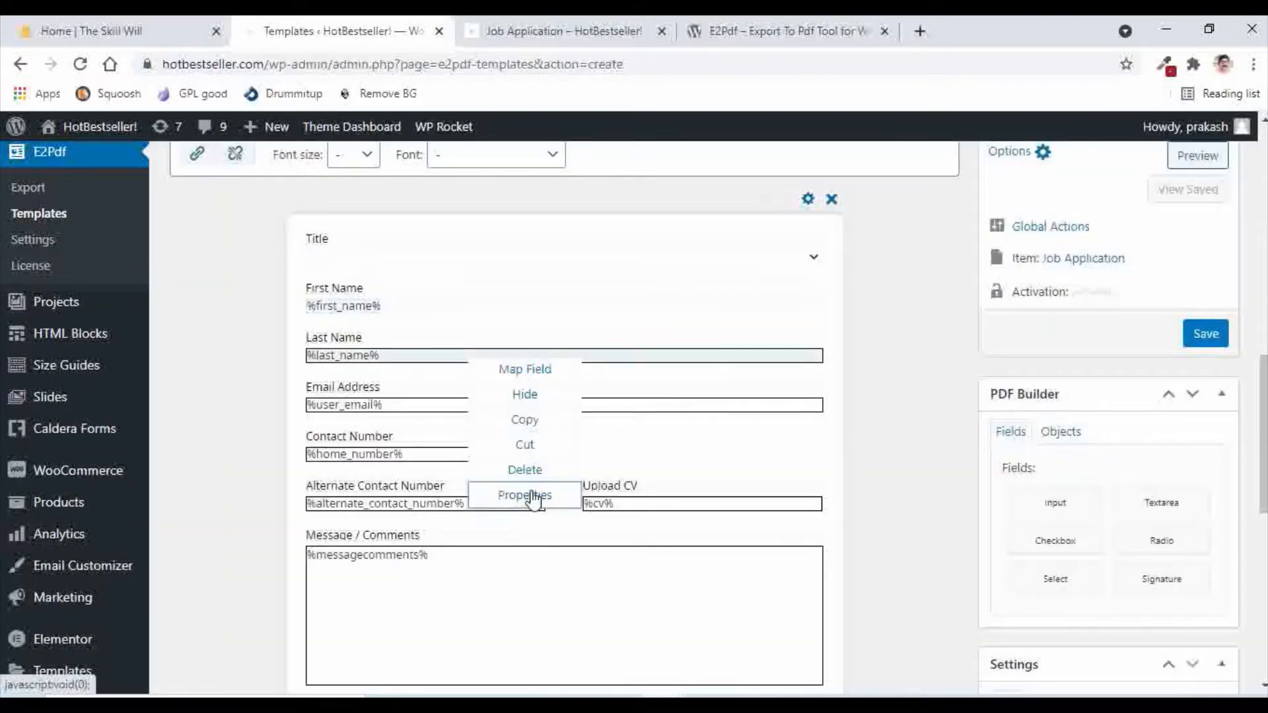
left_click(533, 495)
double_click(840, 557)
type("0")
left_click(852, 228)
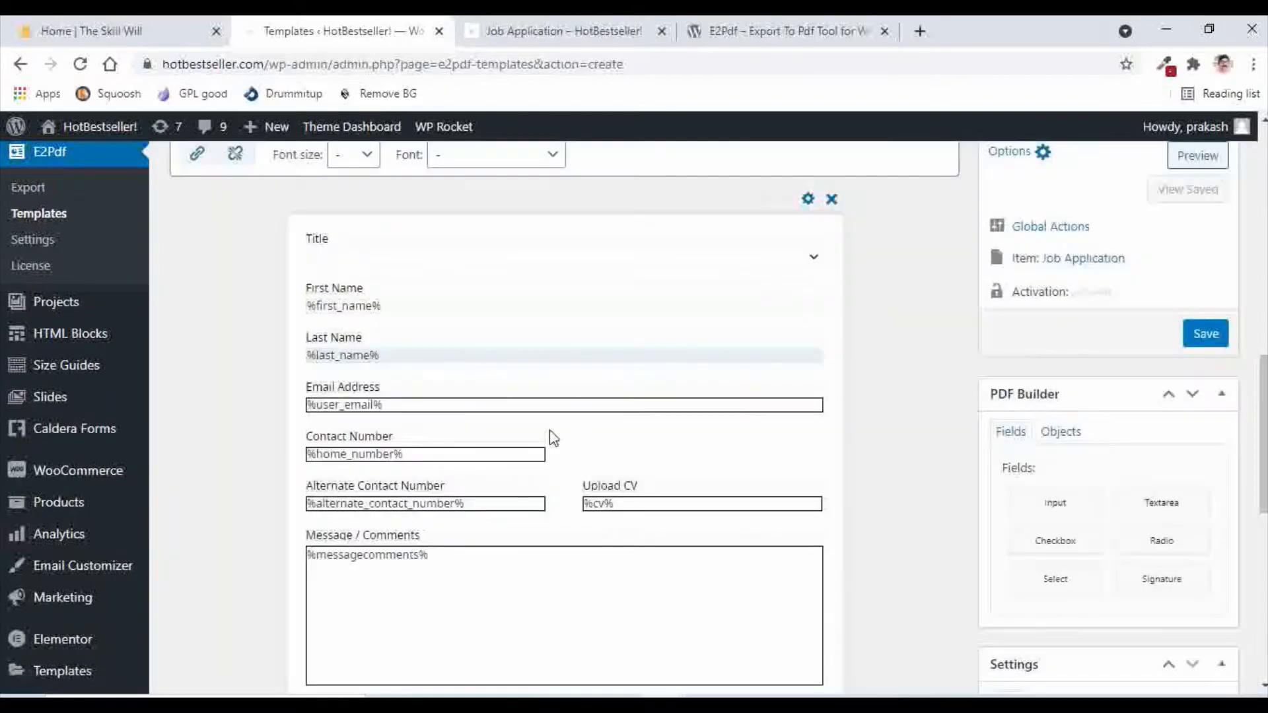
Step: Set the border of the Contact Number and Email Address input fields to 0, saving each field's properties
right_click(411, 457)
left_click(462, 590)
double_click(839, 543)
type("0")
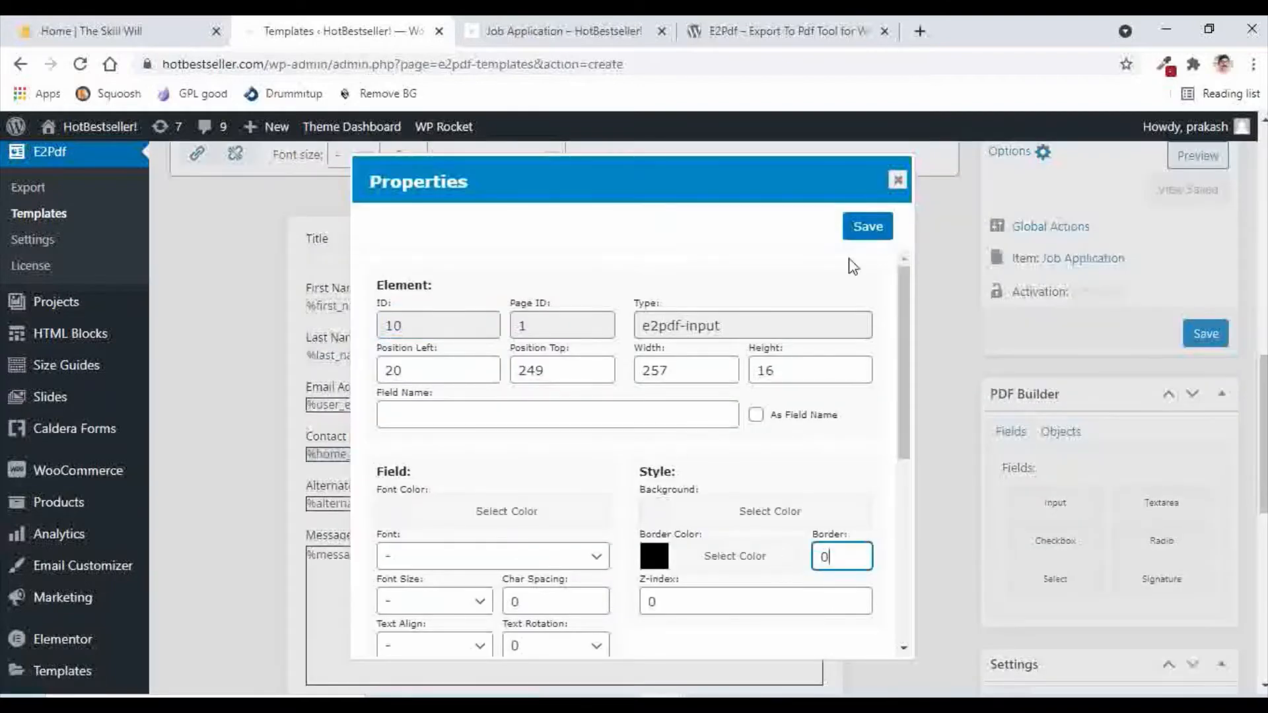
left_click(859, 228)
right_click(418, 412)
left_click(454, 548)
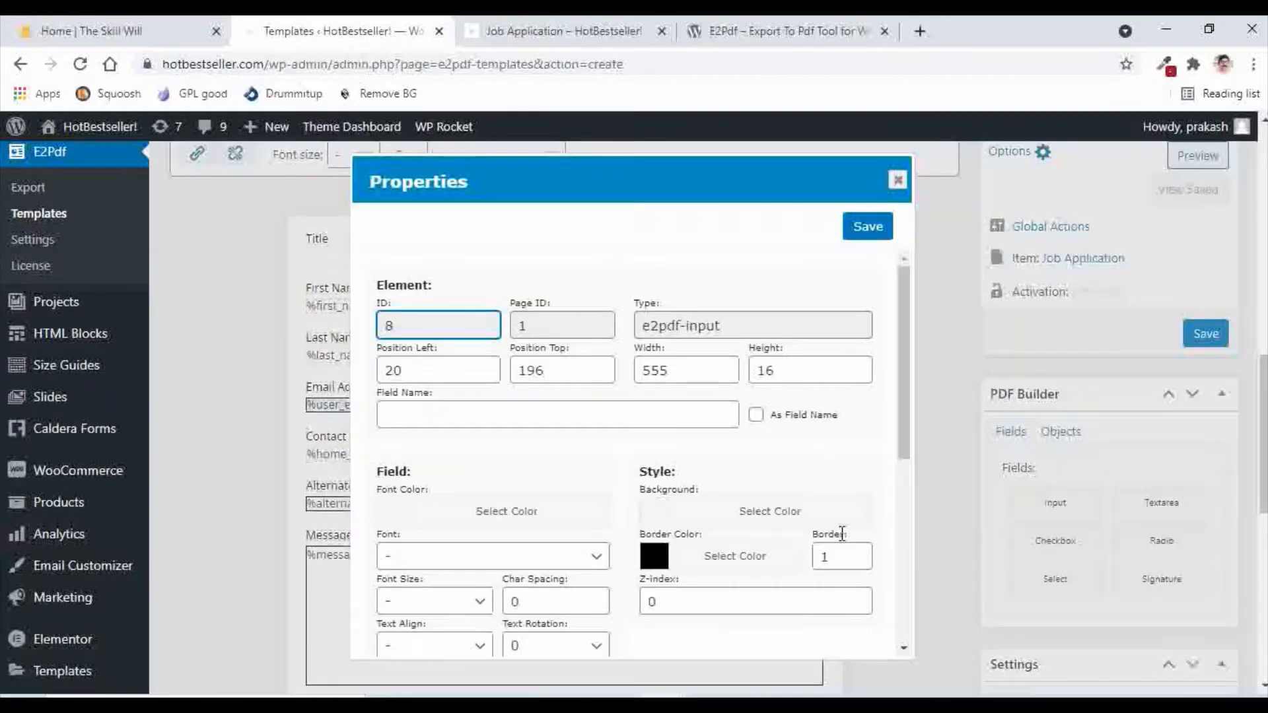
double_click(839, 554)
type("0")
left_click(858, 228)
Step: Set the border of the Alternate Contact Number and Upload CV fields to 0, saving each field's properties
right_click(436, 516)
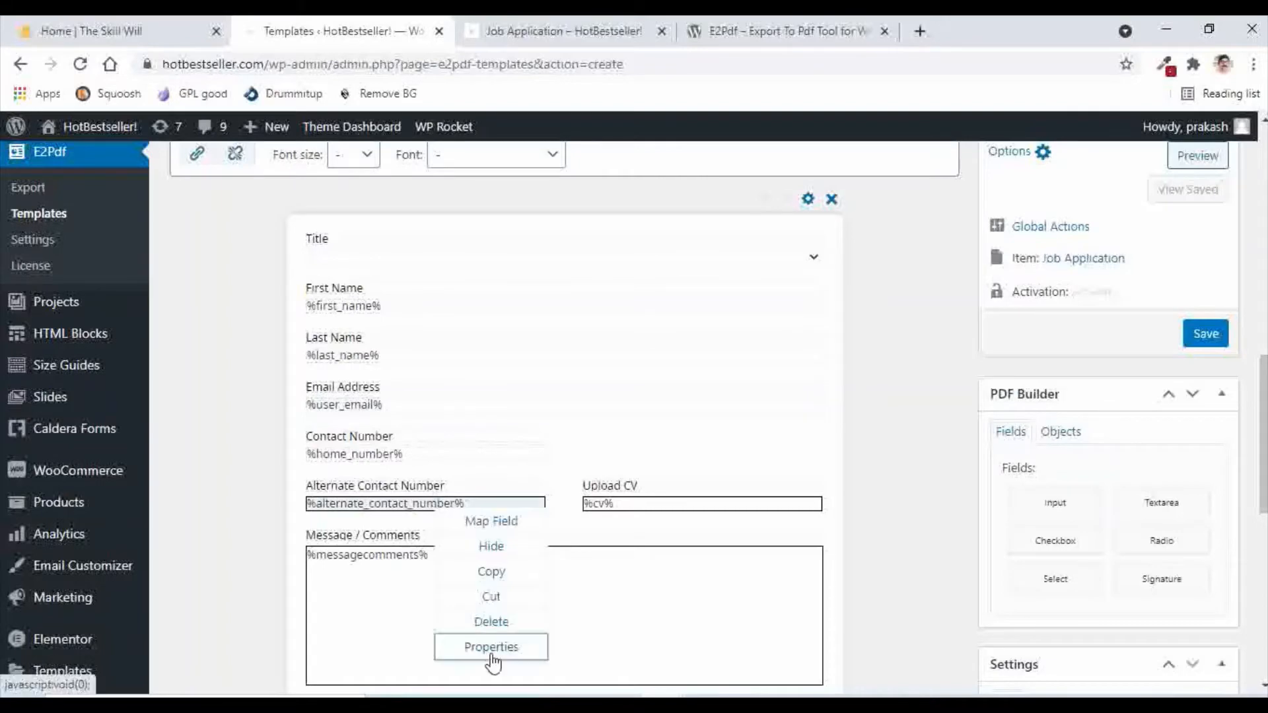
left_click(487, 646)
double_click(839, 555)
type("0")
left_click(873, 241)
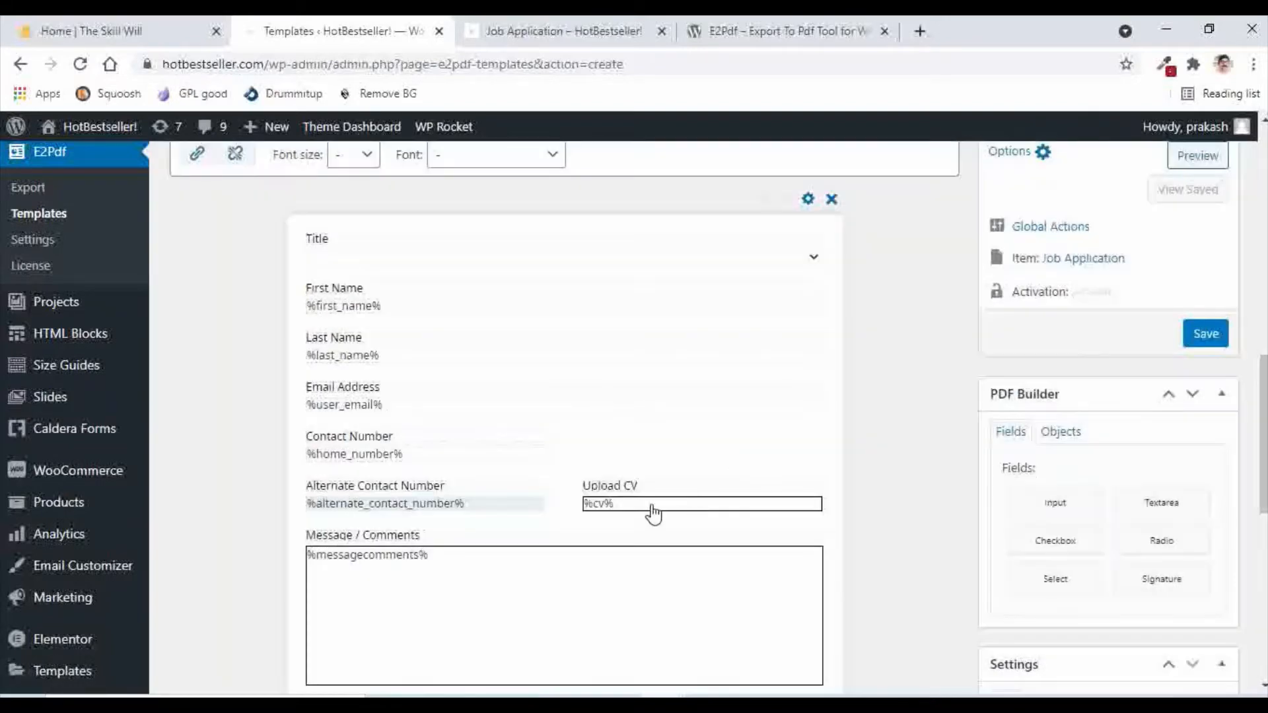
right_click(651, 512)
left_click(705, 644)
double_click(840, 556)
type("0")
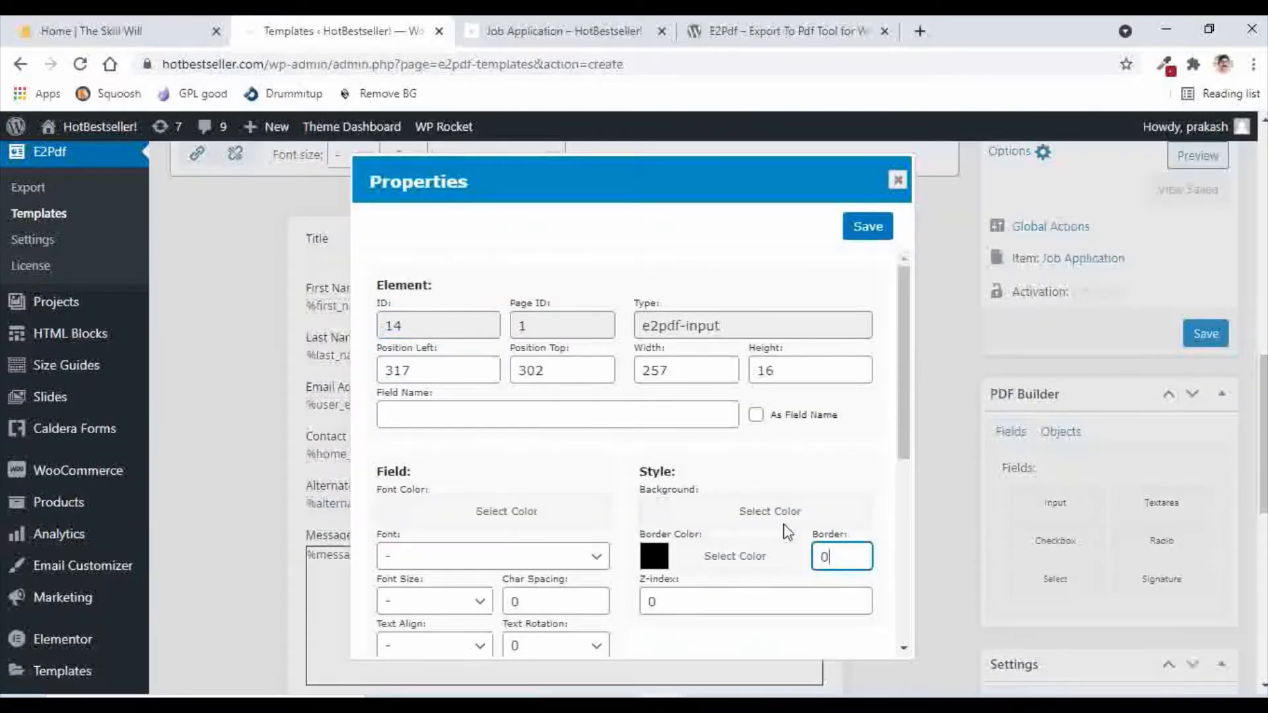
left_click(865, 225)
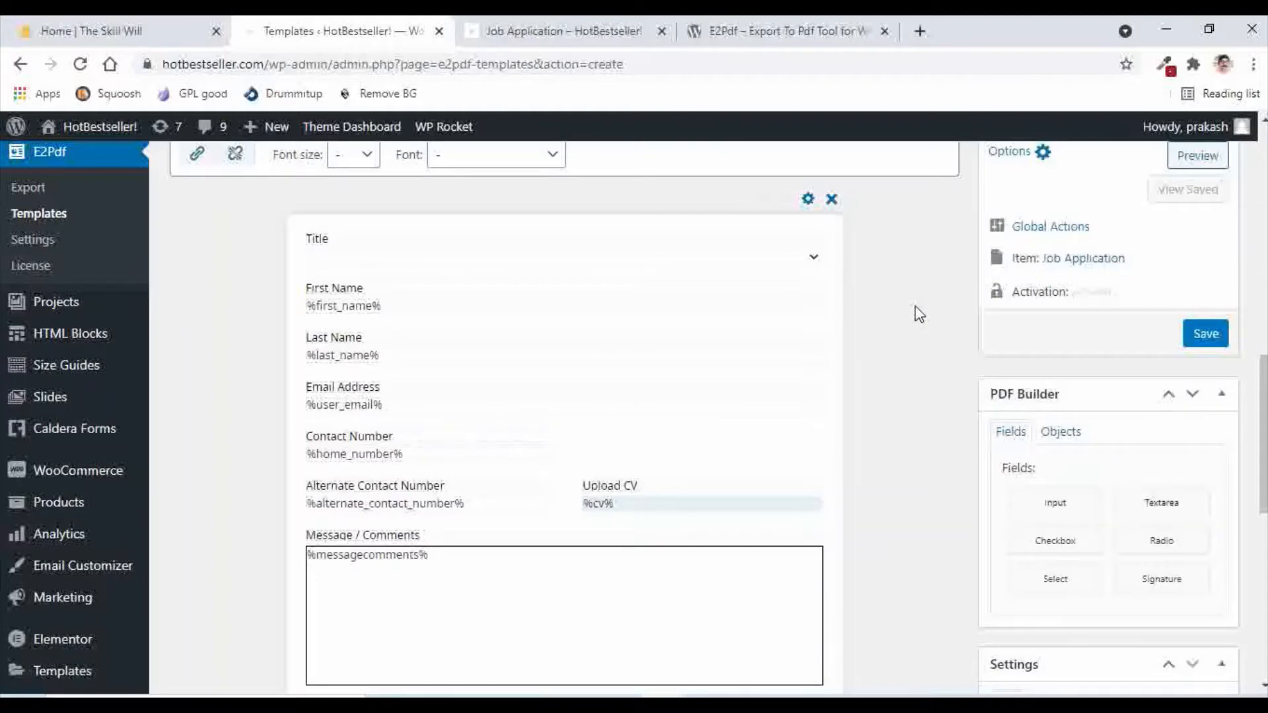
Step: Save the Job Application PDF template
scroll(920, 315, "down", 4)
scroll(919, 315, "up", 4)
scroll(917, 311, "up", 2)
scroll(903, 345, "up", 2)
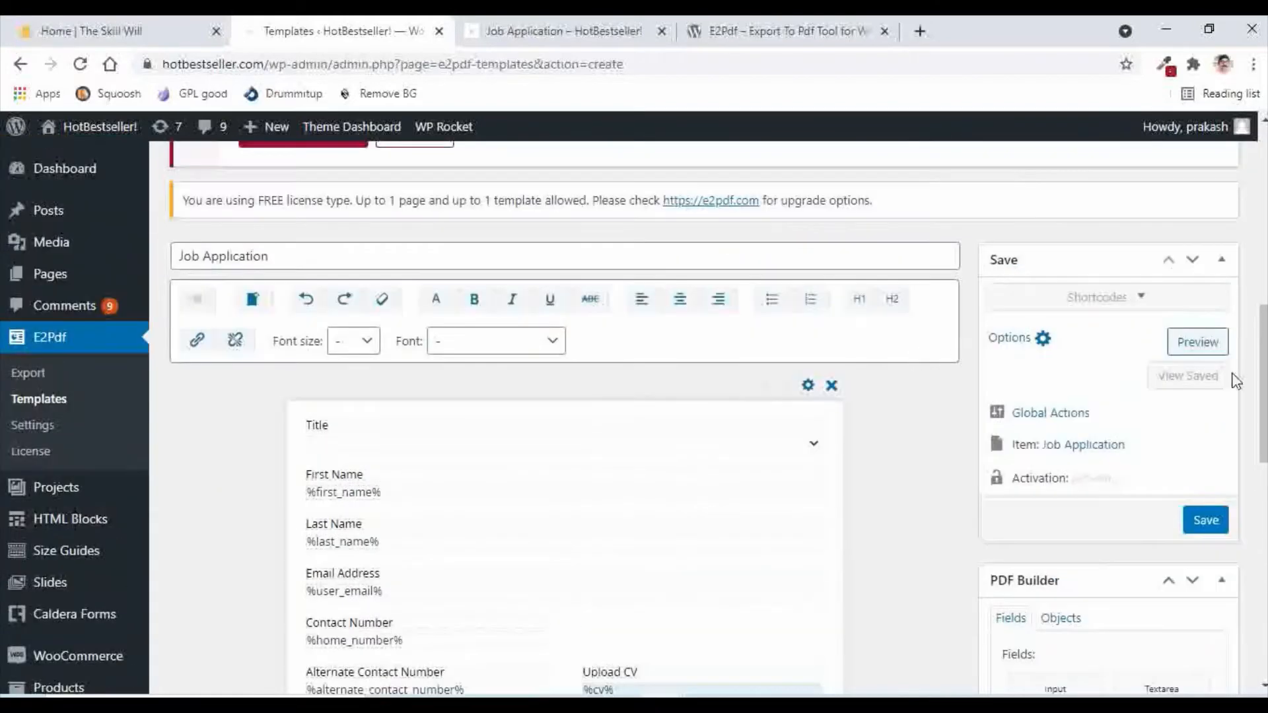
left_click(1204, 519)
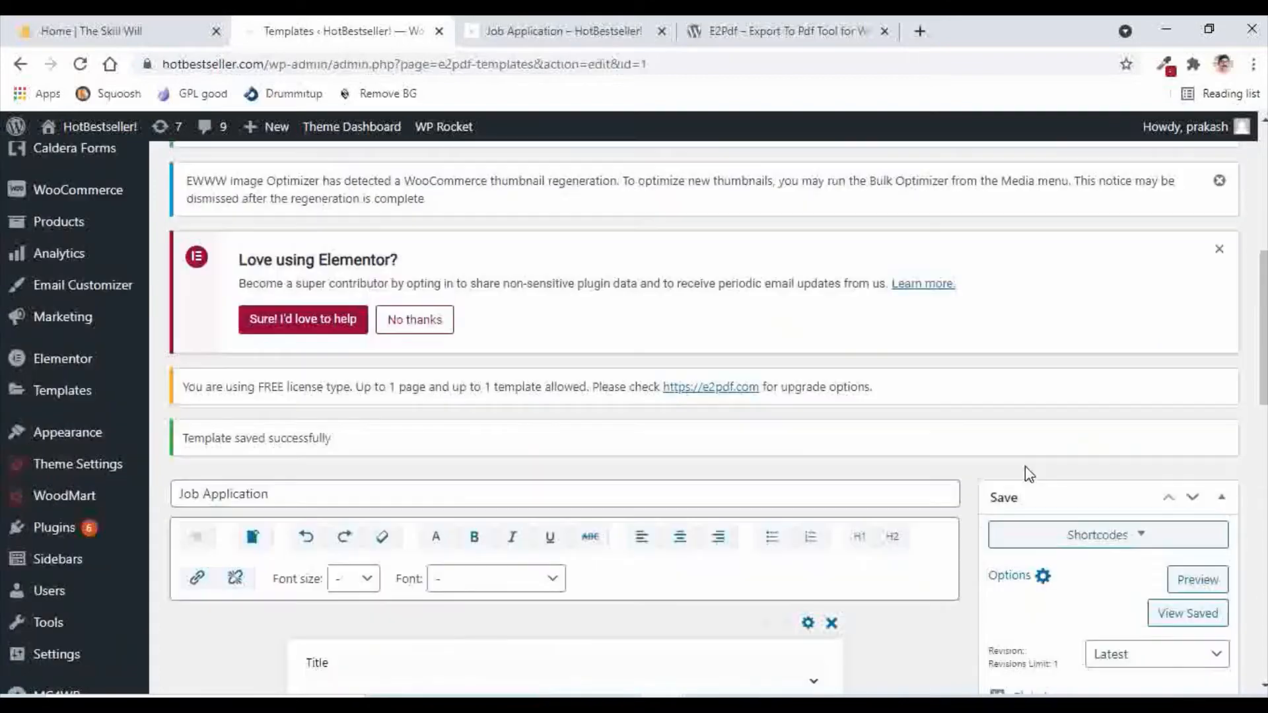
Step: Preview the saved template as a PDF and check the field borders and the mapped tags under each label
left_click(1198, 580)
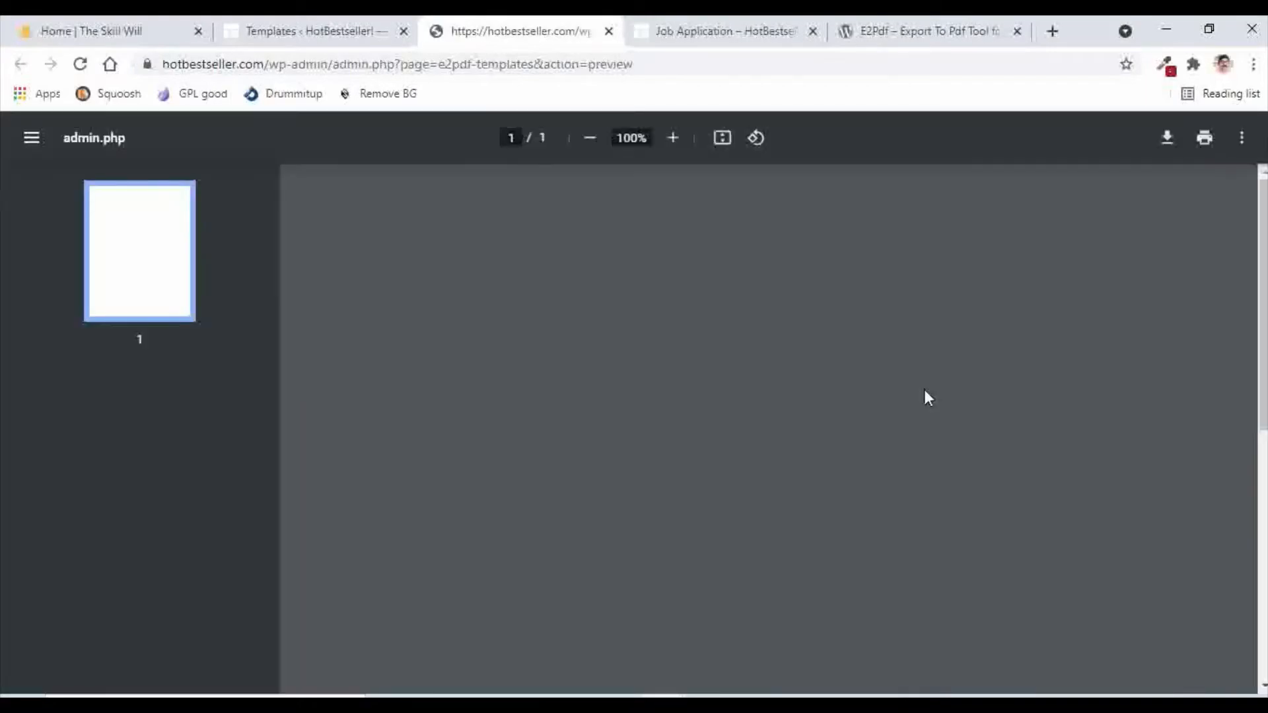
scroll(925, 391, "down", 5)
scroll(924, 391, "up", 5)
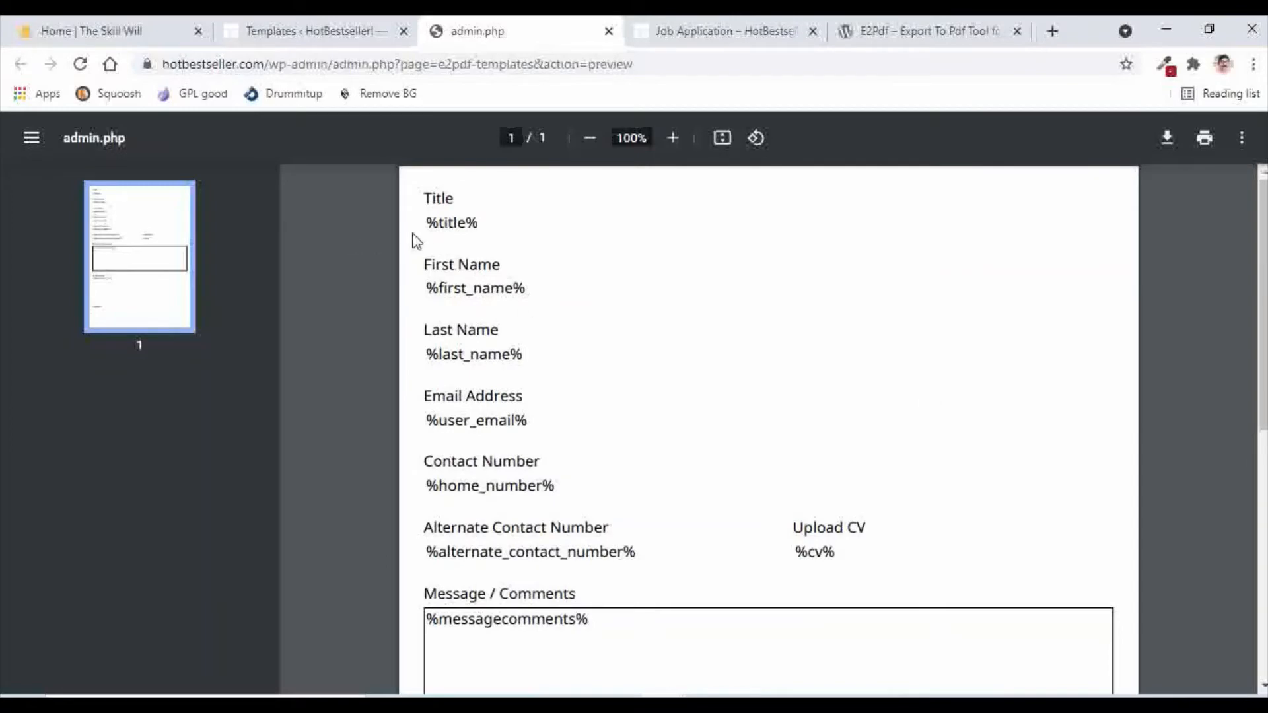
left_click_drag(428, 224, 484, 223)
left_click(431, 291)
left_click_drag(430, 289, 549, 298)
left_click(663, 311)
Step: Open the Caldera Forms list in a new browser tab beside the template and open the Job Application form's general settings
left_click(294, 34)
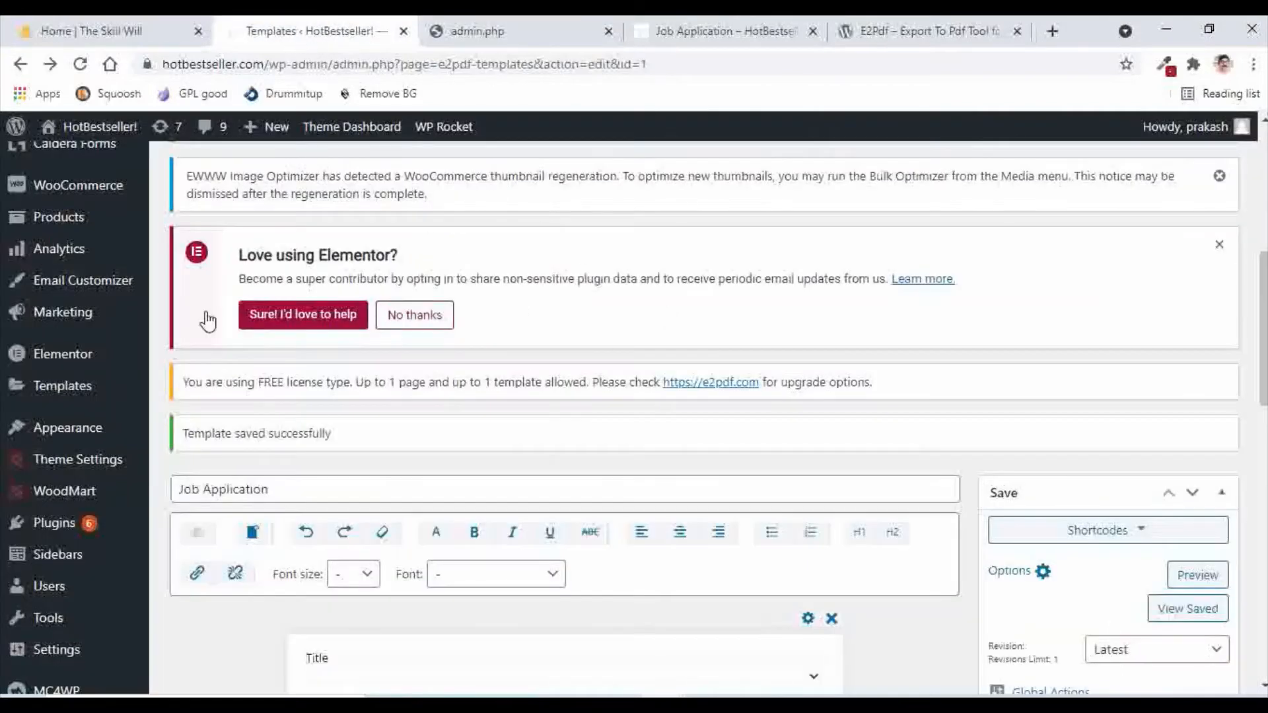
mouse_move(86, 312)
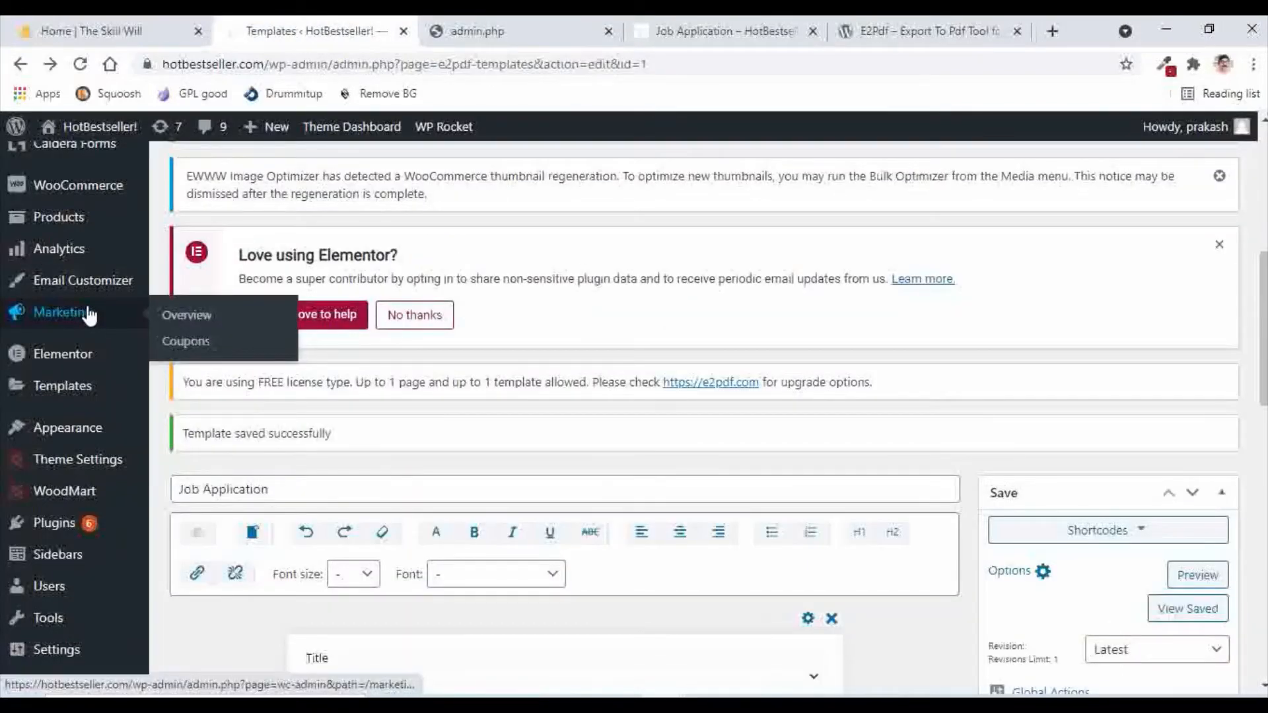
scroll(89, 315, "up", 1)
mouse_move(109, 243)
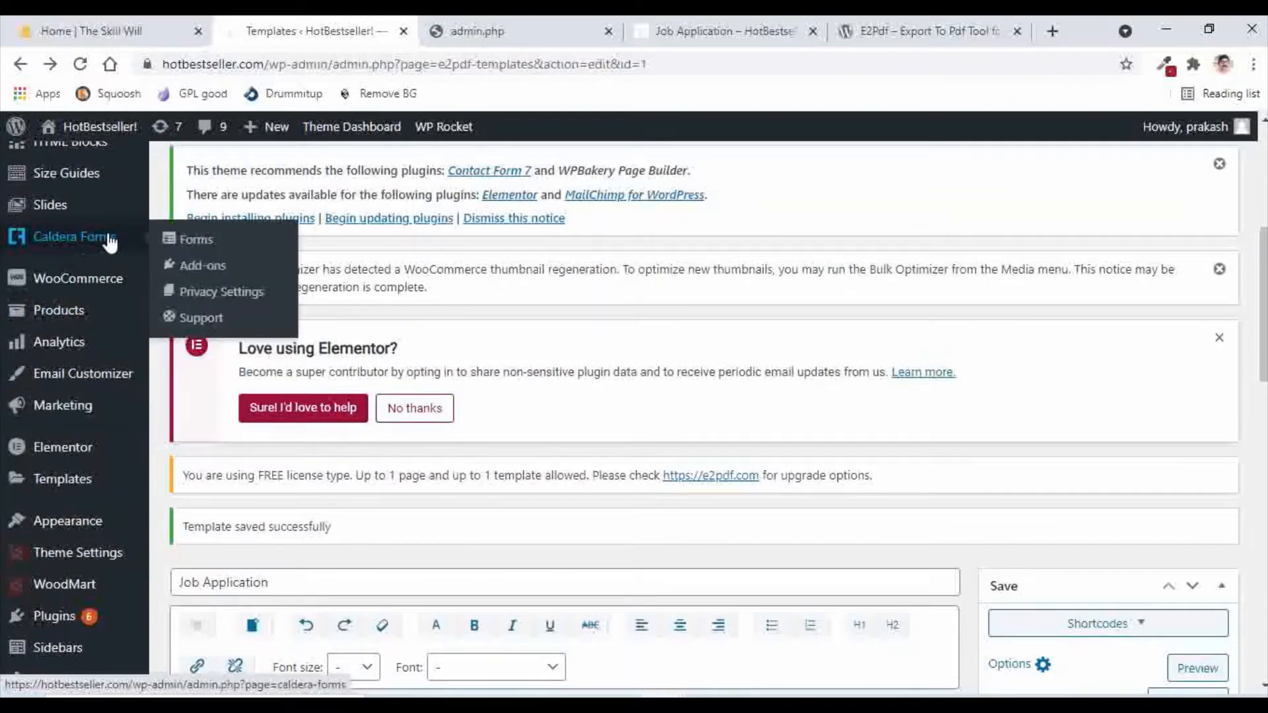
right_click(194, 248)
left_click(251, 254)
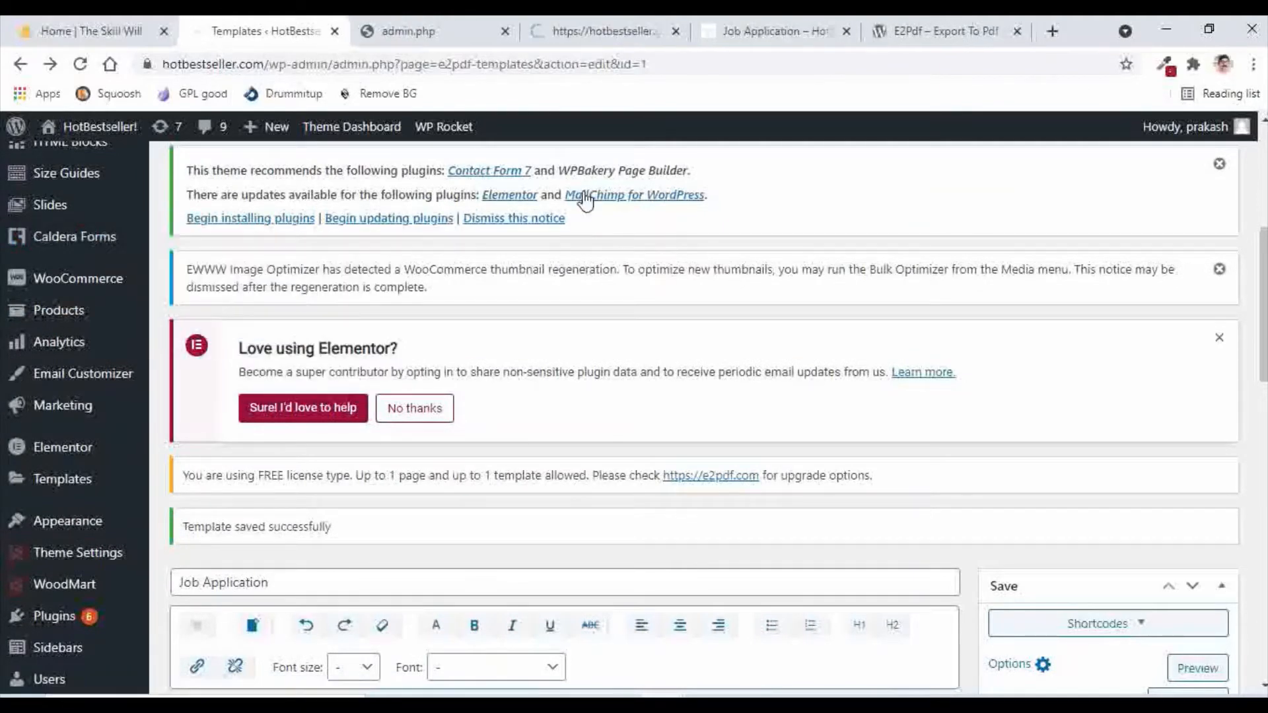
left_click_drag(586, 29, 439, 31)
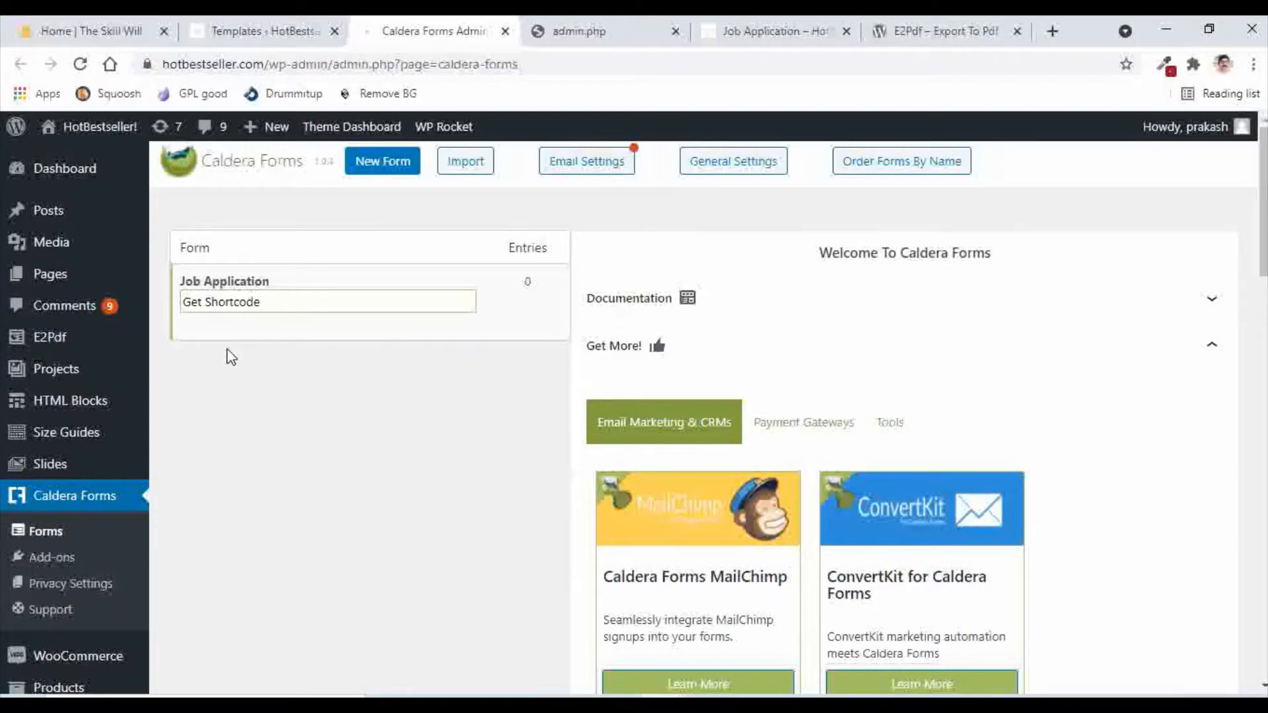
left_click(189, 326)
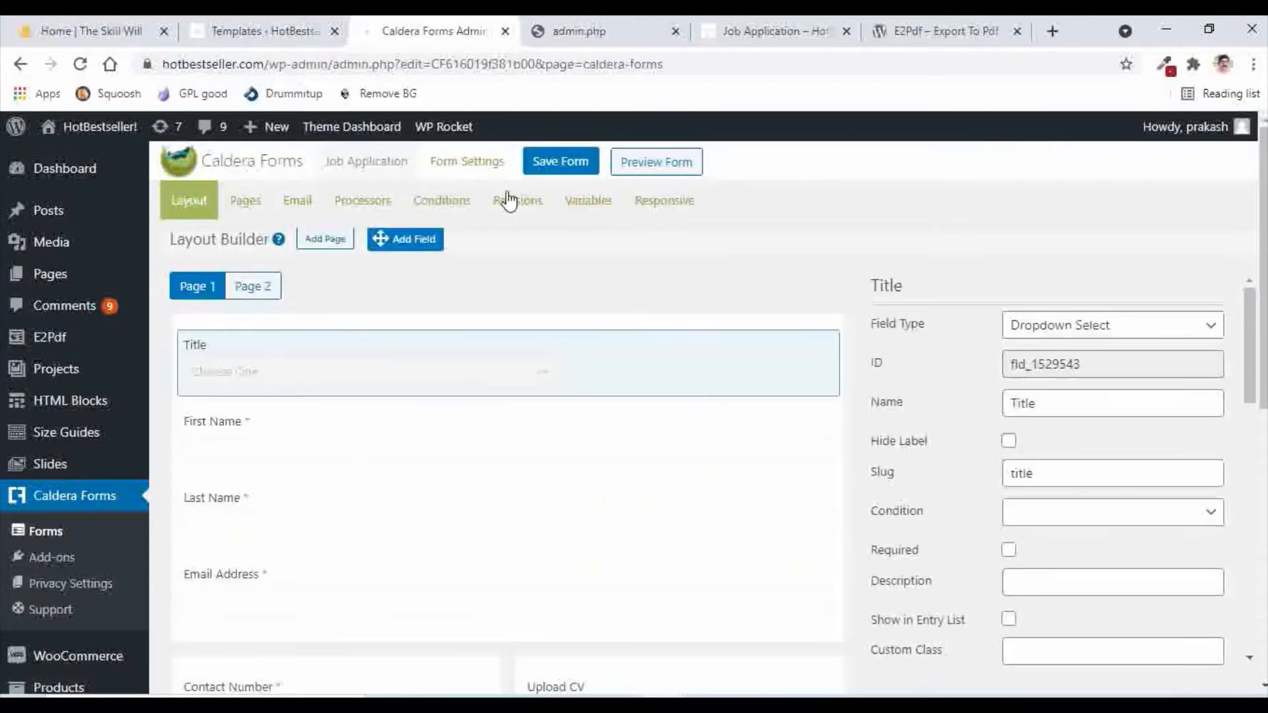
left_click(463, 169)
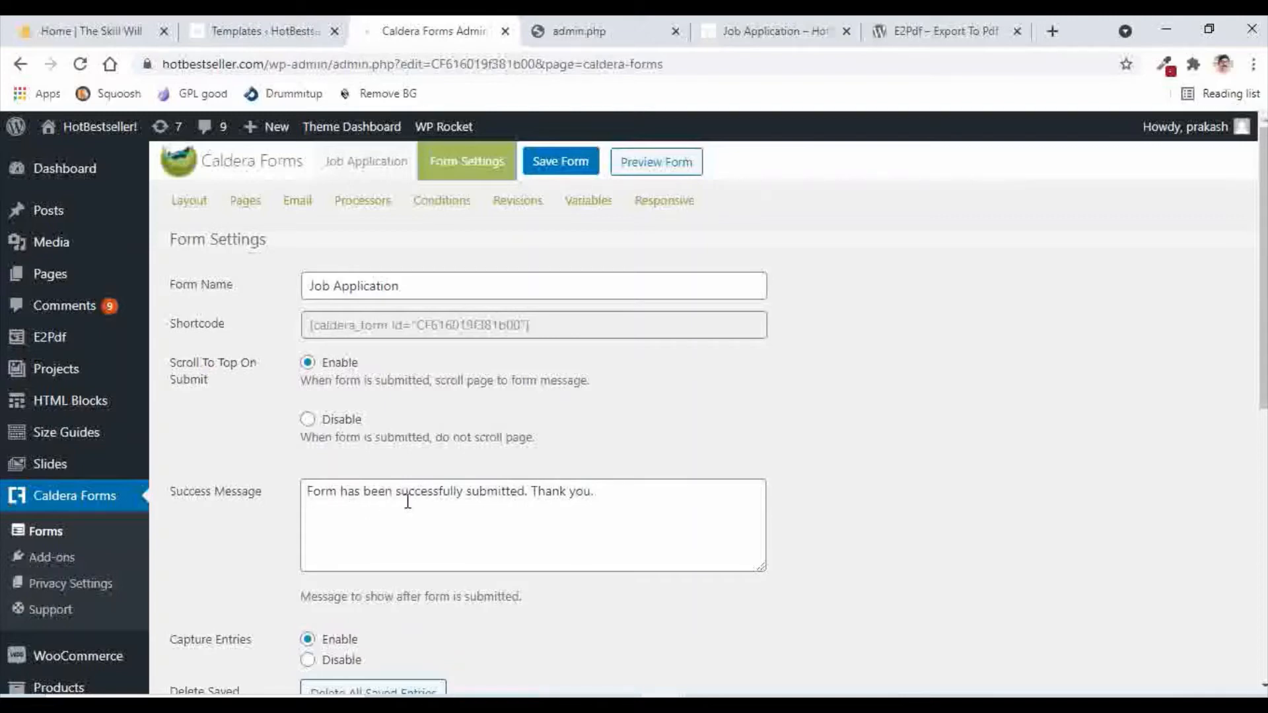
Step: In the success message, add <br> after "Form has been successfully submitted." and move "Thank you." down, leaving blank lines between them
left_click(531, 494)
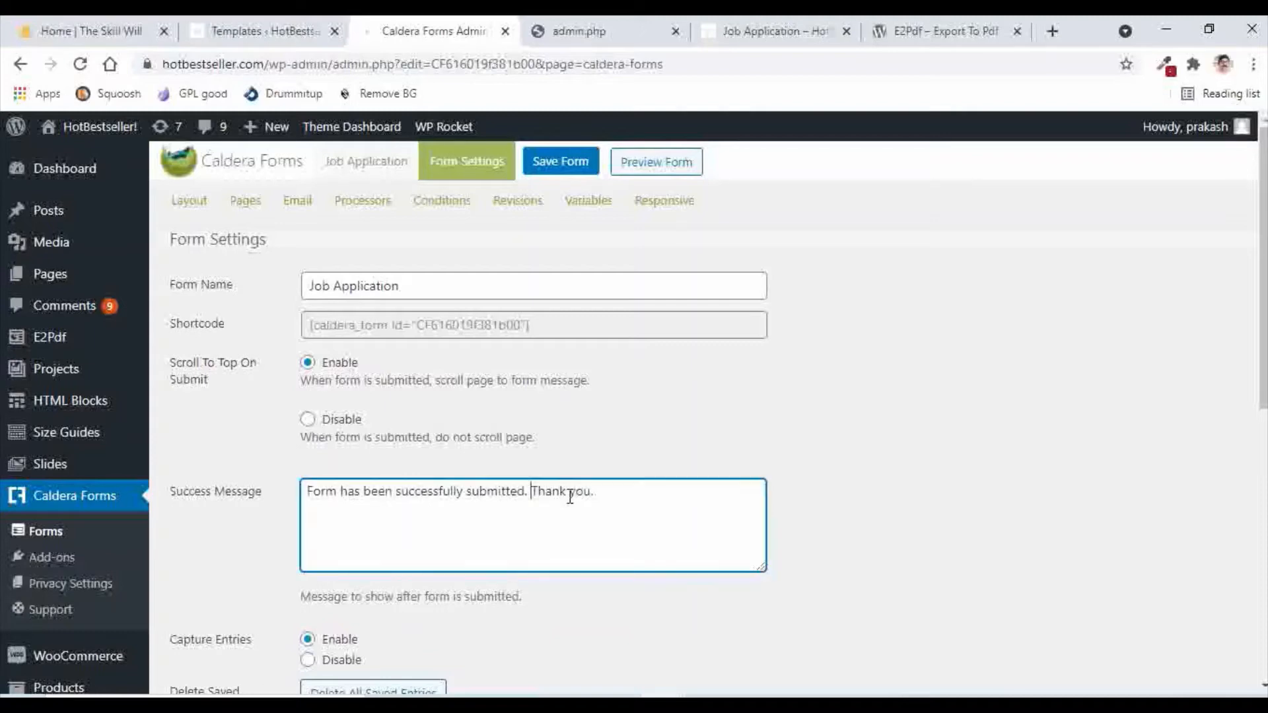
key("Return")
key("Return")
key("Return")
left_click(541, 494)
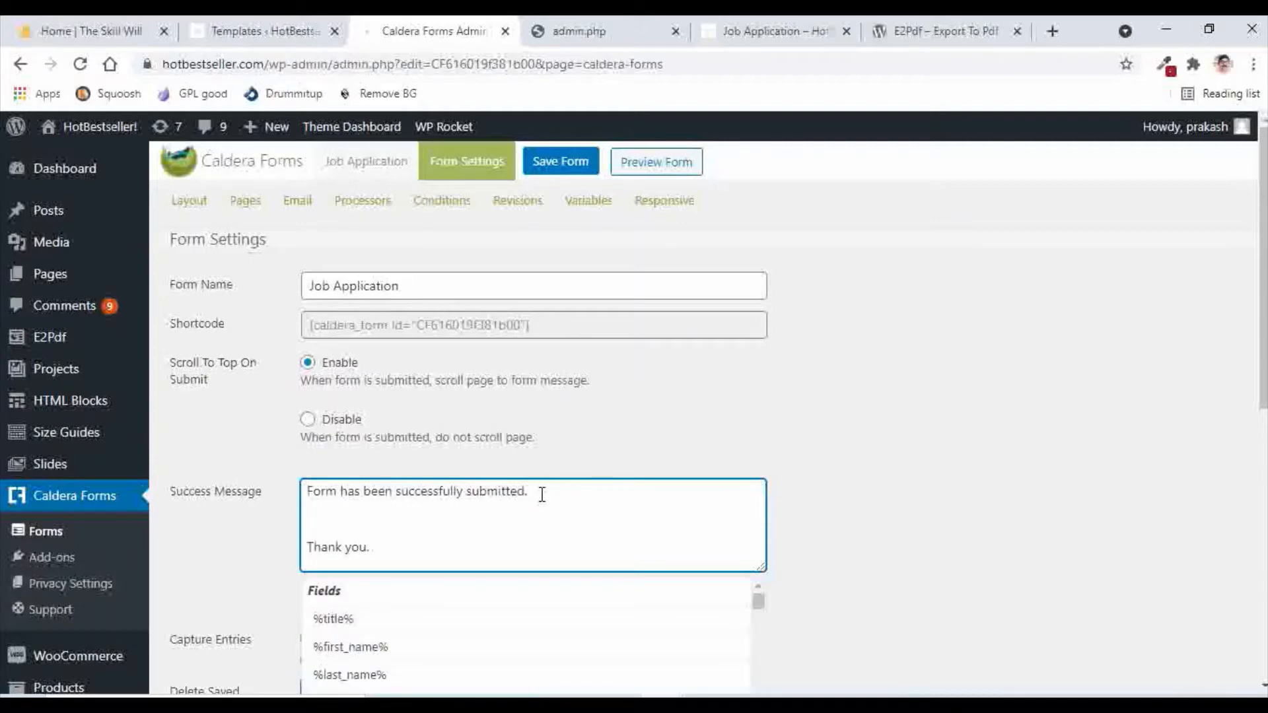
type("<b")
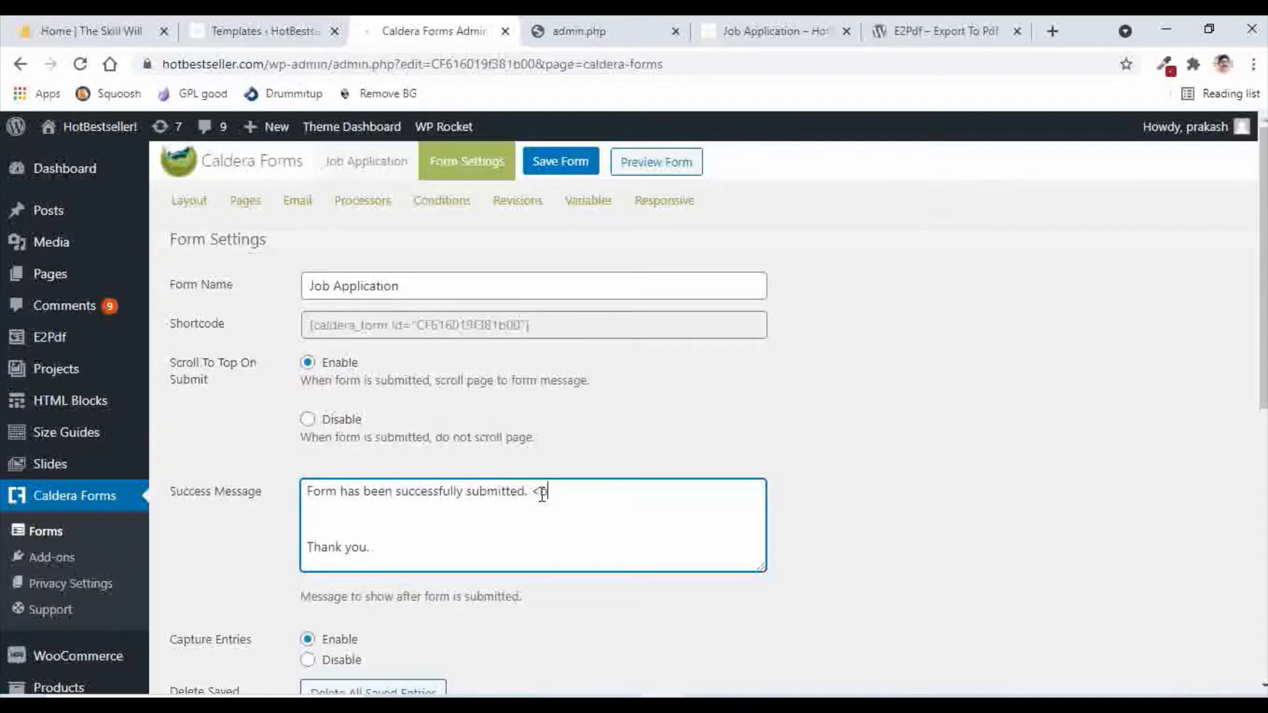
type("r>")
key("Return")
key("Return")
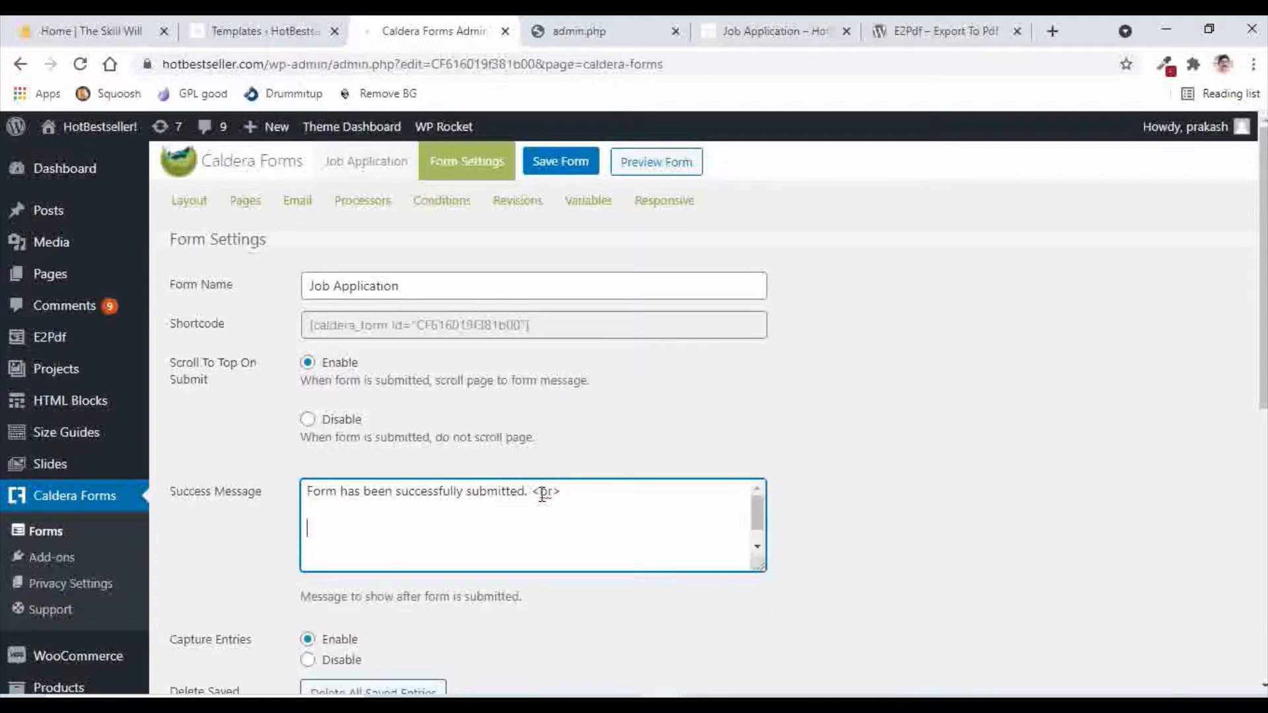
Step: Add the line "Now you can download the submitted form from below link <br>" to the success message, followed by blank lines
type("Now ")
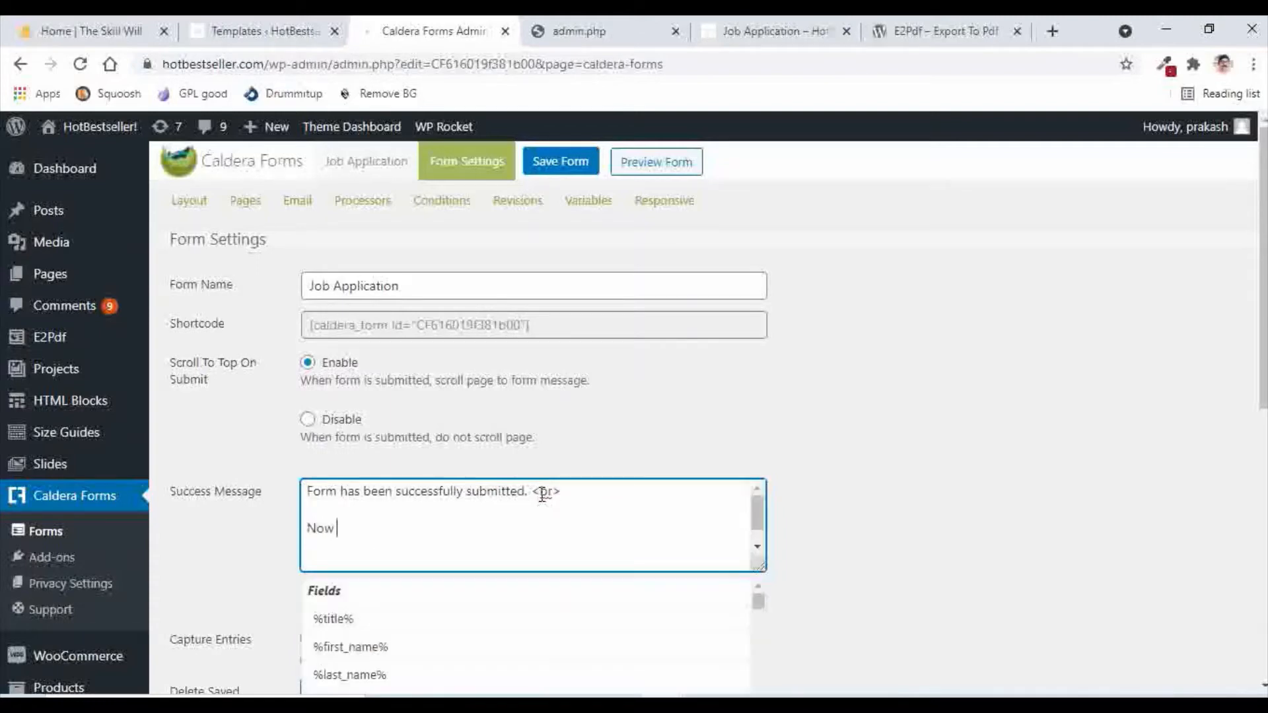
type("you can download ")
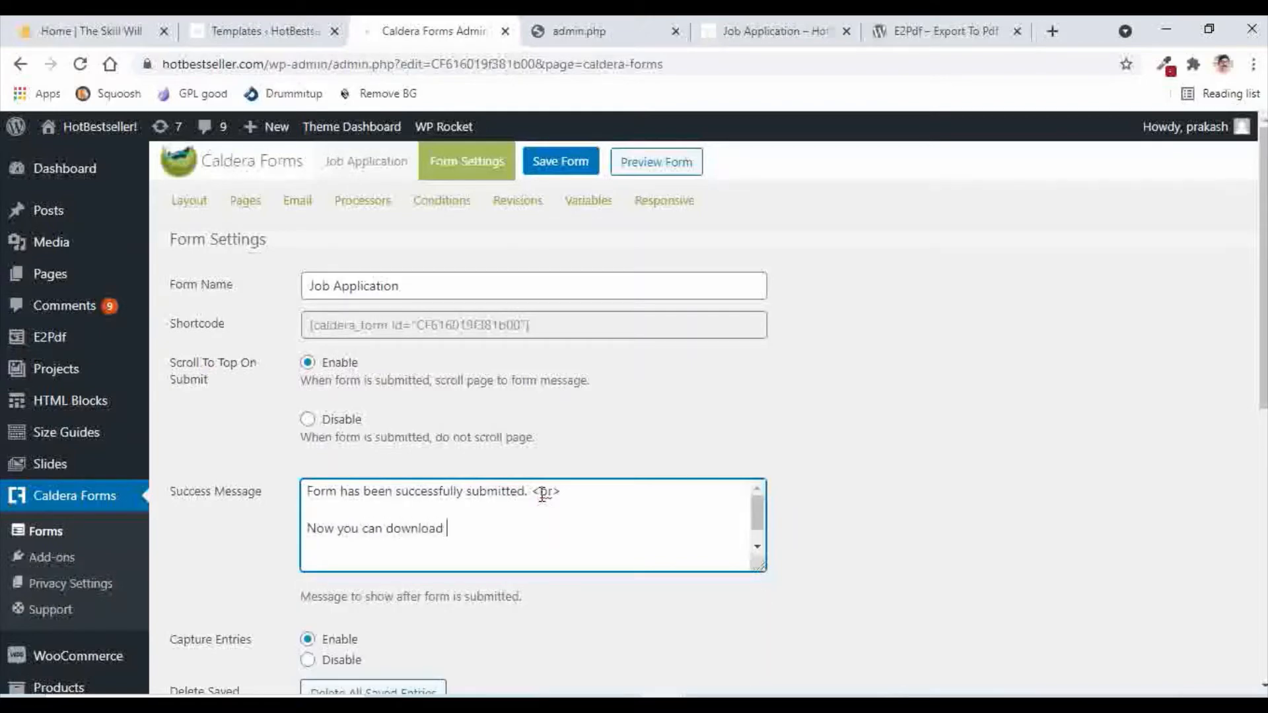
type("the submittedn")
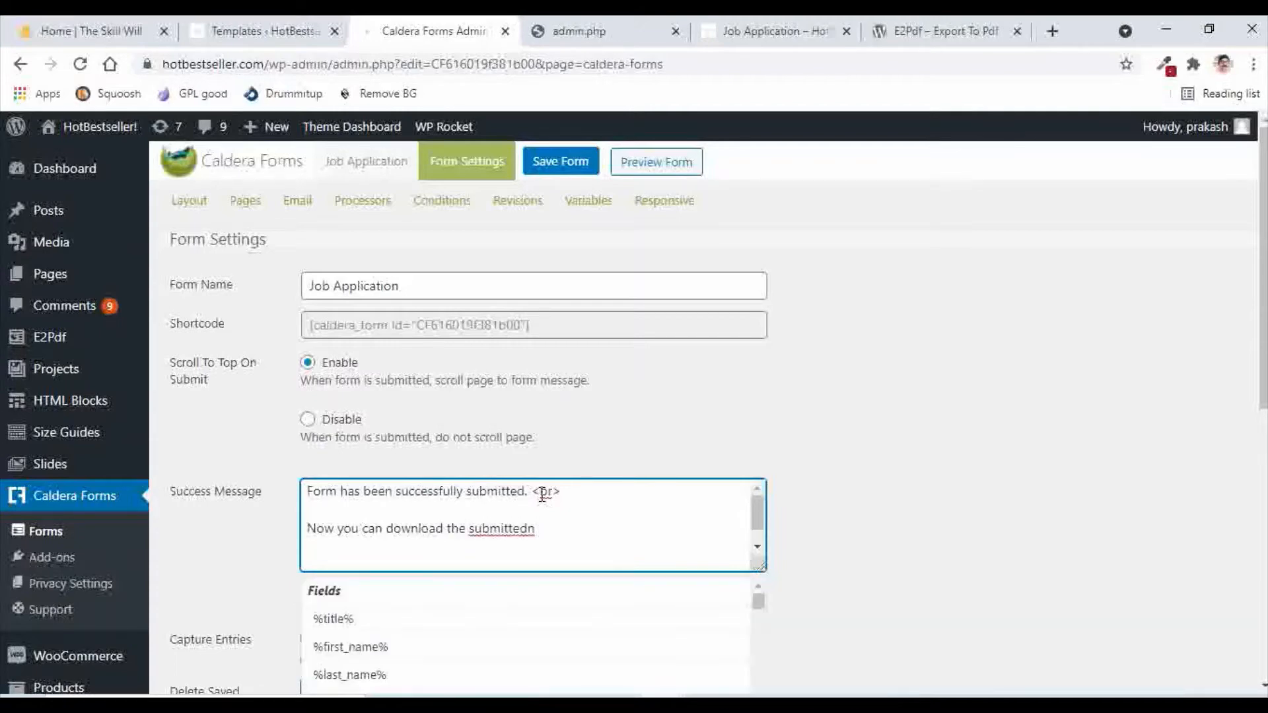
key("BackSpace")
type("for")
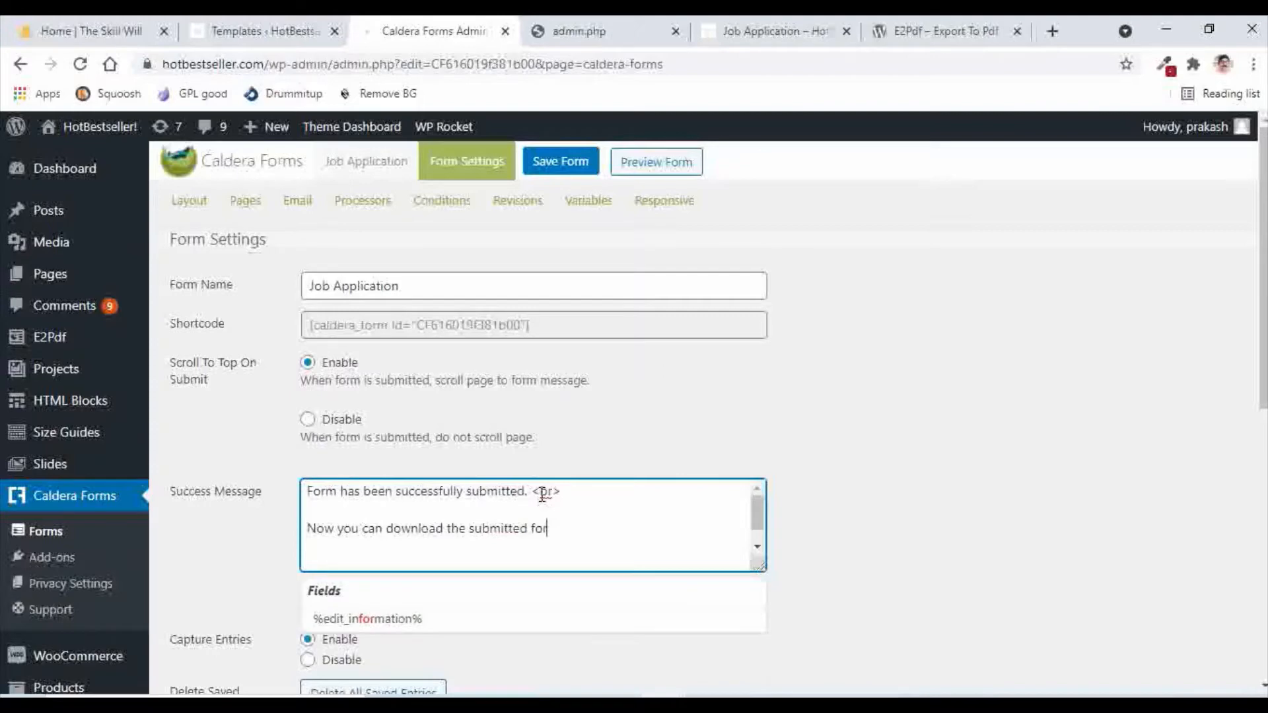
type("m ")
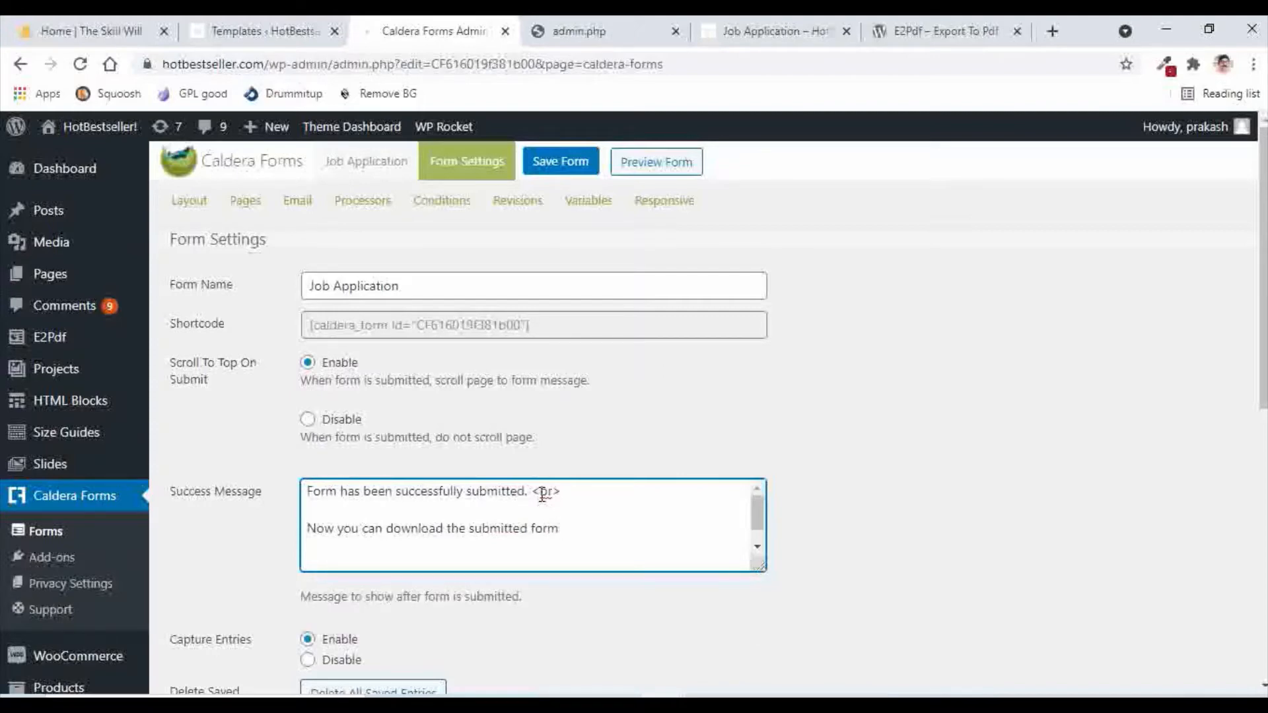
type("from below link")
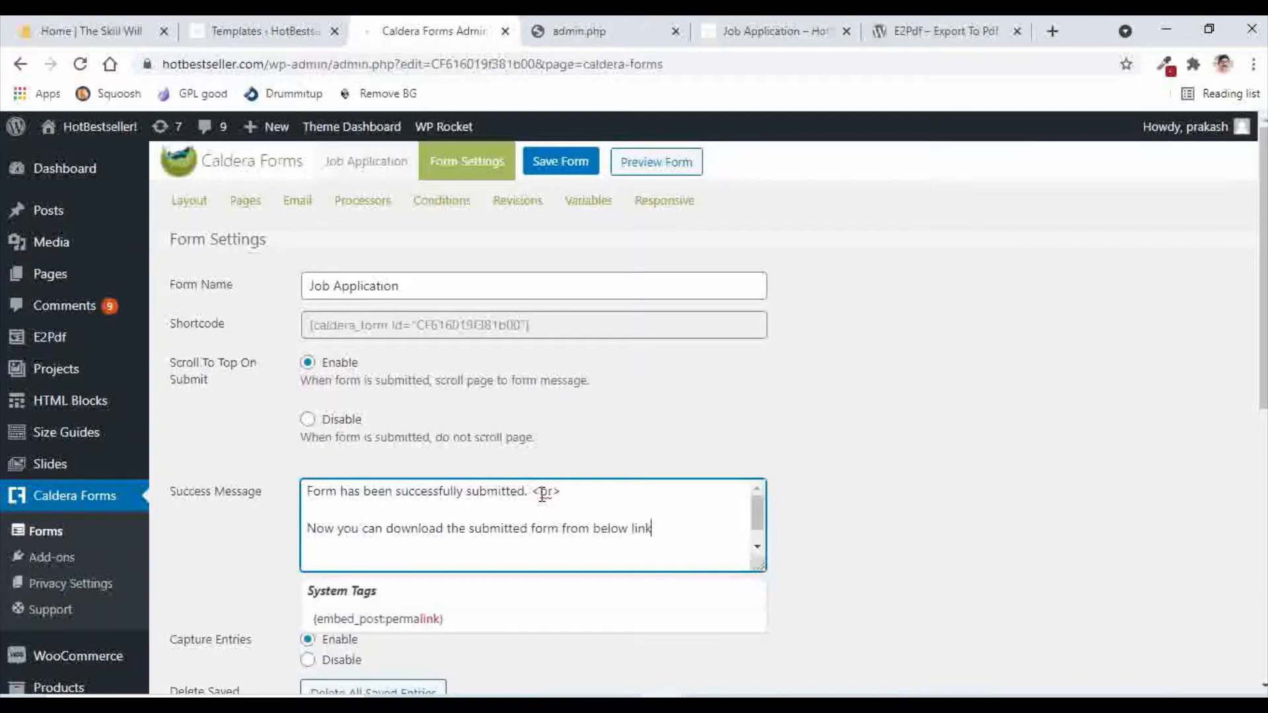
type(" <br>")
key("Return")
key("Return")
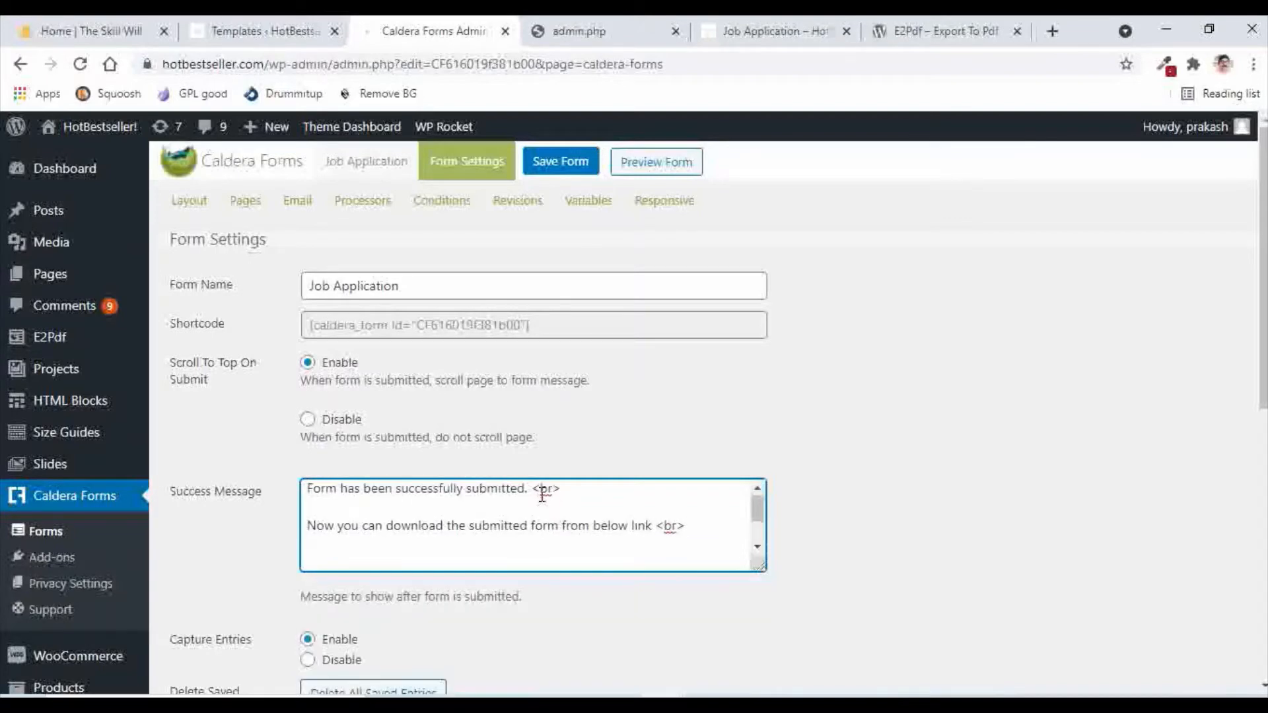
Step: Place the cursor on the blank line above "Thank you." and copy the template's [e2pdf-download id="1"] shortcode from E2Pdf
scroll(679, 453, "down", 1)
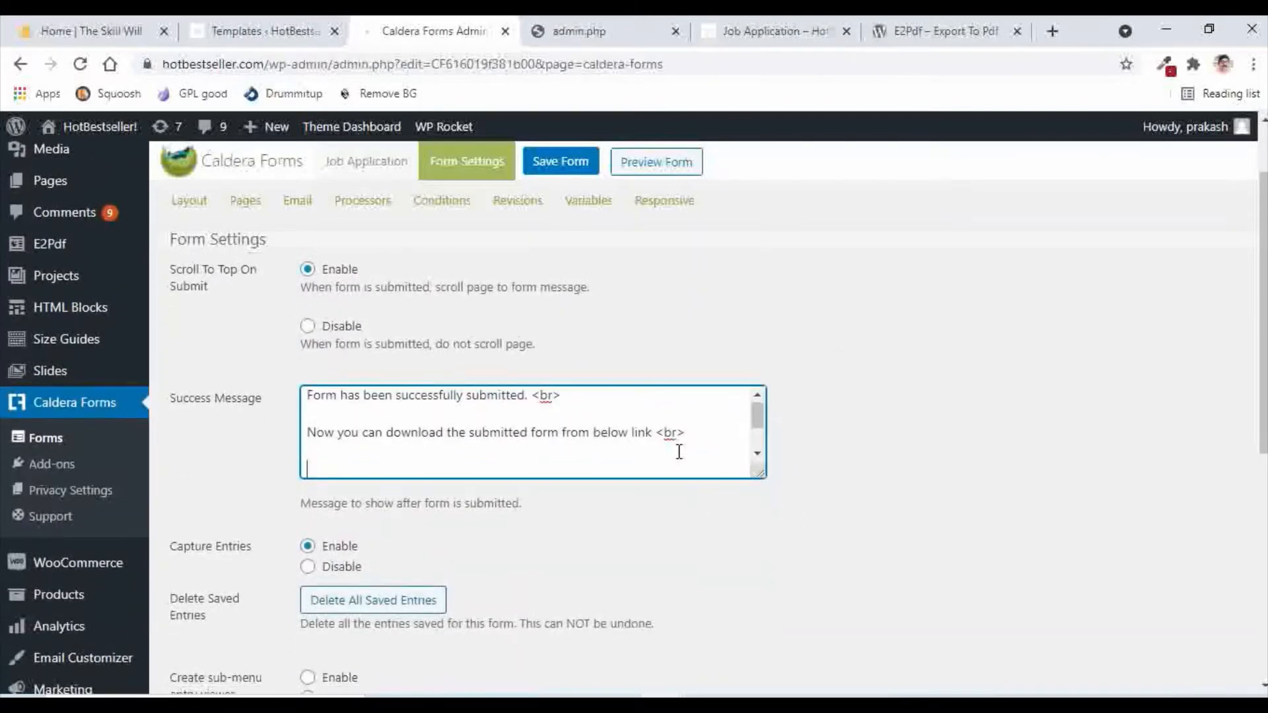
left_click(758, 455)
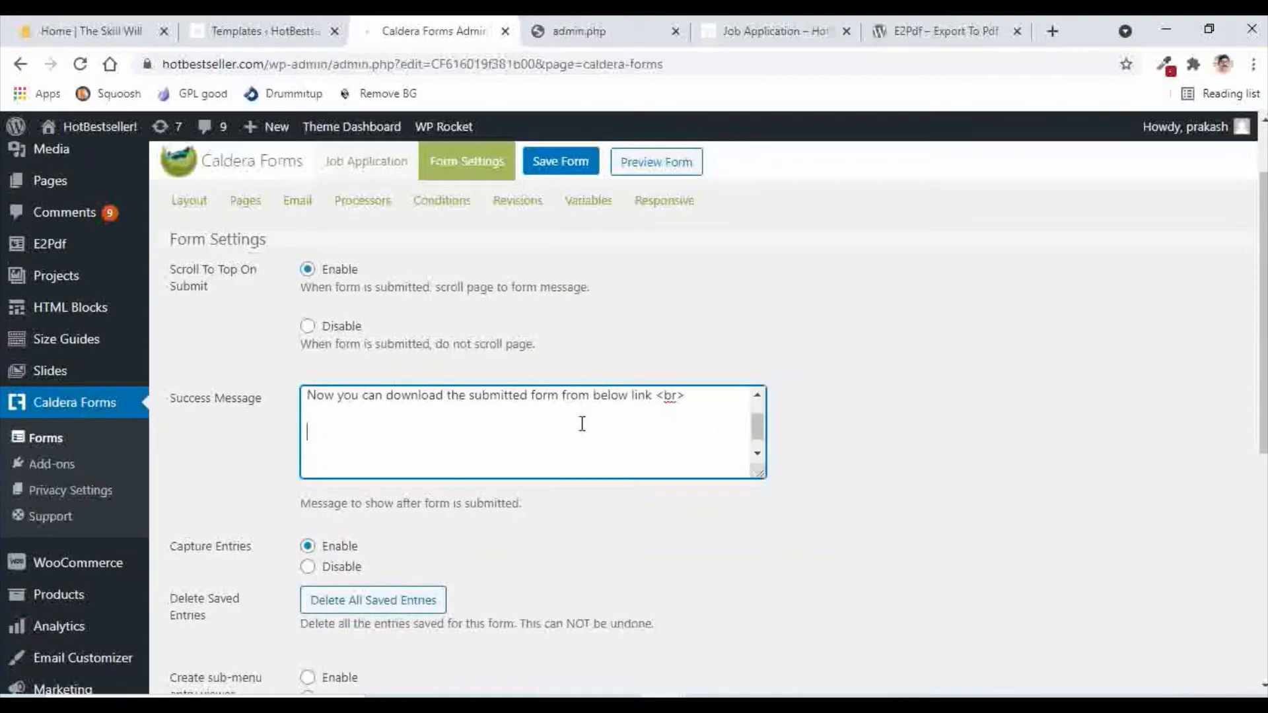
left_click(495, 437)
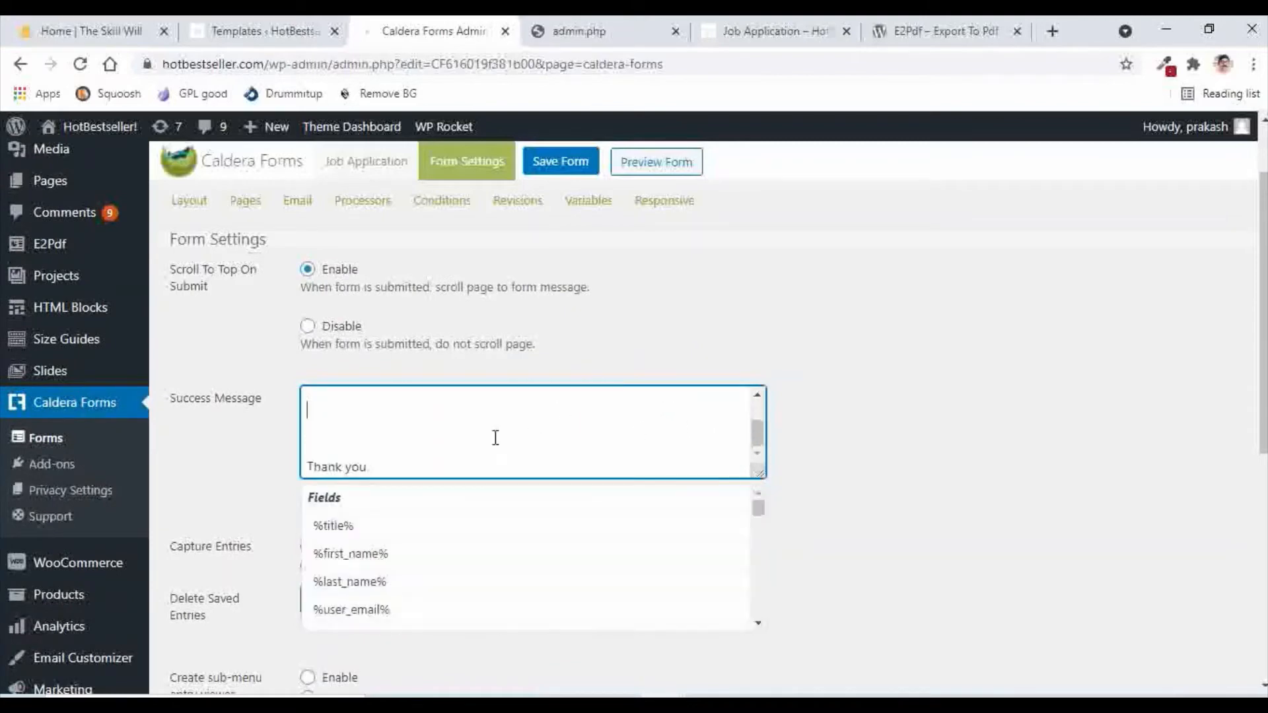
left_click(251, 31)
scroll(973, 418, "down", 2)
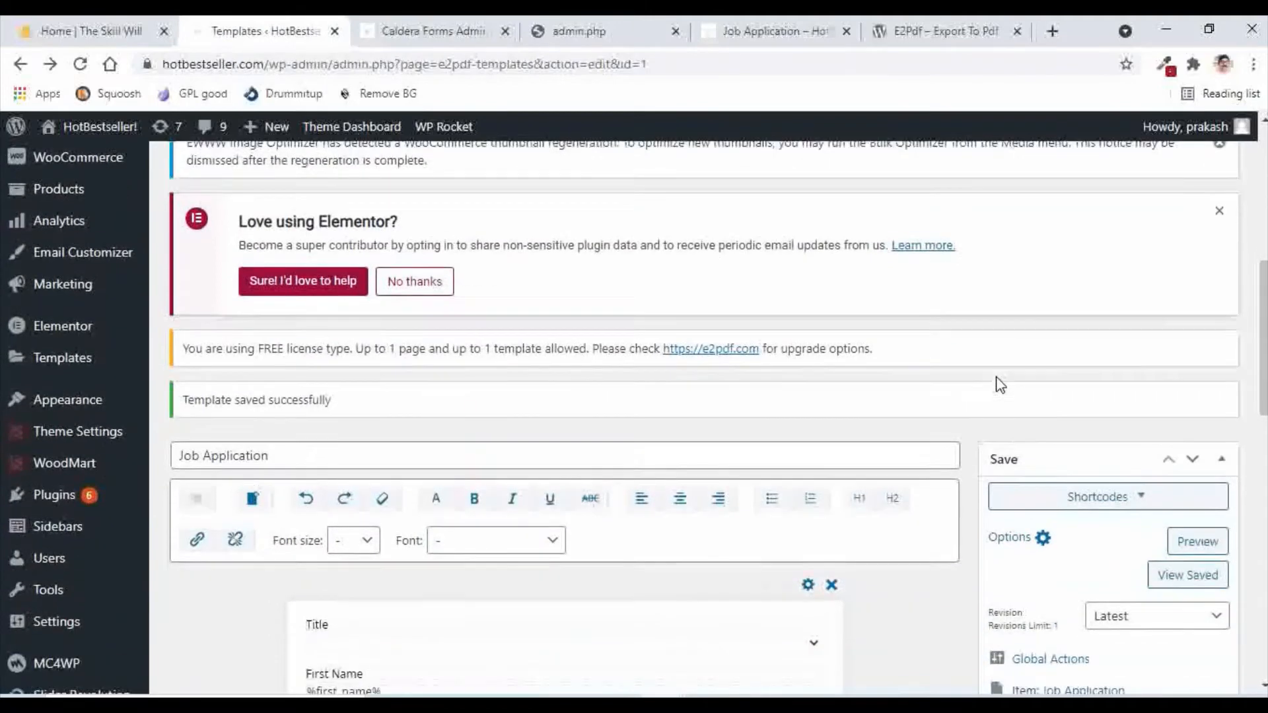
scroll(1121, 390, "down", 1)
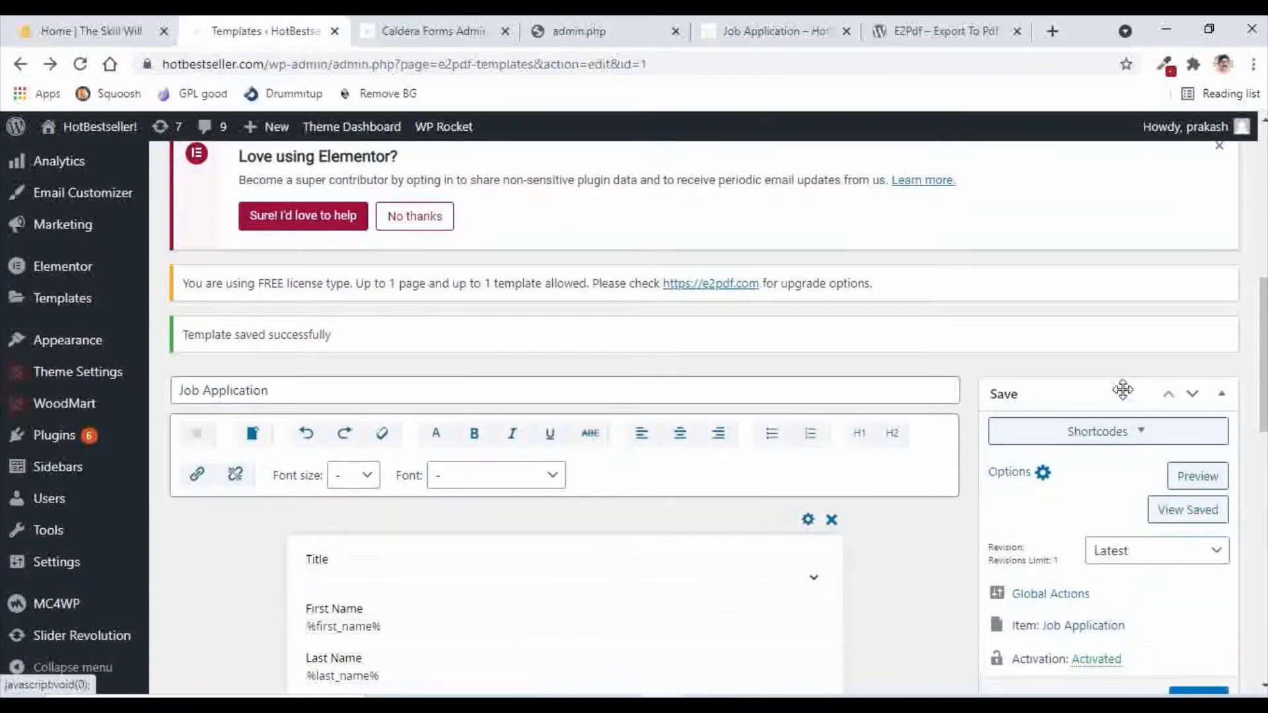
left_click(1141, 355)
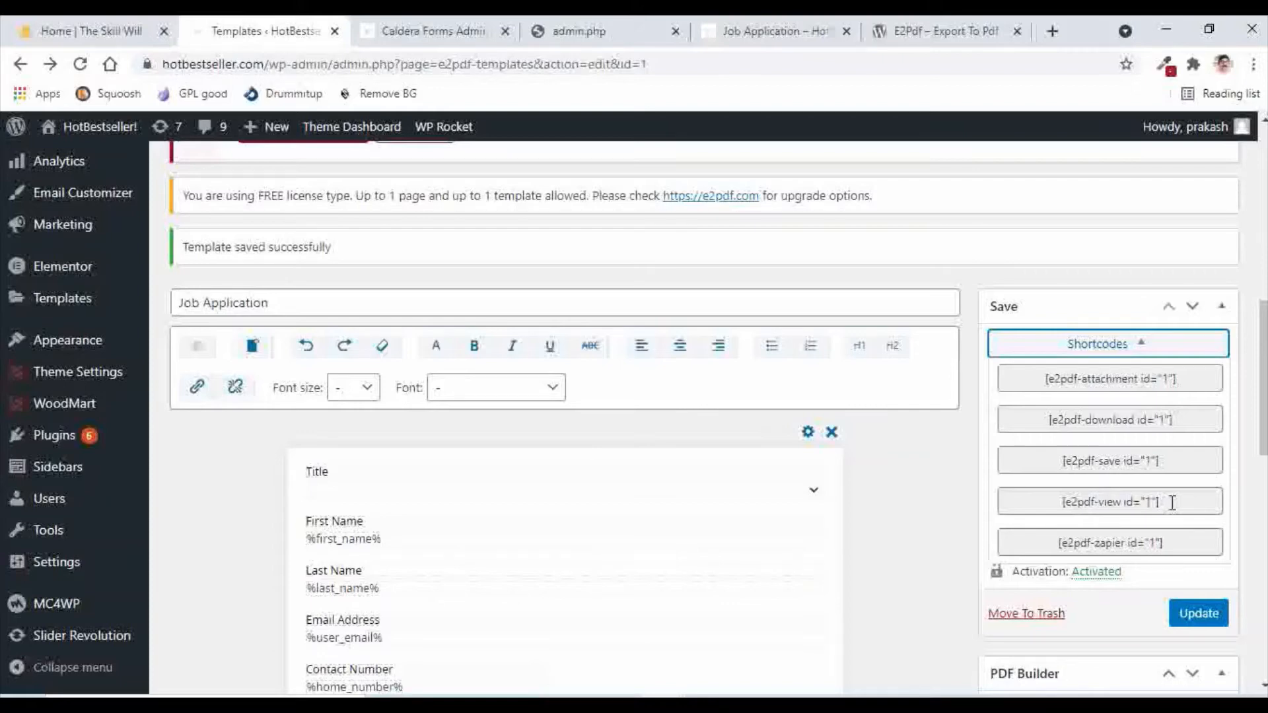
left_click_drag(1048, 420, 1175, 422)
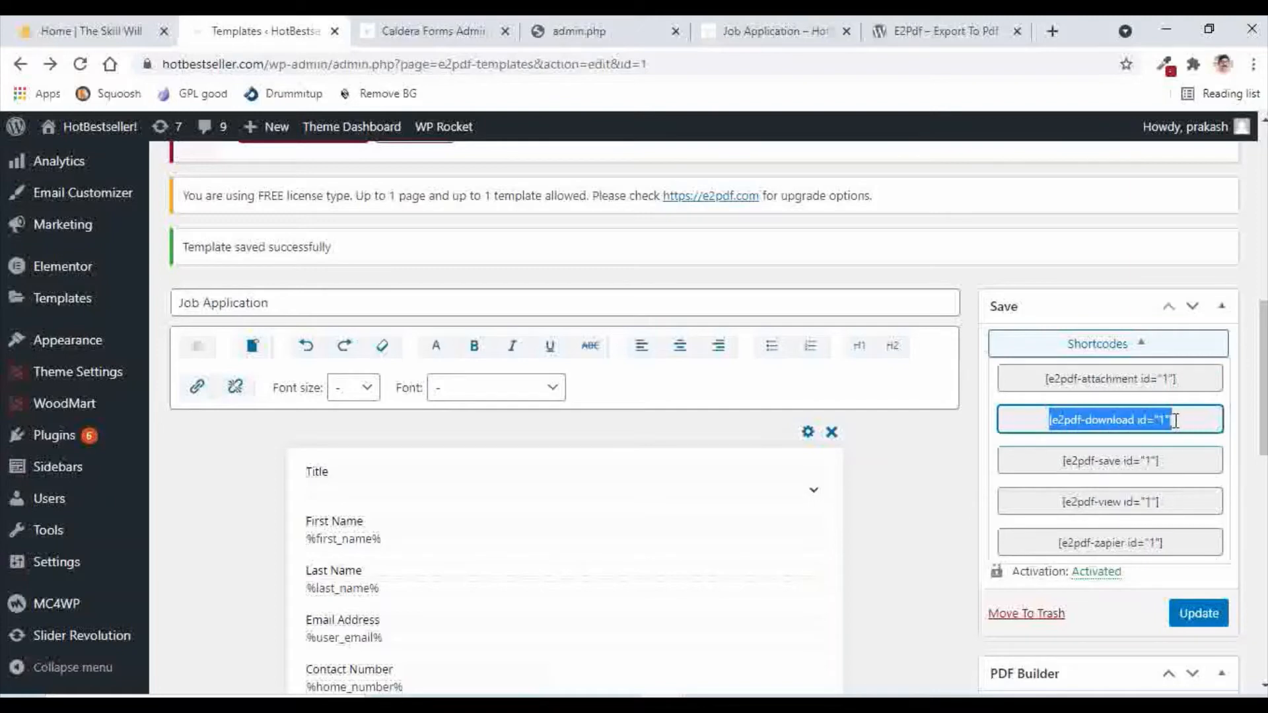
Step: Insert [e2pdf-download id="1"] <br> above "Thank you." in the Caldera Forms success message and remove the extra blank line
left_click(395, 30)
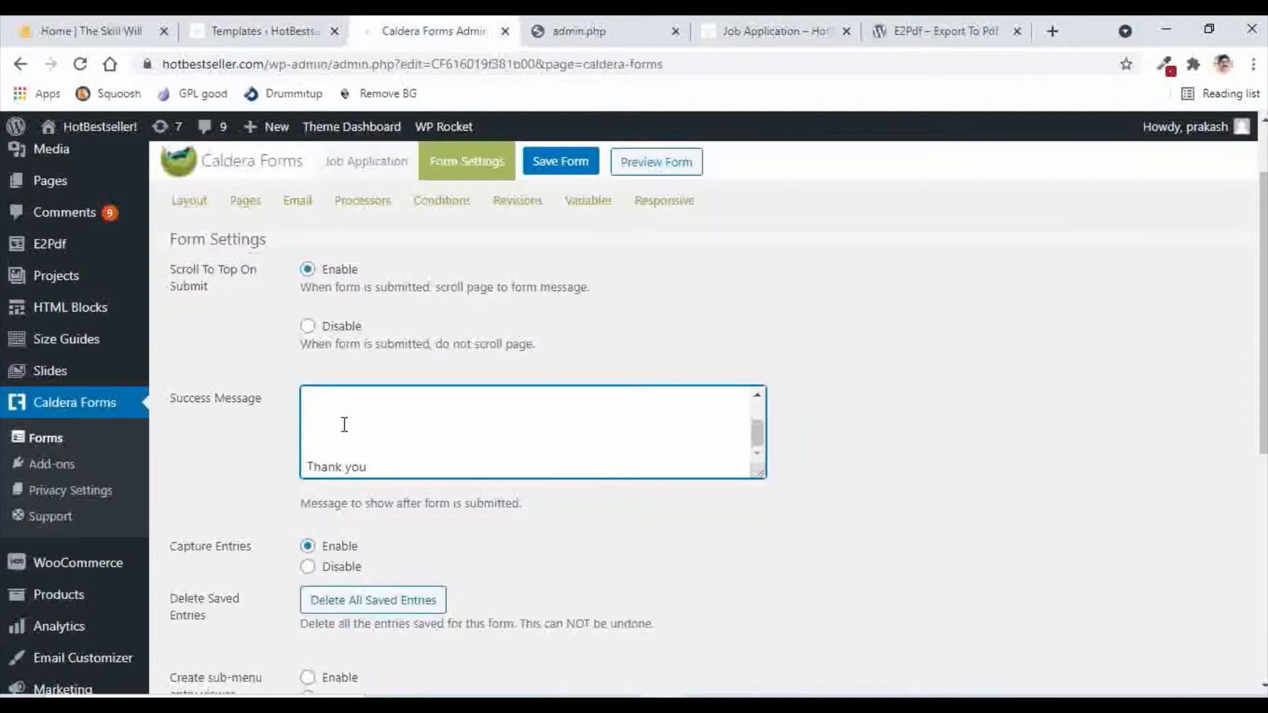
type("[e2pdf-download id=\"1\"]")
type("b")
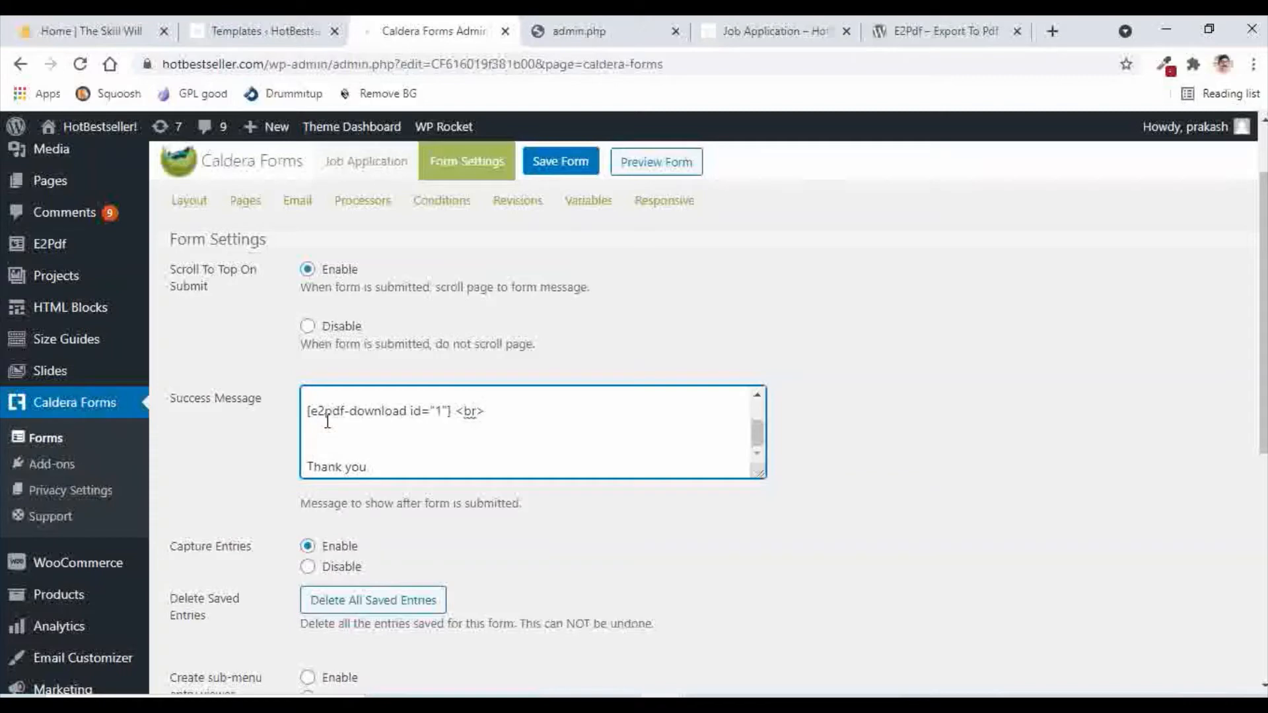
key("Delete")
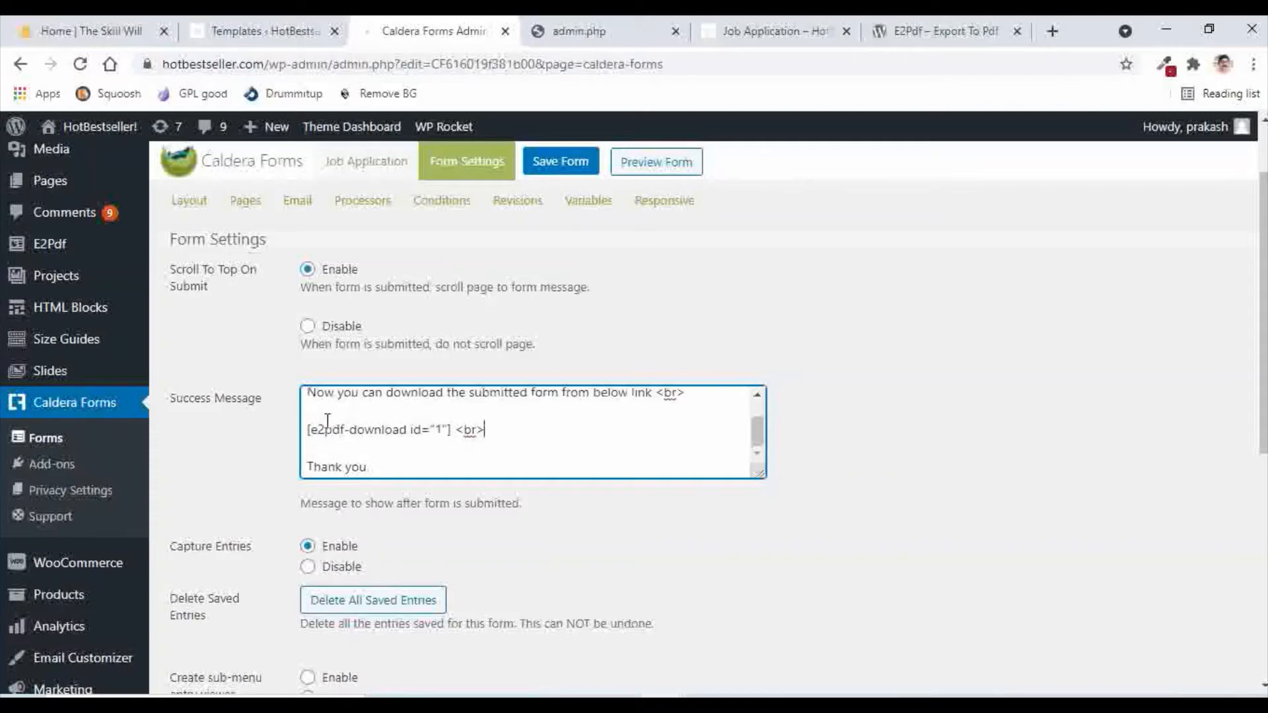
scroll(535, 429, "up", 3)
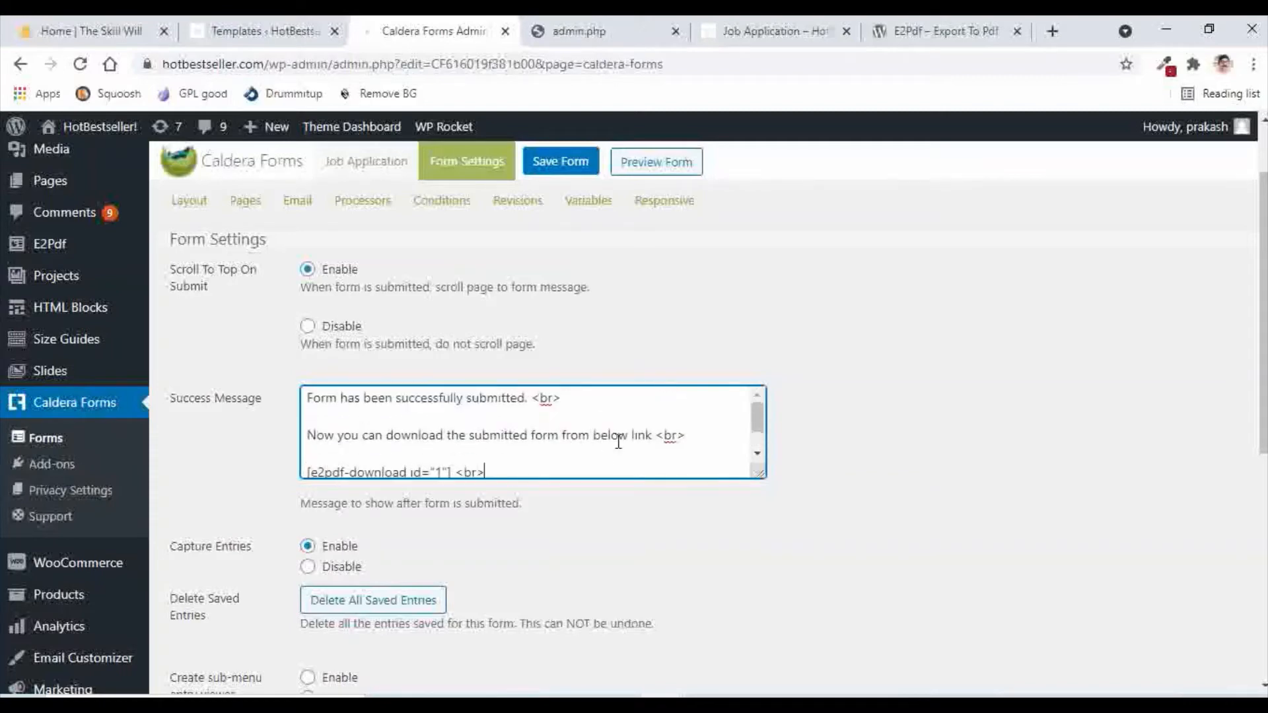
scroll(617, 439, "down", 2)
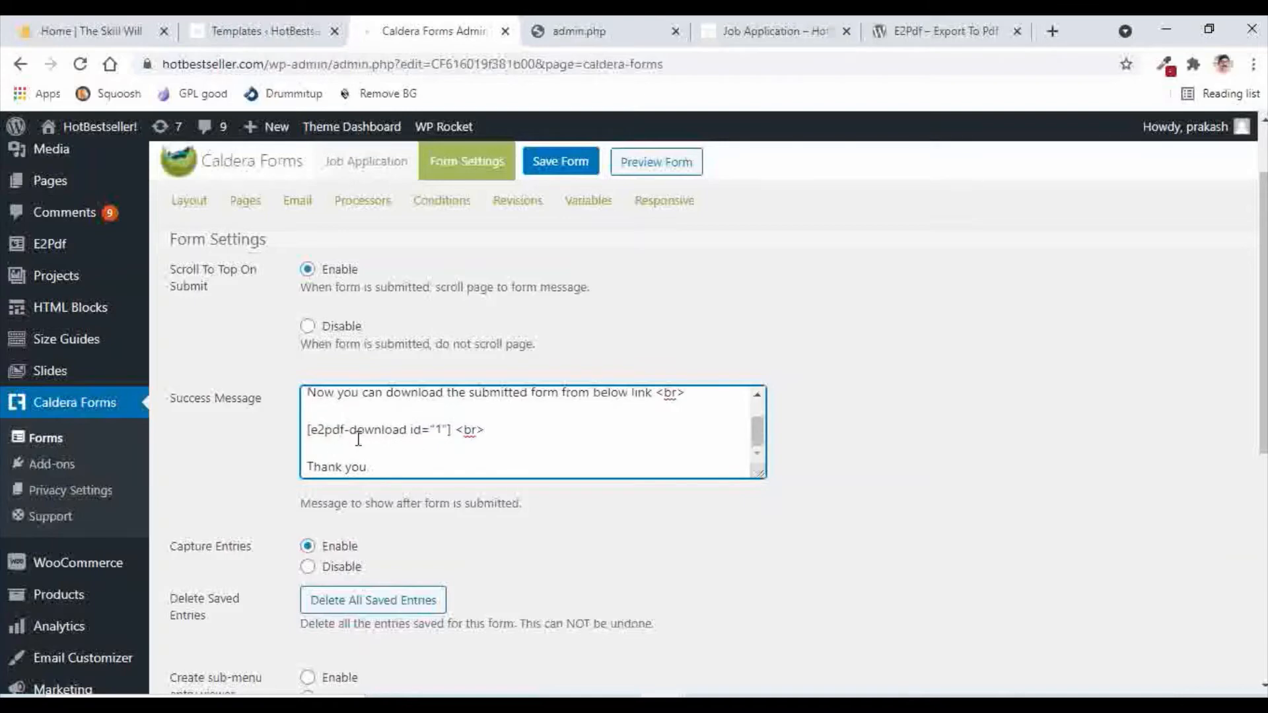
scroll(605, 500, "down", 2)
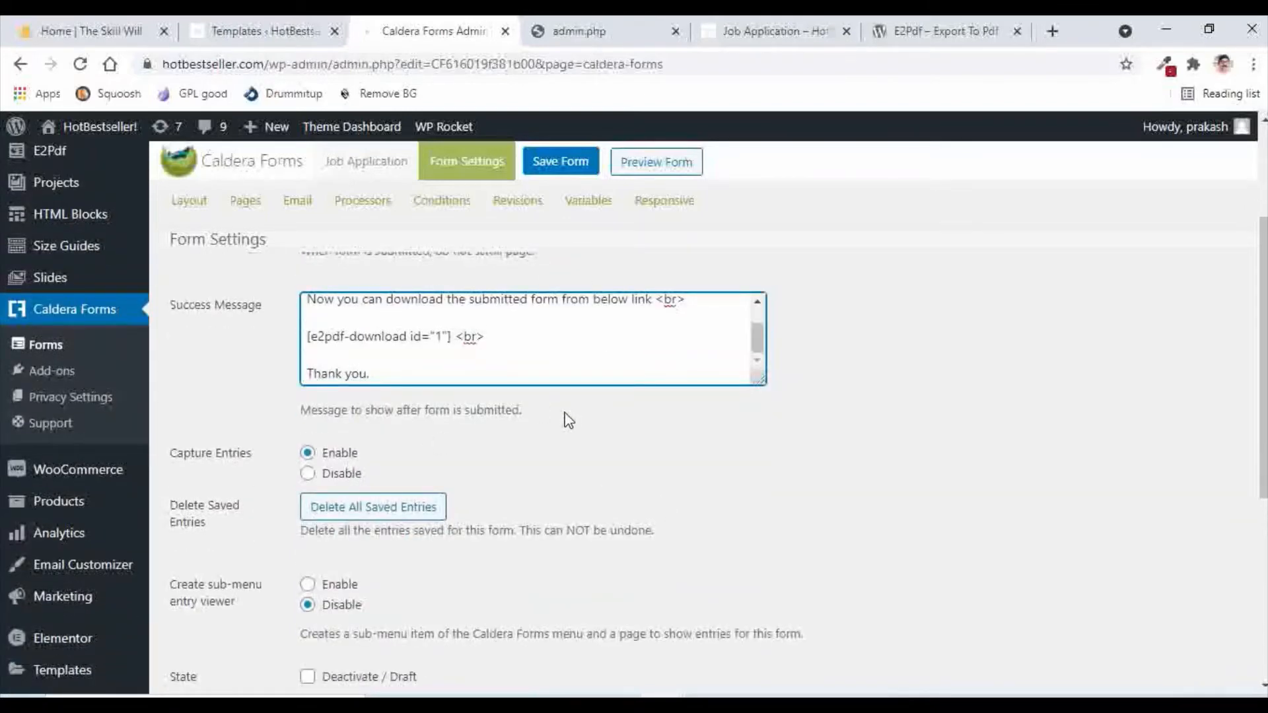
Step: Save the Job Application form and copy its shortcode from the form settings
left_click(556, 165)
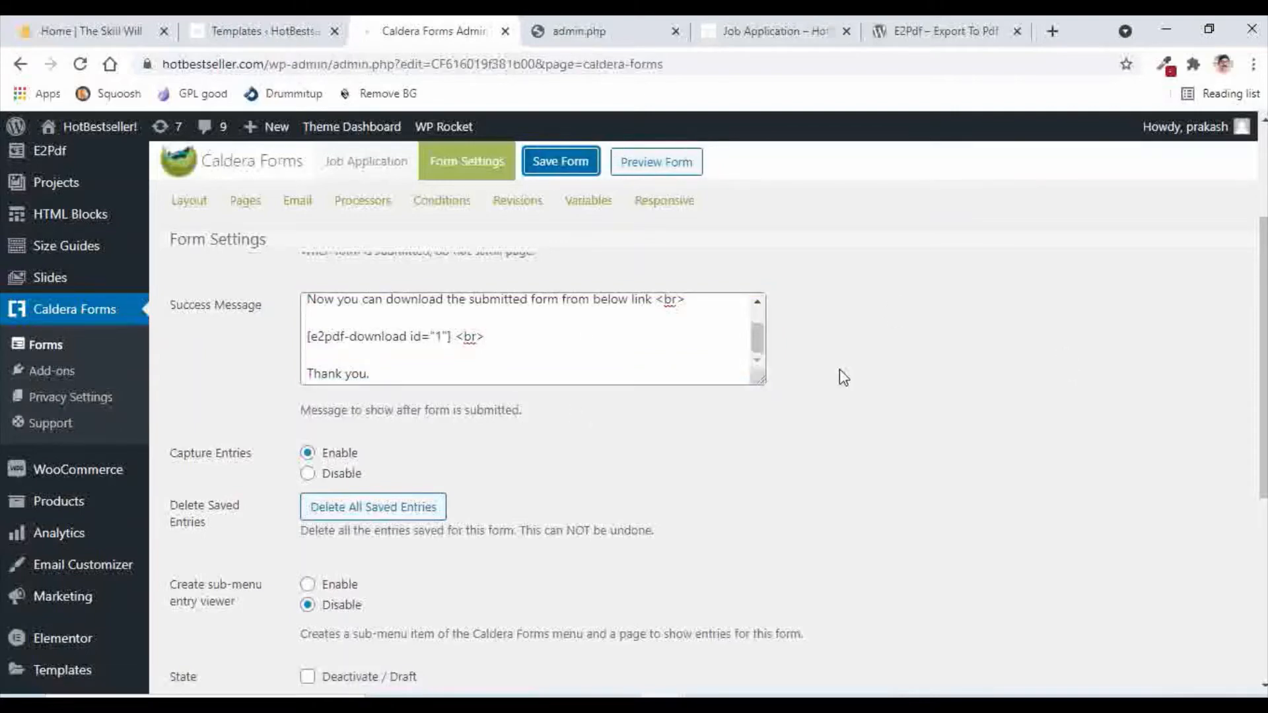
scroll(844, 377, "up", 4)
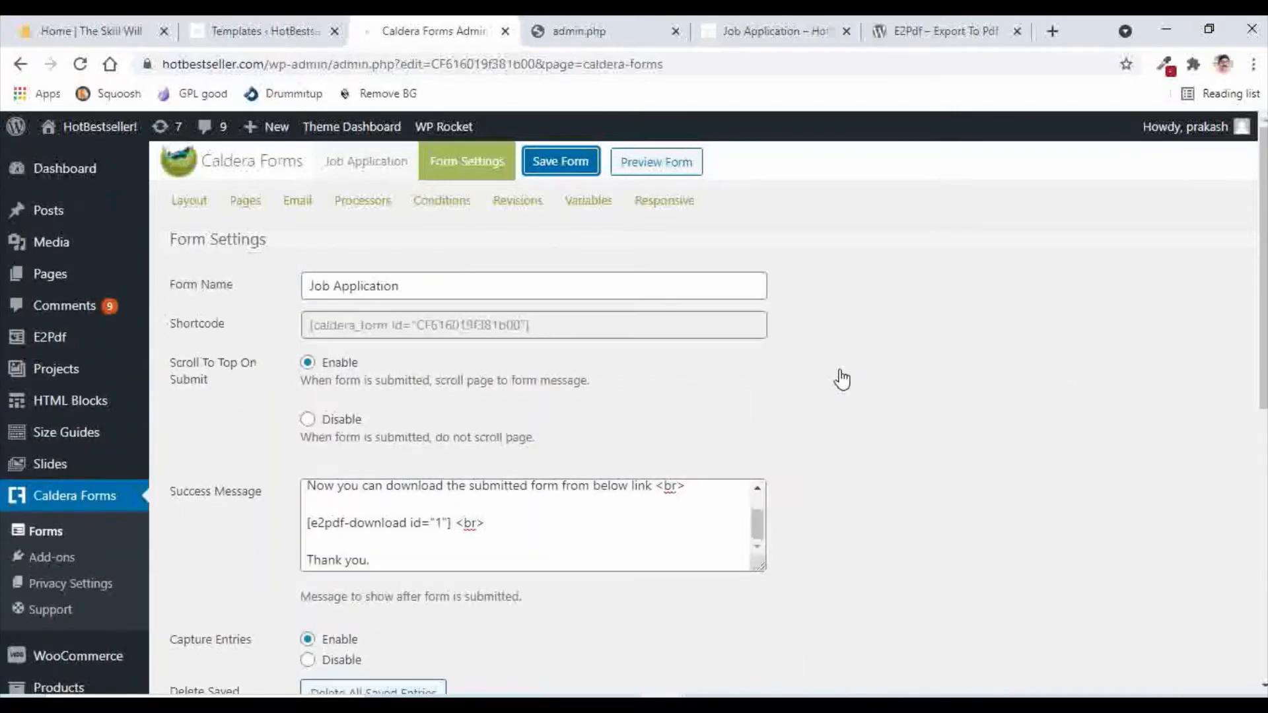
left_click_drag(538, 326, 308, 323)
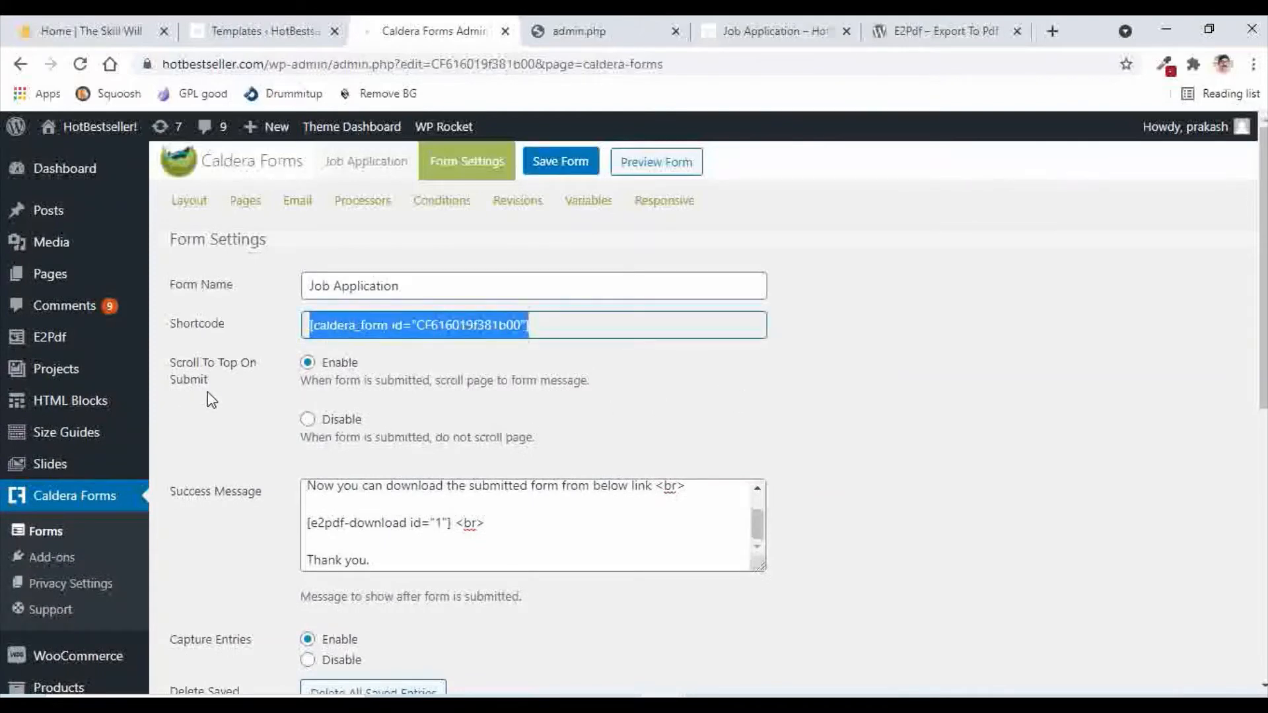
Step: Create a new page in a separate browser tab, title it "Job Application" and publish it
mouse_move(50, 273)
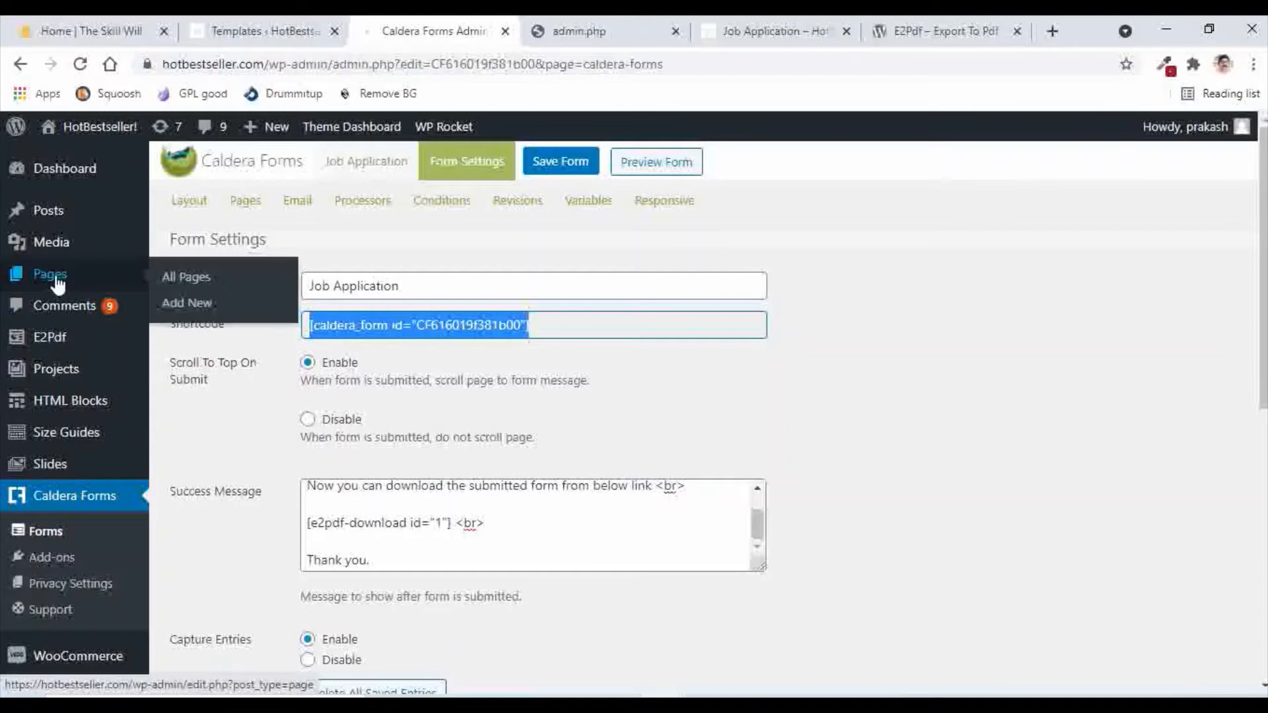
right_click(175, 306)
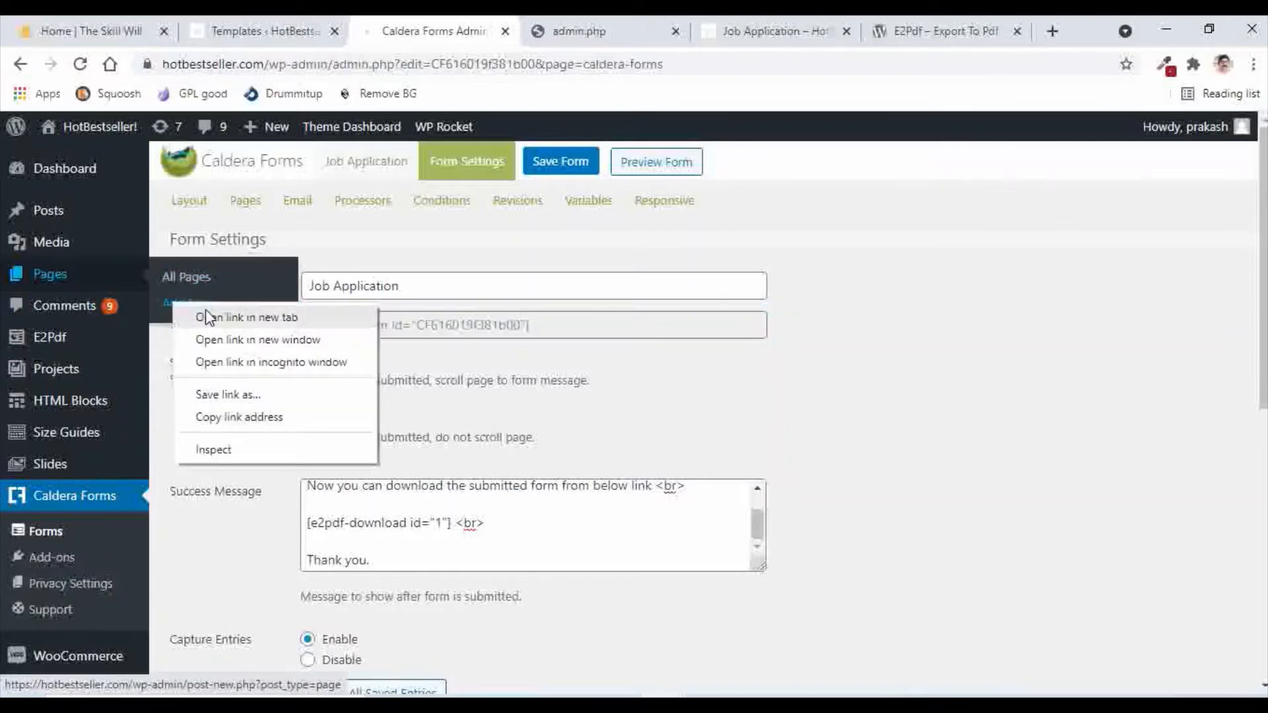
left_click(231, 317)
left_click(532, 31)
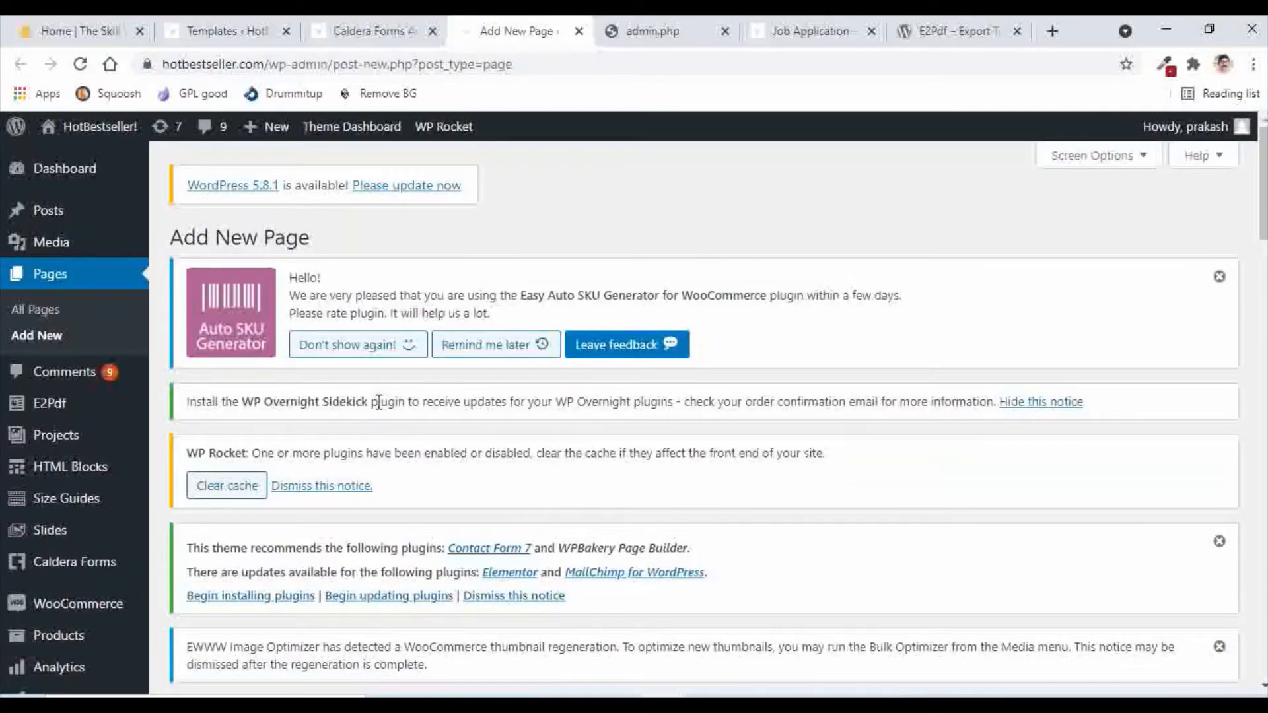
type("Job Application")
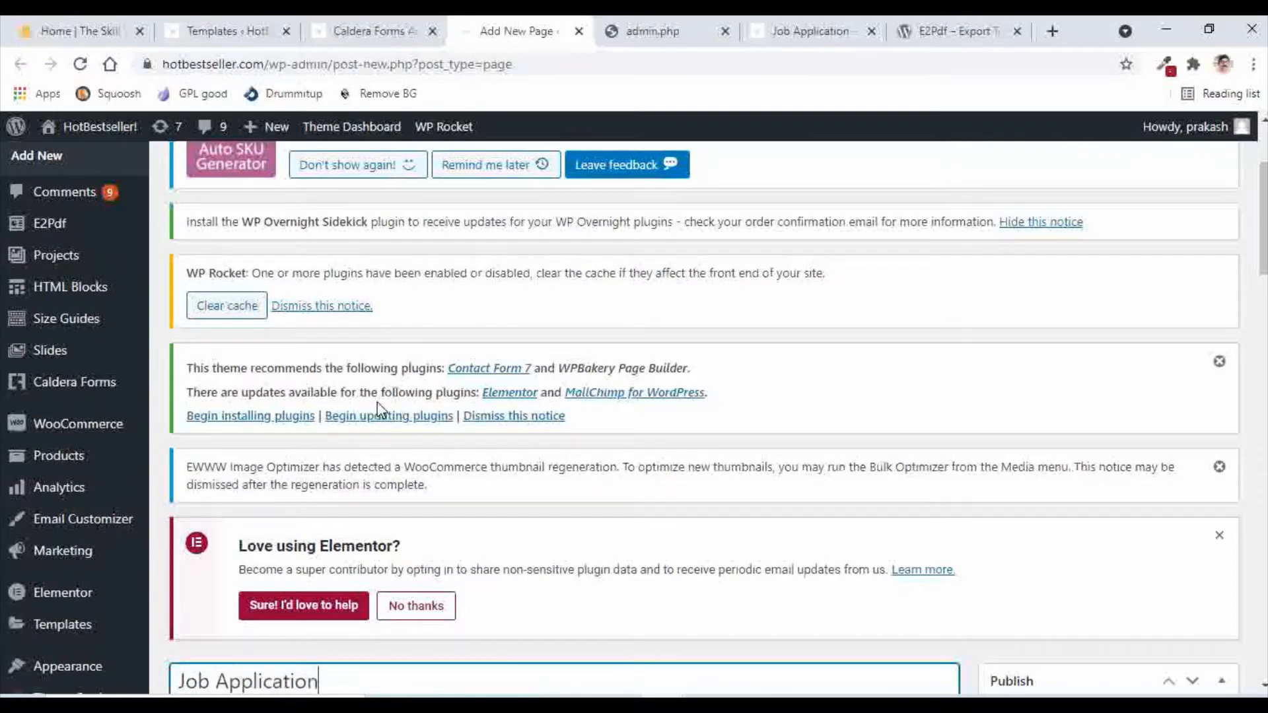
scroll(438, 401, "down", 4)
scroll(1181, 585, "down", 1)
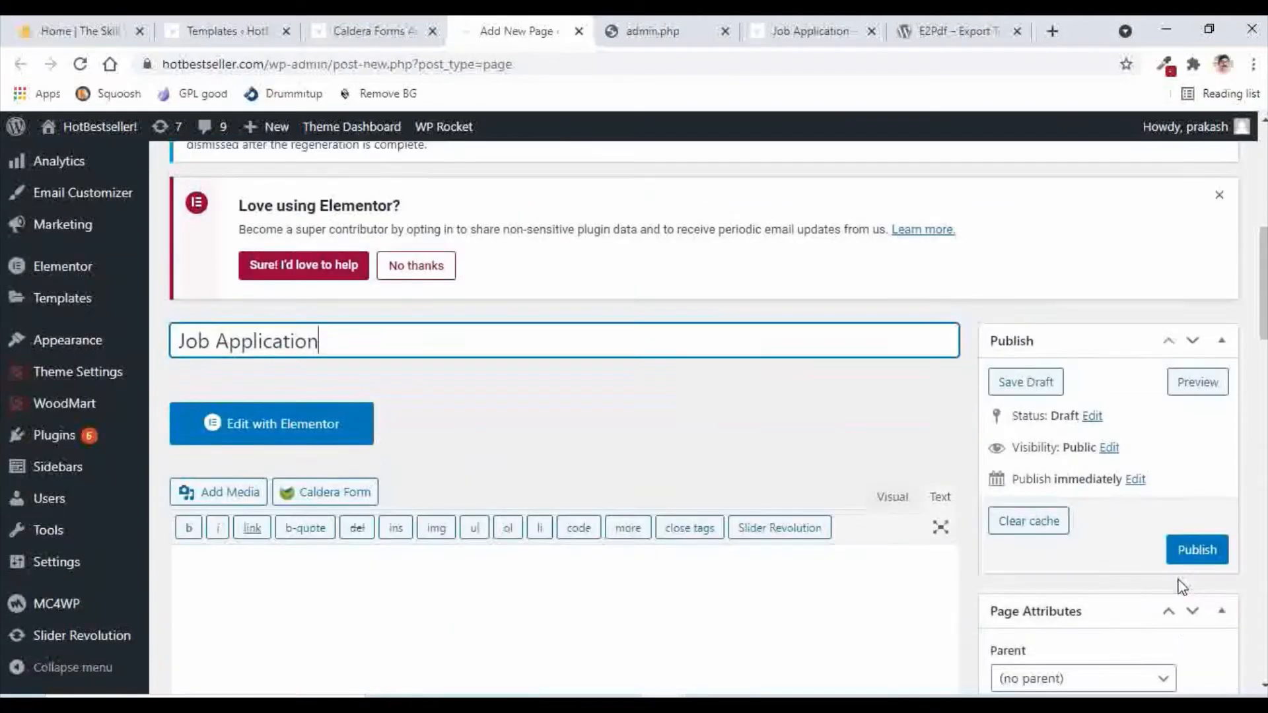
left_click(1197, 518)
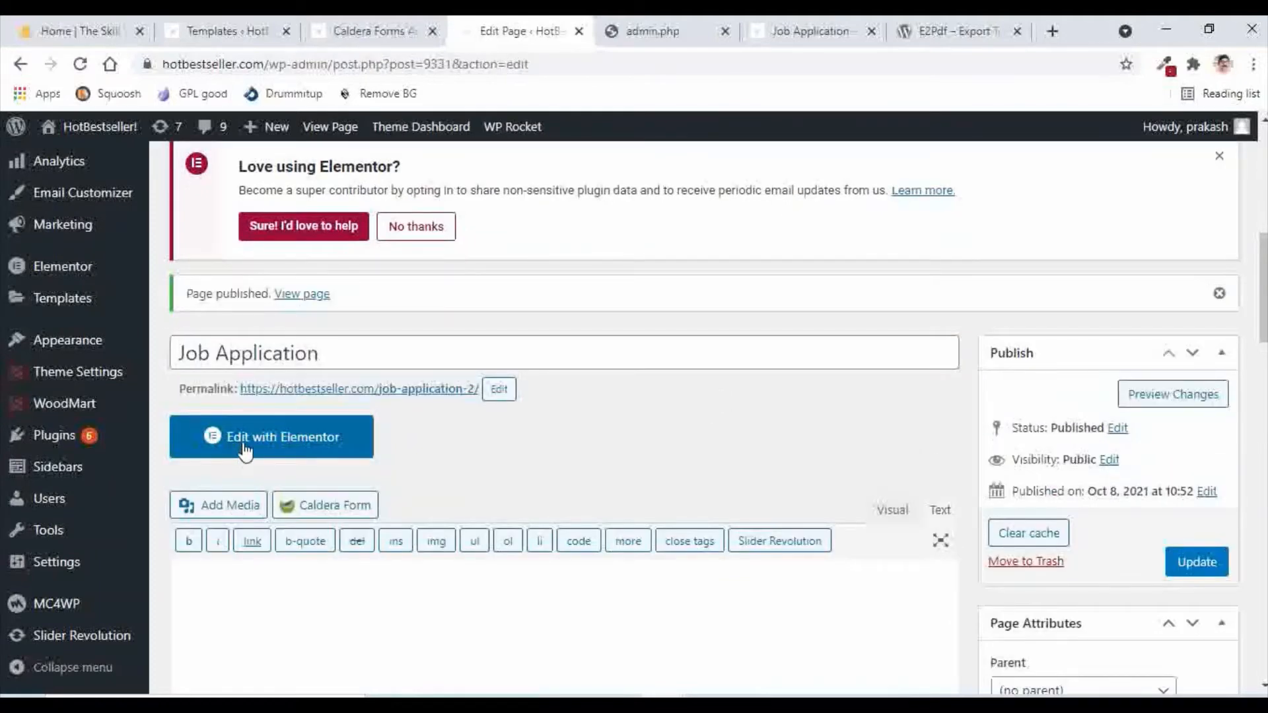
Step: Edit the Job Application page with Elementor and add a Shortcode widget to the empty section
left_click(246, 451)
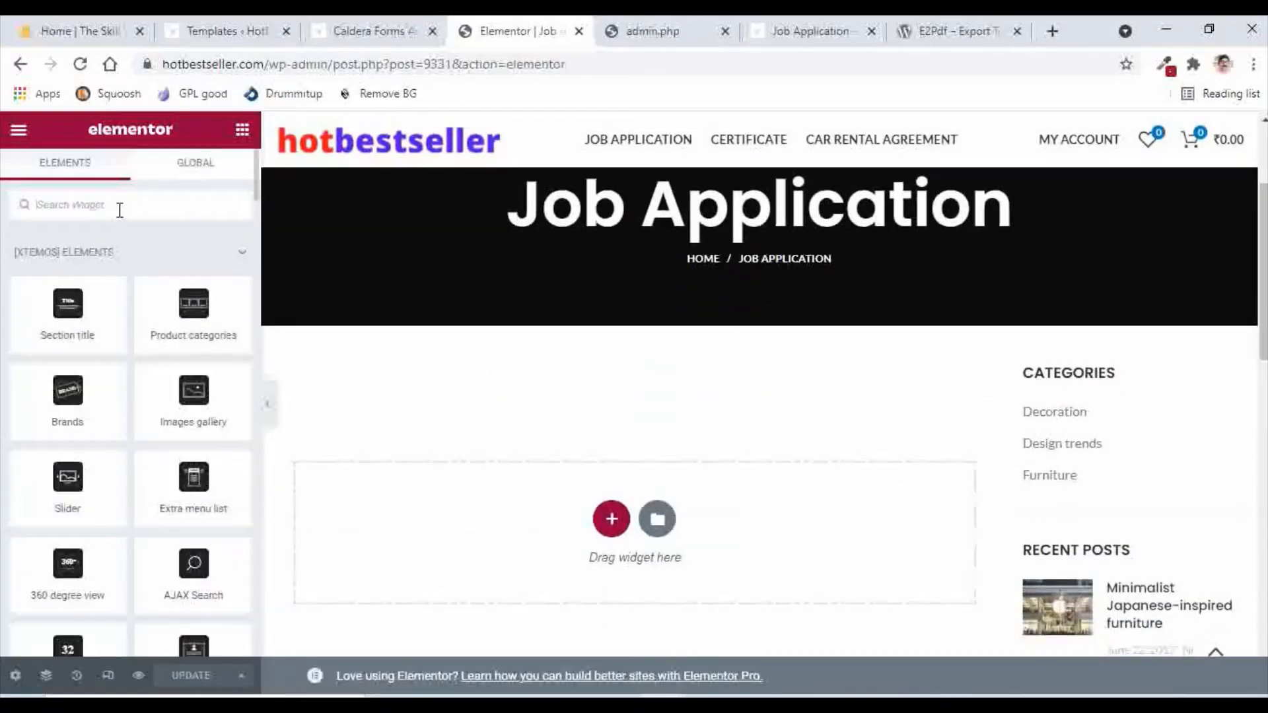
type("short")
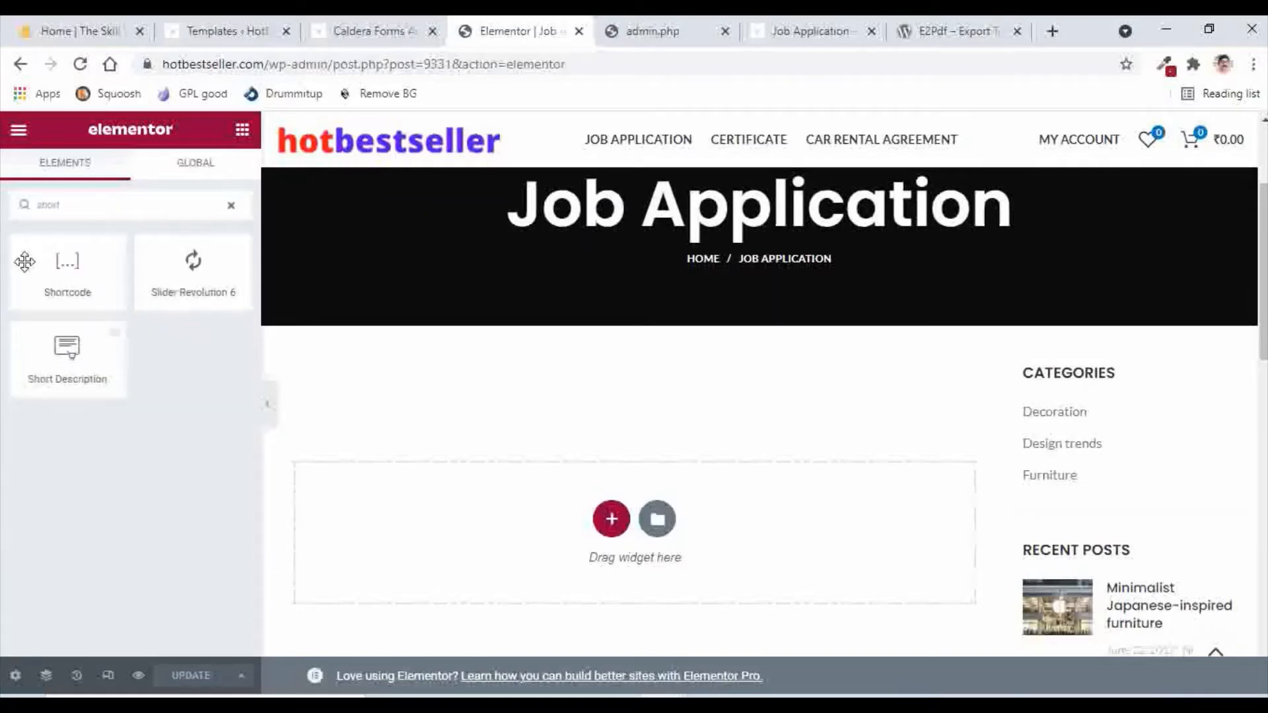
left_click_drag(25, 262, 612, 522)
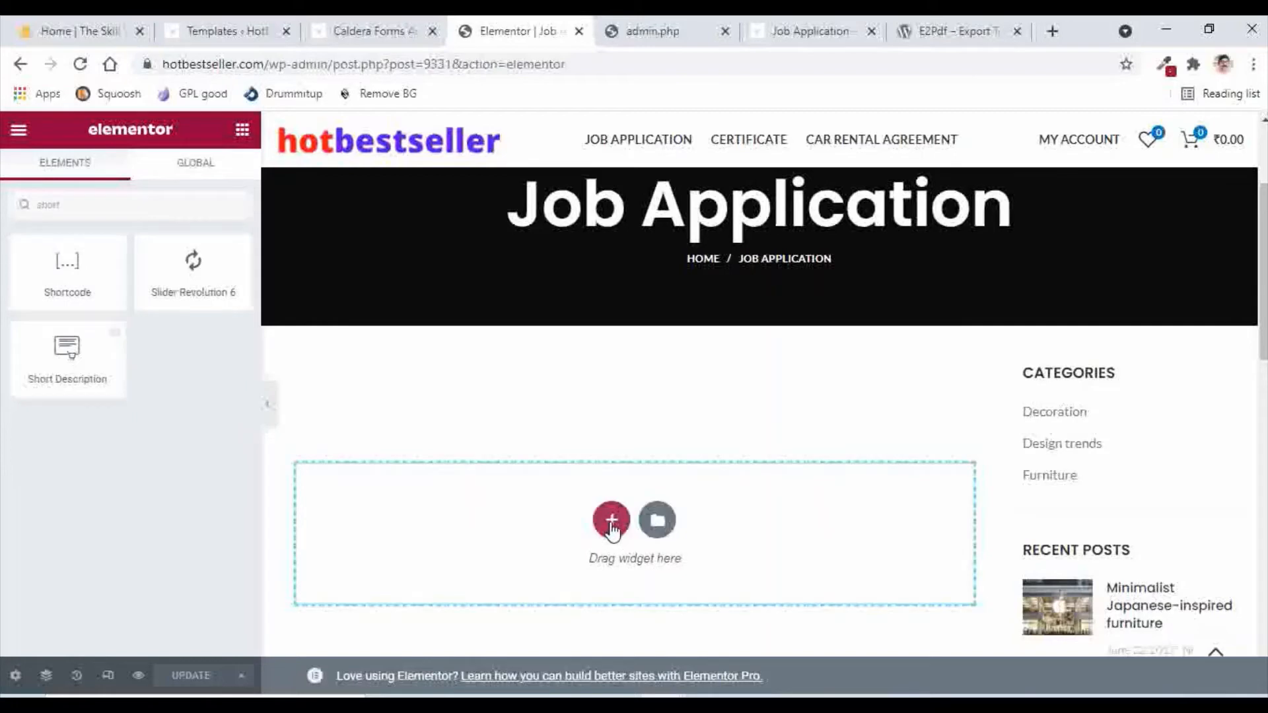
Step: Insert [caldera_form id="CF616019f381b00"] into the Shortcode widget and update the page
left_click(153, 343)
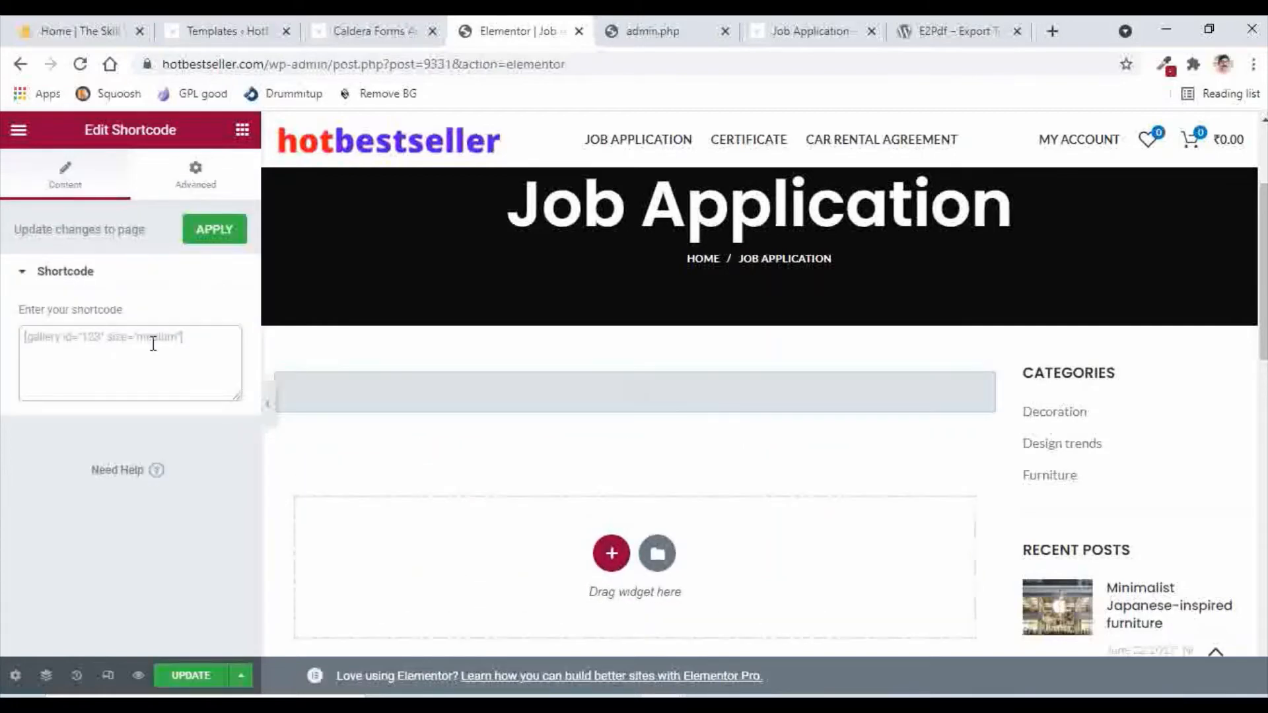
type("[caldera_form id='CF616019f381b00']")
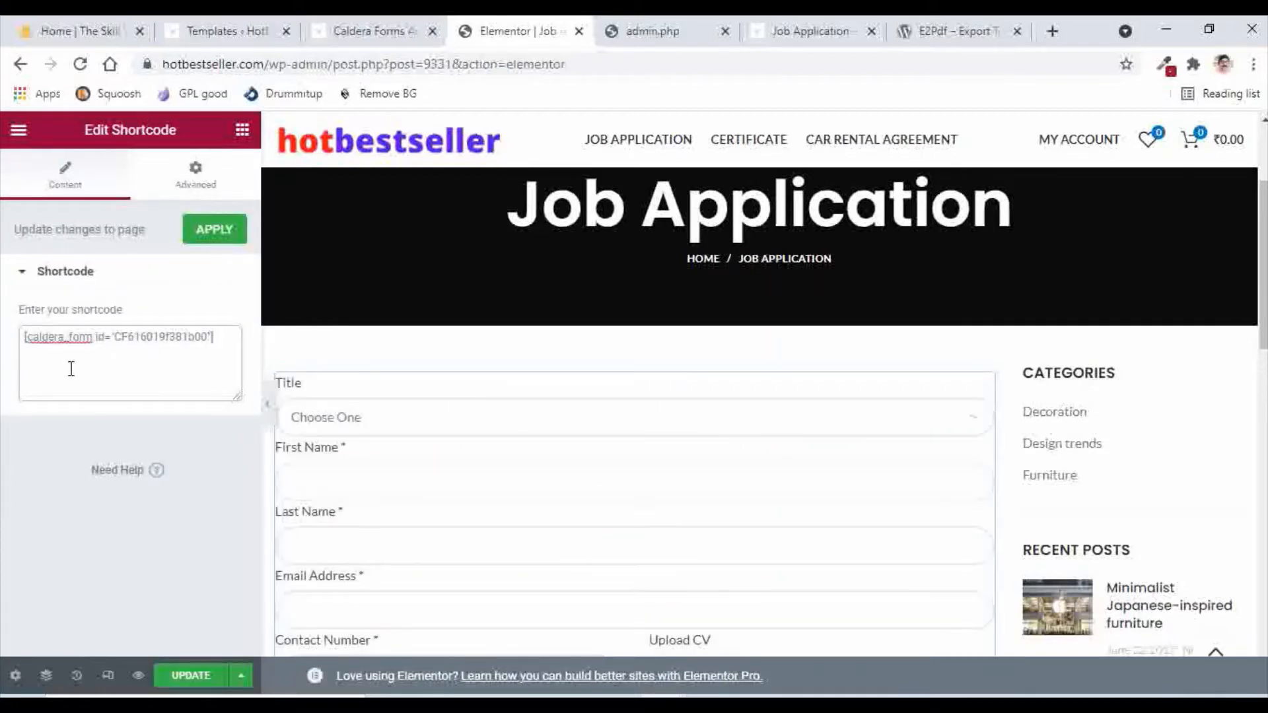
scroll(694, 396, "down", 3)
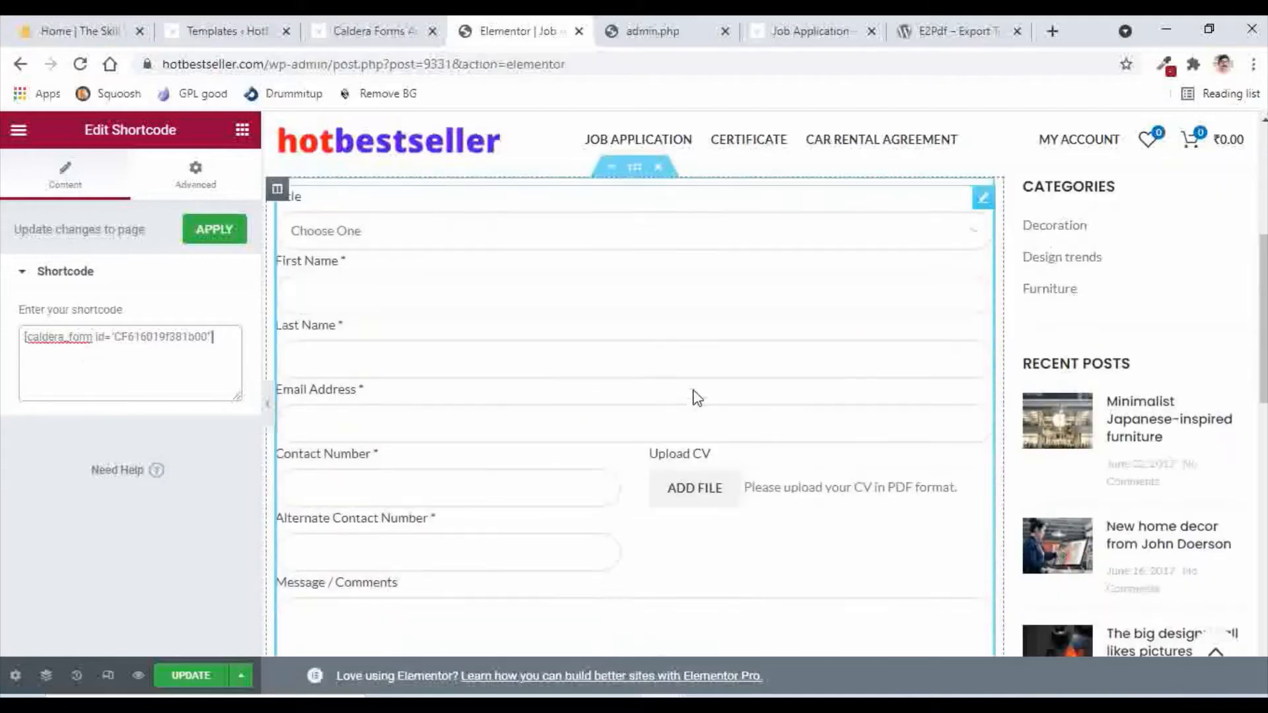
left_click(198, 676)
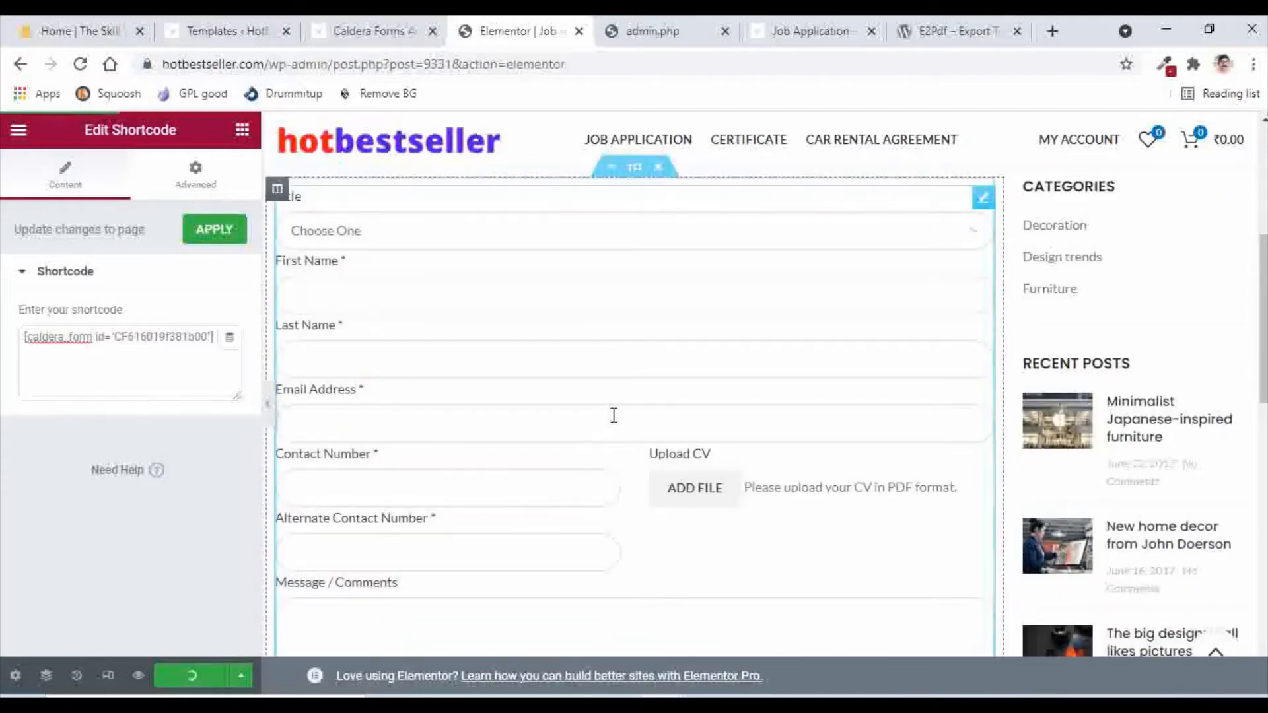
Step: Examine the embedded form on the page with the Elementor editing panel hidden, and restore the panel
scroll(614, 415, "up", 3)
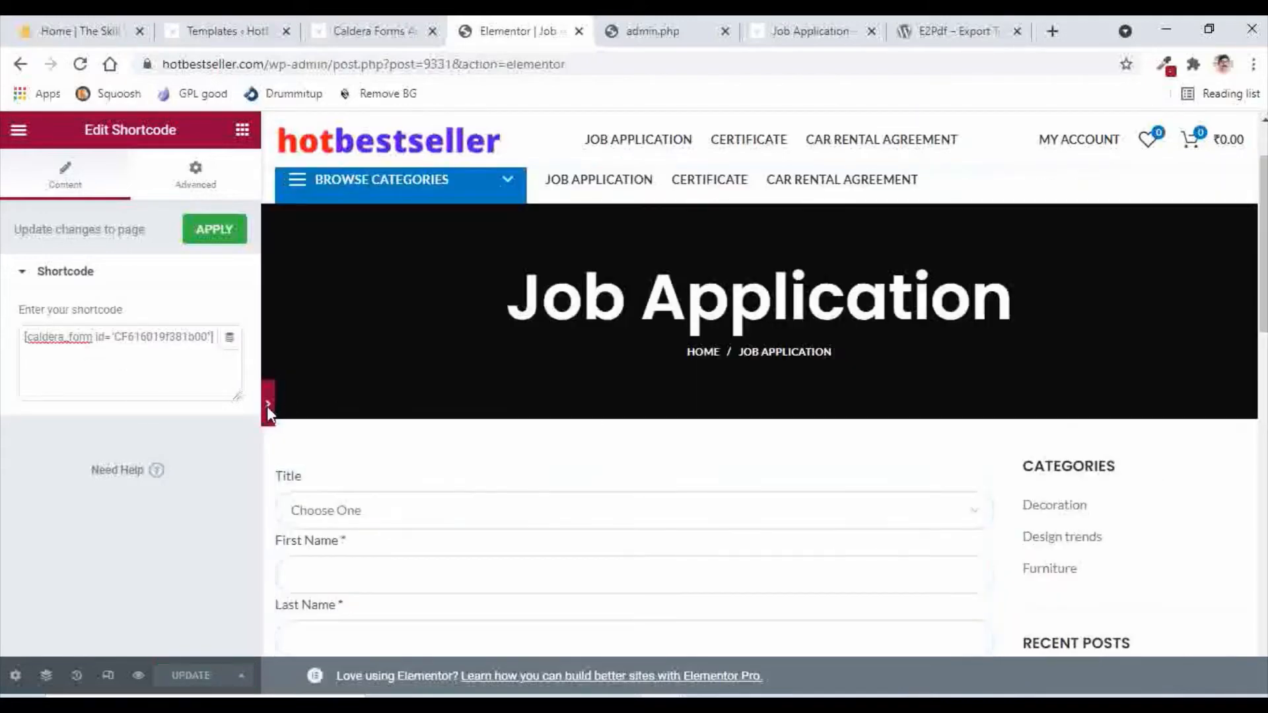
left_click(268, 403)
scroll(506, 368, "down", 6)
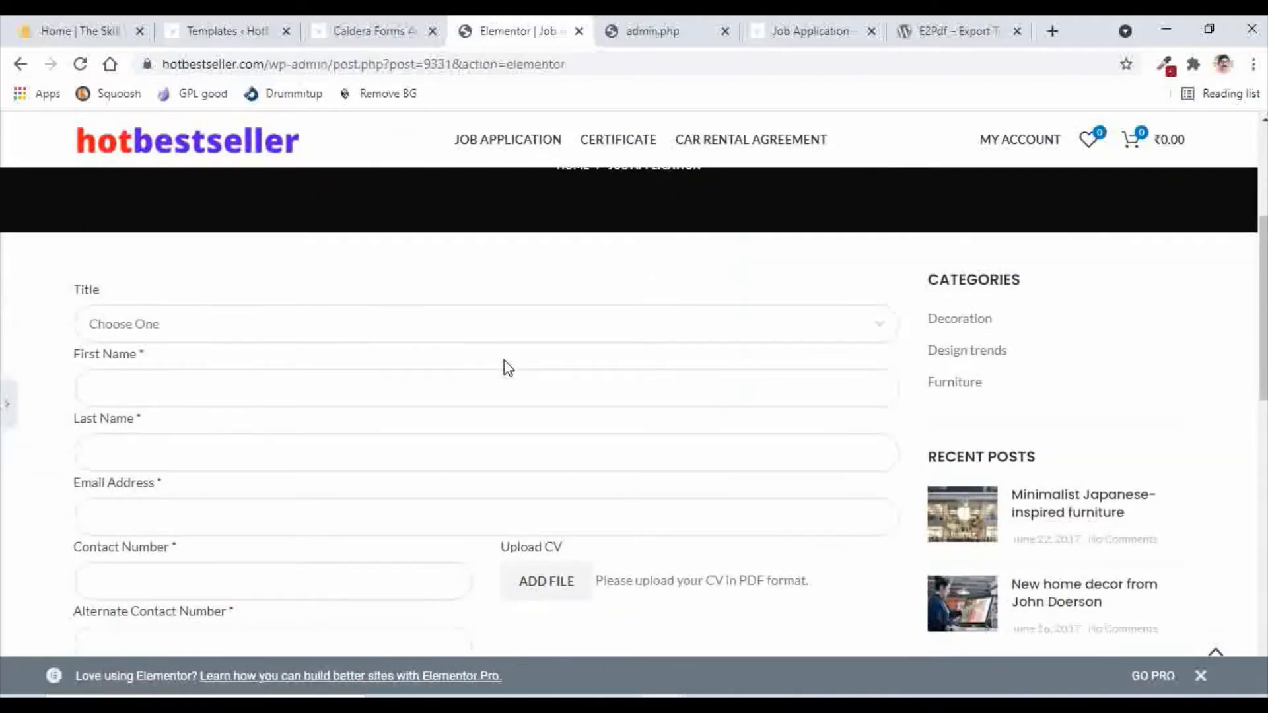
scroll(506, 367, "up", 3)
left_click(7, 413)
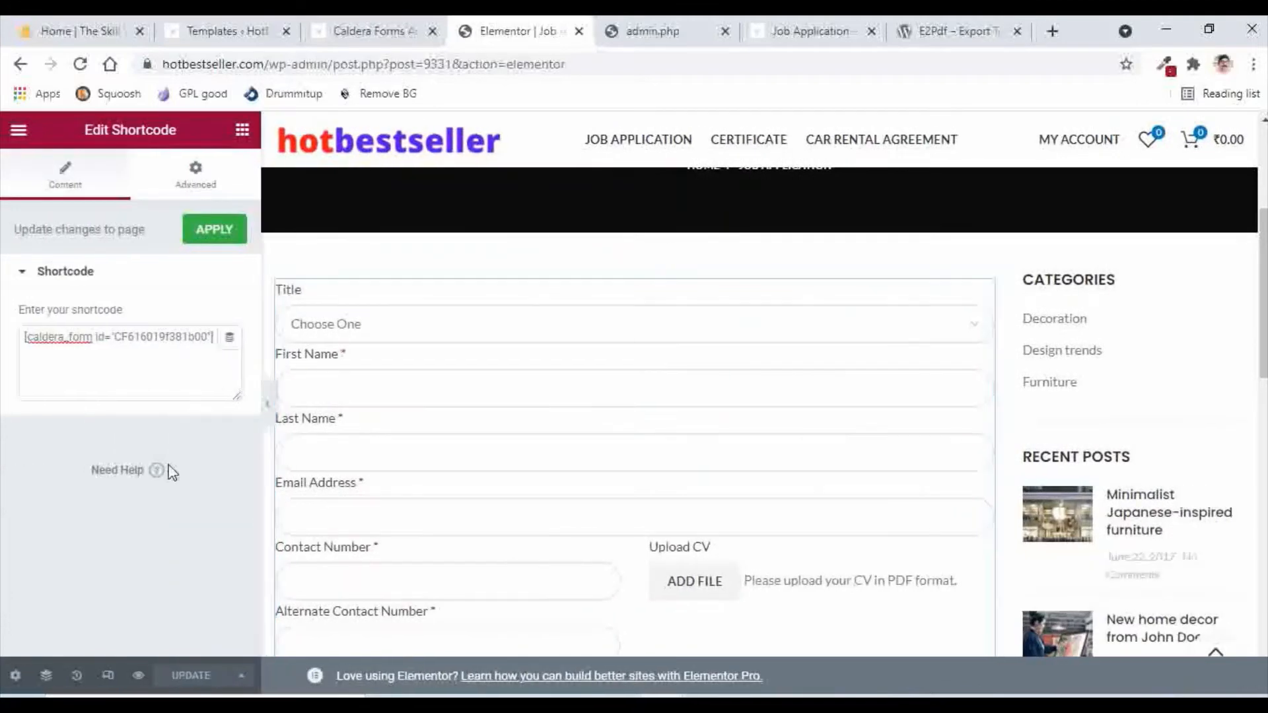
Step: Open the list of all WordPress pages and search it for "job application"
left_click(375, 30)
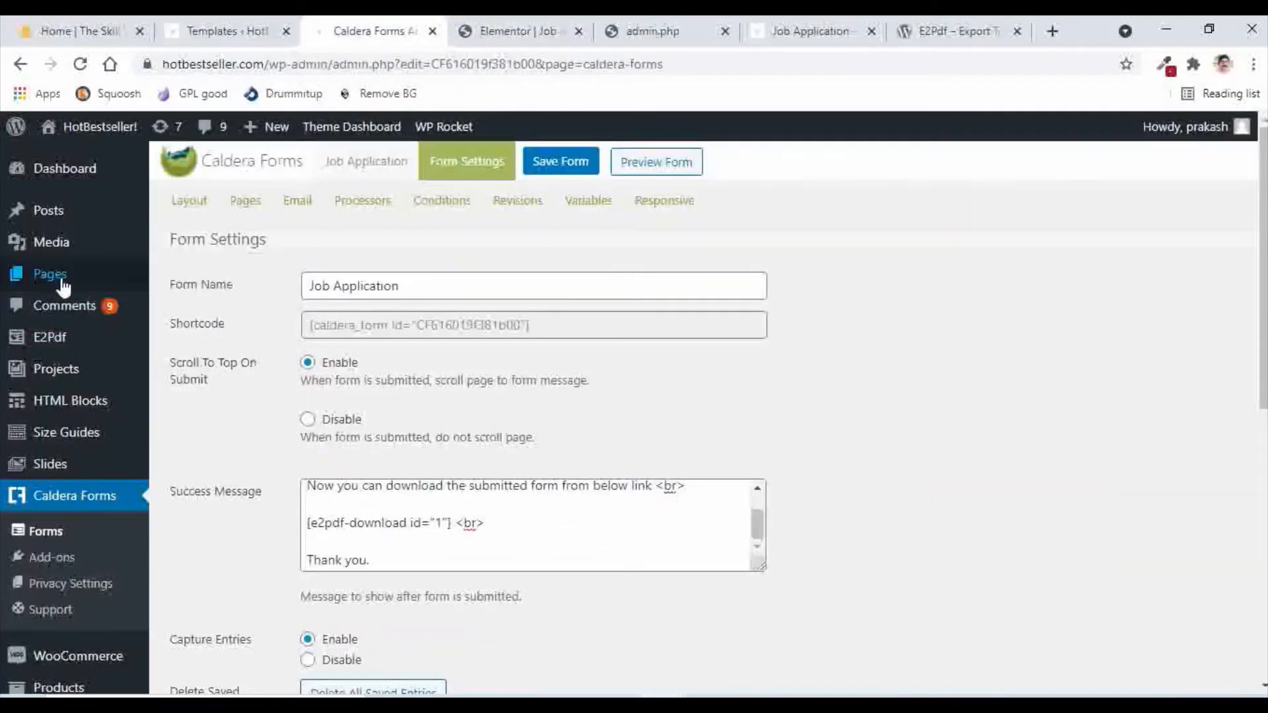
mouse_move(77, 283)
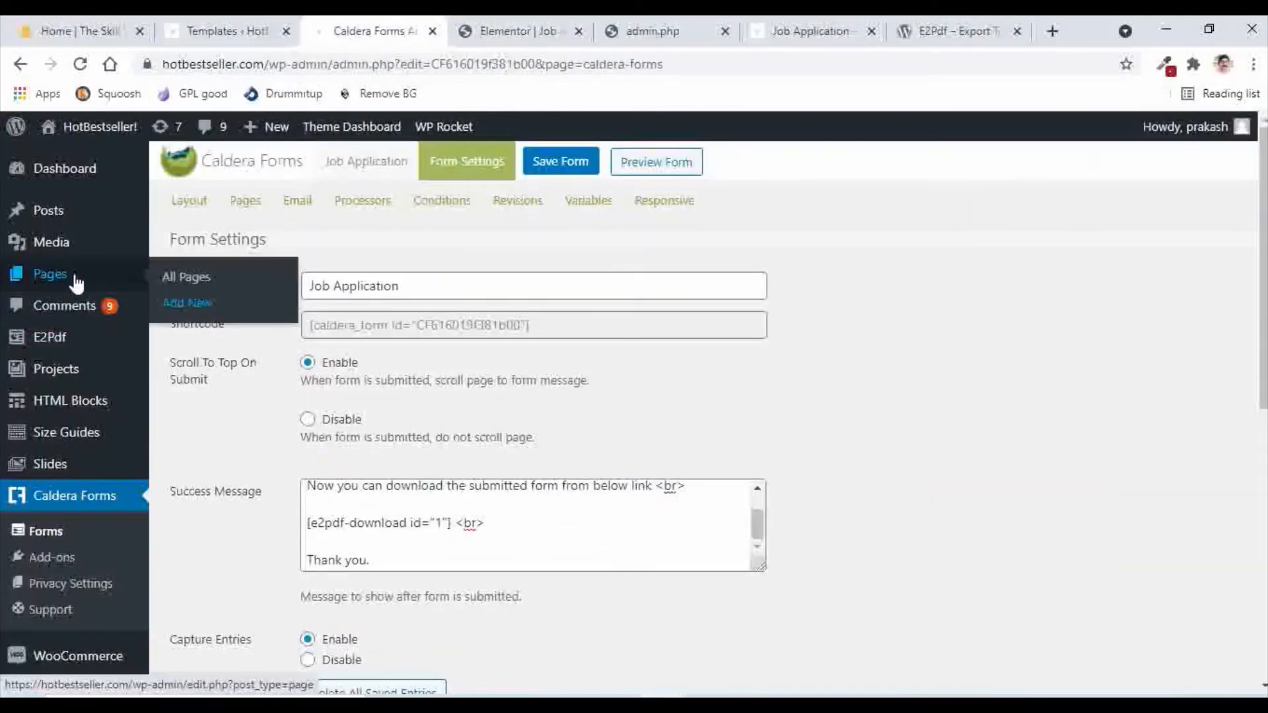
left_click(181, 285)
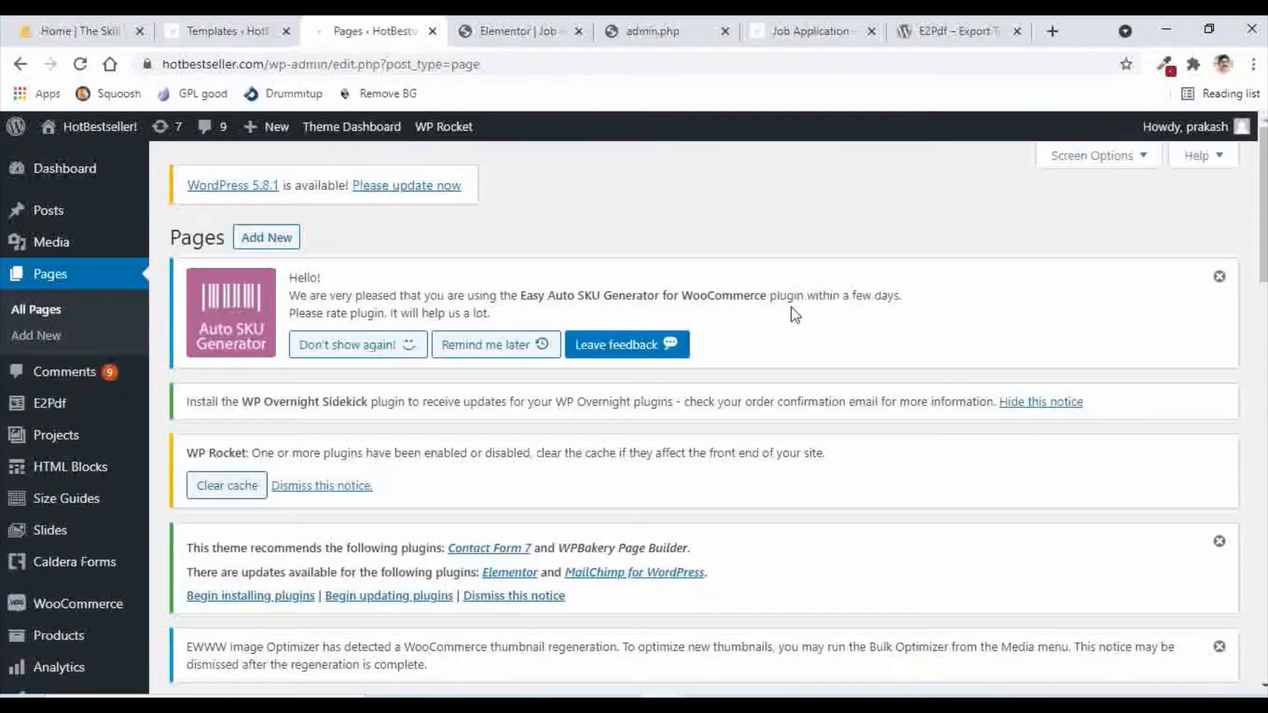
scroll(795, 315, "down", 5)
left_click(1050, 482)
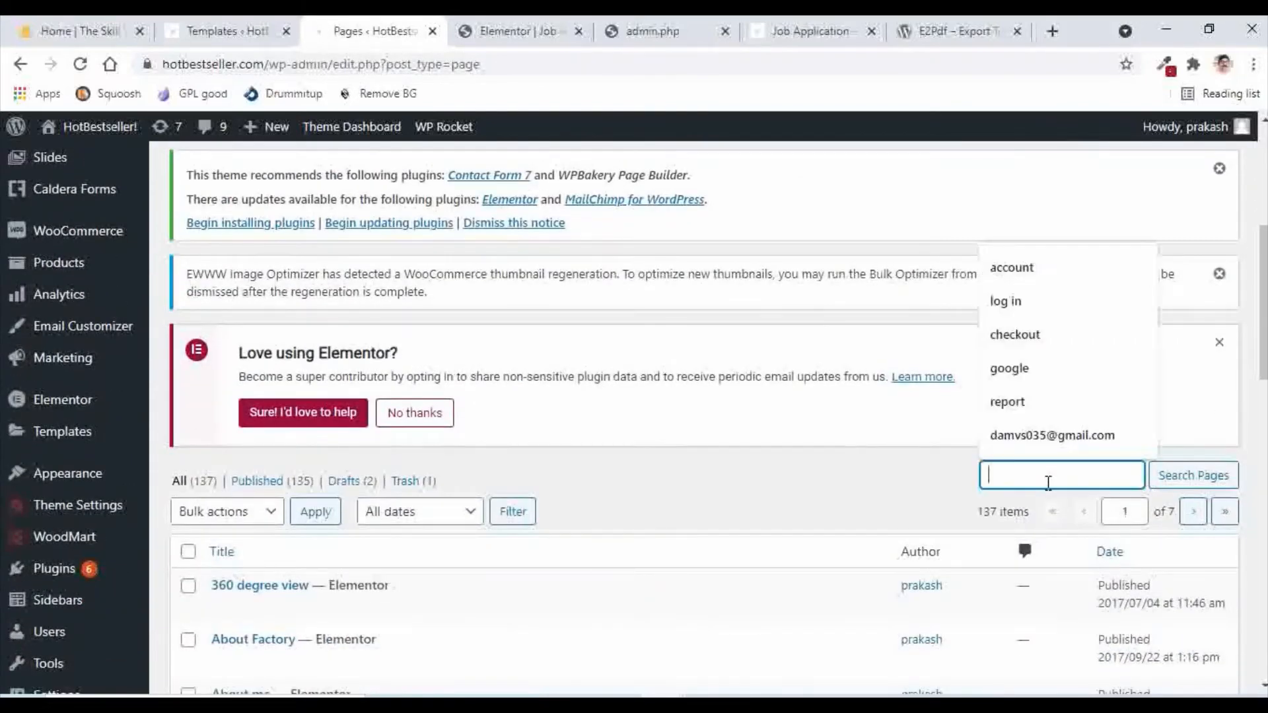
type("job application")
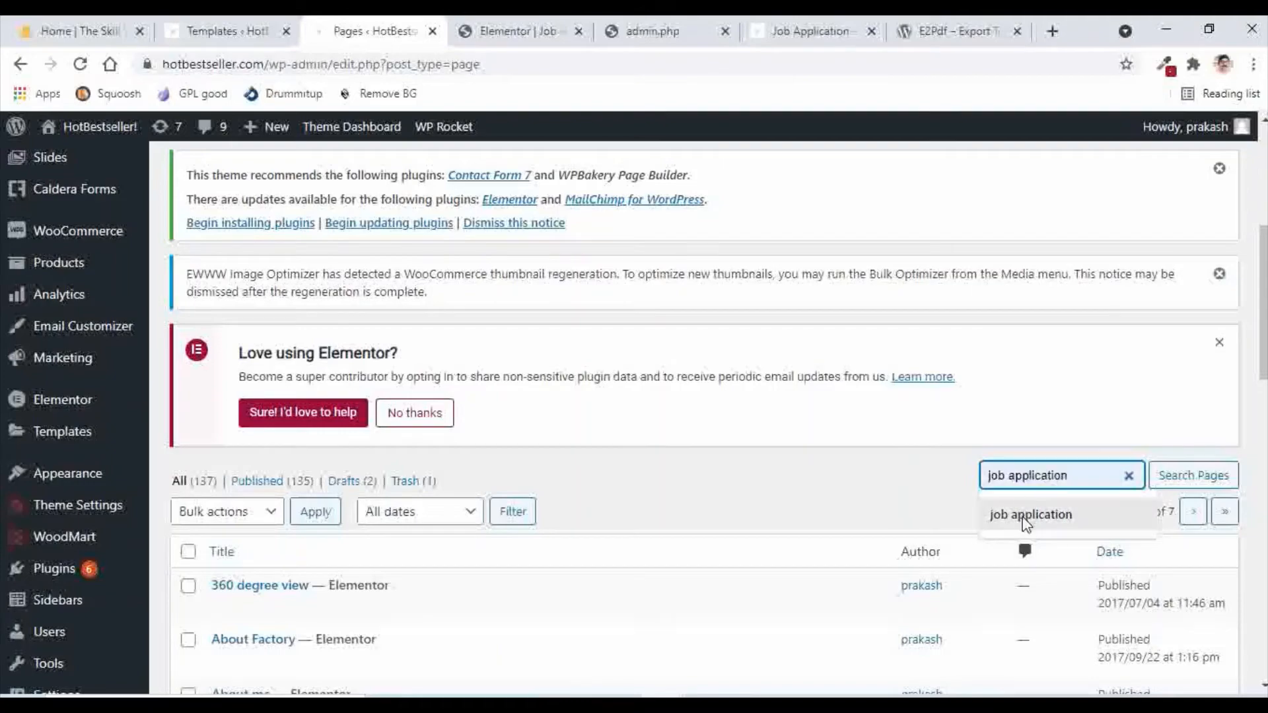
left_click(1027, 516)
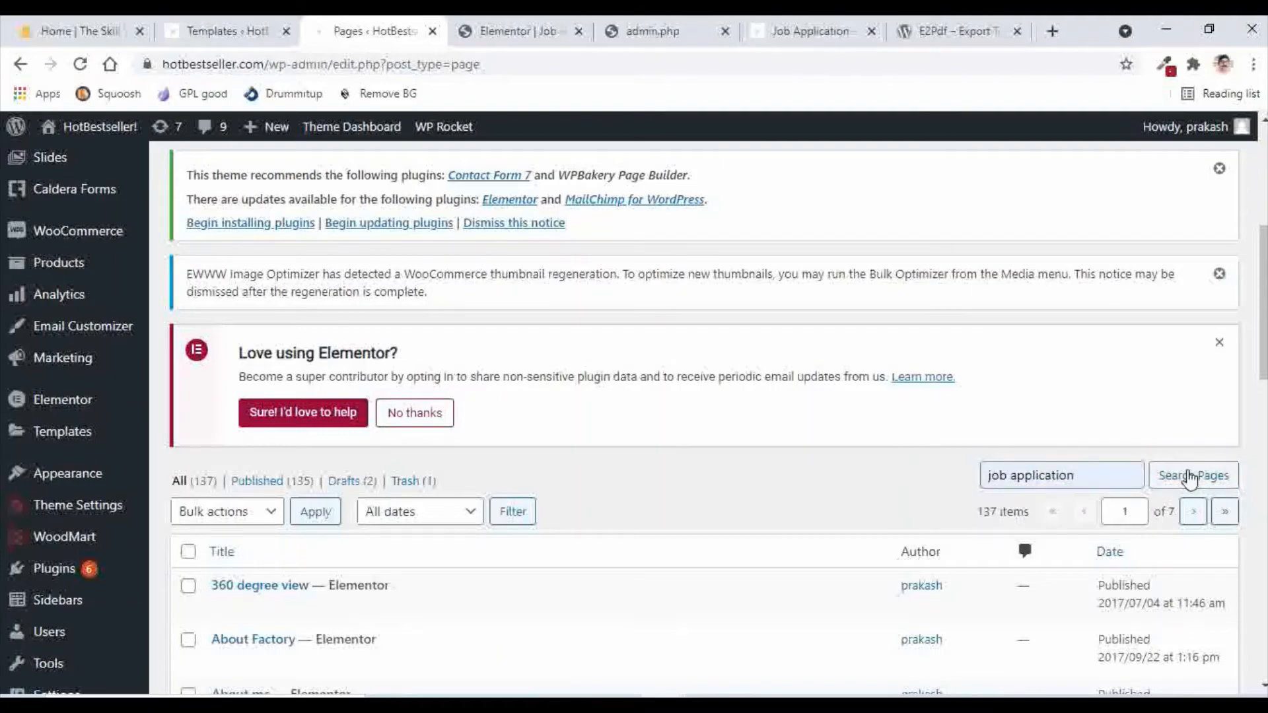
left_click(1189, 475)
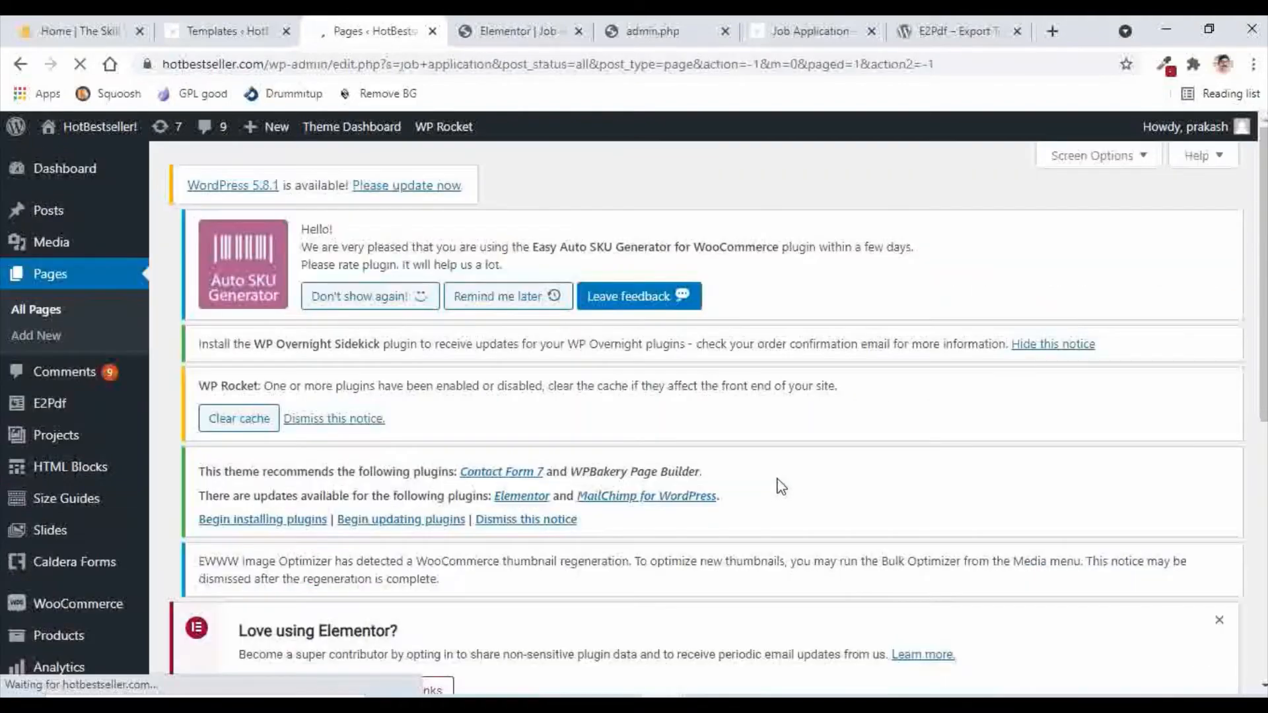
Step: View the published Job Application page in a new browser tab
scroll(776, 481, "down", 5)
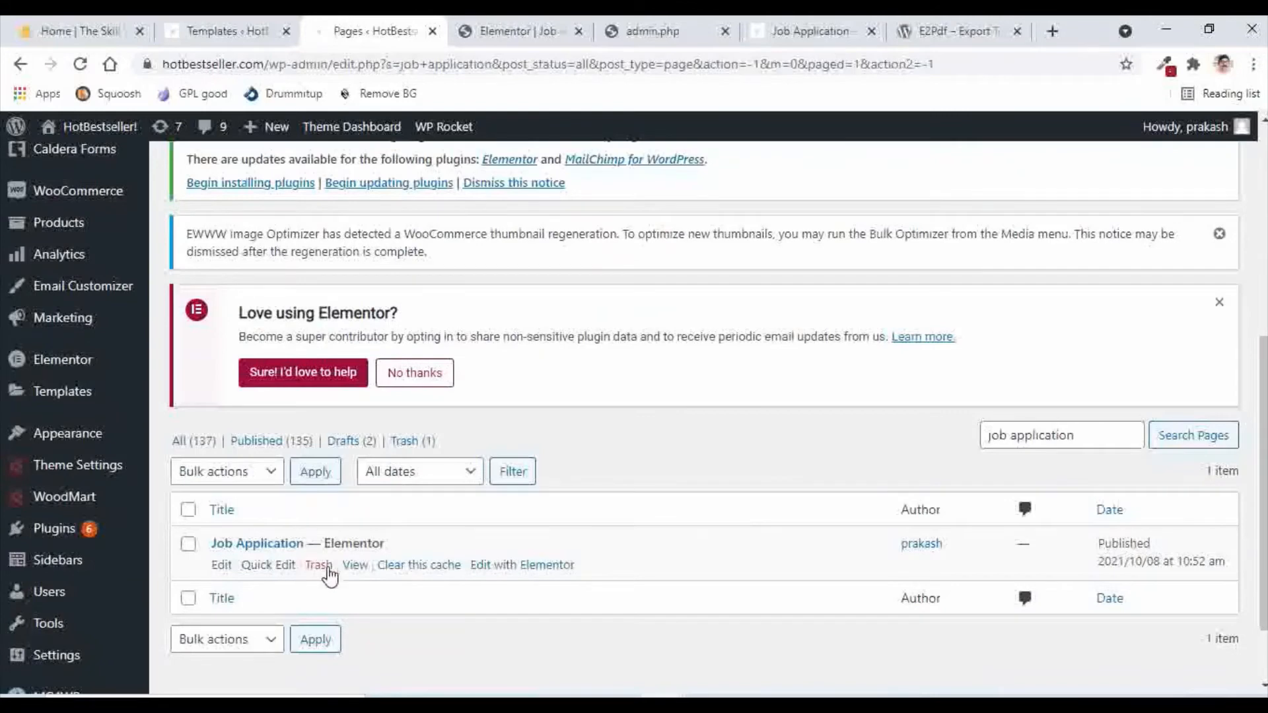
right_click(353, 571)
left_click(417, 424)
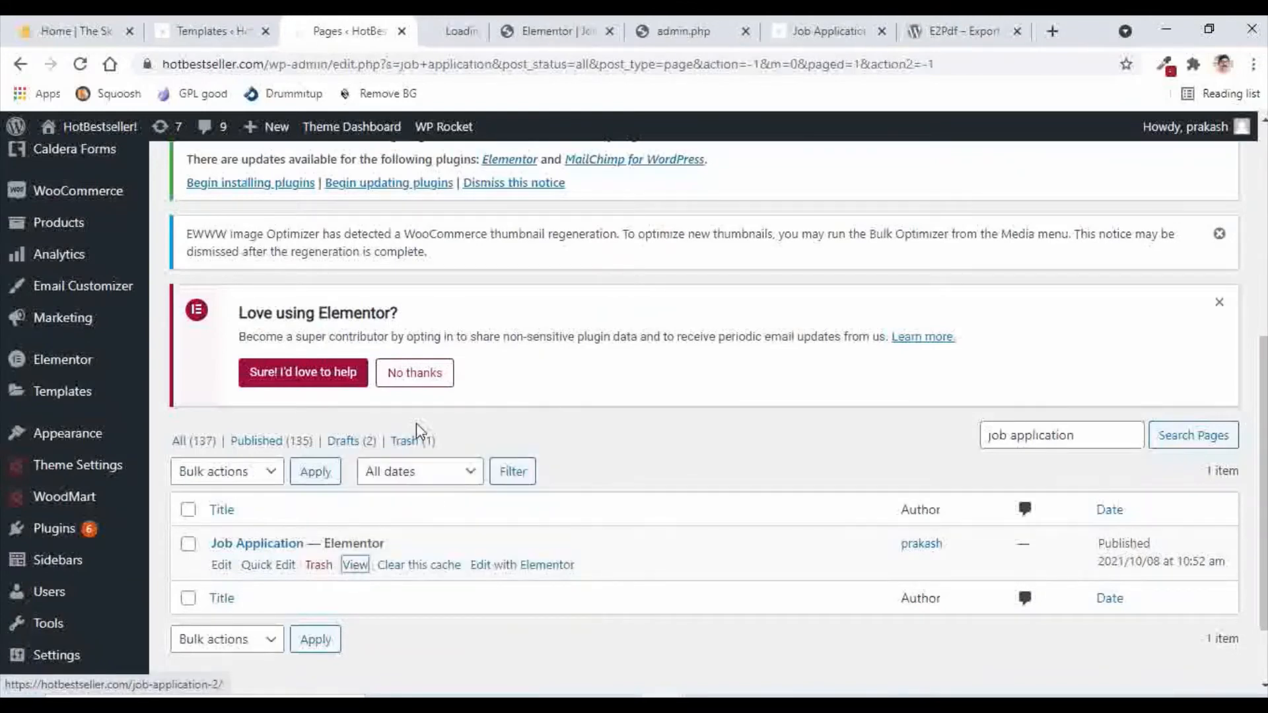
left_click(445, 33)
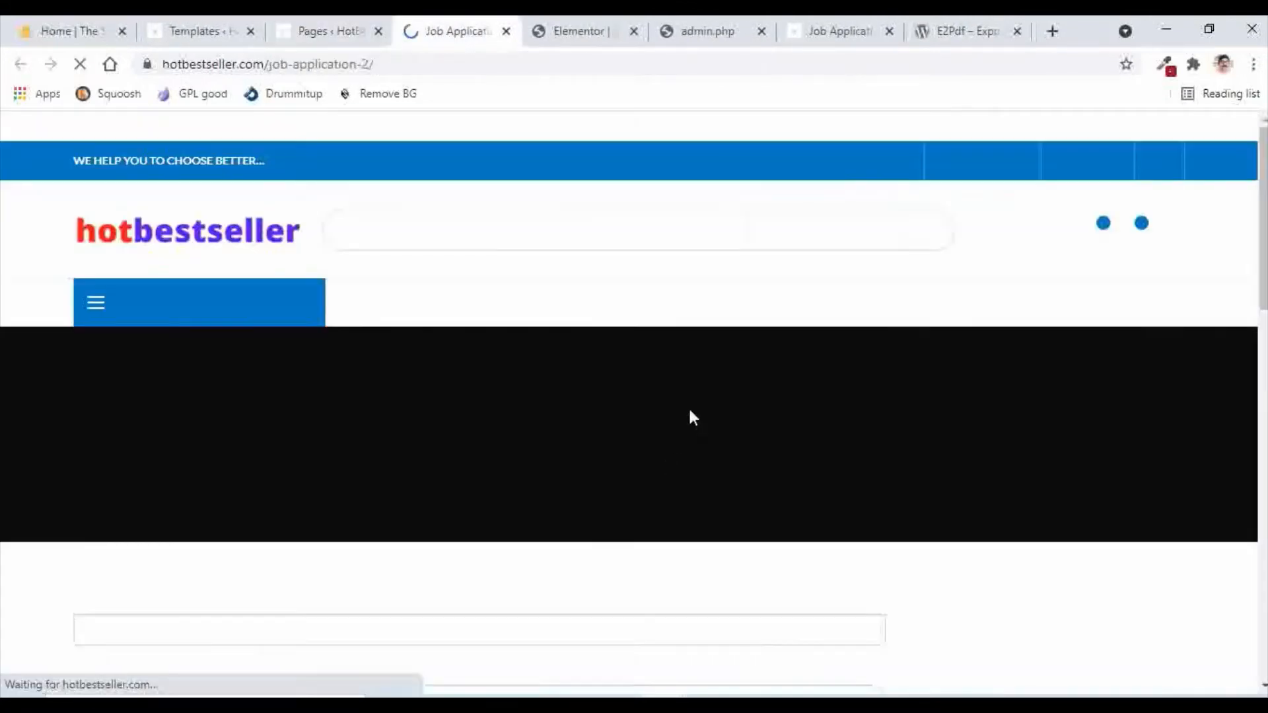
Step: Set the form's Title to Mr. and autofill the applicant's first name, last name, e-mail address and contact number
scroll(961, 405, "down", 2)
scroll(962, 405, "down", 3)
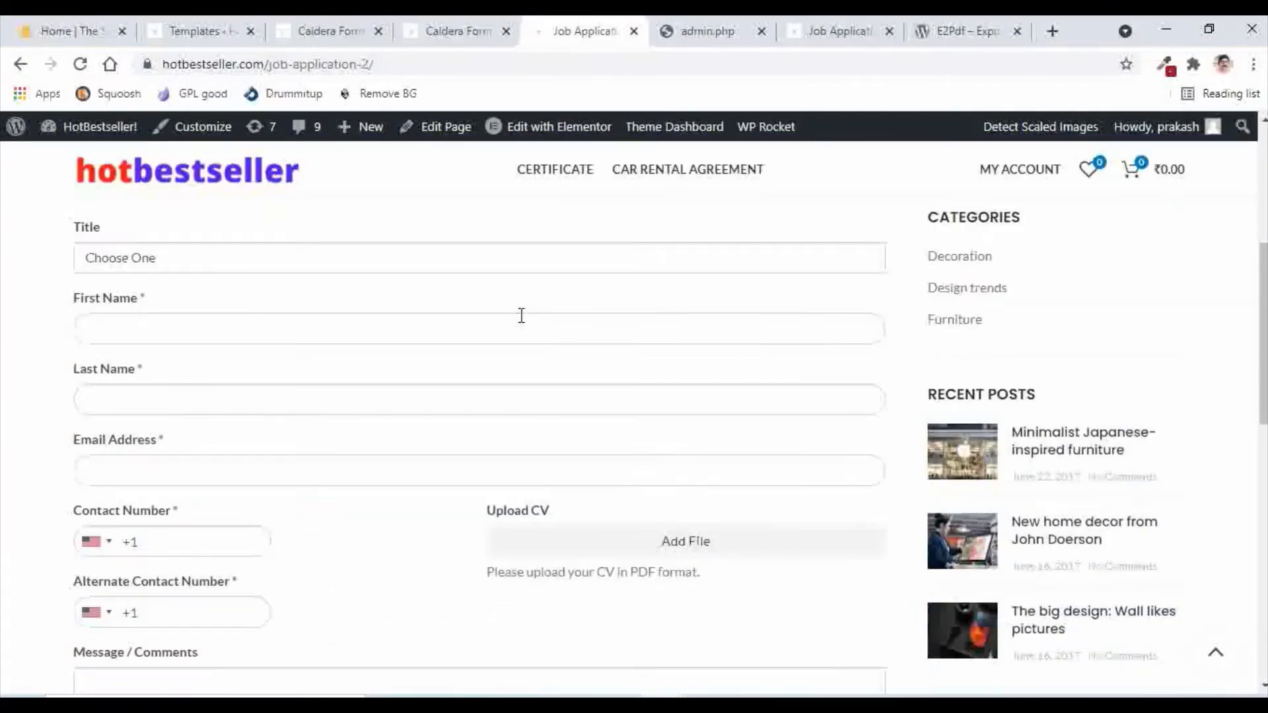
left_click(169, 263)
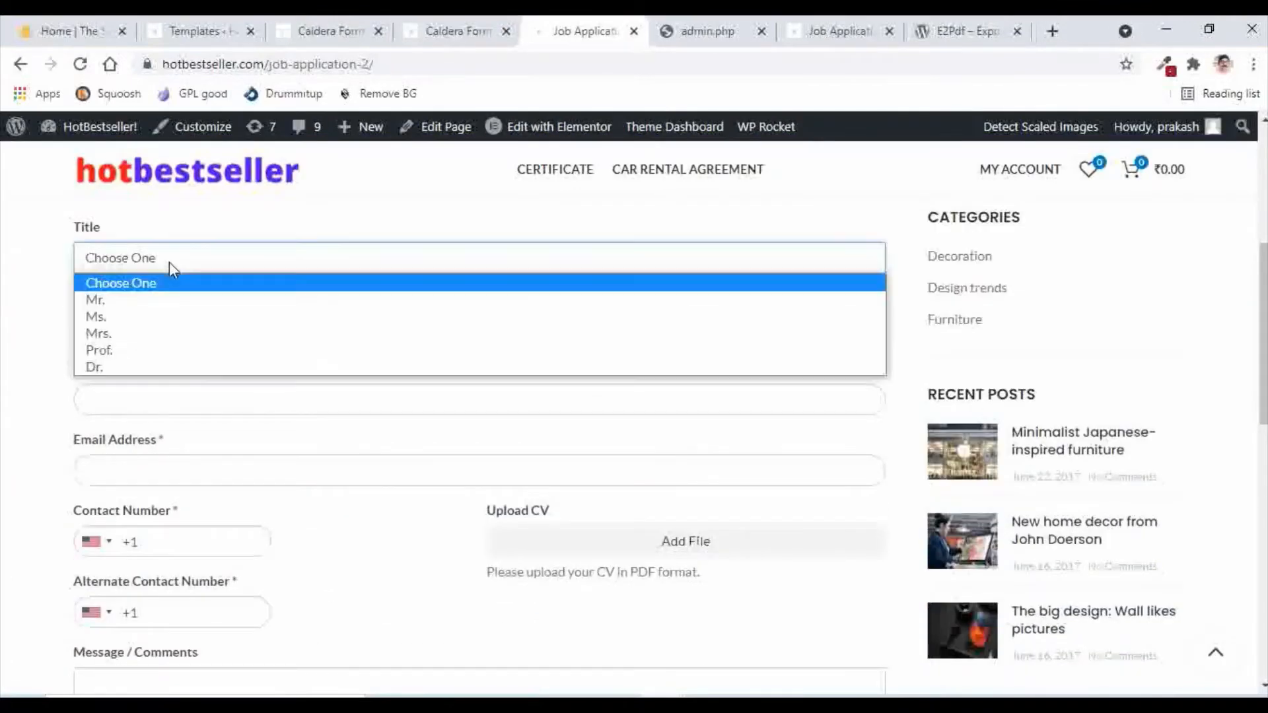
left_click(125, 294)
left_click(163, 336)
left_click(130, 386)
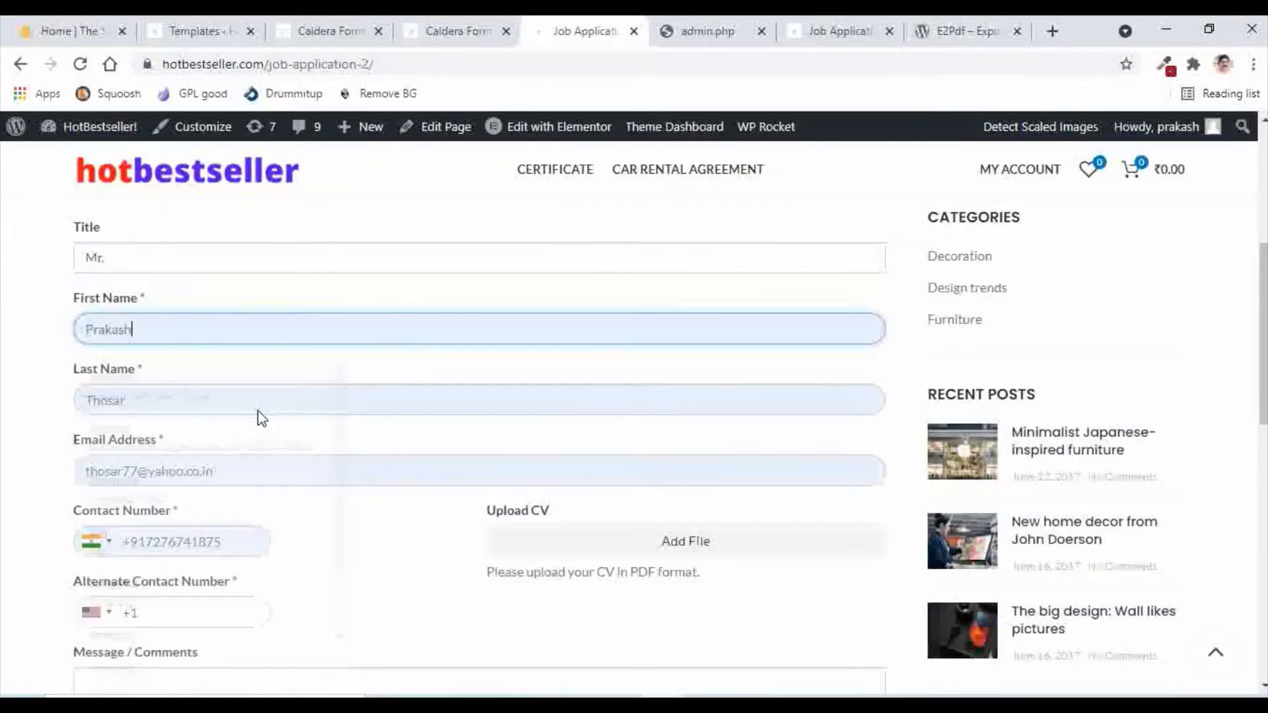
Step: Autofill the applicant's alternate contact number in the application form
scroll(255, 422, "down", 3)
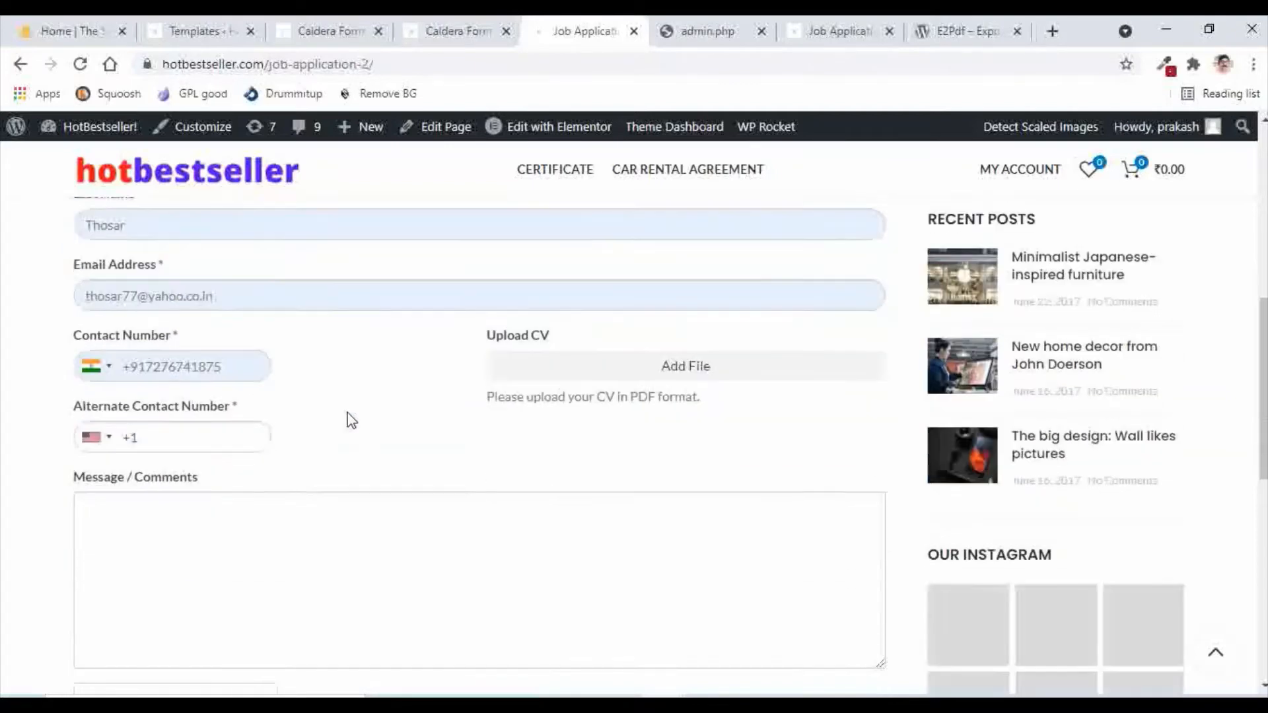
left_click(101, 428)
key("BackSpace")
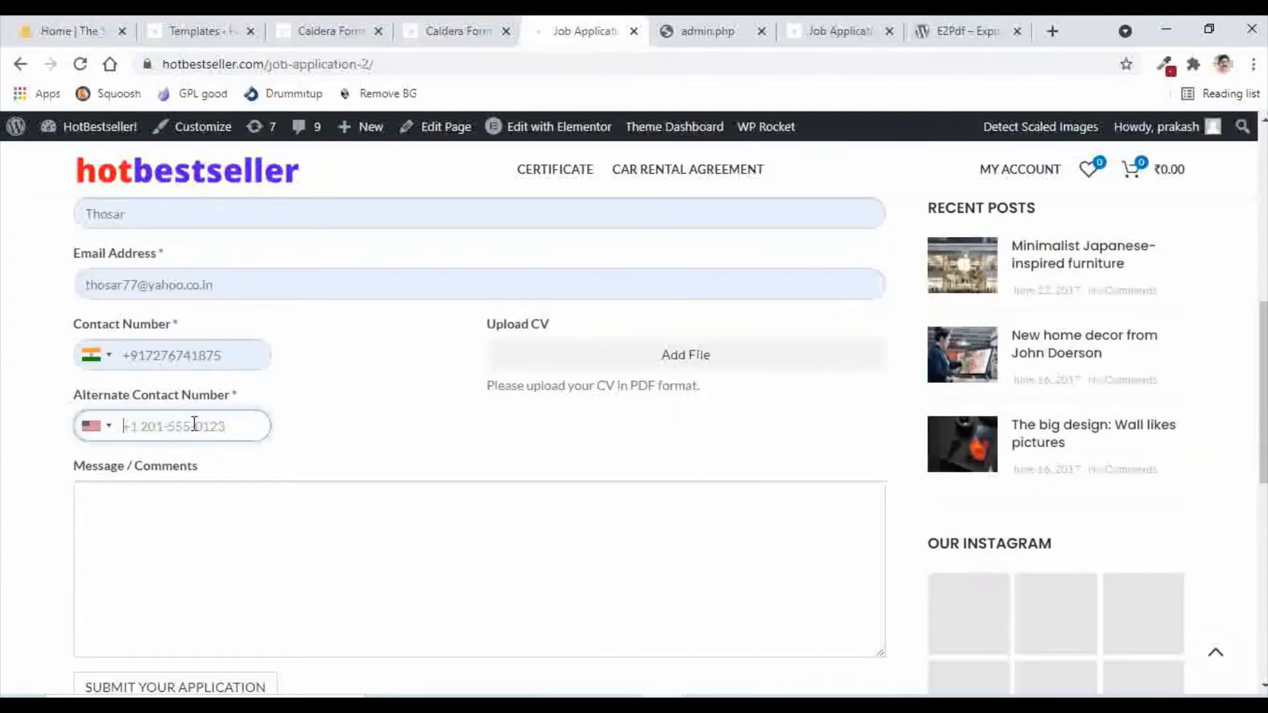
left_click(195, 426)
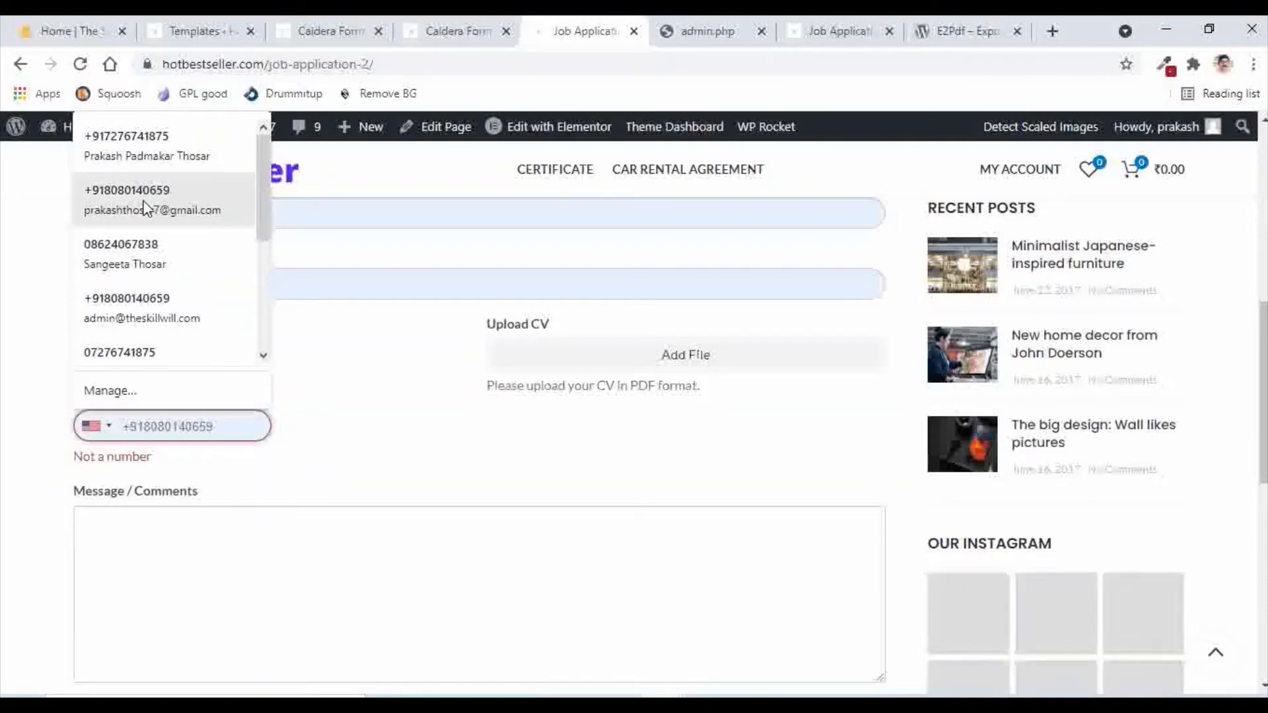
left_click(147, 205)
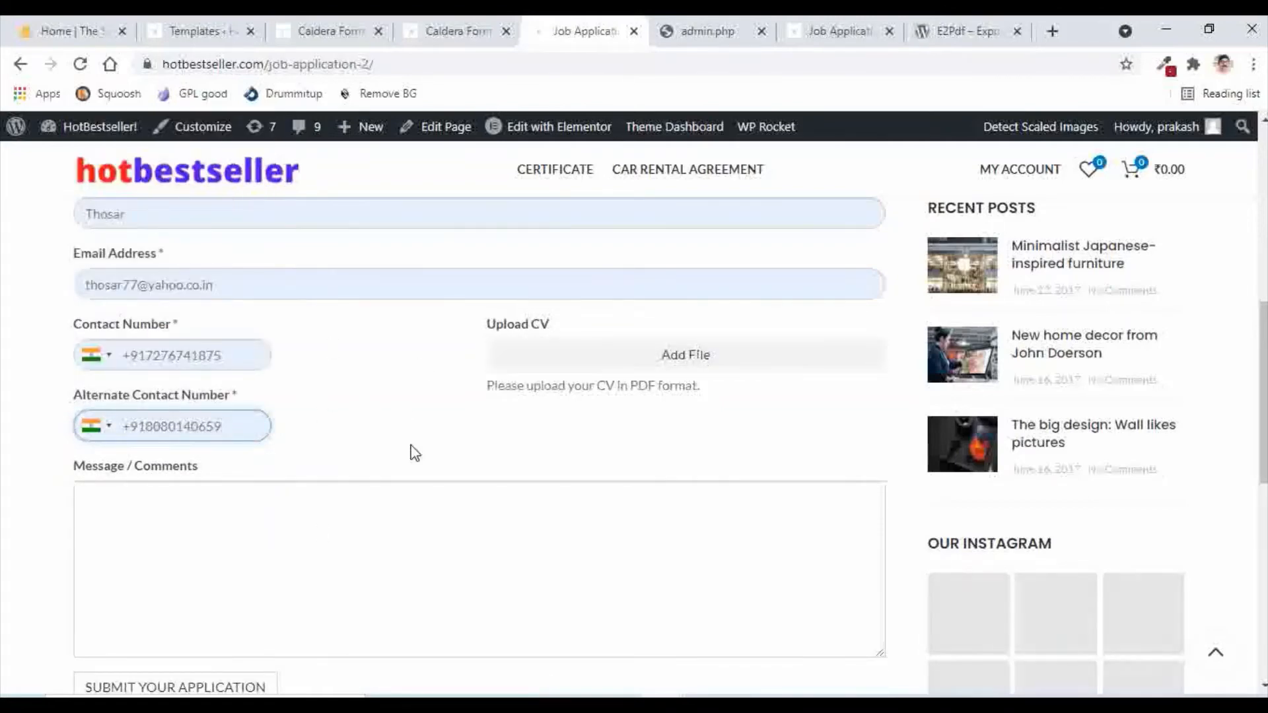
Step: Enter "Please check the application." as the message, and reload the Job Application page to reset the form
left_click(189, 516)
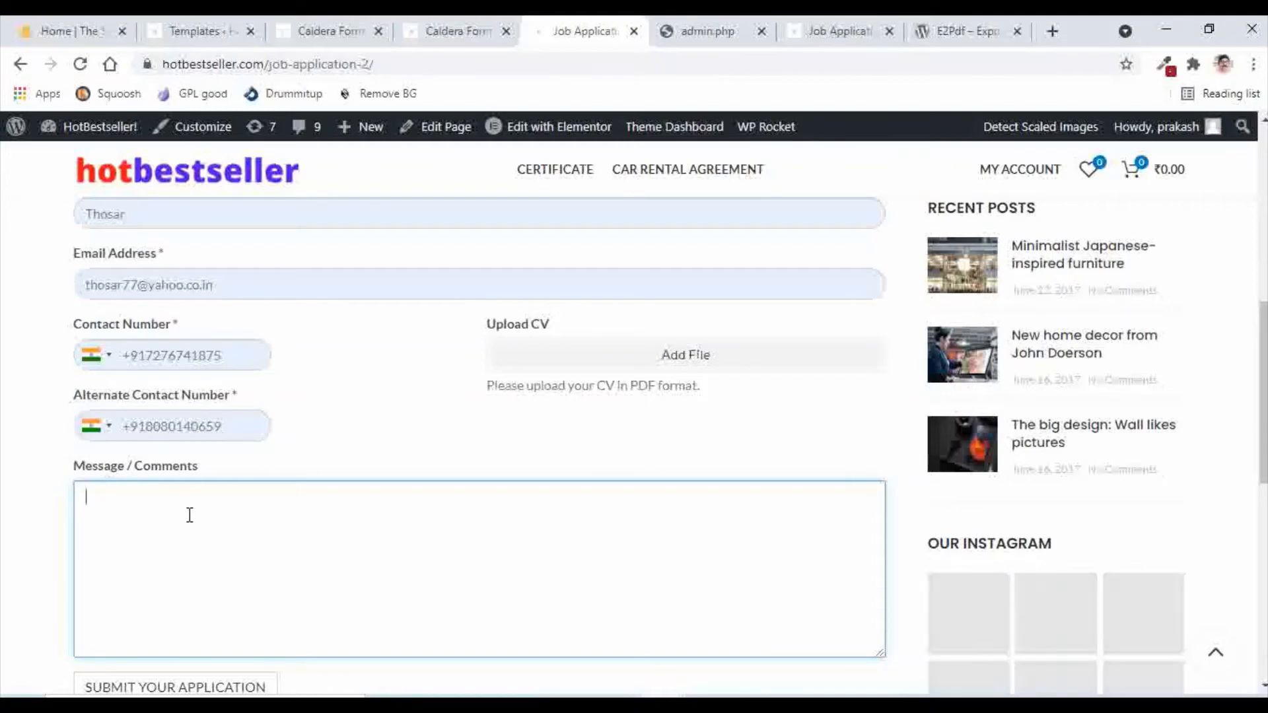
type("Please check the application")
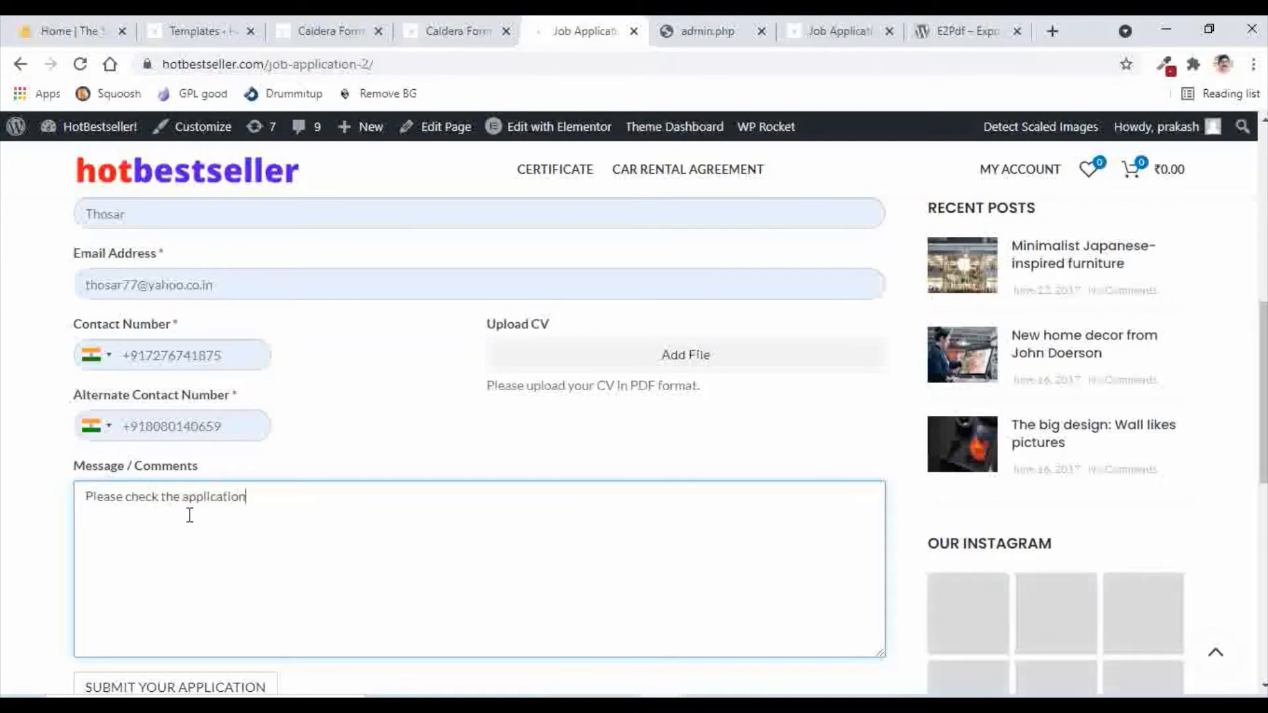
type(".")
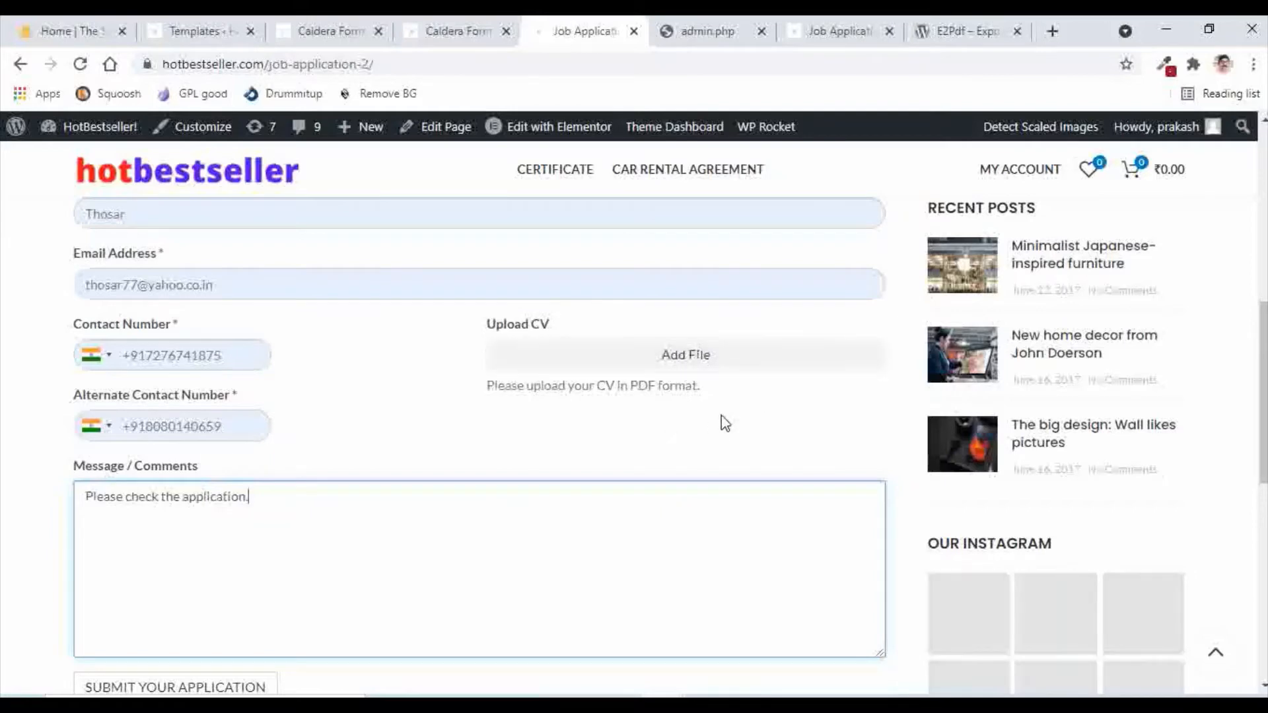
scroll(730, 419, "up", 2)
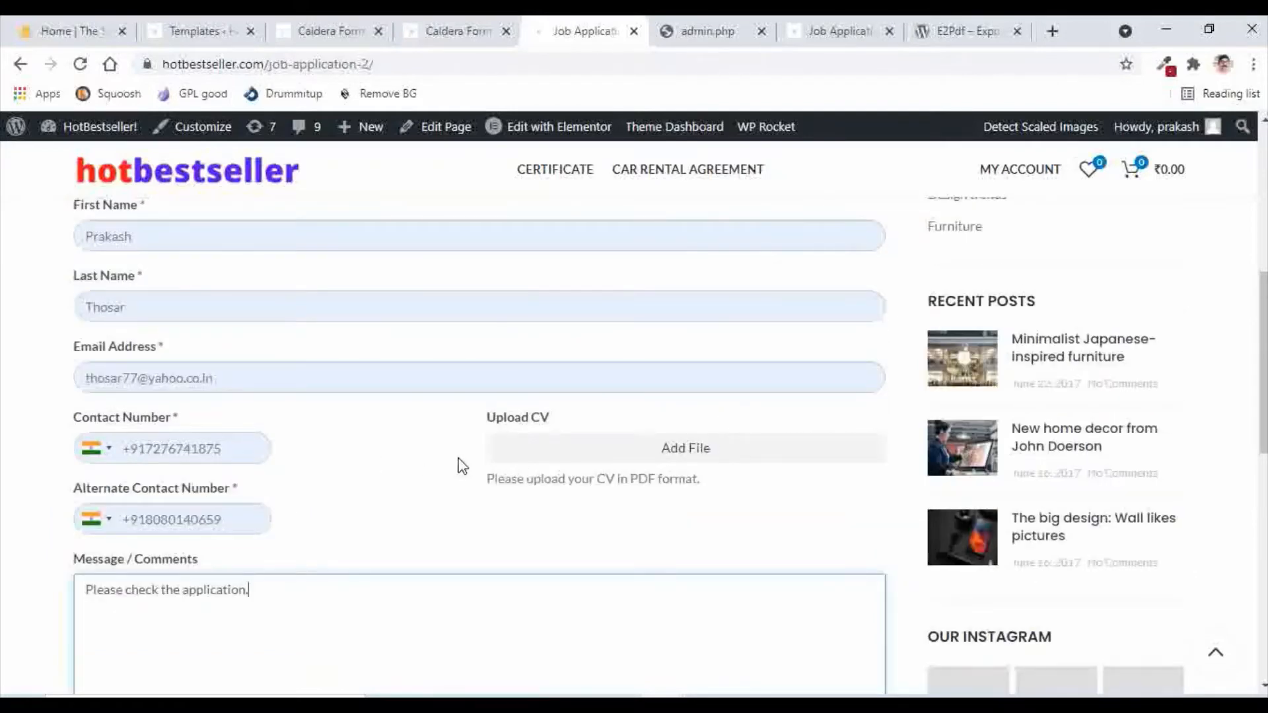
left_click(80, 64)
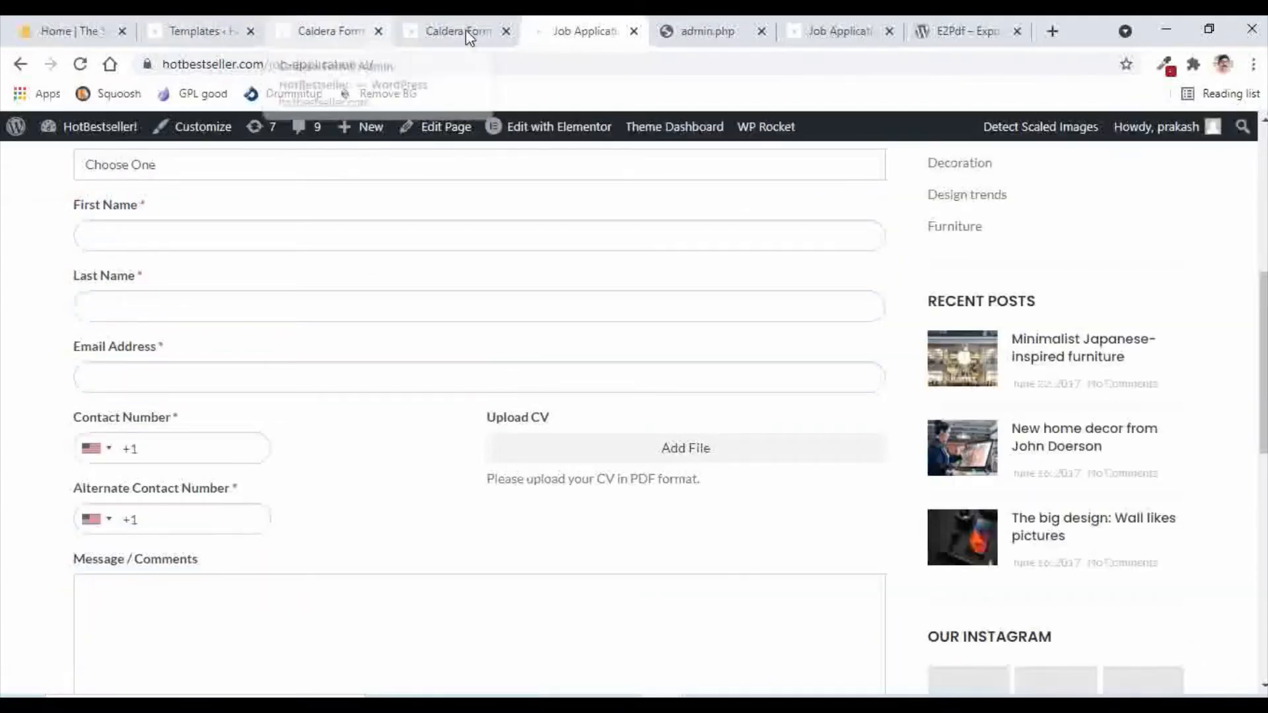
Step: Switch to the Caldera Forms editor for the Job Application form and review the settings of the Upload CV field
left_click(343, 37)
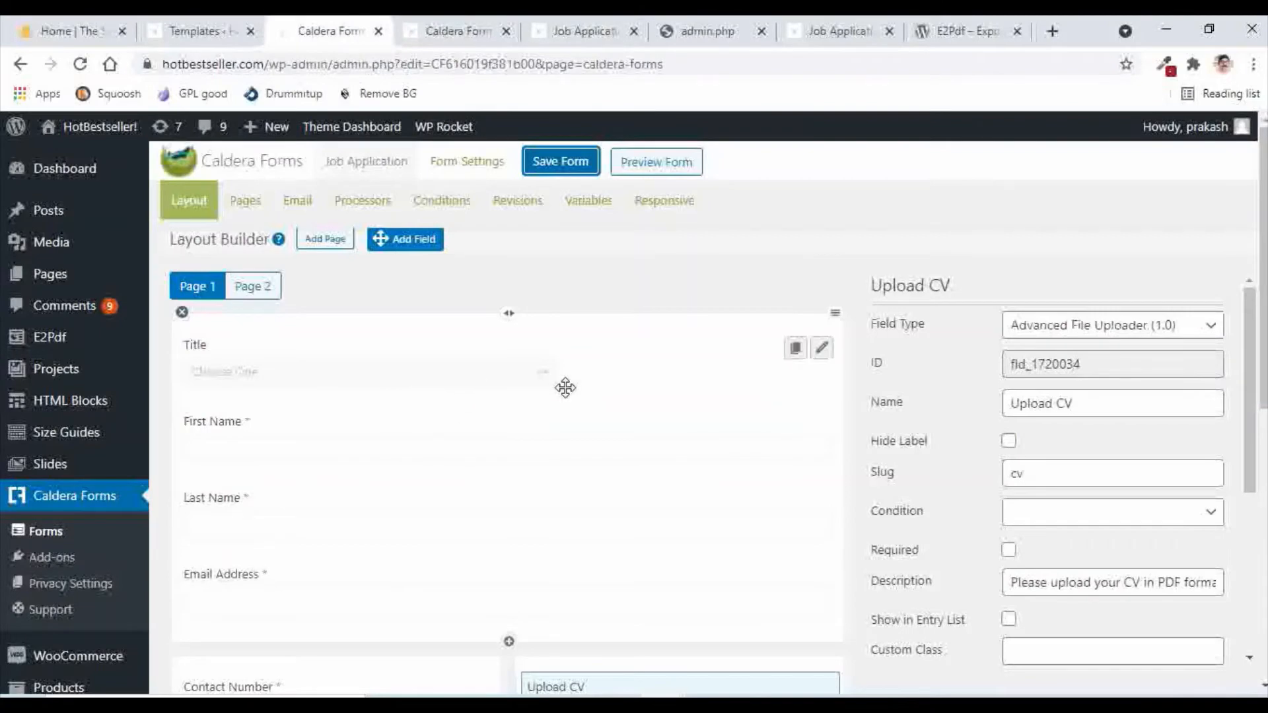
scroll(566, 385, "down", 2)
scroll(572, 395, "down", 2)
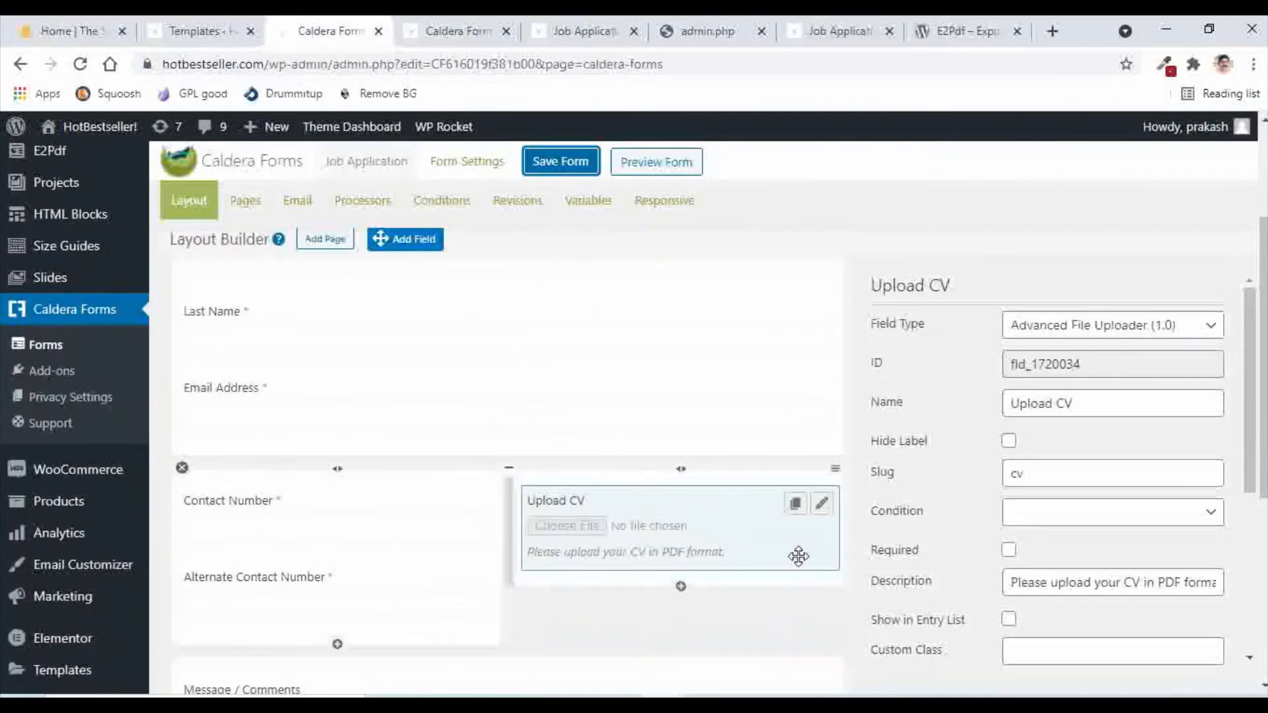
scroll(693, 543, "up", 2)
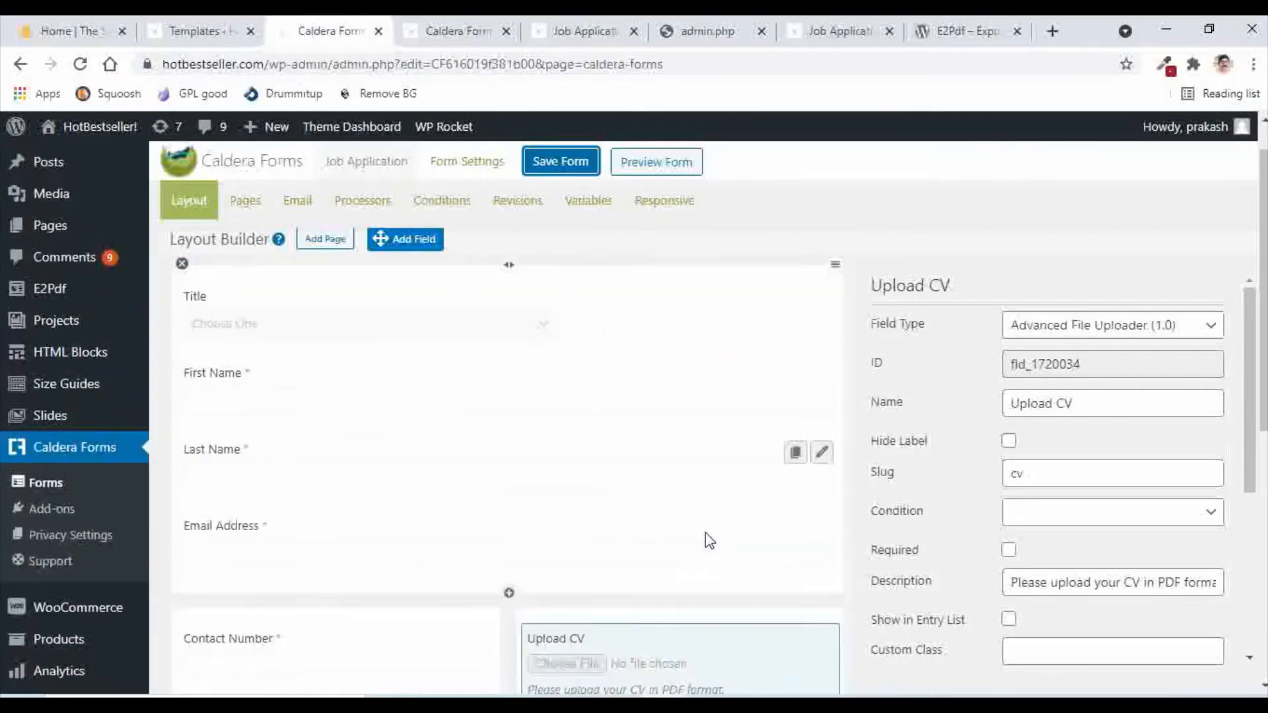
scroll(708, 539, "down", 2)
left_click(821, 505)
scroll(962, 426, "down", 2)
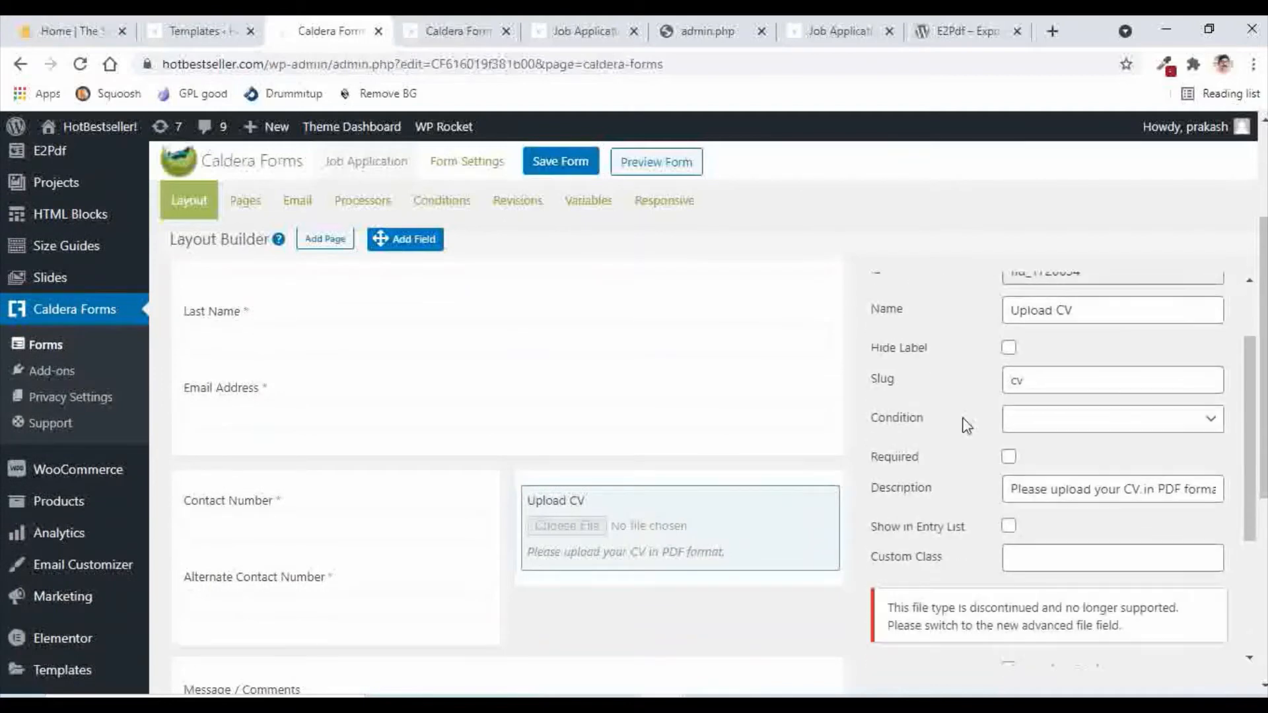
scroll(964, 426, "up", 2)
scroll(965, 426, "down", 3)
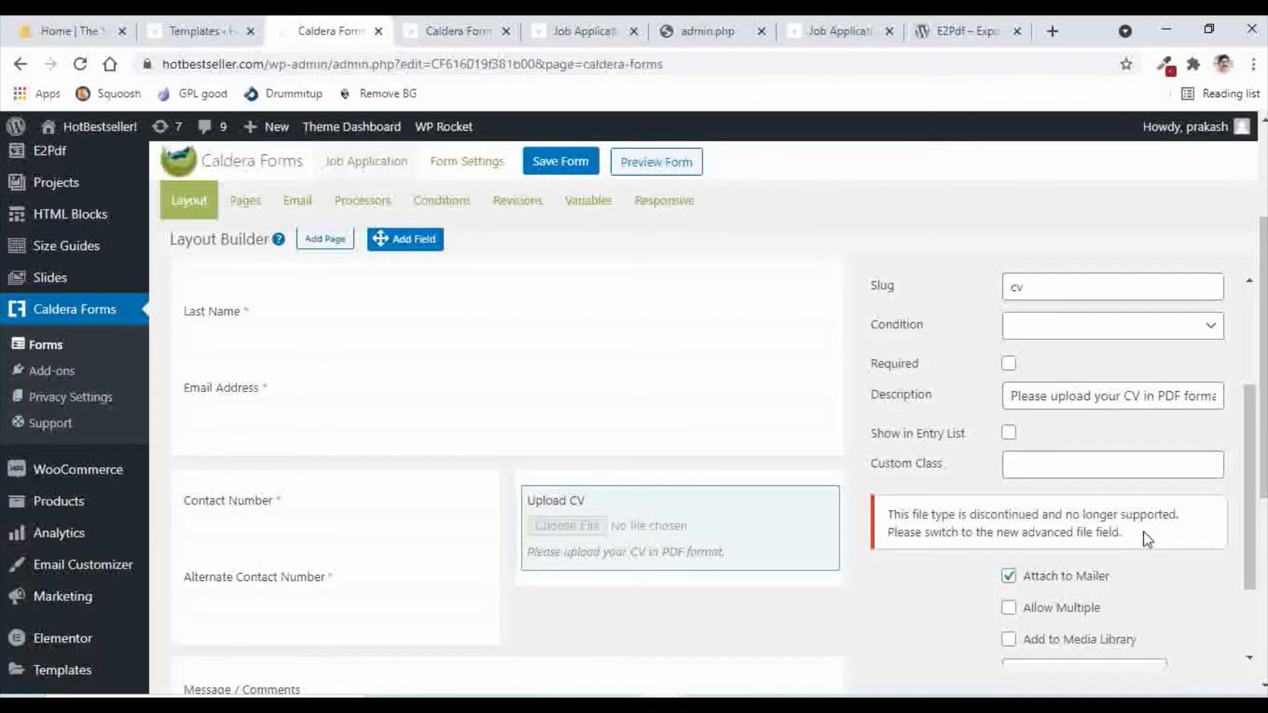
scroll(1147, 539, "up", 2)
scroll(1008, 418, "up", 2)
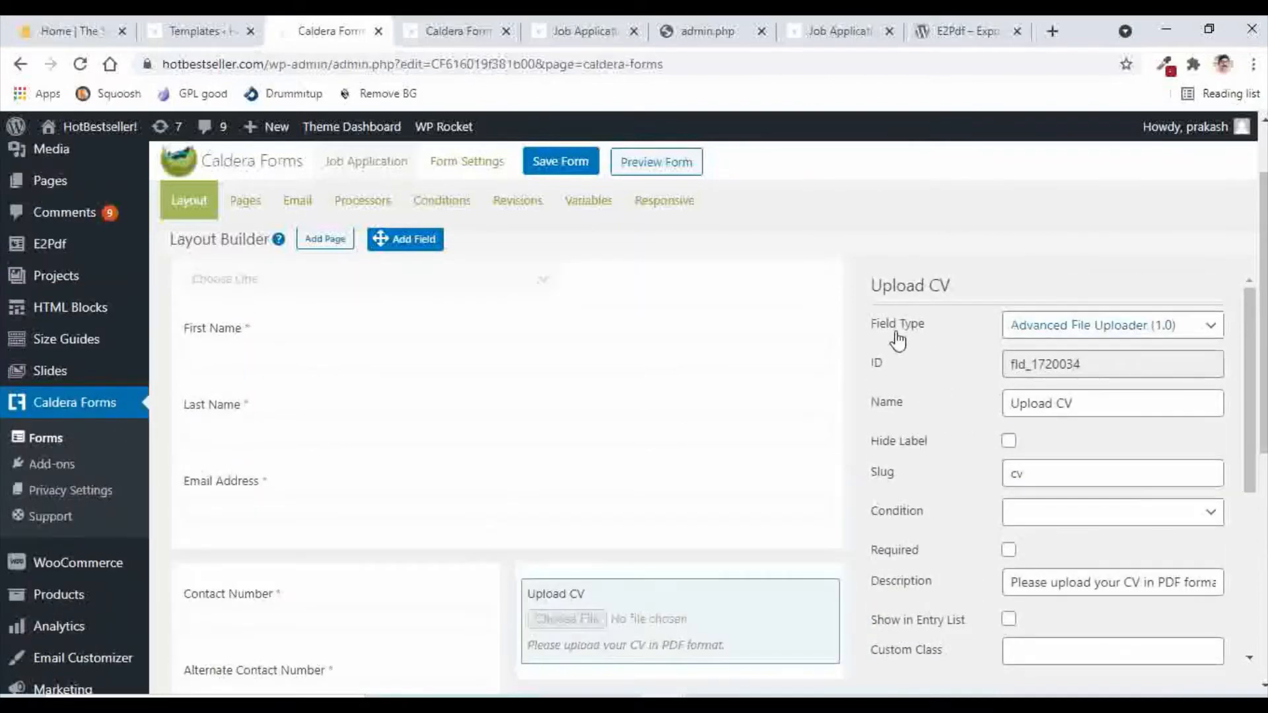
Step: Change the Upload CV field's type to Advanced File Uploader (2.0) and save the form
left_click(1044, 330)
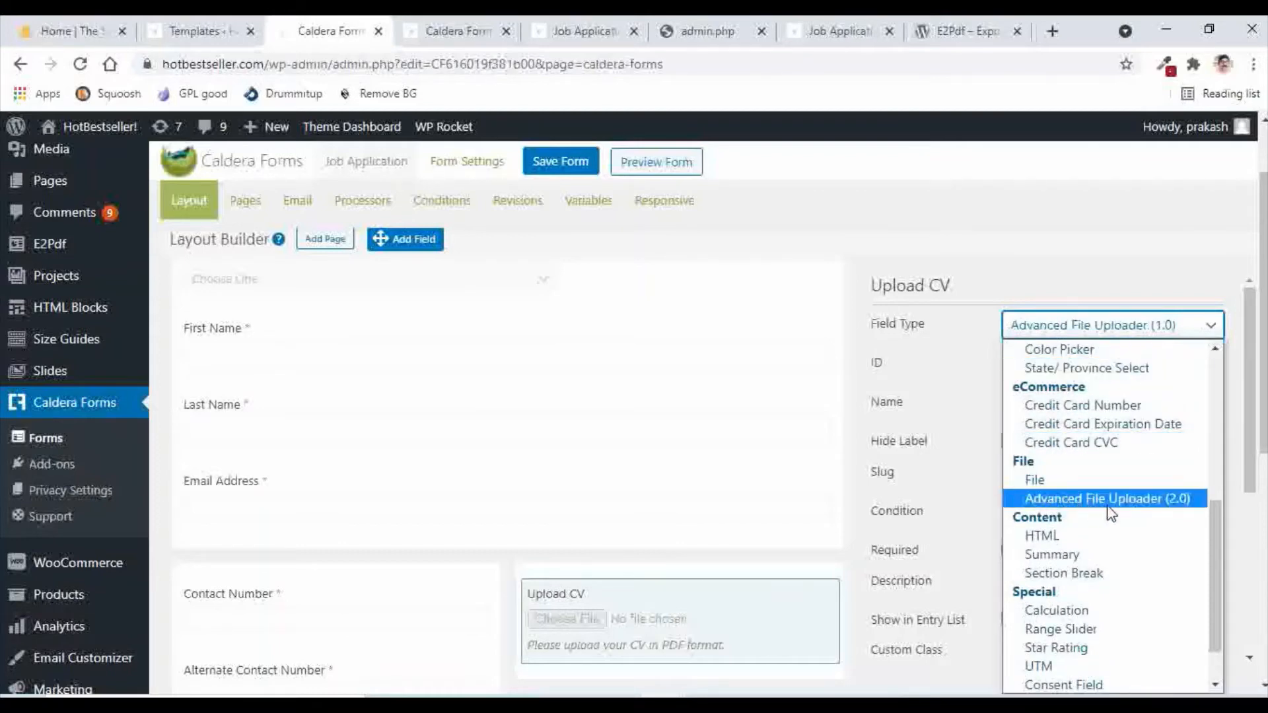
left_click(1126, 506)
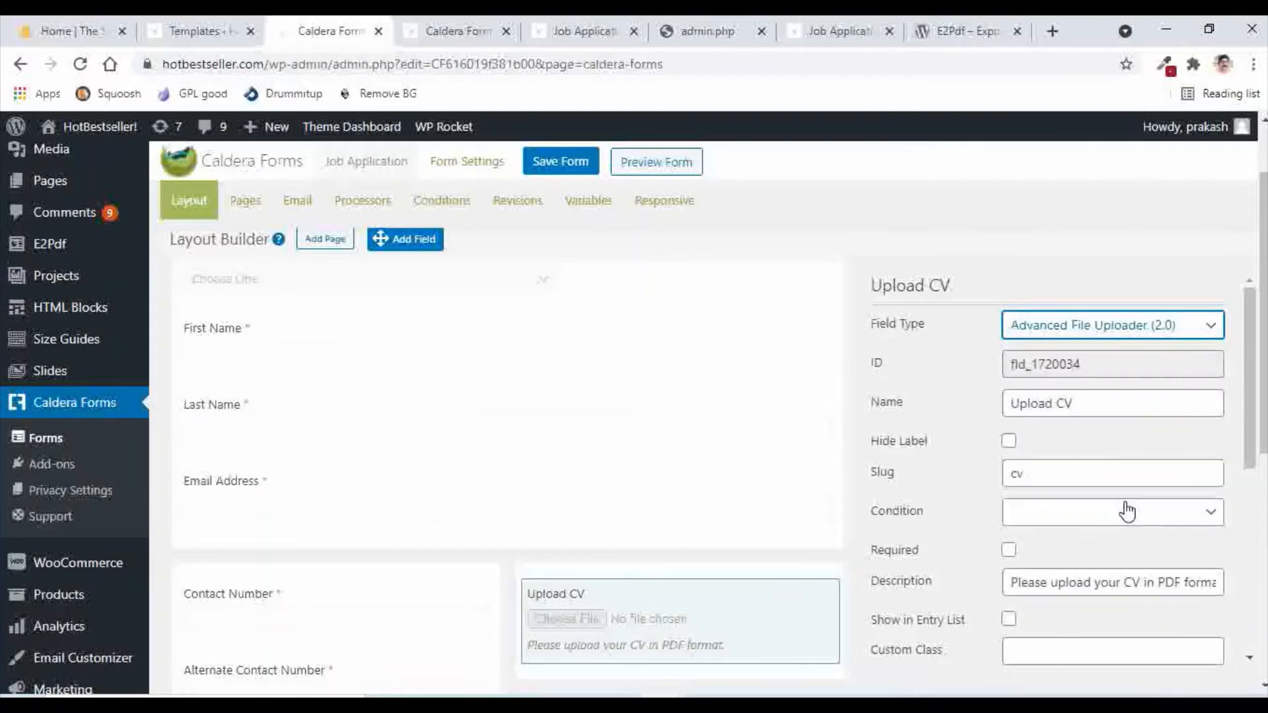
left_click(546, 162)
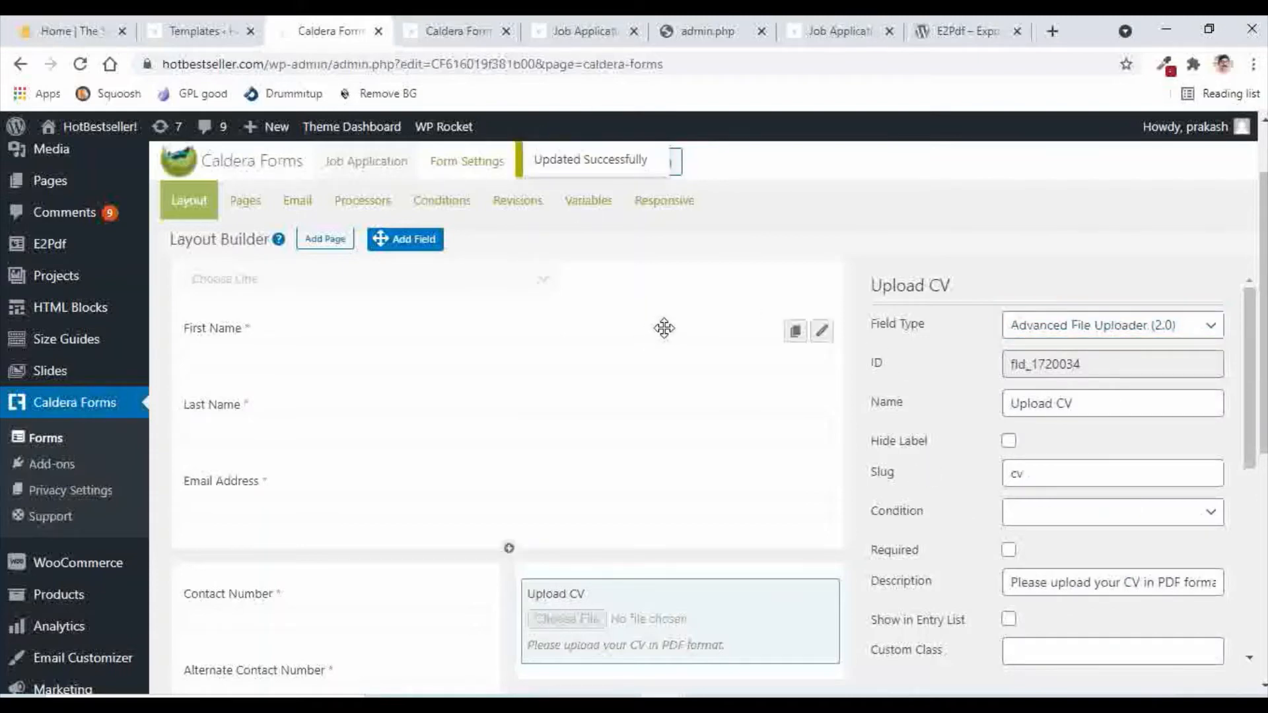
Step: On the reloaded Job Application page, set the Title to Mr. and autofill the applicant's name, e-mail address and contact number
left_click(575, 31)
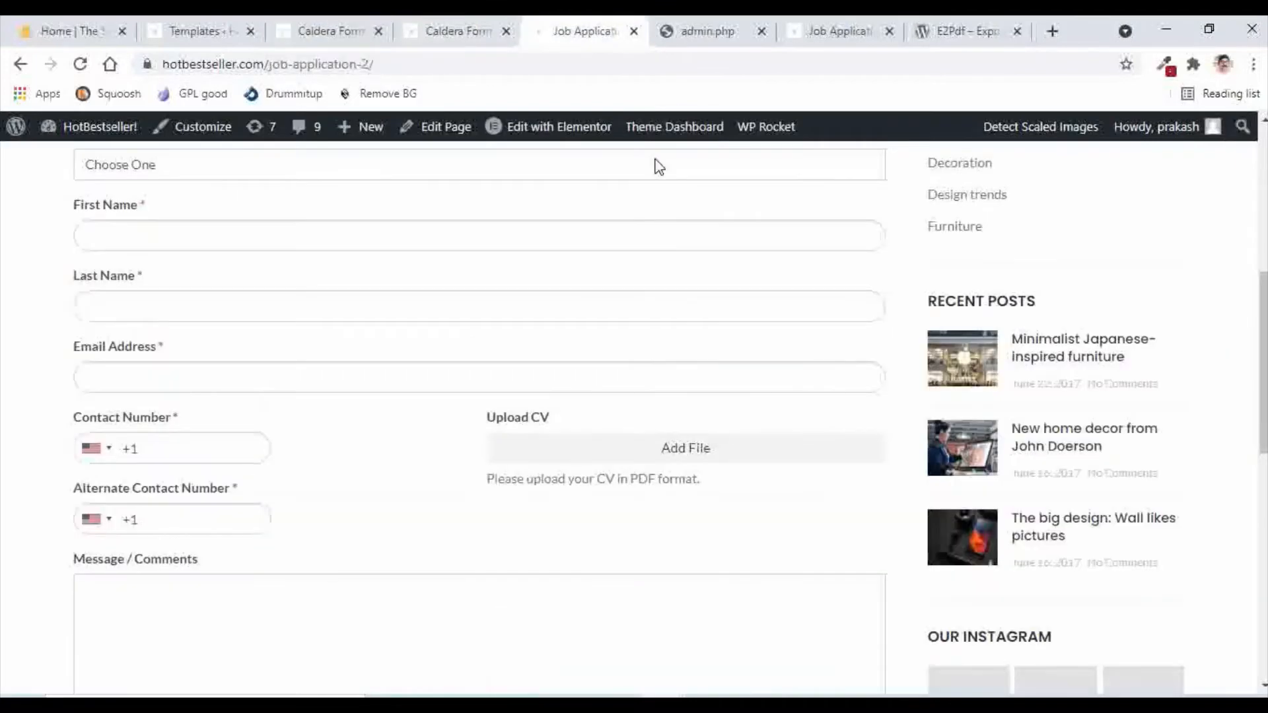
left_click(80, 64)
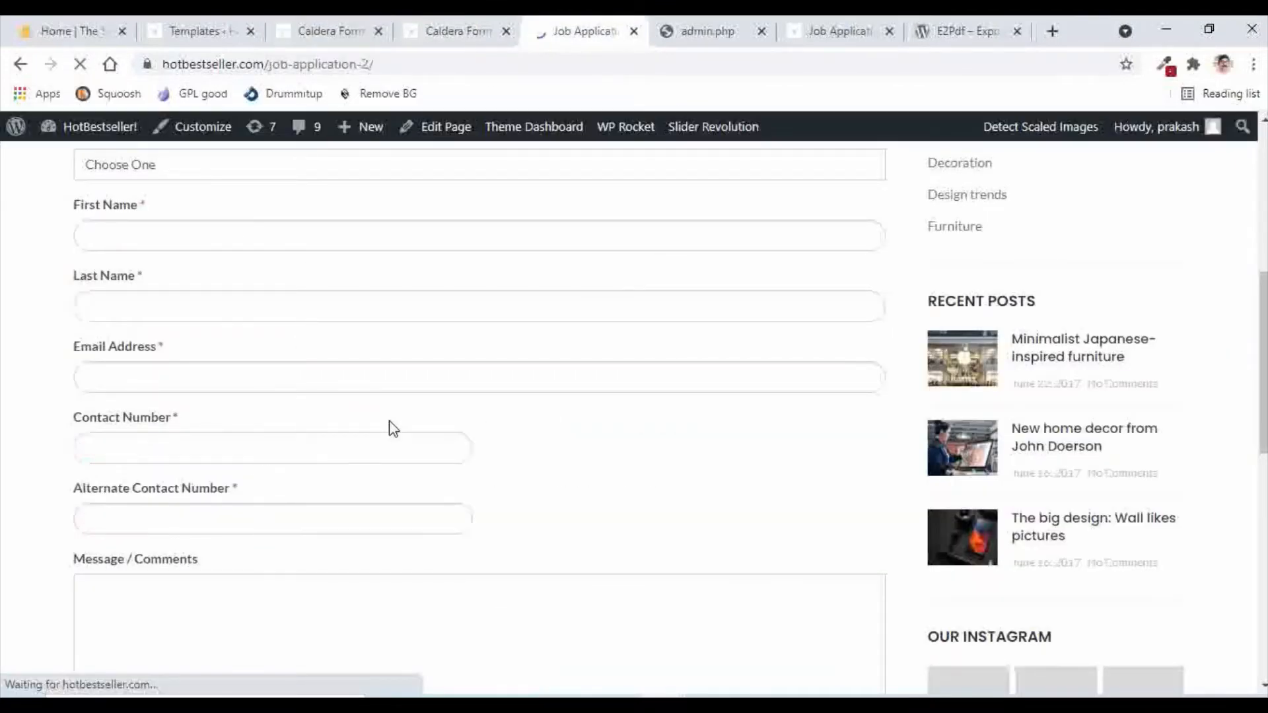
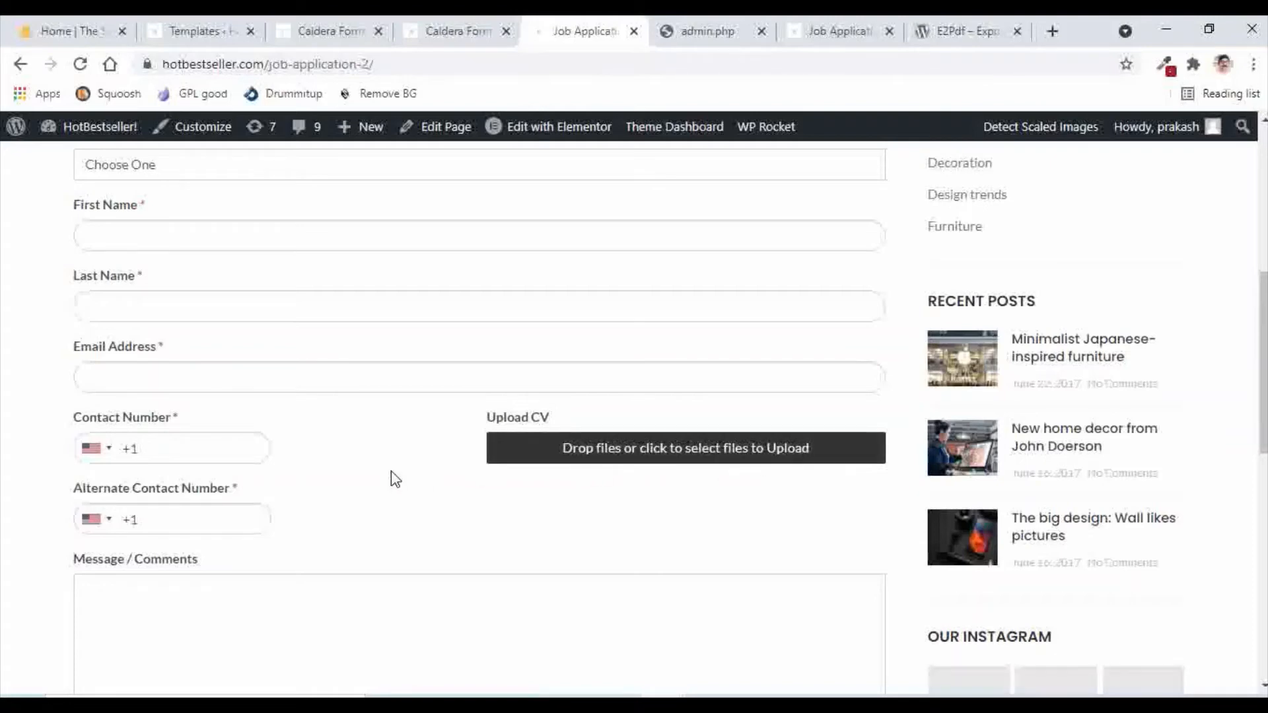
scroll(394, 478, "up", 3)
left_click(167, 354)
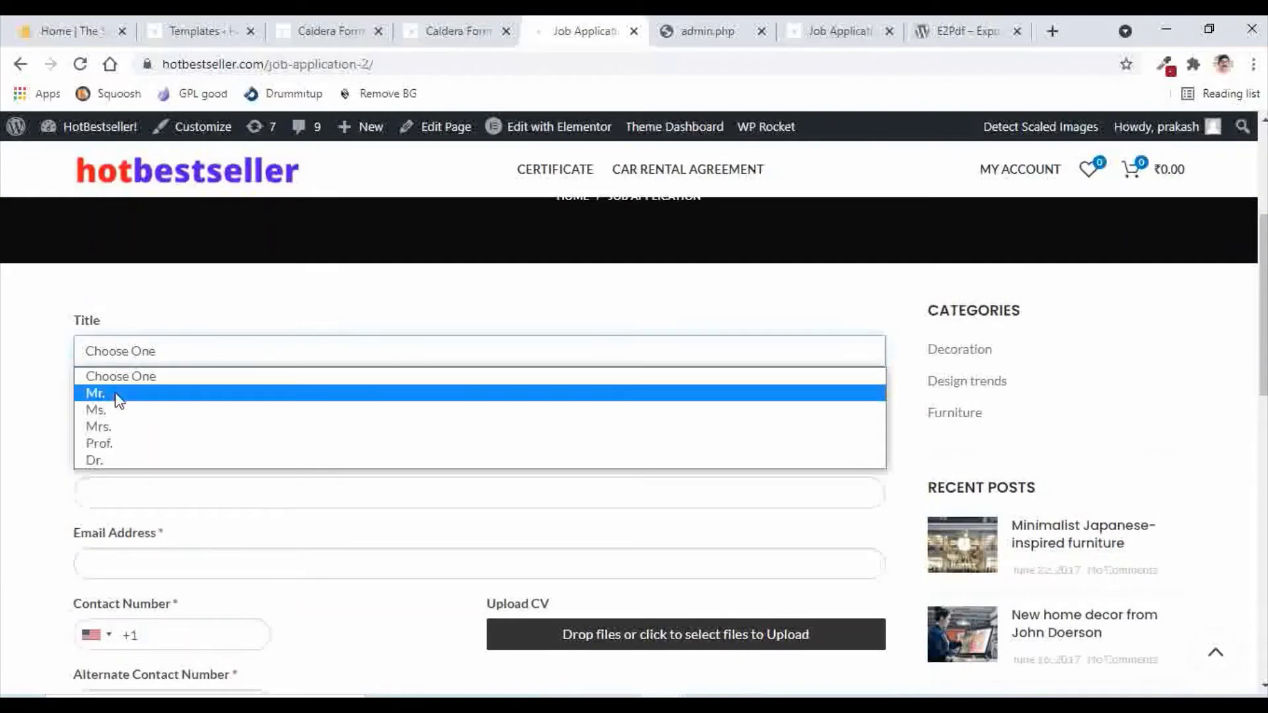
left_click(113, 397)
left_click(138, 421)
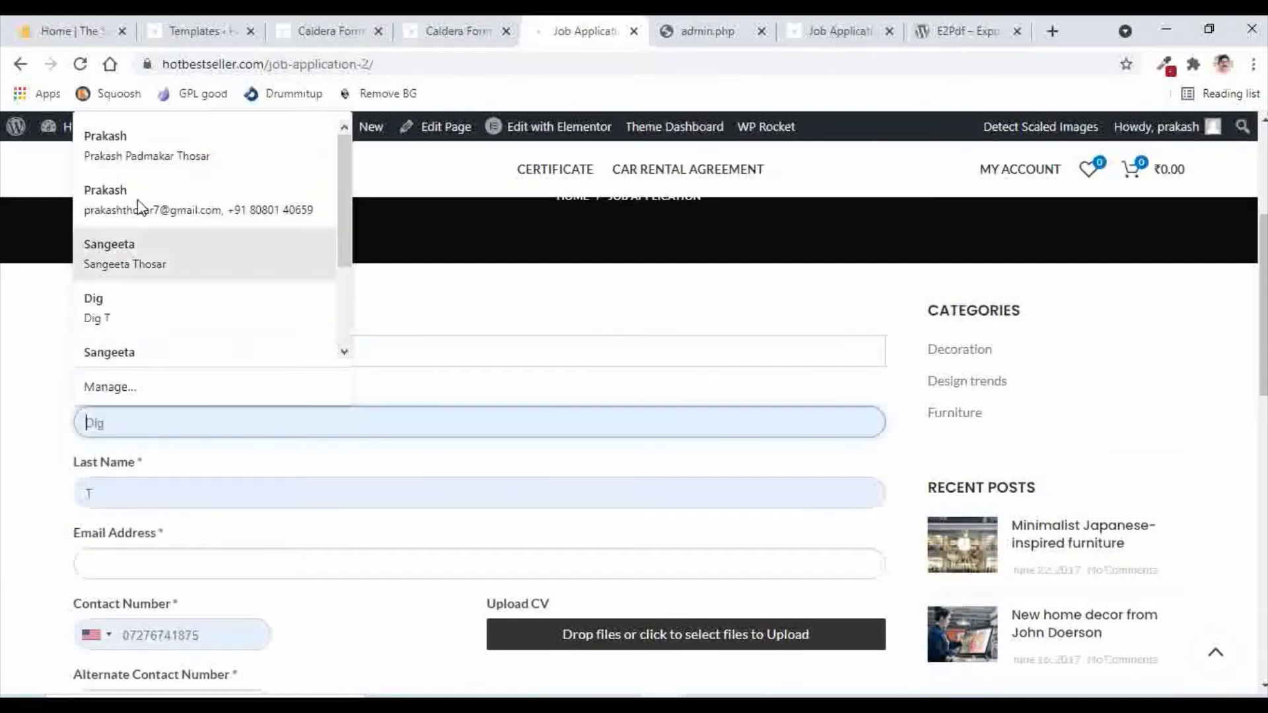
left_click(113, 142)
Step: Attach Car Rental Agreement.pdf as the file for Upload CV
scroll(390, 472, "down", 3)
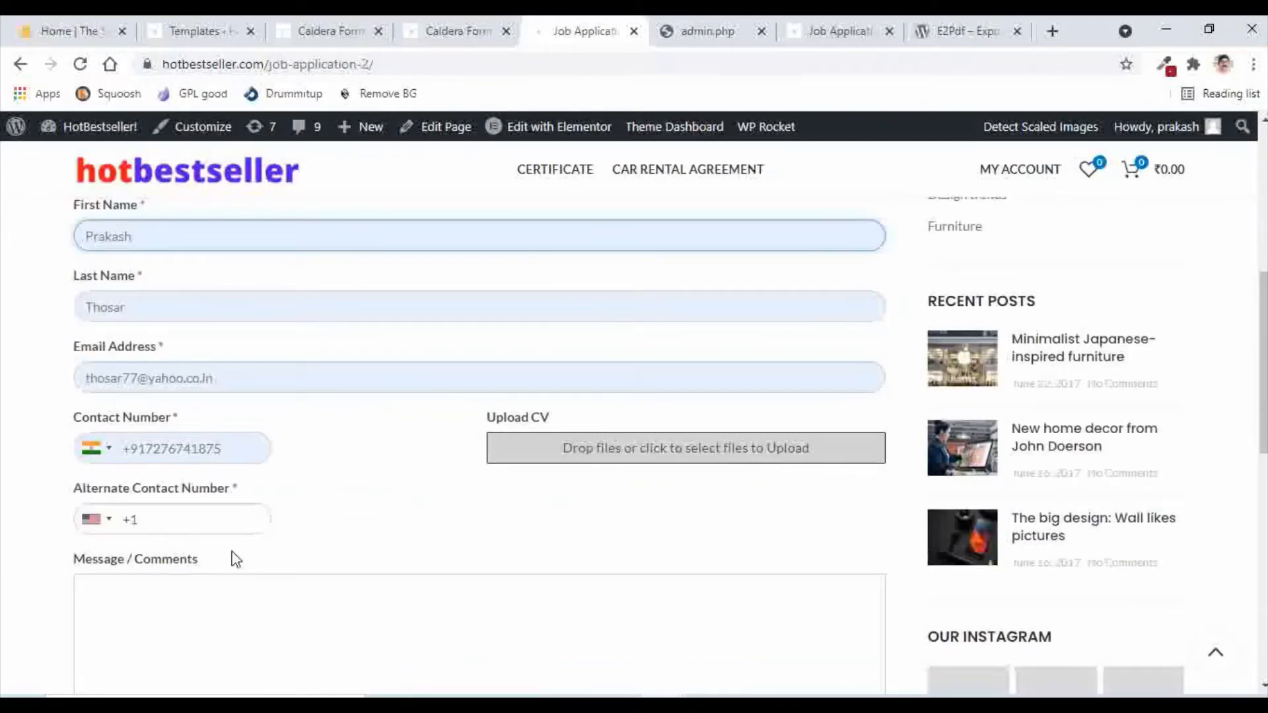
left_click(624, 448)
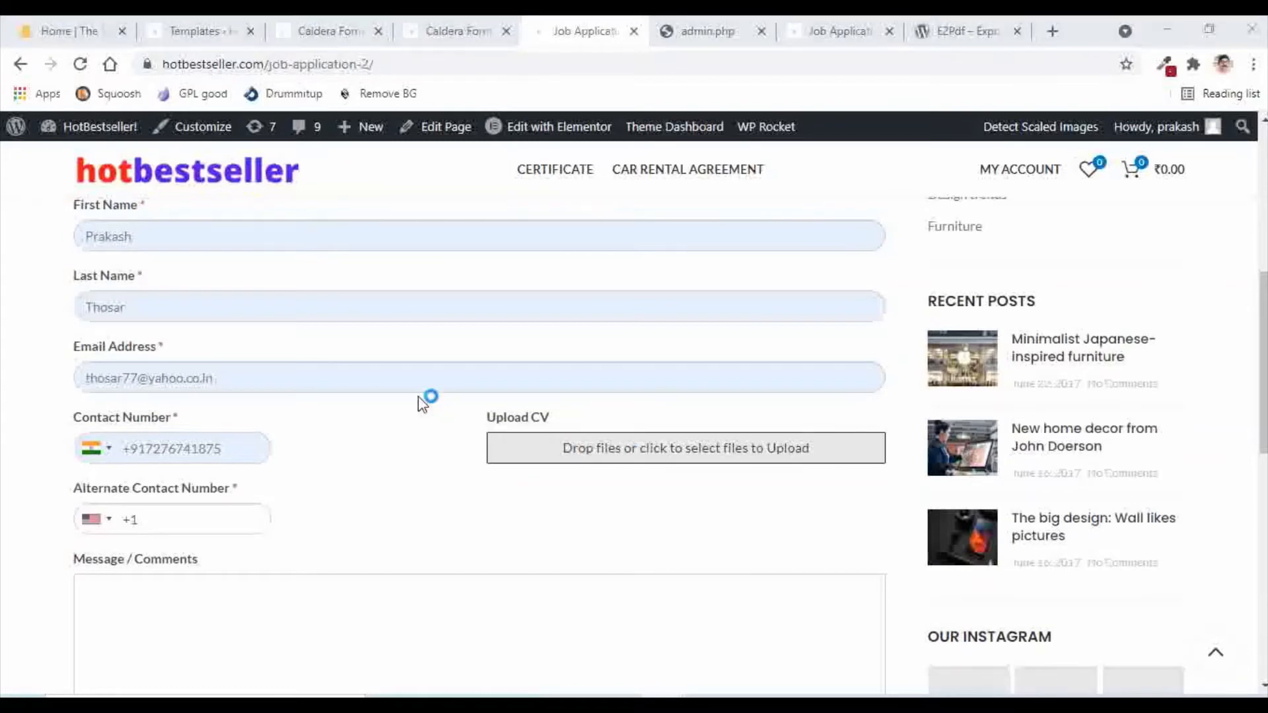
double_click(232, 167)
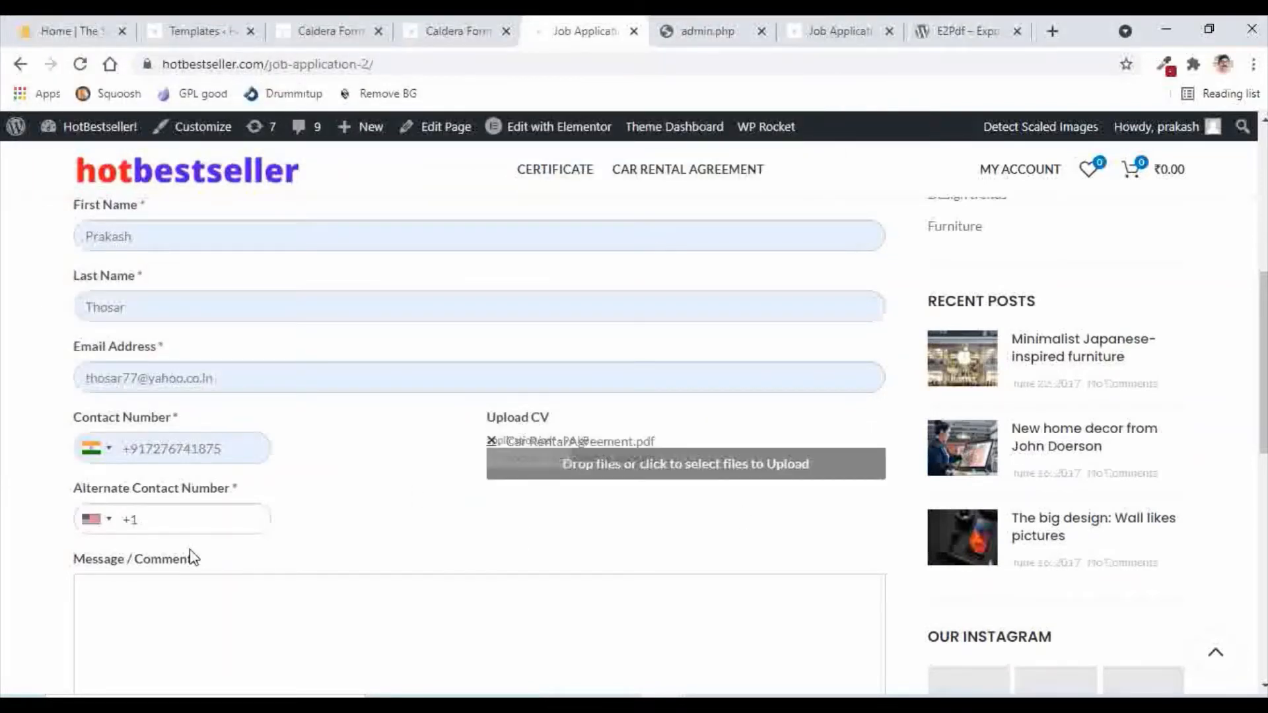
Step: Replace the default country prefix in Alternate Contact Number with the applicant's autofilled second phone number
left_click(105, 519)
key("BackSpace")
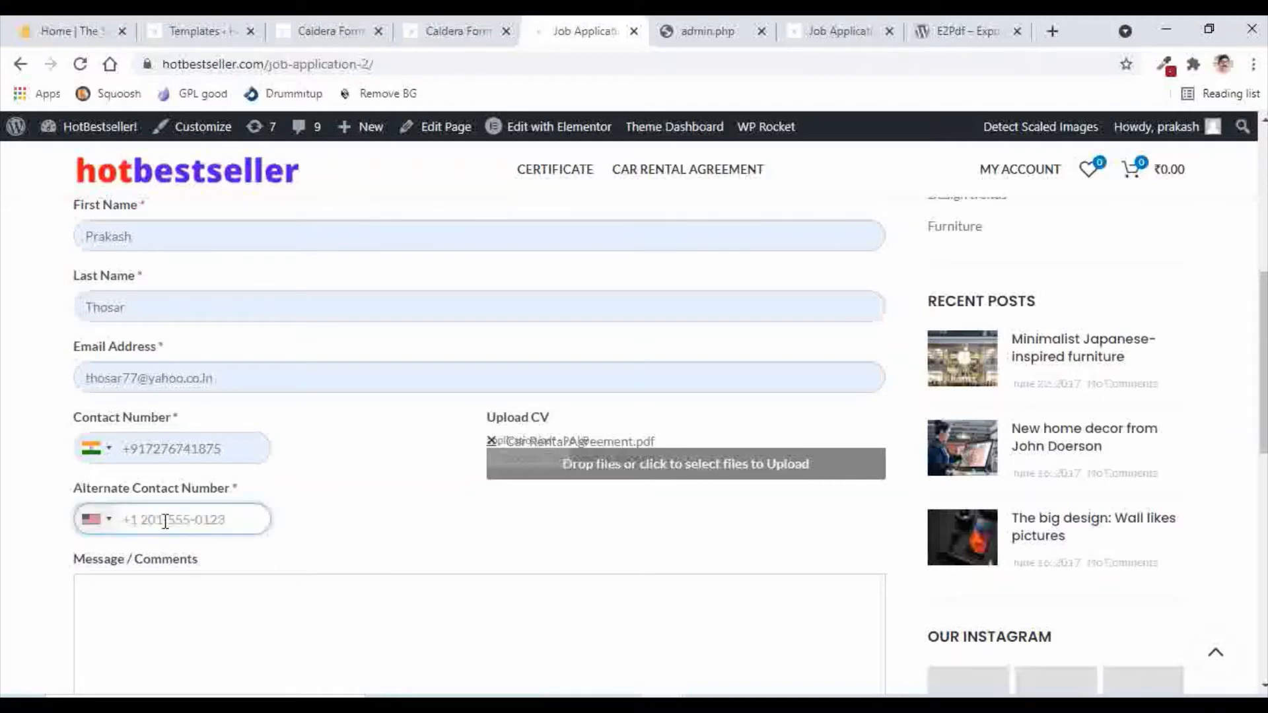
left_click(106, 520)
left_click(165, 211)
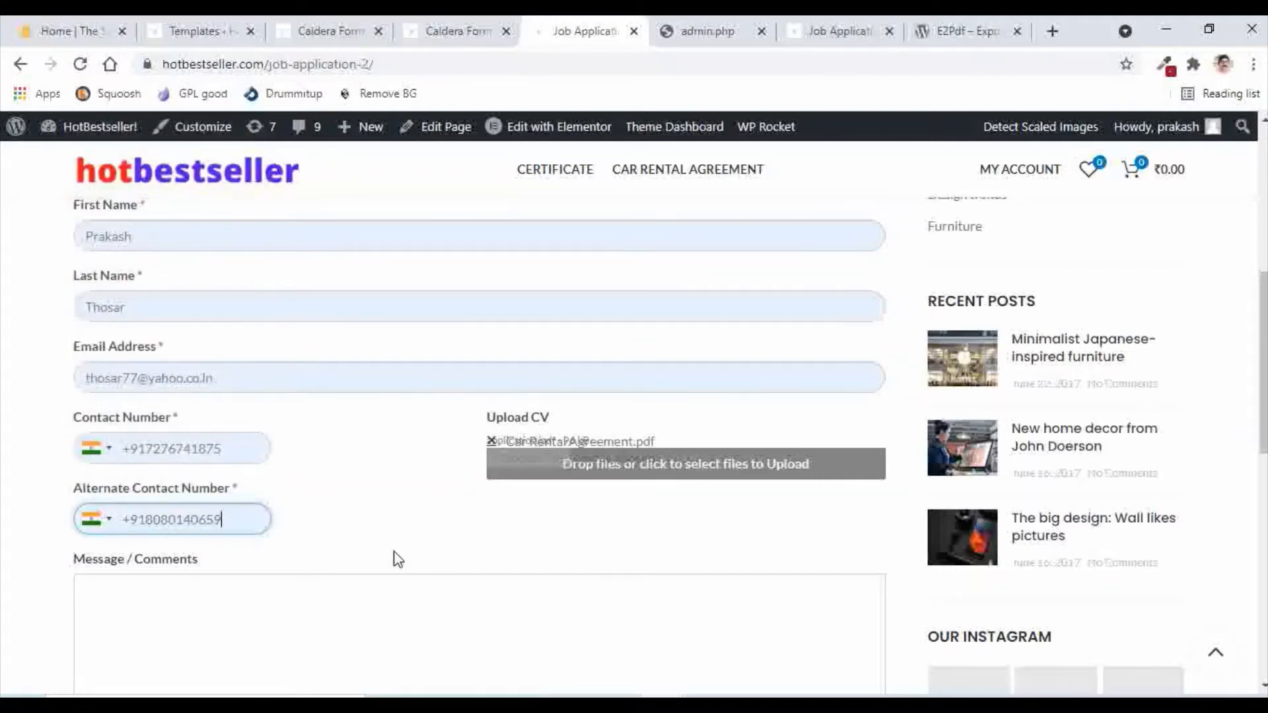
Step: Enter the message "Please find my application for the post of WebDeveloper." followed by a blank line and "Thanks"
scroll(280, 546, "down", 1)
left_click(262, 516)
scroll(304, 514, "down", 1)
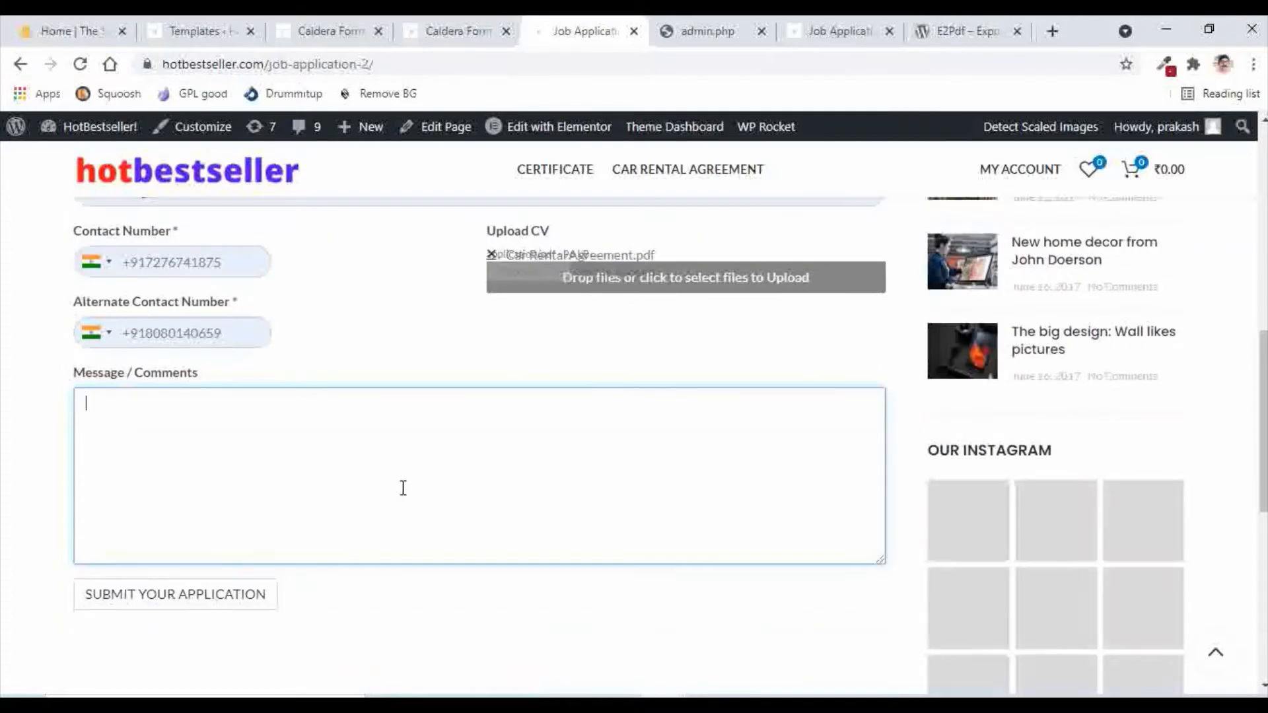
type("Please ")
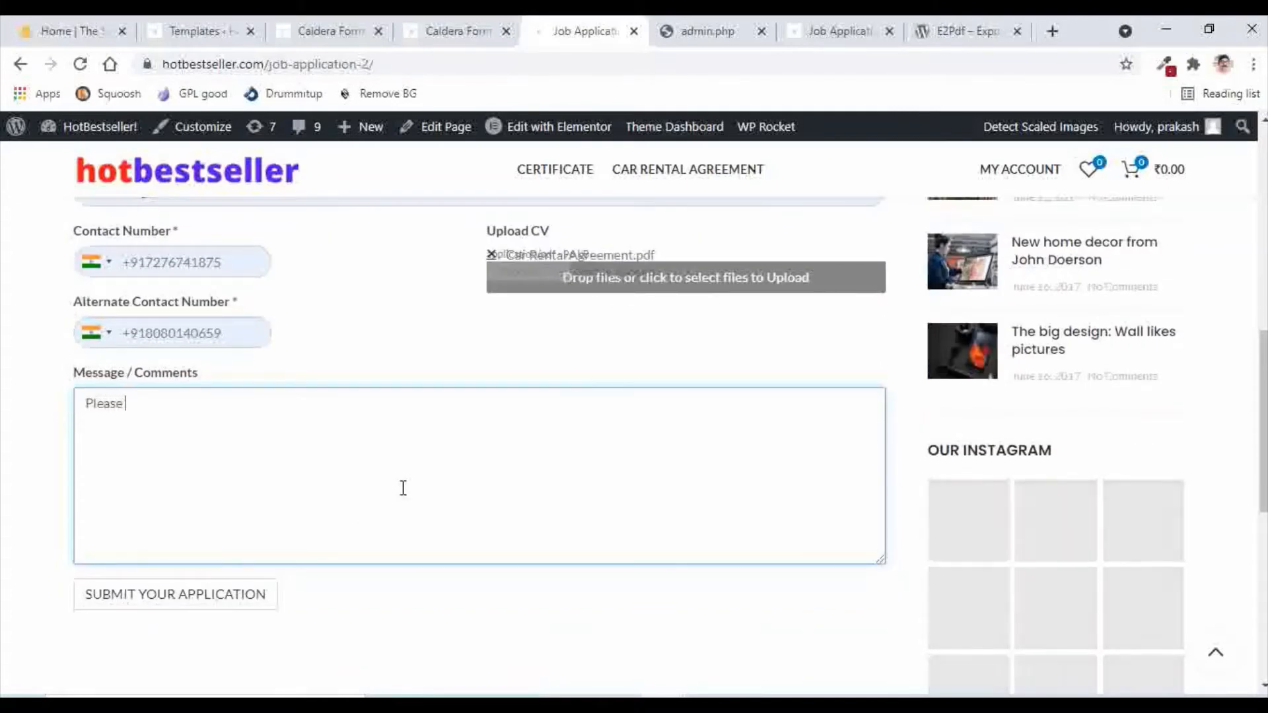
type("find my ")
type("applica")
type("n fo")
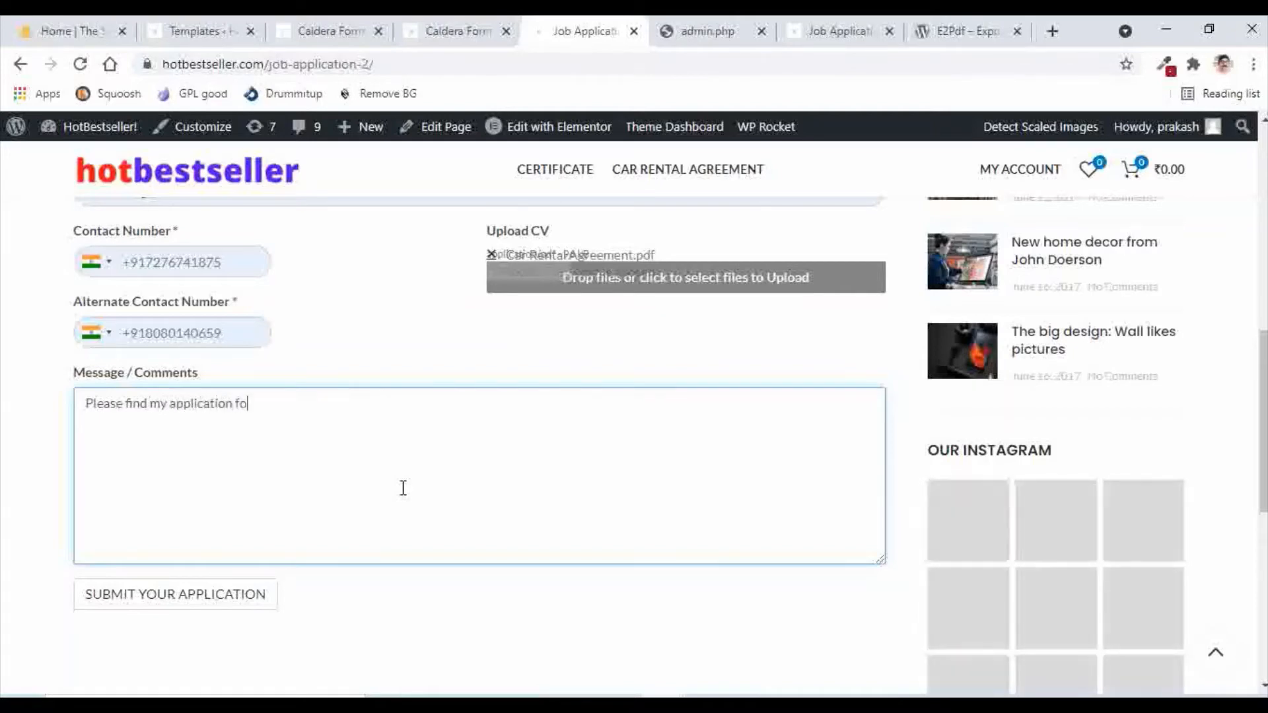
type("r the post o")
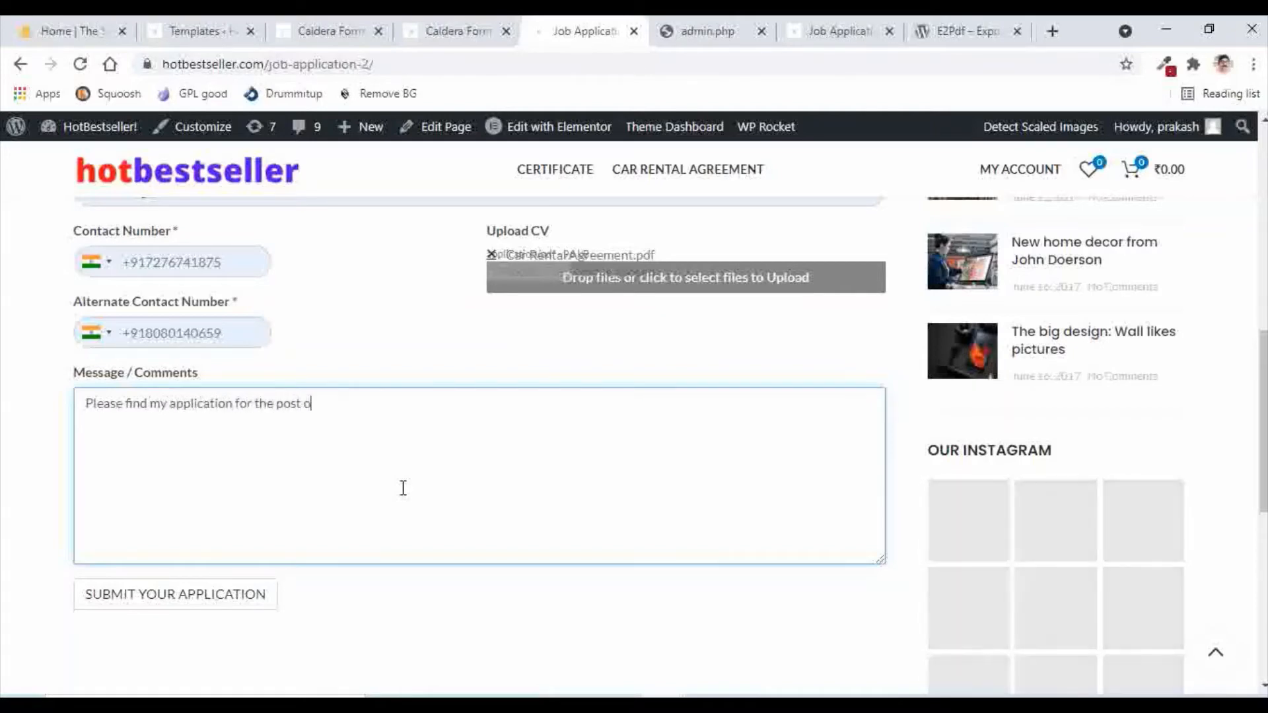
type("f WebDeveloper.")
key("Return")
key("Return")
type("Thanks")
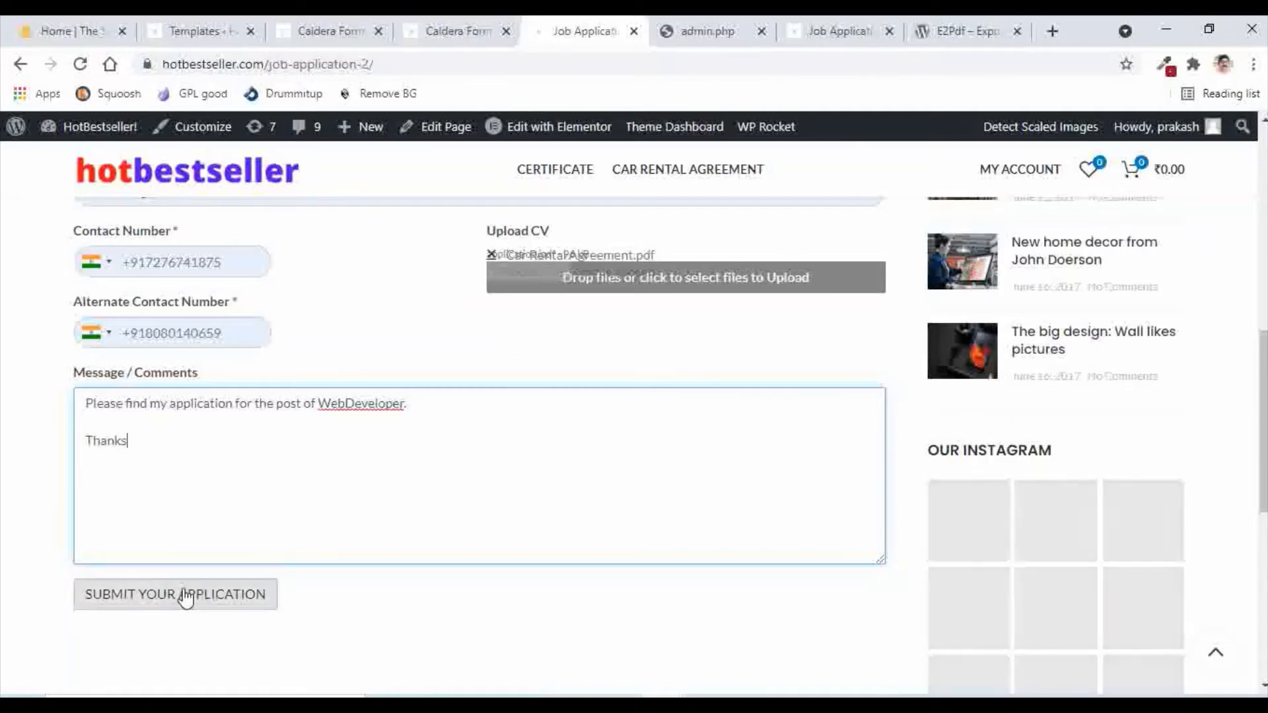
Step: Submit the job application and download its PDF through the link in the success message
left_click(147, 601)
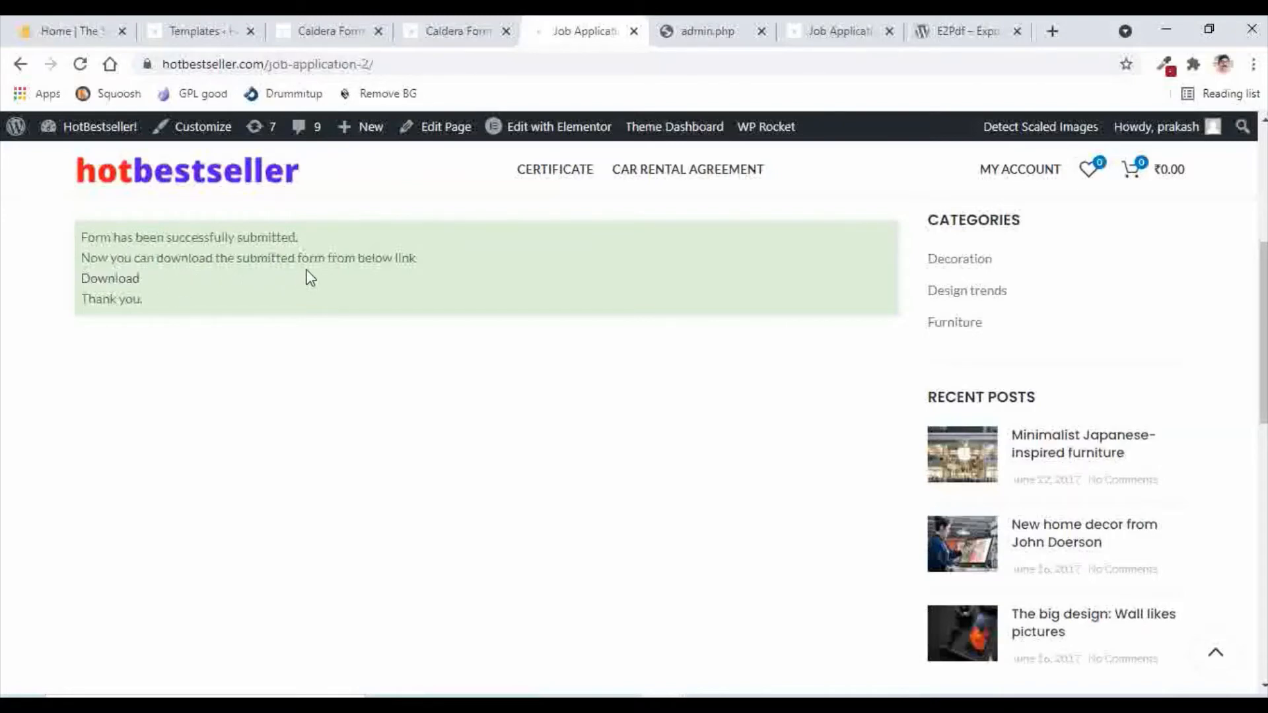
left_click(106, 284)
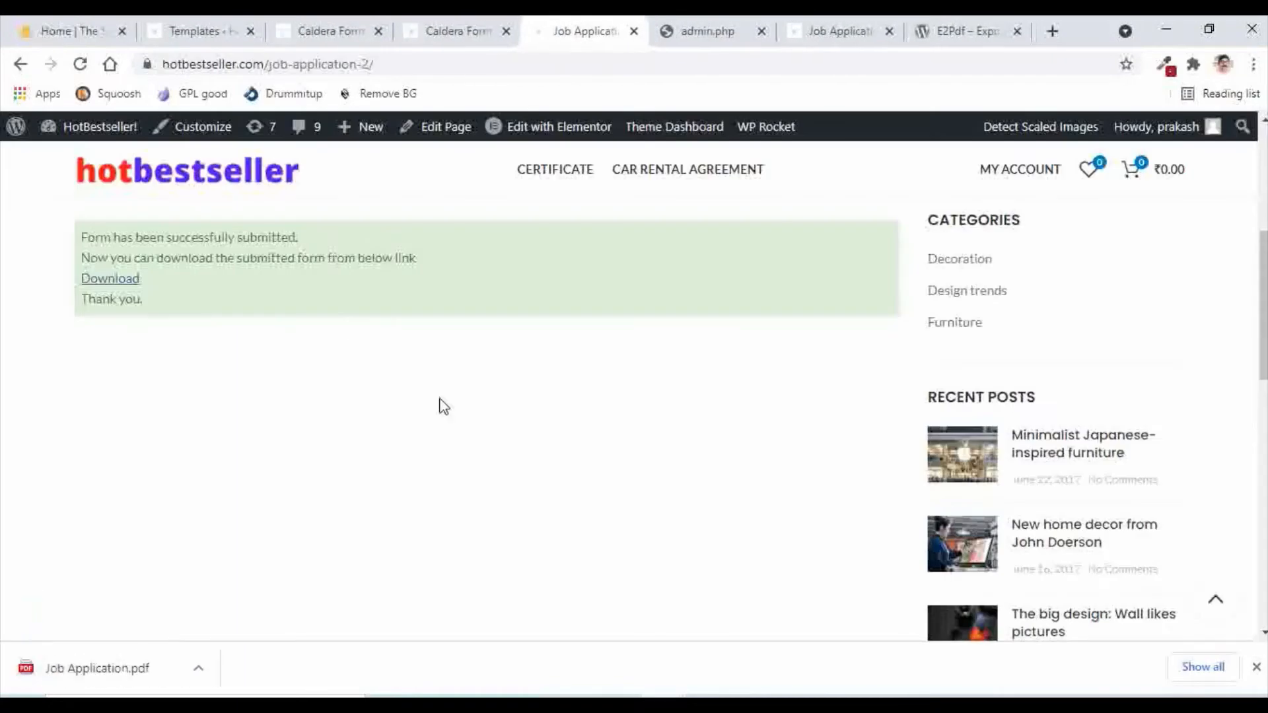
Step: Open the downloaded Job Application.pdf and check the submitted values through to the end of the document
left_click(198, 669)
left_click(227, 532)
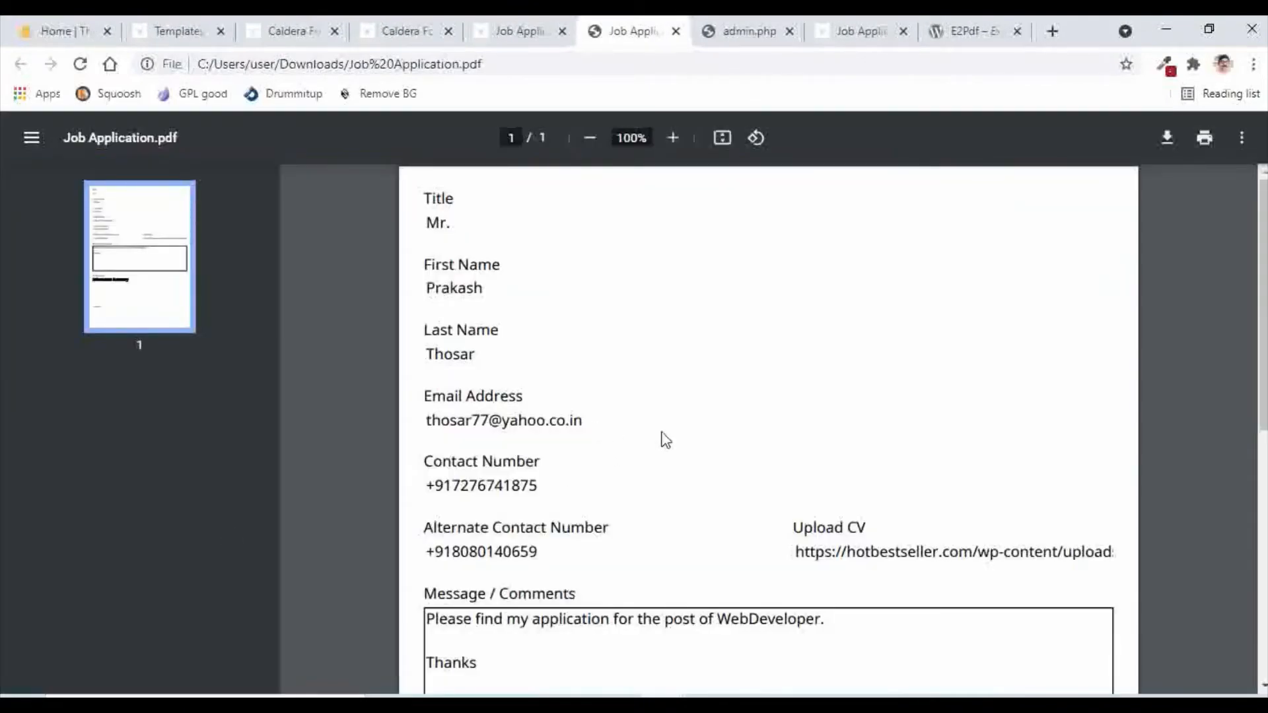
scroll(664, 438, "down", 4)
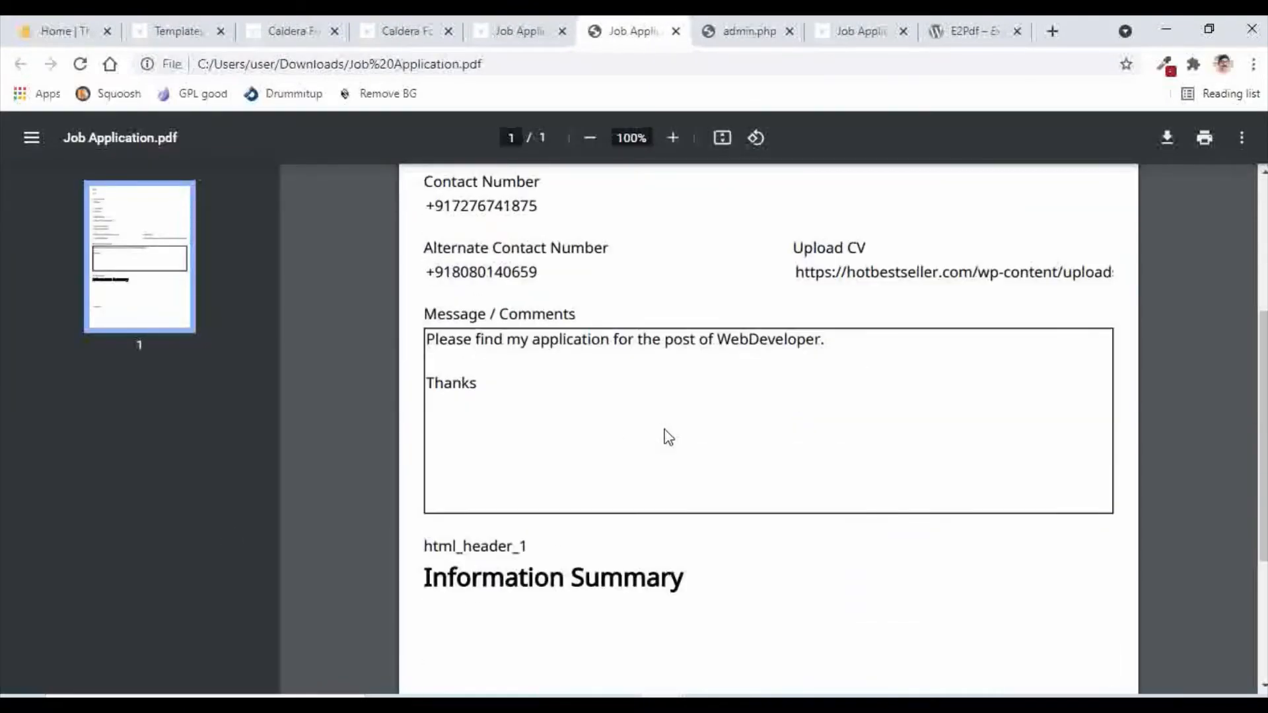
scroll(668, 438, "down", 3)
scroll(669, 437, "up", 7)
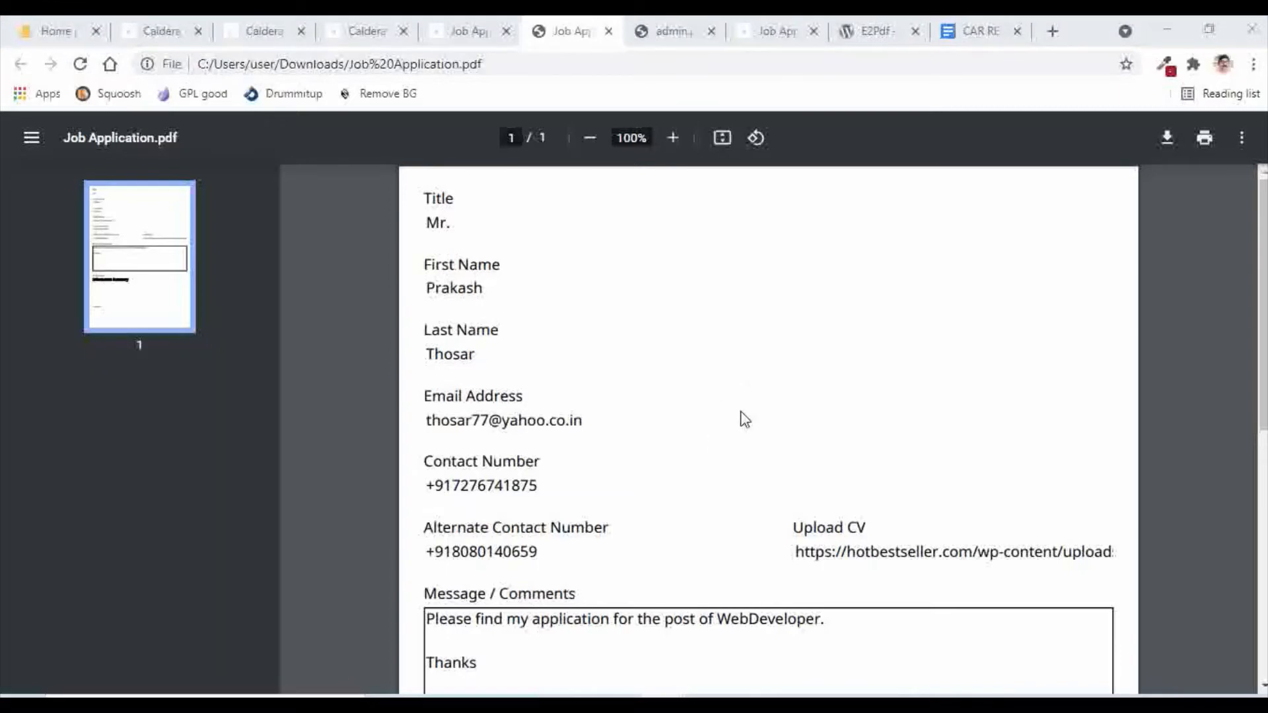
Step: Switch to the Edge window and view the filled sample documents Car Rent.pdf and Certificate.pdf
left_click(485, 705)
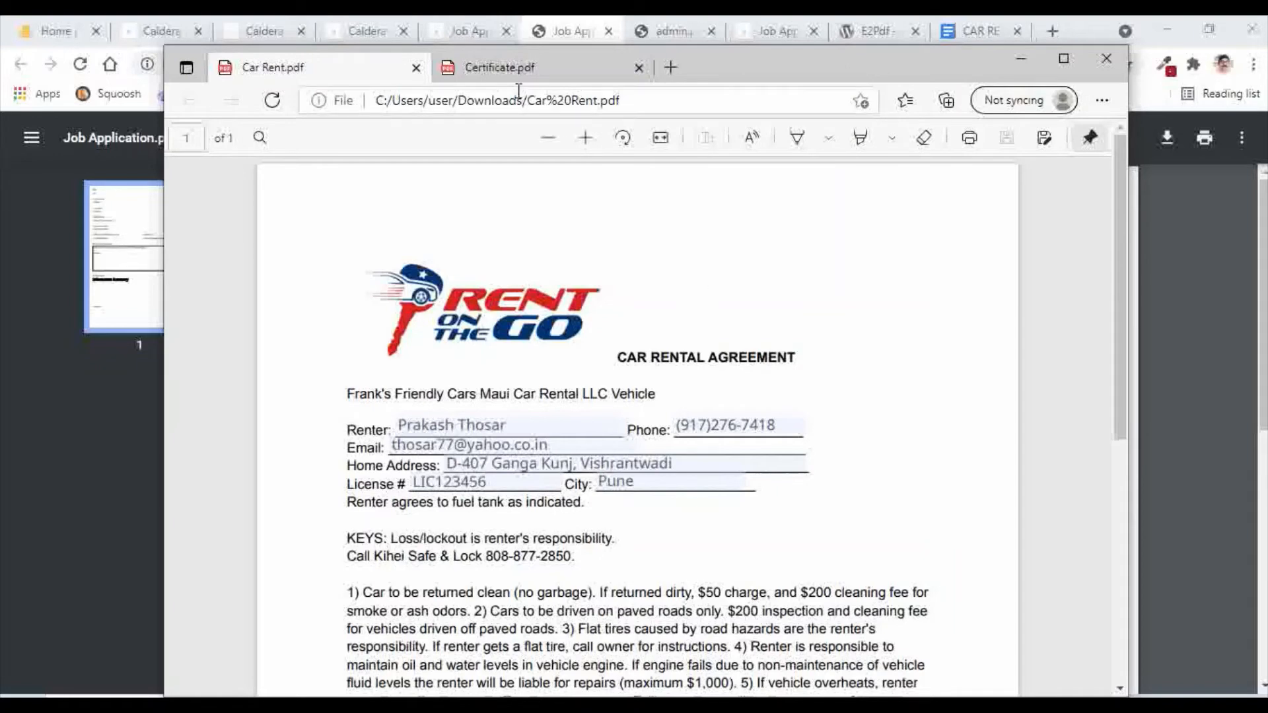
left_click(496, 69)
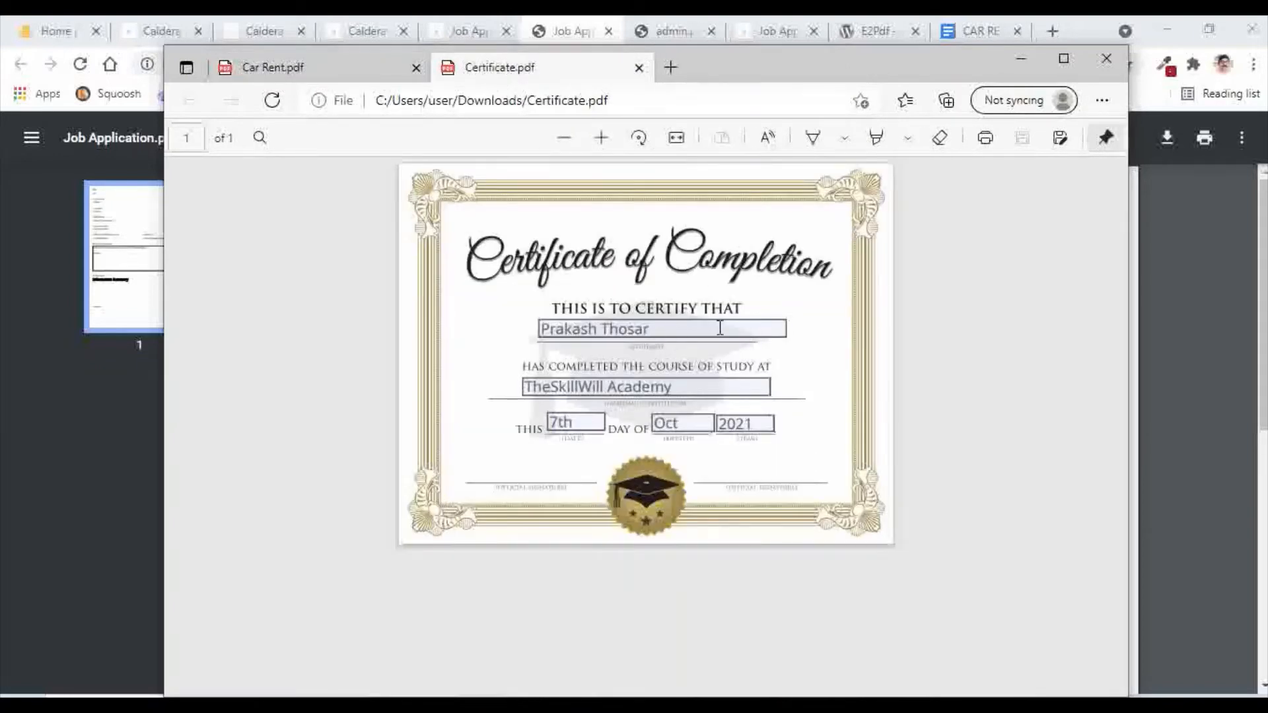
Step: Return to Caldera Forms in Chrome and create a new form from the Blank Form template named "Car rent agreement"
left_click(148, 38)
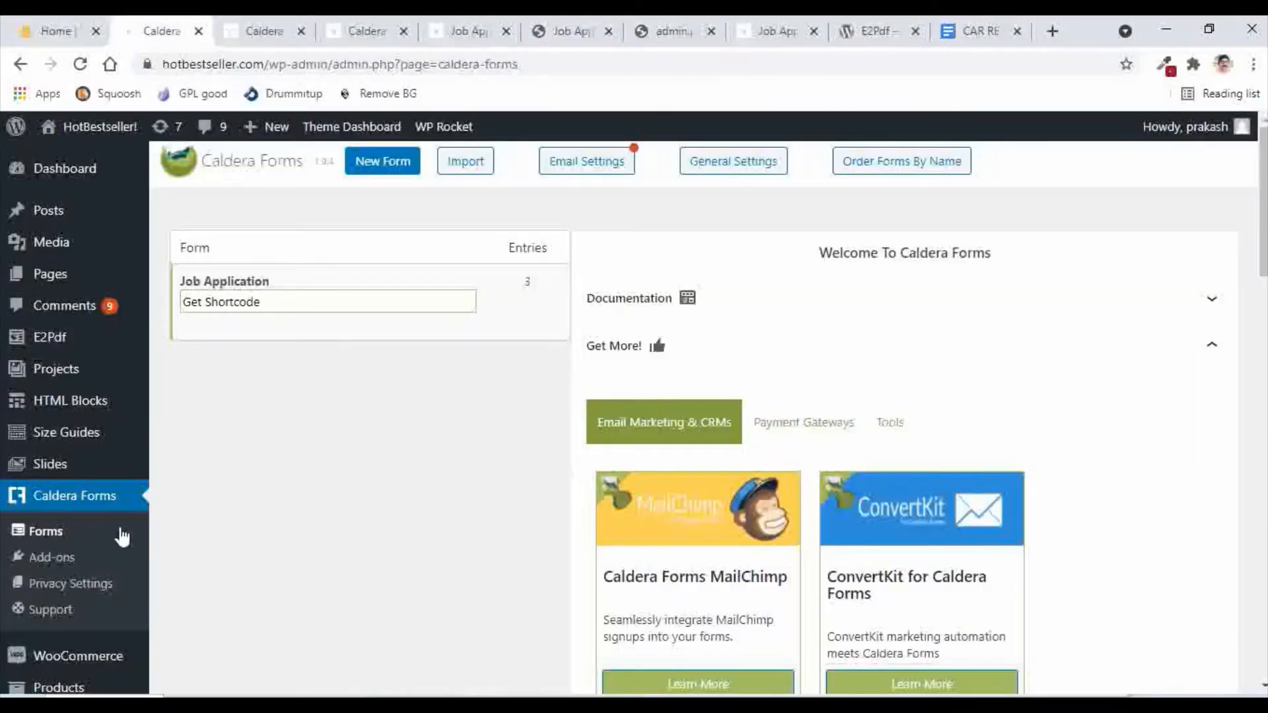
left_click(377, 173)
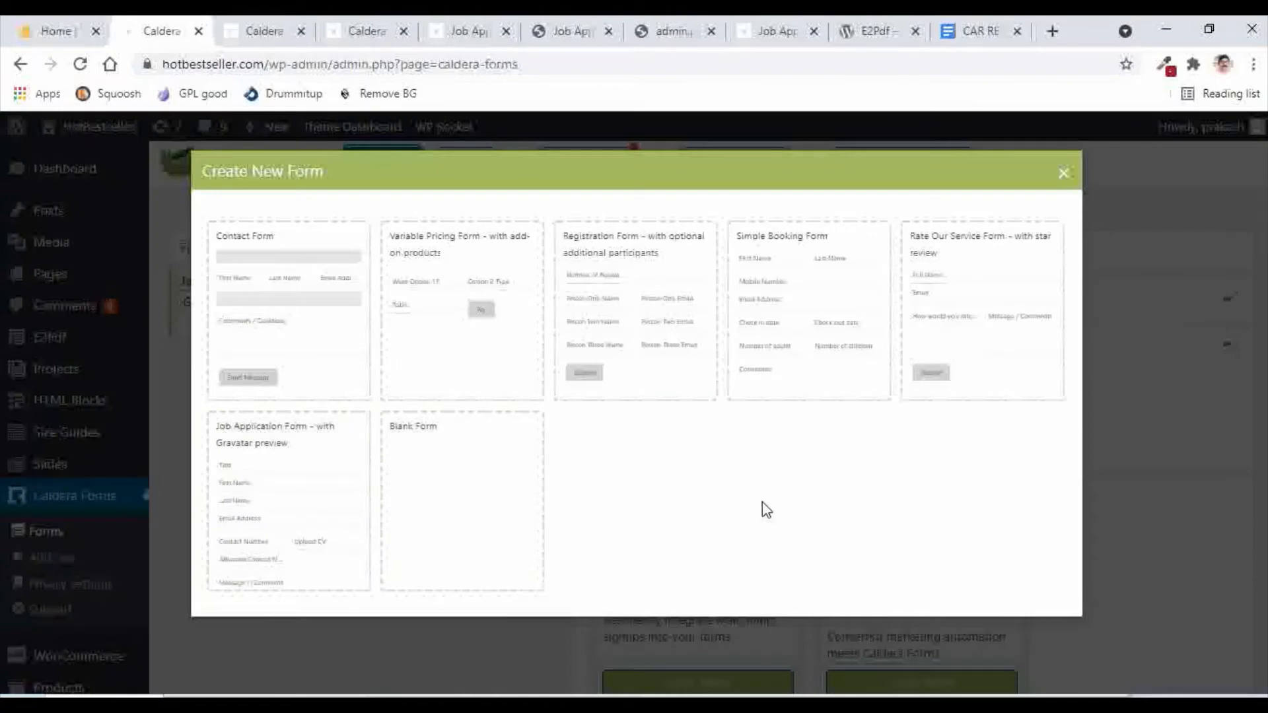
left_click(471, 500)
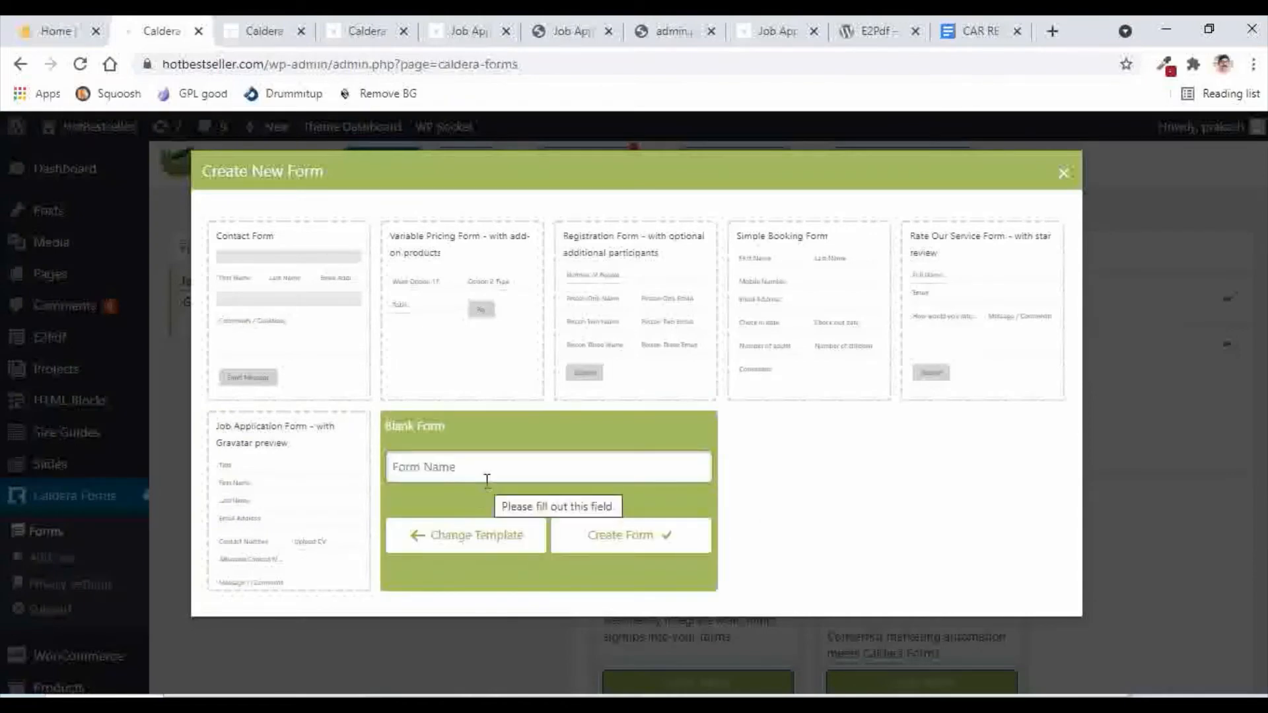
type("Car rent agreement")
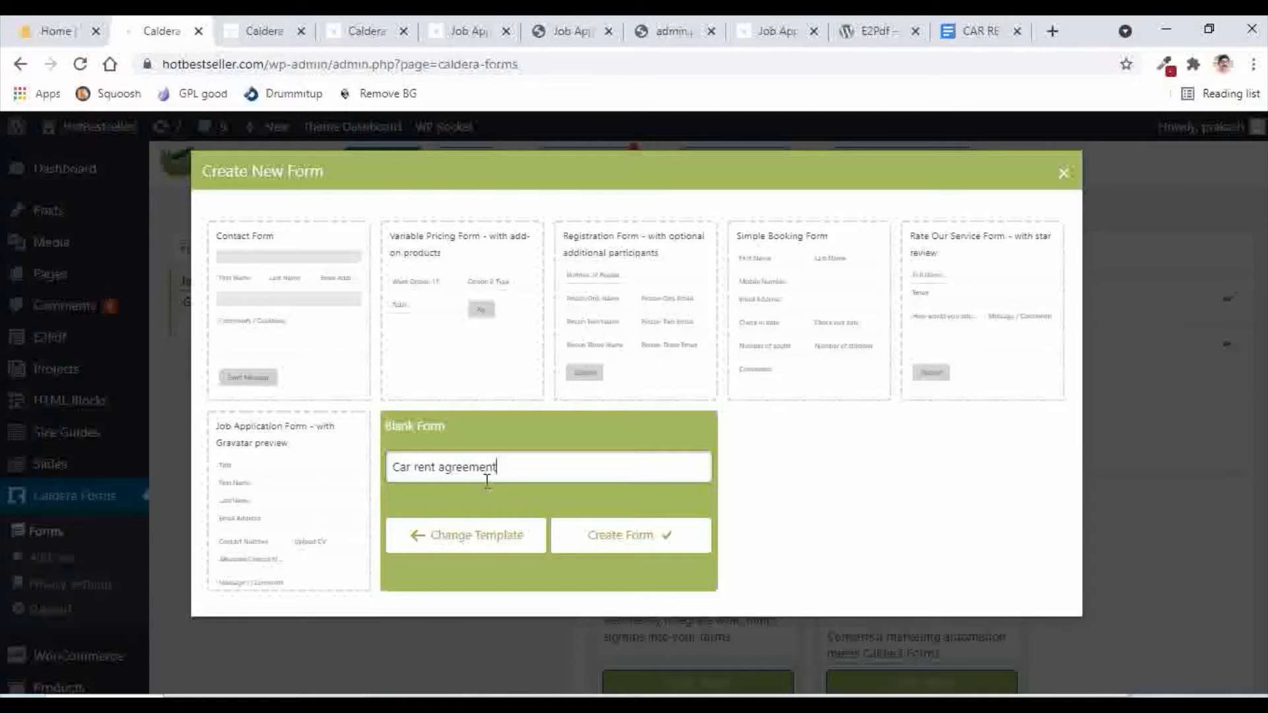
left_click(583, 539)
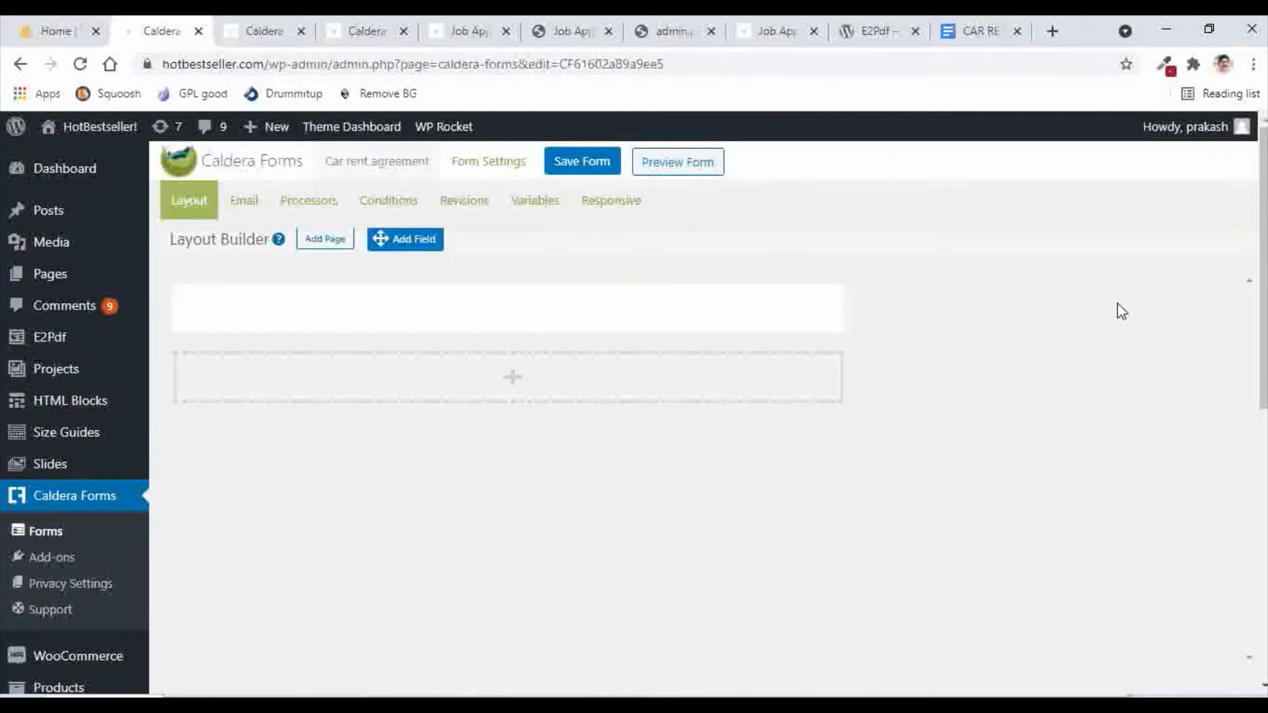
Step: Look over the CAR RENTAL AGREEMENT document in Google Docs and download it as a PDF
left_click(969, 35)
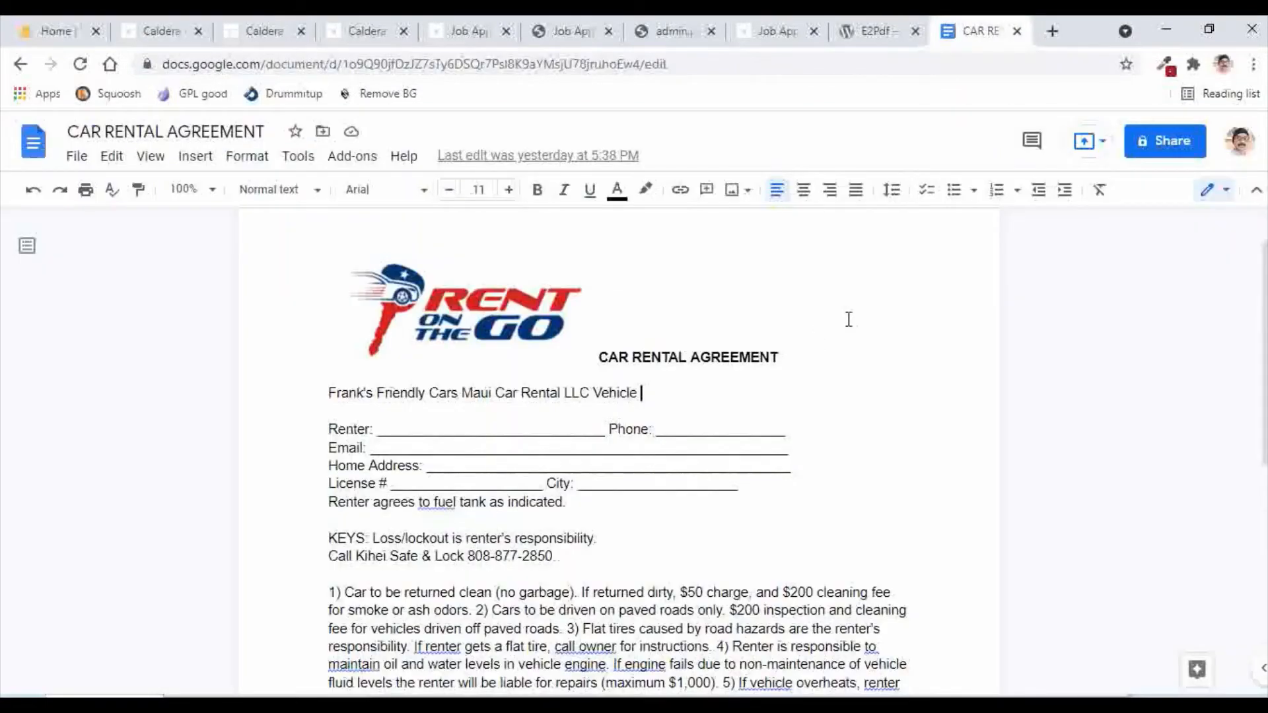
scroll(837, 381, "down", 6)
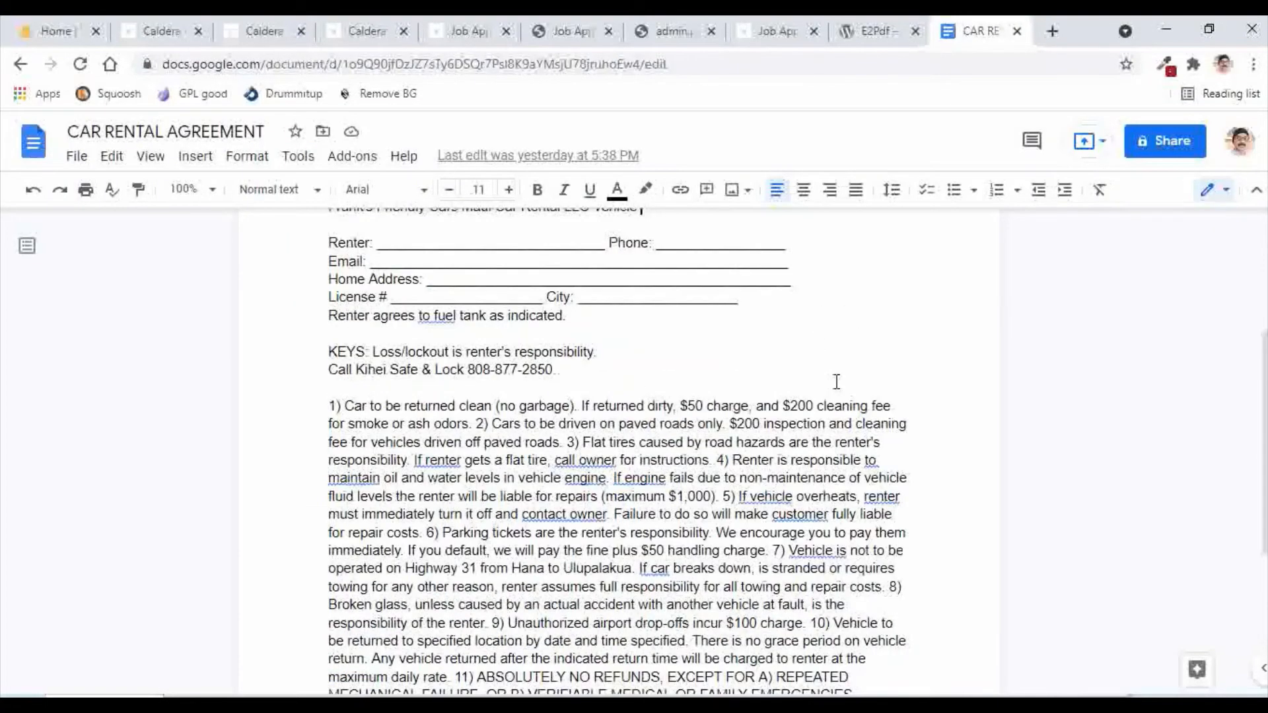
scroll(837, 381, "up", 4)
scroll(837, 382, "up", 3)
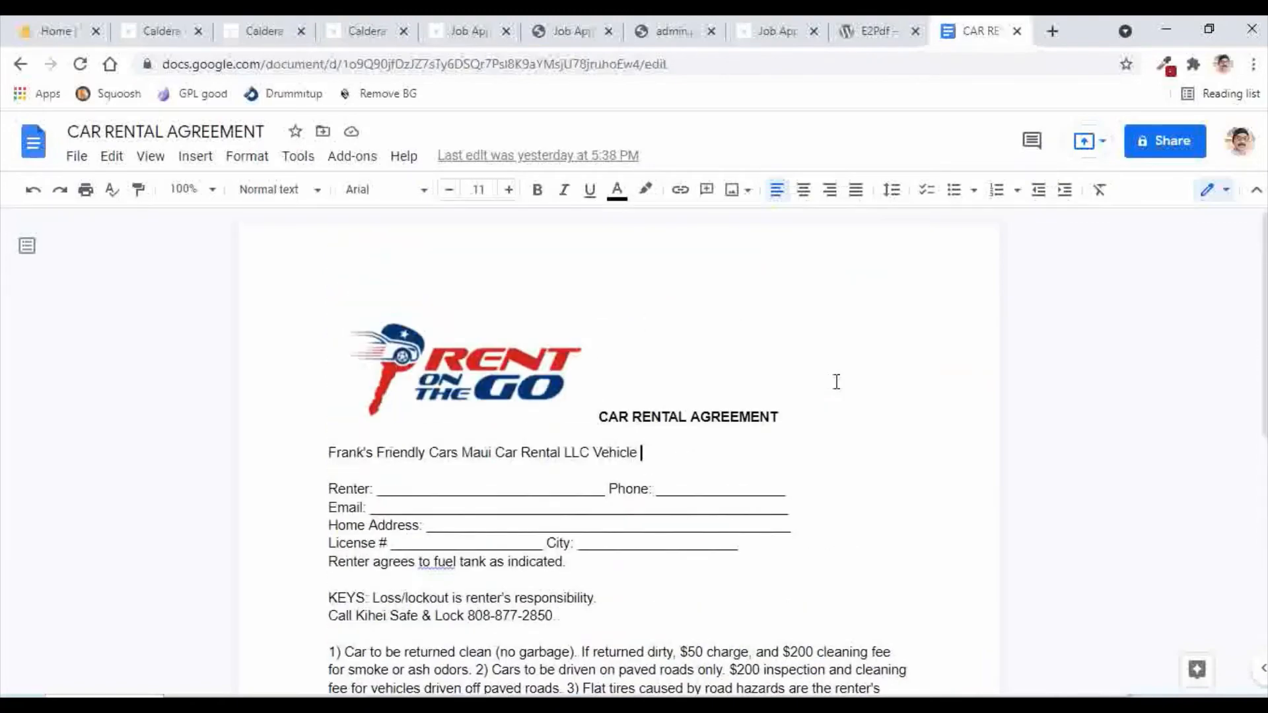
left_click(78, 162)
mouse_move(130, 374)
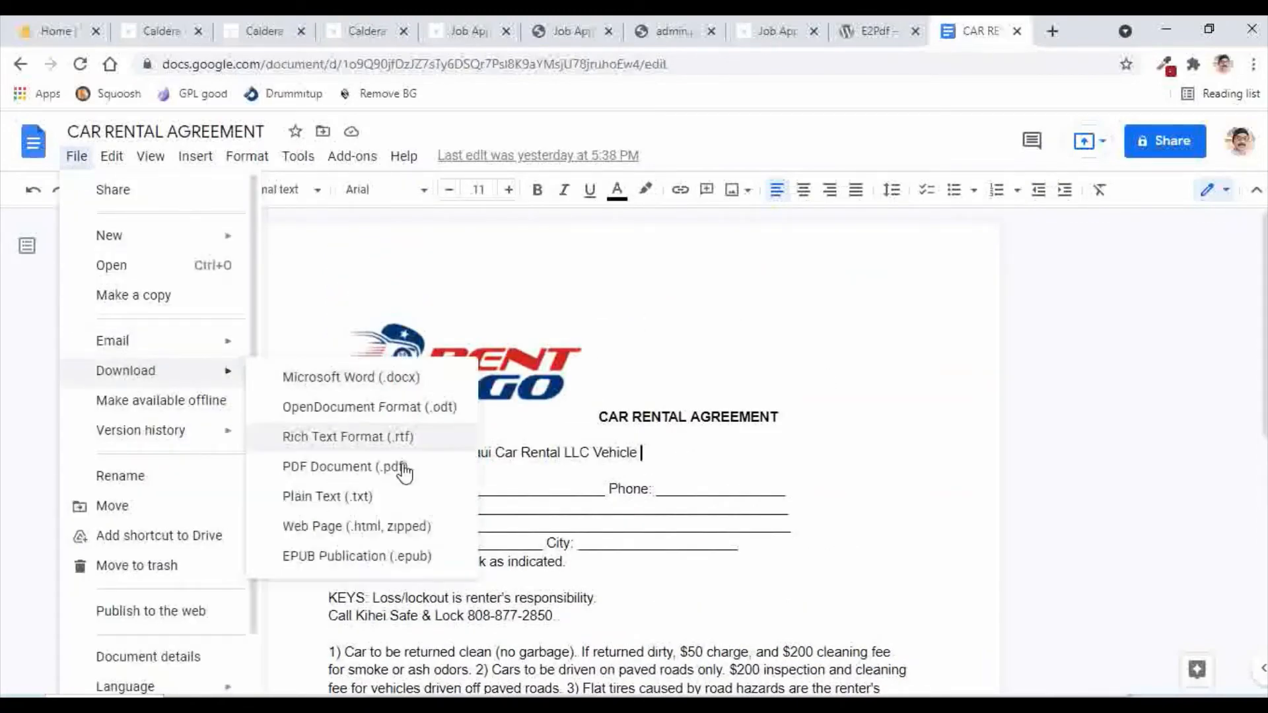
left_click(346, 470)
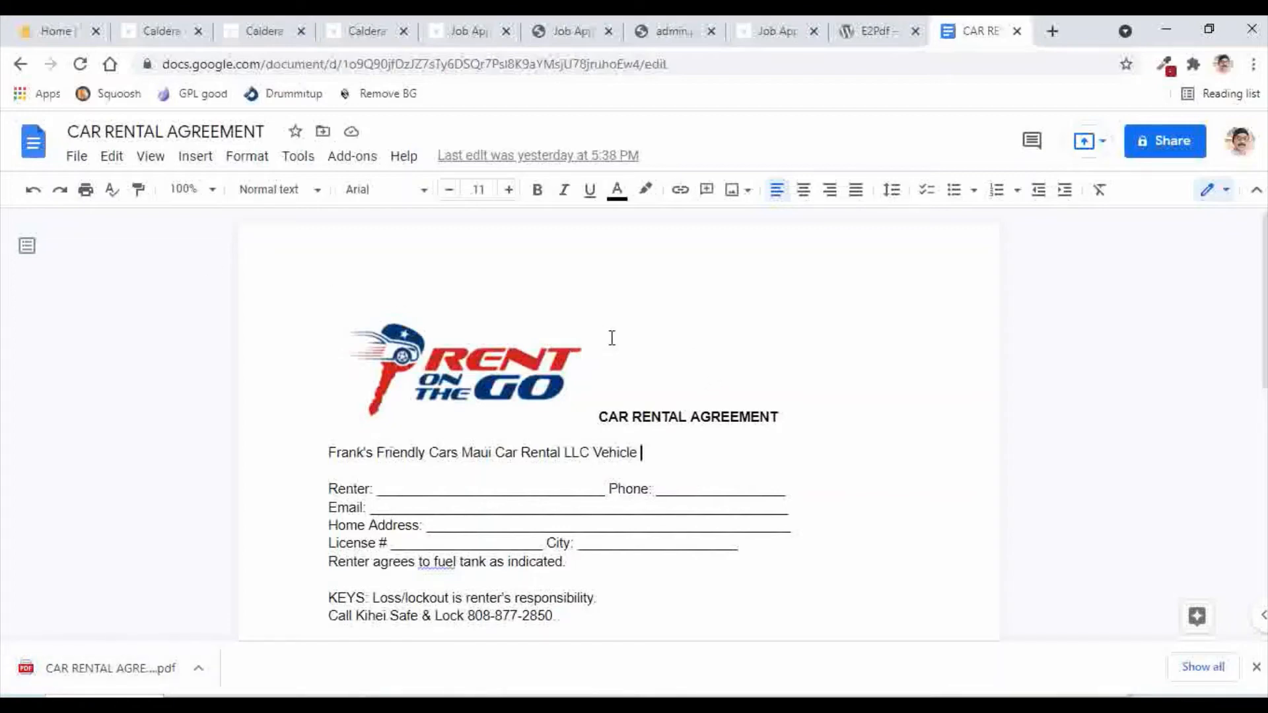
Step: Bring up the file options for the downloaded CAR RENTAL AGREEMENT PDF
left_click(200, 668)
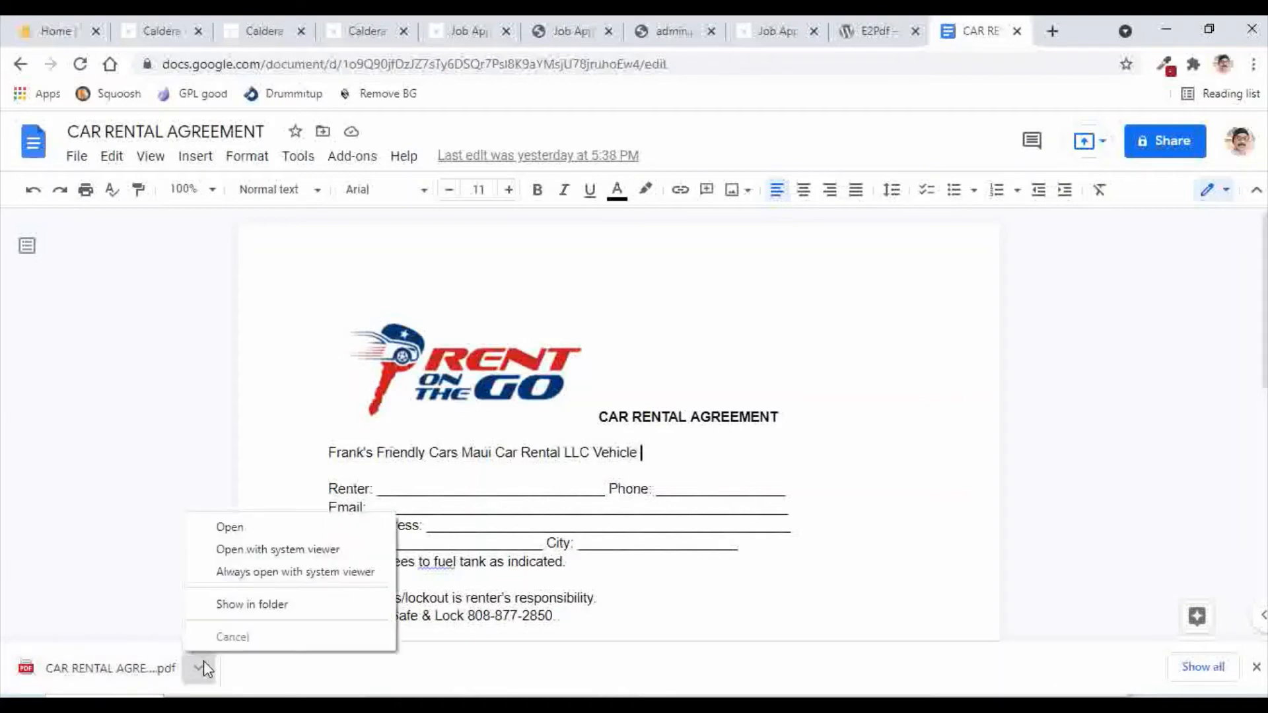
Step: Switch to the Caldera Forms builder and add a Single Line Text field to the empty first row of the form
left_click(700, 340)
left_click(176, 40)
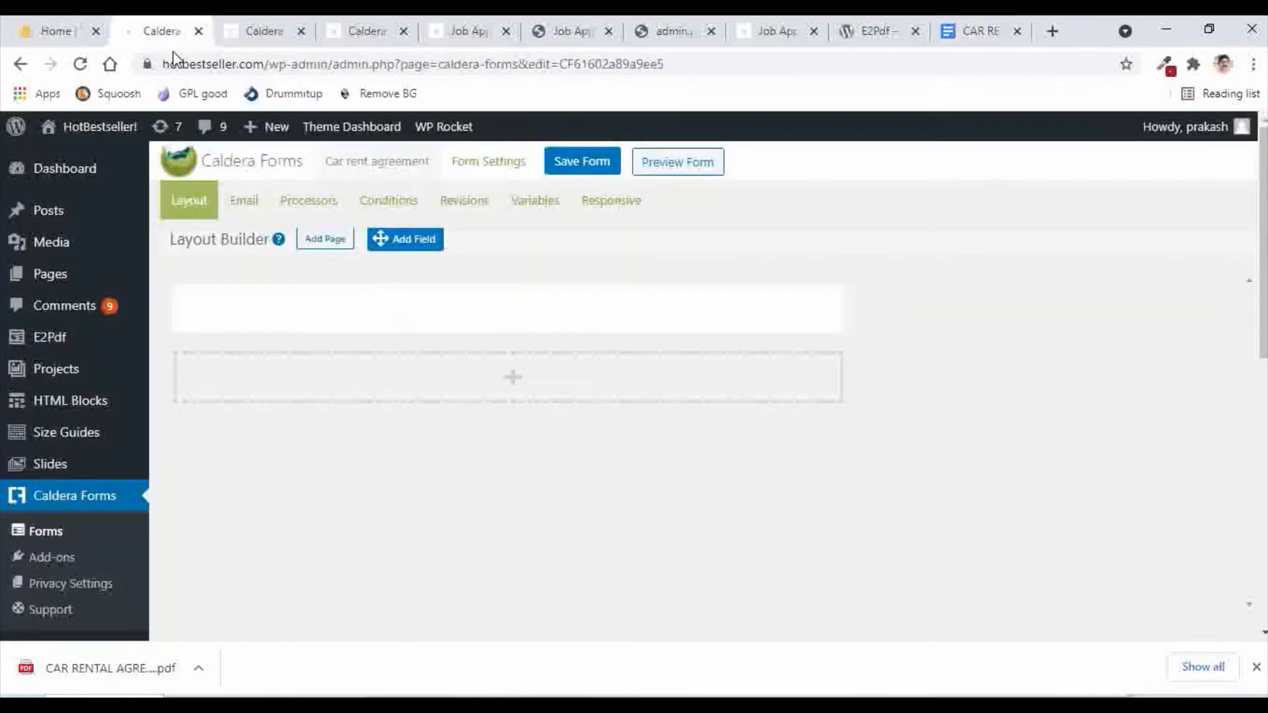
mouse_move(619, 324)
left_click(509, 332)
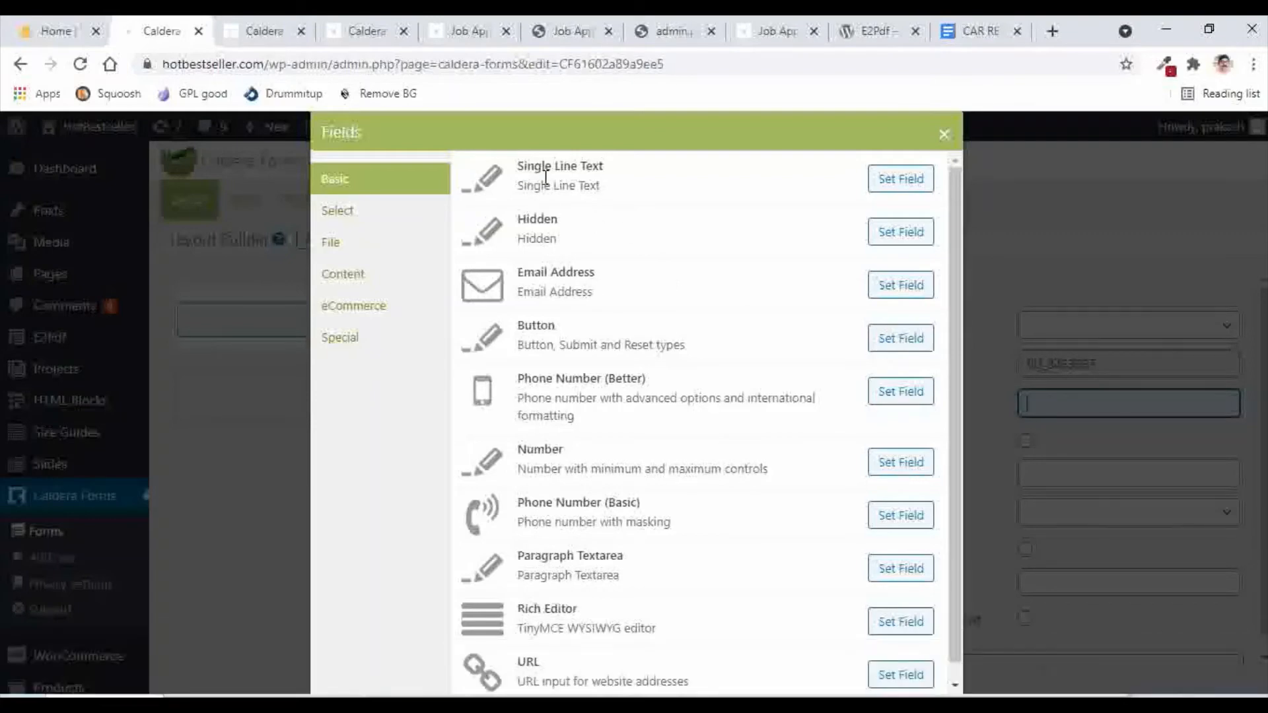
left_click(885, 187)
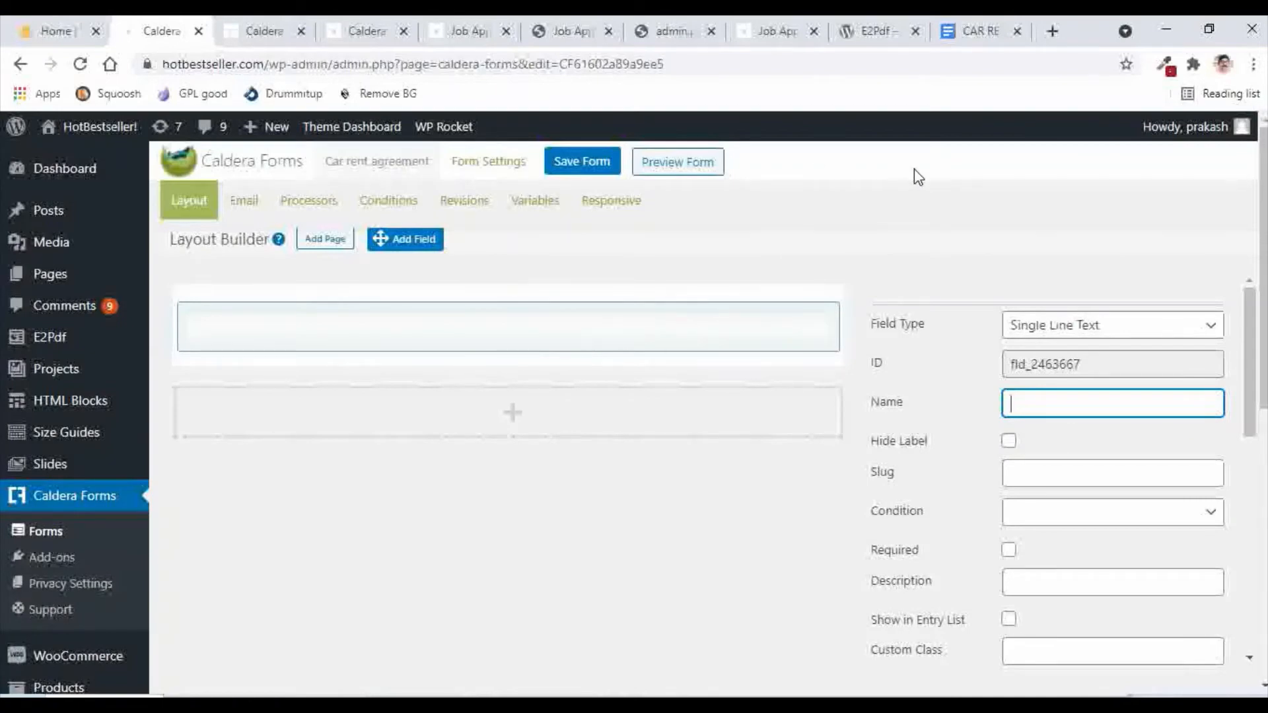
Step: Name the new text field Renter, copying the label from the CAR RENTAL AGREEMENT document, and make it required
left_click(983, 33)
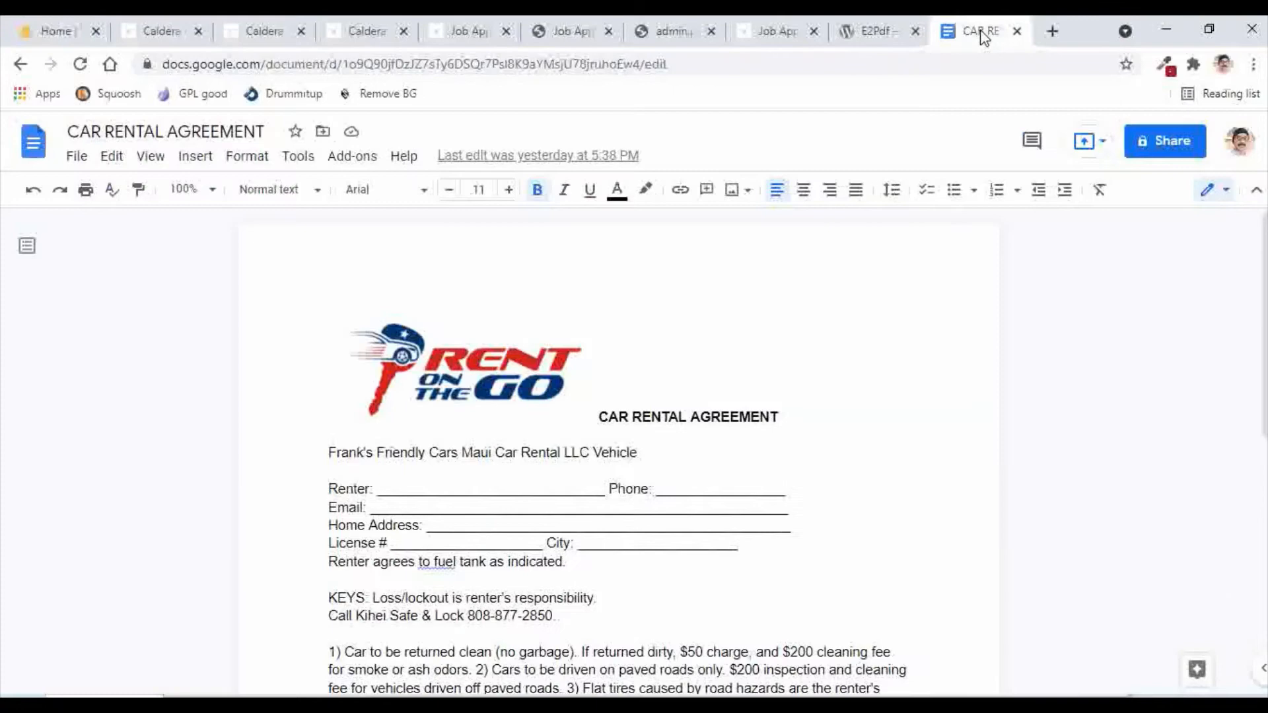
left_click_drag(984, 33, 271, 33)
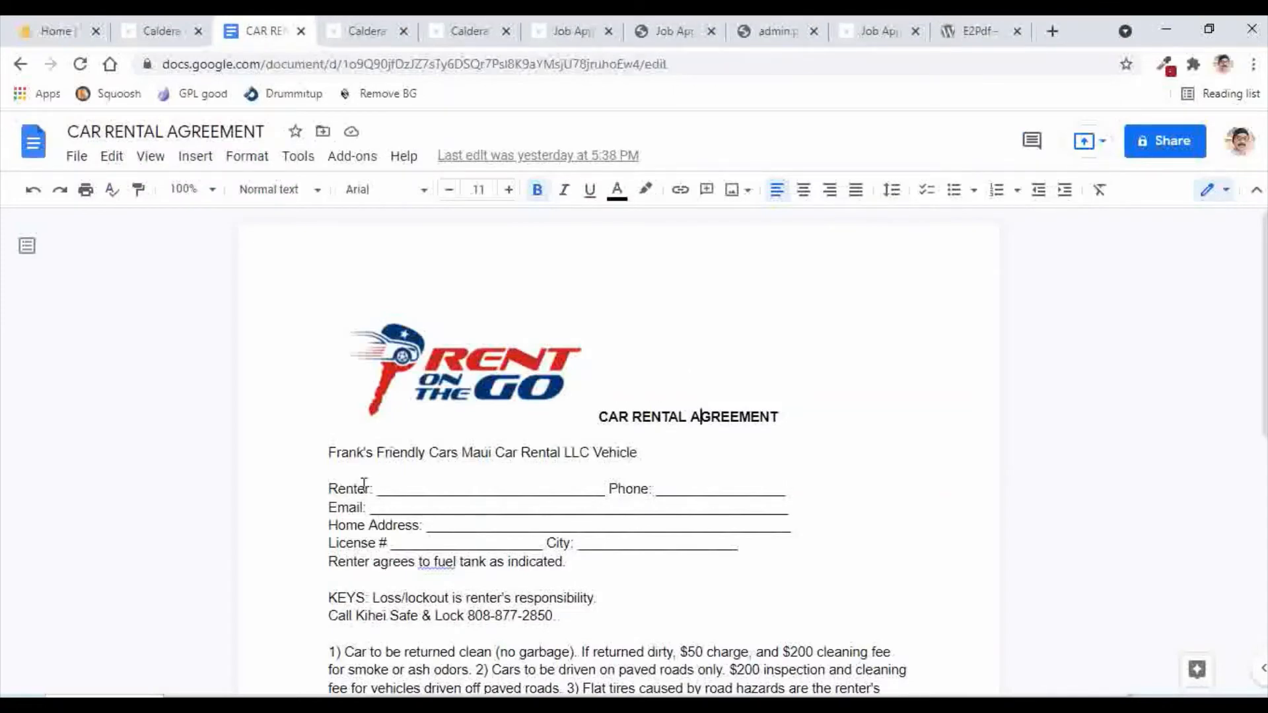
left_click_drag(368, 485, 328, 490)
key("ctrl+c")
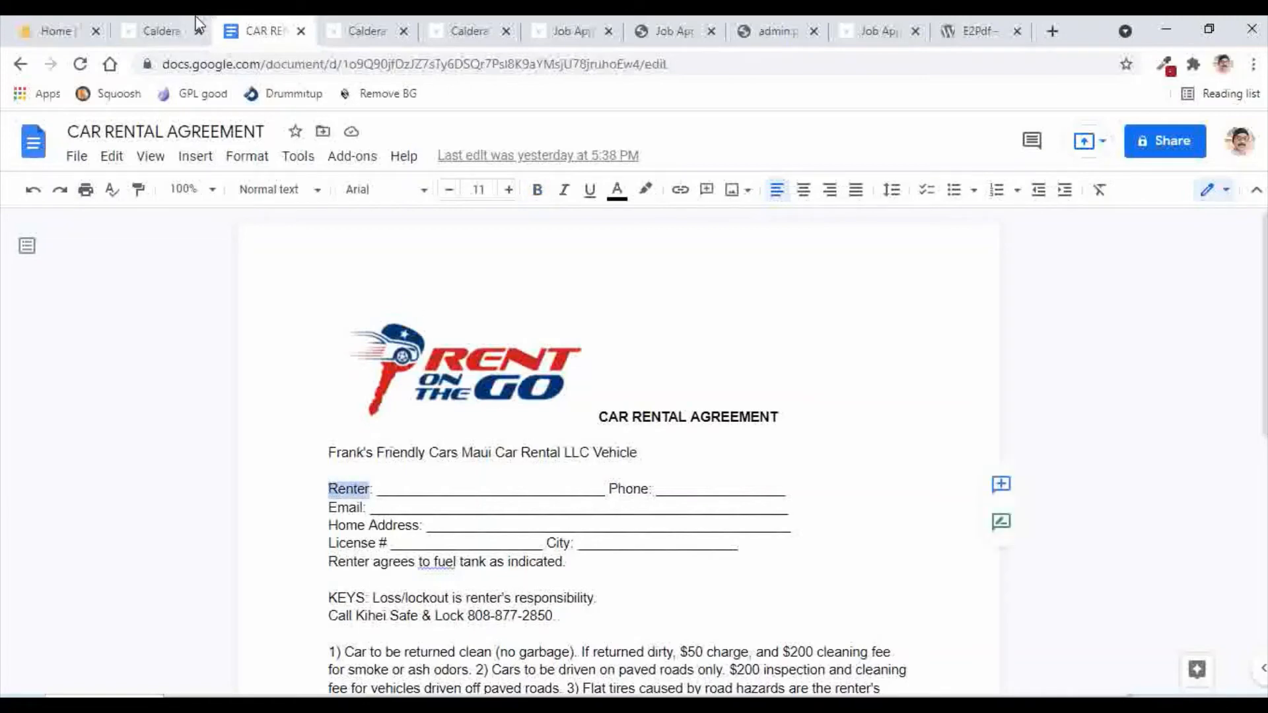
left_click(162, 32)
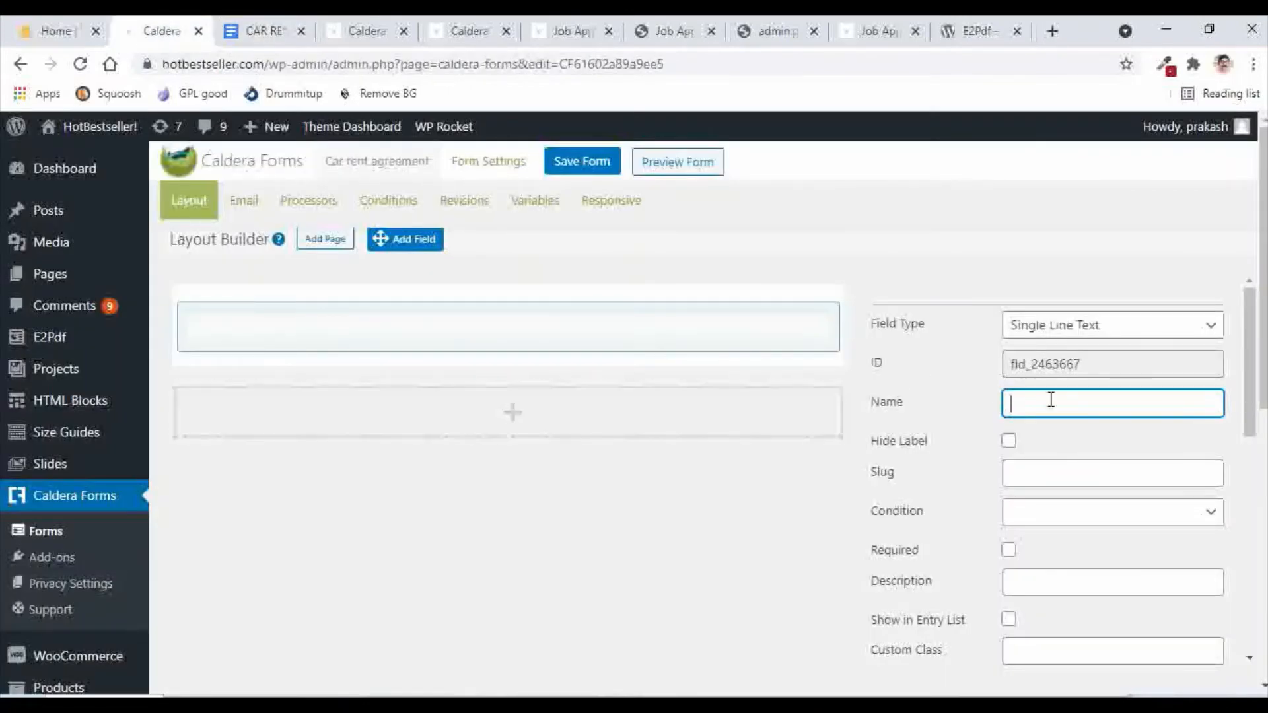
key("ctrl+v")
left_click(1008, 552)
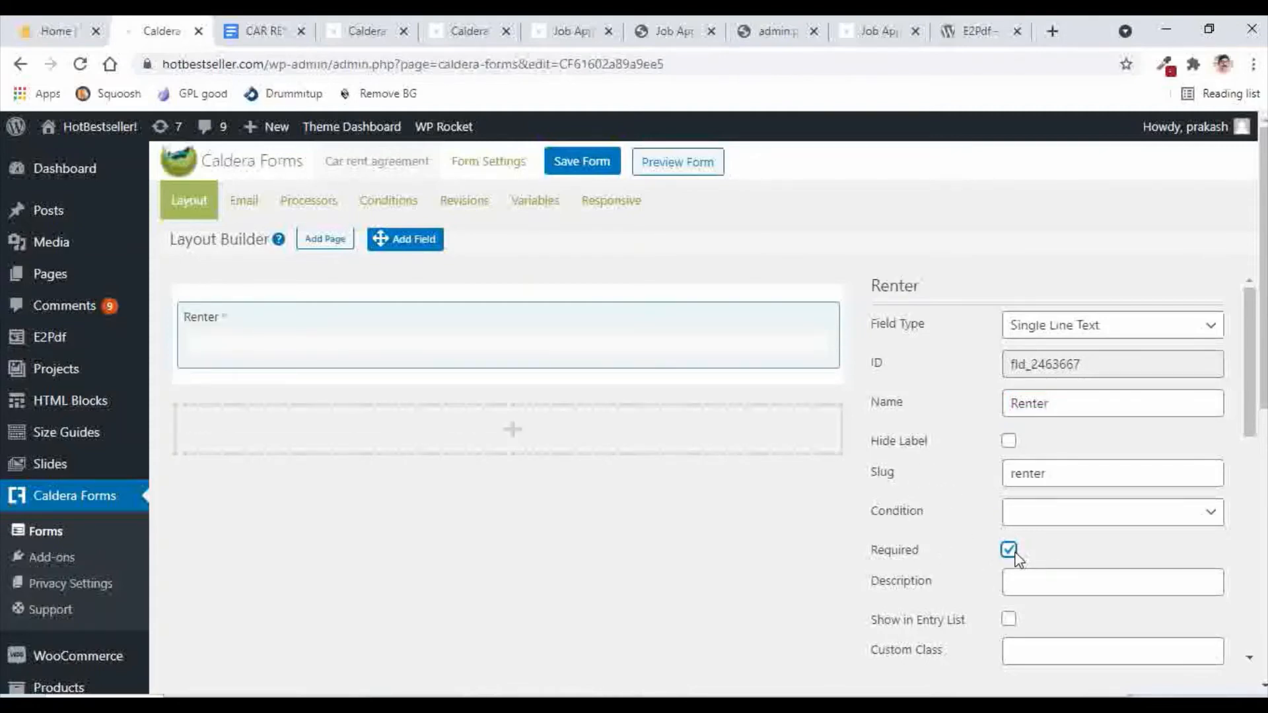
scroll(970, 524, "down", 2)
scroll(894, 493, "up", 2)
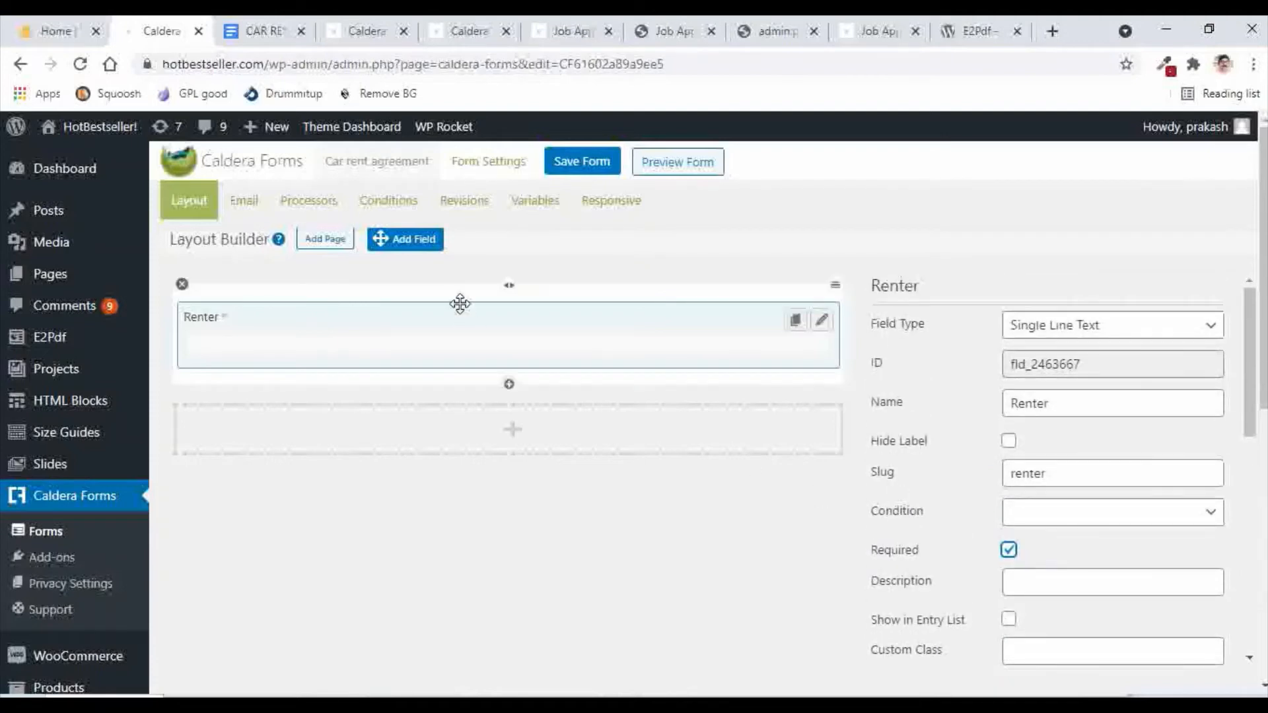
Step: Add a required Phone Number (Basic) field in a new row below Renter, named Phone after the label in the agreement document
left_click(513, 431)
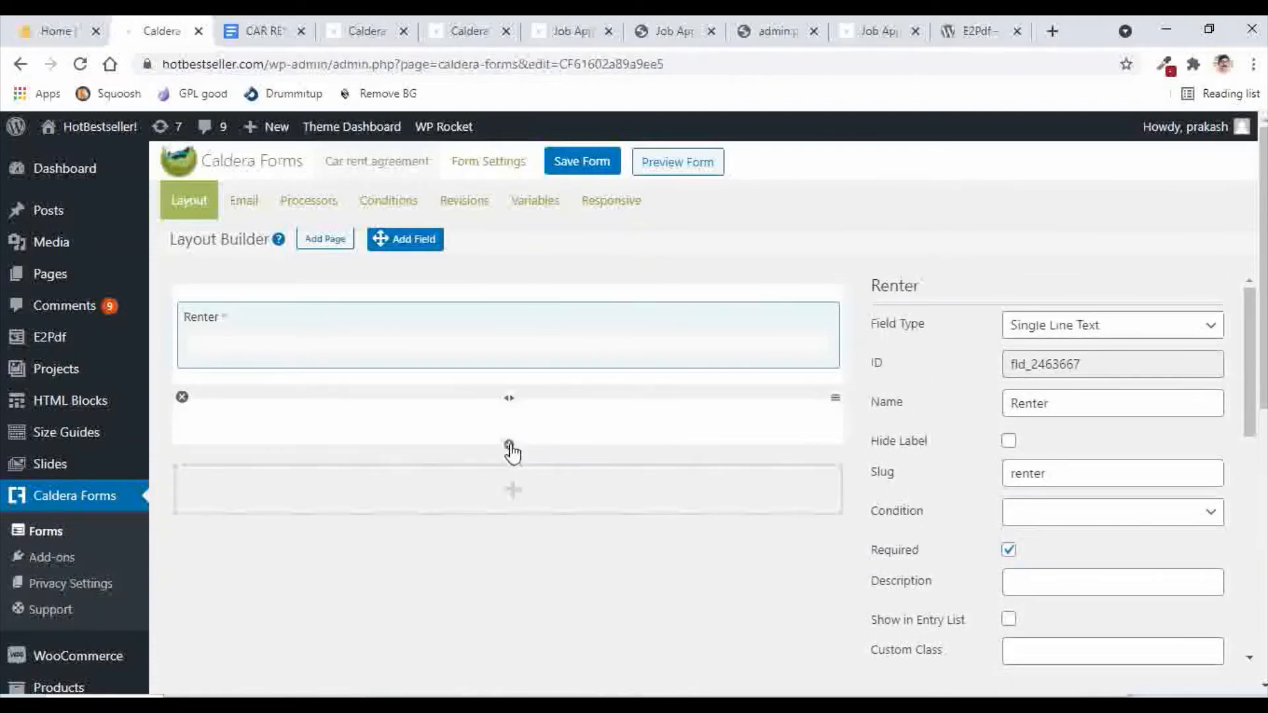
left_click(510, 448)
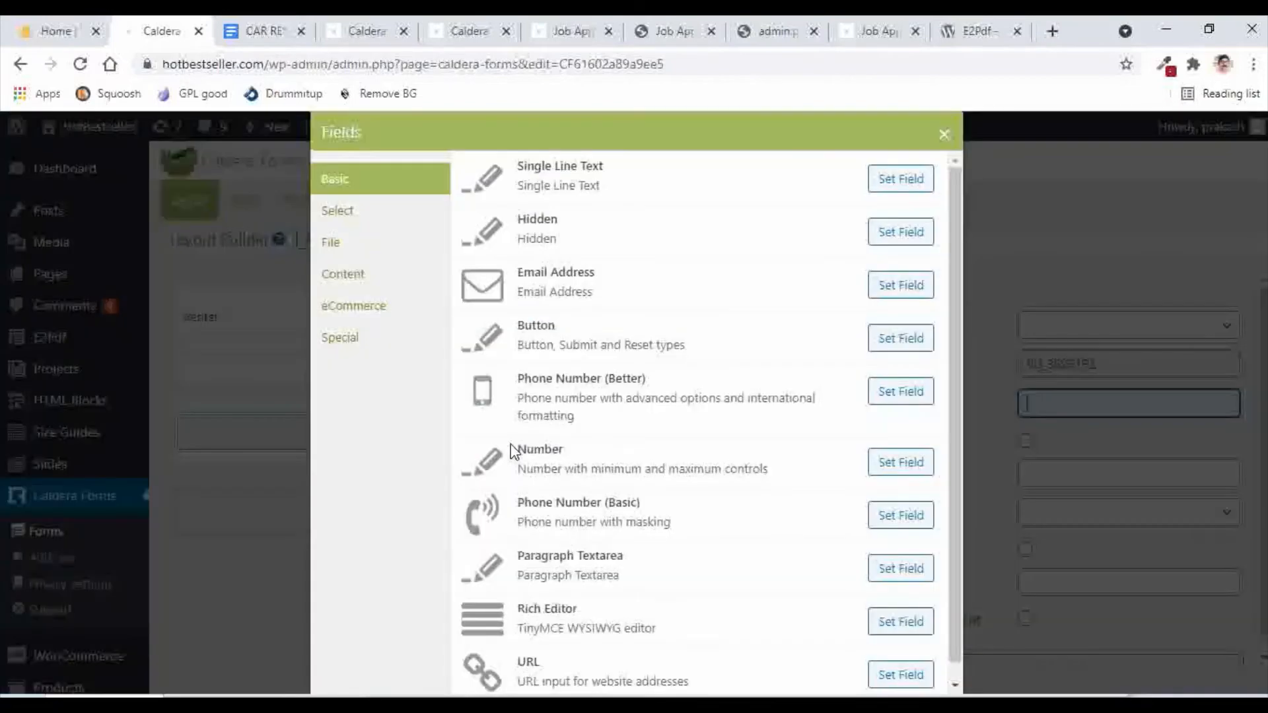
left_click(264, 31)
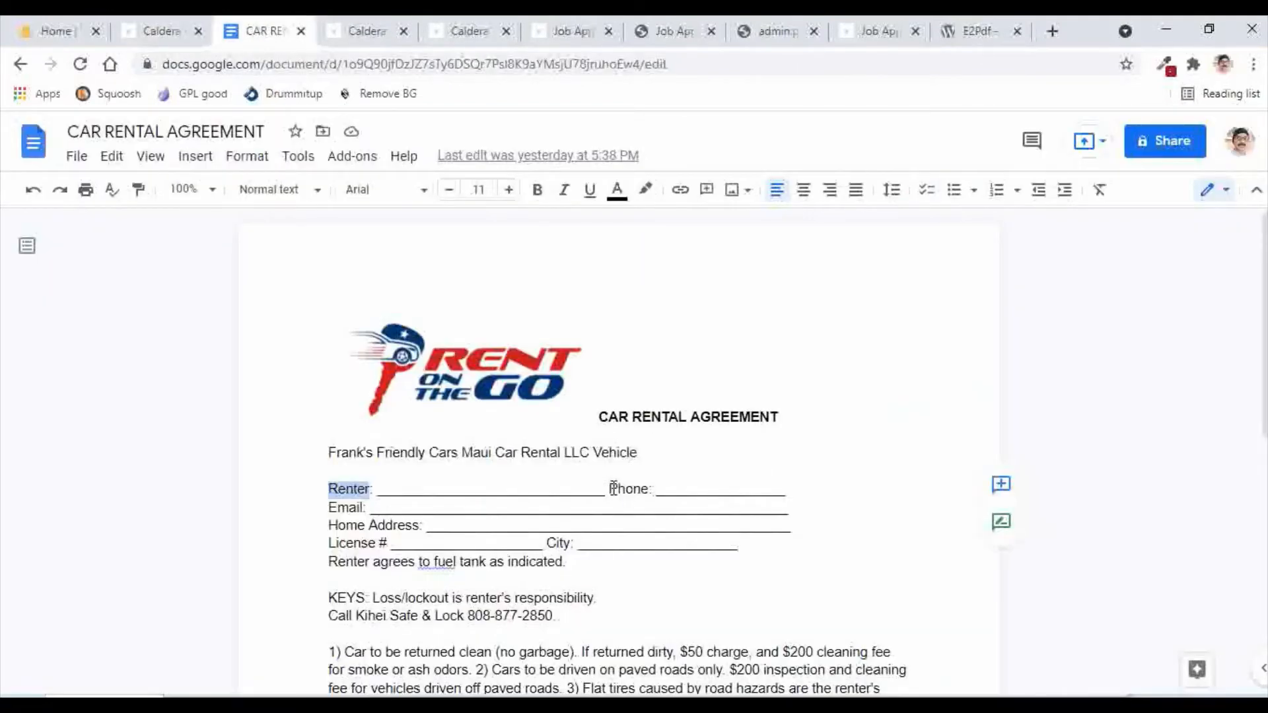
left_click_drag(609, 489, 648, 493)
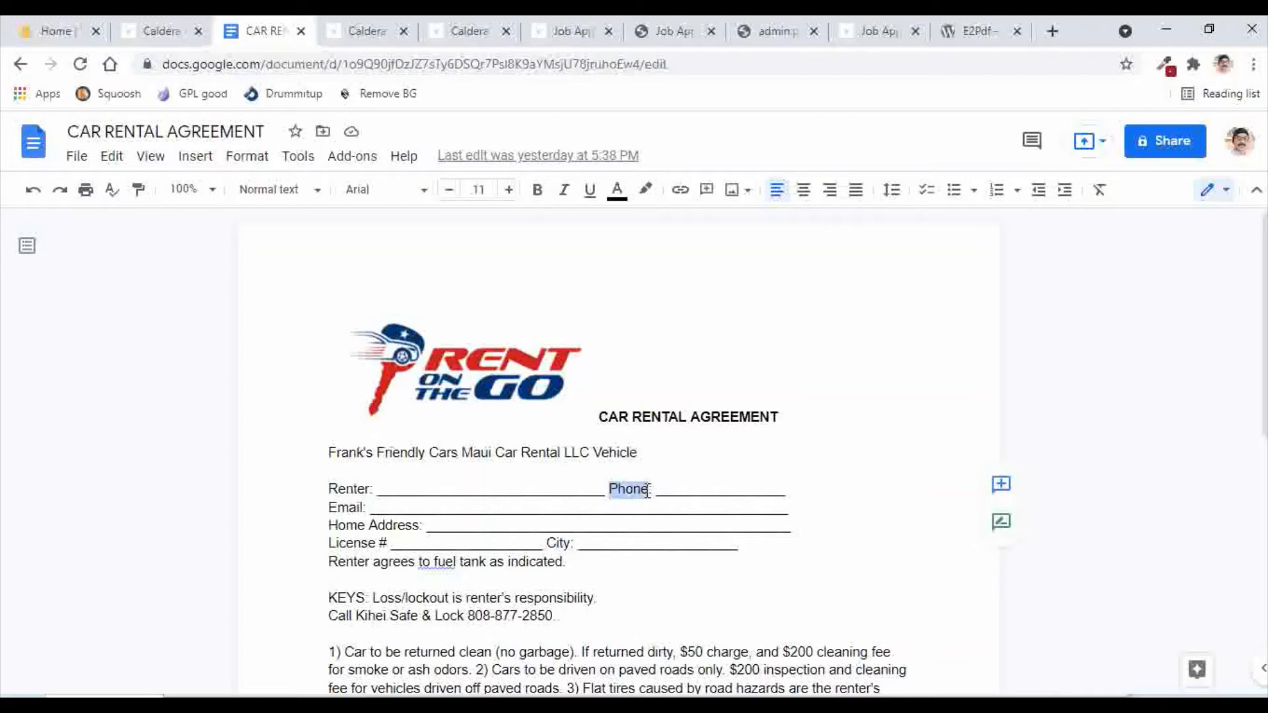
left_click(165, 28)
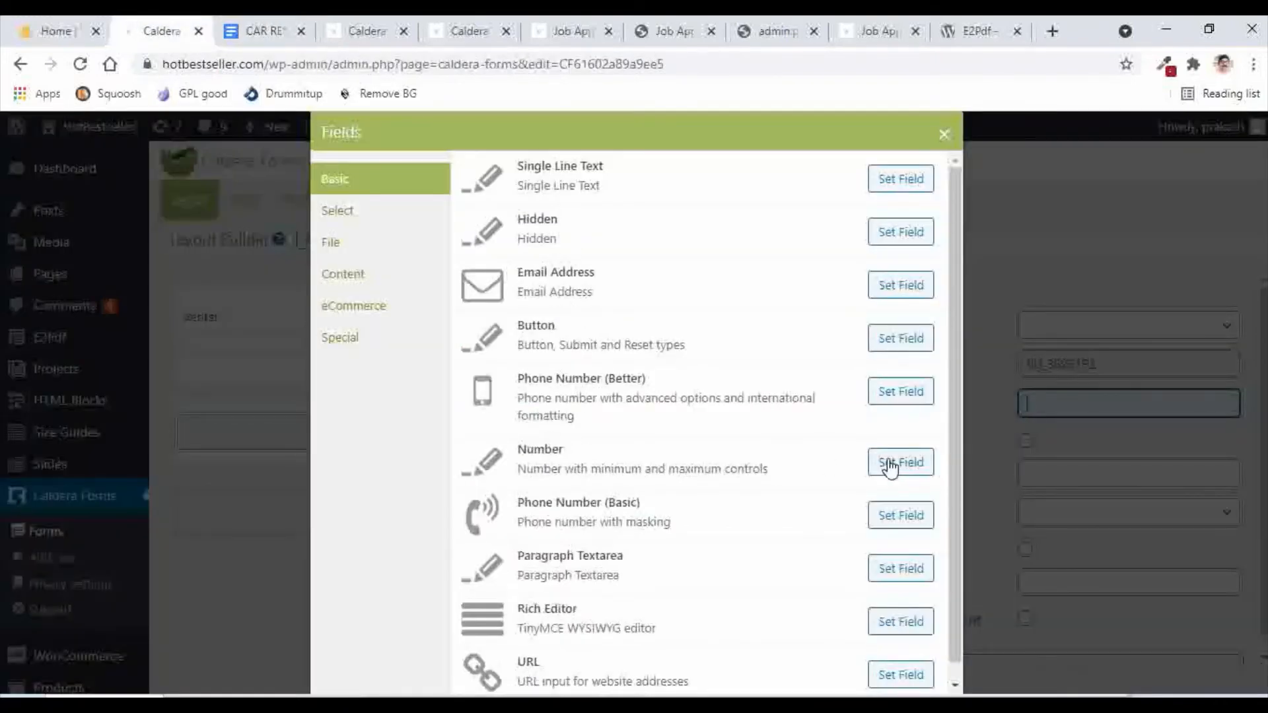
left_click(893, 521)
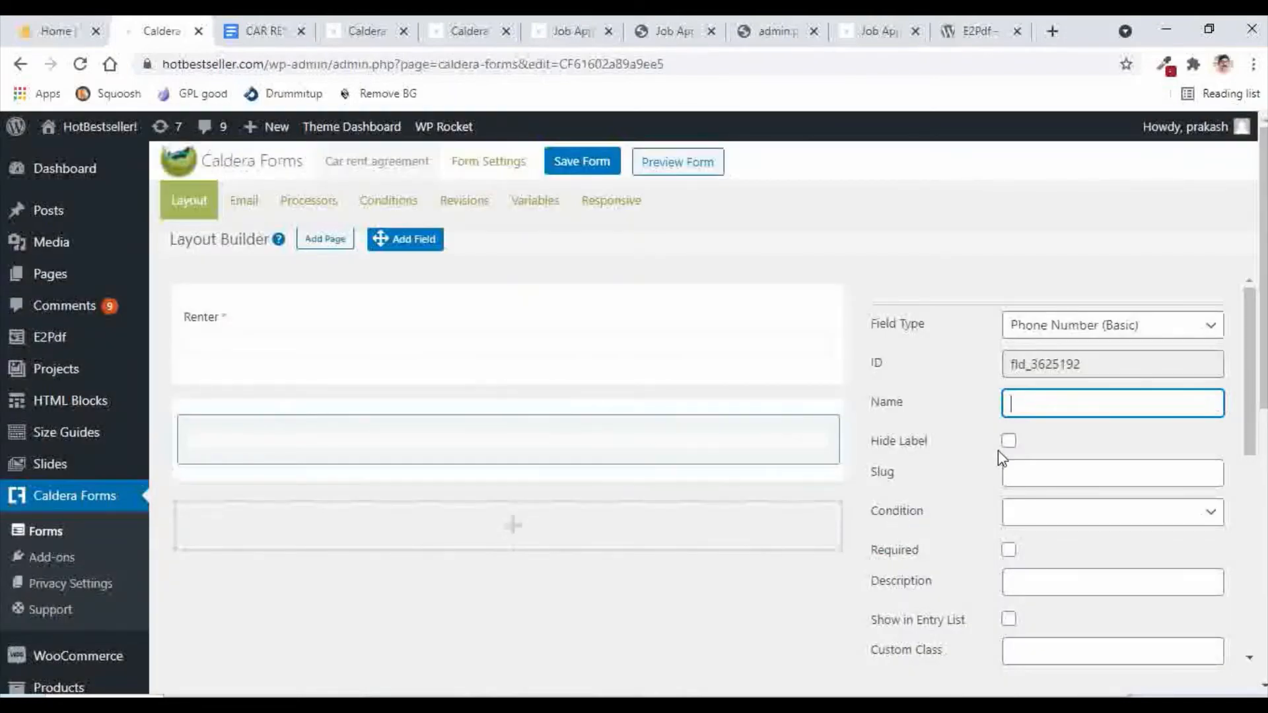
type("Phone")
scroll(933, 403, "down", 2)
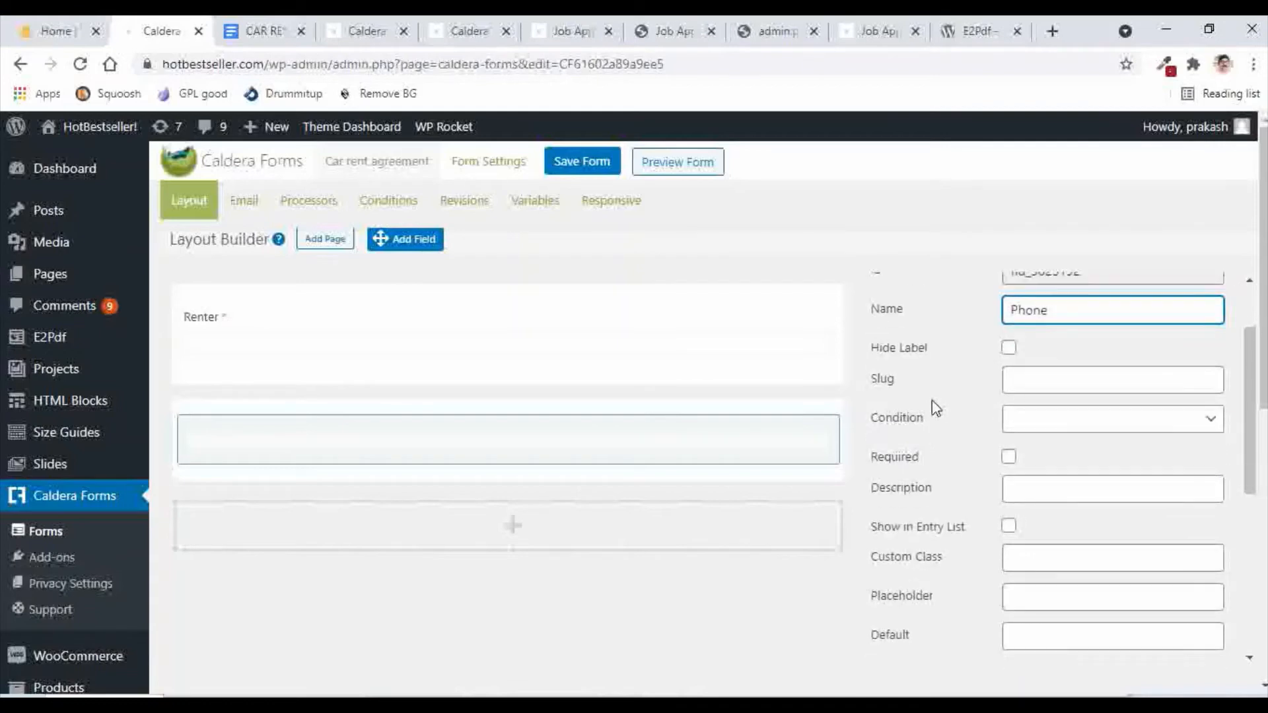
left_click(1008, 457)
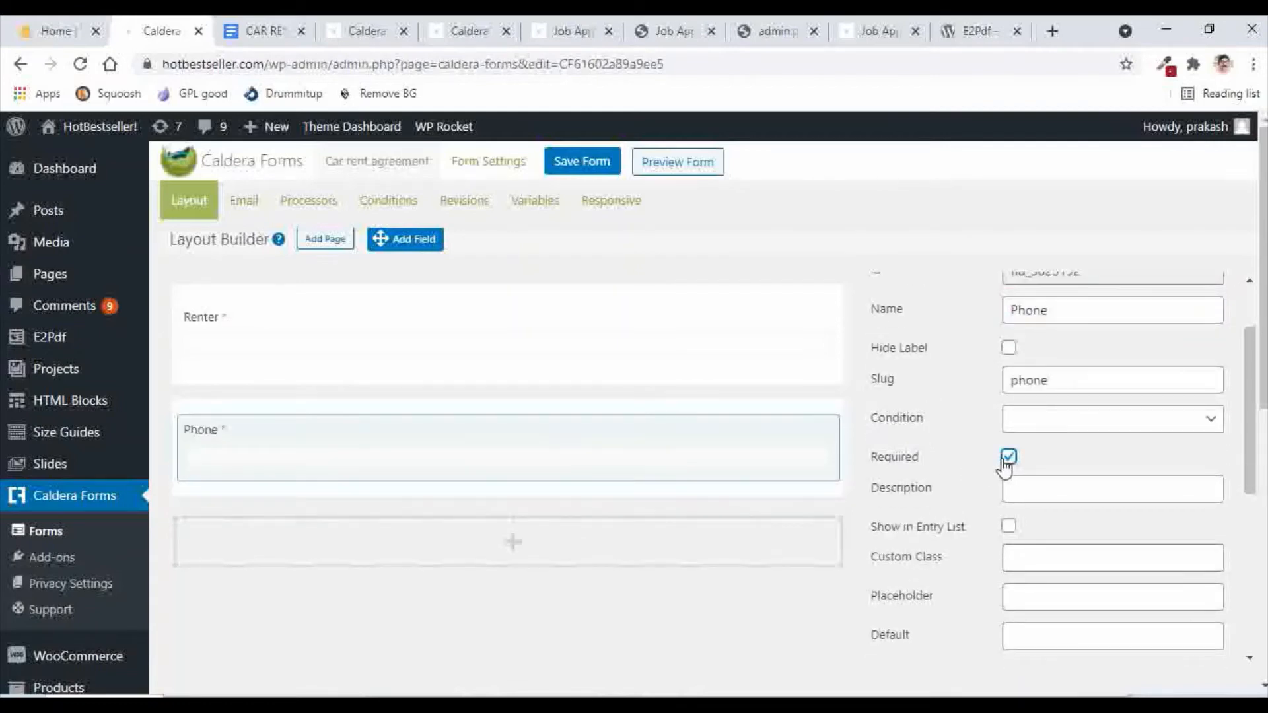
Step: Add a required Email Address field in a new row below Phone, named Email after the label in the agreement document
left_click(504, 543)
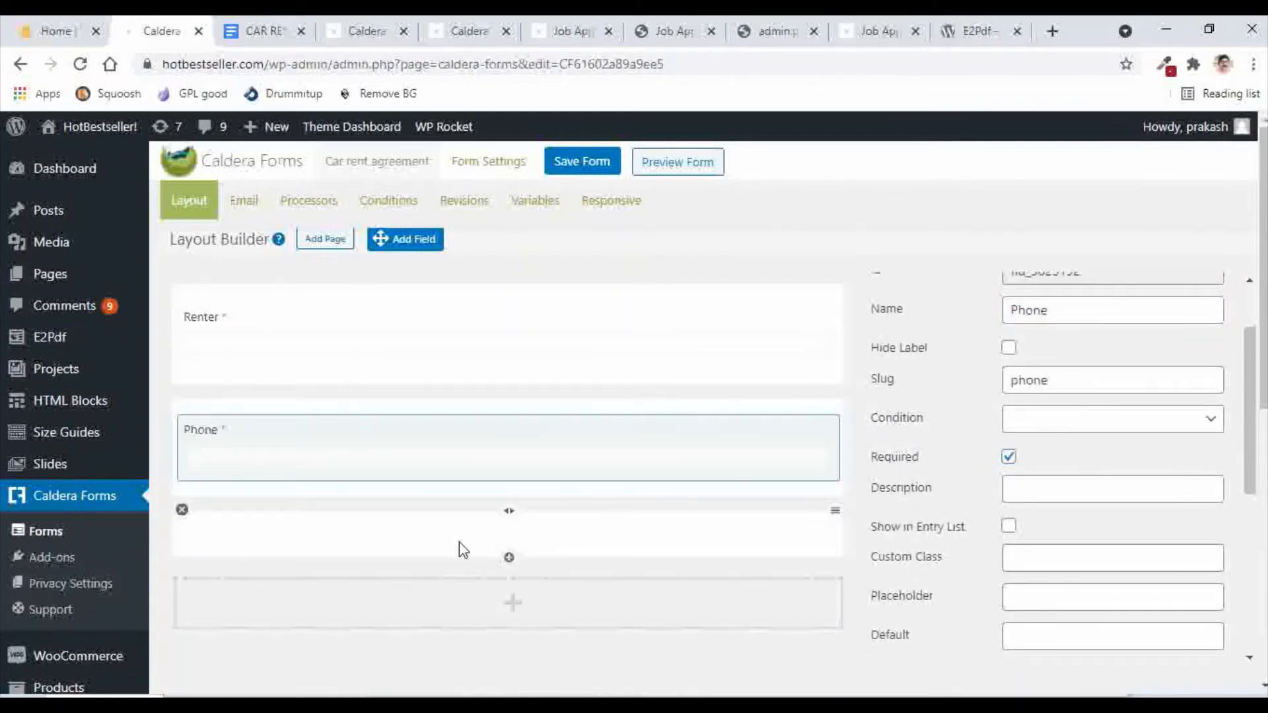
left_click(509, 558)
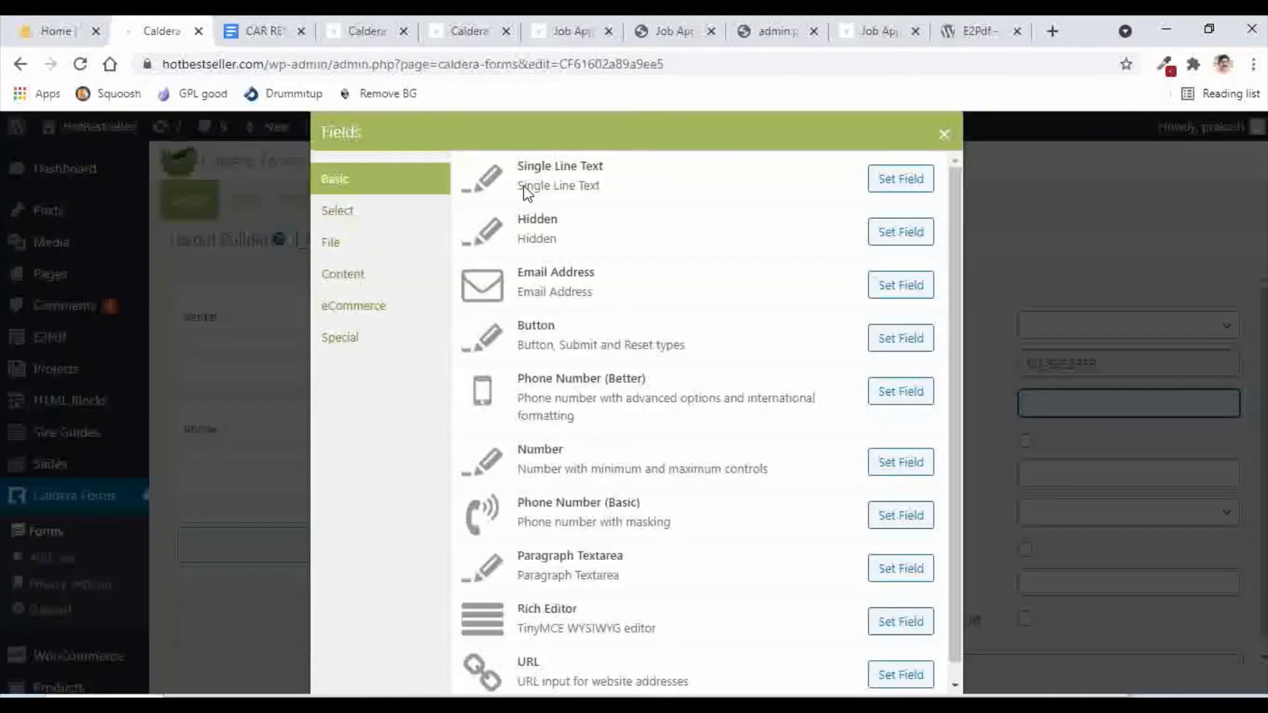
left_click(262, 31)
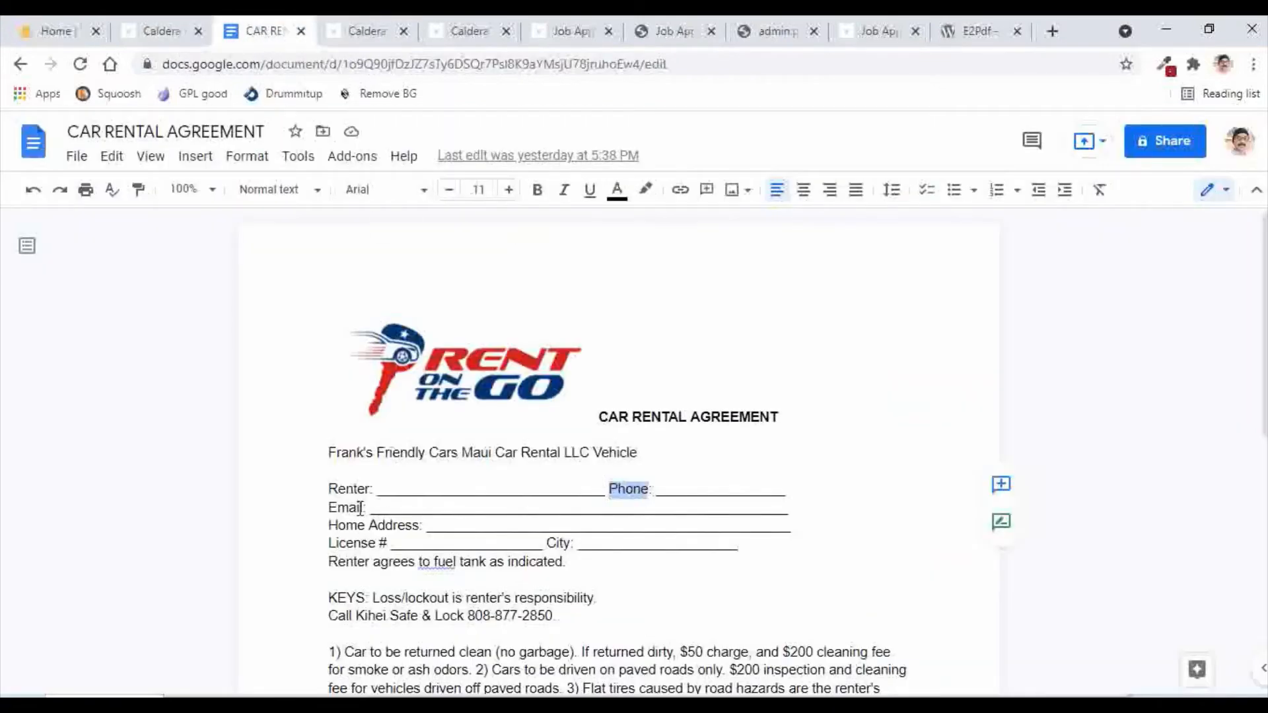
left_click_drag(364, 509, 330, 509)
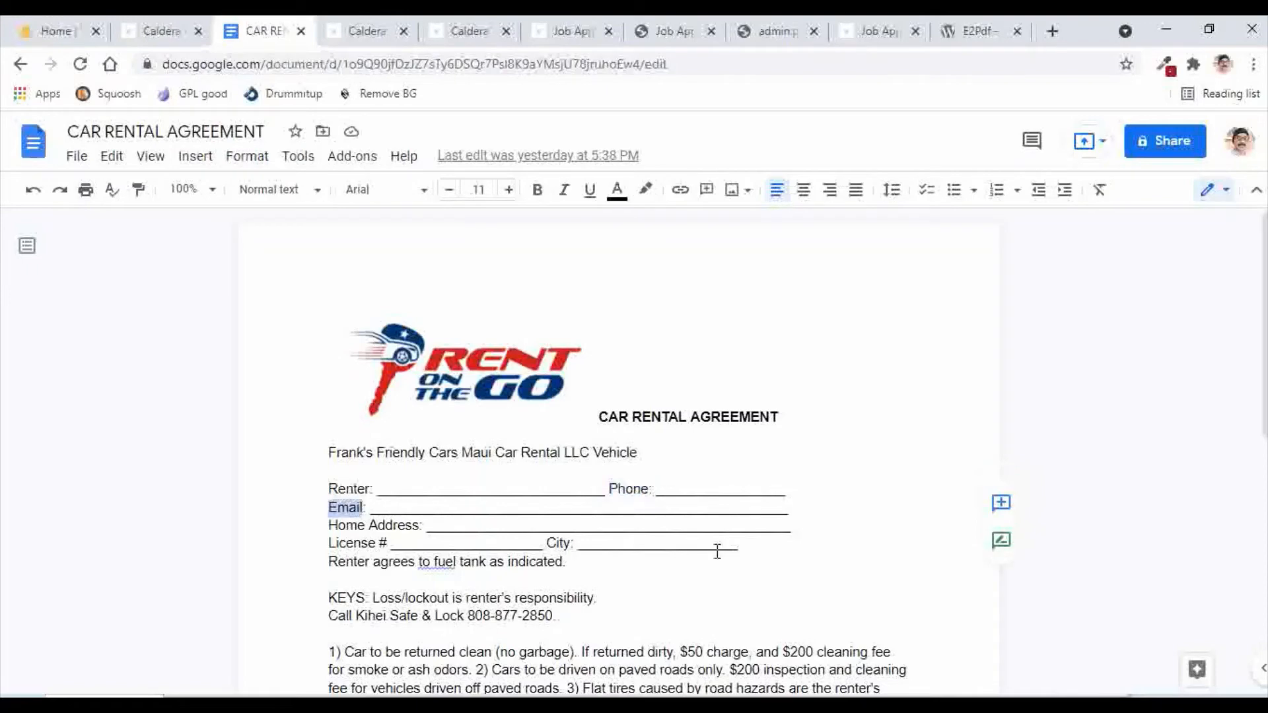
left_click(162, 31)
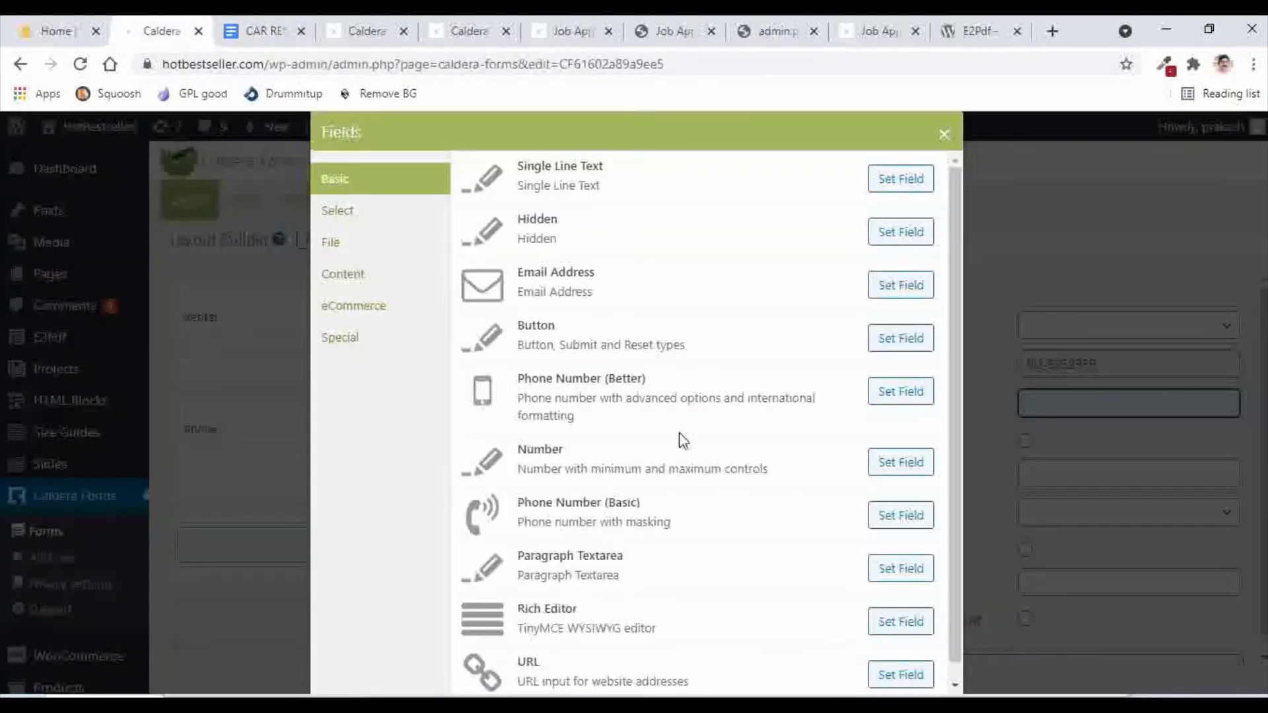
left_click(895, 291)
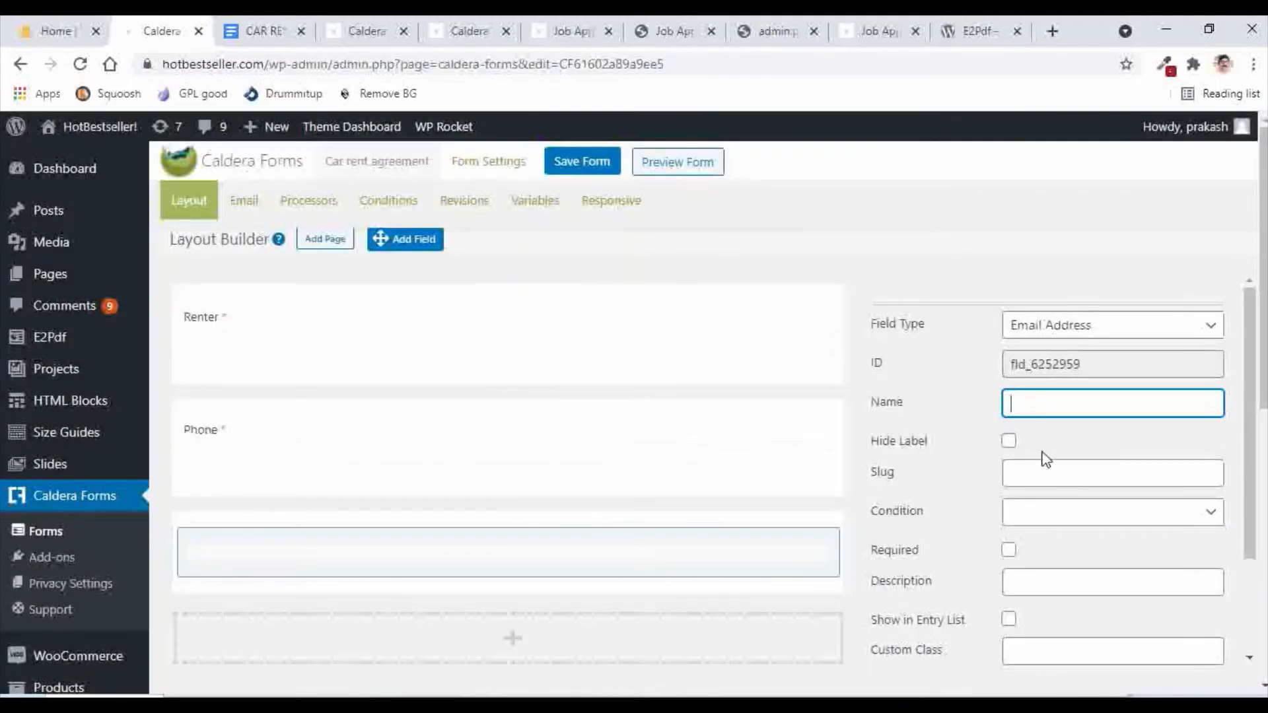
type("Email")
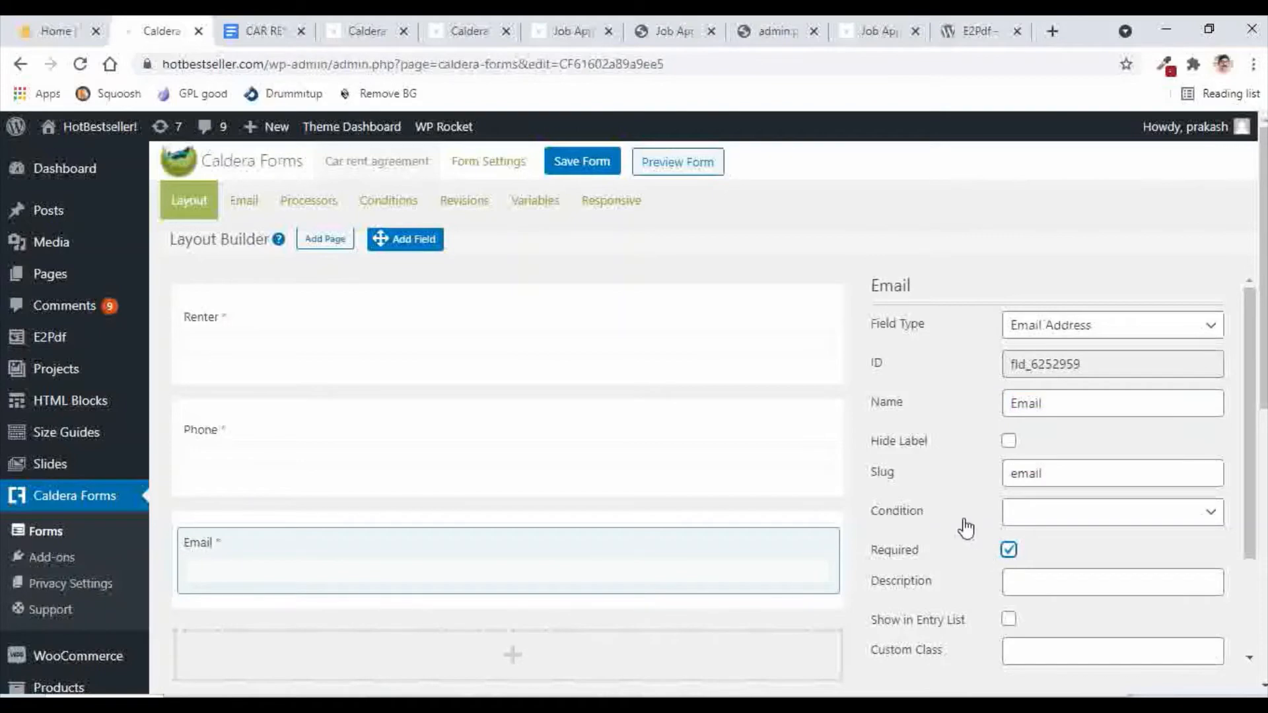
Step: Add a required Single Line Text field in a new row below Email, named Home Address after the agreement's label
scroll(557, 475, "down", 1)
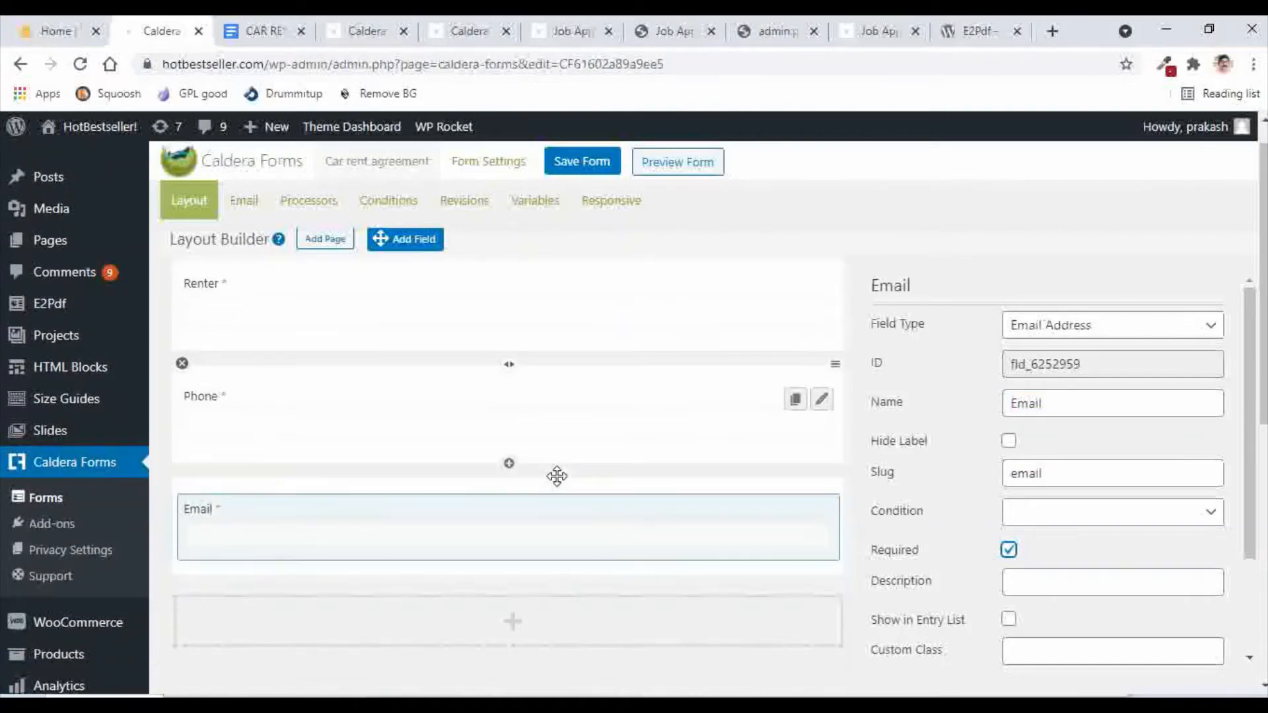
scroll(513, 566, "down", 2)
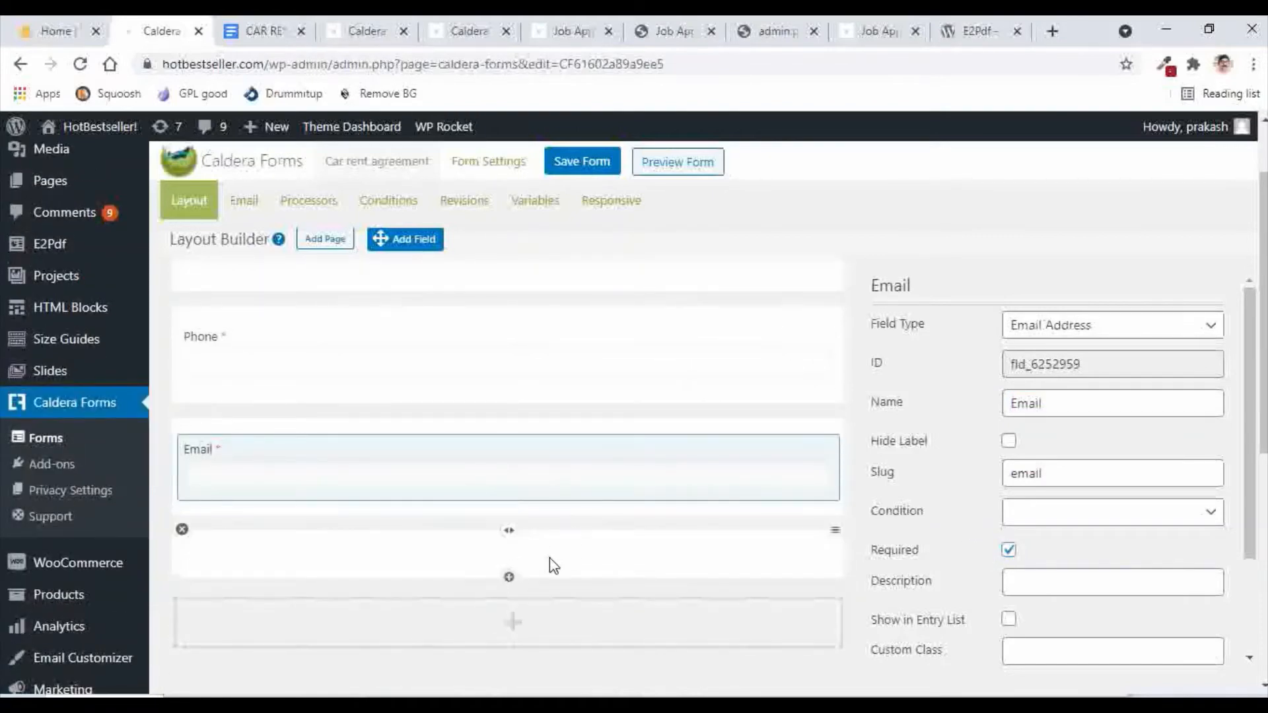
left_click(509, 577)
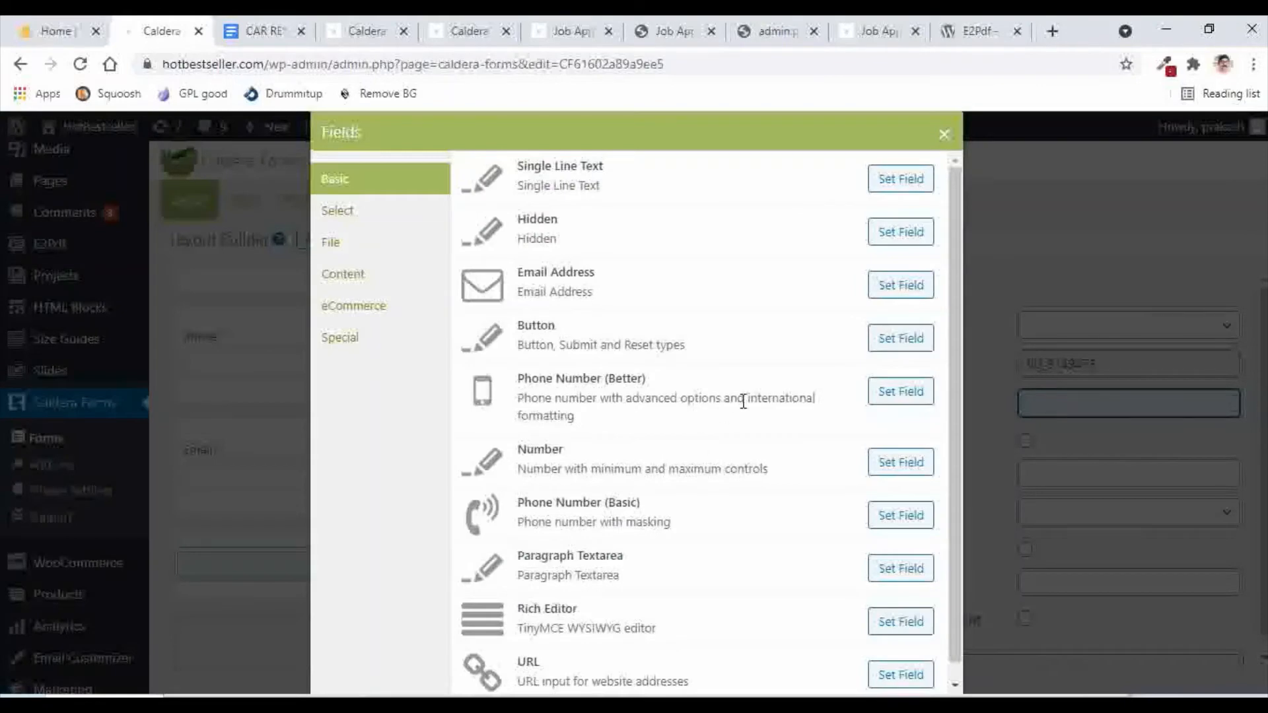
left_click(262, 31)
left_click_drag(421, 526, 331, 525)
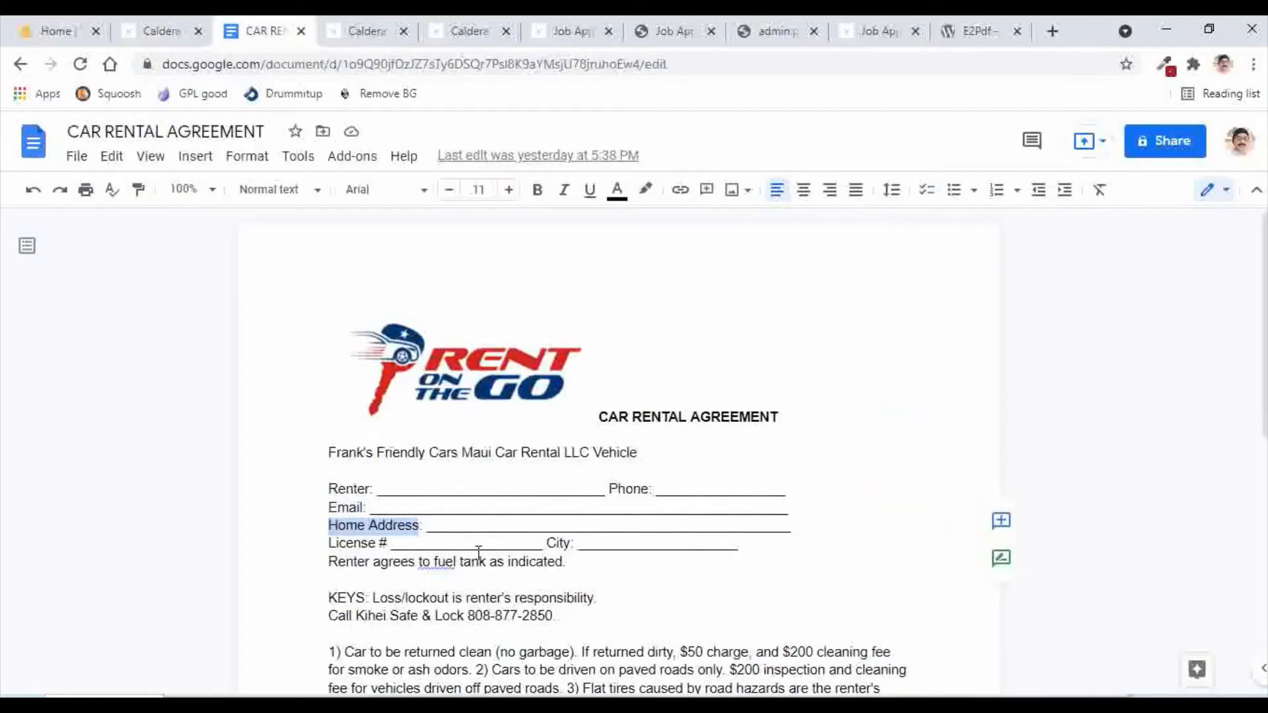
left_click(158, 31)
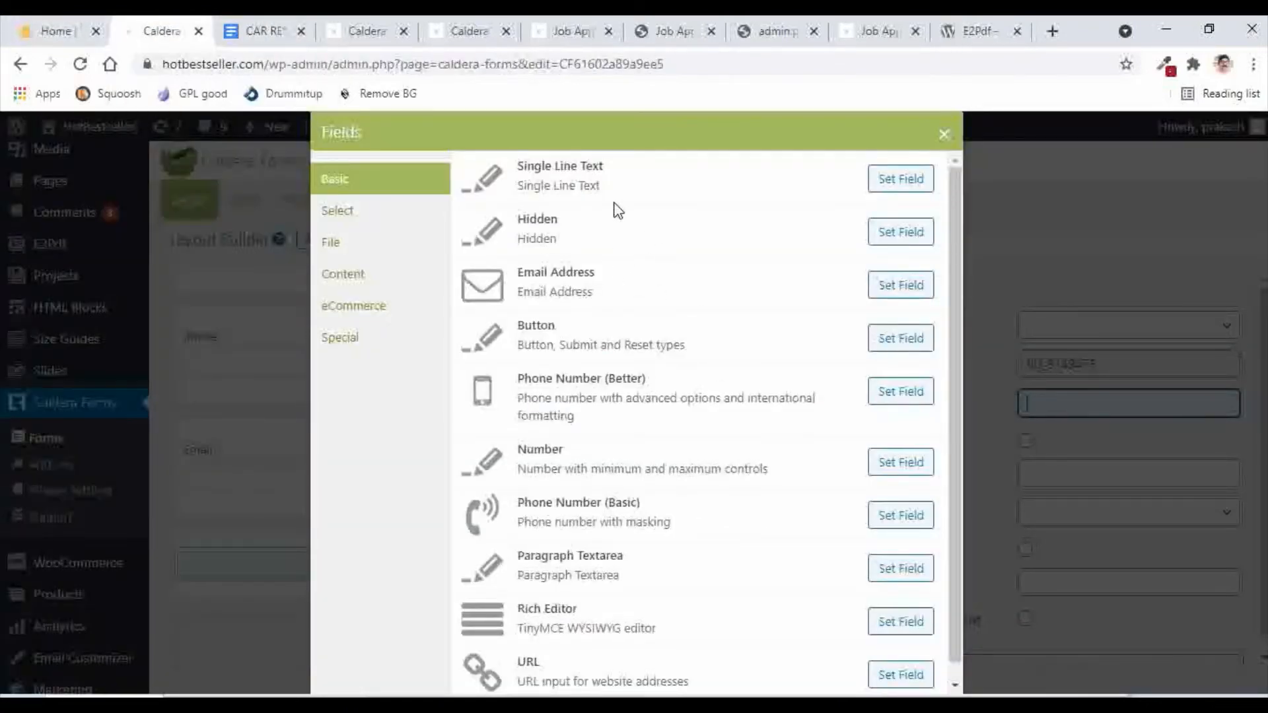
left_click(896, 182)
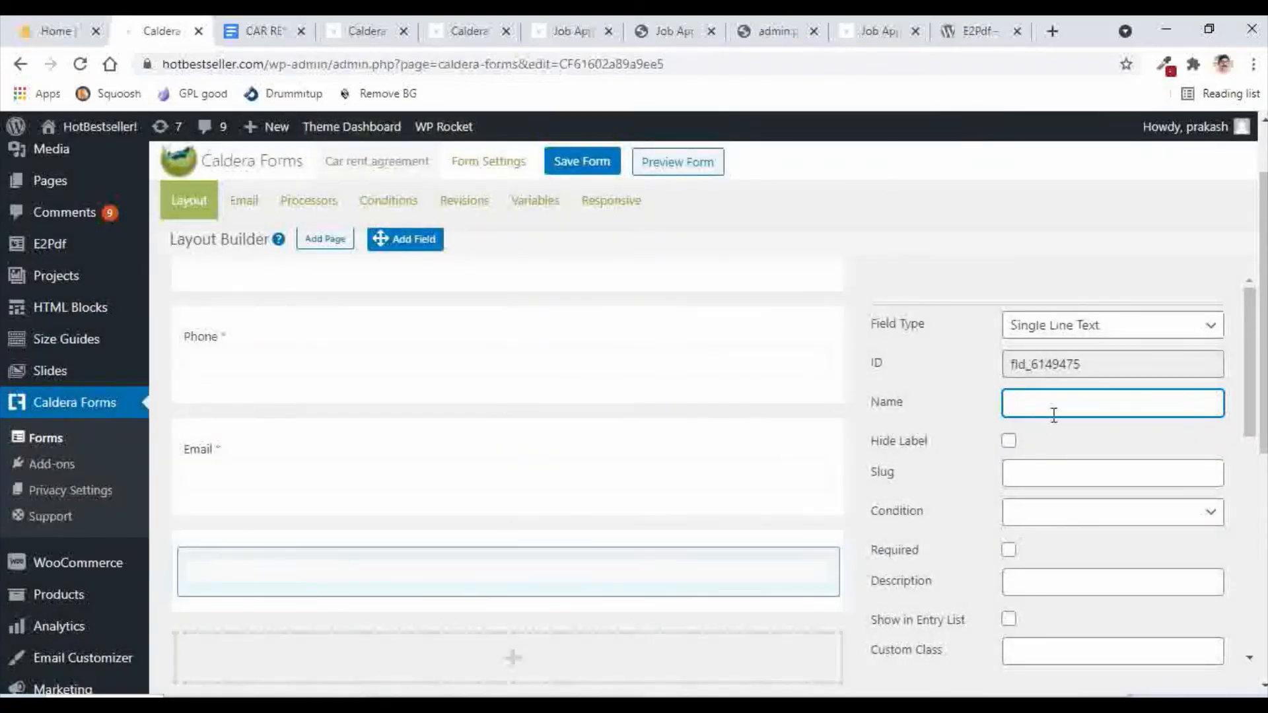
type("Home Address")
left_click(1009, 551)
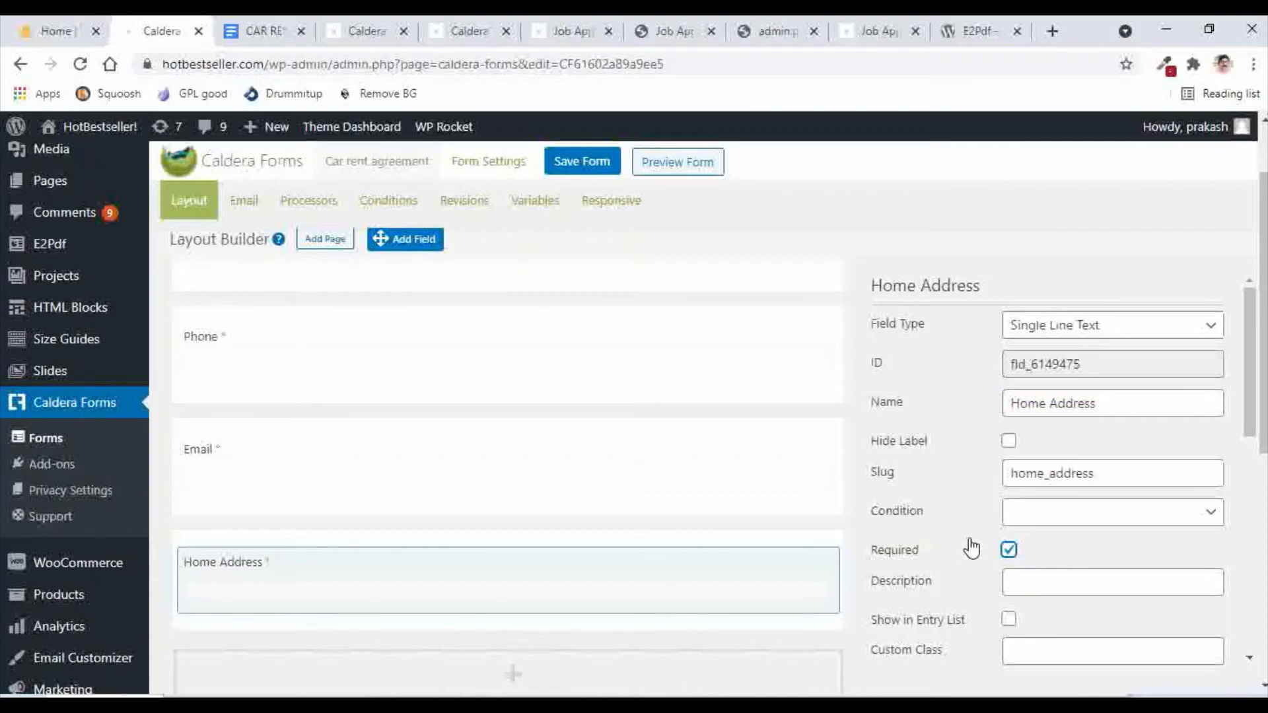
Step: Add a Single Line Text field in a new row below Home Address, named License # after the label in the CAR RENTAL AGREEMENT document
scroll(502, 502, "down", 1)
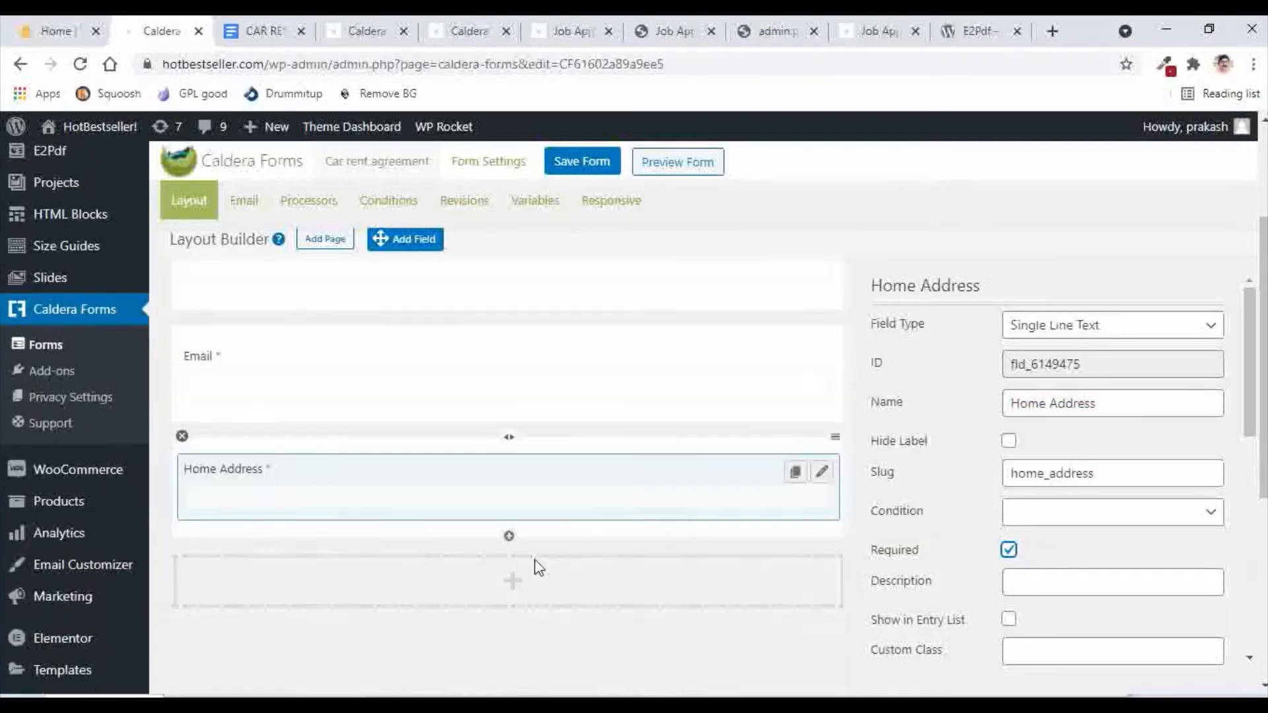
left_click(264, 31)
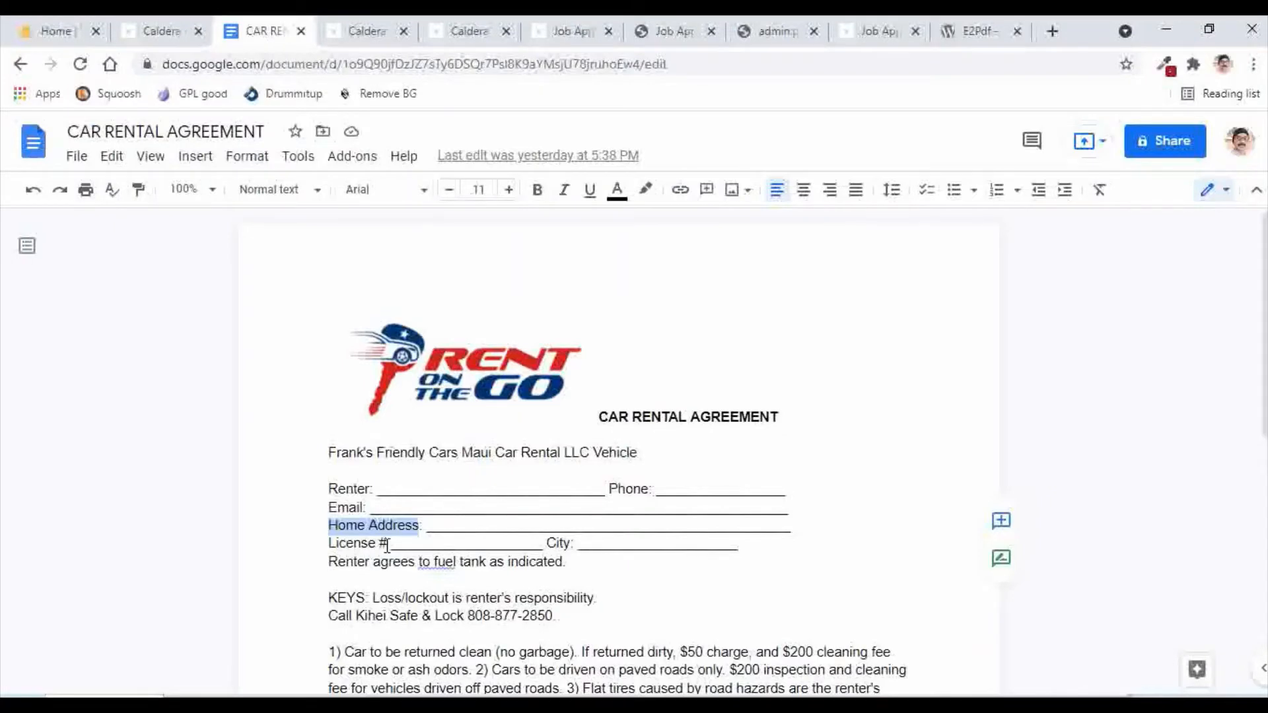
left_click_drag(387, 546, 334, 544)
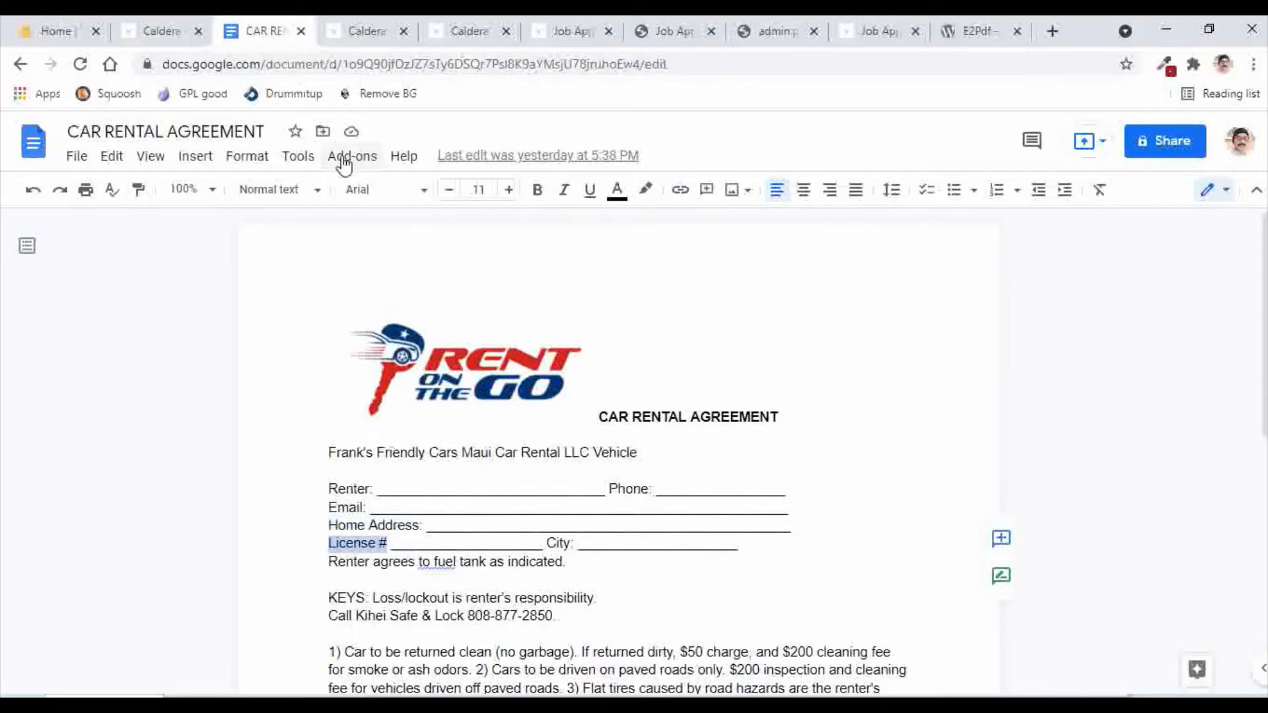
left_click(168, 31)
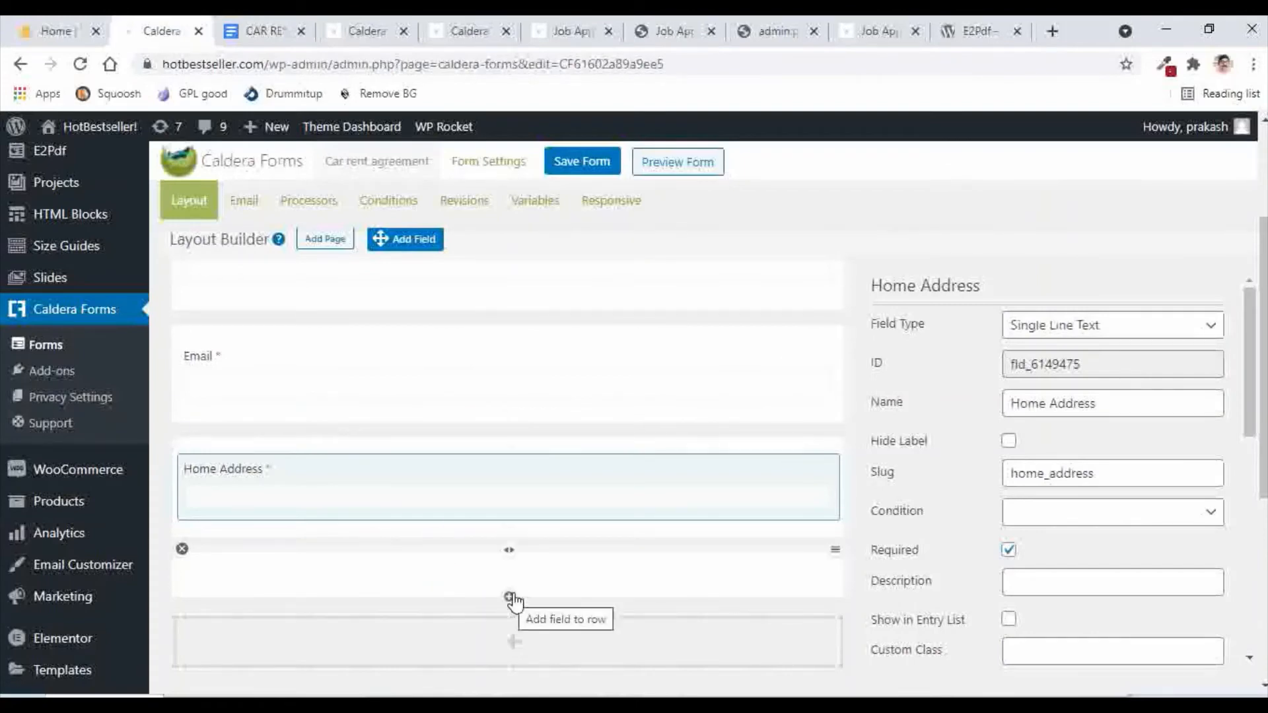
left_click(510, 601)
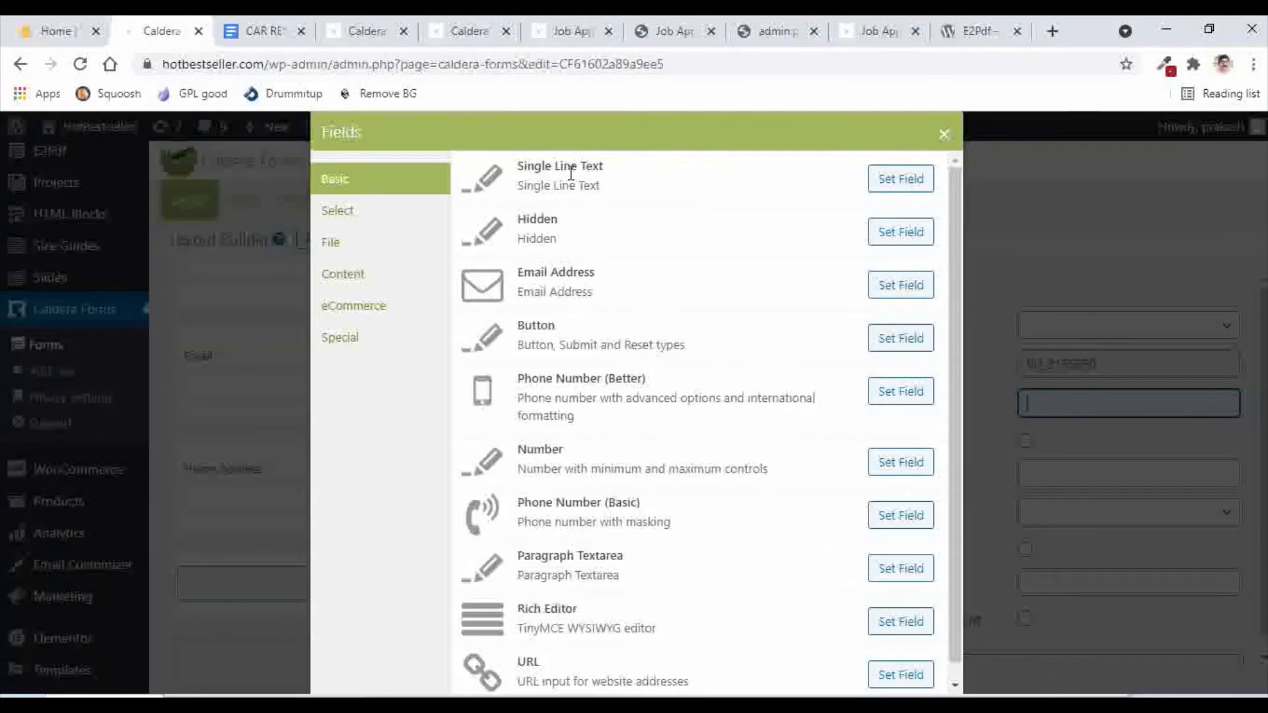
left_click(886, 184)
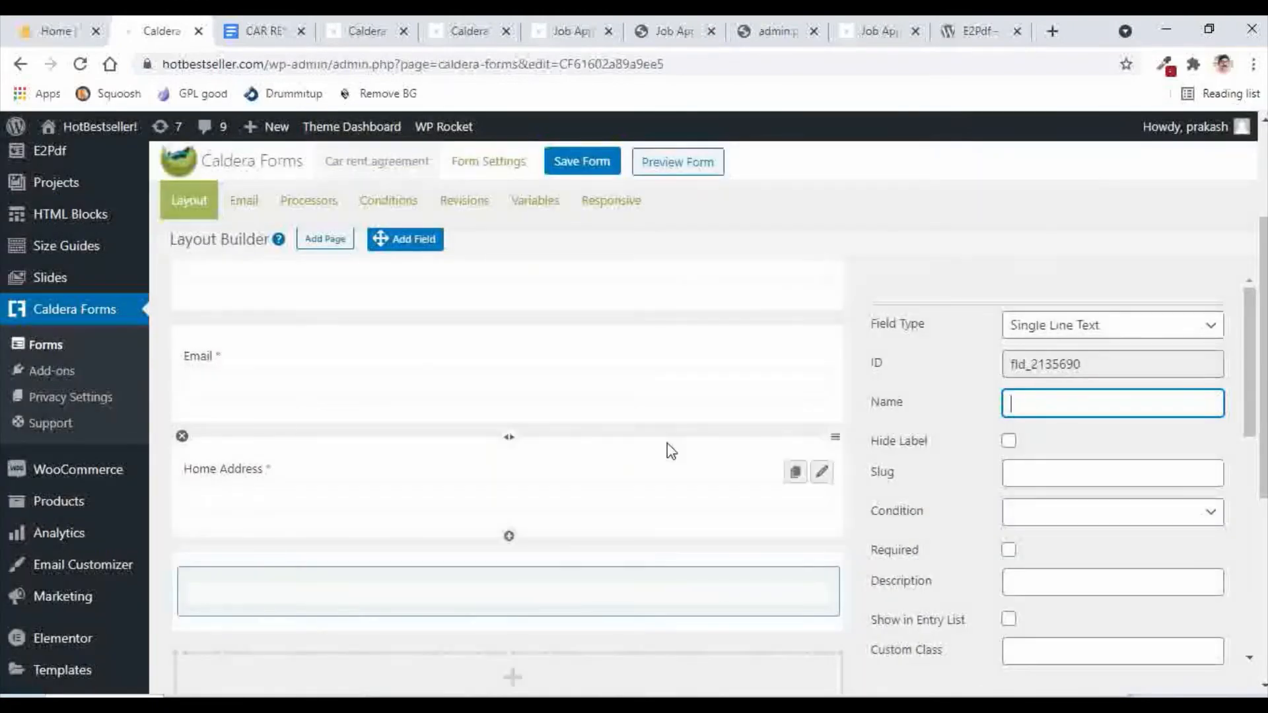
type("License #")
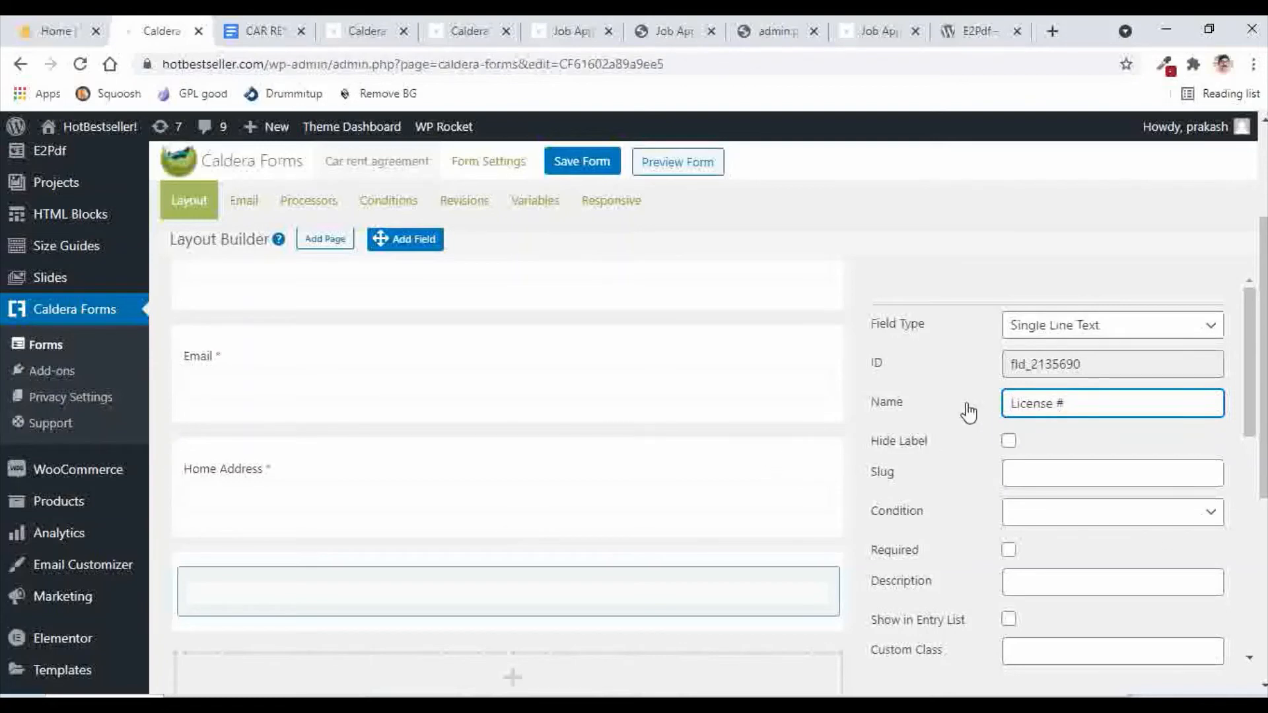
scroll(967, 404, "down", 1)
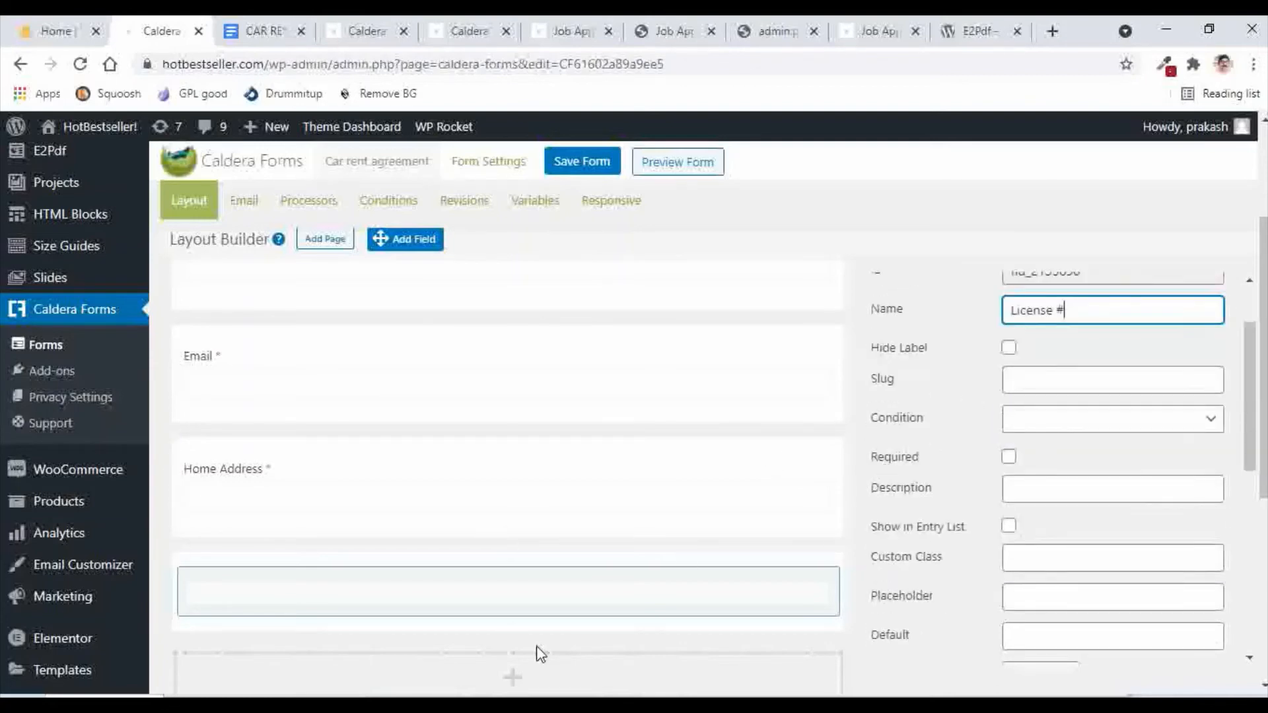
Step: Add a required Single Line Text field in a new row below License #, named City after the agreement's label
left_click(516, 676)
scroll(629, 451, "down", 1)
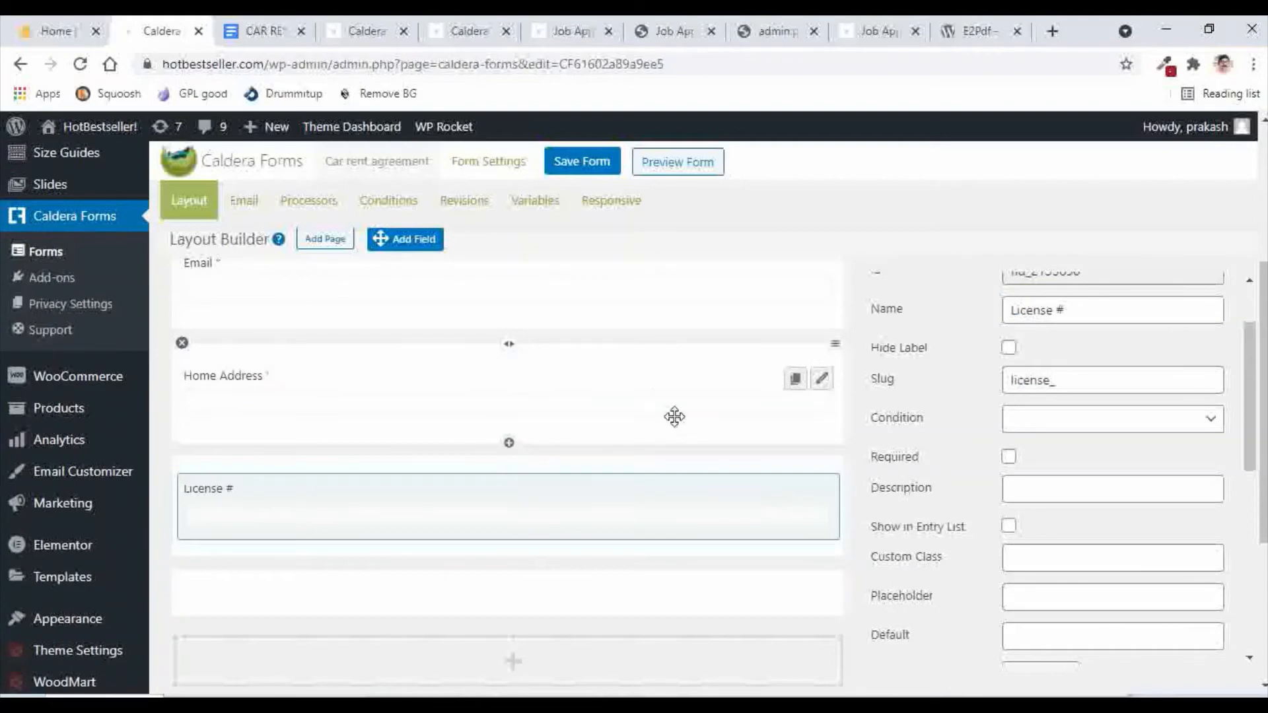
left_click(509, 619)
left_click(259, 33)
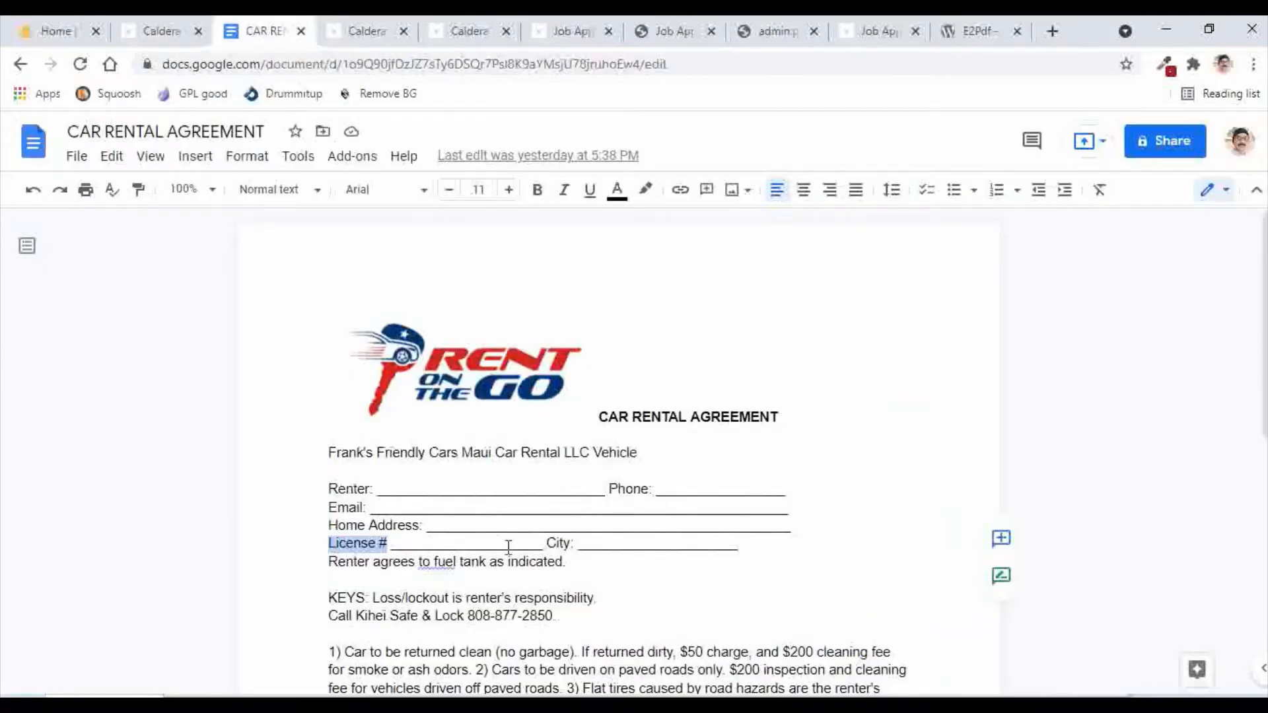
left_click_drag(547, 543, 570, 545)
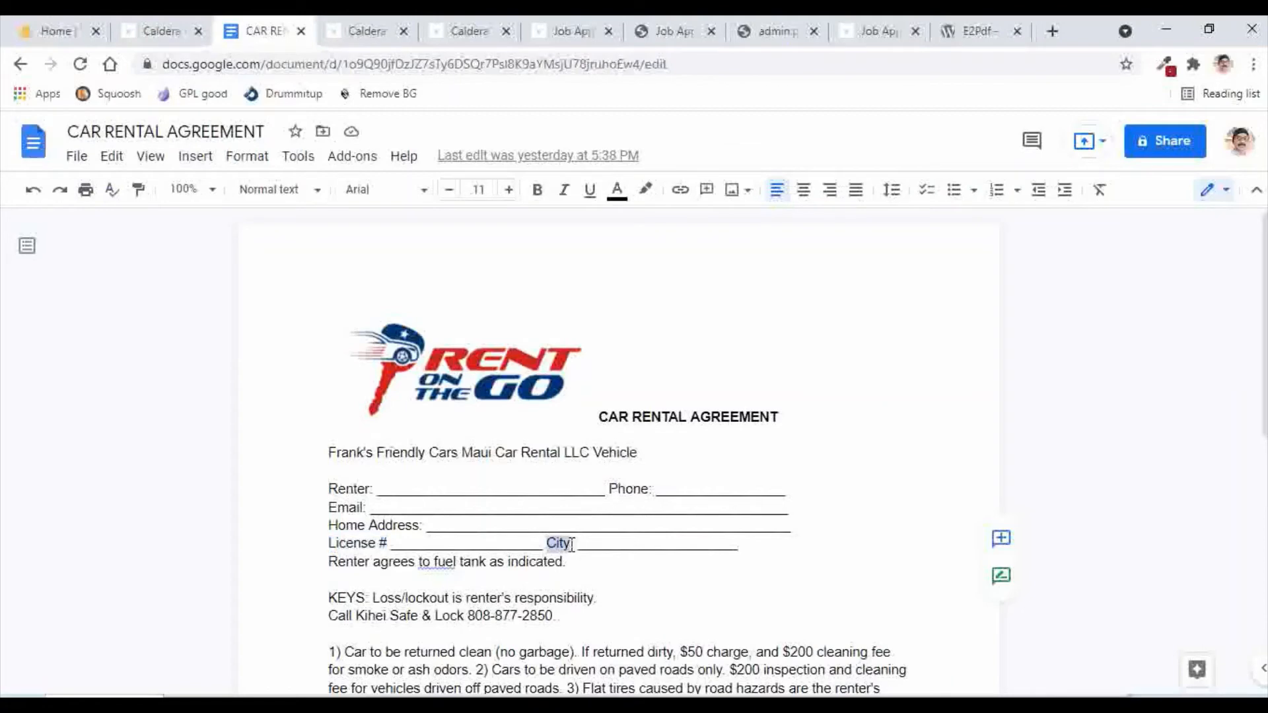
left_click(142, 30)
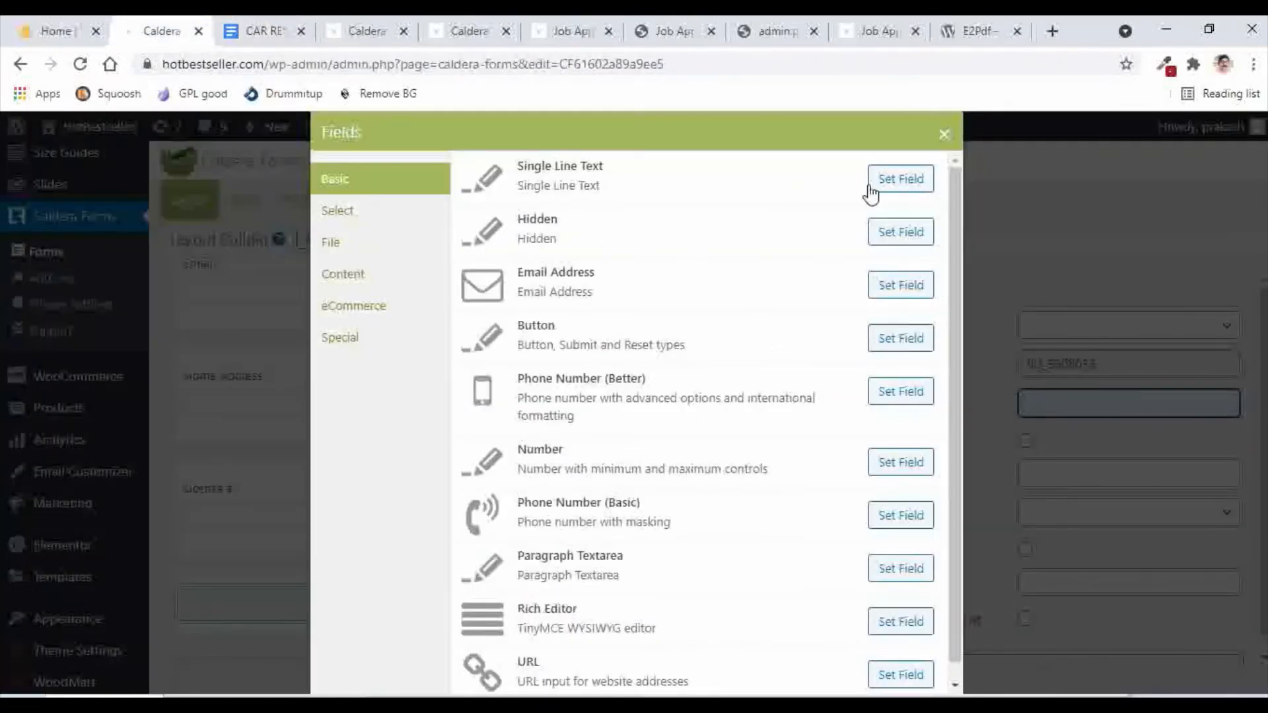
left_click(900, 179)
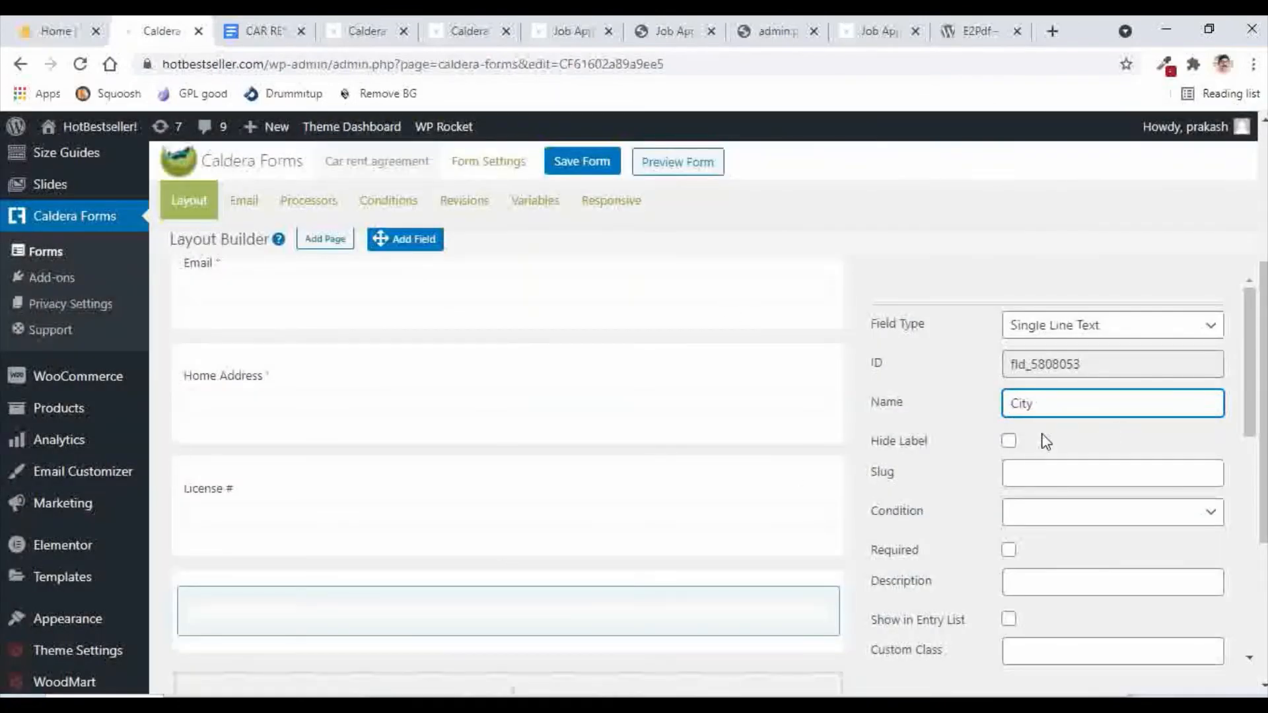
left_click(1008, 550)
scroll(965, 514, "down", 1)
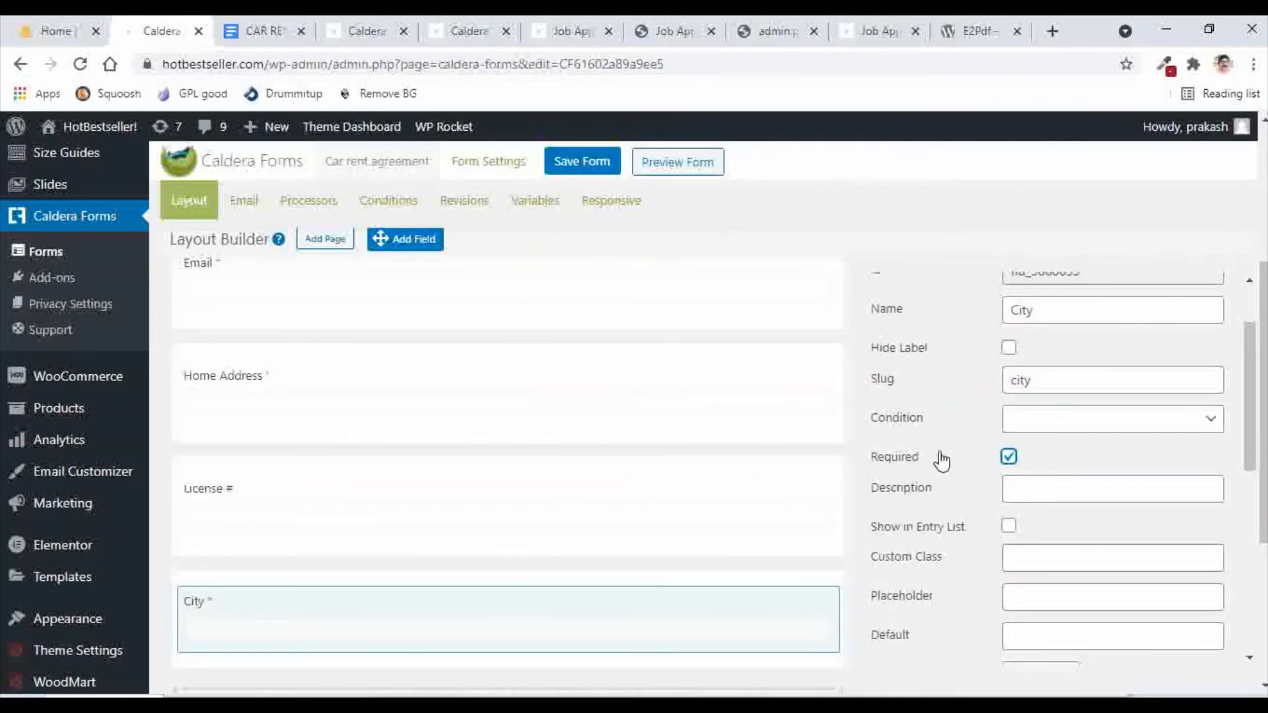
Step: Review the whole CAR RENTAL AGREEMENT document for blanks that still need a form field
key("ctrl+Tab")
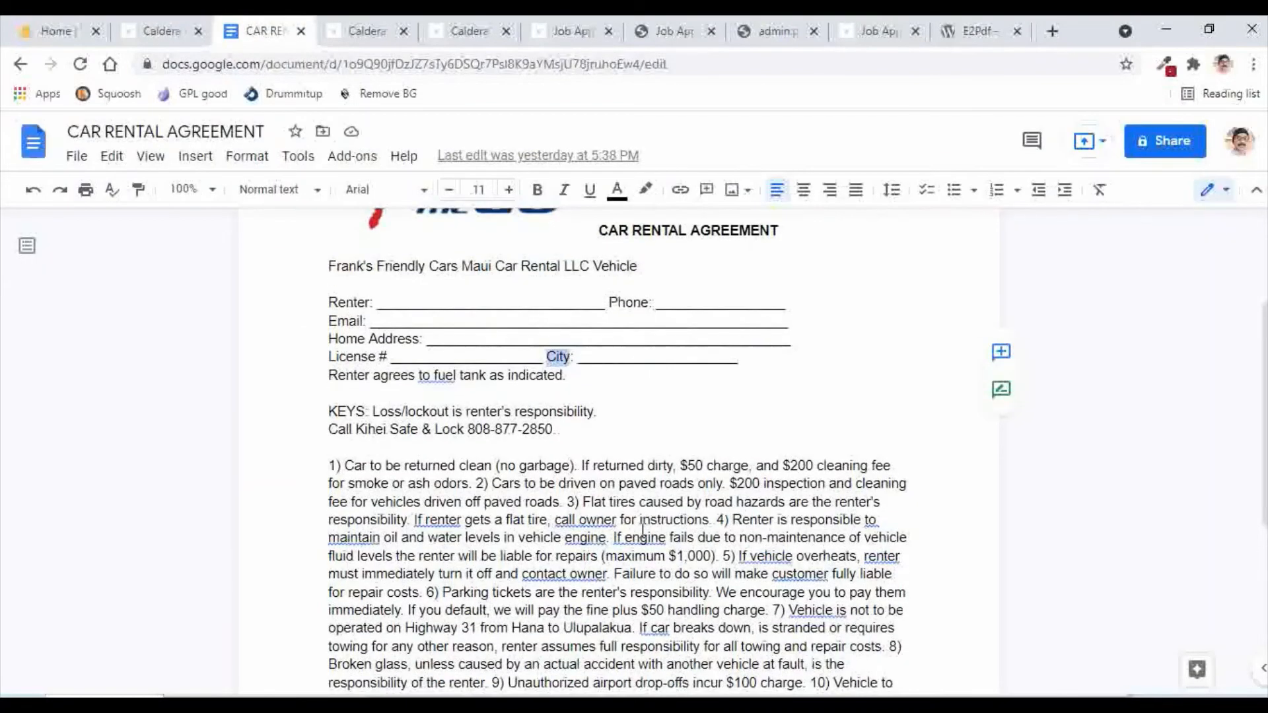
scroll(642, 528, "down", 5)
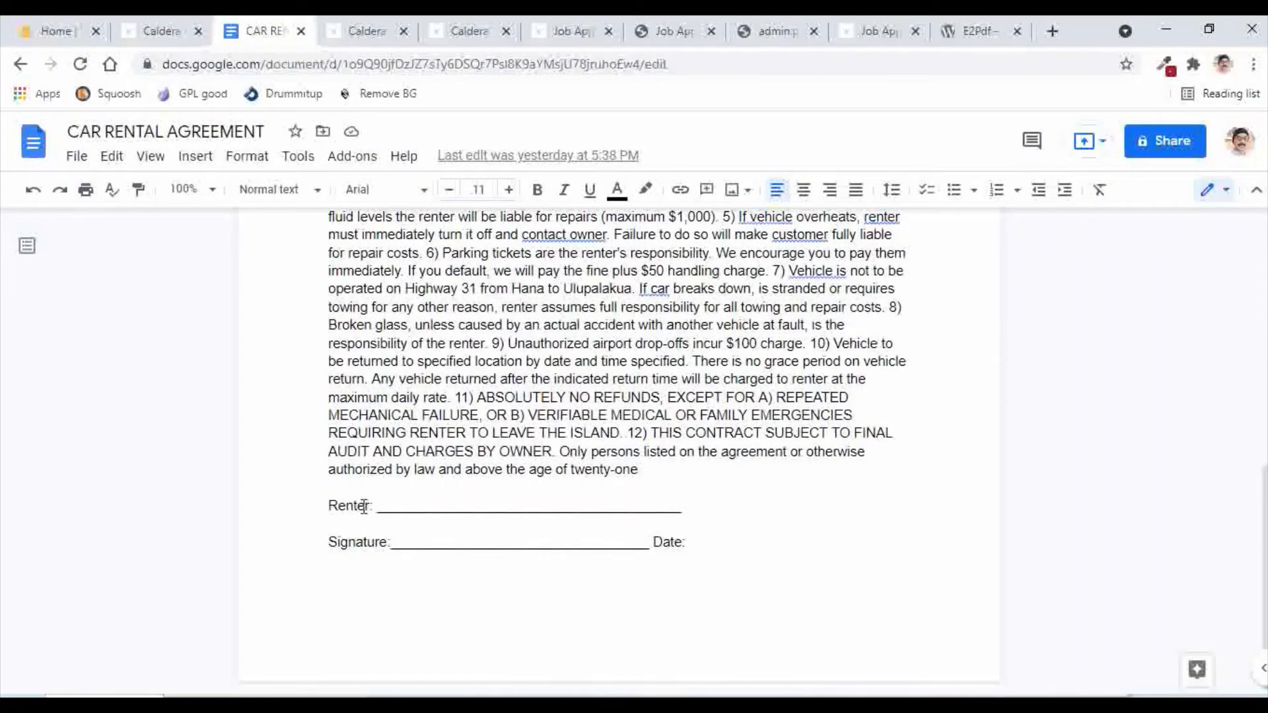
scroll(364, 506, "up", 8)
scroll(482, 506, "down", 4)
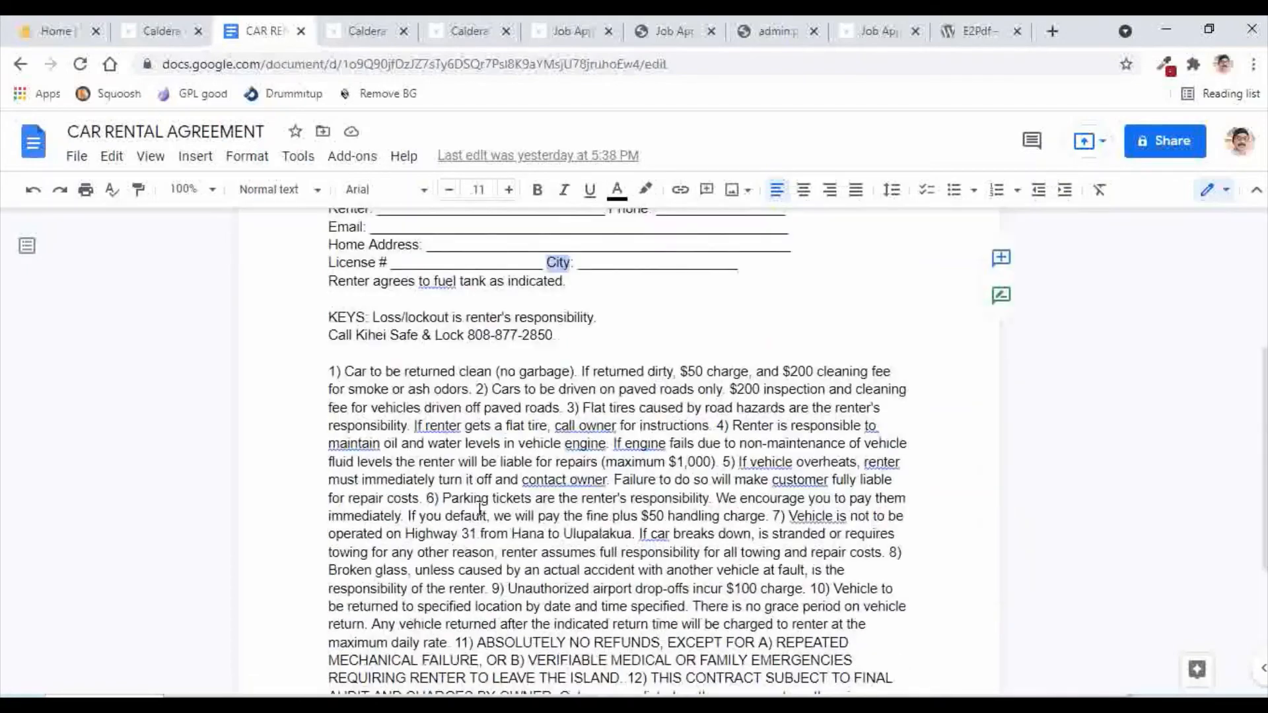
scroll(371, 619, "down", 4)
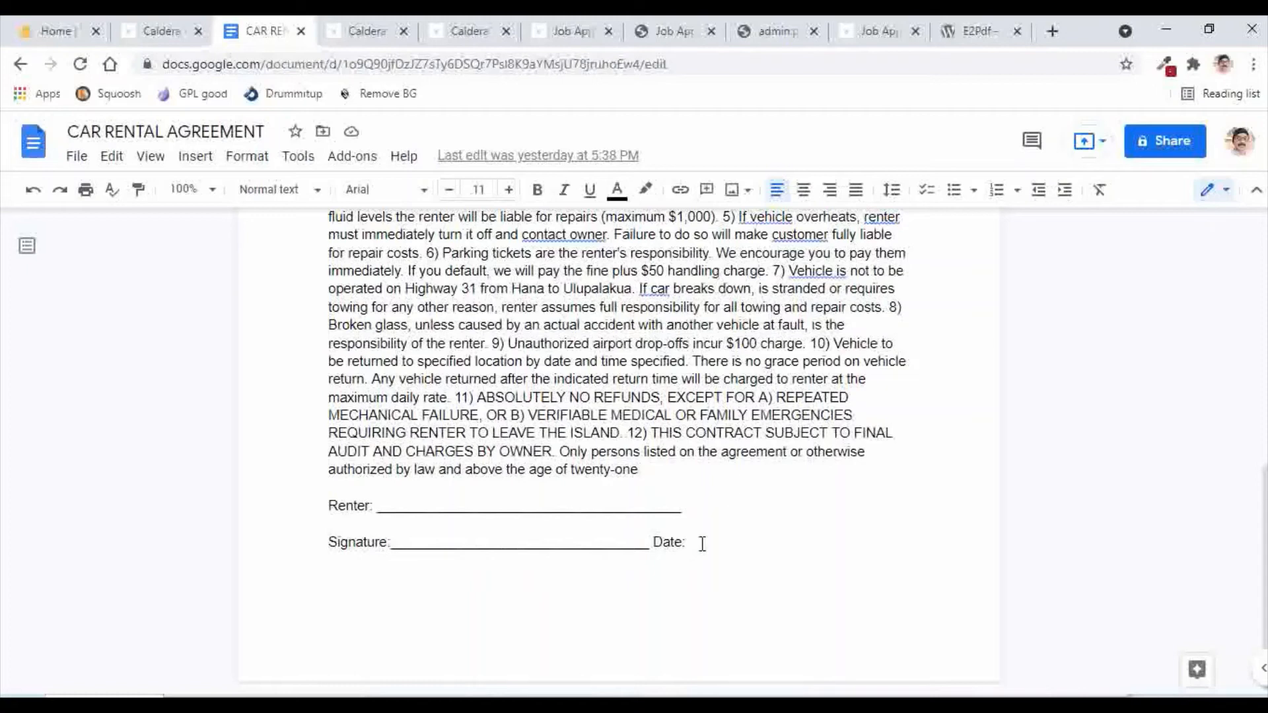
scroll(749, 492, "up", 4)
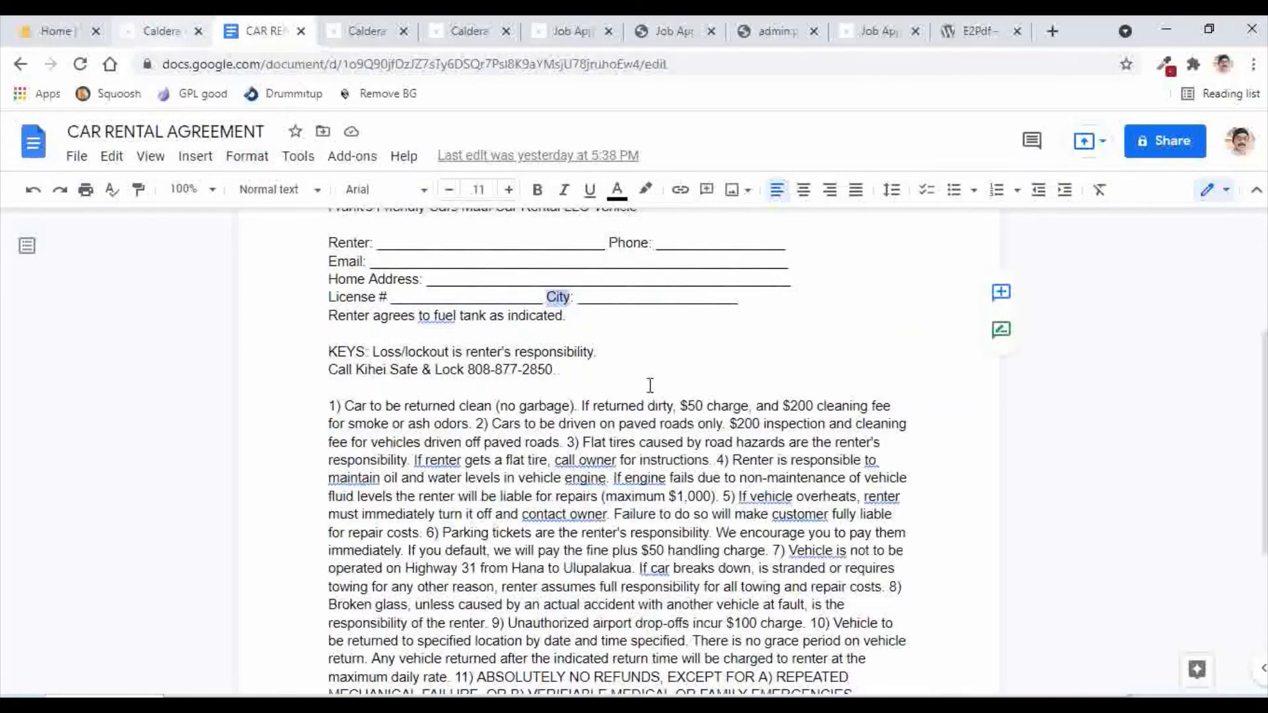
scroll(682, 414, "up", 5)
Step: Return to the Car rent agreement form, cancel the extra field being added below City, and save the form
left_click(158, 31)
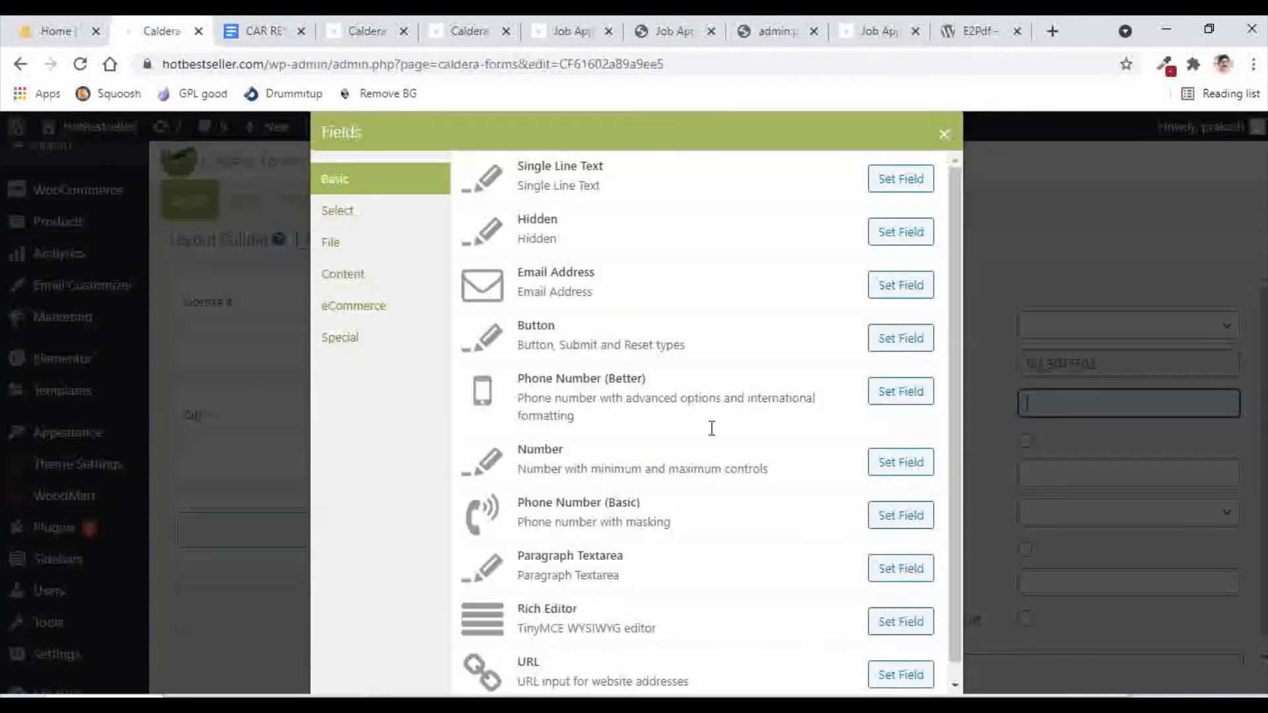
left_click(944, 134)
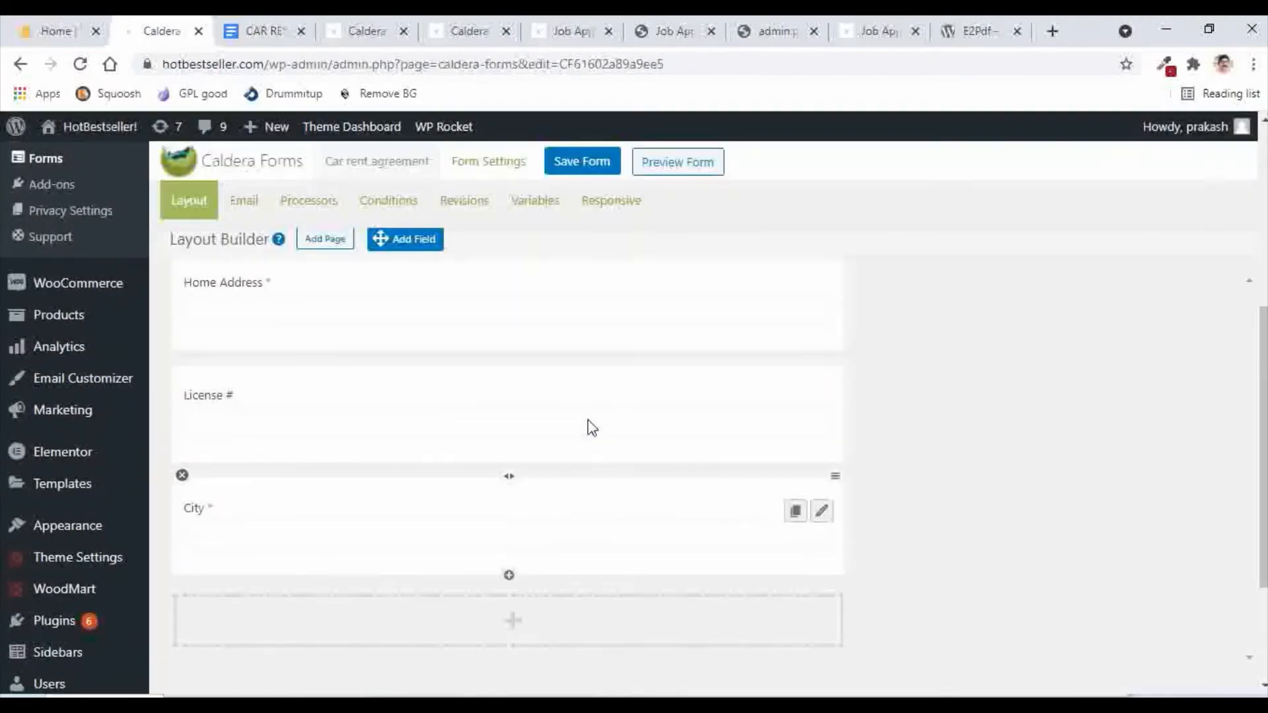
left_click(574, 165)
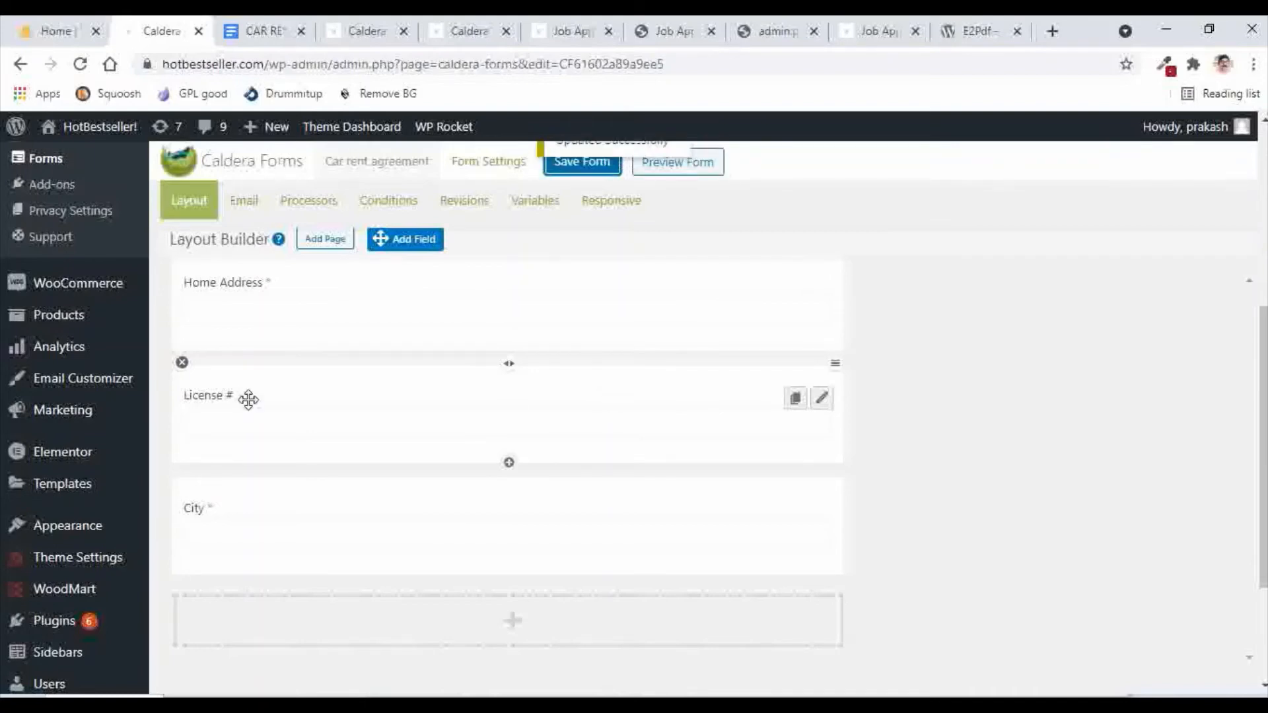
Step: Open the E2Pdf templates and start creating a new template
scroll(91, 375, "up", 4)
mouse_move(57, 246)
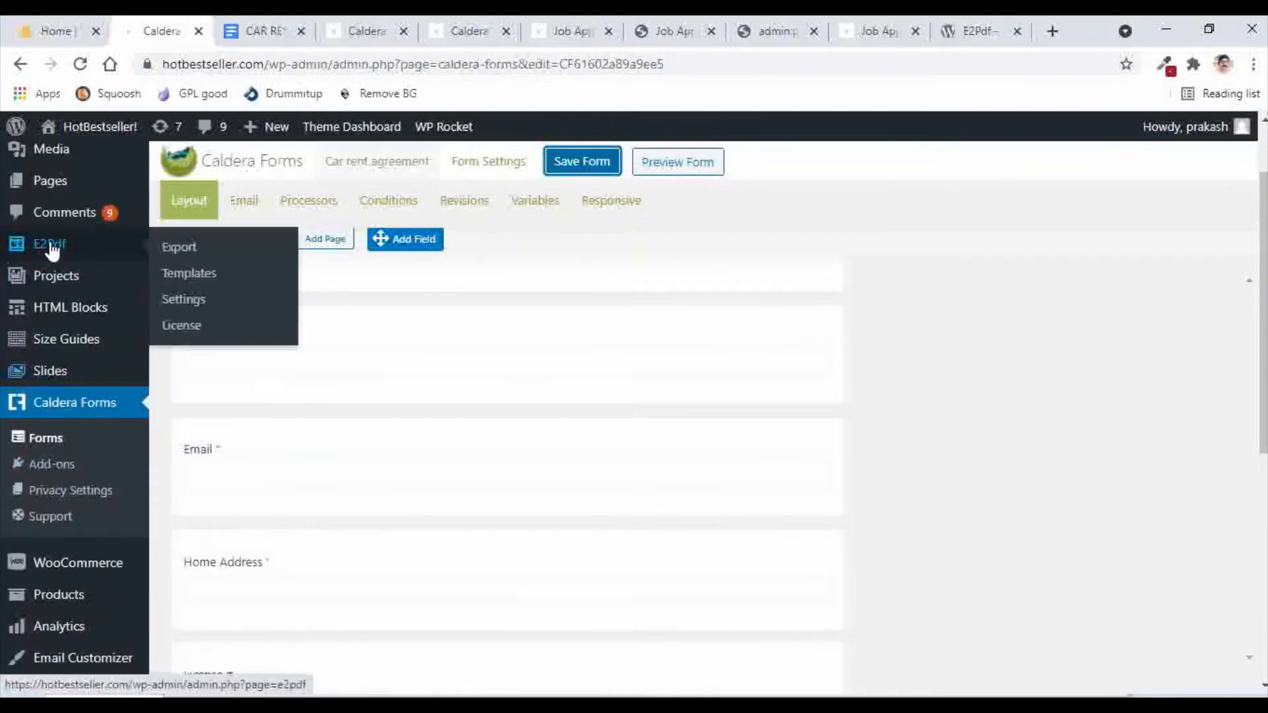
left_click(187, 280)
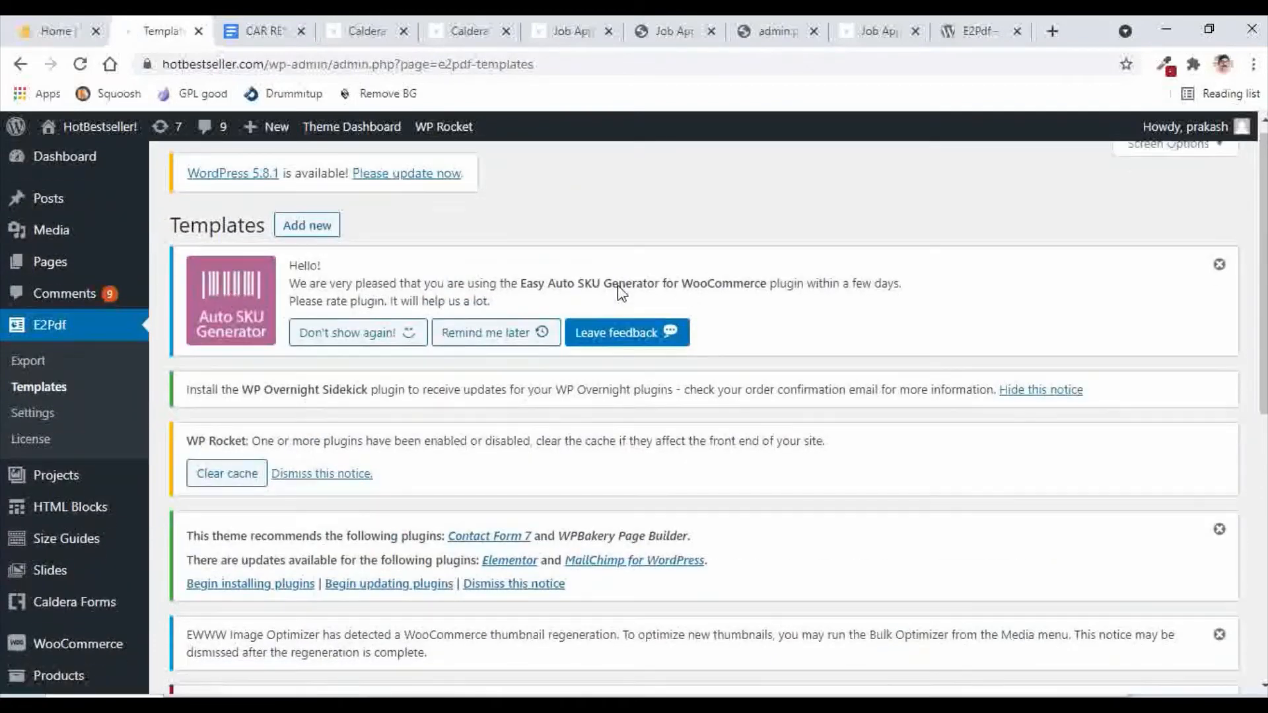
scroll(617, 285, "down", 5)
scroll(617, 285, "up", 6)
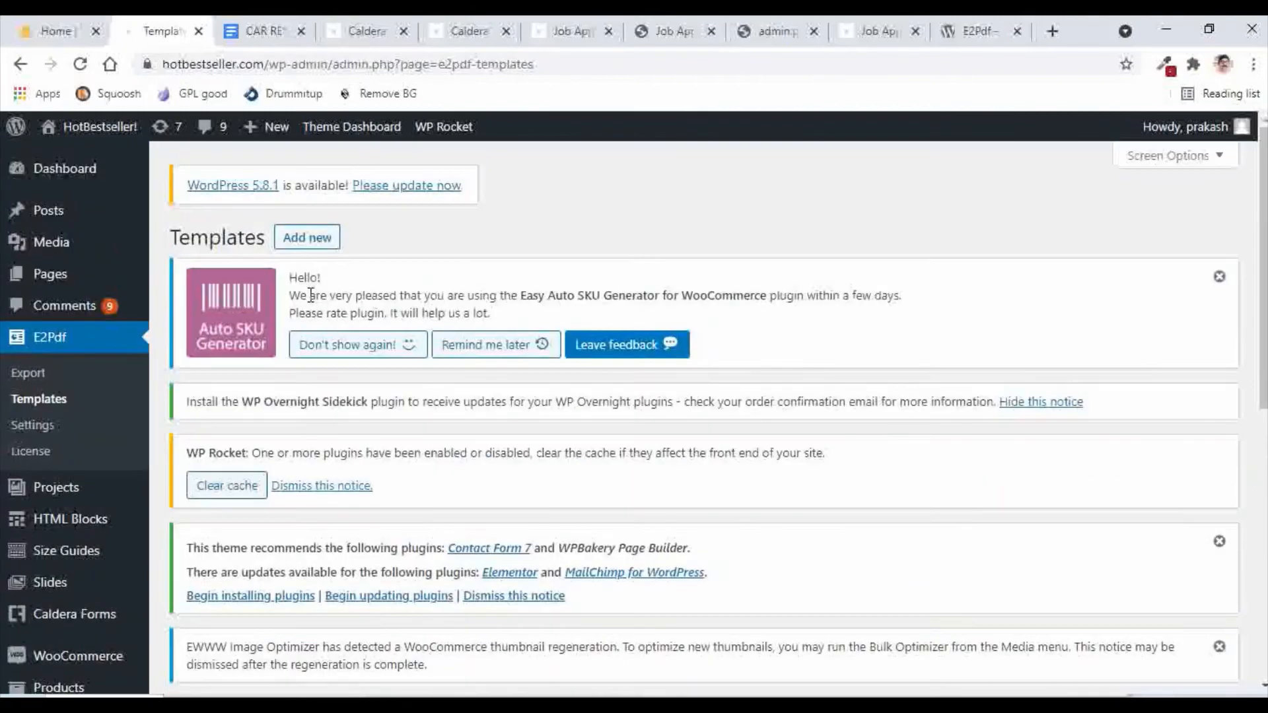
left_click(307, 237)
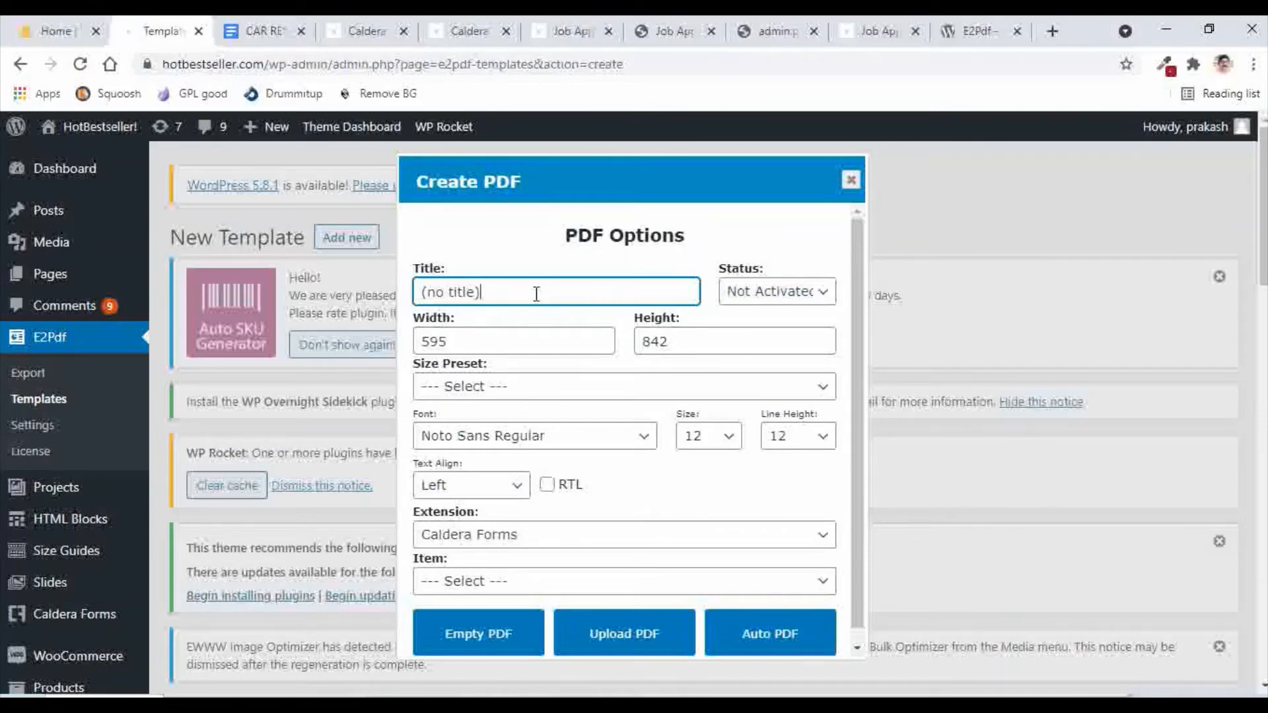
Step: Title the PDF template Car rent agreement, with the A4 (PORTRAIT) (595x842) size preset and the Car rent agreement form as its item
left_click_drag(537, 293, 419, 294)
type("Car rent agreement")
left_click(500, 389)
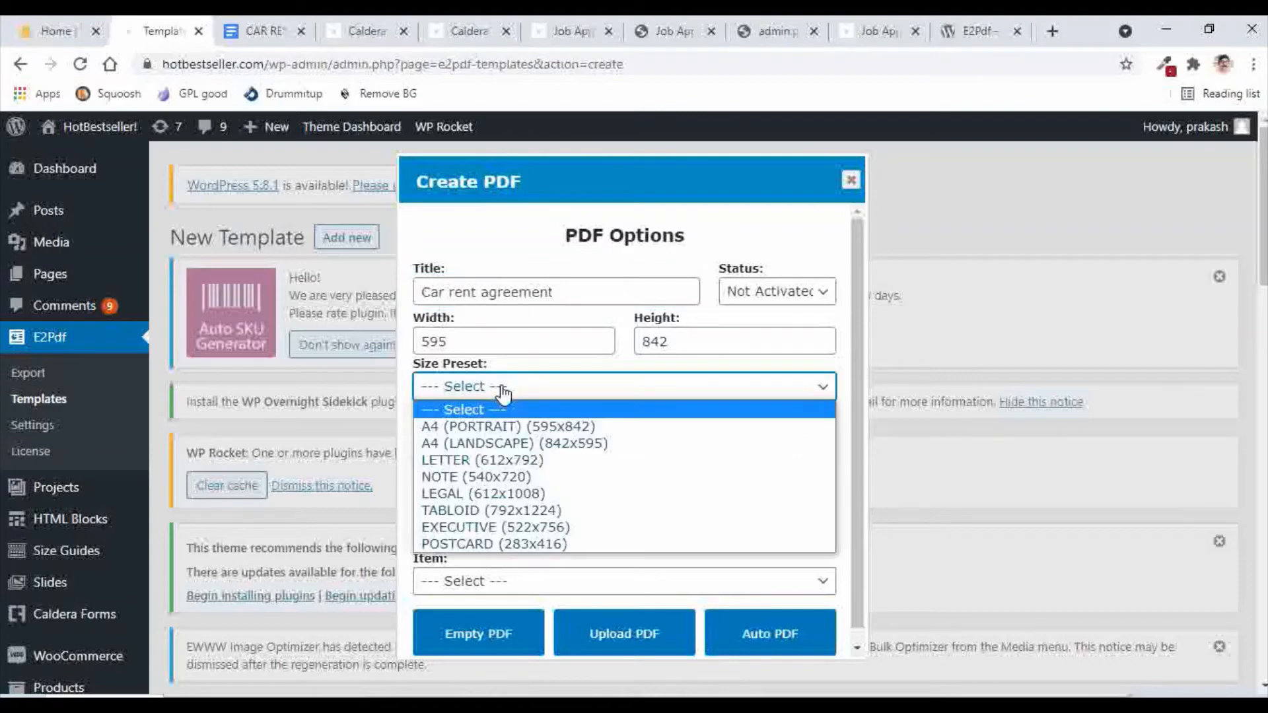
left_click(450, 428)
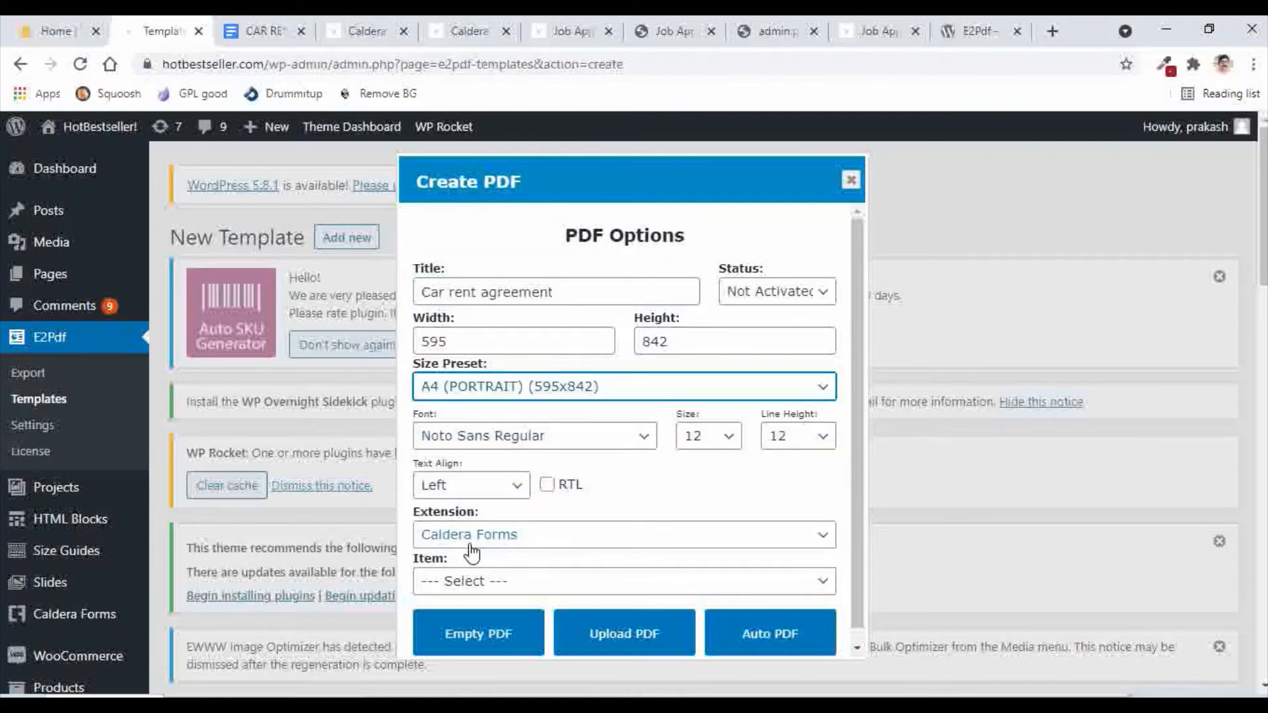
scroll(656, 466, "down", 1)
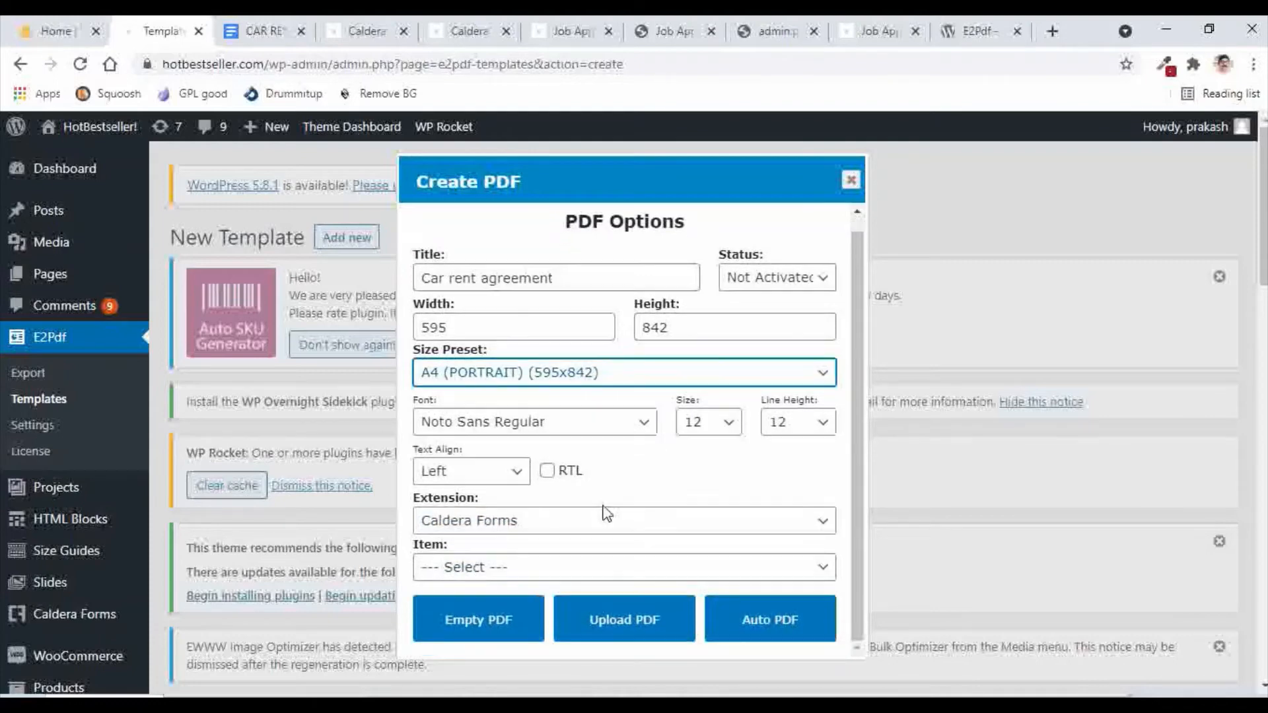
left_click(489, 572)
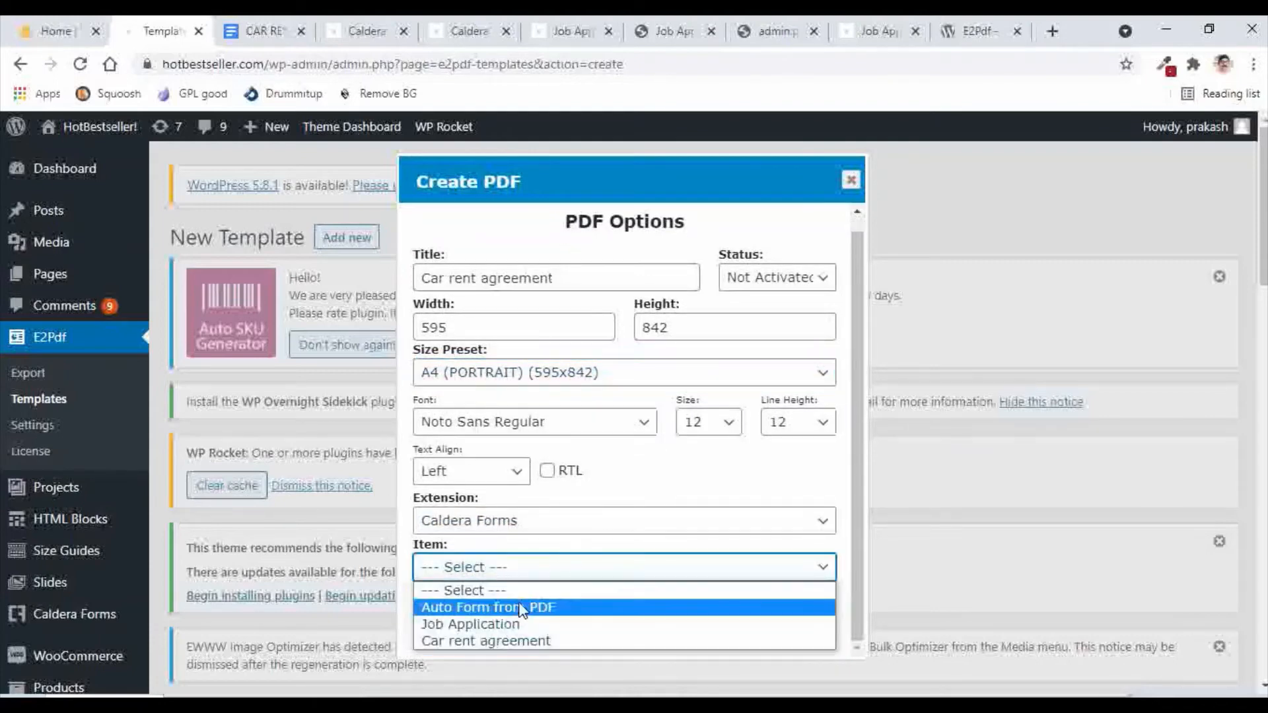
left_click(470, 642)
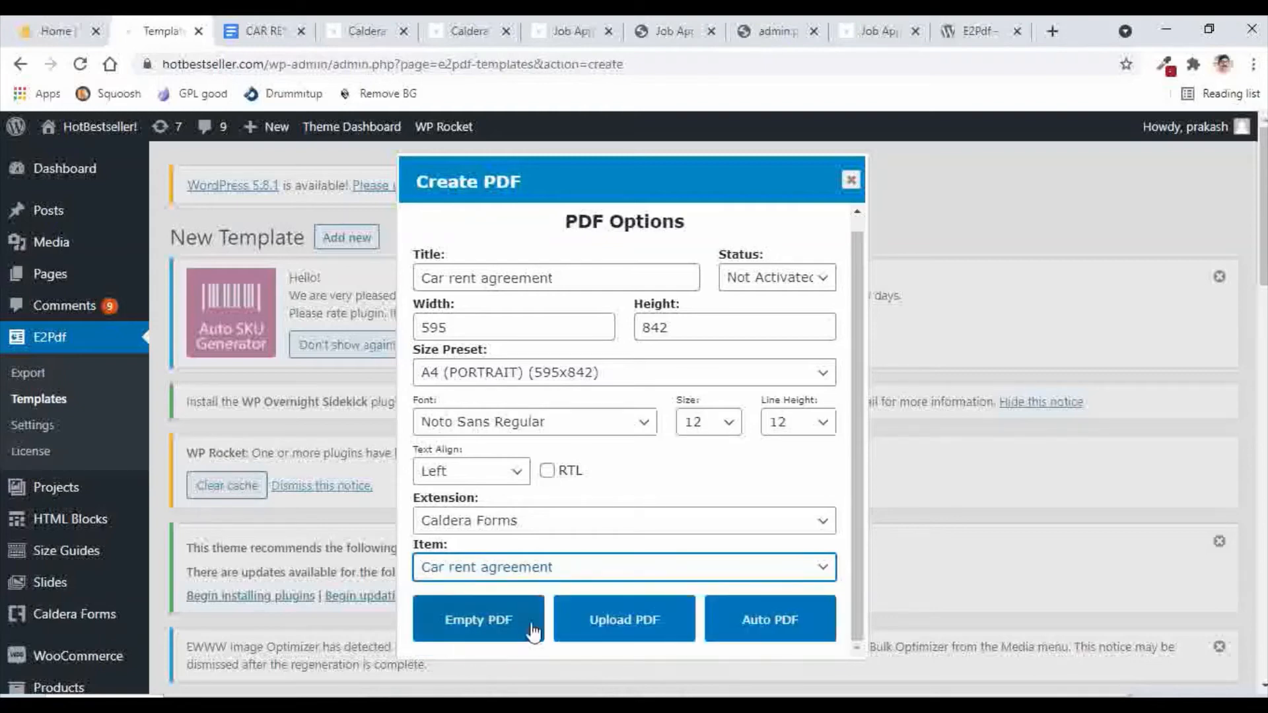
Step: Create the template by uploading the CAR RENTAL AGREEMENT PDF from the Downloads folder
scroll(743, 471, "down", 1)
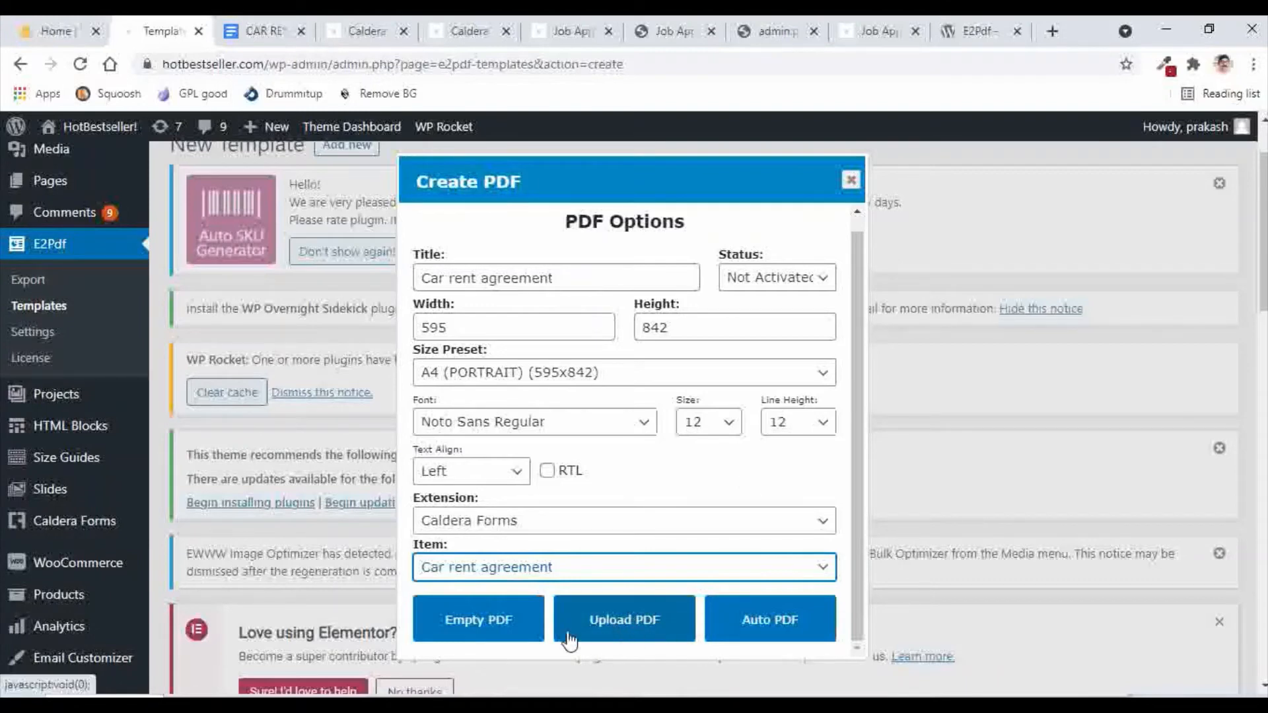
left_click(623, 629)
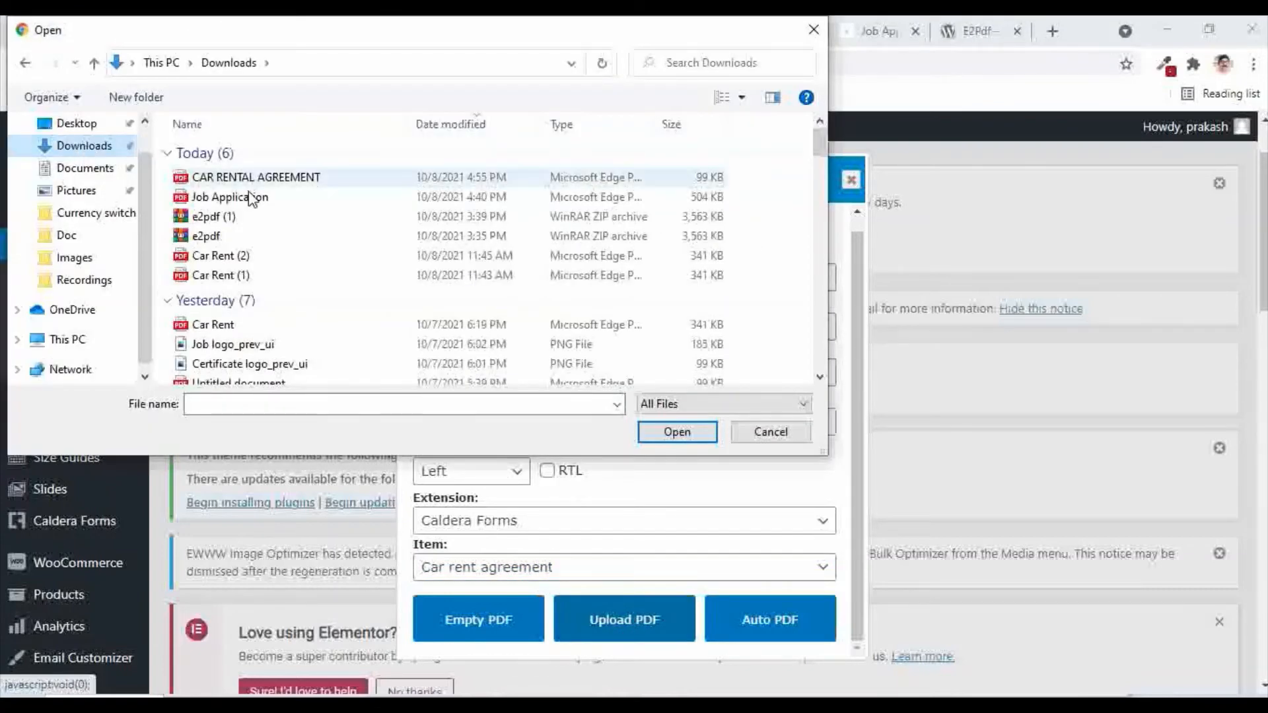
double_click(261, 177)
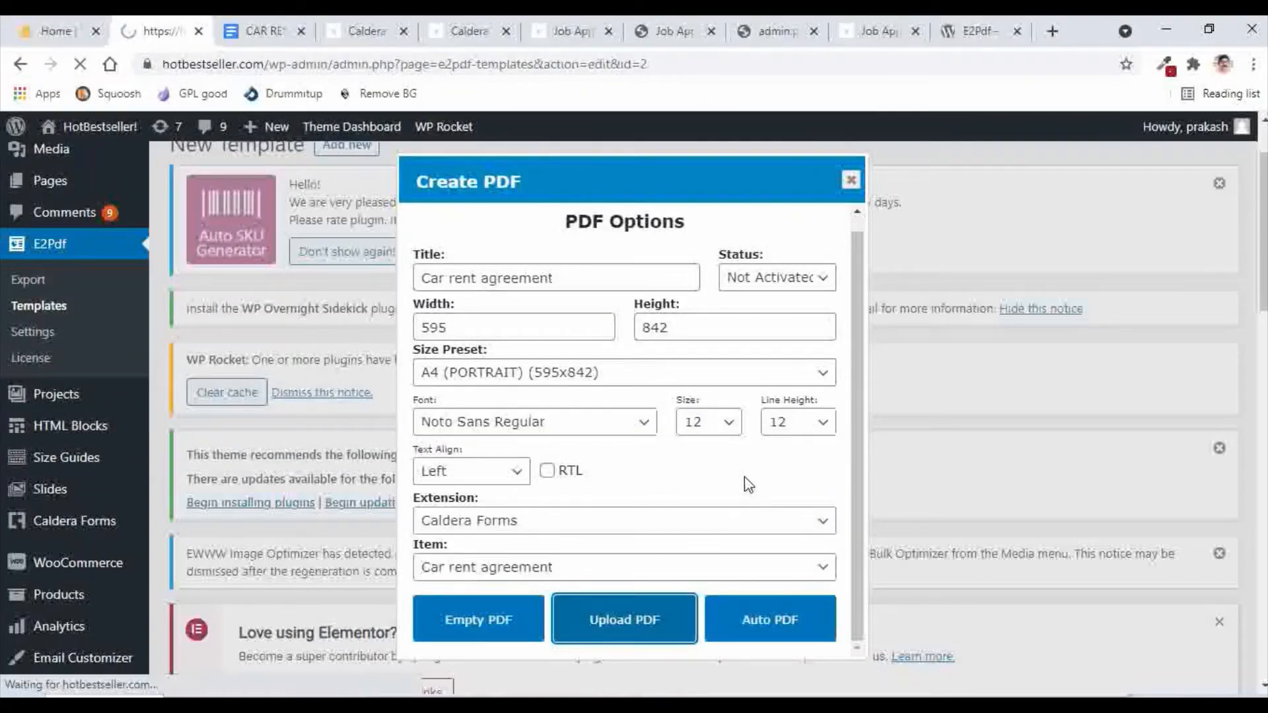
scroll(746, 484, "down", 10)
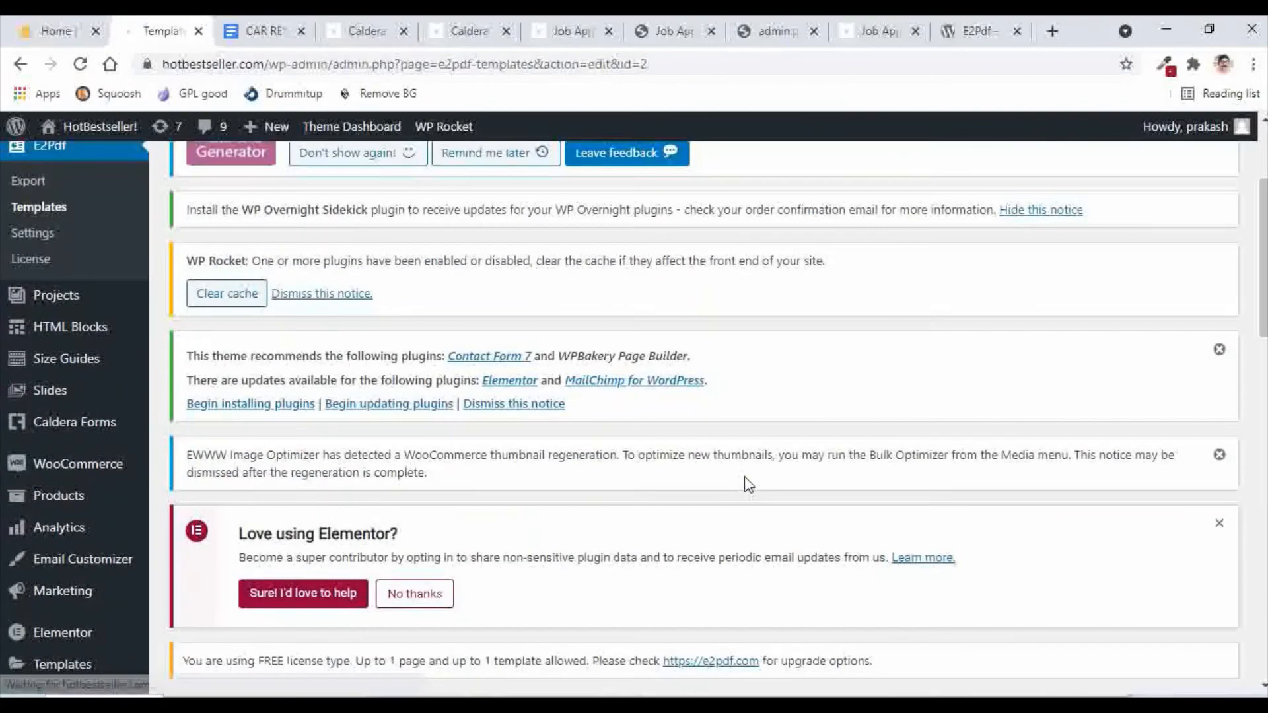
Step: Place an input field on the Renter line of the PDF page and narrow it to fit the line, about 181 wide and 16 high
scroll(748, 482, "down", 2)
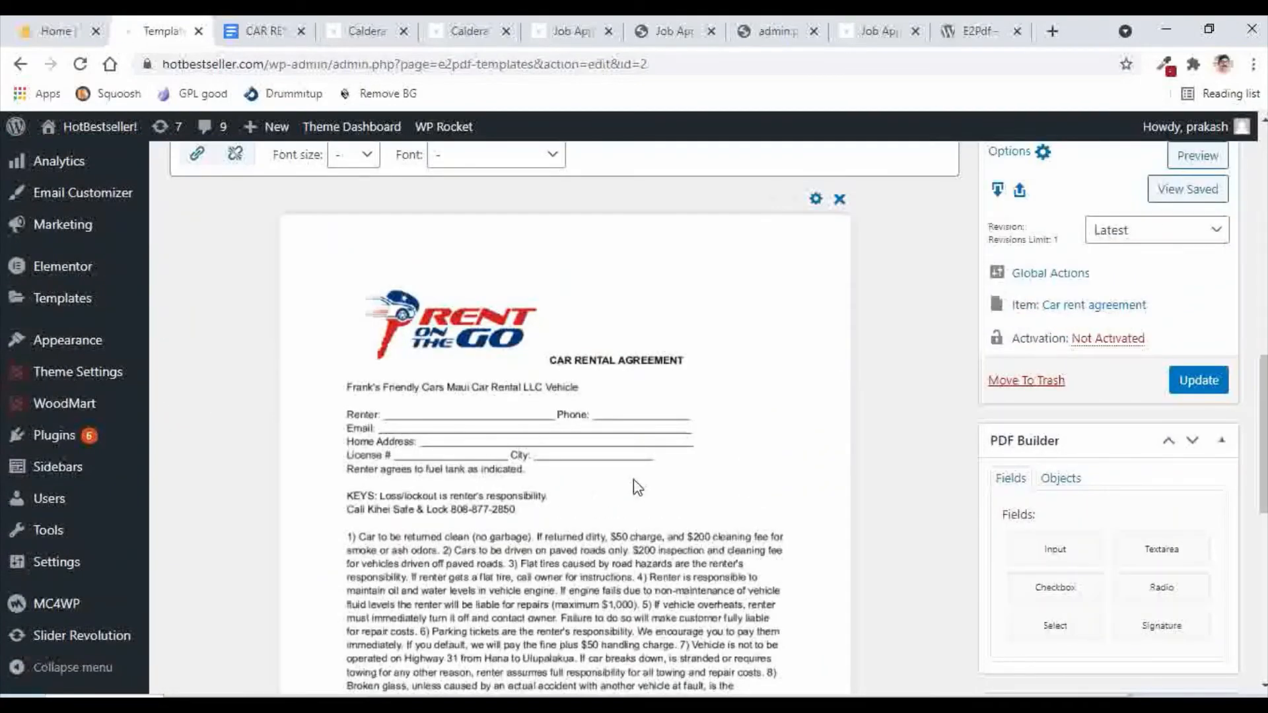
key("ctrl+plus")
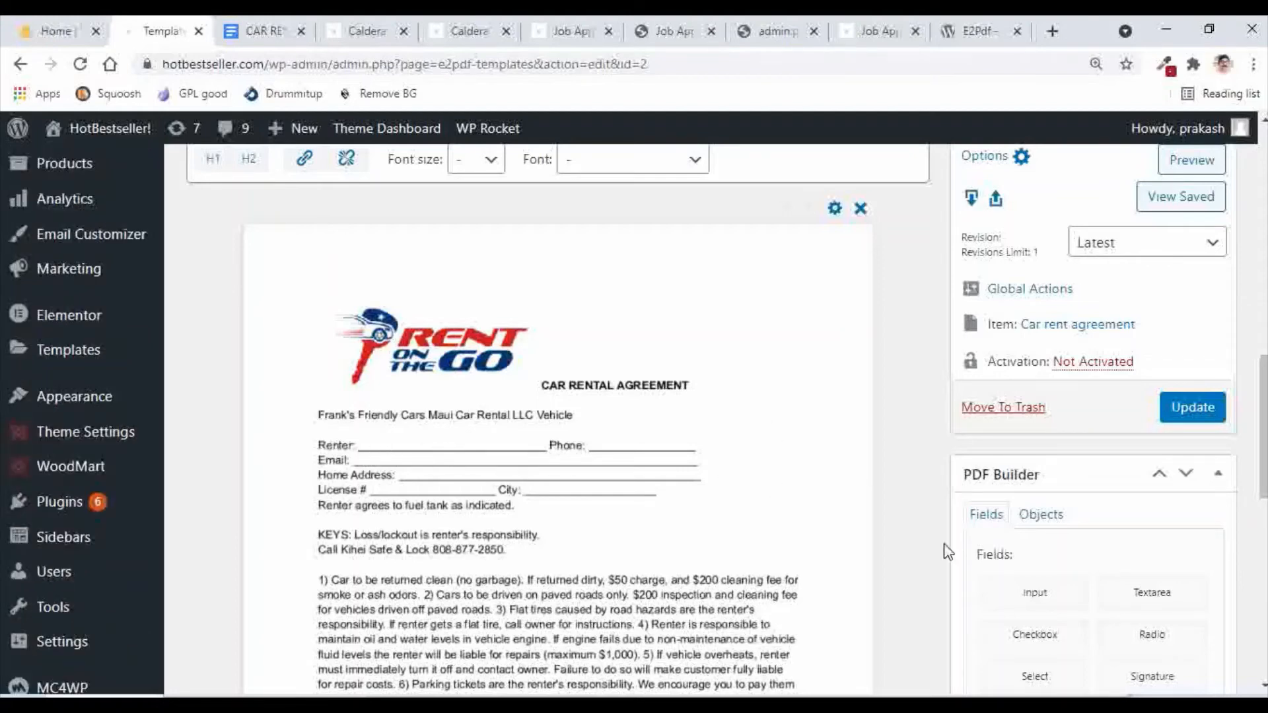
scroll(919, 526, "down", 2)
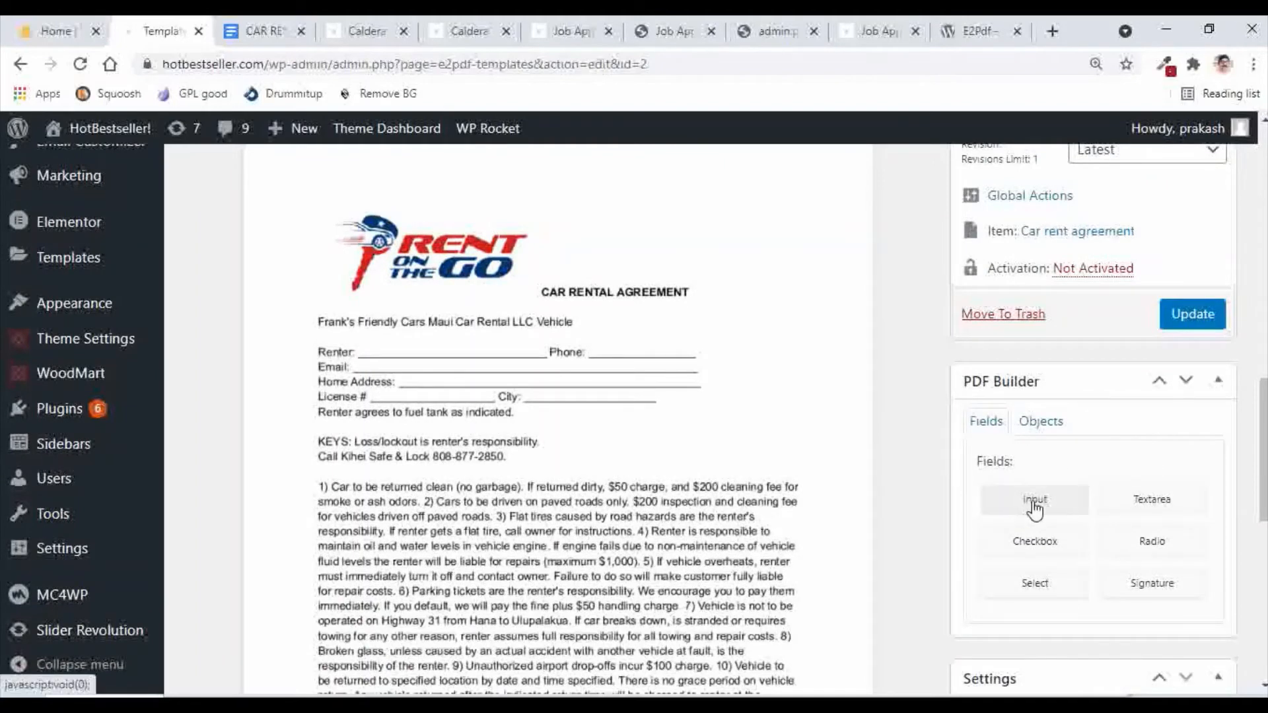
left_click_drag(1035, 507, 414, 365)
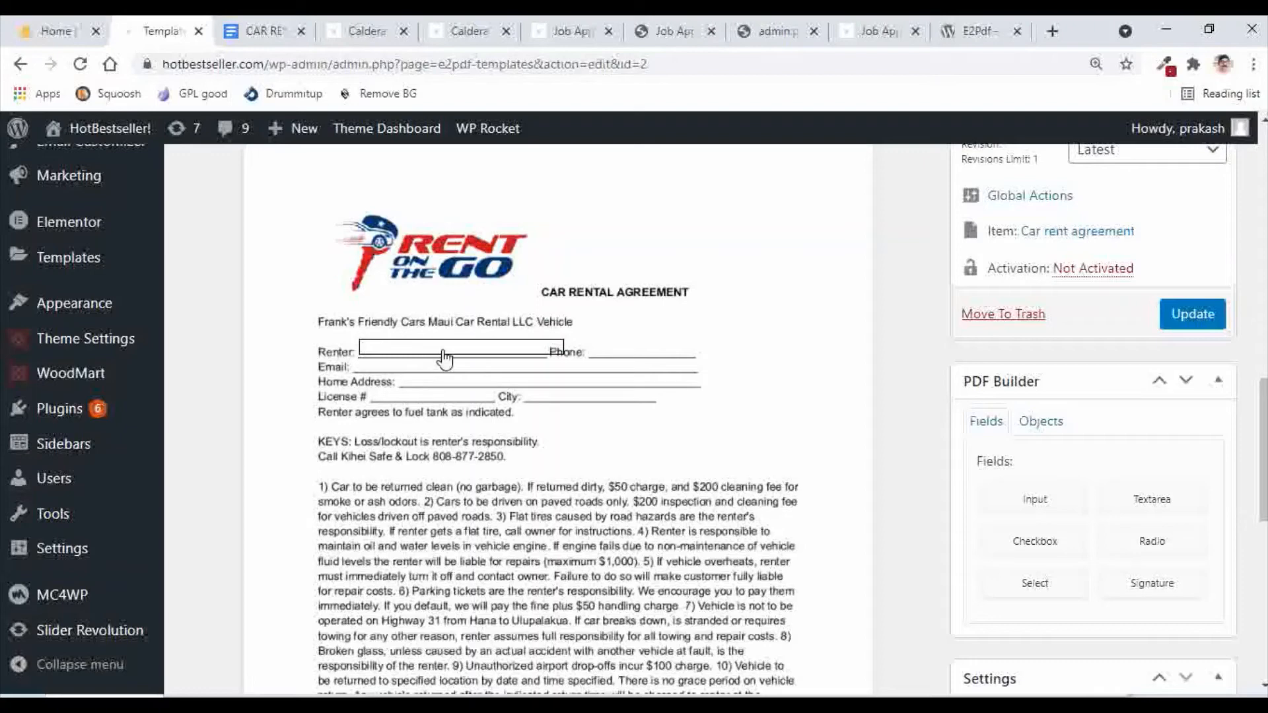
left_click(444, 357)
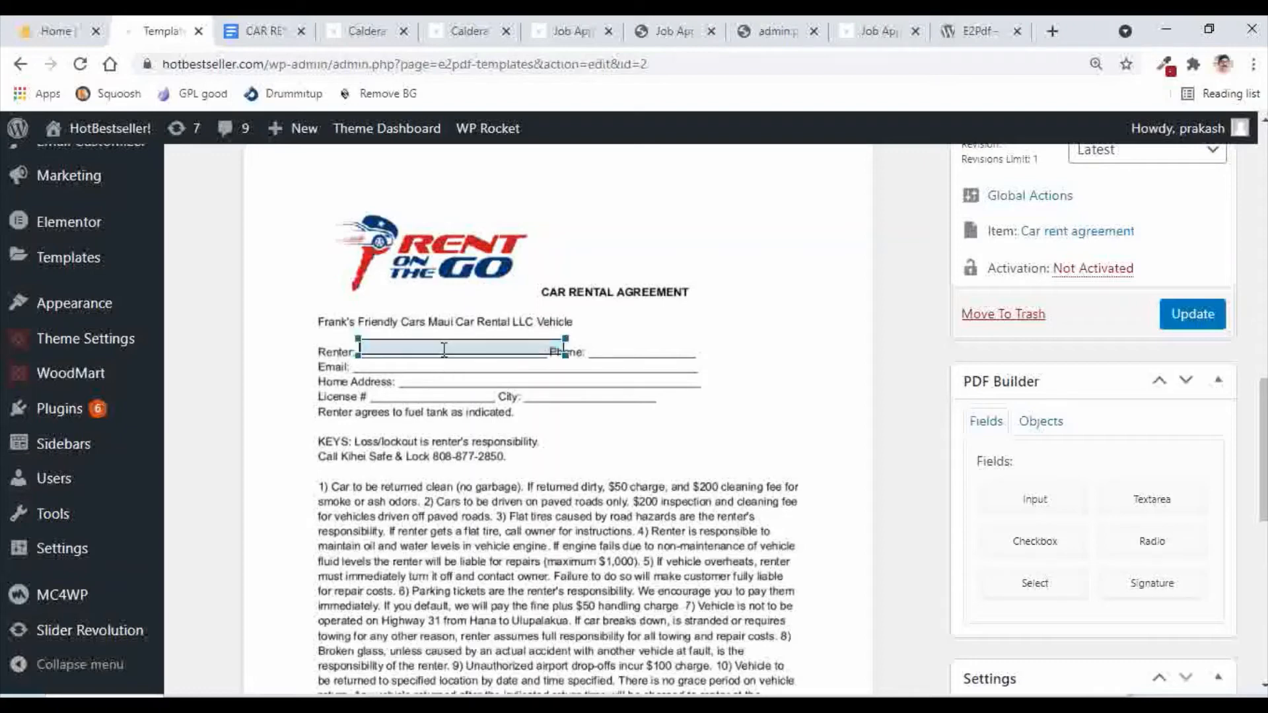
left_click_drag(565, 355, 545, 355)
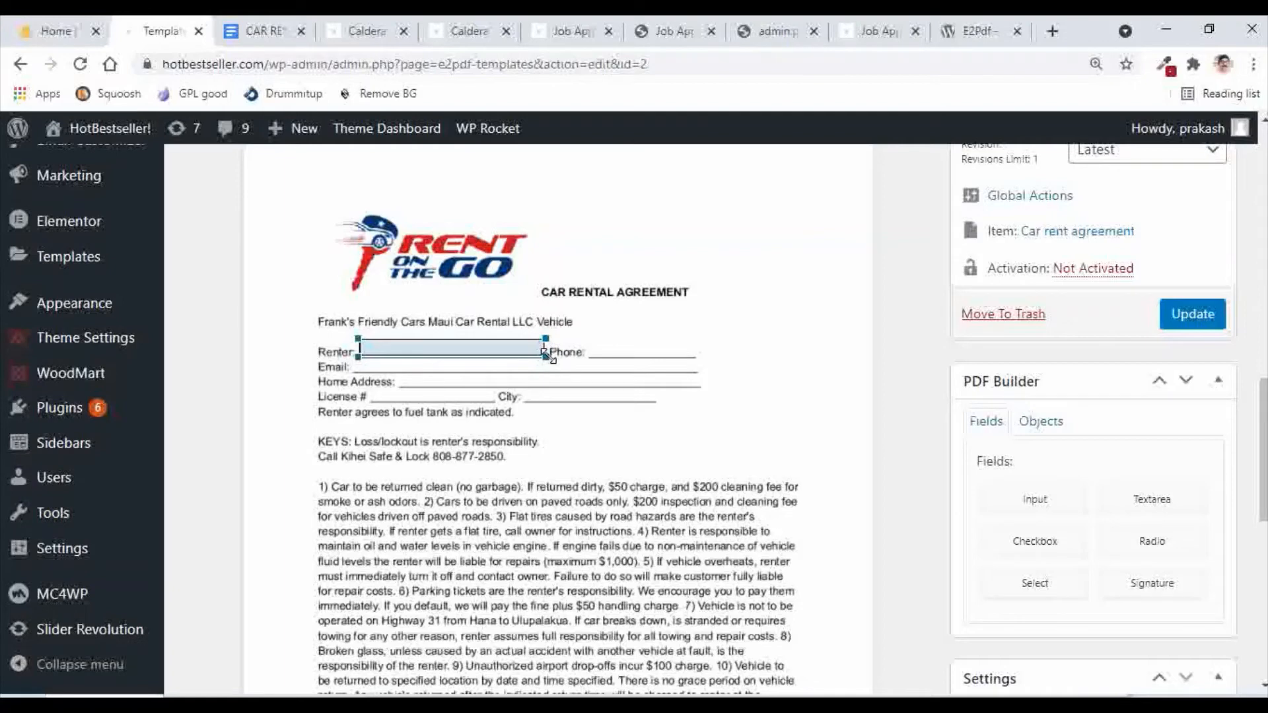
left_click(657, 337)
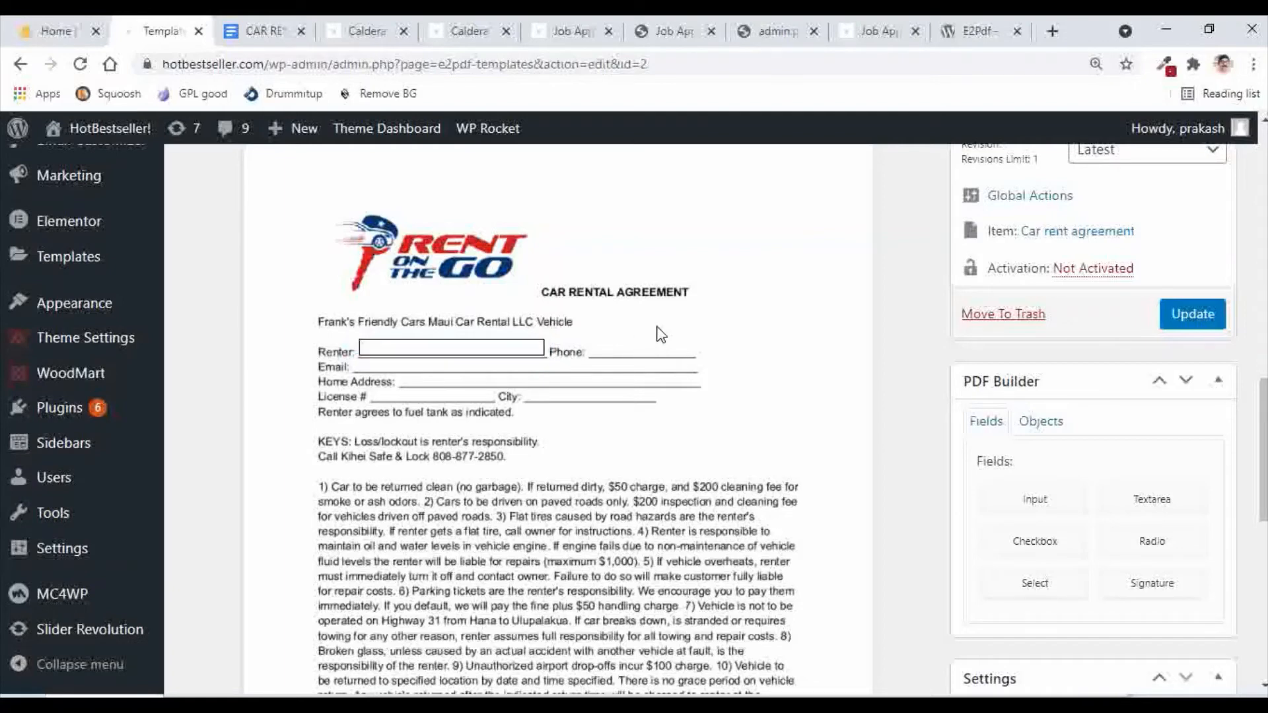
Step: Map the input field on the Renter line to the form's Renter field
right_click(443, 354)
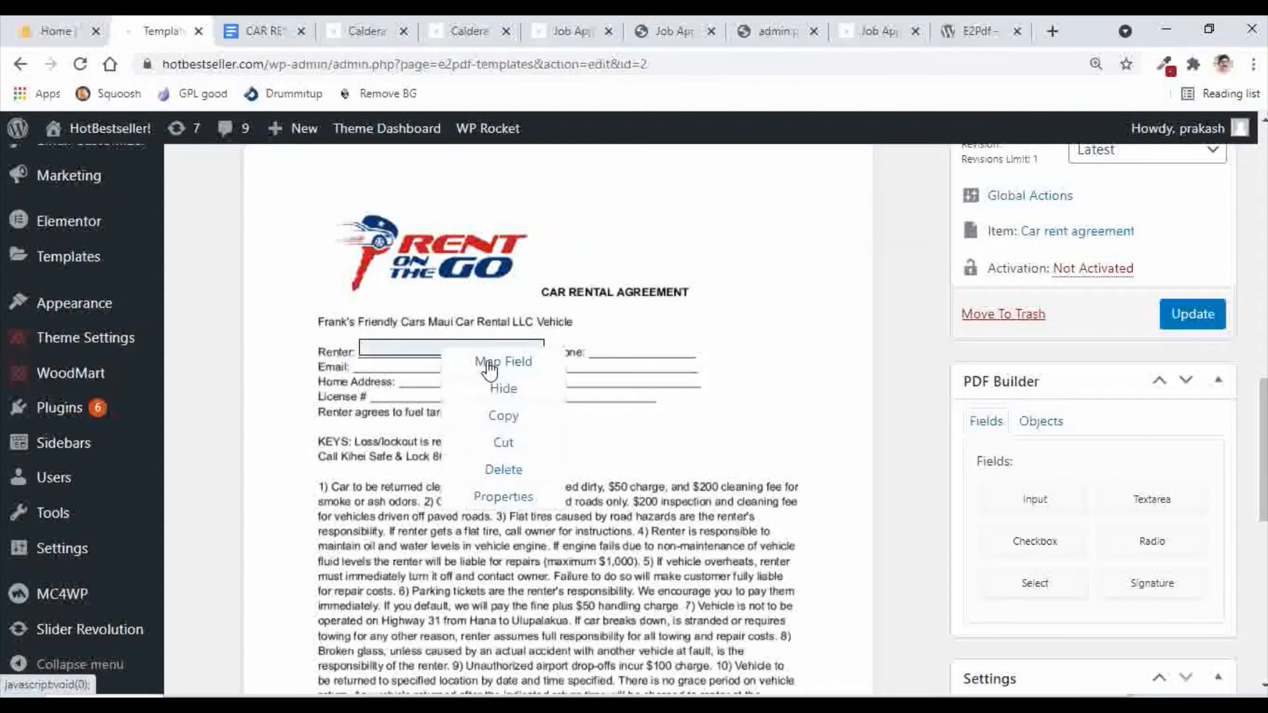
left_click(486, 361)
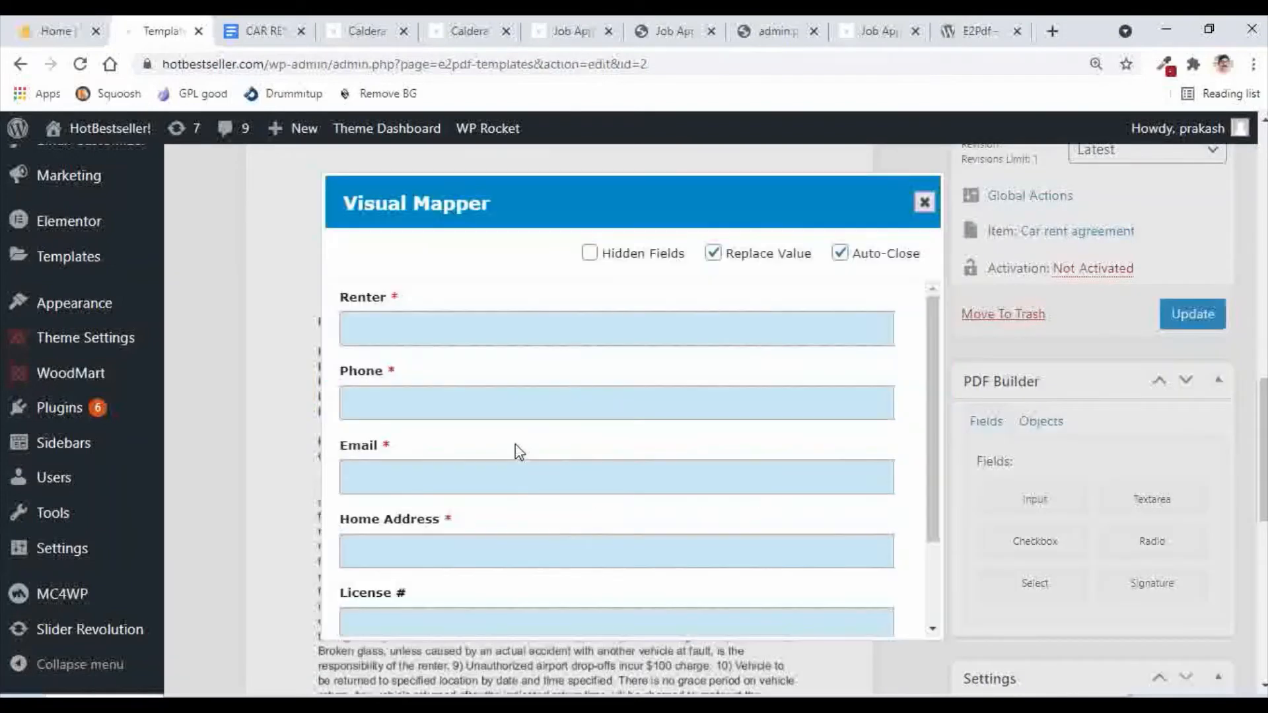
left_click(375, 335)
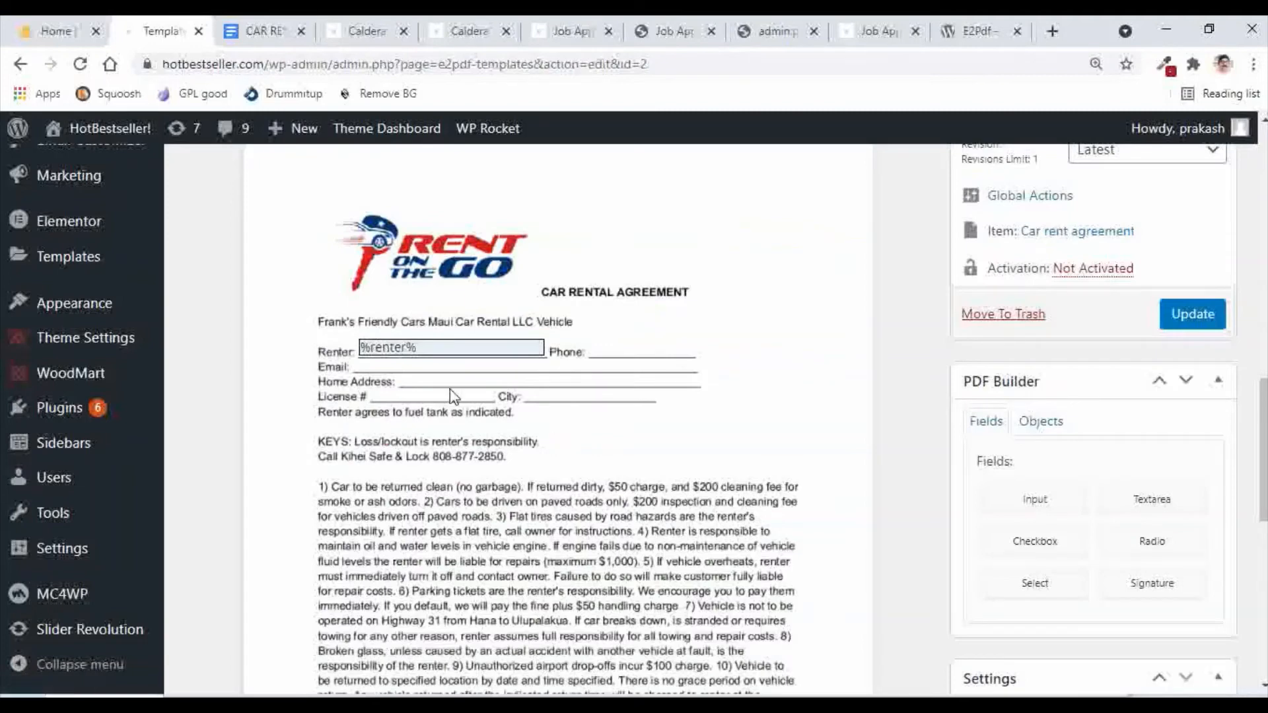
Step: Remove the border of the Renter input field in its properties and save them
right_click(473, 353)
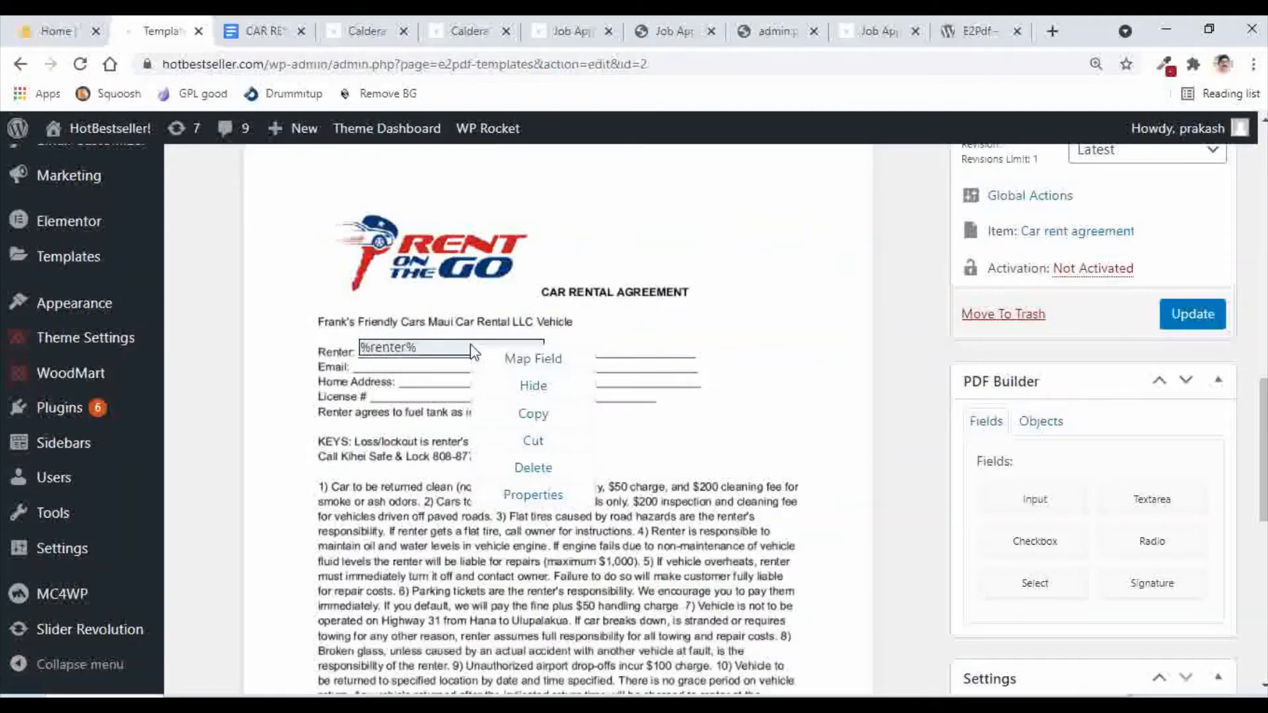
left_click(530, 496)
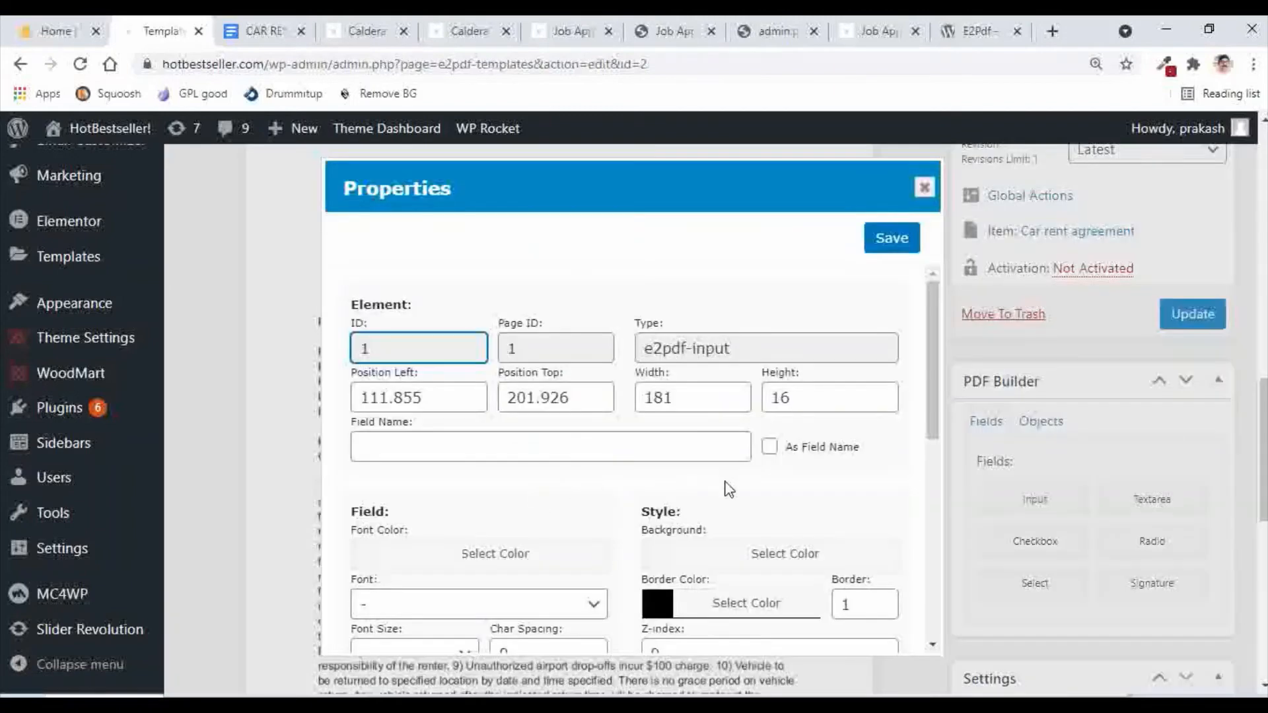
scroll(872, 528, "down", 2)
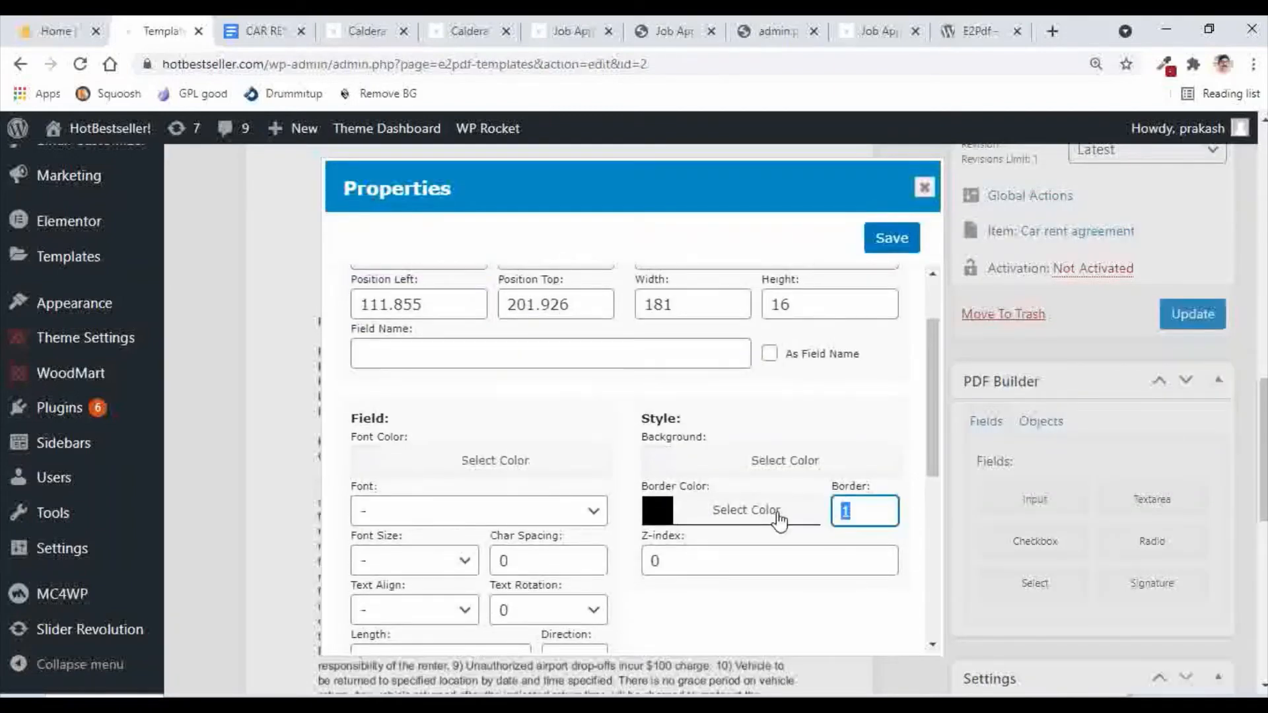
left_click(893, 239)
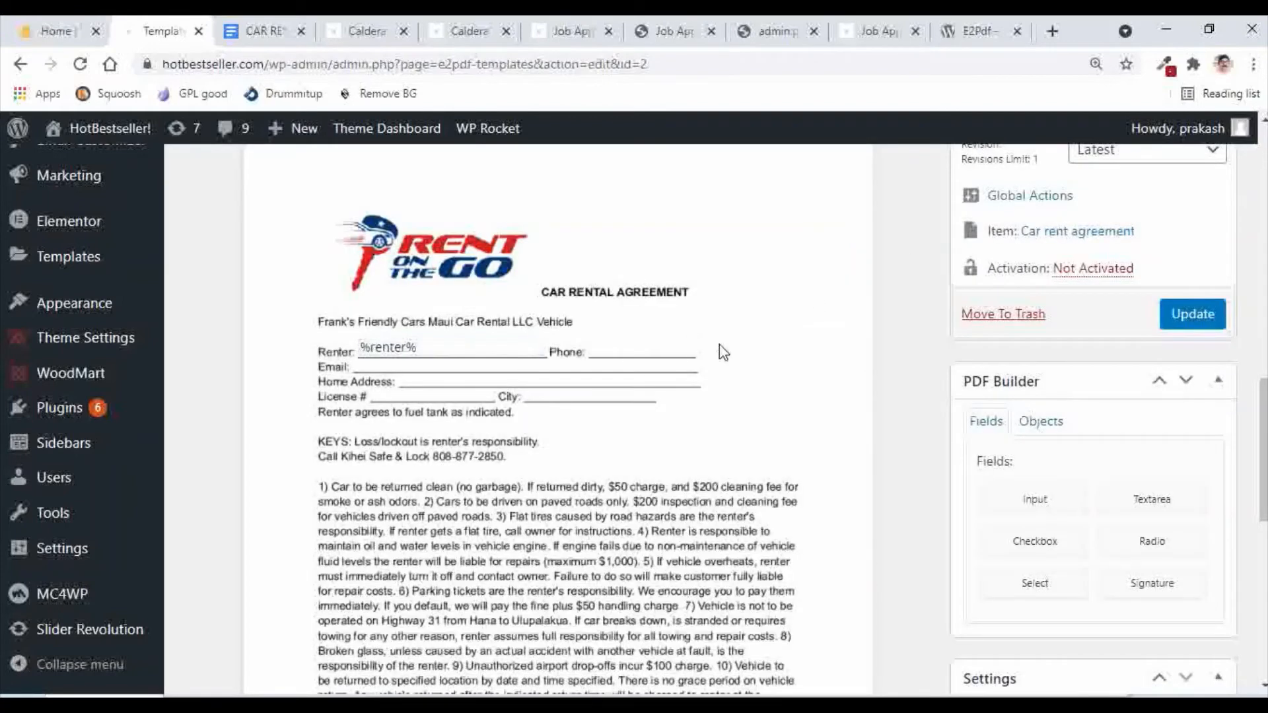
Step: Add an input field on the Phone line and shrink it to the line's length, about 106 wide and 15 high
left_click_drag(1040, 511, 648, 363)
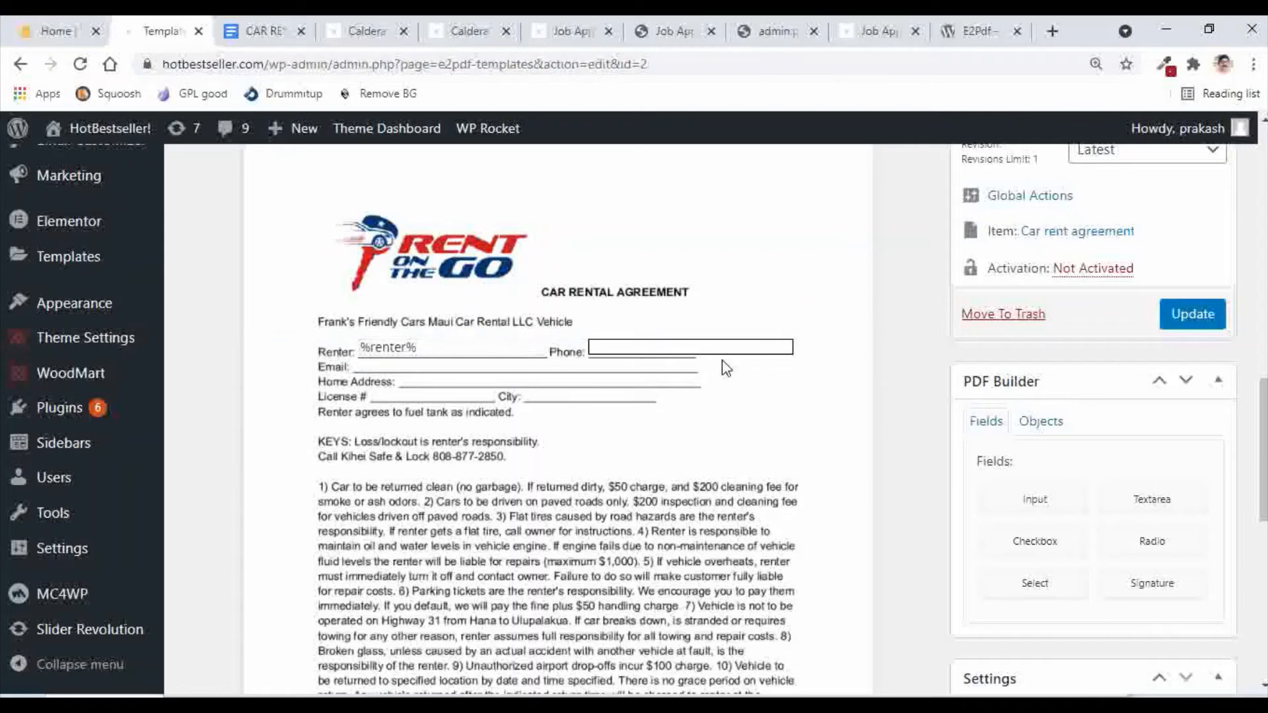
left_click(705, 346)
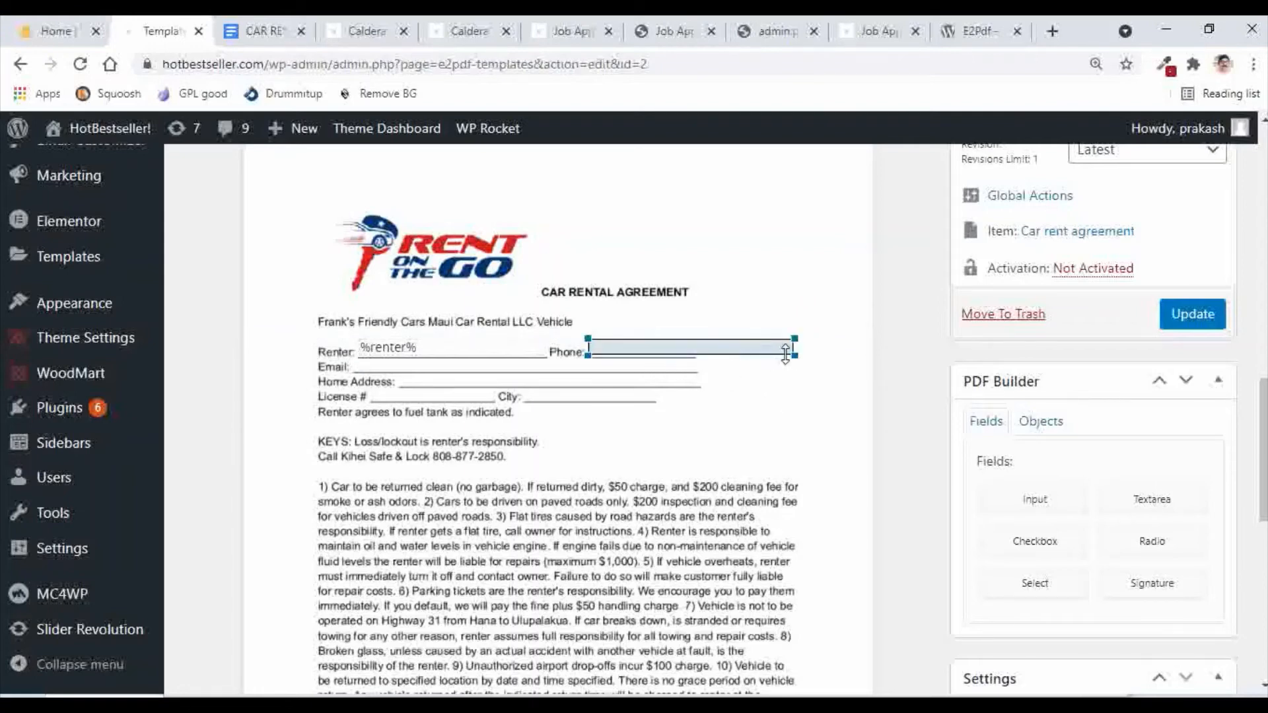
left_click_drag(796, 354, 696, 354)
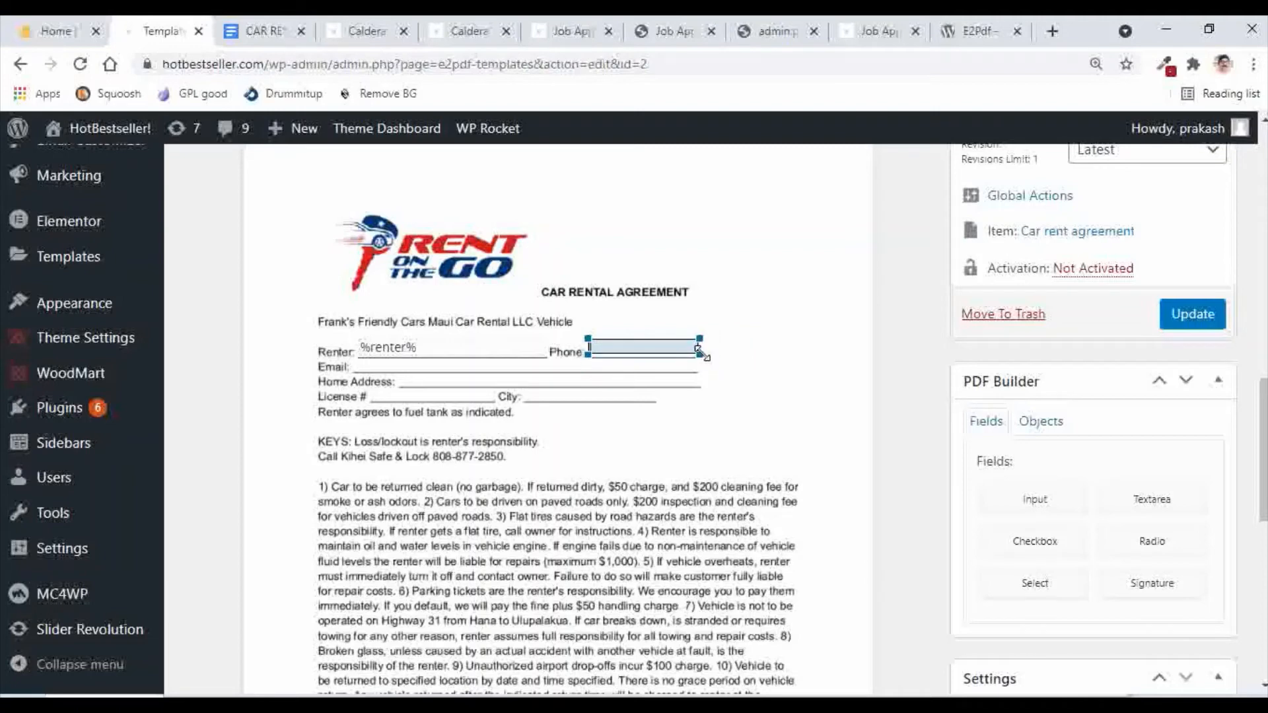
left_click(760, 399)
Step: Map the input field on the Phone line to the form's Phone field
right_click(650, 350)
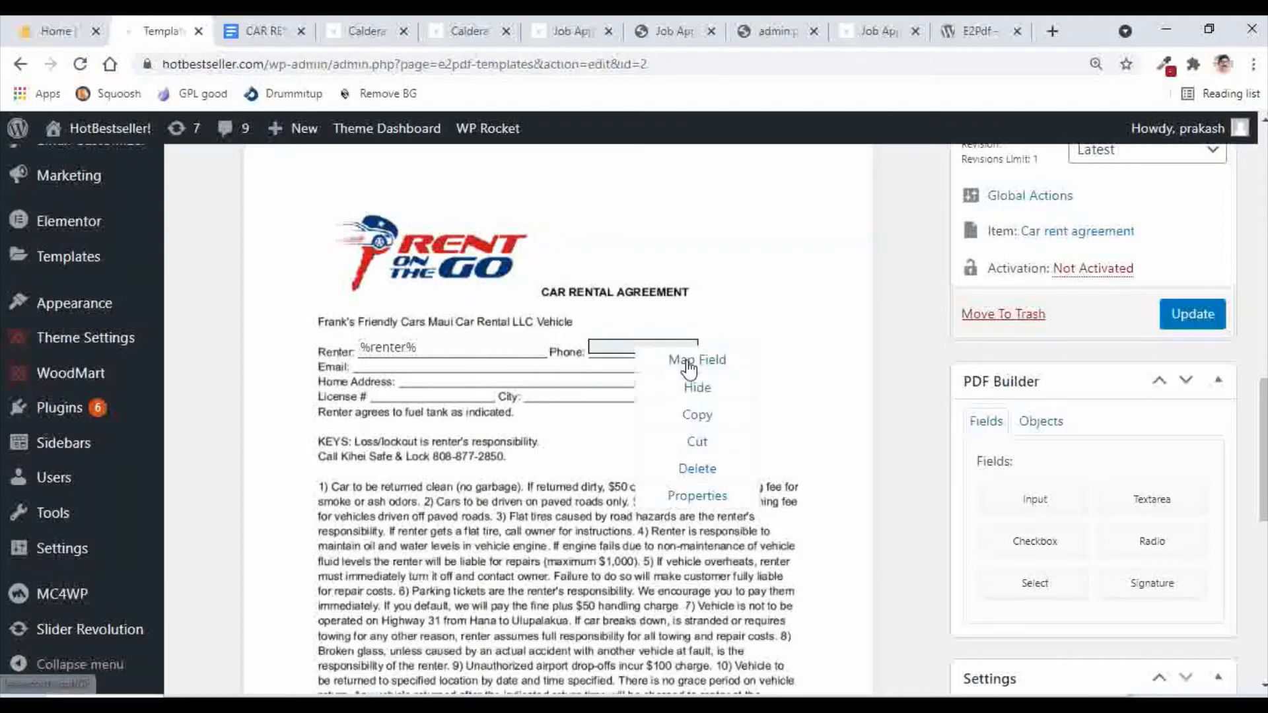
left_click(685, 360)
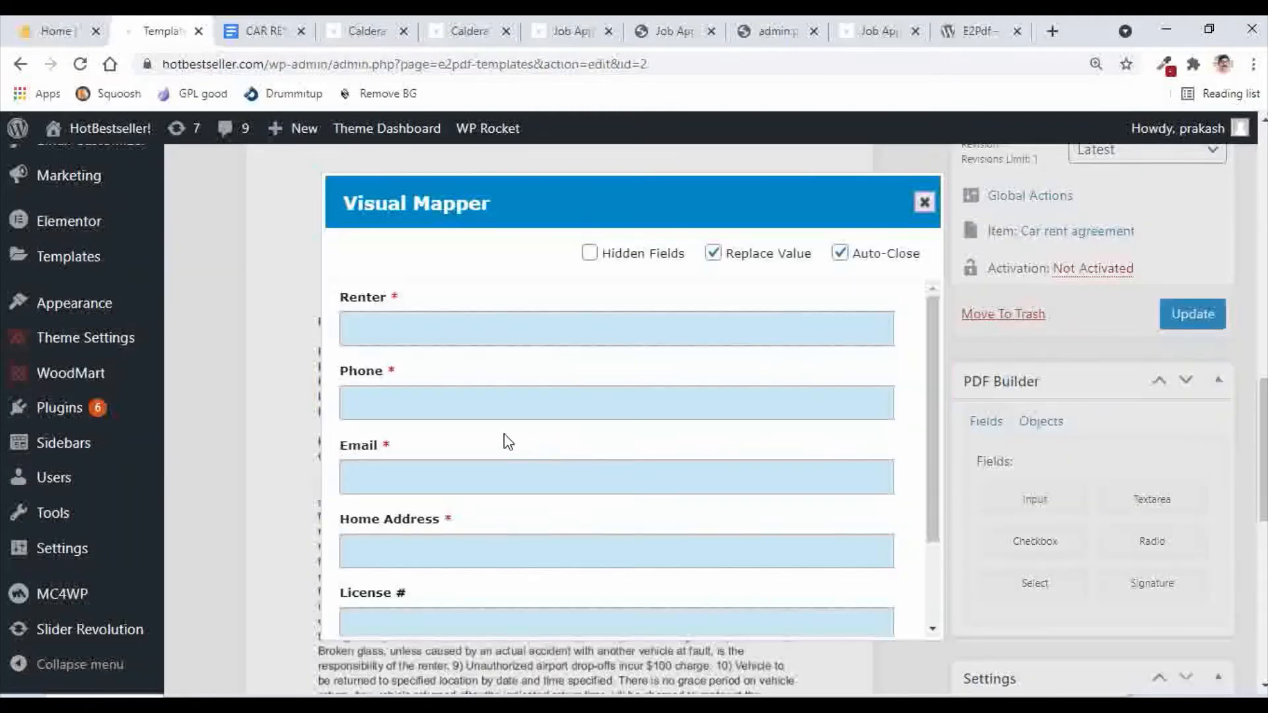
left_click(380, 416)
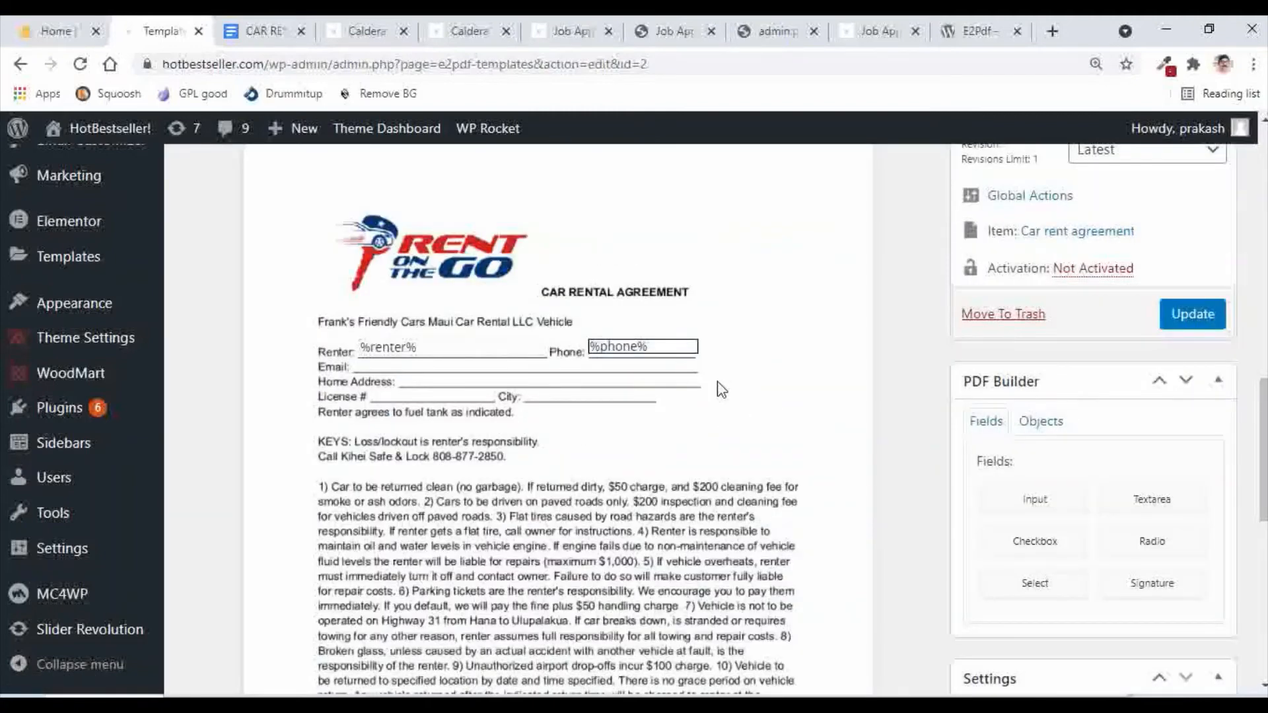
Step: Set the Phone input field's border to 0 and save its properties
right_click(671, 350)
left_click(733, 496)
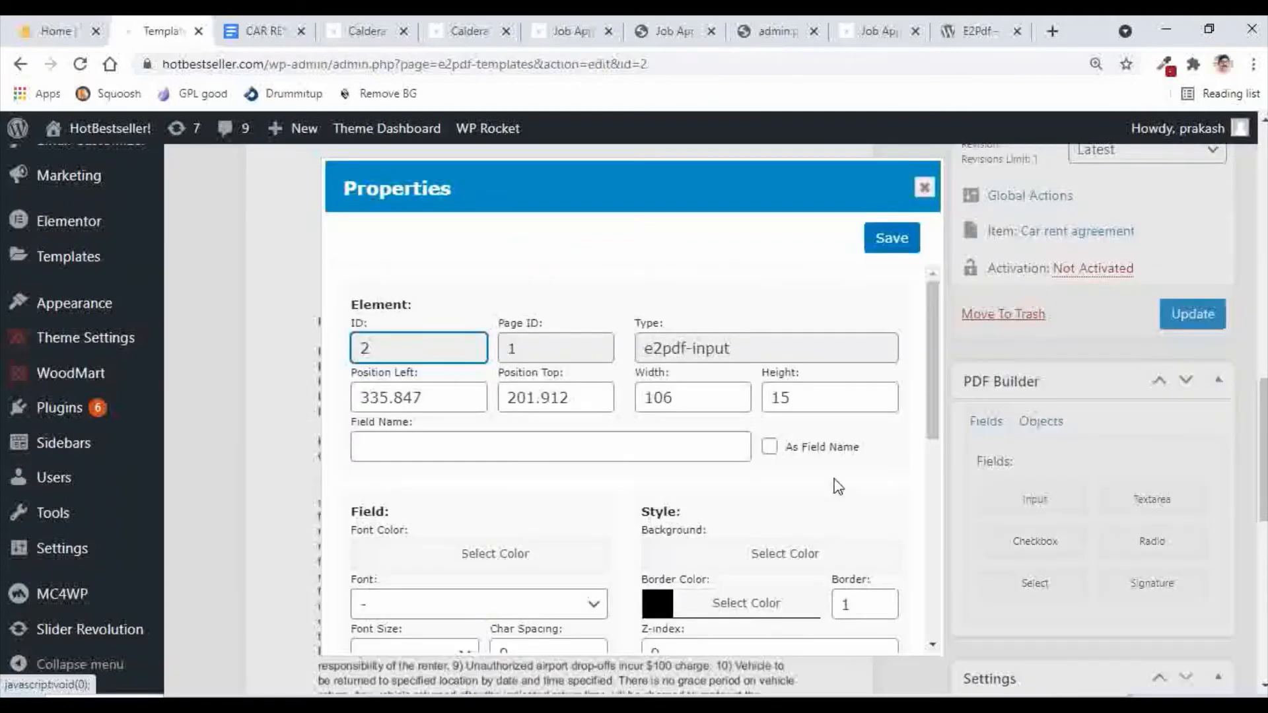
double_click(856, 605)
type("0")
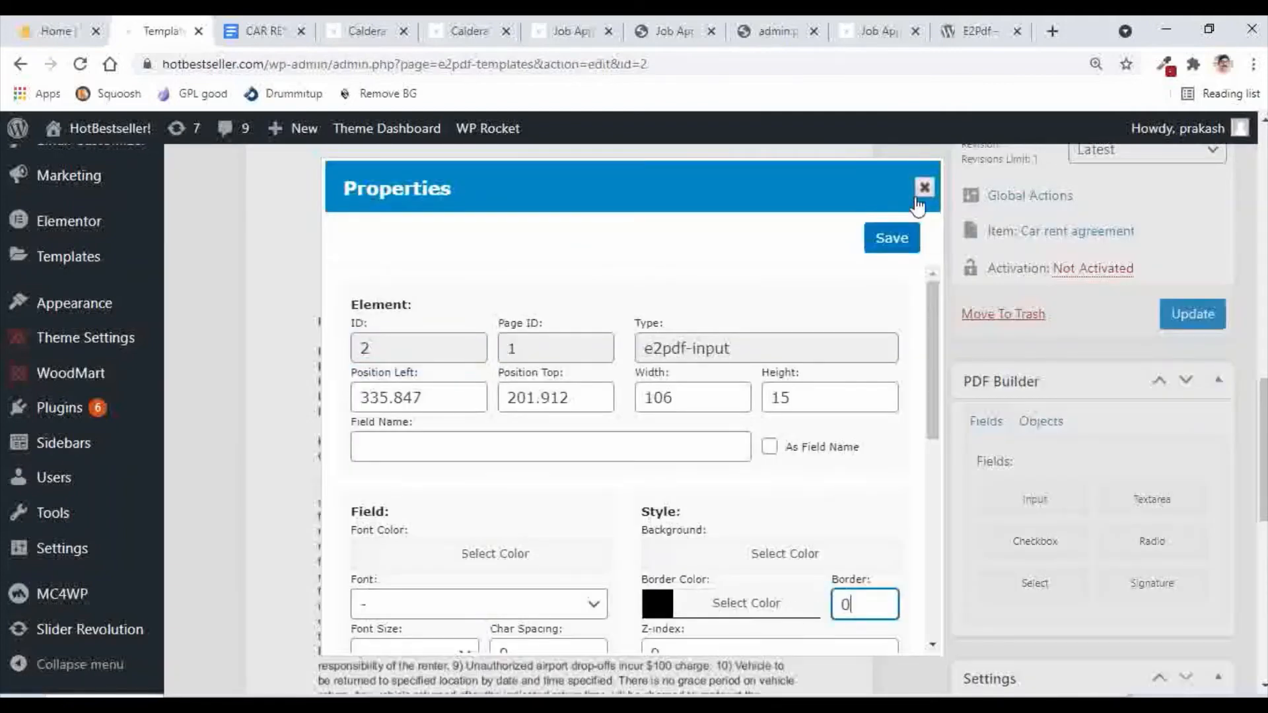
left_click(888, 241)
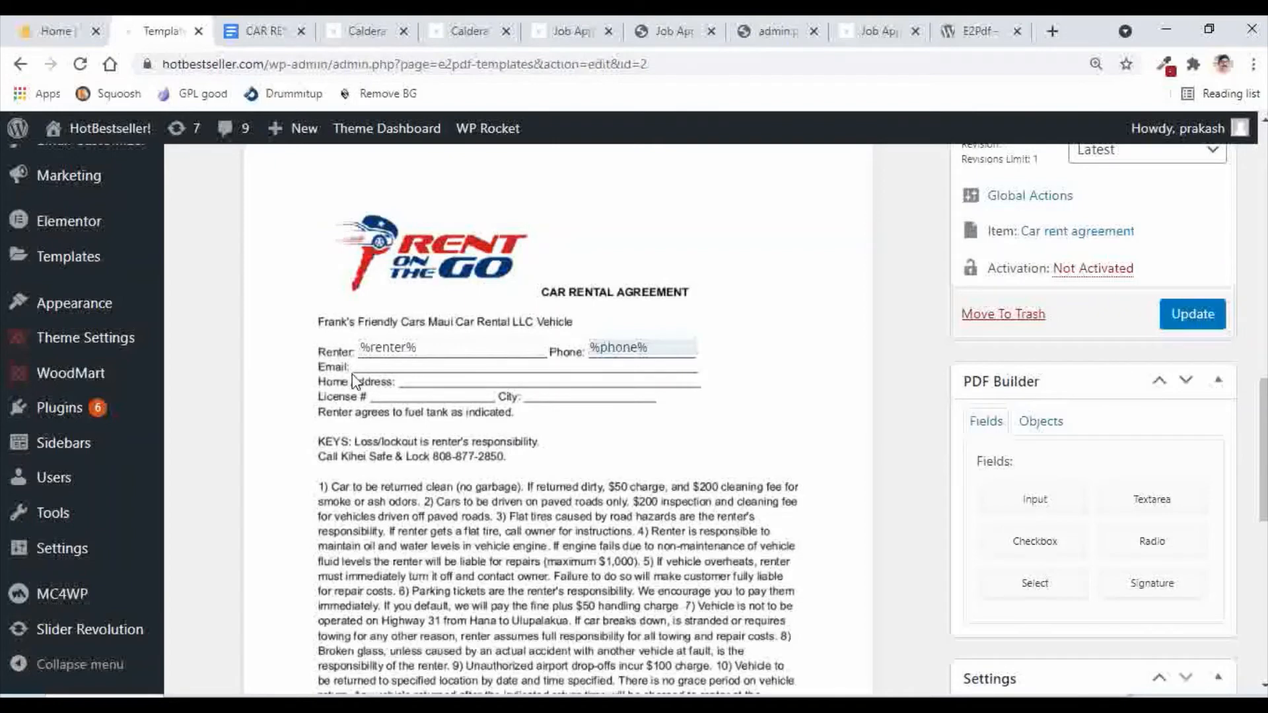
Step: Add an input field at the start of the Email line and widen it slightly along the line
left_click_drag(997, 498, 413, 383)
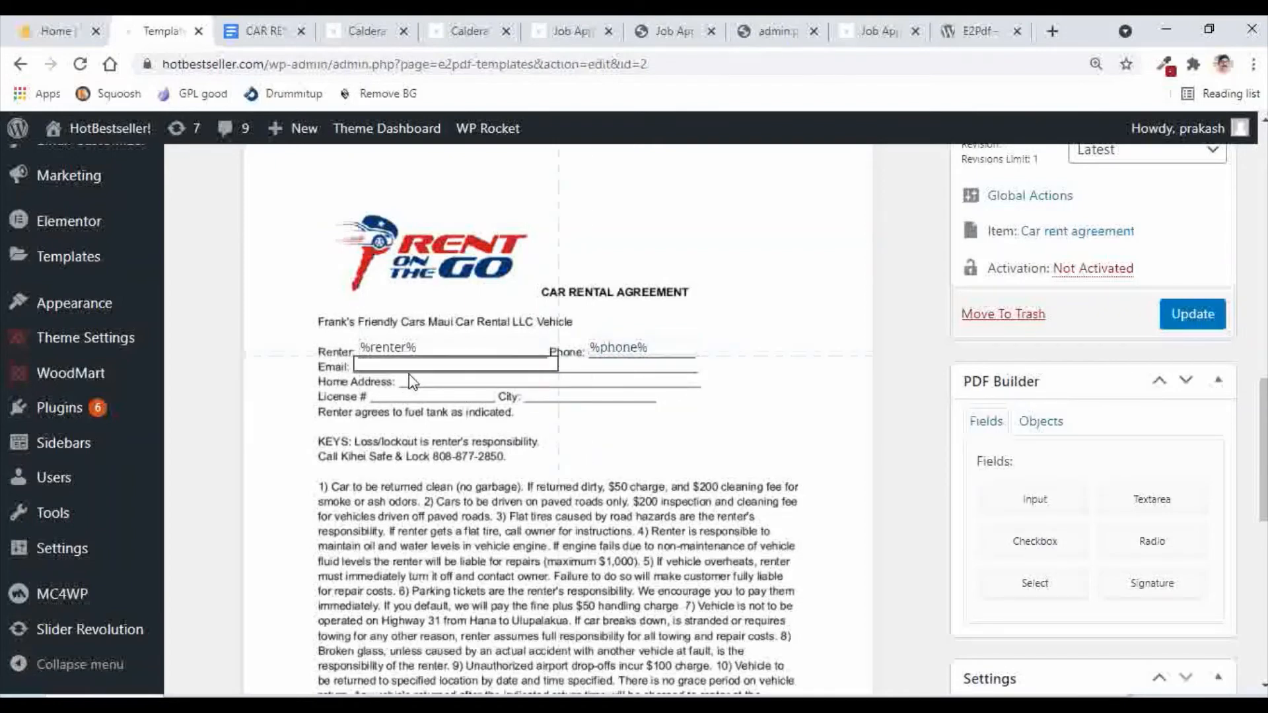
left_click_drag(411, 382, 411, 382)
left_click(427, 365)
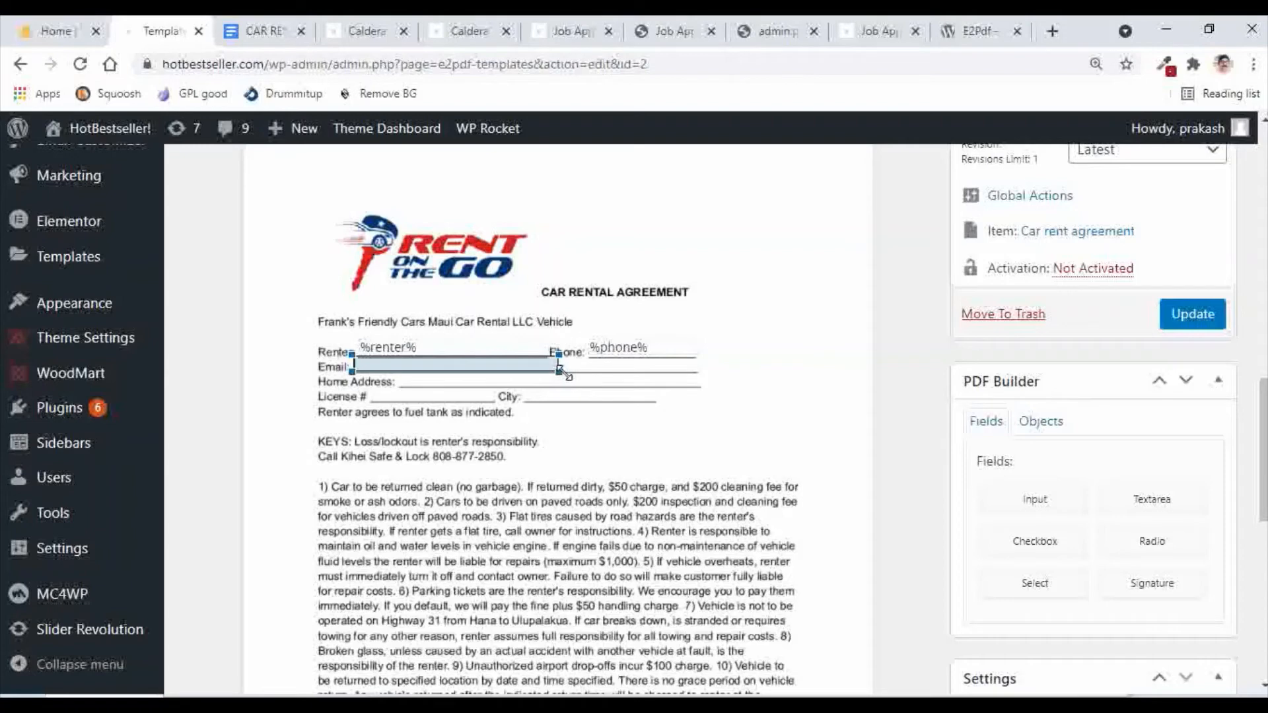
left_click_drag(565, 374, 598, 374)
left_click(756, 381)
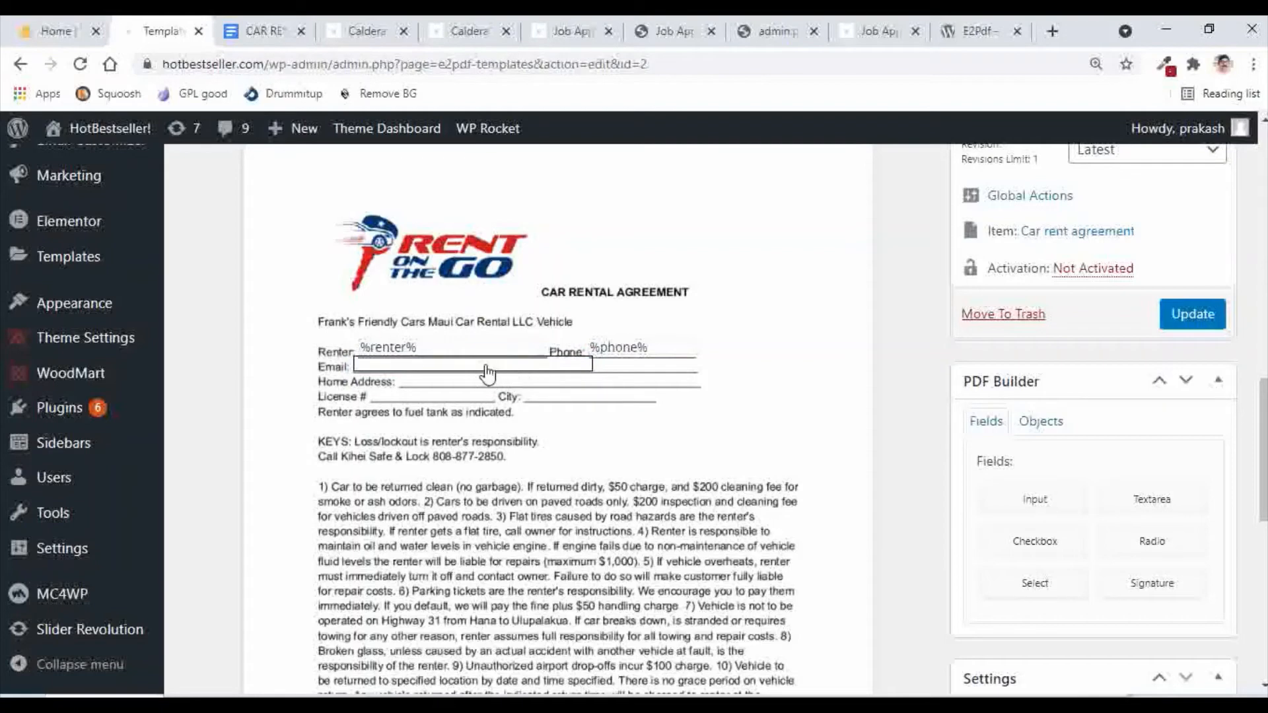
Step: Map the input field on the Email line to the form's Email field
right_click(488, 373)
left_click(528, 378)
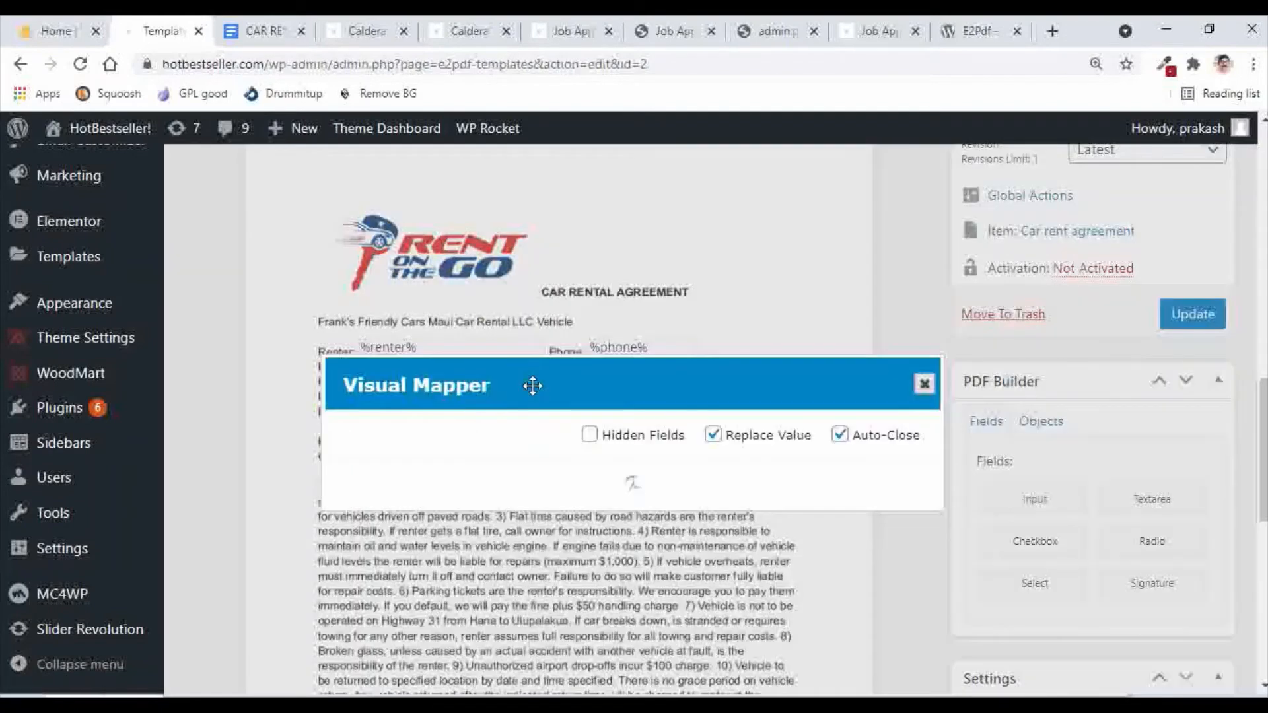
left_click(414, 485)
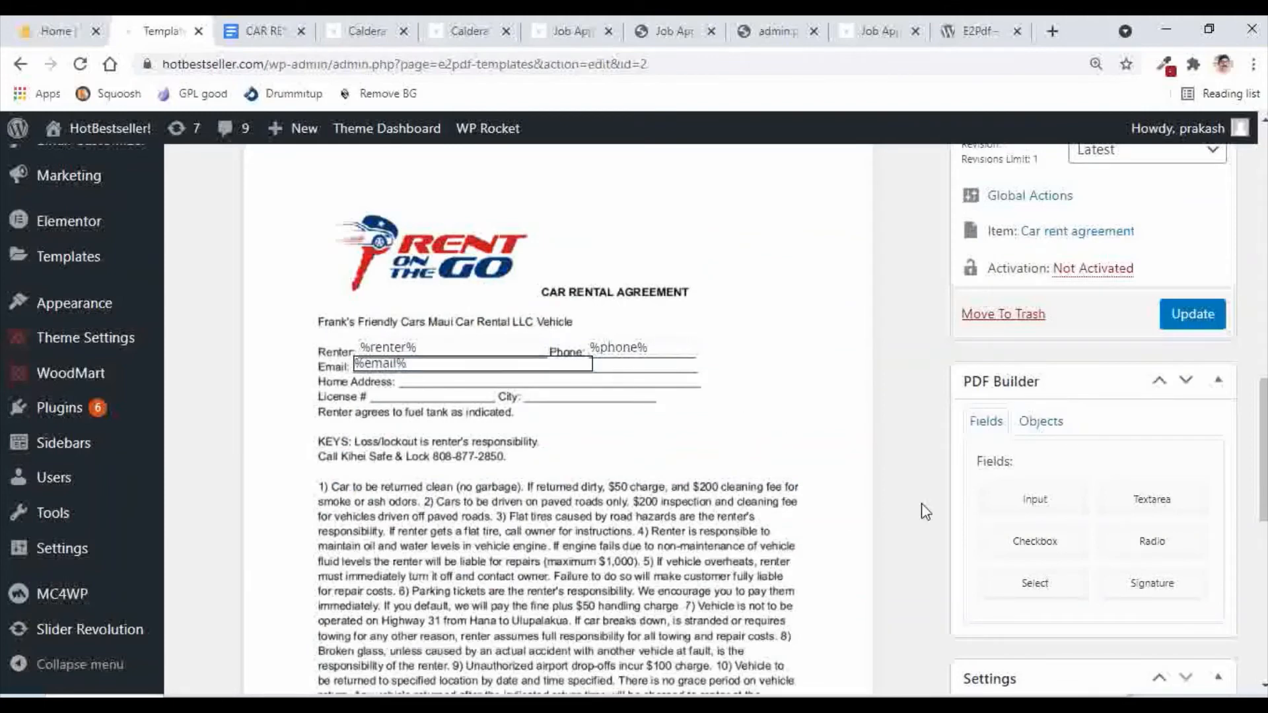
Step: Add an input field on the Home Address line and widen it to the end of the line
left_click_drag(1033, 502, 454, 390)
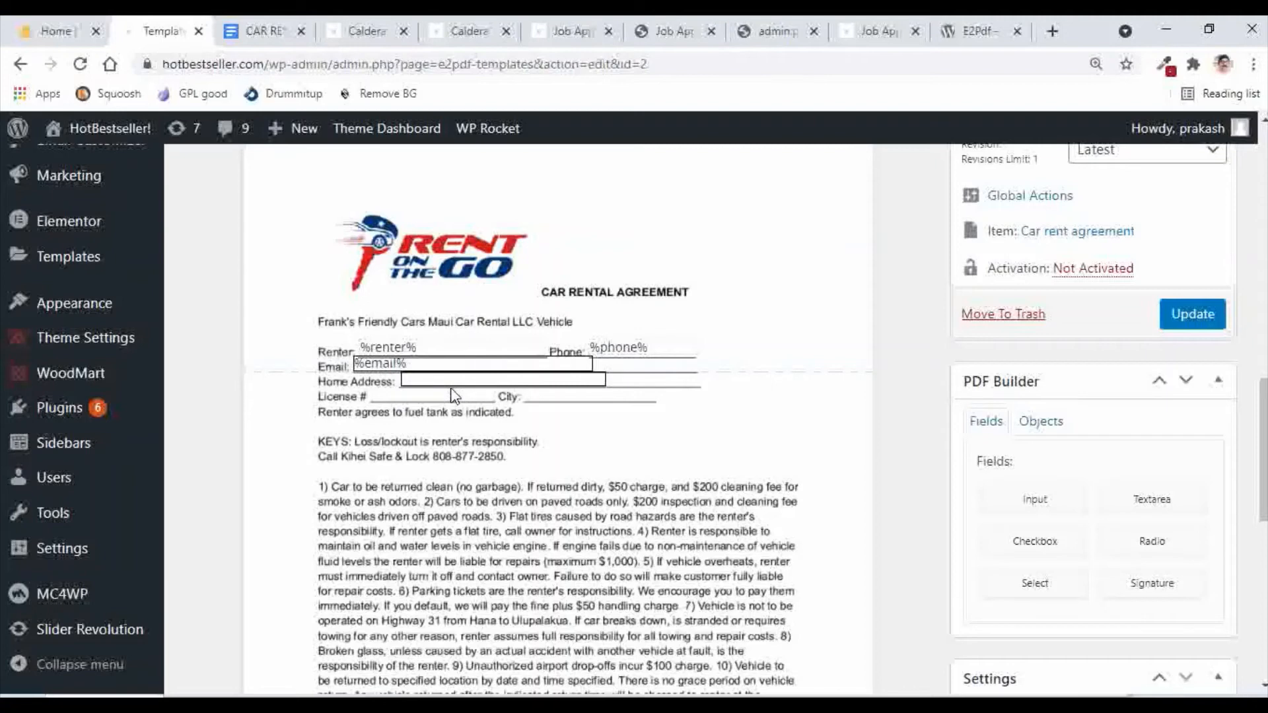
left_click_drag(453, 395, 451, 395)
left_click(579, 381)
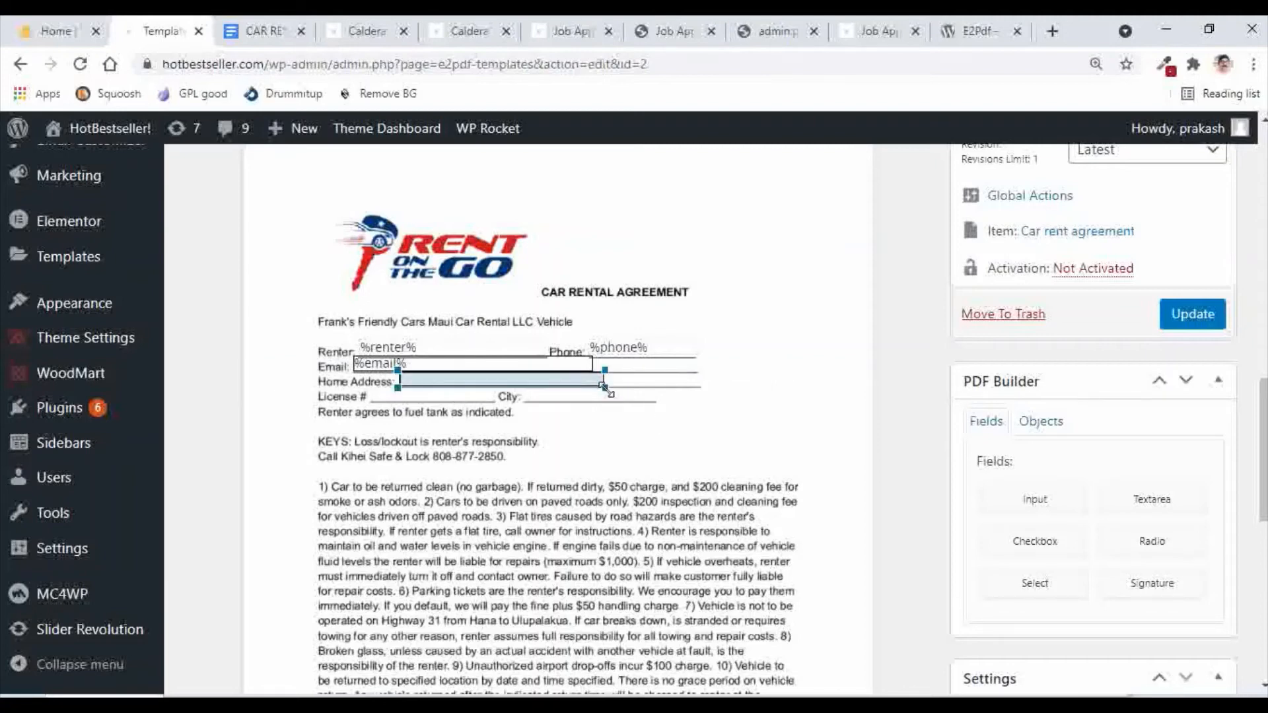
left_click_drag(618, 385, 701, 389)
left_click(715, 423)
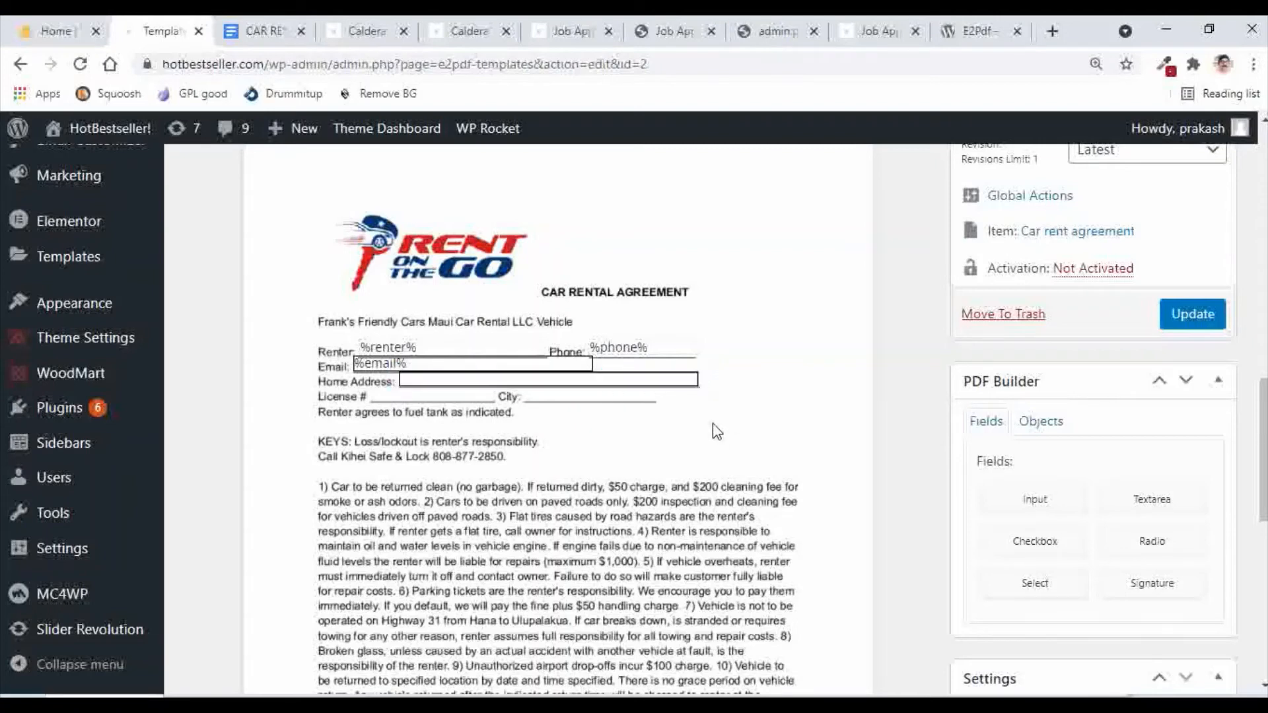
Step: Map the input field on the Home Address line to the form's Home Address field
right_click(531, 390)
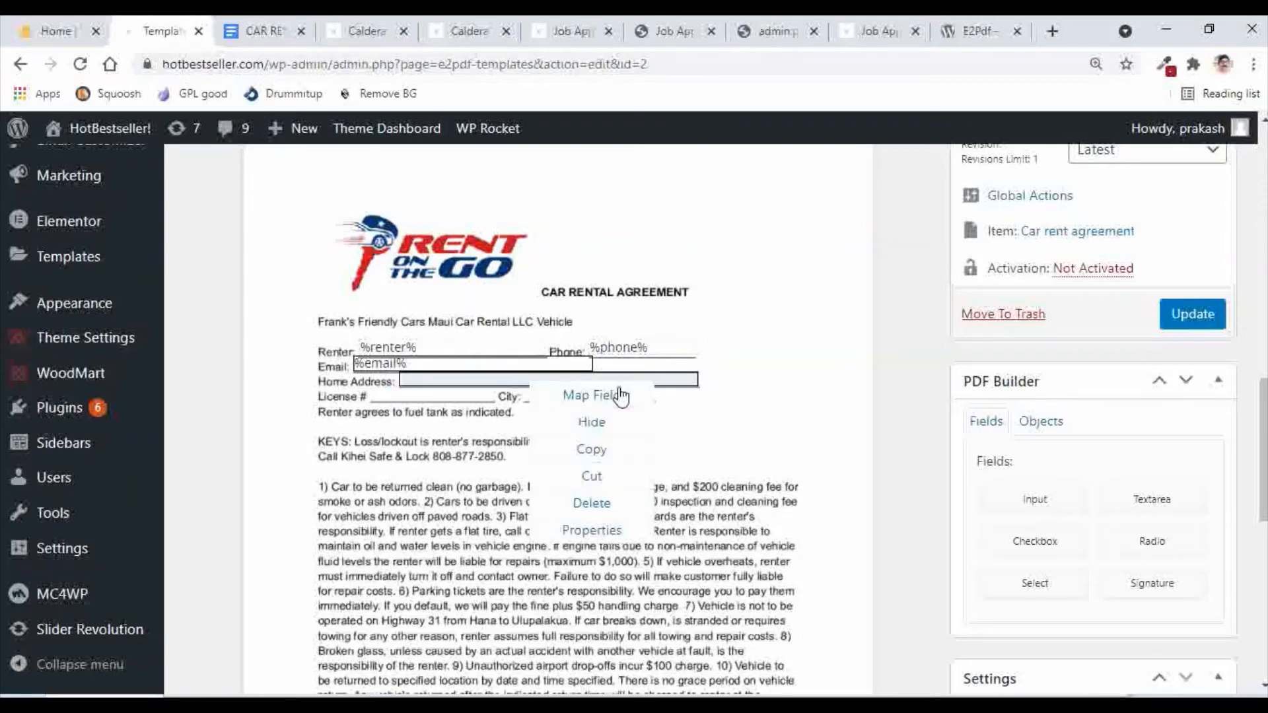
left_click(602, 393)
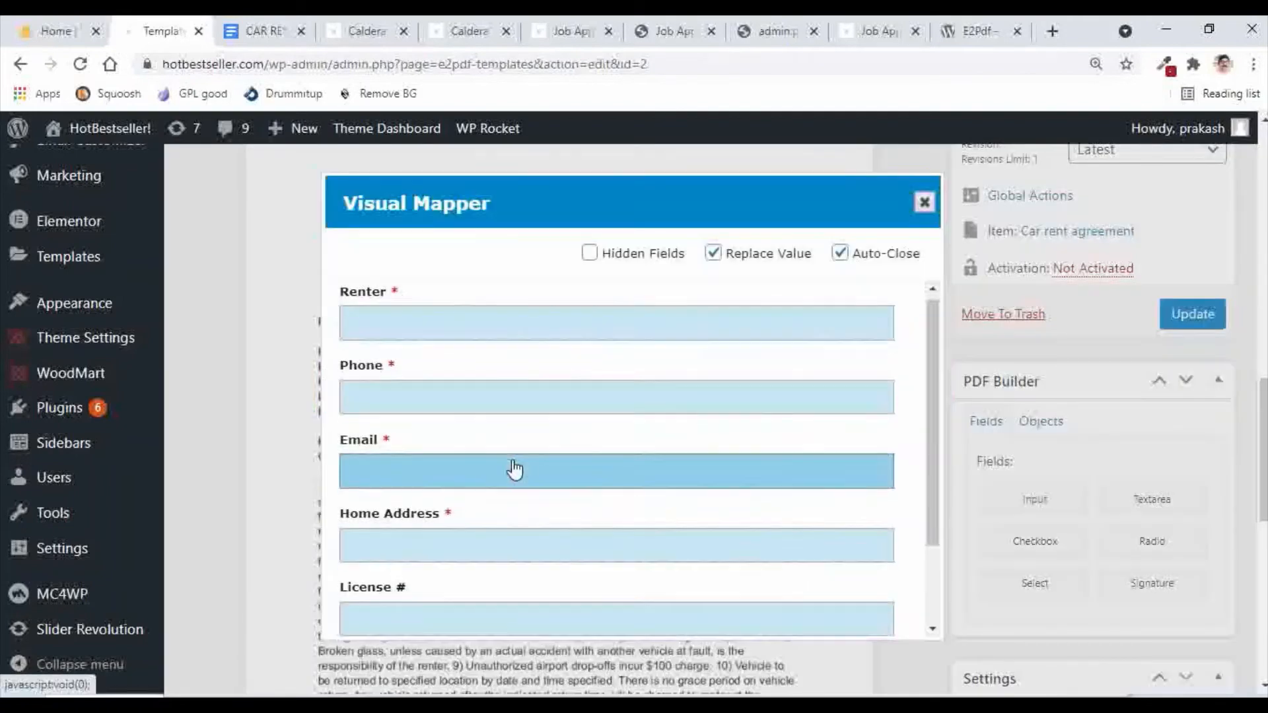
scroll(462, 473, "down", 2)
left_click(433, 473)
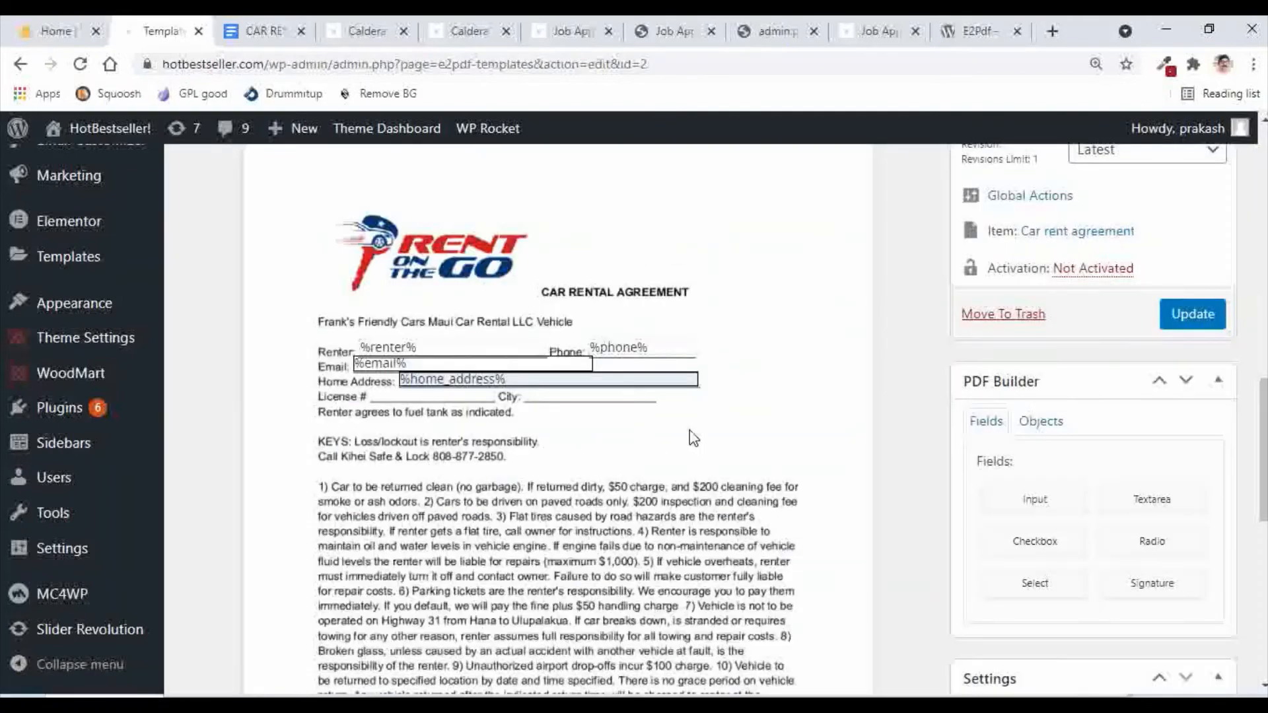
Step: Set the border of the input field on the Home Address line to 0 and save its properties
right_click(578, 393)
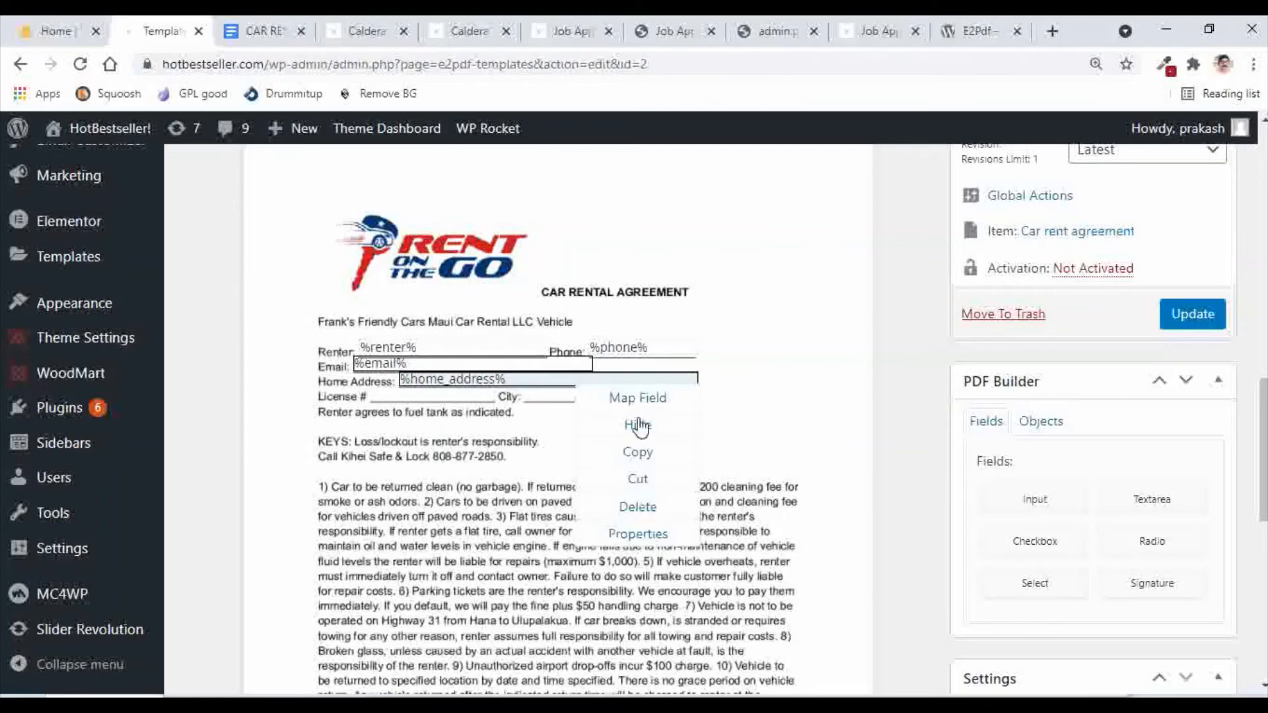
left_click(634, 533)
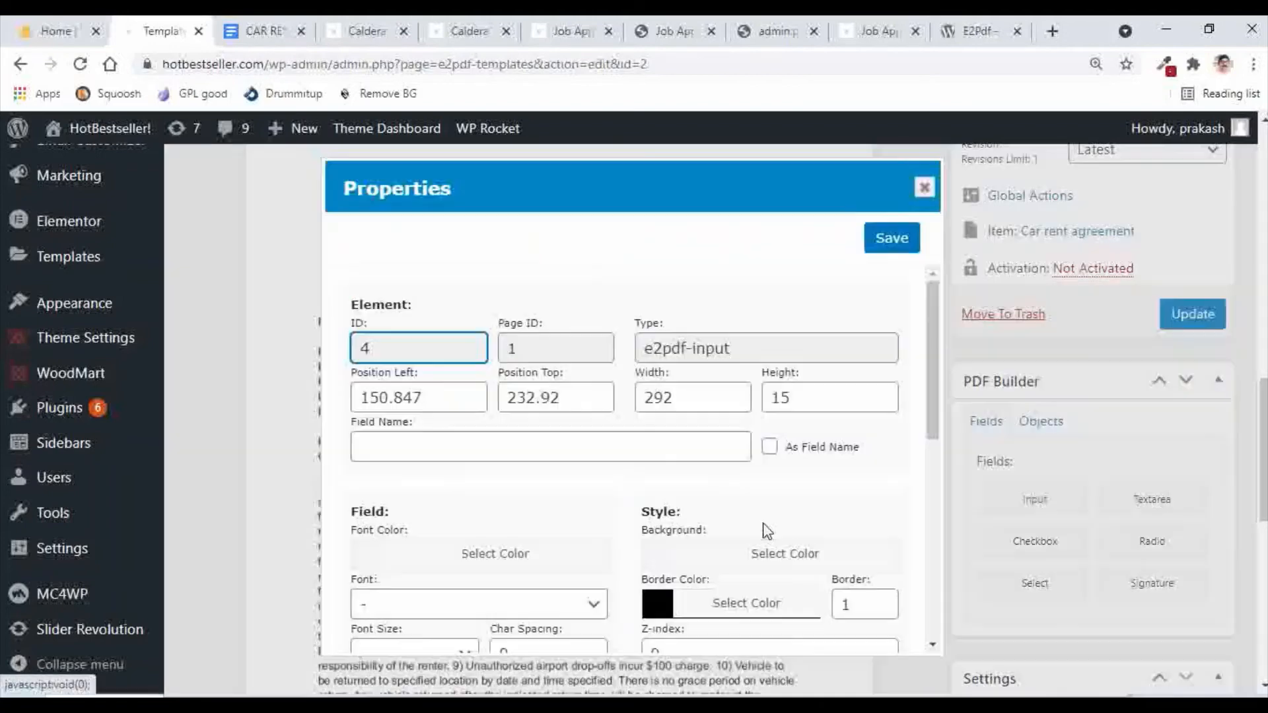
double_click(860, 607)
type("0")
left_click(889, 244)
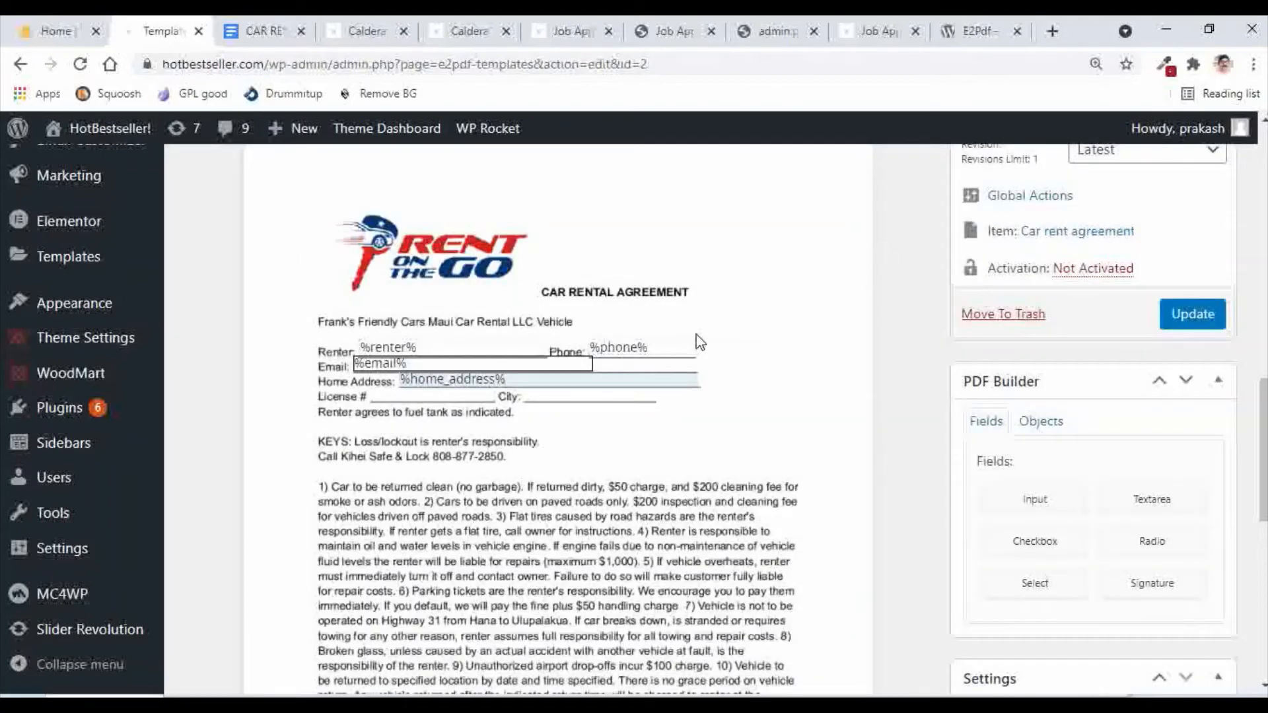
Step: Set the border of the input field on the Email line to 0 and save its properties
right_click(500, 369)
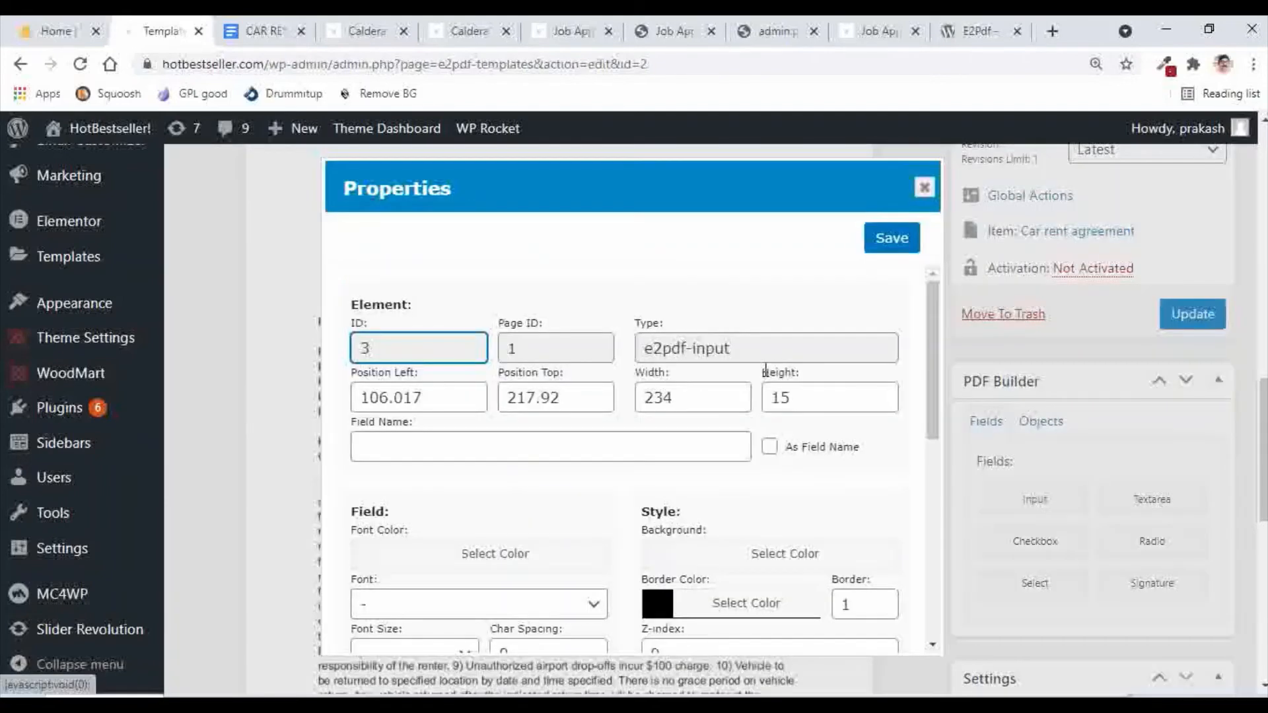
left_click(558, 516)
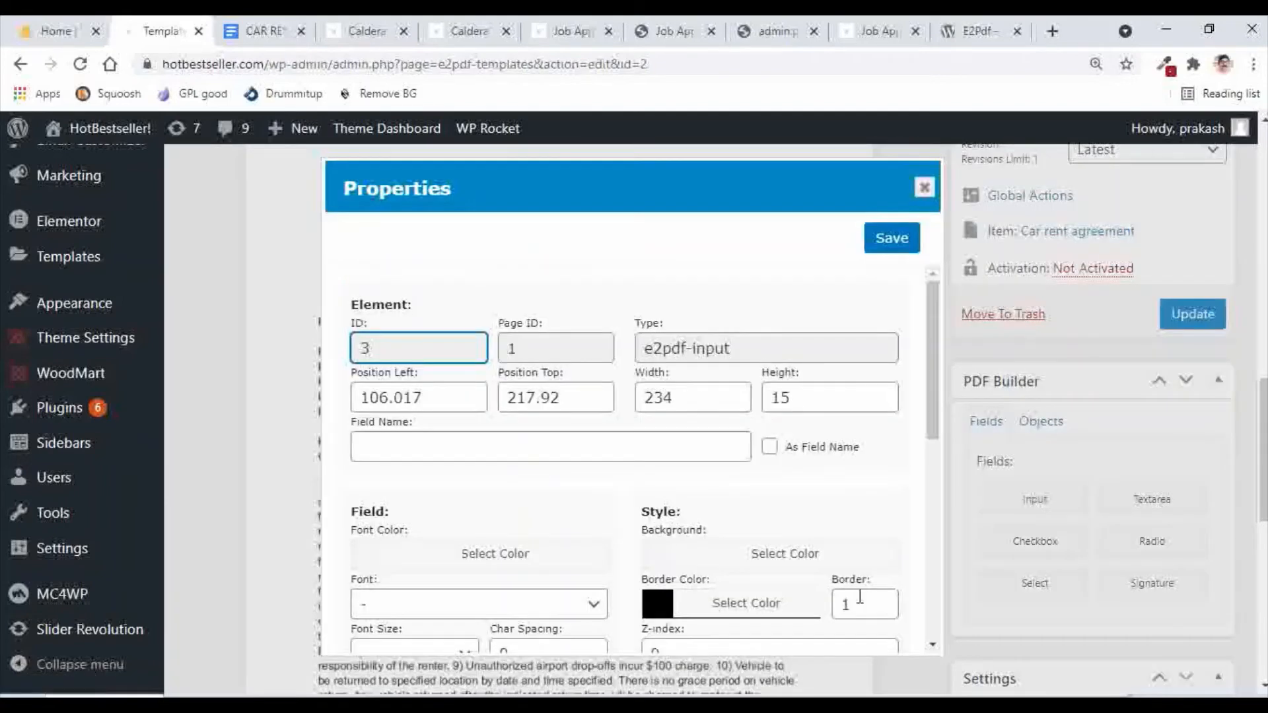
double_click(859, 602)
type("0")
left_click(887, 240)
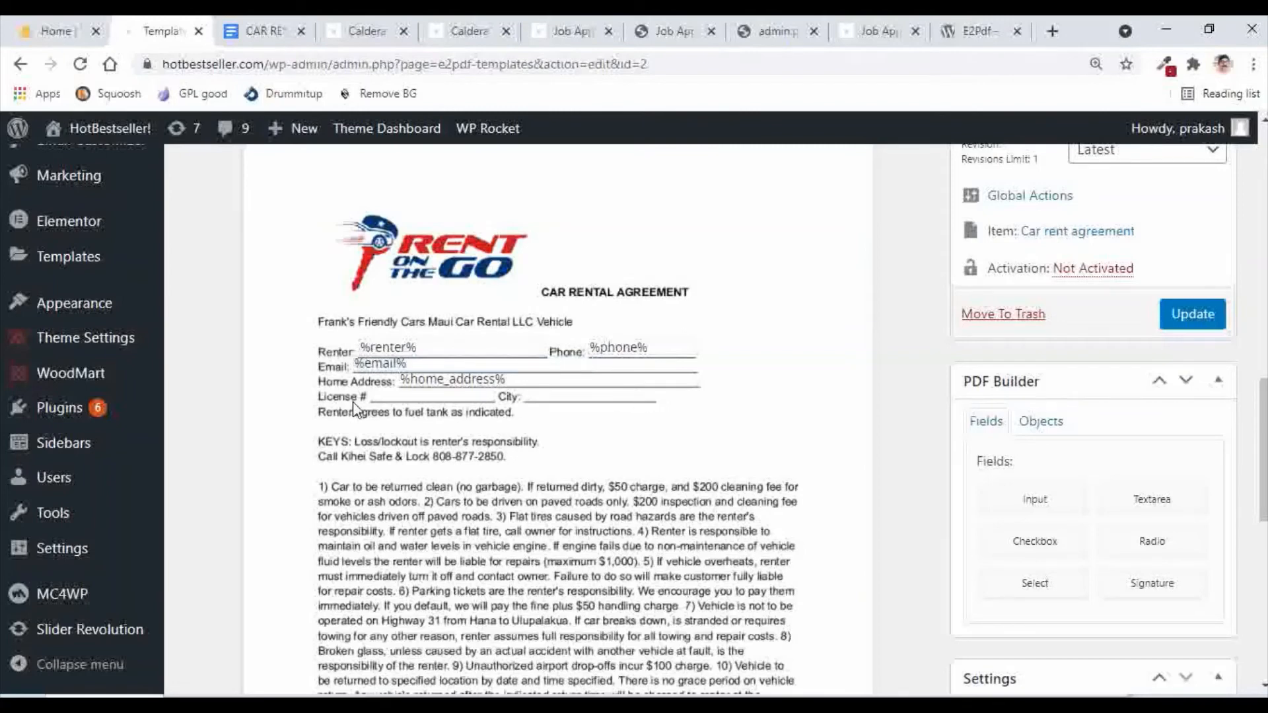
Step: Add an input field on the License # line and narrow it to about 123 wide so it ends before the City label
left_click_drag(1057, 510, 452, 408)
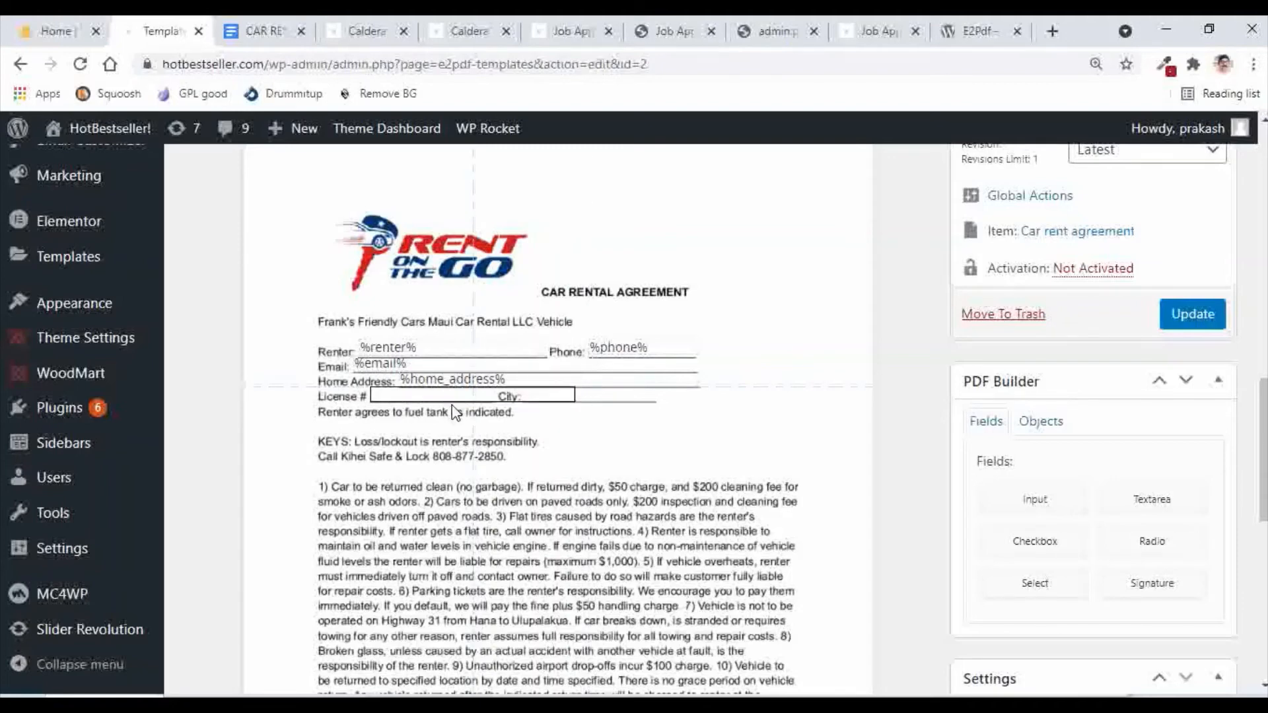
left_click(459, 396)
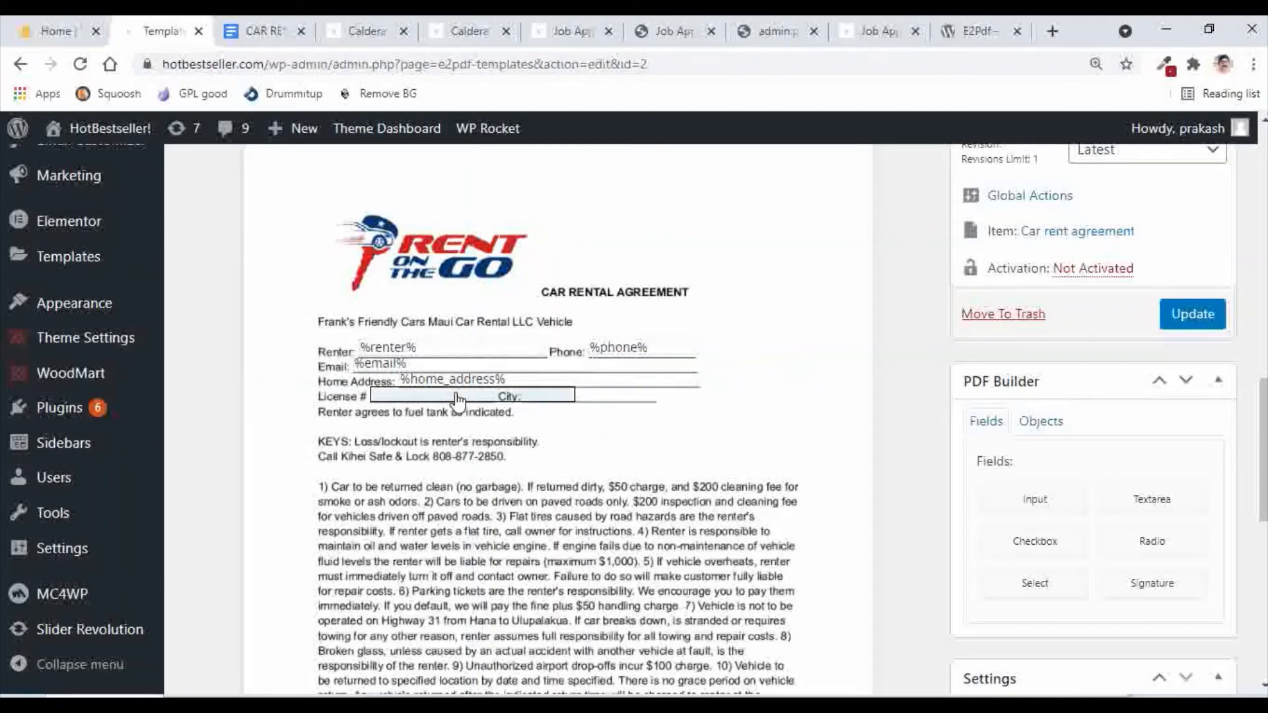
left_click_drag(575, 398, 497, 400)
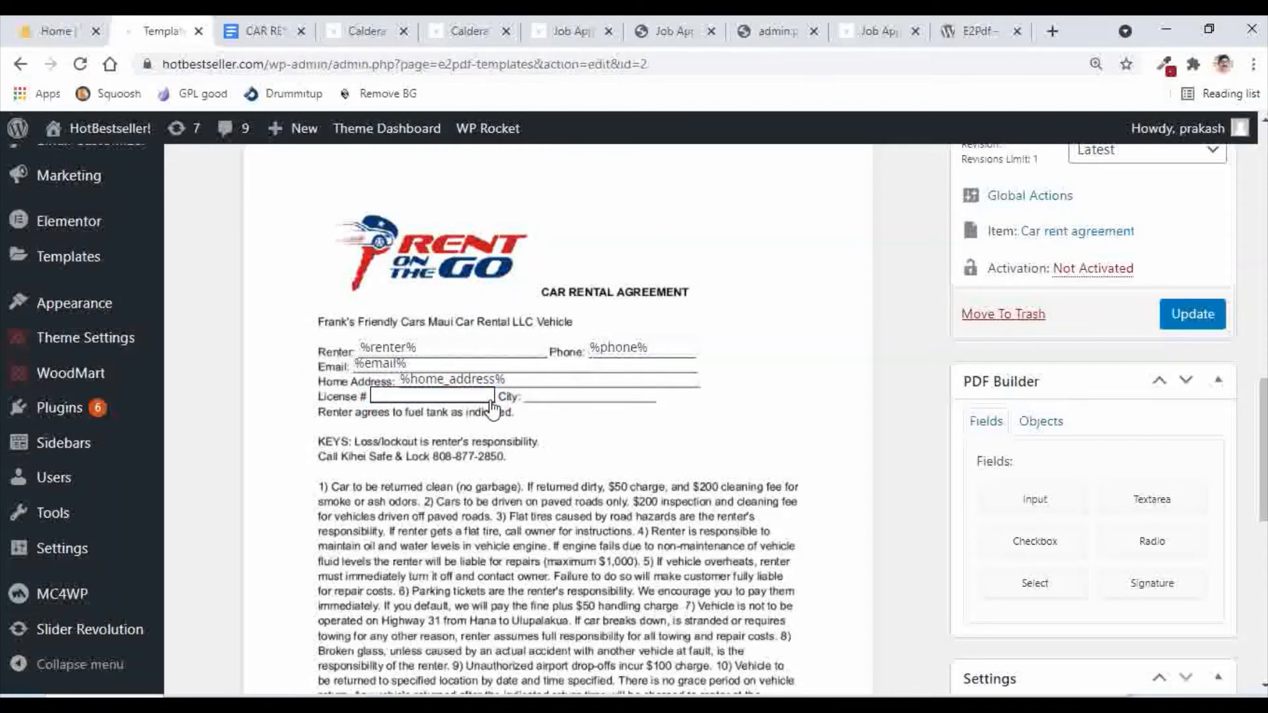
Step: Map the input field on the License # line to the form's License # field
right_click(472, 401)
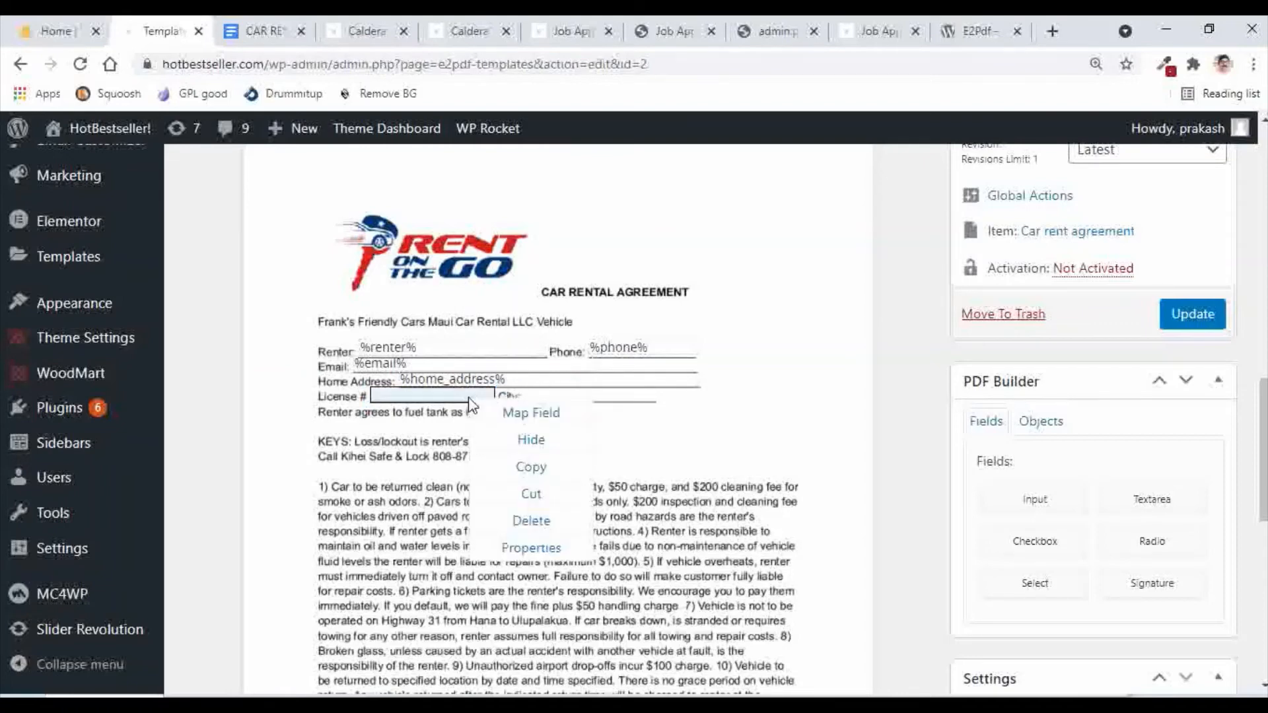
left_click(521, 415)
scroll(669, 472, "down", 2)
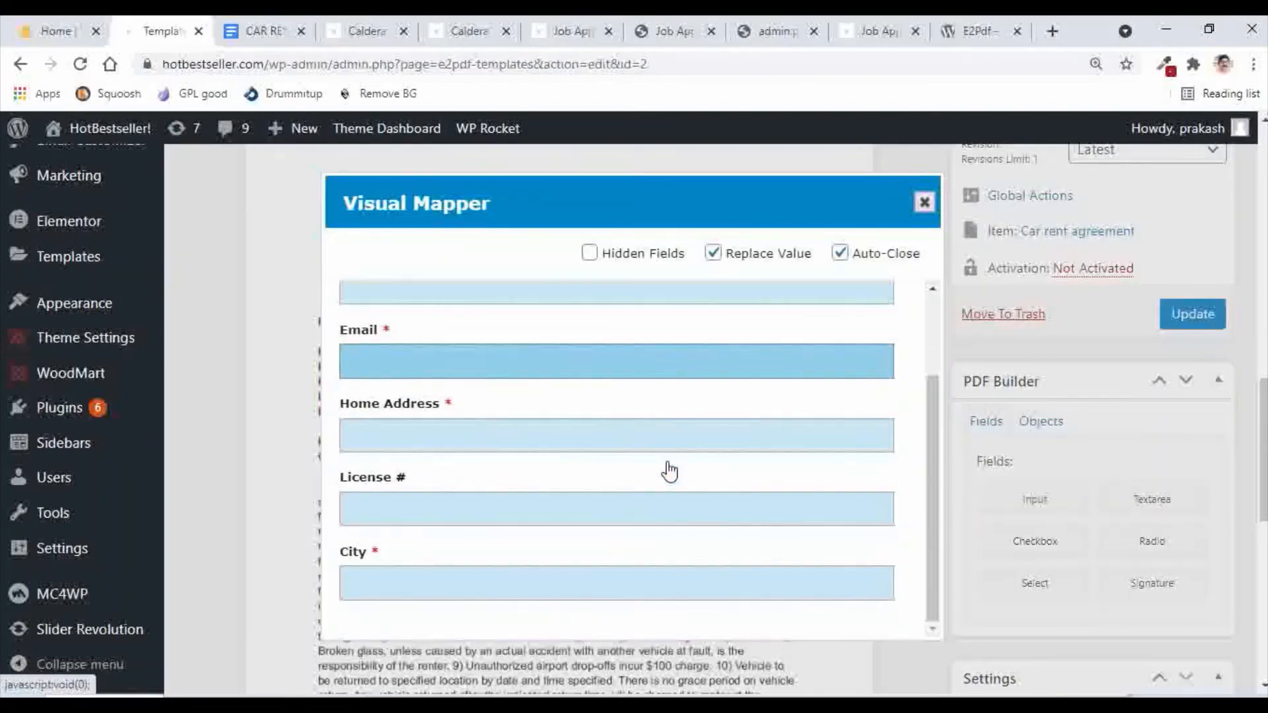
left_click(461, 513)
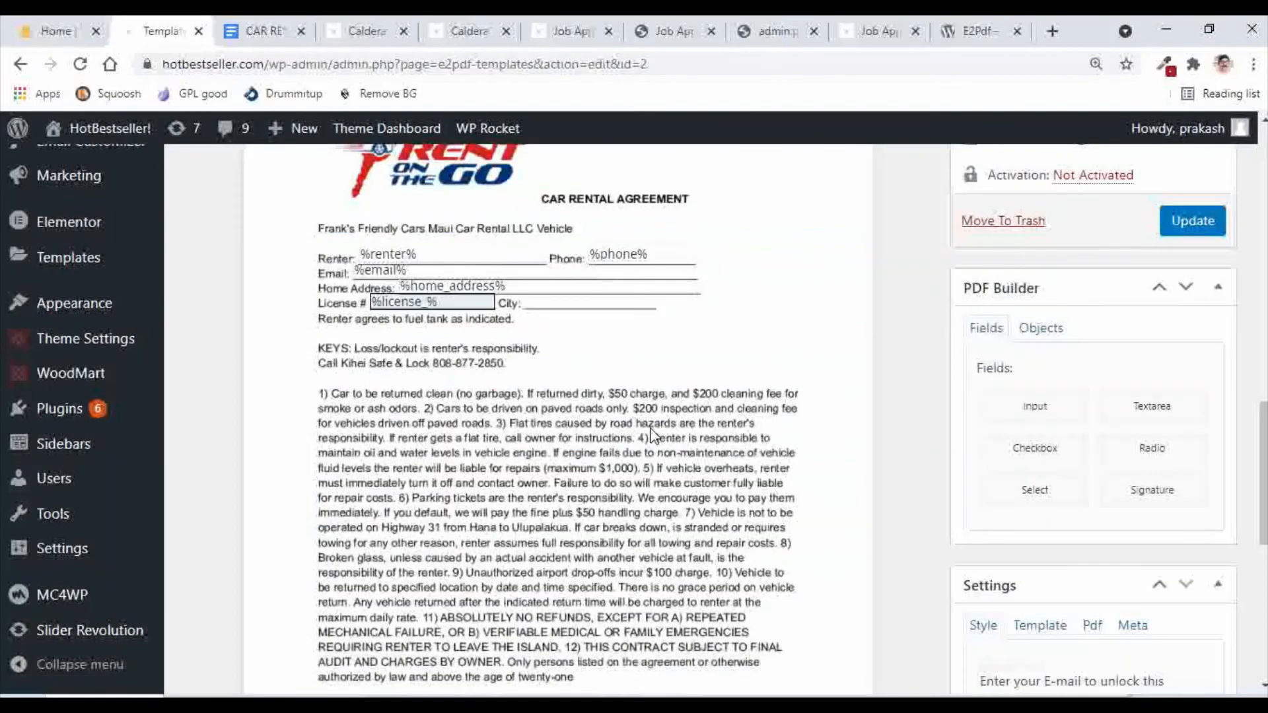
Step: Set the border of the License # input field to 0 and save its properties
scroll(652, 436, "up", 3)
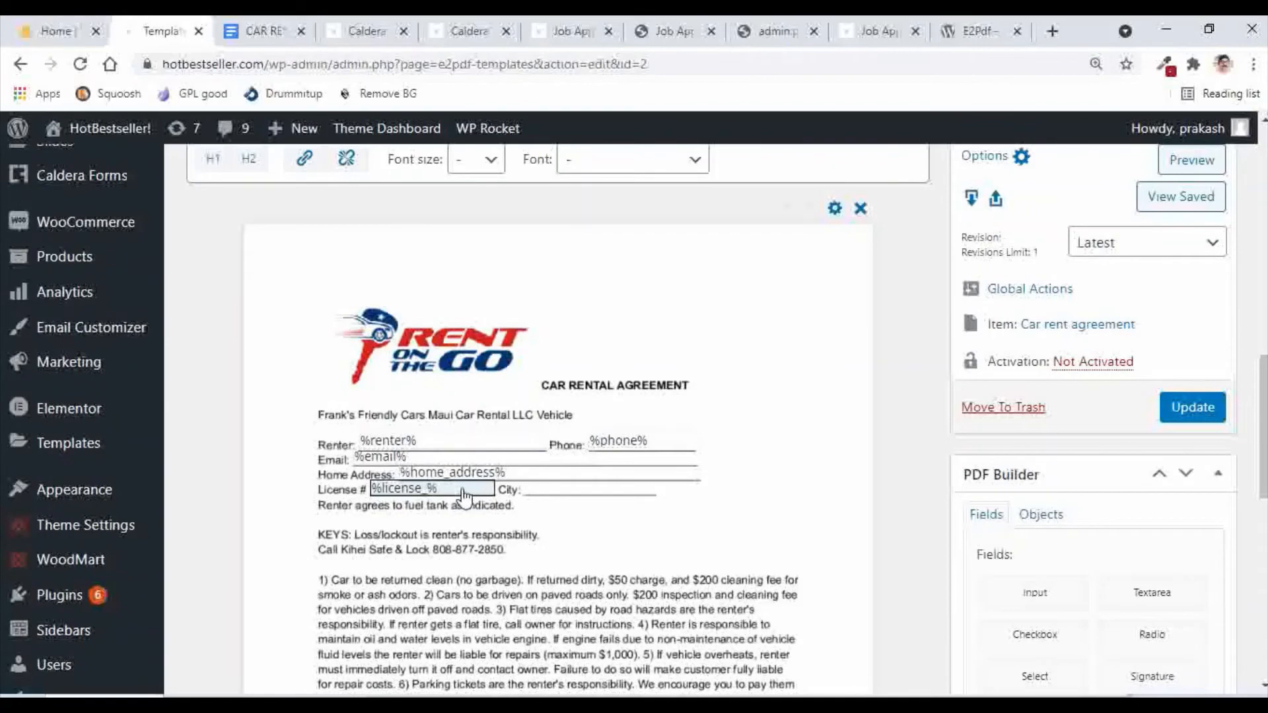
right_click(465, 497)
left_click(525, 640)
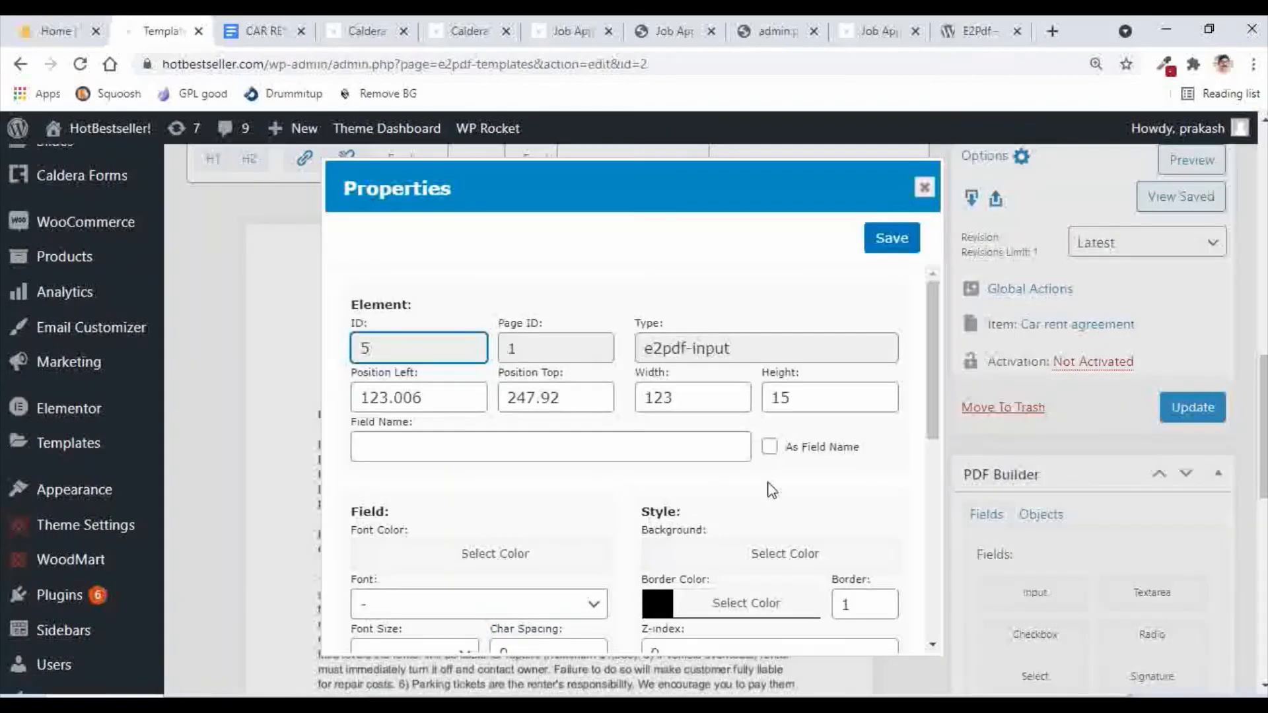
double_click(868, 599)
type("0")
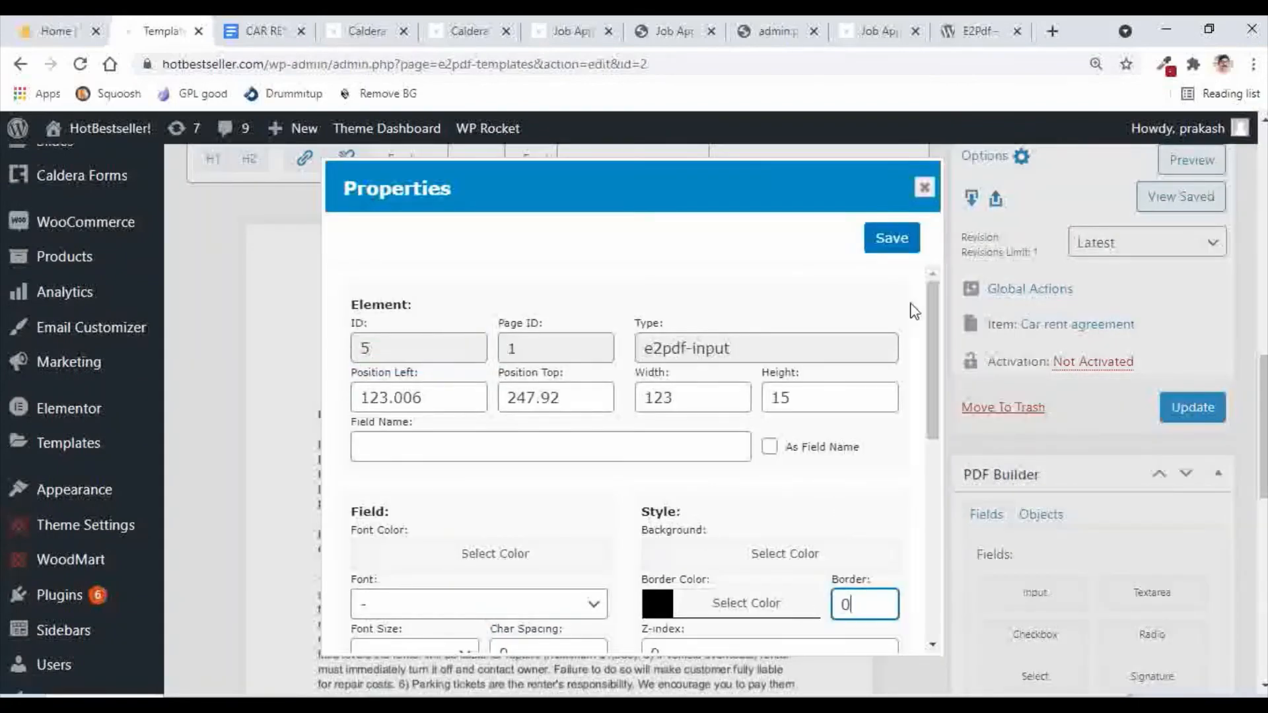
left_click(885, 237)
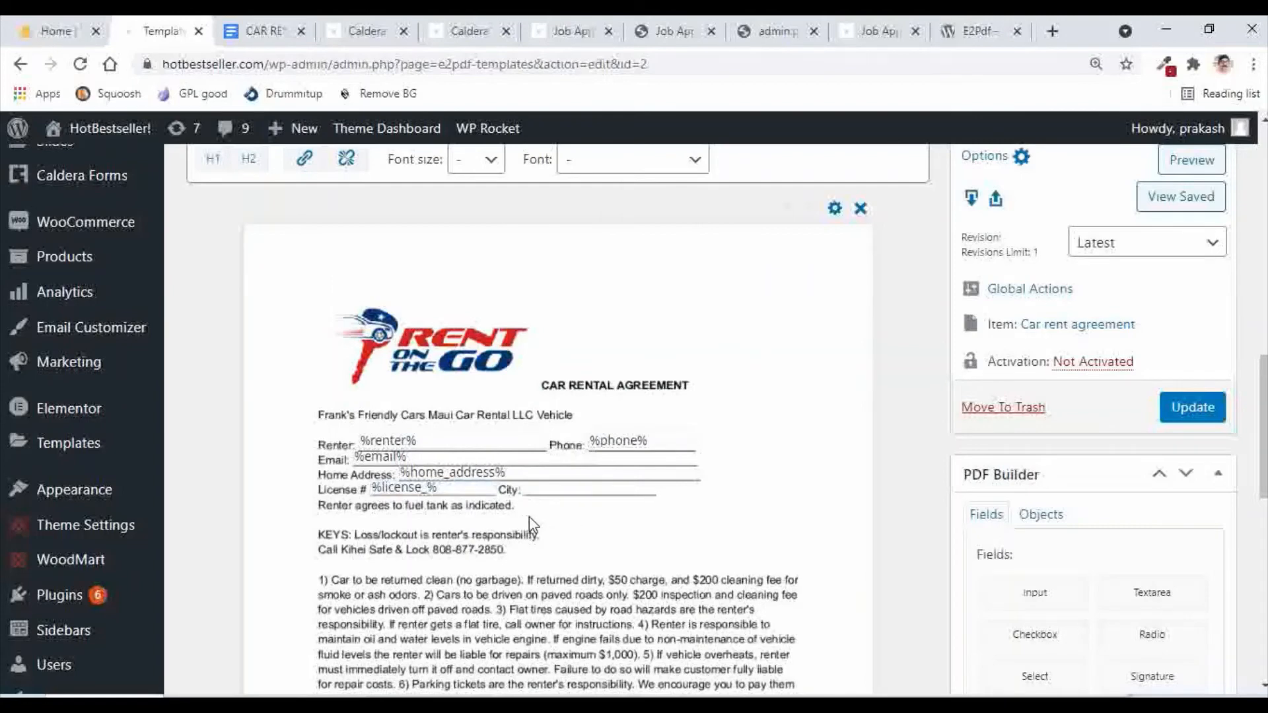
Step: Add an input field on the City line and narrow it to about 128 wide to match the line's length
left_click_drag(999, 588, 572, 505)
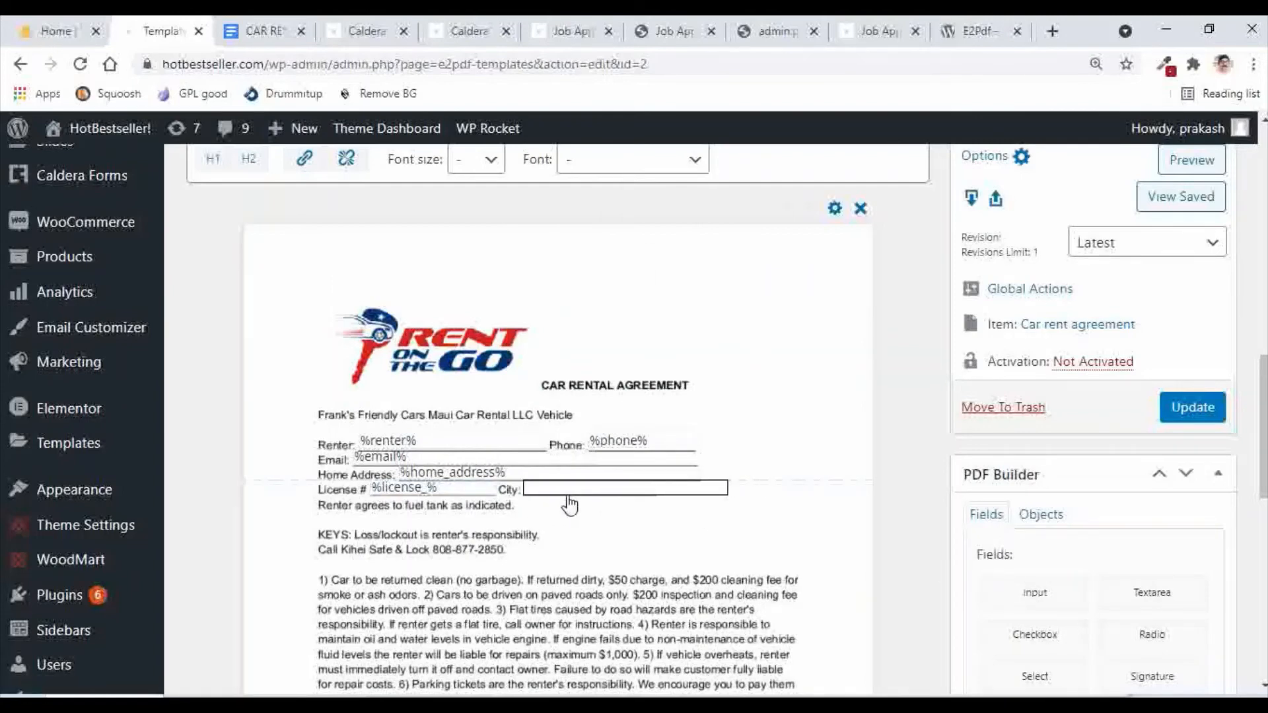
left_click(621, 488)
left_click_drag(729, 496, 656, 497)
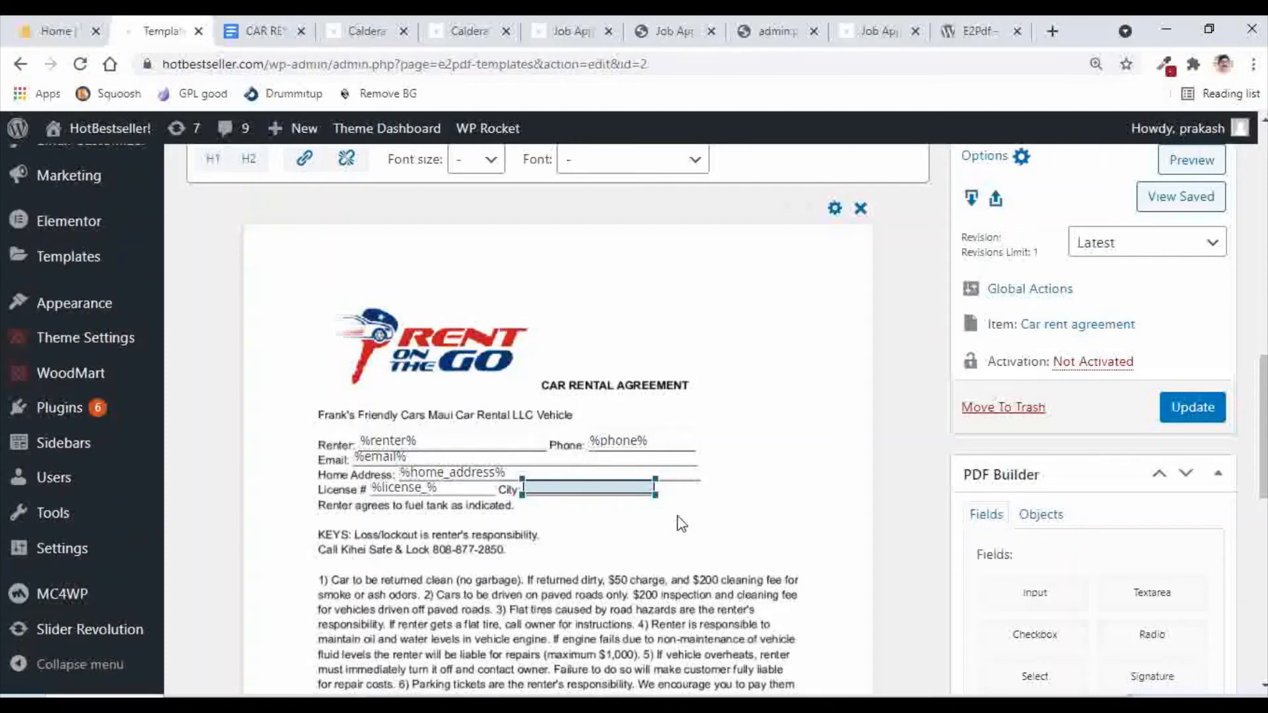
Step: Map the input field on the City line to the form's City field
right_click(576, 494)
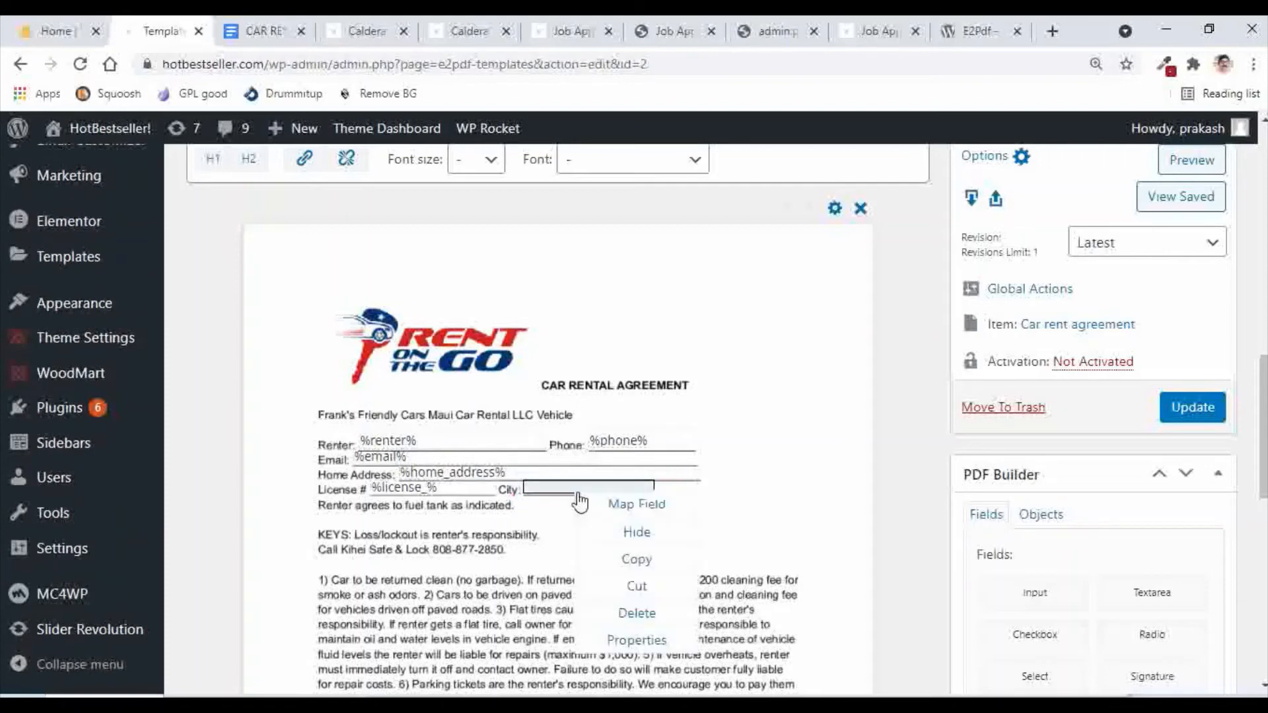
left_click(636, 506)
scroll(450, 510, "down", 3)
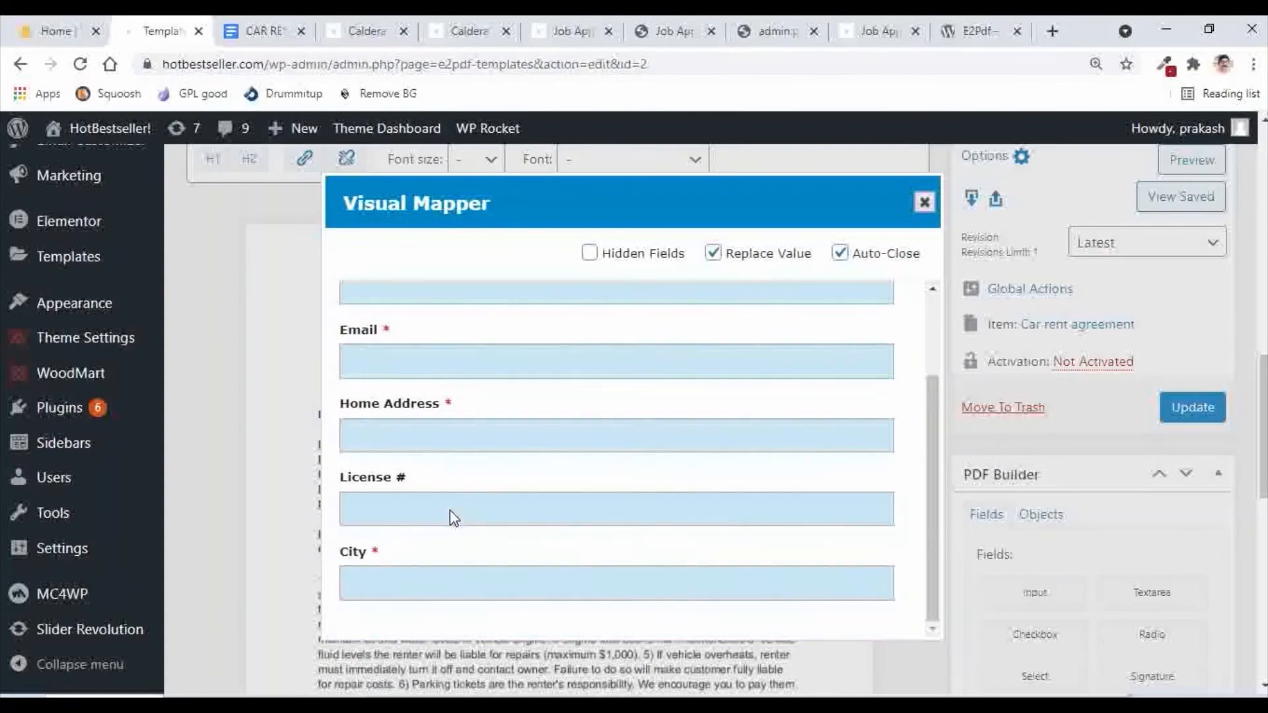
left_click(401, 586)
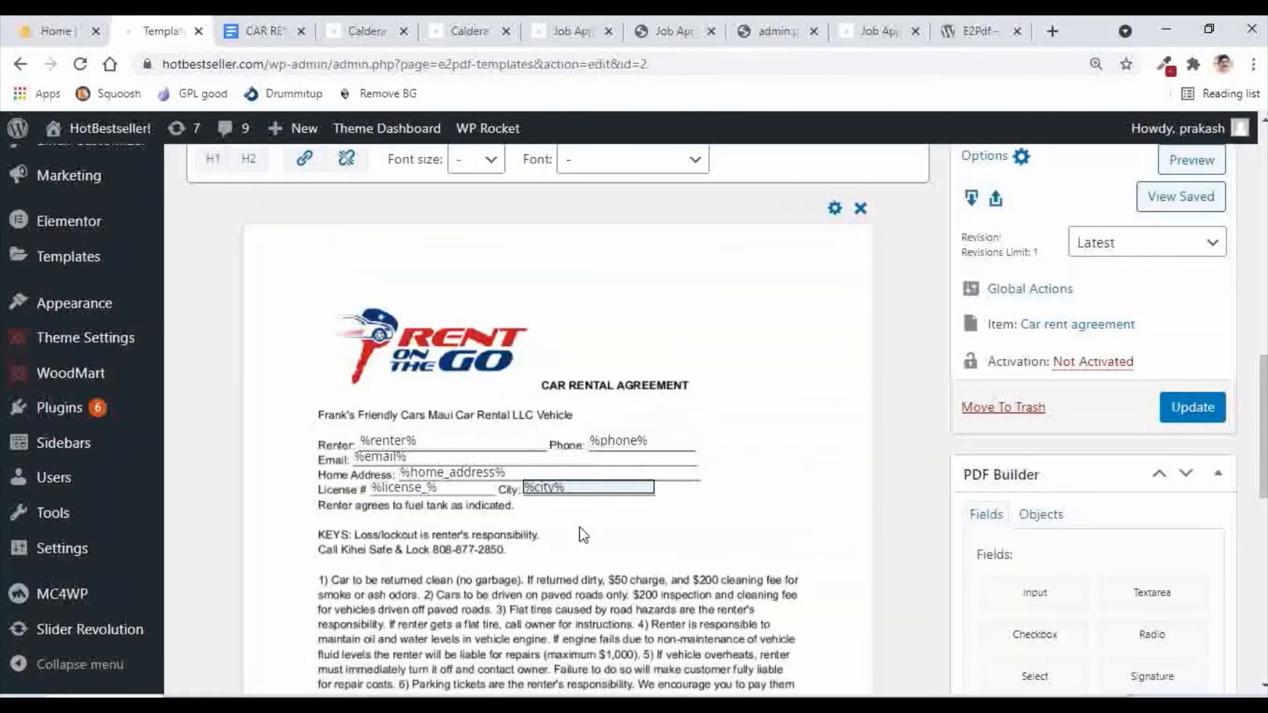
Step: Set the border of the City input field to 0 and save its properties
right_click(605, 494)
left_click(662, 637)
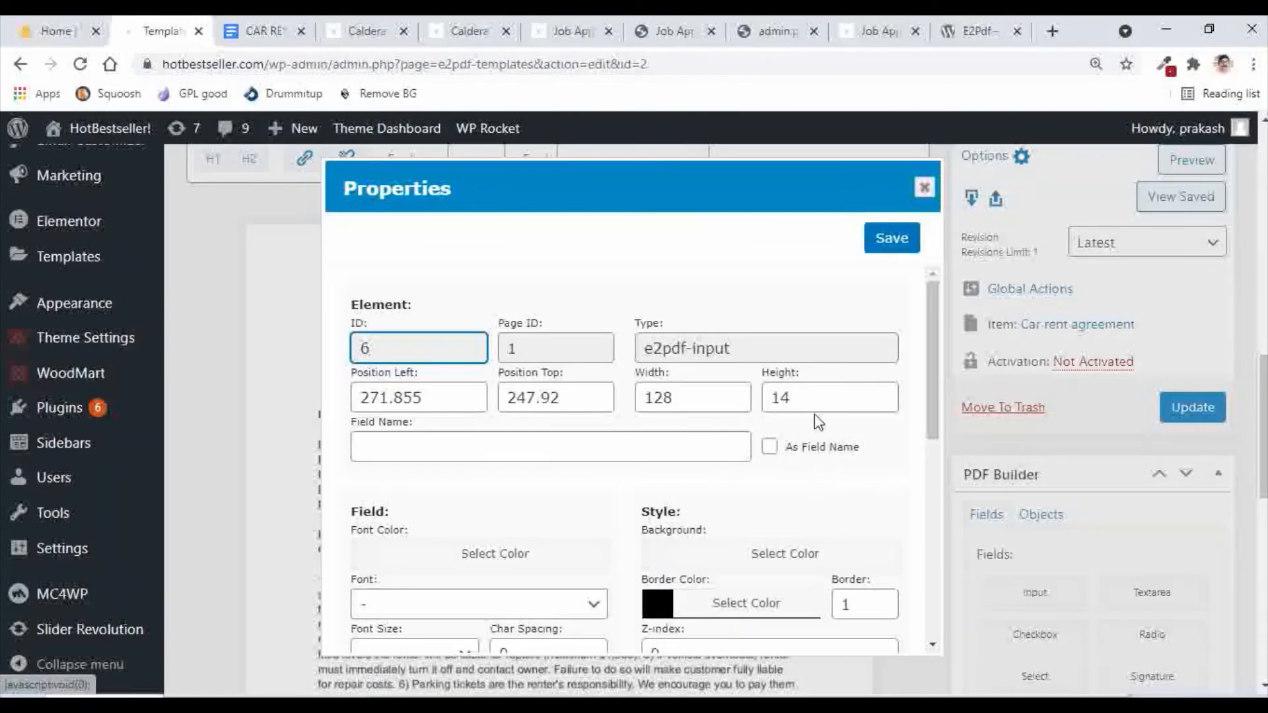
double_click(857, 605)
type("0")
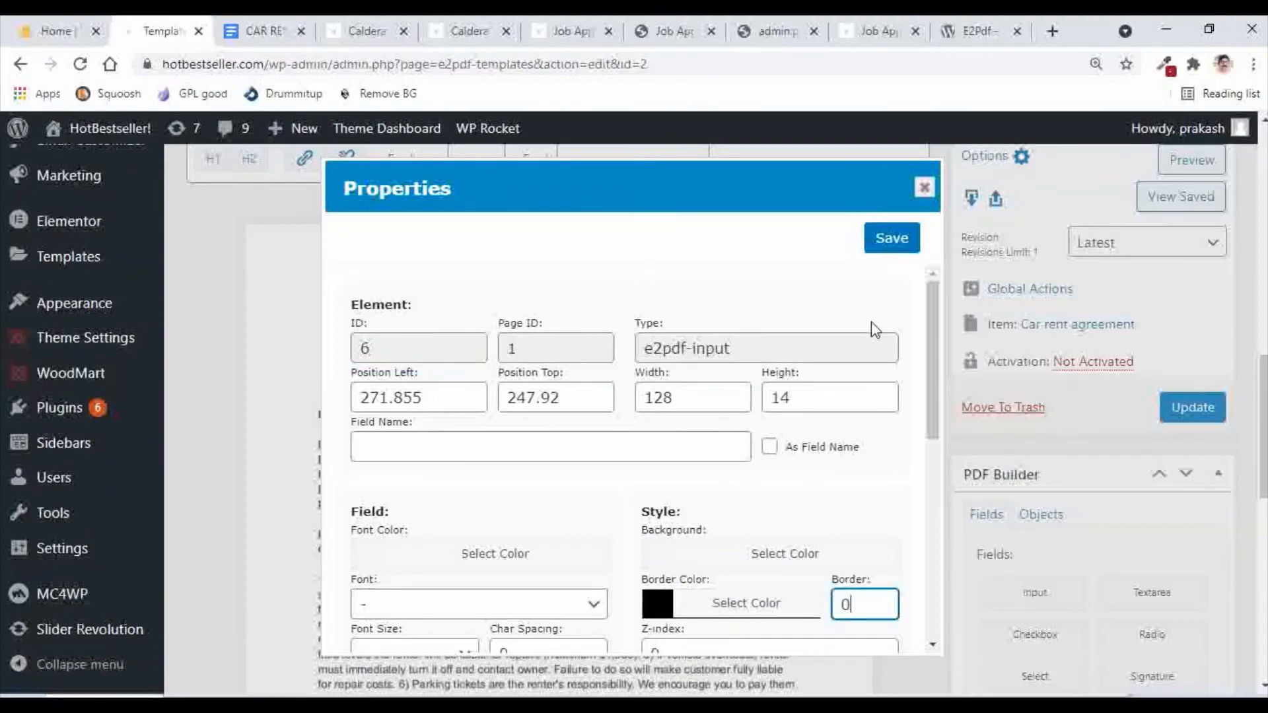
left_click(891, 239)
Step: Add an input field on the Renter line above the Signature line and map it to the form's Renter field
scroll(698, 535, "down", 6)
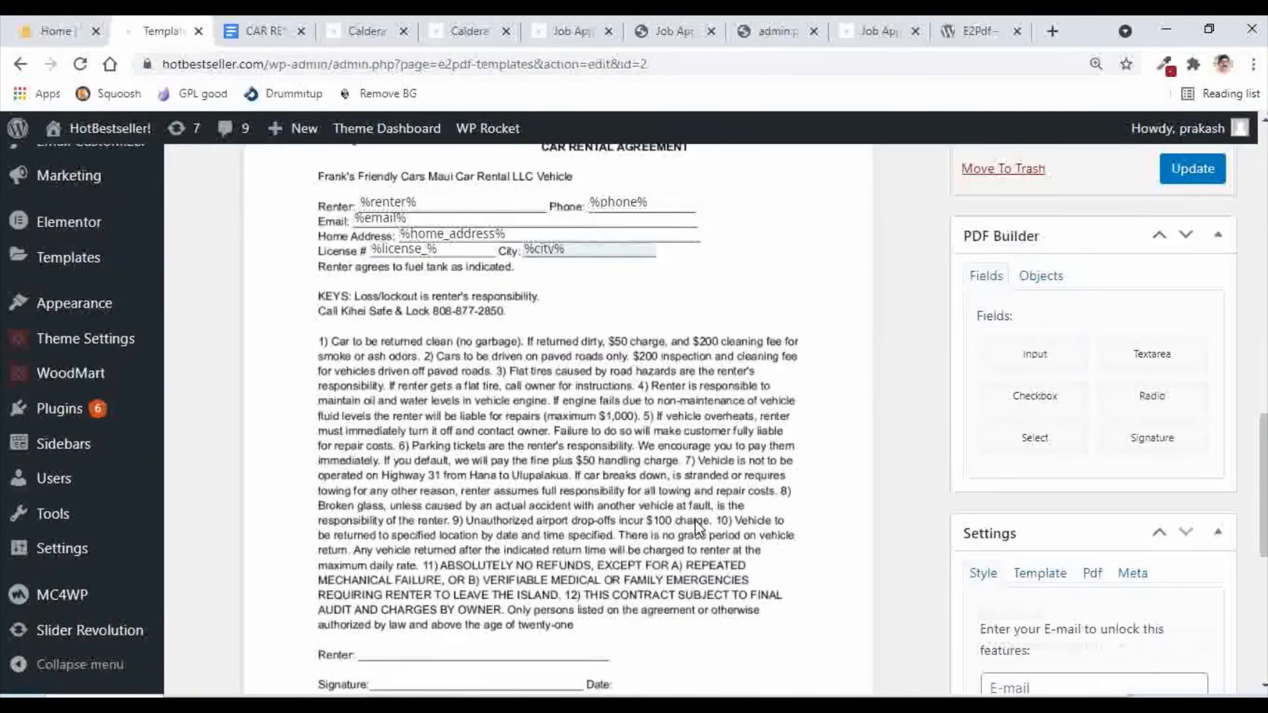
scroll(428, 502, "up", 1)
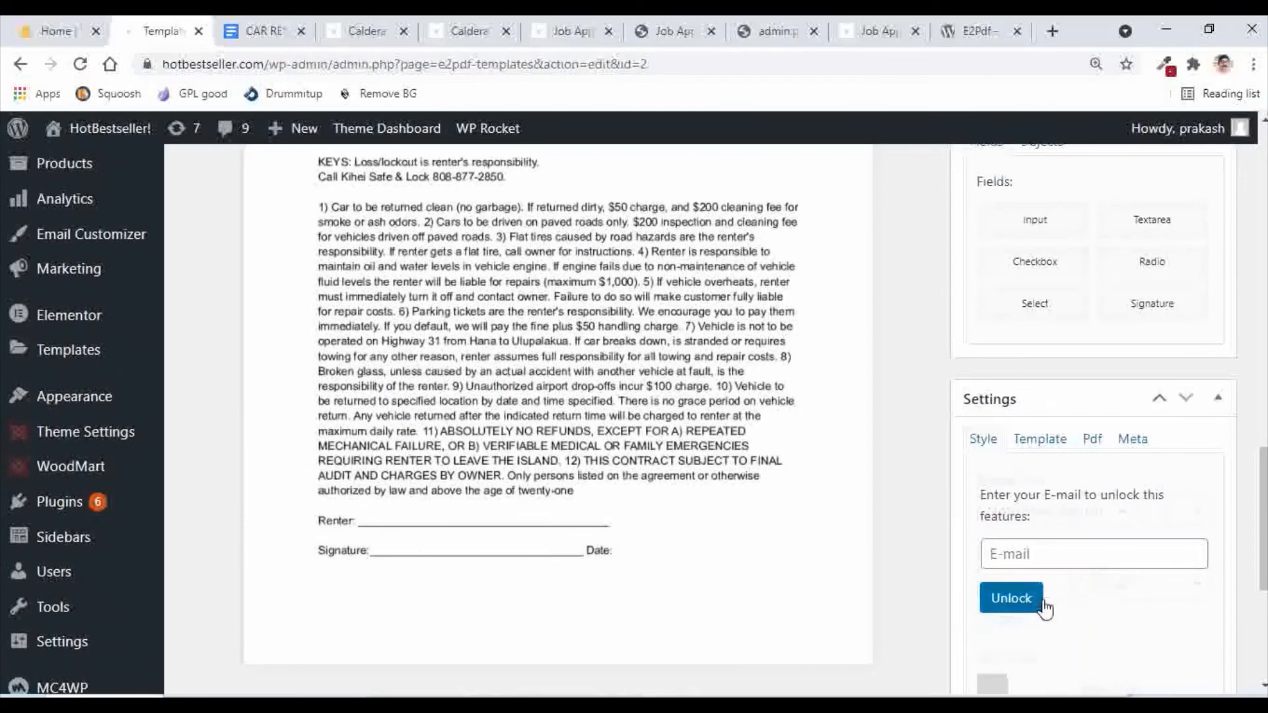
left_click_drag(1035, 223, 455, 522)
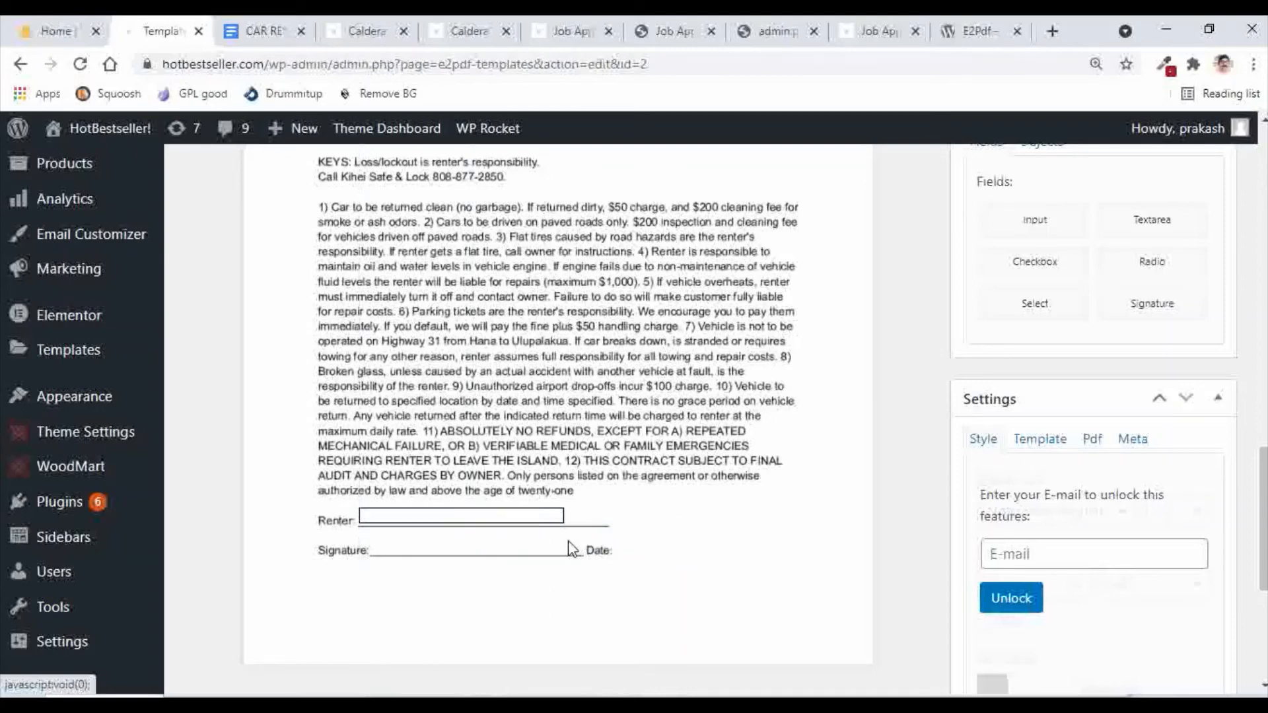
right_click(547, 522)
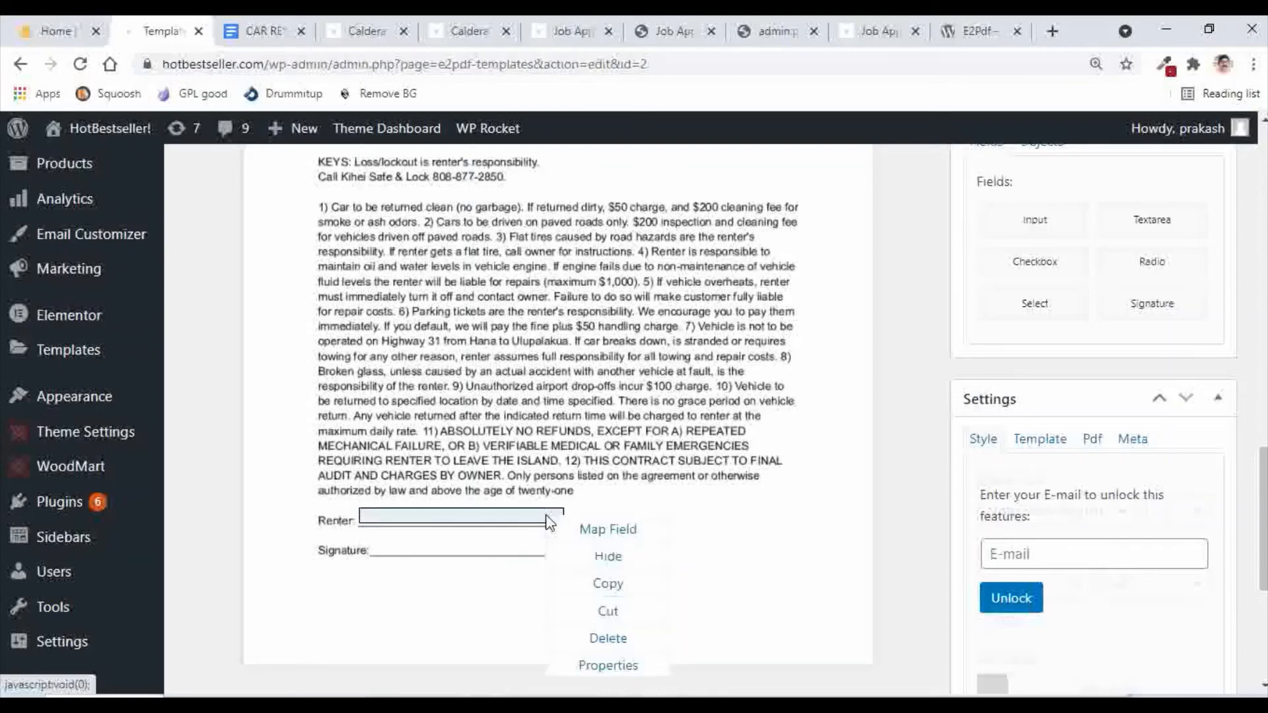
left_click(603, 527)
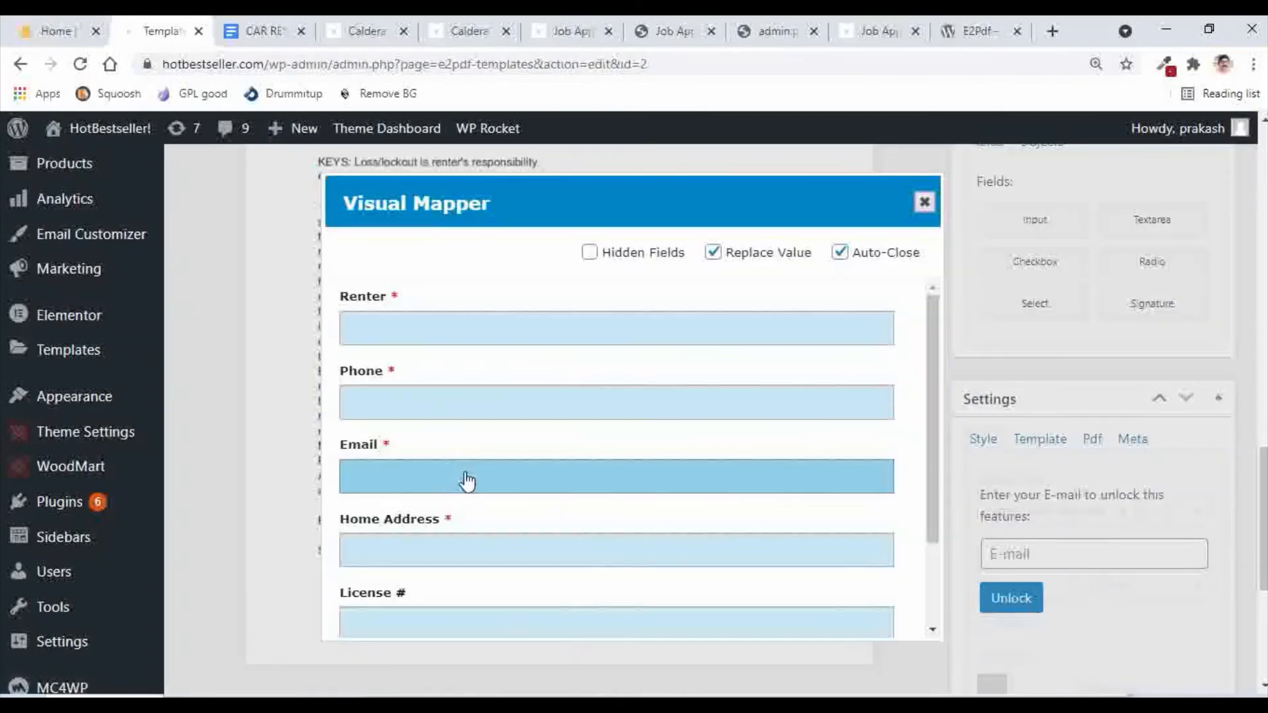
left_click(429, 342)
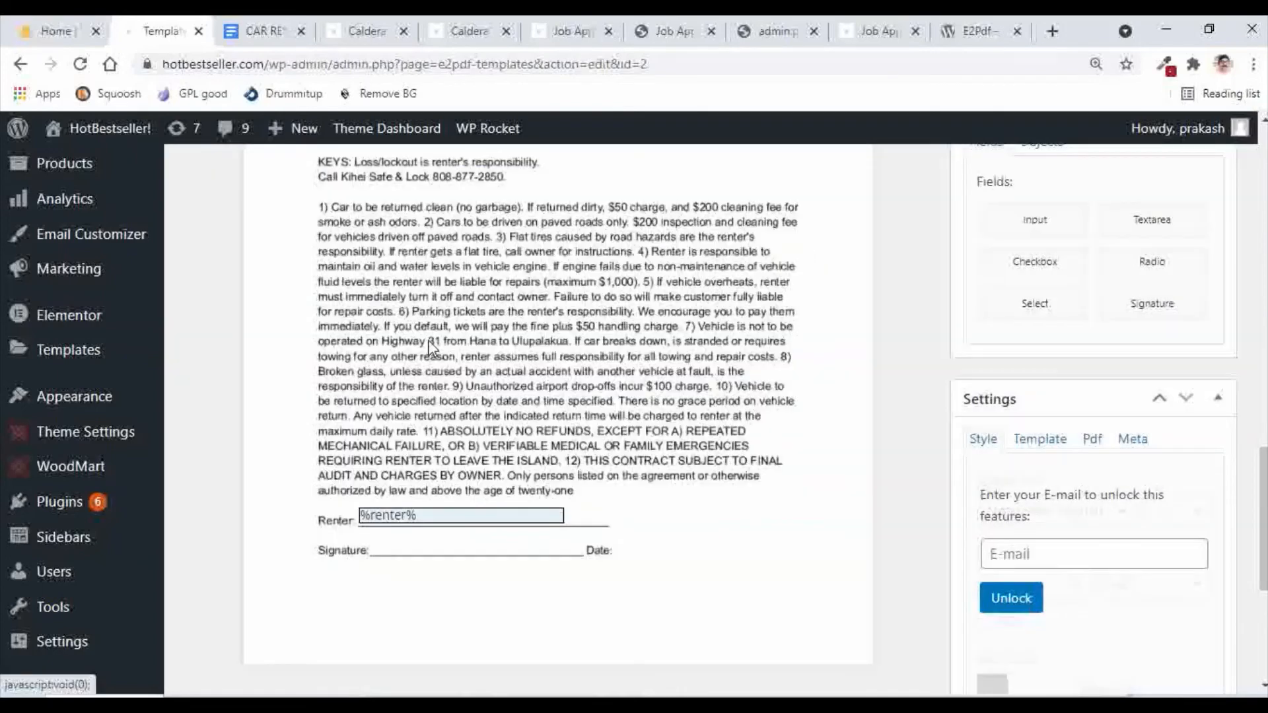
Step: Set the border of the Renter input field above the Signature line to 0 and save its properties
right_click(506, 526)
left_click(581, 670)
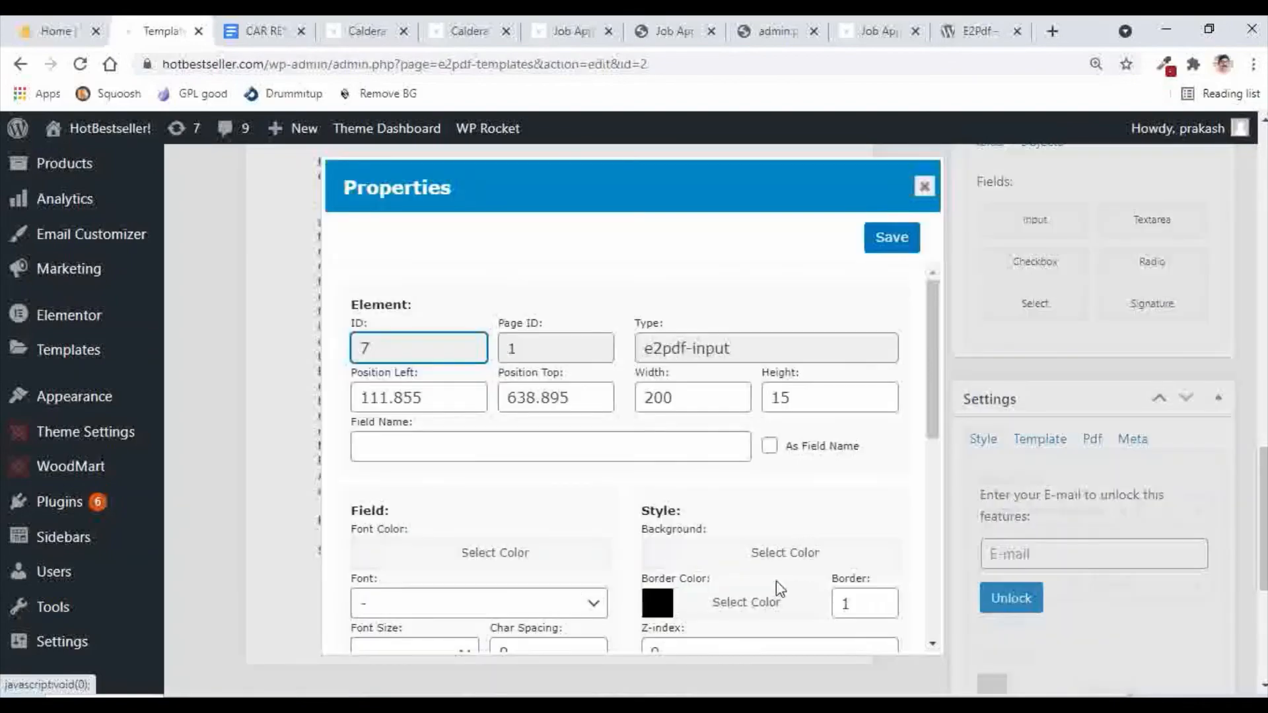
double_click(873, 604)
type("0")
left_click(893, 239)
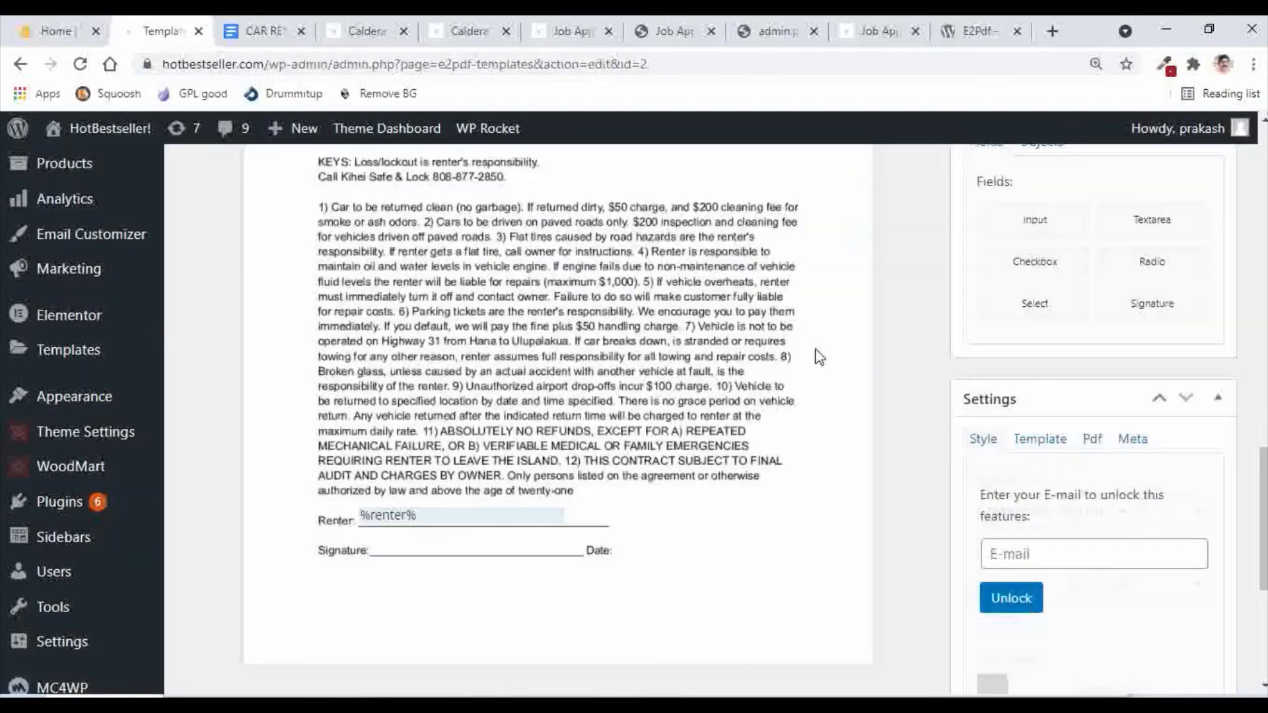
Step: Update the Car rent agreement template to save the mapped fields
scroll(800, 493, "up", 4)
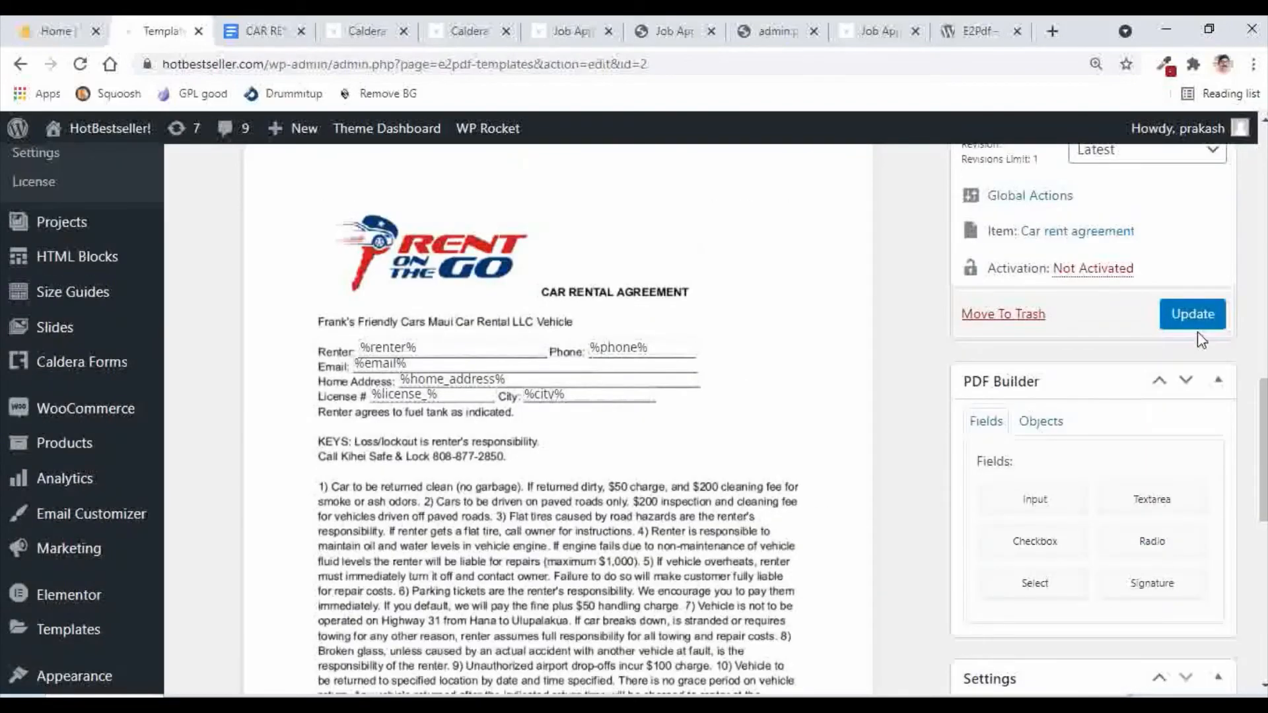
scroll(814, 406, "up", 3)
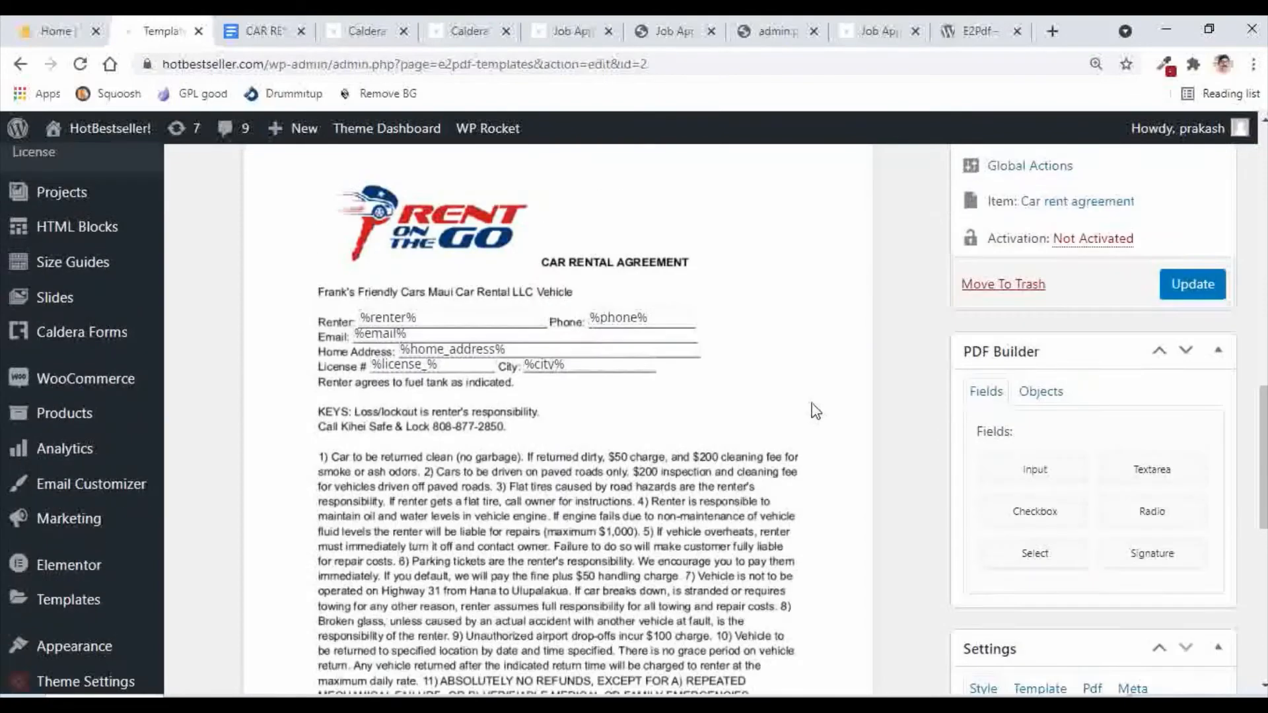
scroll(812, 403, "up", 2)
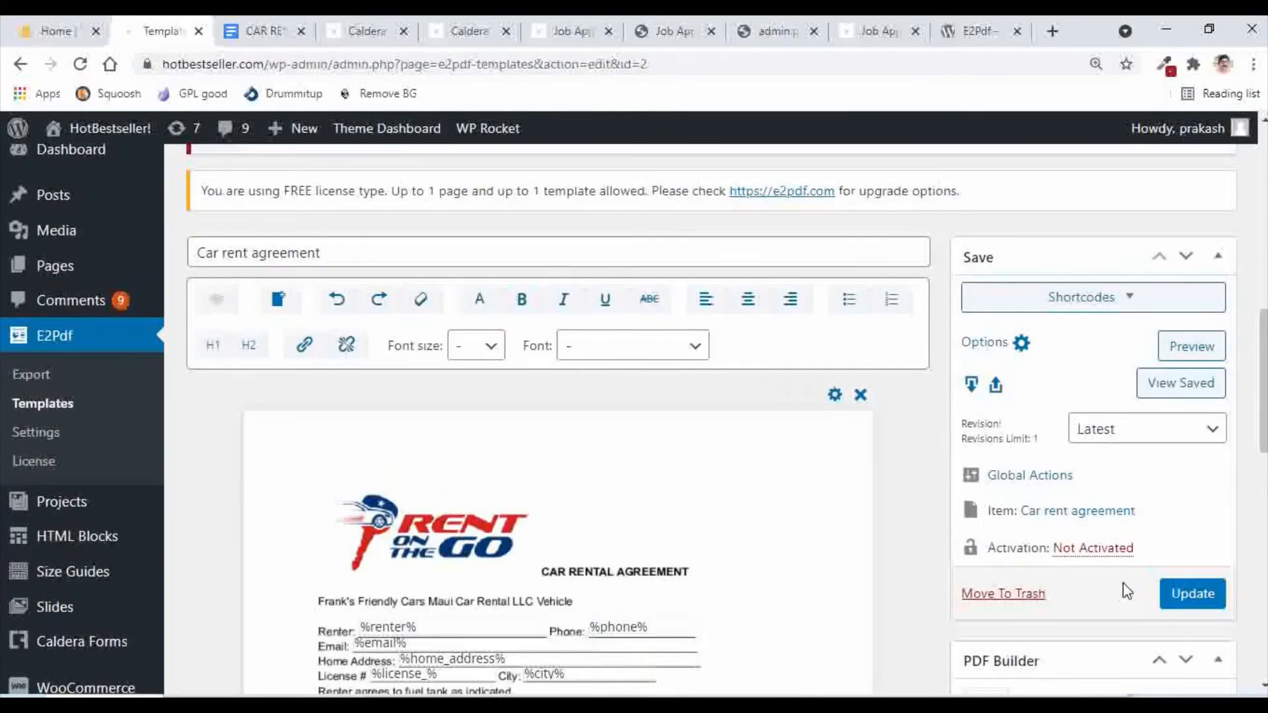
left_click(1194, 595)
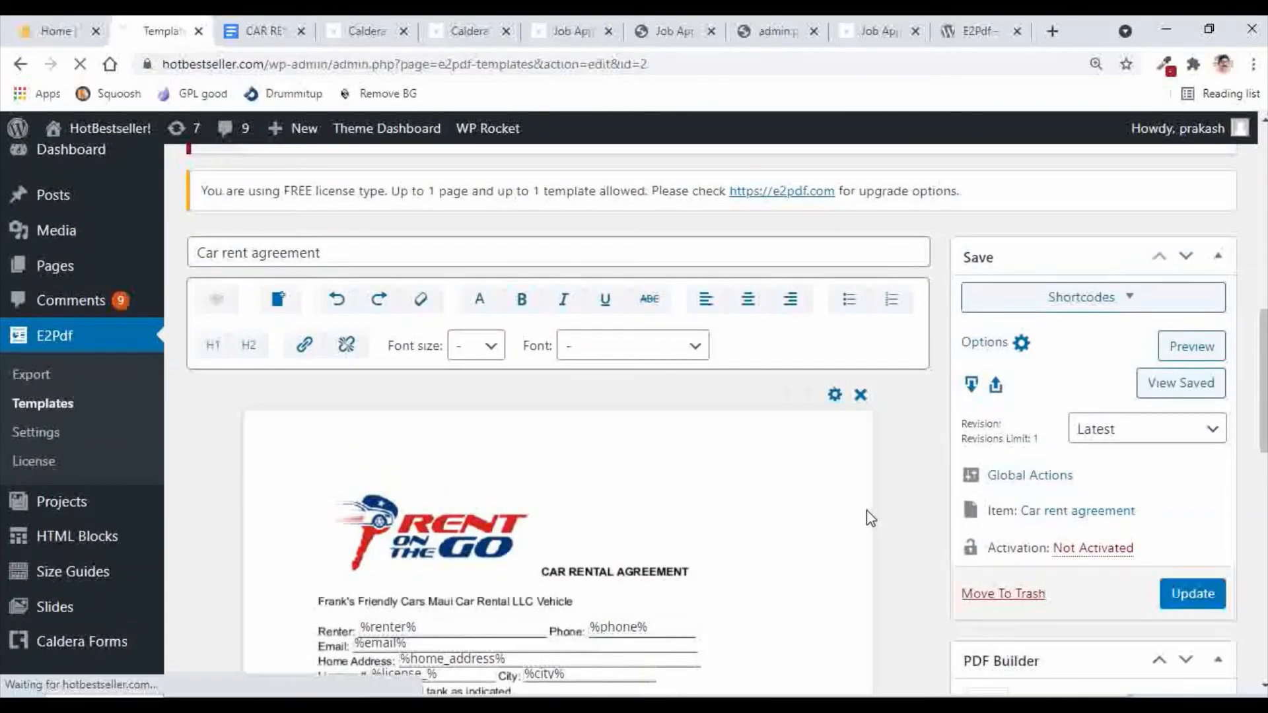
Step: Copy the [e2pdf-download id="2"] shortcode of the Car rent agreement template
scroll(877, 489, "down", 7)
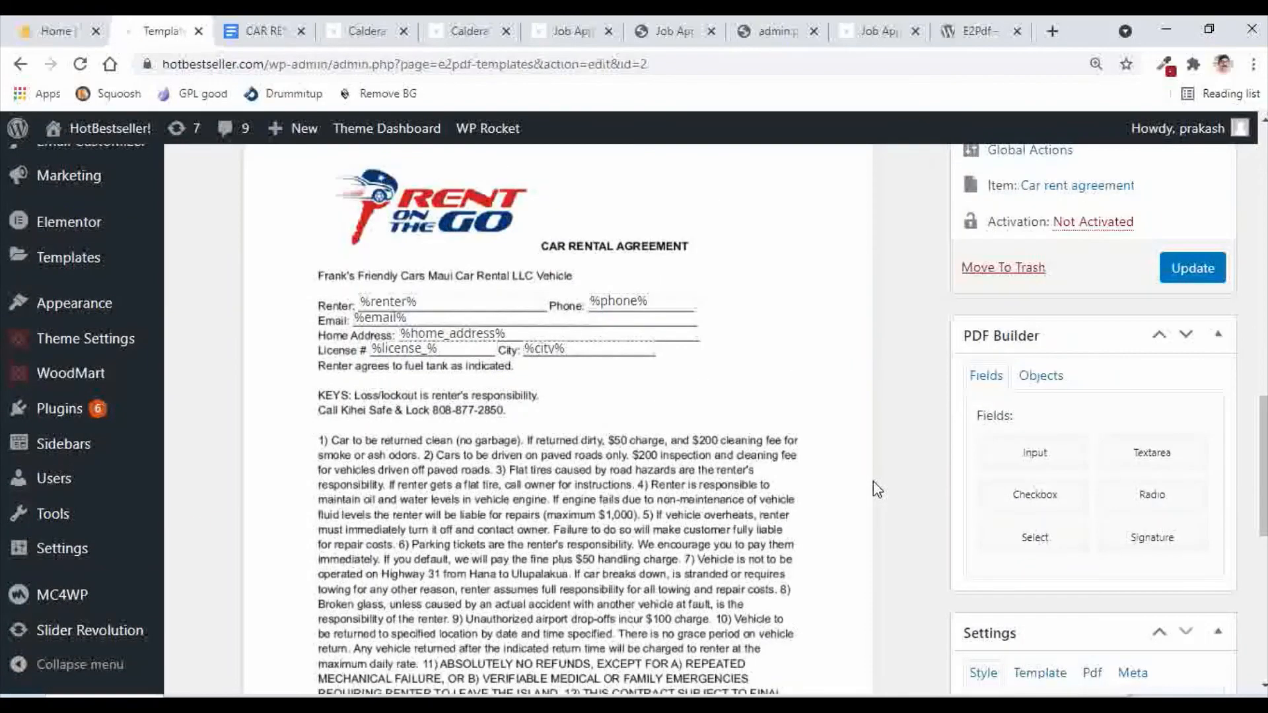
scroll(873, 482, "up", 6)
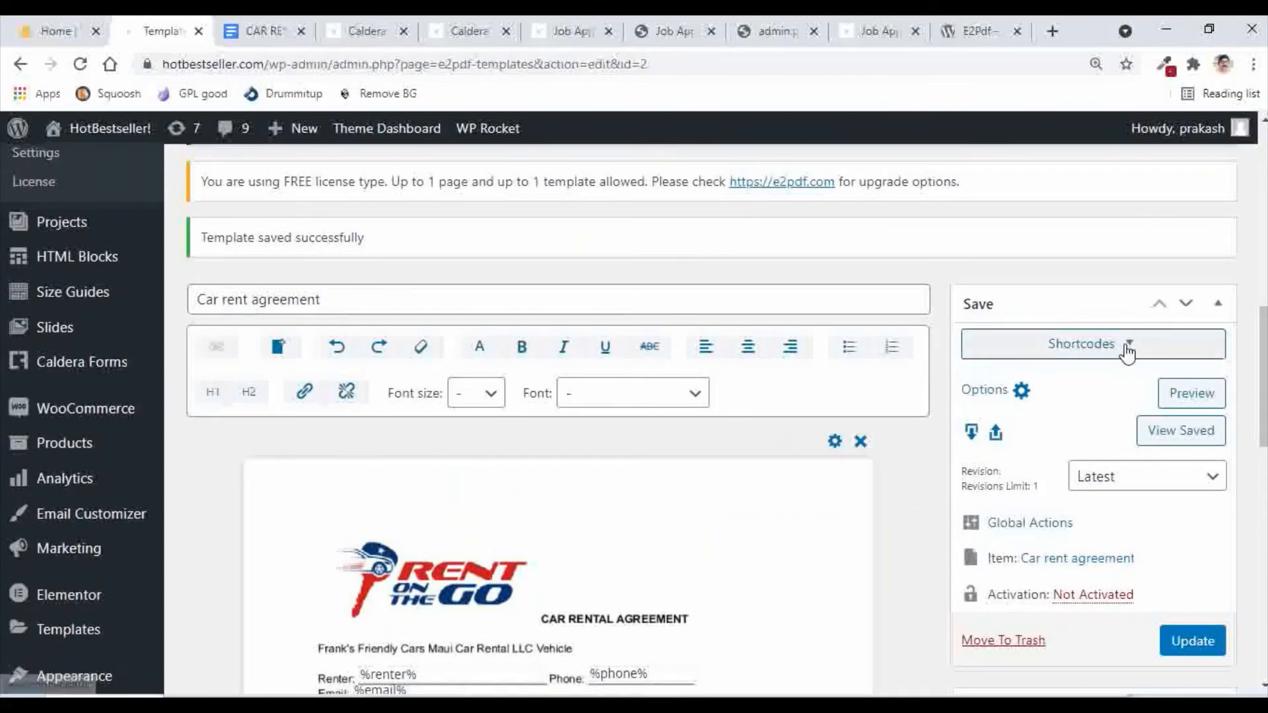
left_click(1129, 350)
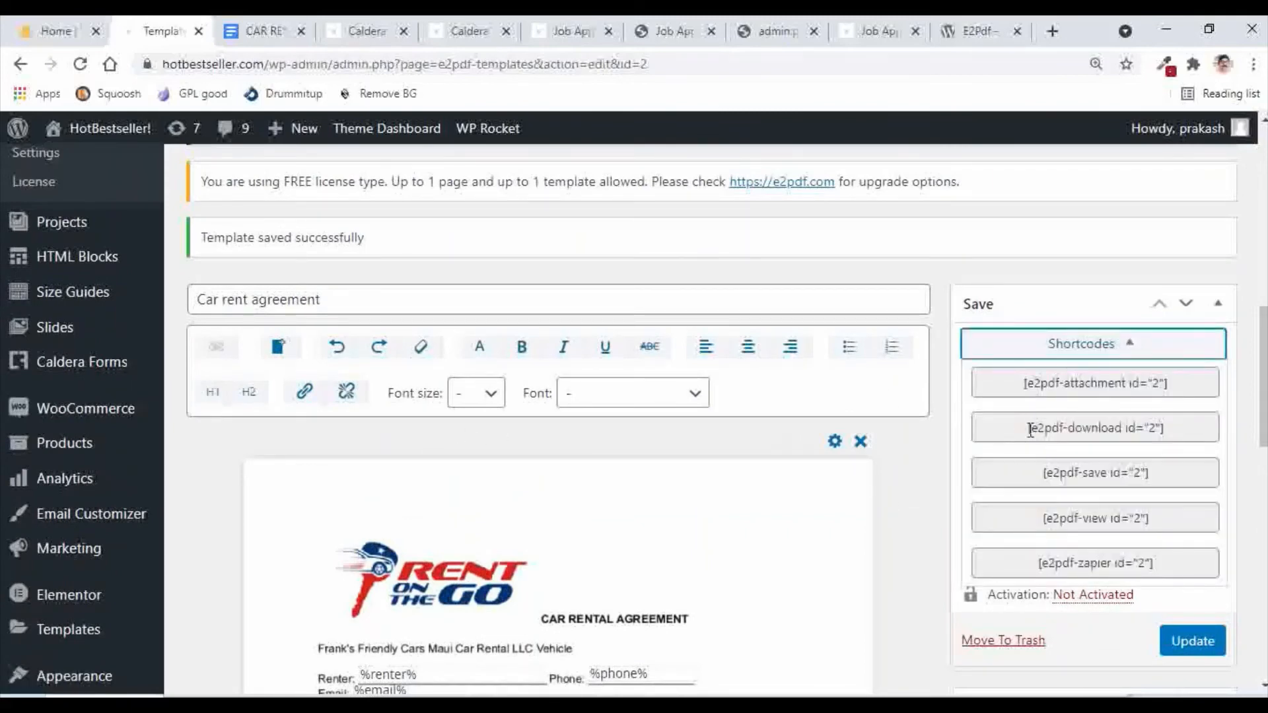
left_click_drag(1027, 428, 1182, 428)
key("ctrl+c")
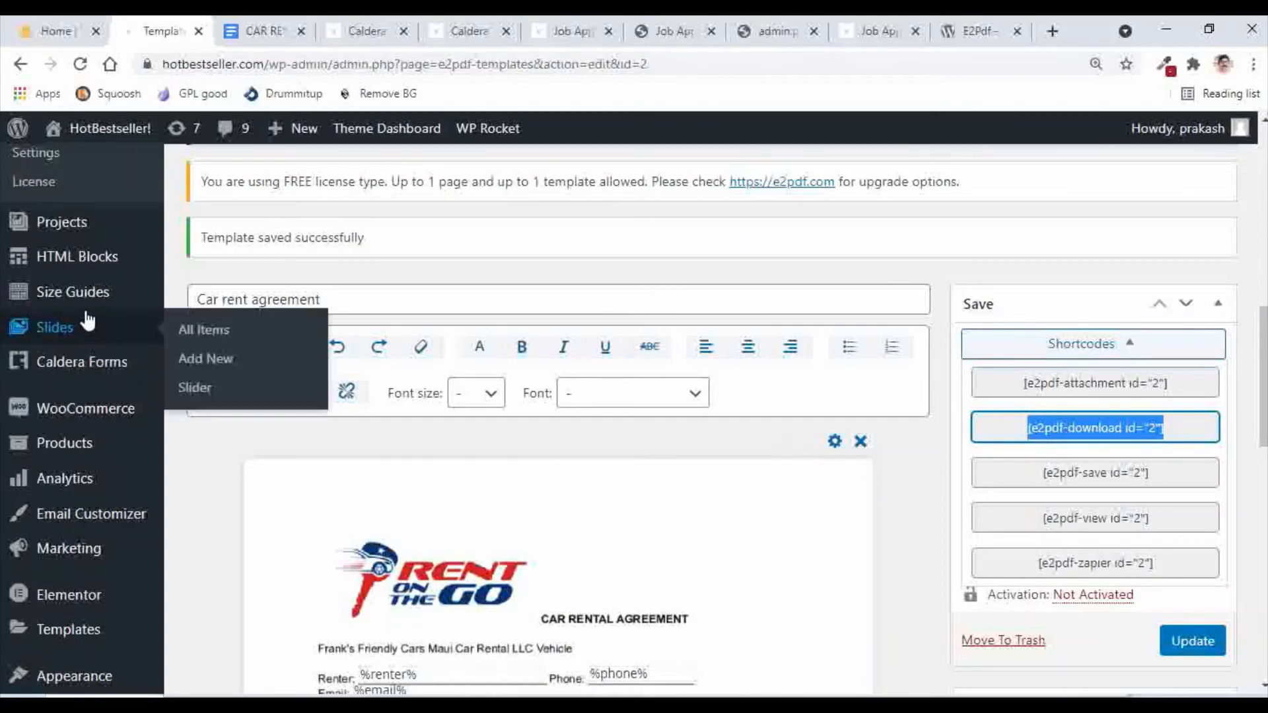
Step: Leave the template editor and open the form settings of the Car rent agreement form in Caldera Forms
scroll(99, 331, "up", 3)
scroll(98, 334, "down", 2)
scroll(99, 334, "down", 1)
mouse_move(72, 369)
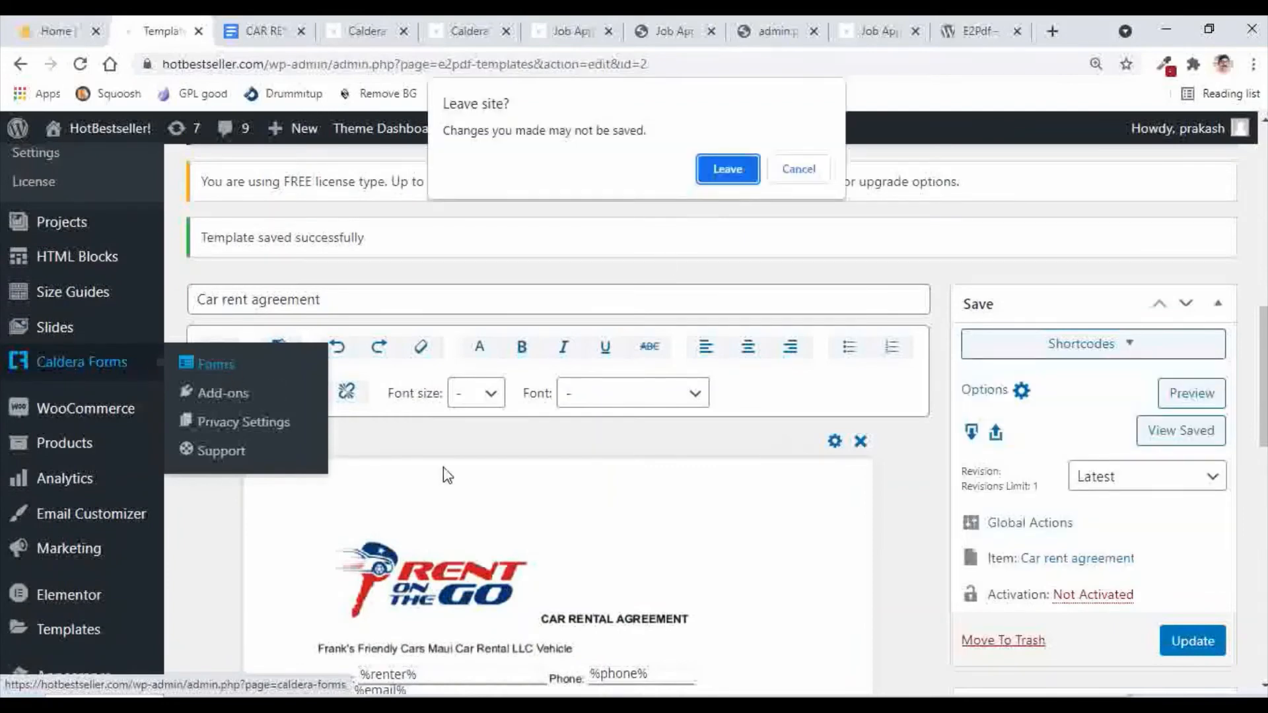
left_click(727, 173)
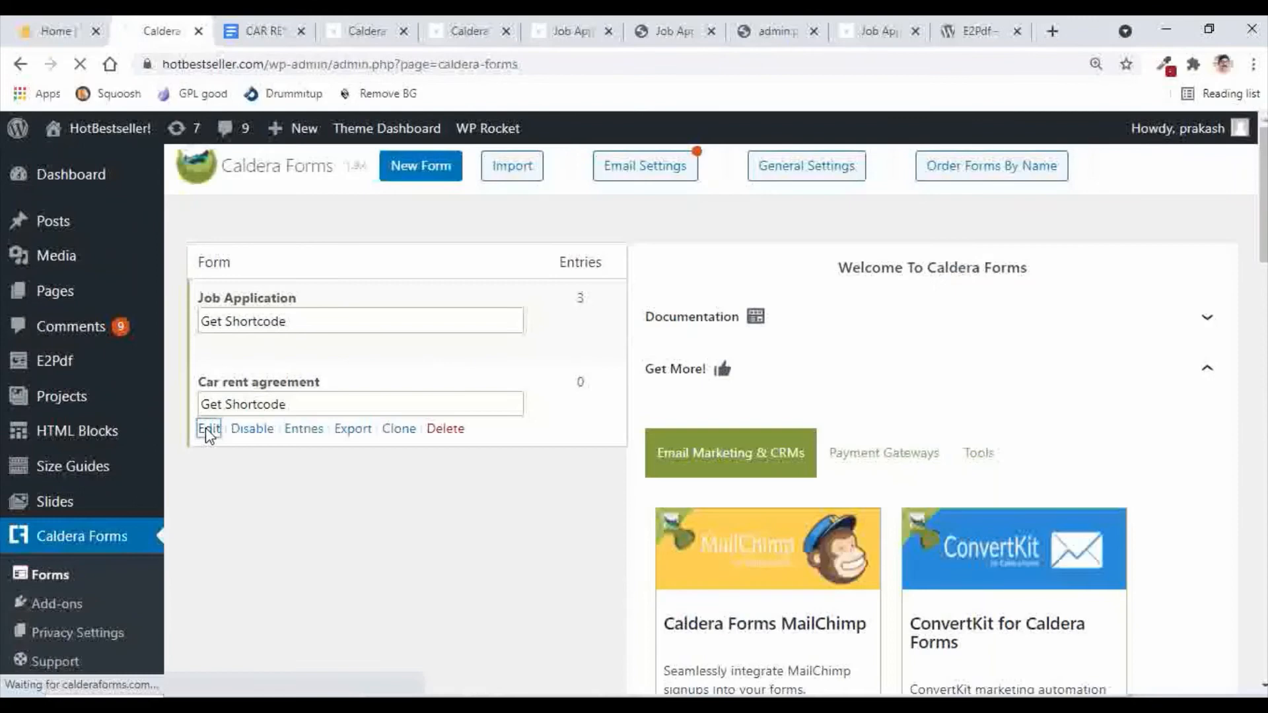
left_click(206, 429)
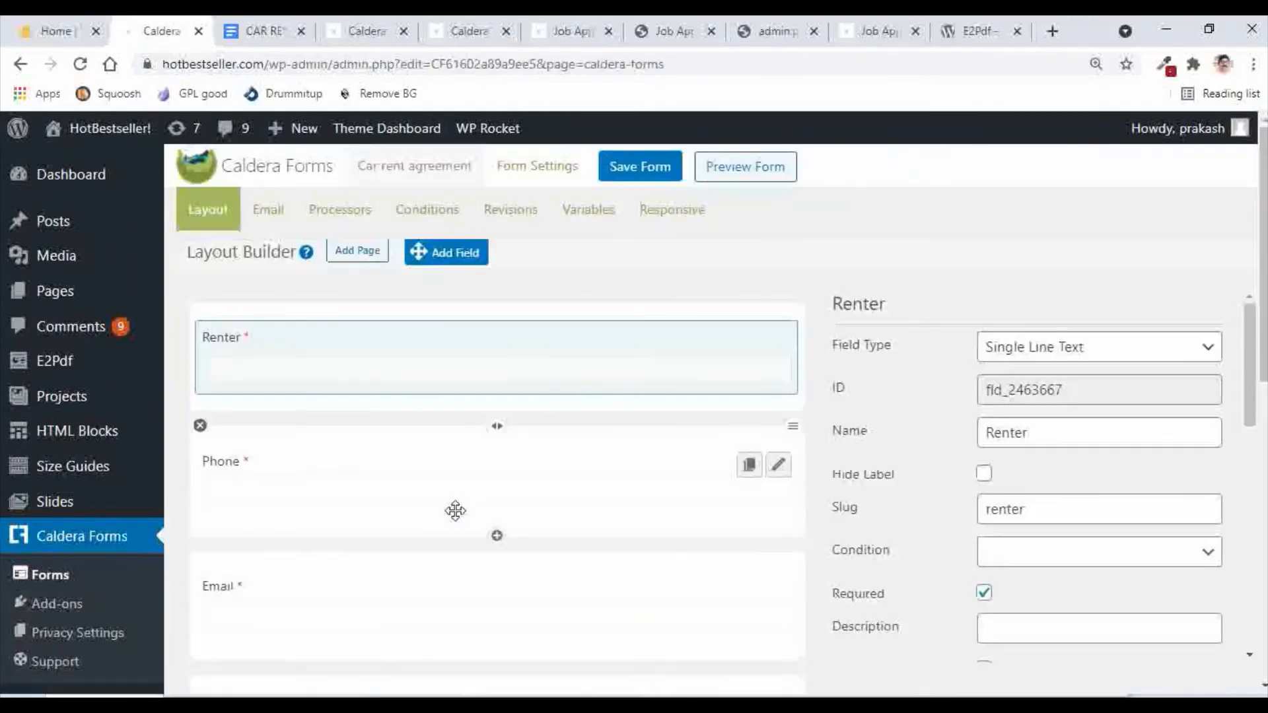
left_click(540, 170)
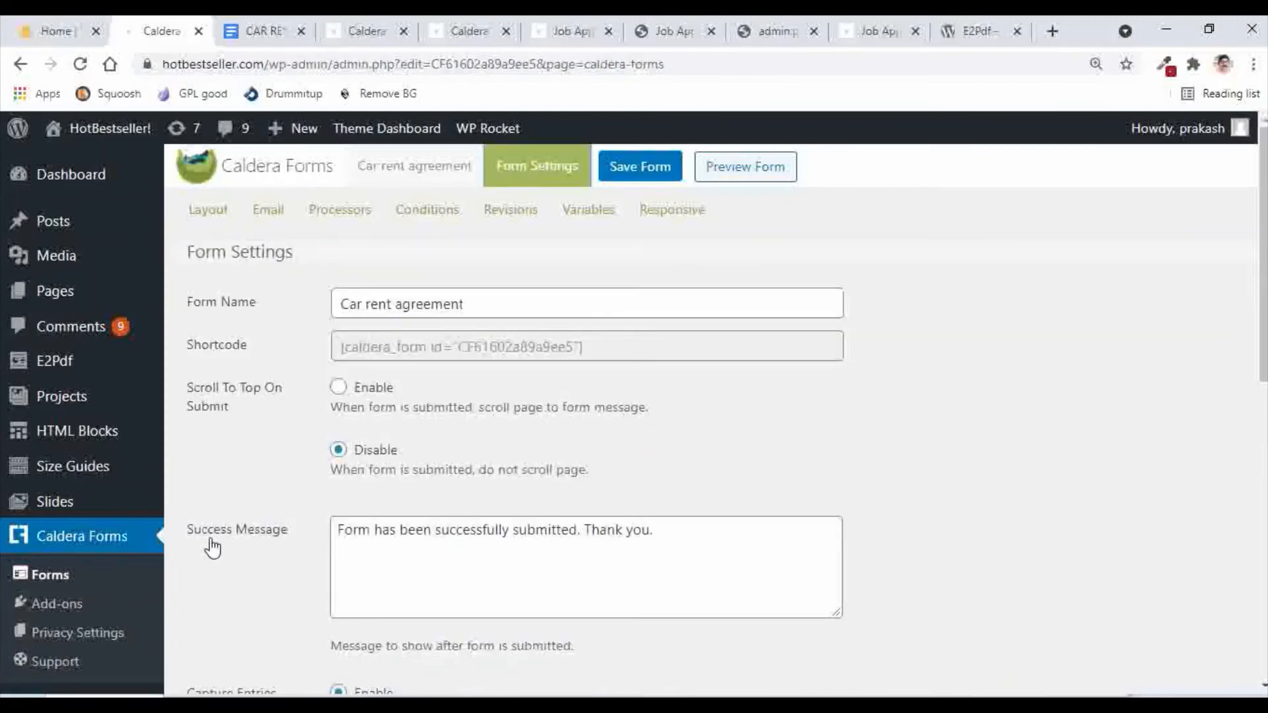
Step: Add "<br>" after the first sentence of the success message and the line "You can now download the agreement here <br>" above "Thank you."
left_click(585, 530)
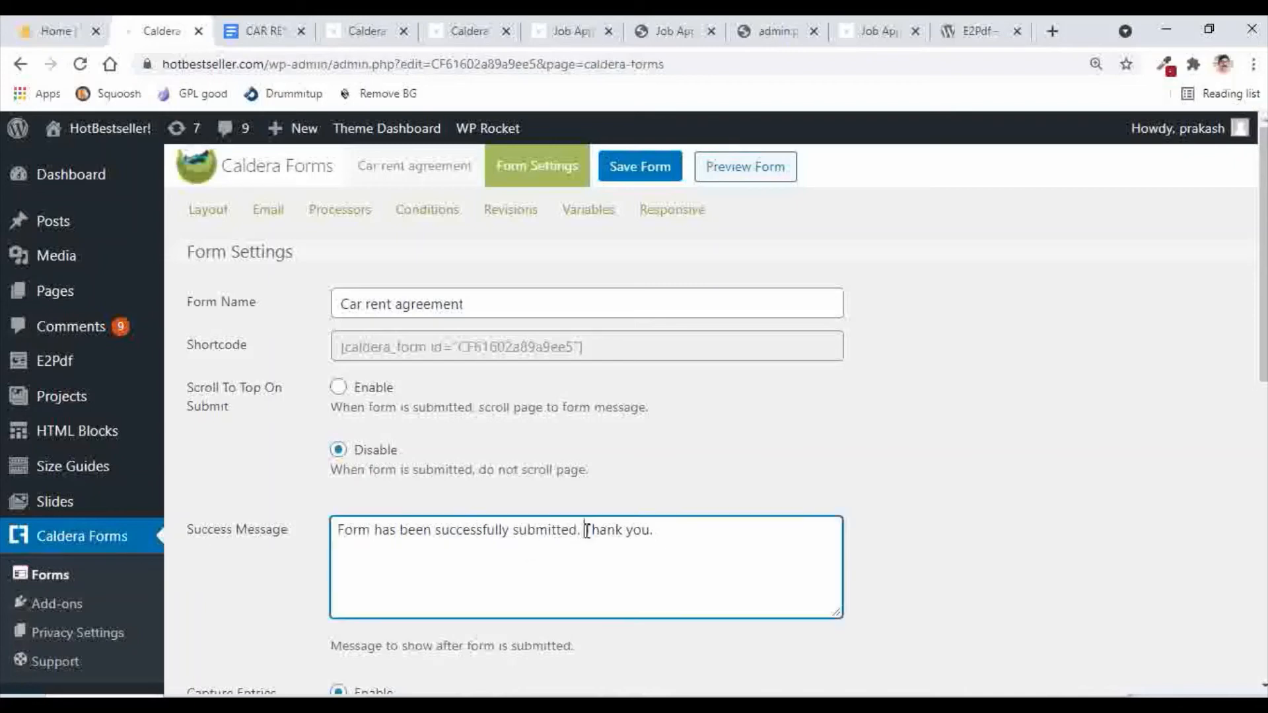
type("<")
type("br")
type(">")
key("Return")
type("ou")
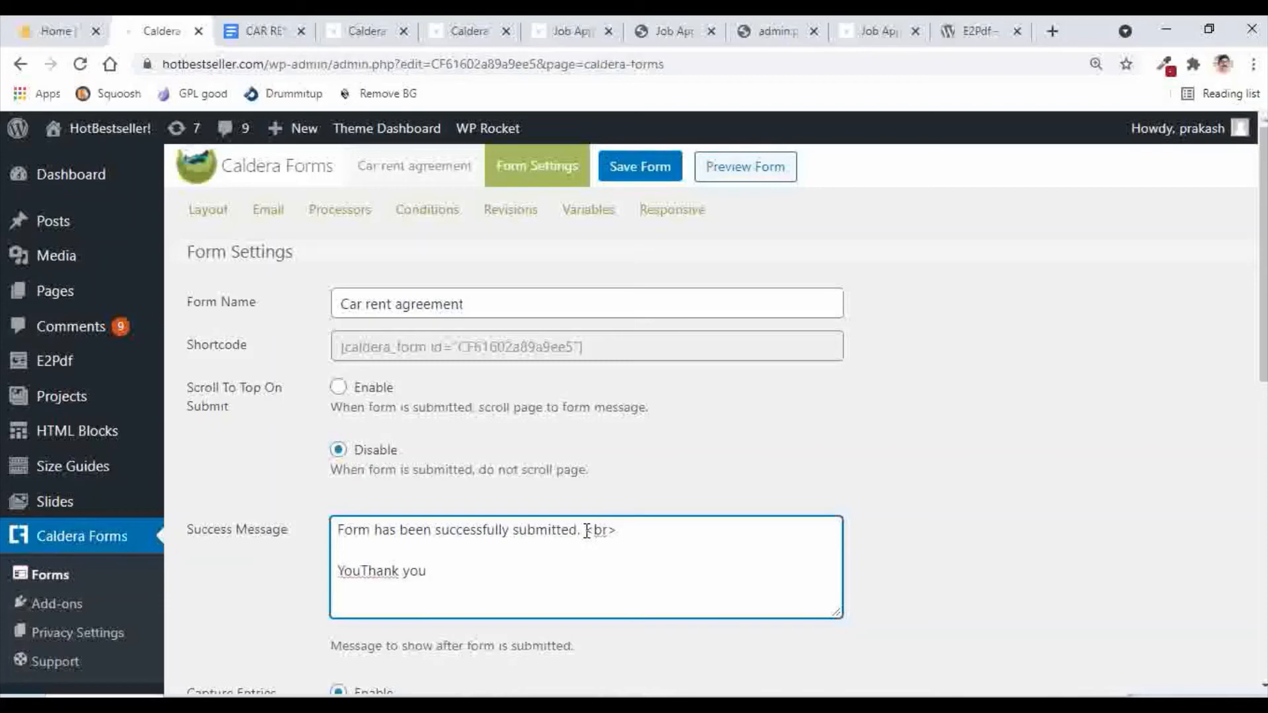
type(" can now ")
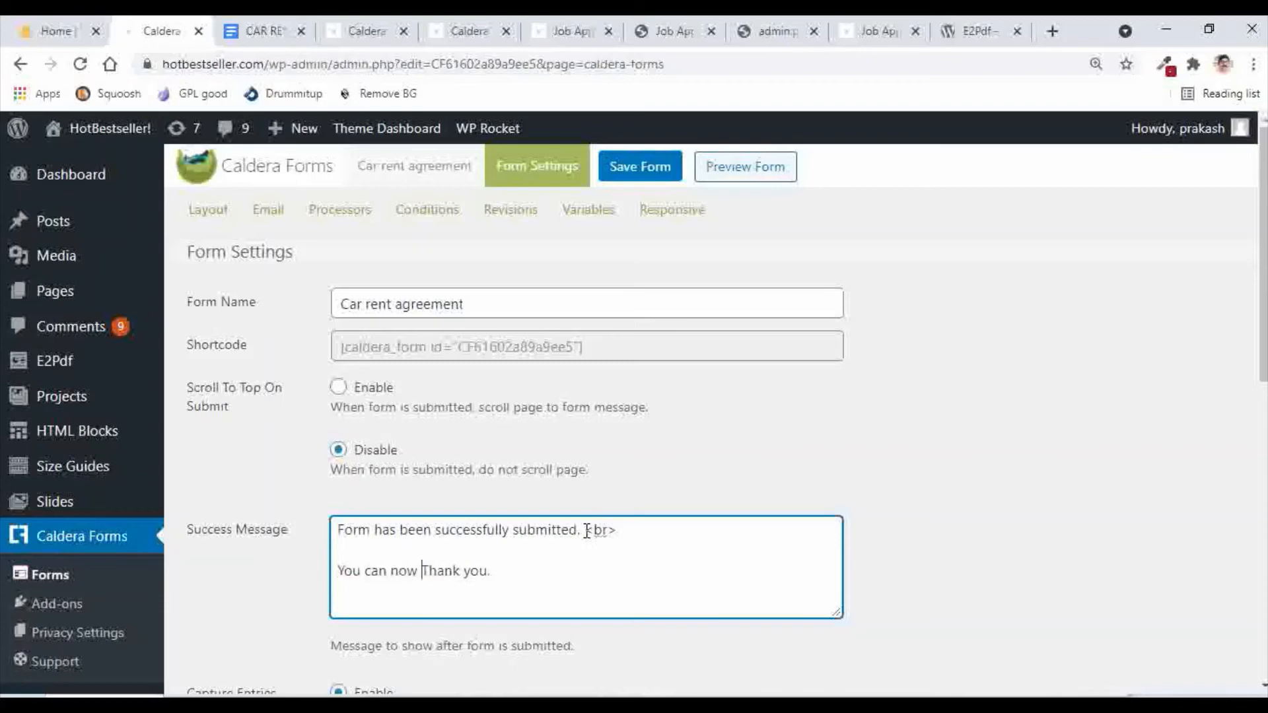
type("download")
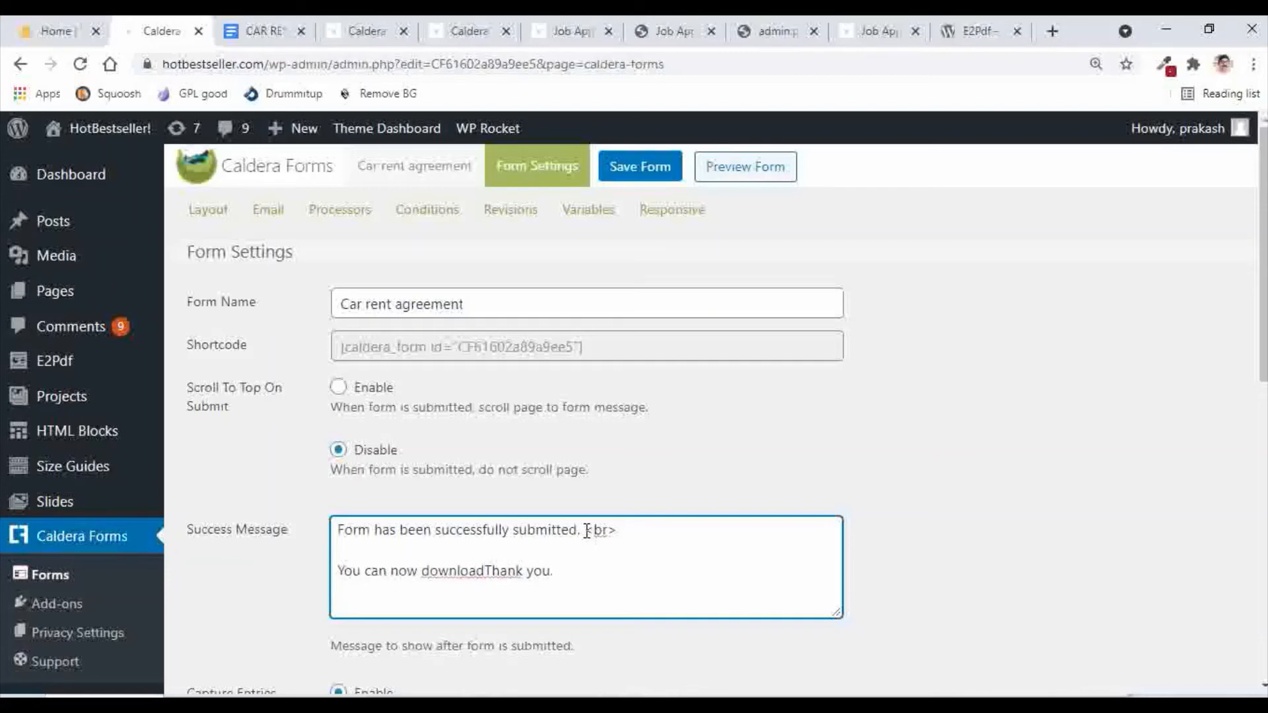
type(" the agree")
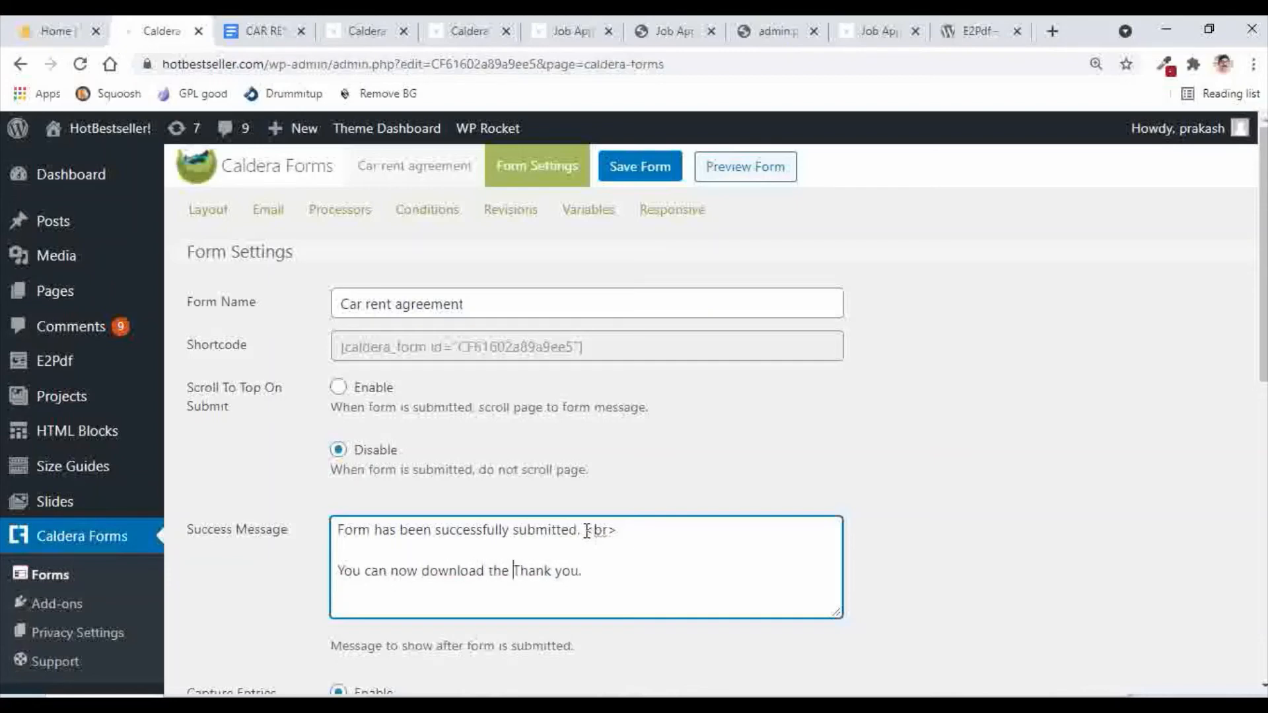
type("ment ")
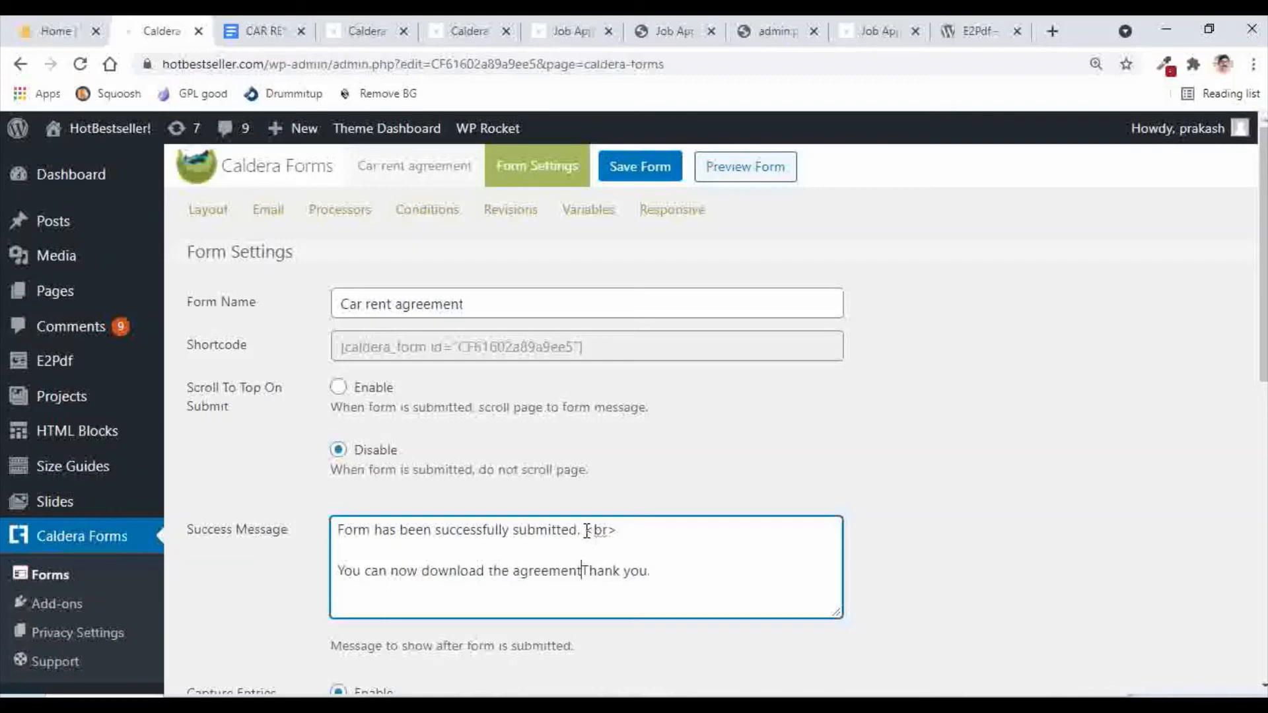
type("here")
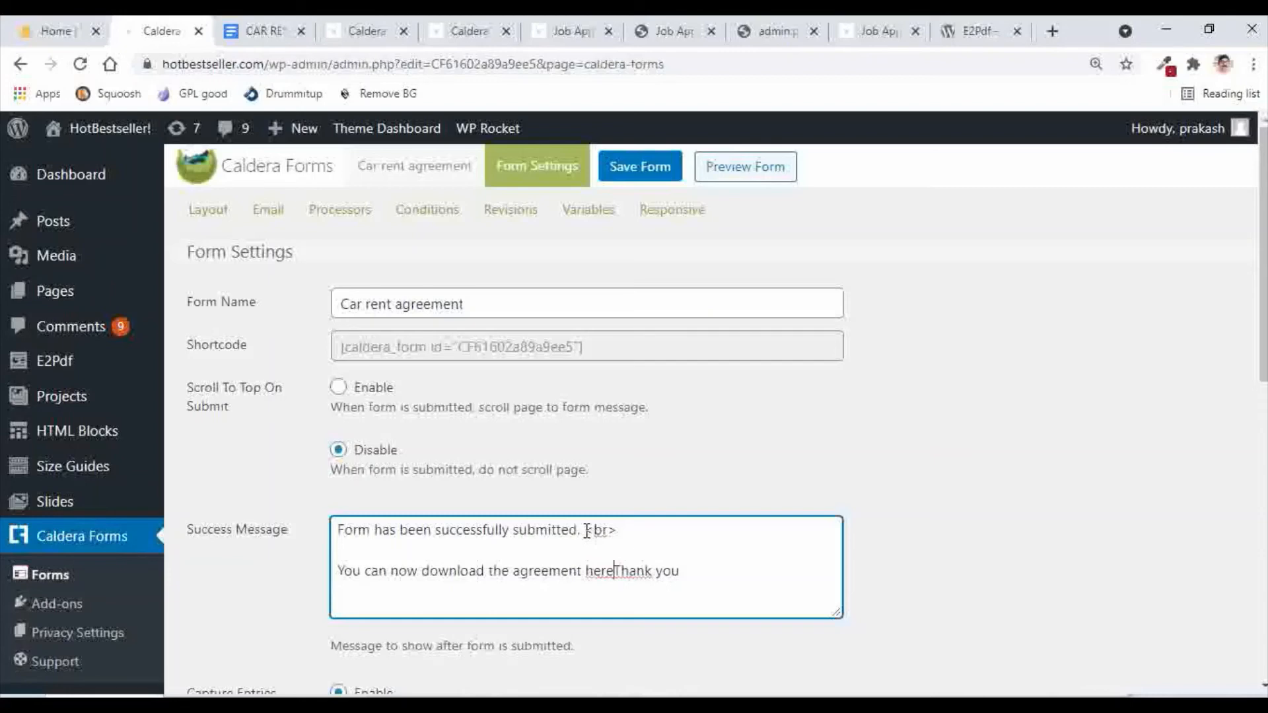
type(" <br>")
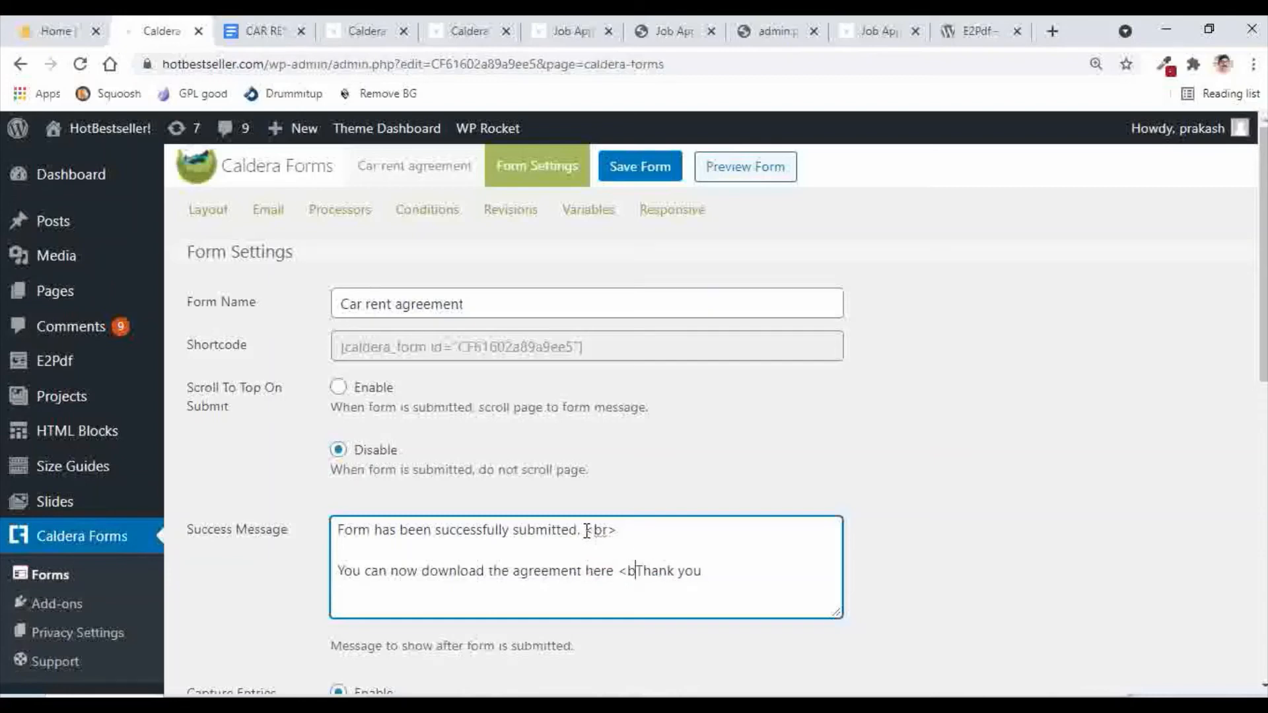
key("Return")
key("Return")
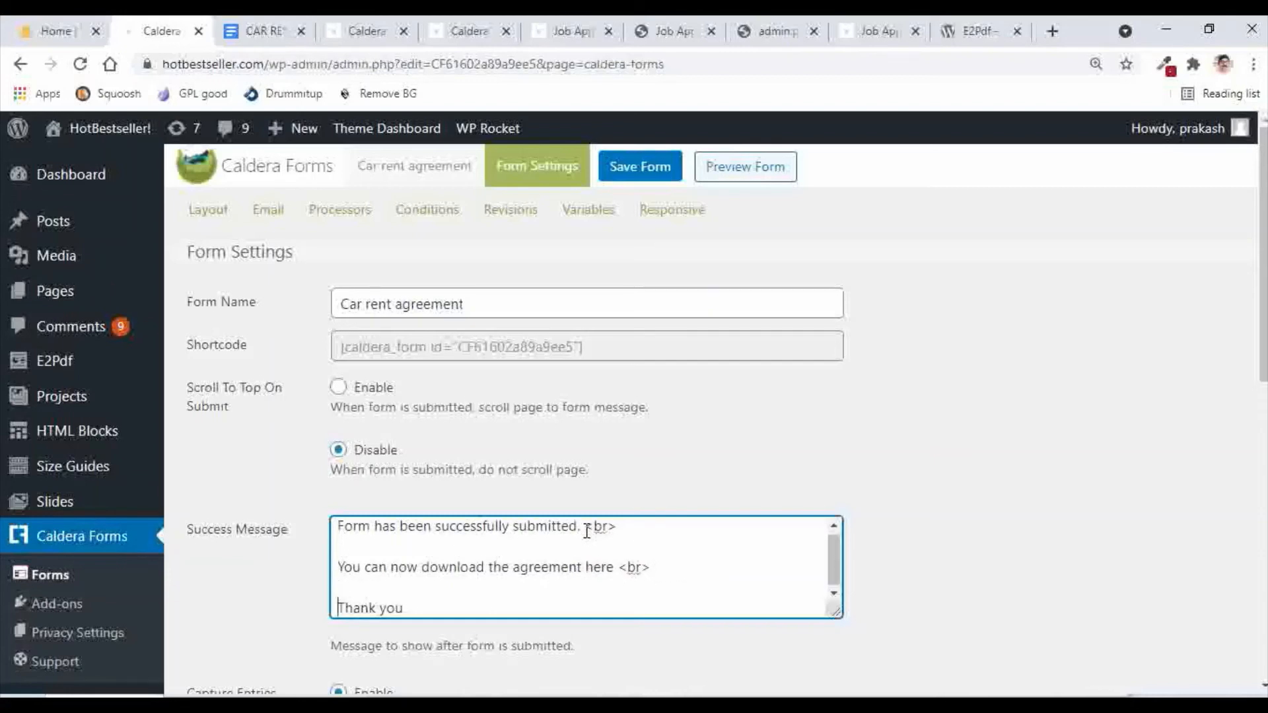
Step: Insert the [e2pdf-download id="2"] shortcode followed by "<br>" on its own line above "Thank you." in the success message
key("ctrl+v")
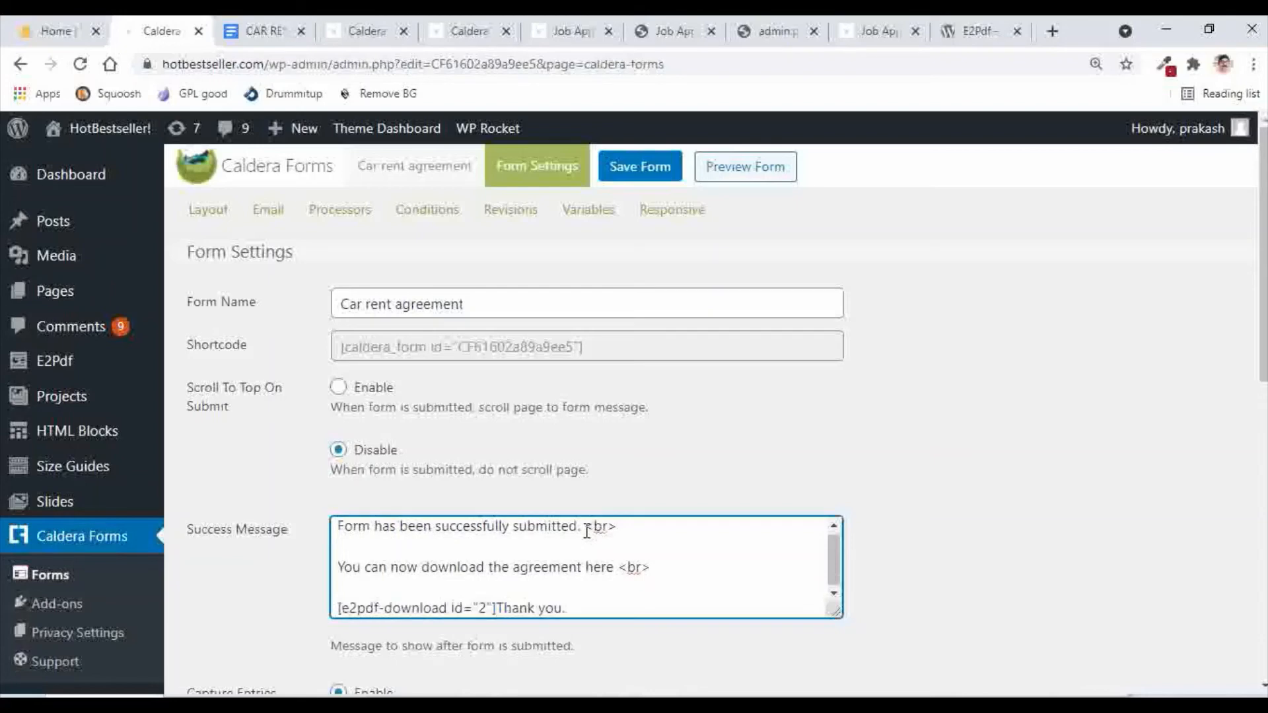
key("Return")
key("Return")
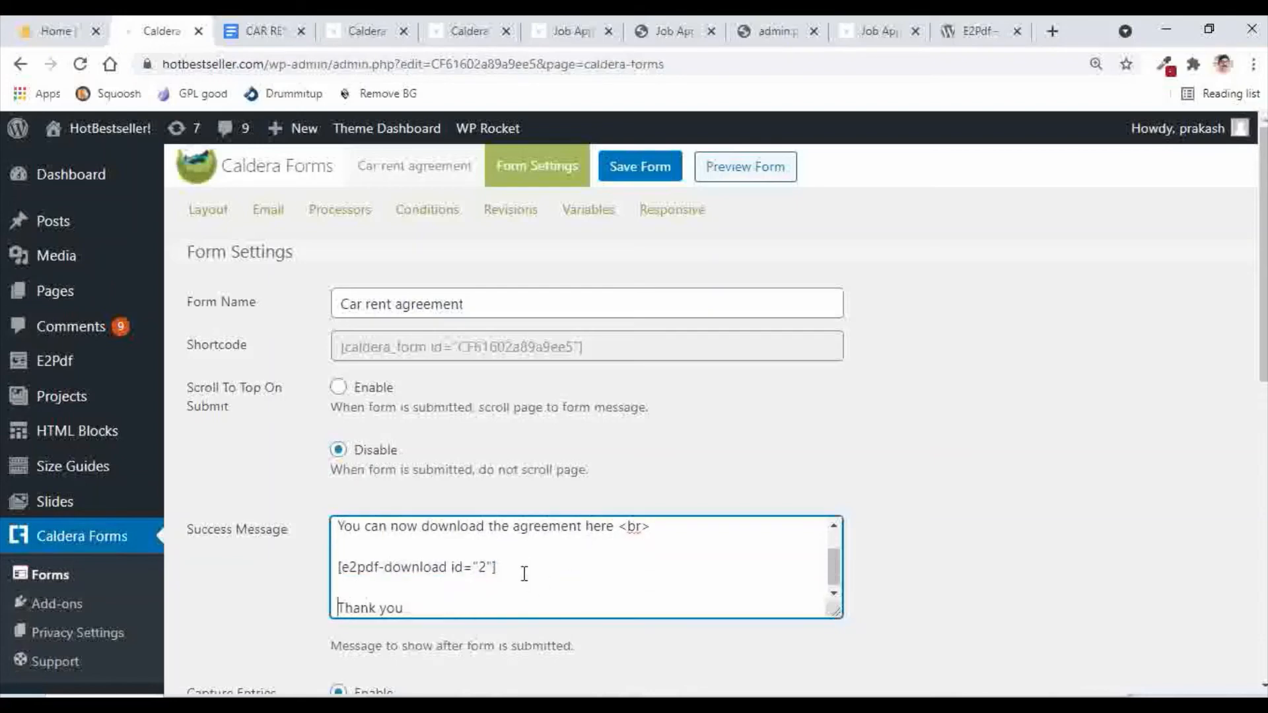
left_click(525, 574)
Step: Replace the word "download" in the success message with the [e2pdf-download id="2"] shortcode and delete the separate shortcode line
double_click(443, 526)
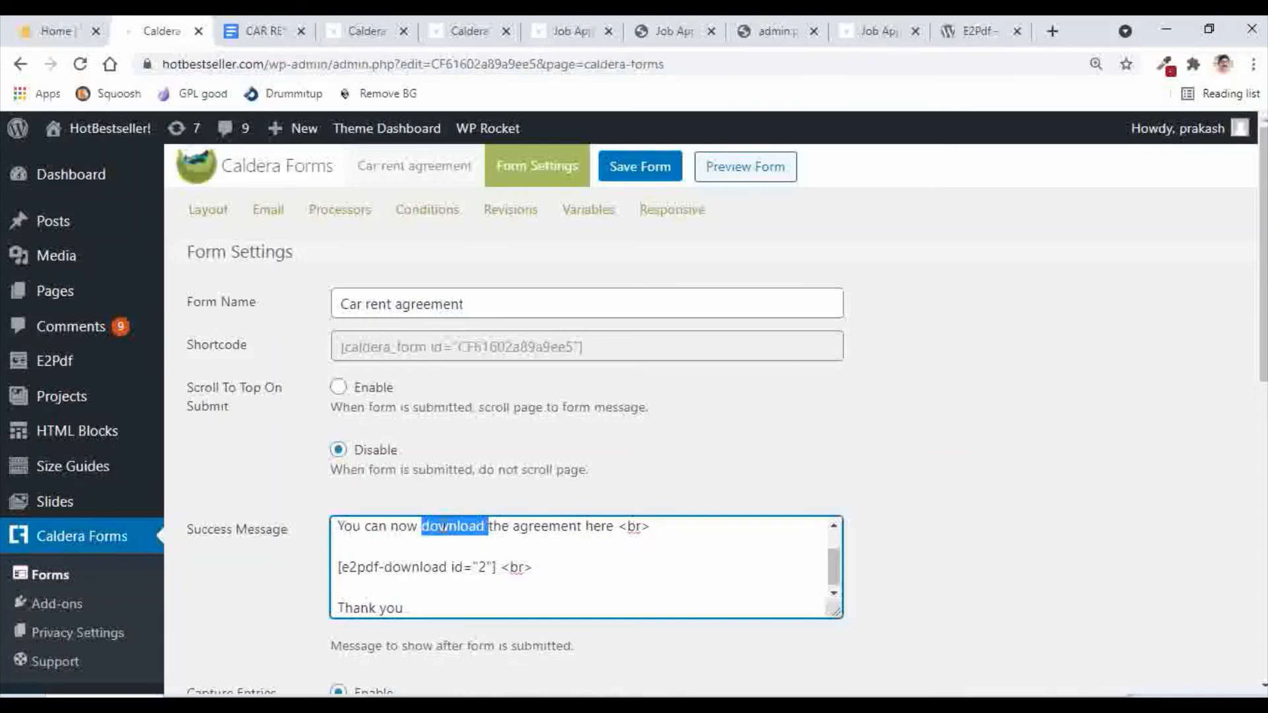
key("ctrl+v")
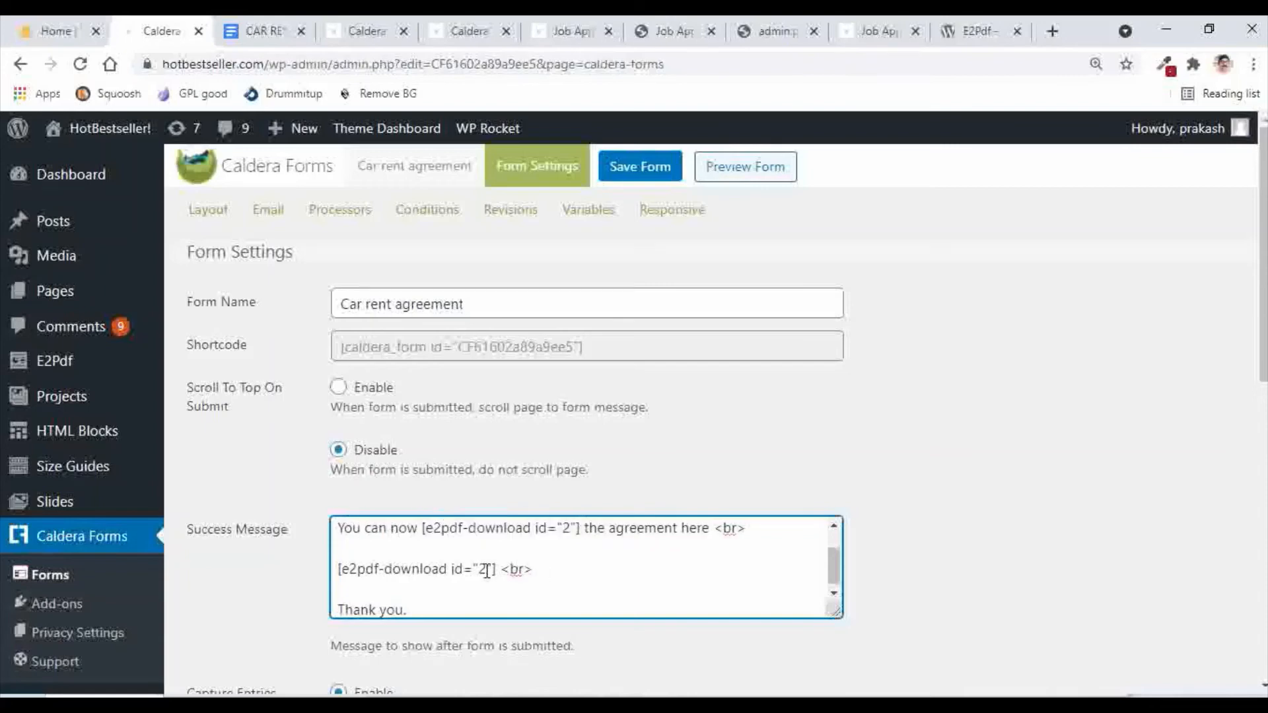
left_click_drag(533, 568, 334, 572)
key("BackSpace")
key("BackSpace")
key("BackSpace")
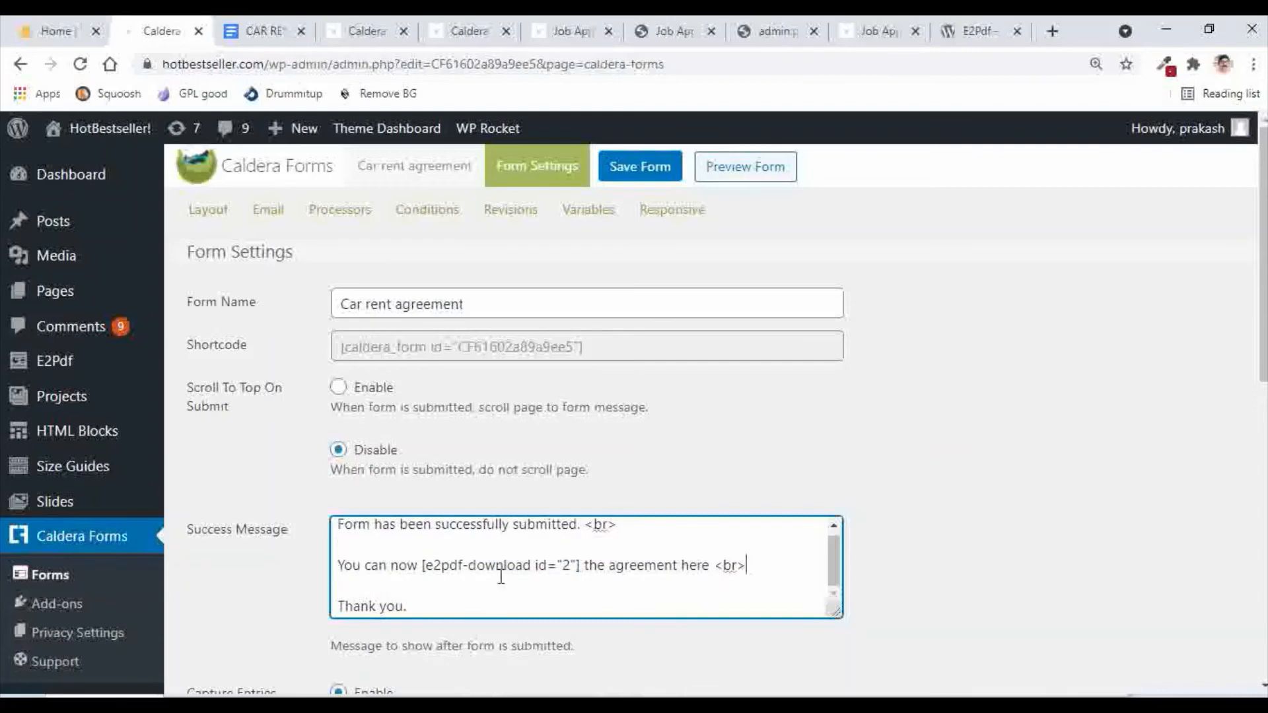
Step: Save the Car rent agreement form and copy its Caldera form shortcode
scroll(501, 576, "down", 1)
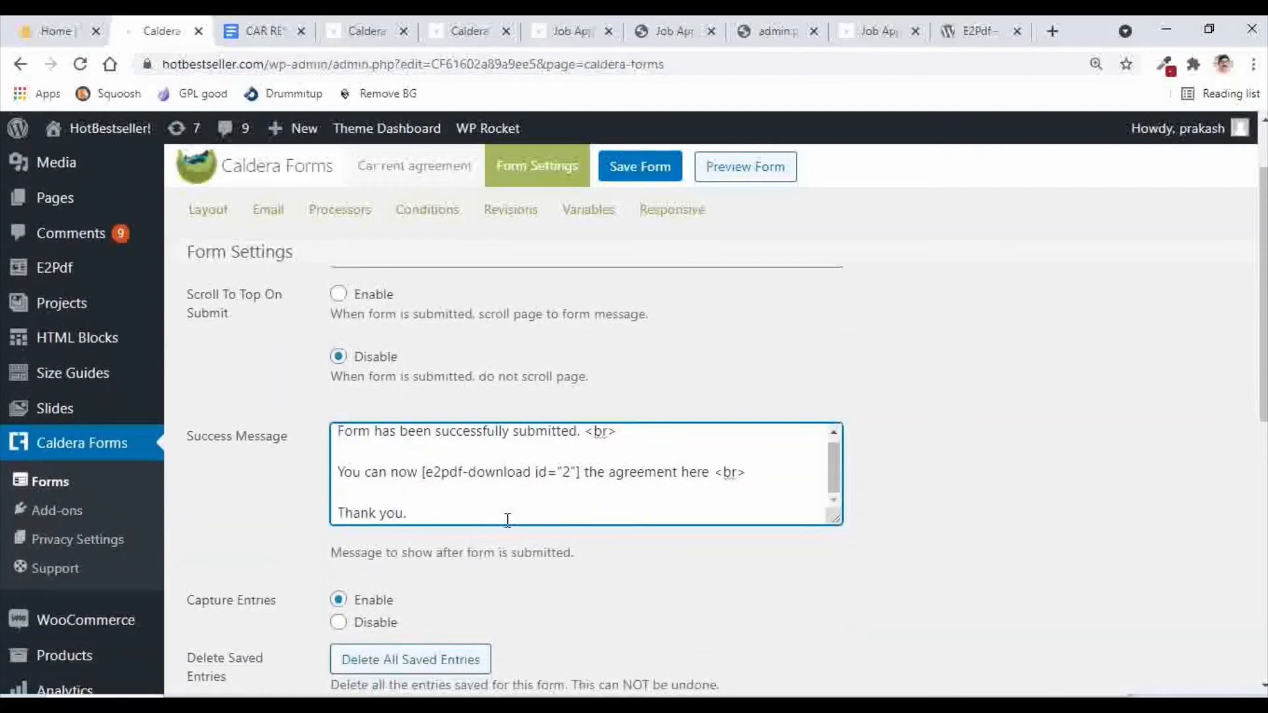
left_click(646, 173)
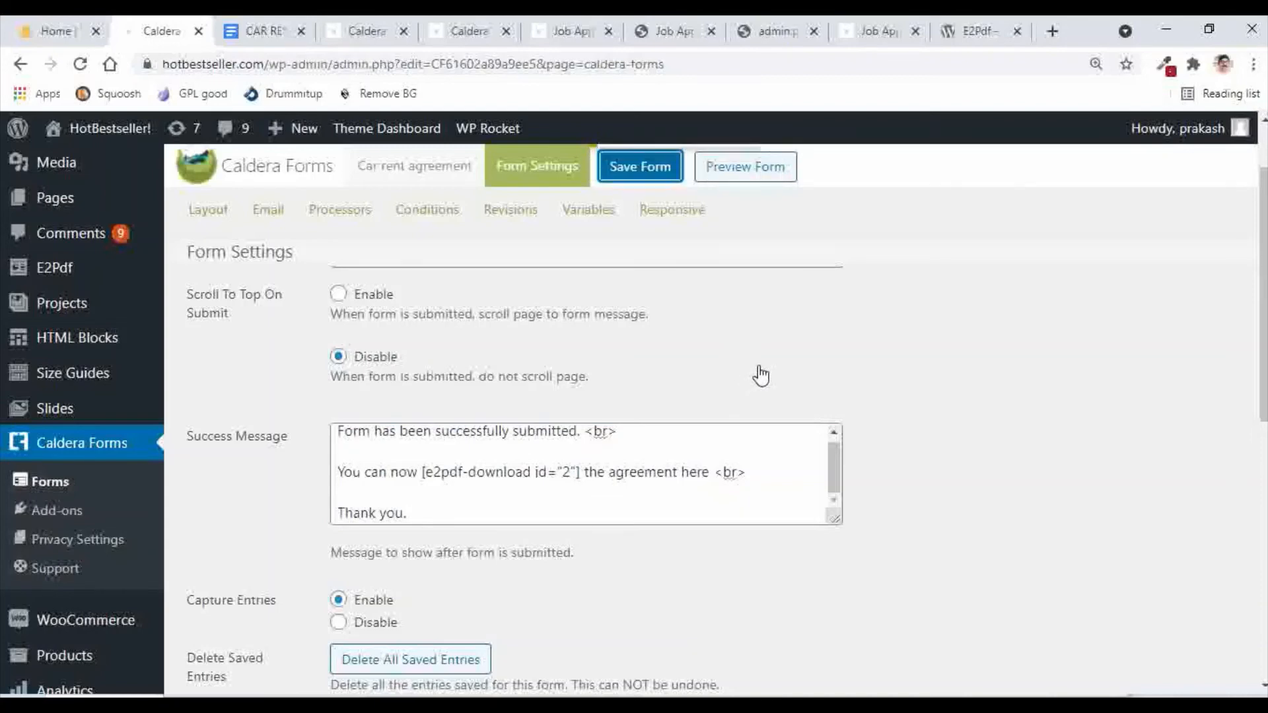
scroll(761, 375, "up", 1)
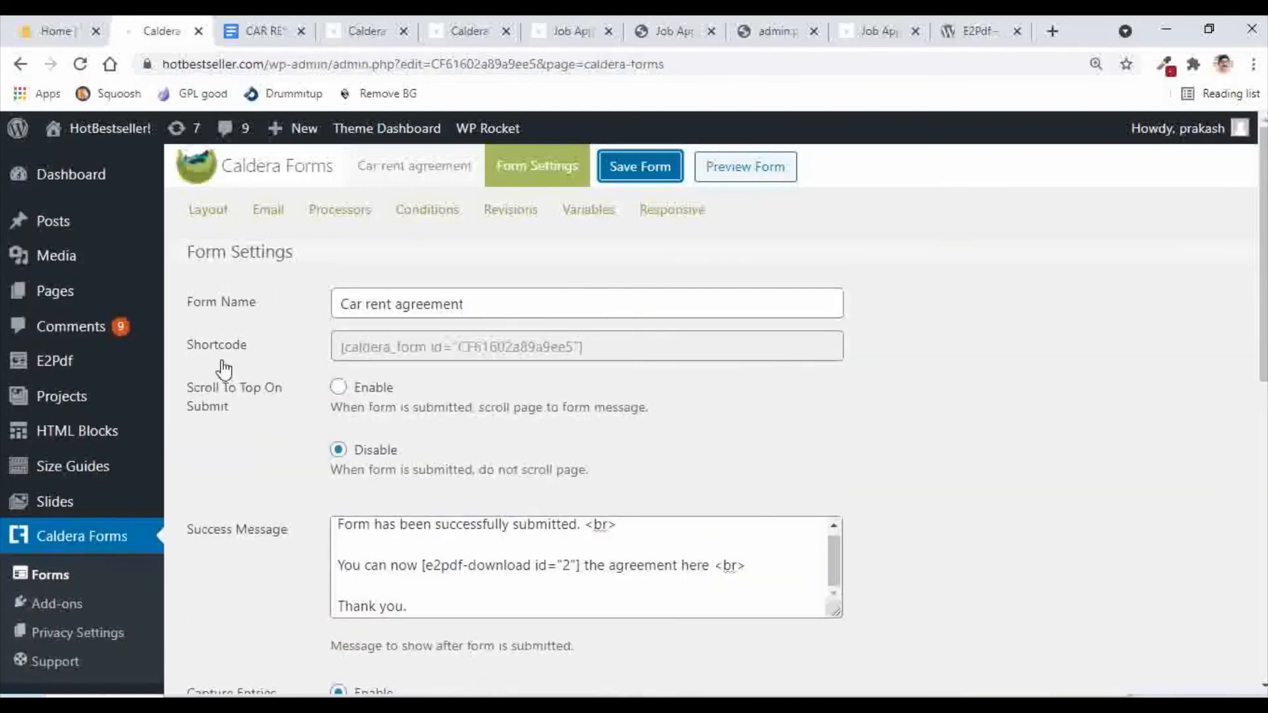
left_click(596, 346)
key("ctrl+c")
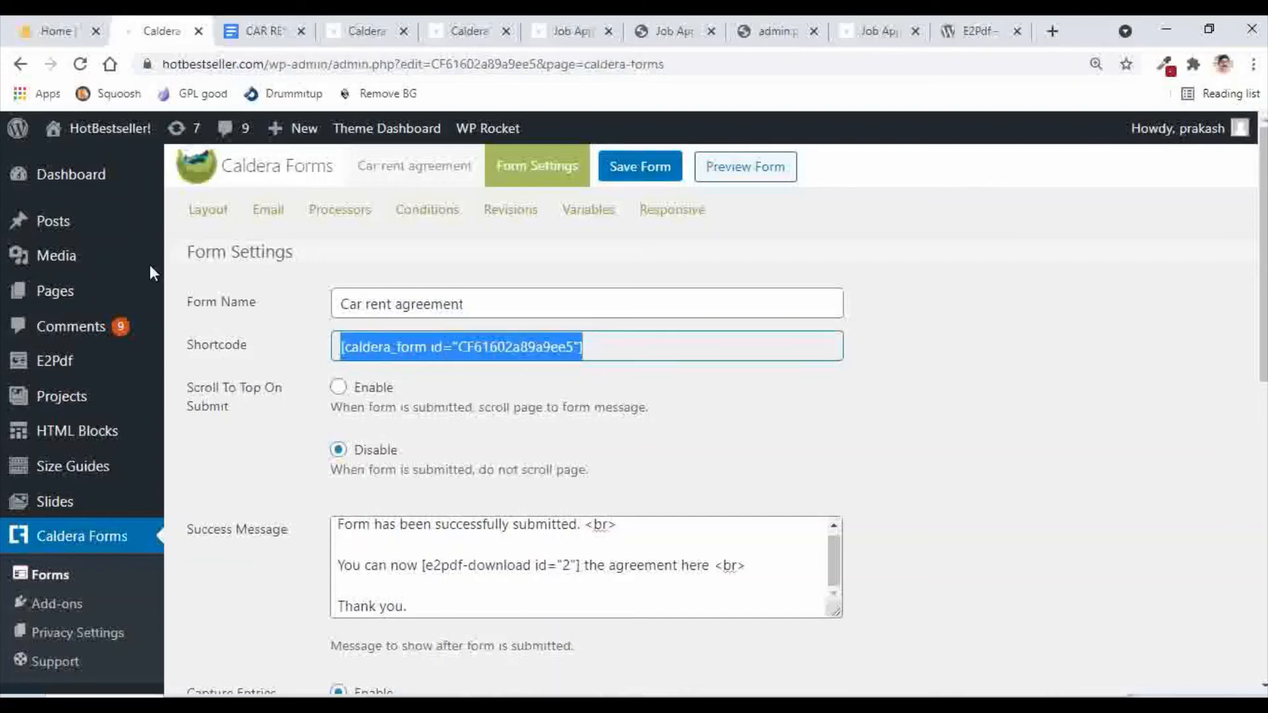
Step: Start a new WordPress page in a separate browser tab and title it "Car Rent Agreement"
mouse_move(99, 294)
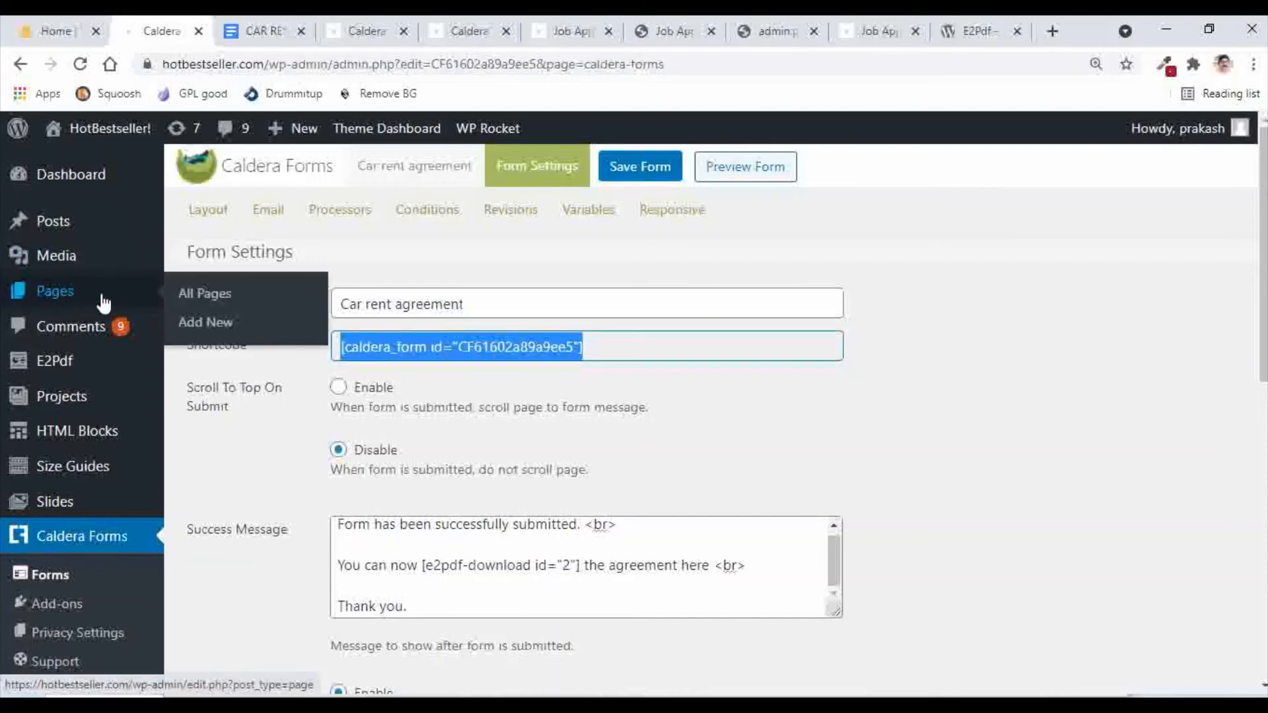
right_click(193, 328)
left_click(235, 337)
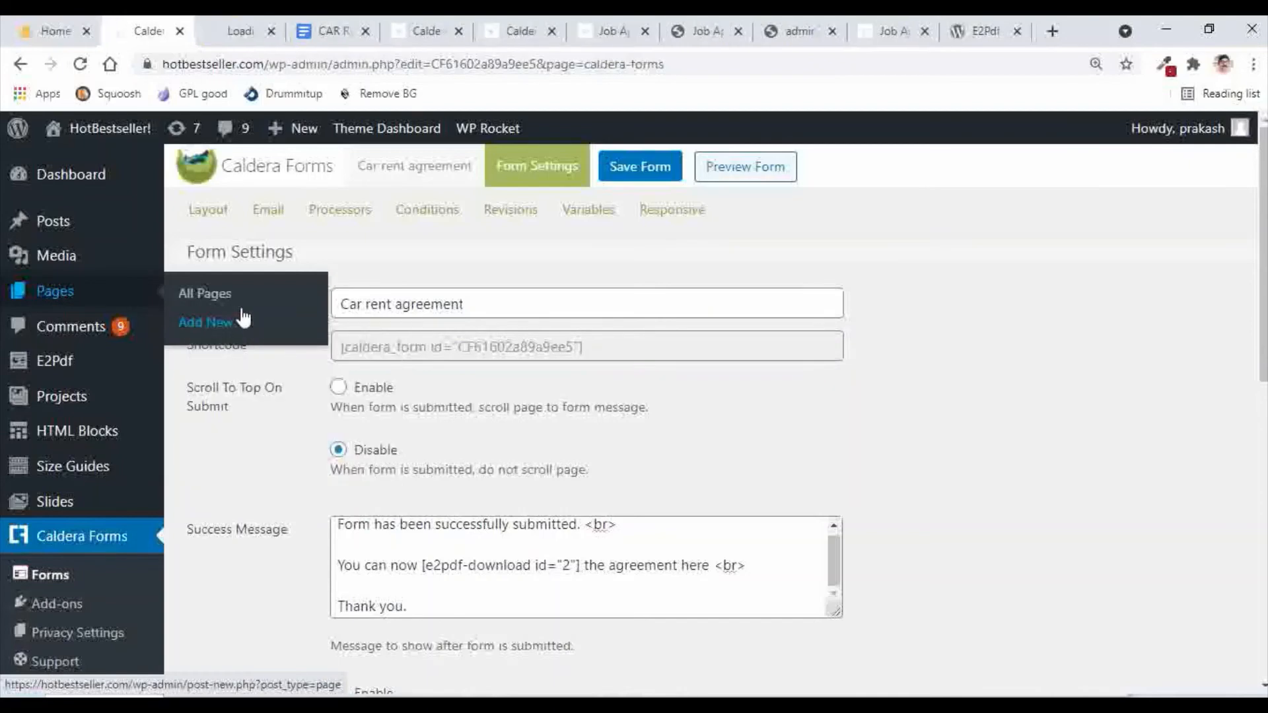
left_click(232, 31)
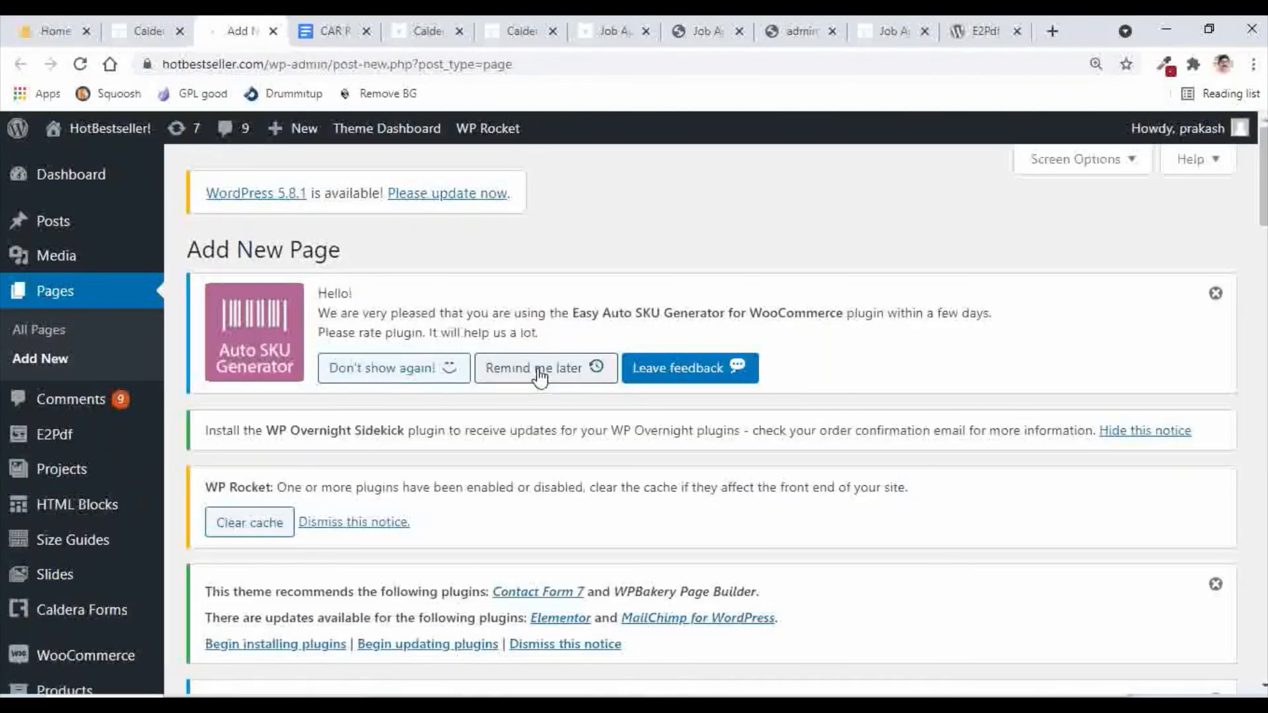
scroll(541, 374, "down", 5)
type("C")
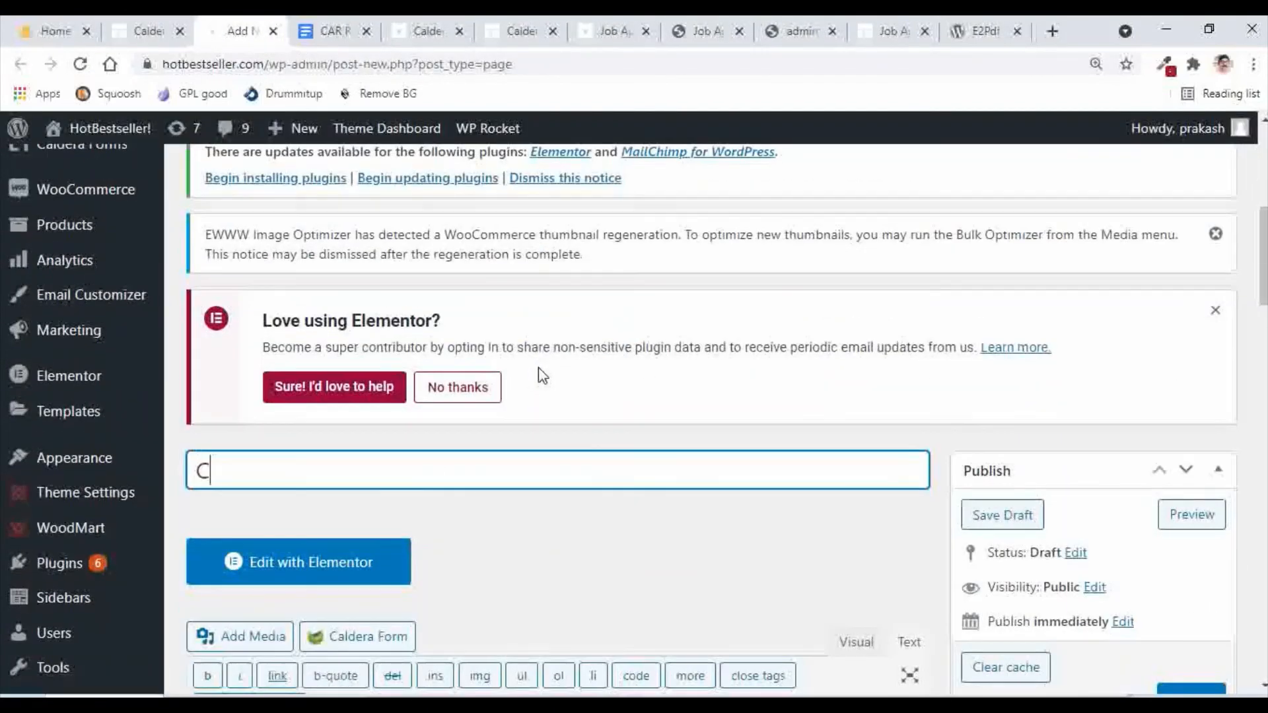
type("ar Rent ")
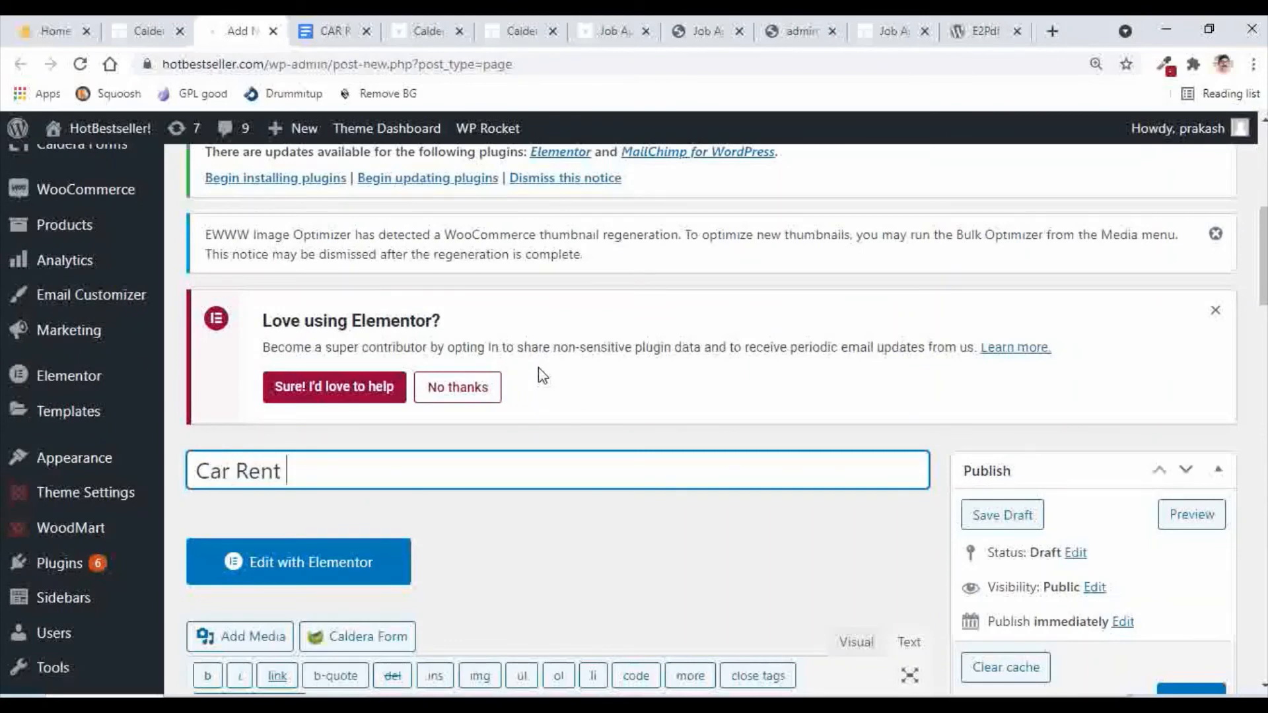
type("Agreemen")
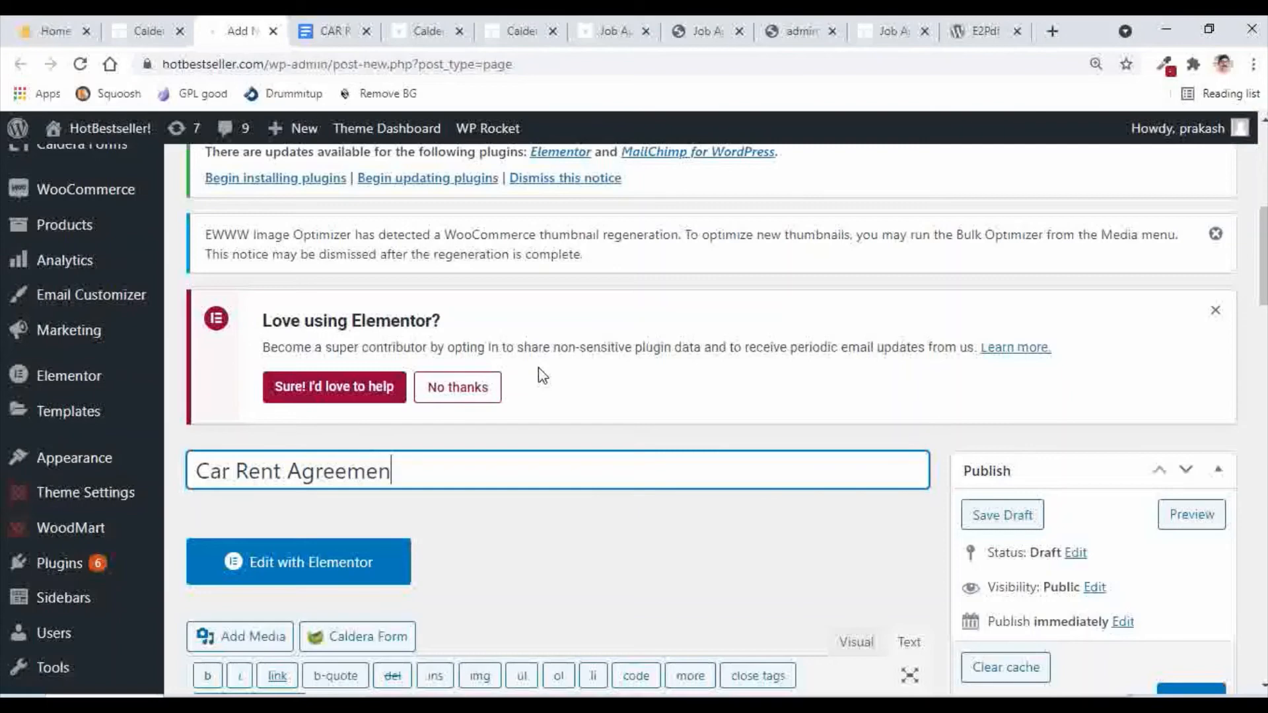
type("t")
Step: Publish the Car Rent Agreement page
scroll(606, 367, "down", 1)
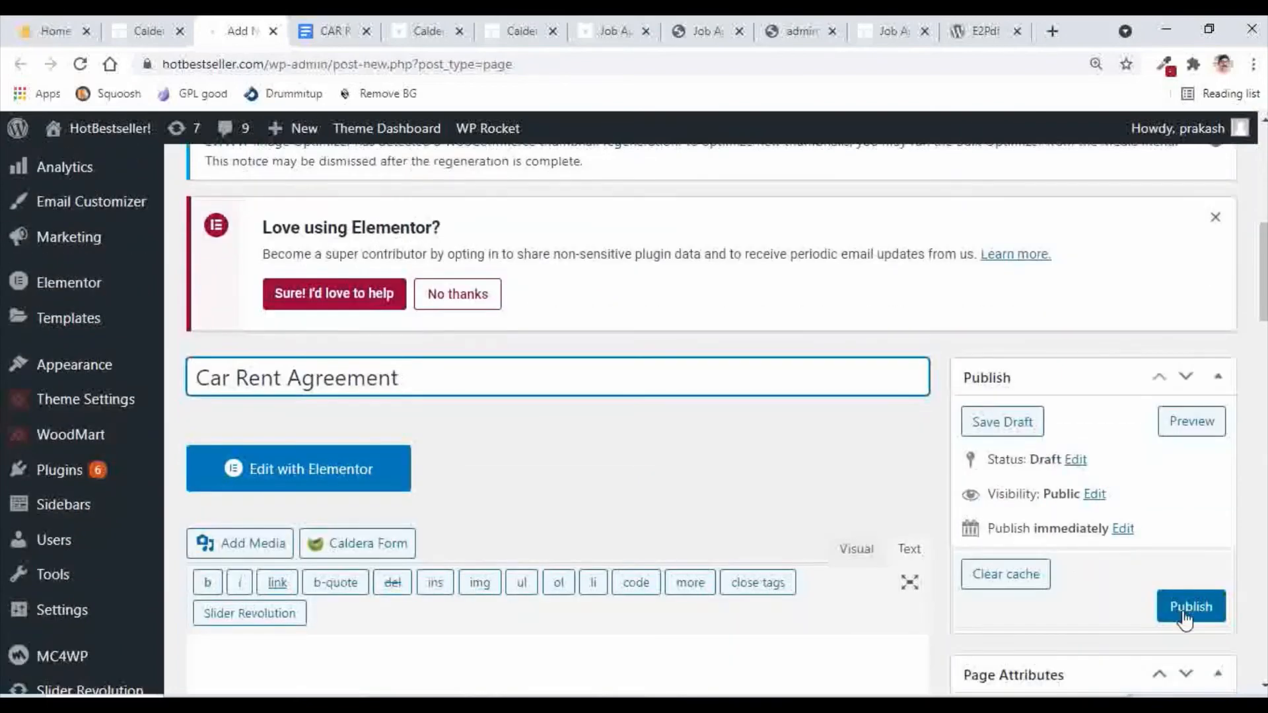
left_click(1183, 614)
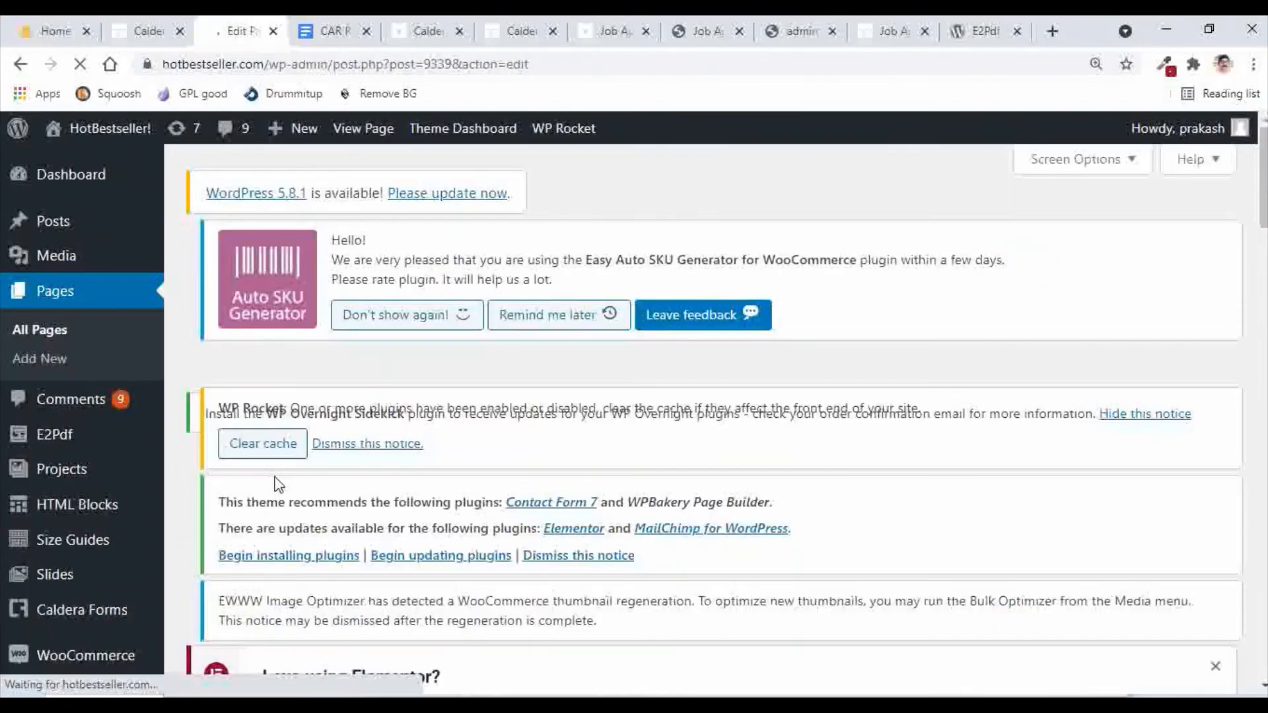
scroll(594, 475, "down", 8)
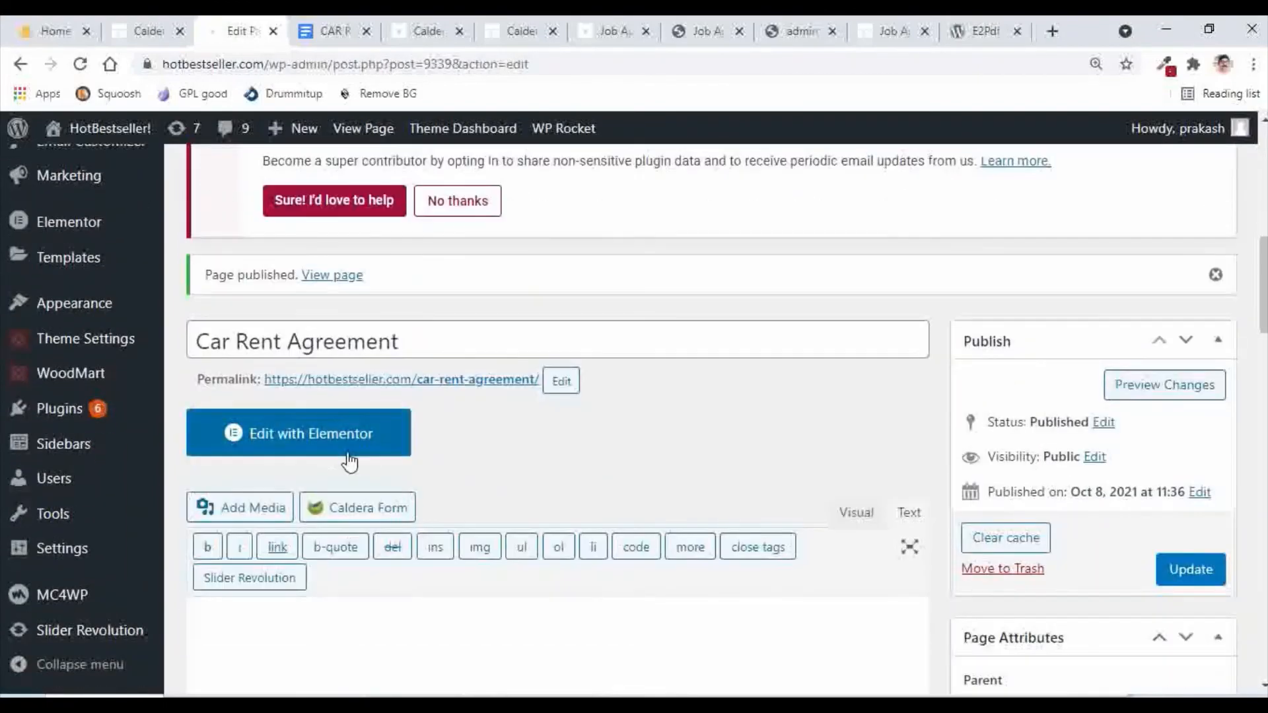
Step: Open the Car Rent Agreement page in the Elementor editor and add a Shortcode widget to its empty section
left_click(330, 452)
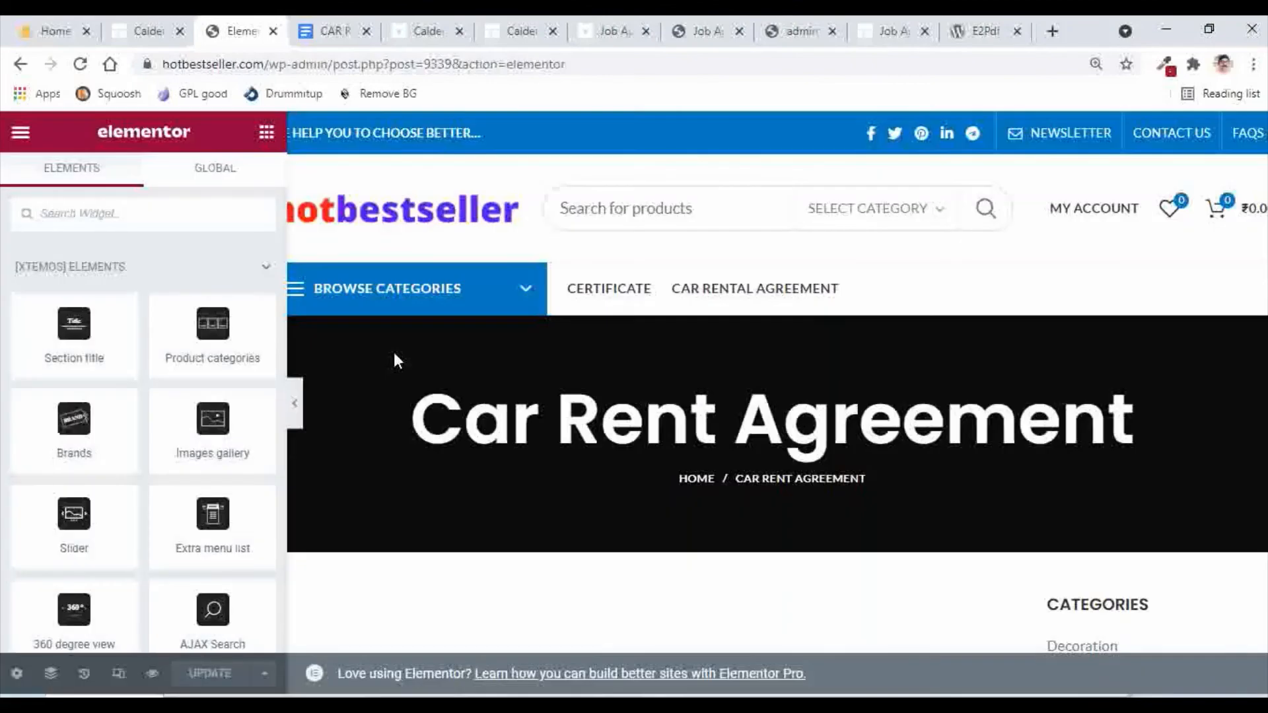
scroll(613, 369, "down", 5)
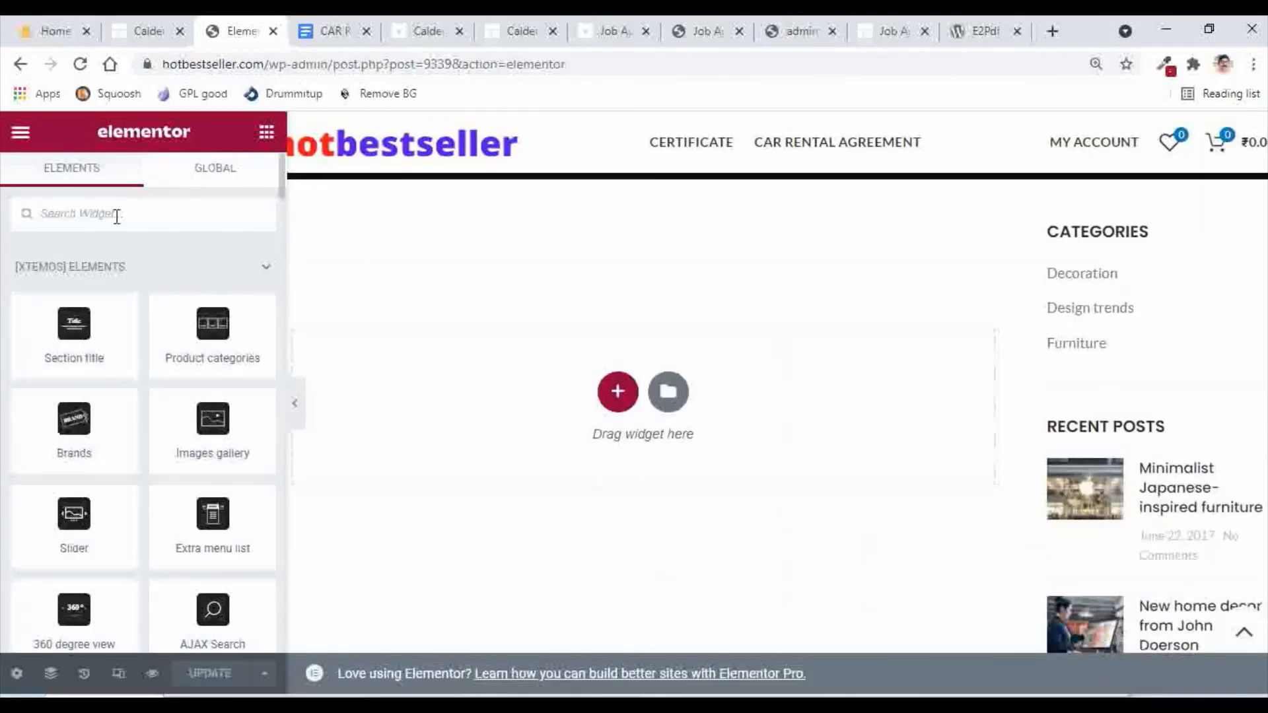
type("short")
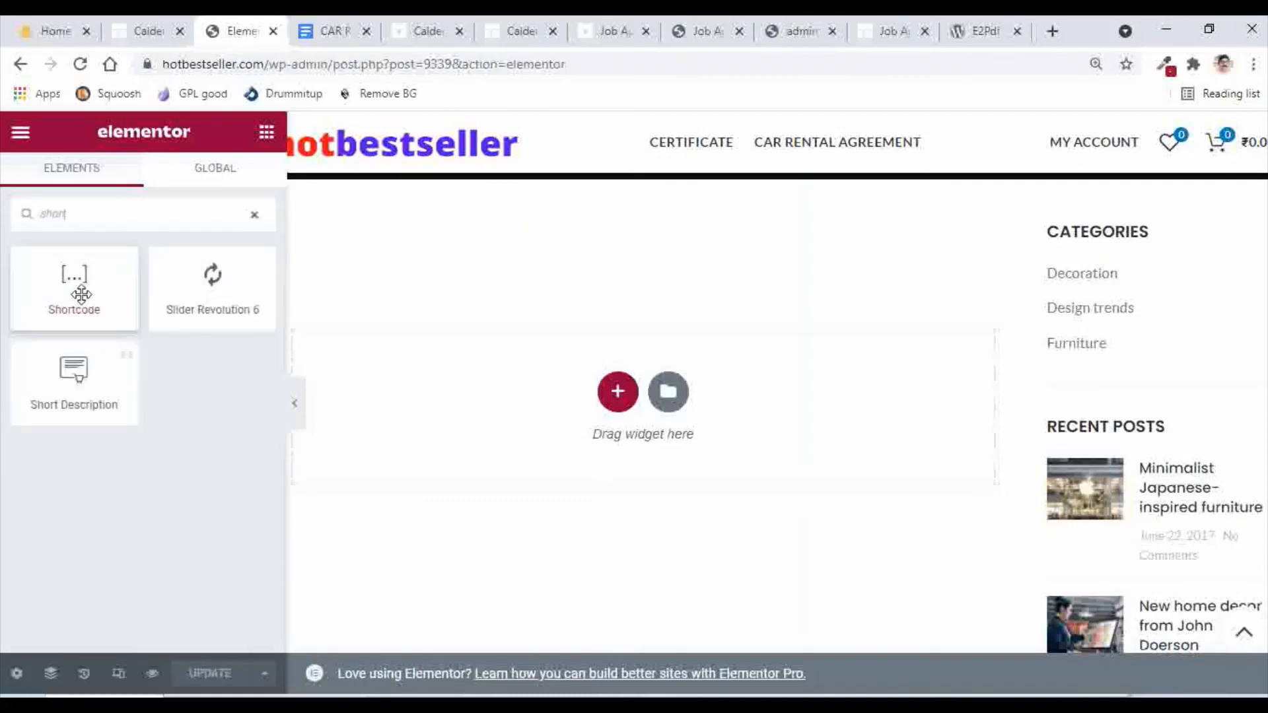
left_click_drag(77, 284, 626, 401)
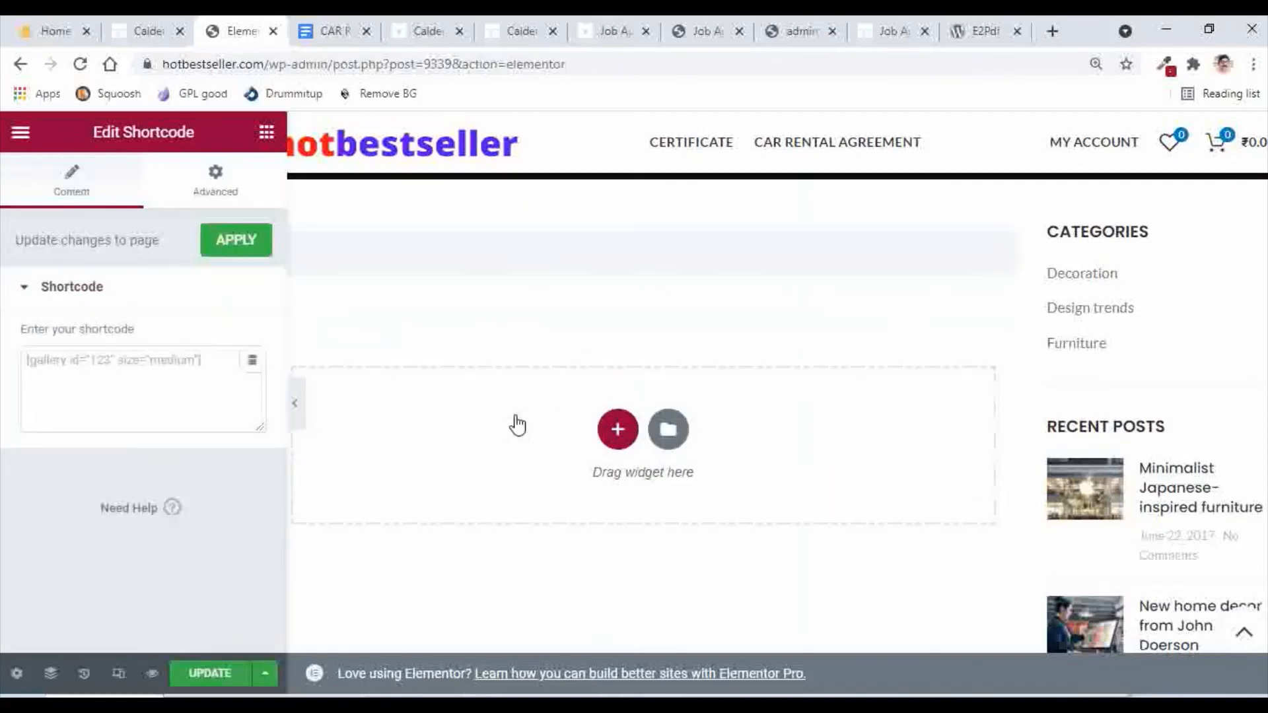
Step: Paste the shortcode [caldera_form id="CF61602a89a9ee5"] into the widget and look over the rendered form
left_click(212, 363)
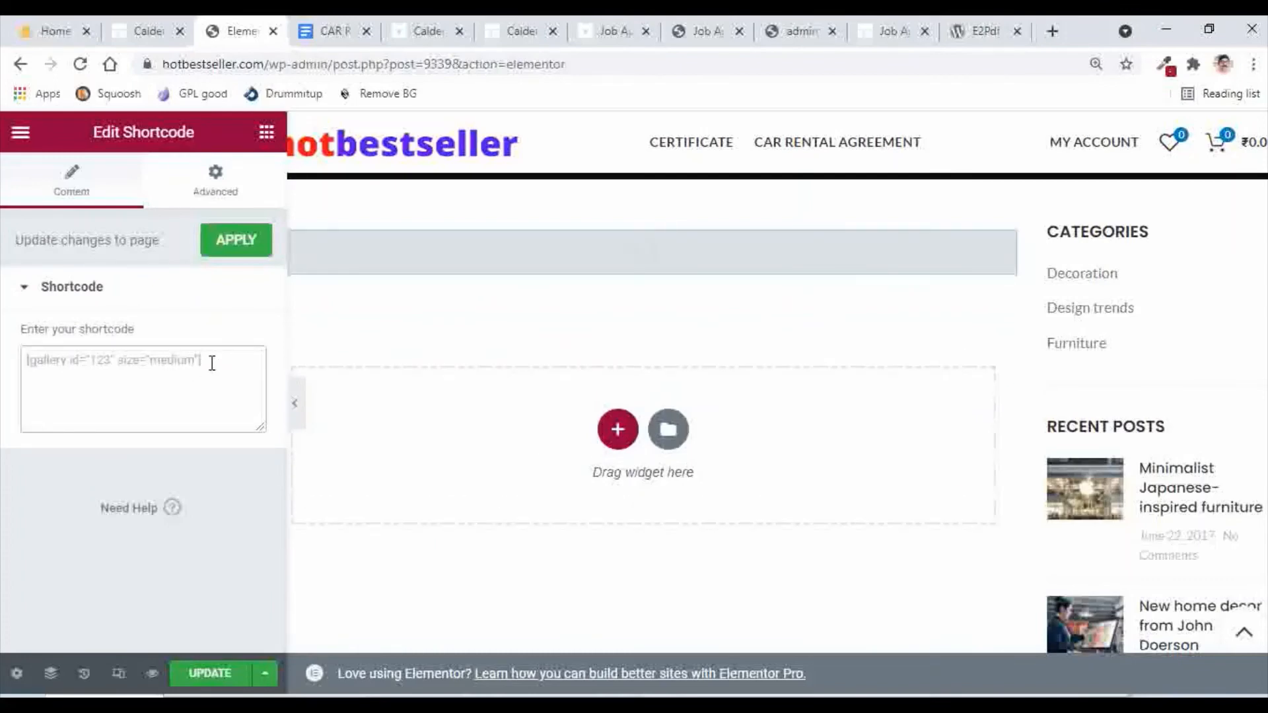
key("ctrl+v")
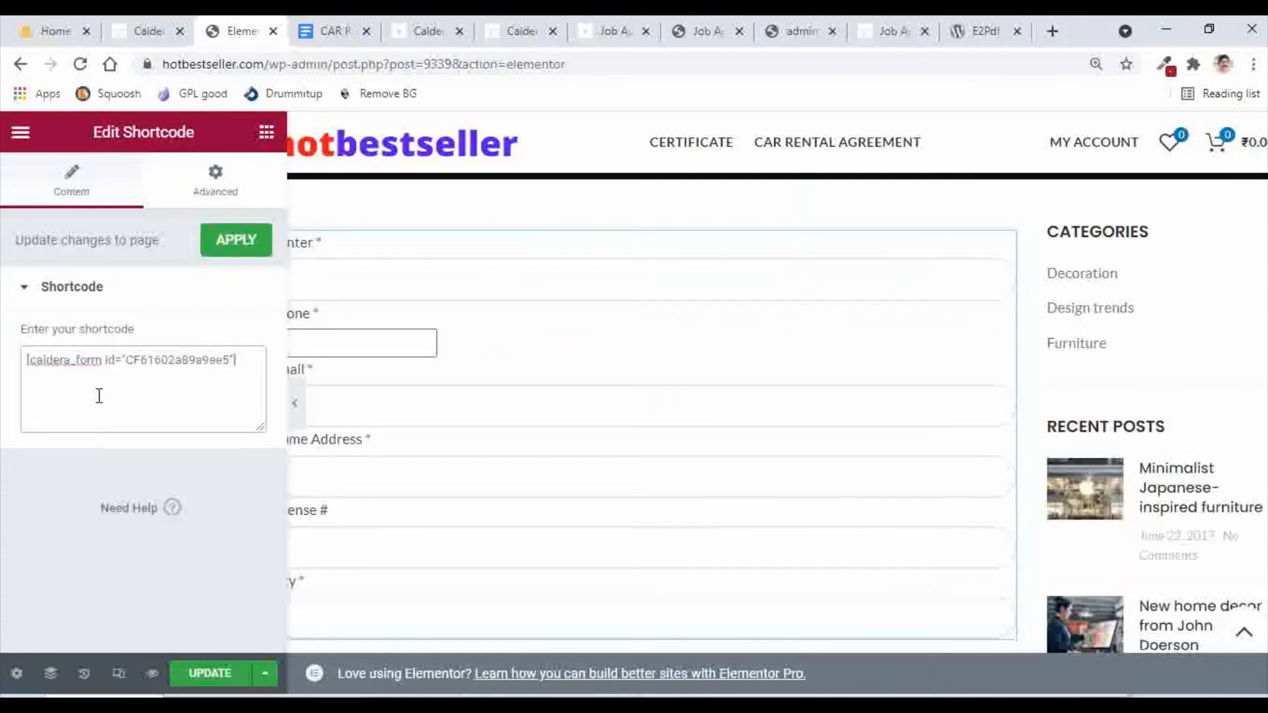
scroll(616, 416, "down", 3)
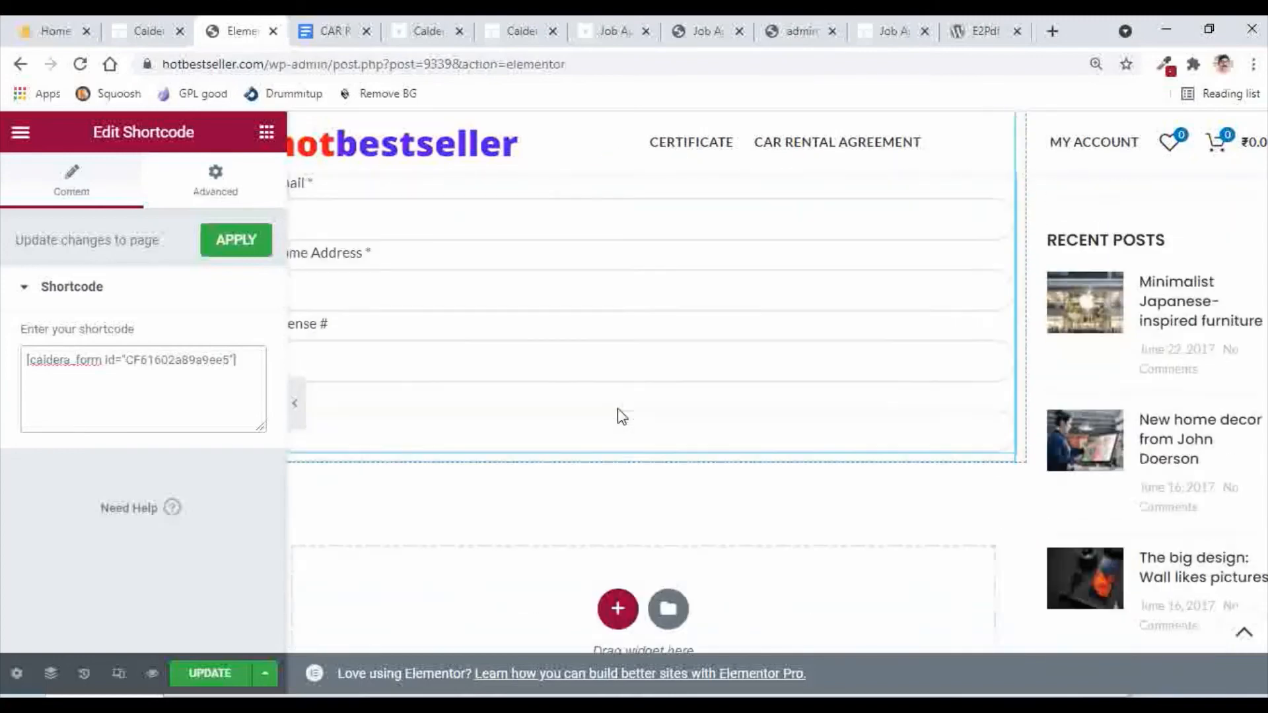
scroll(594, 416, "up", 2)
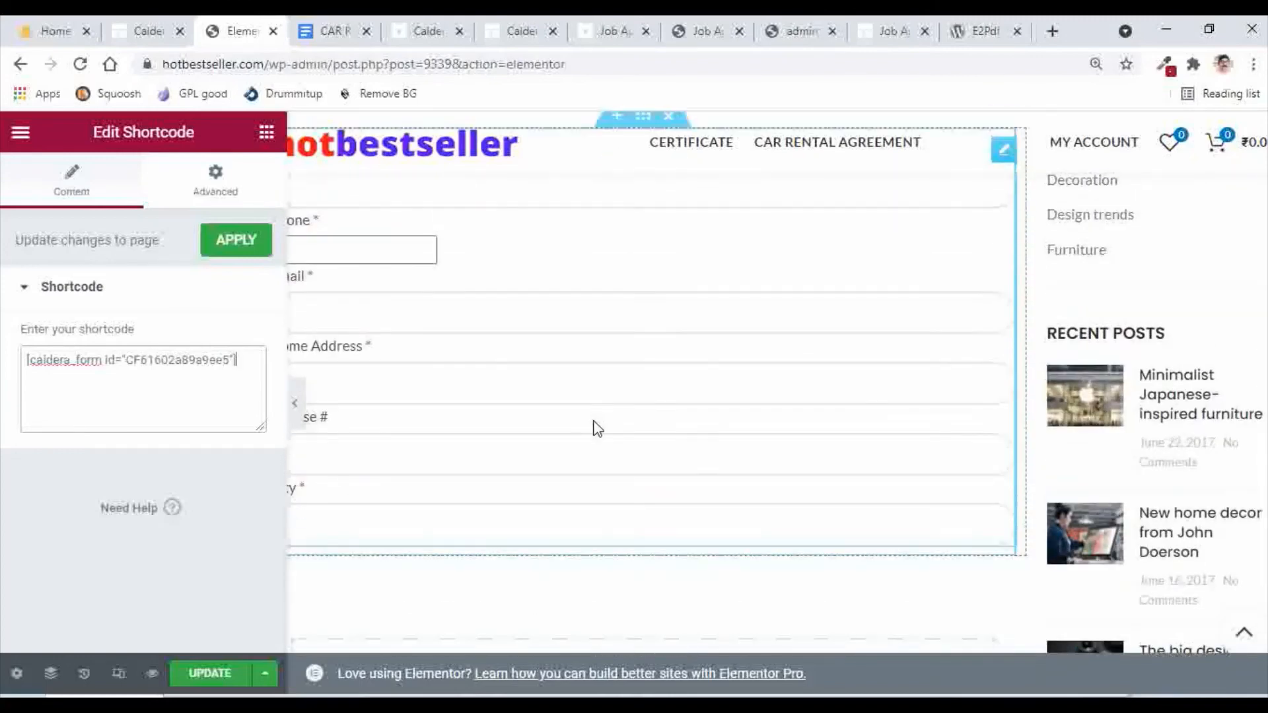
scroll(594, 430, "down", 3)
scroll(595, 430, "up", 1)
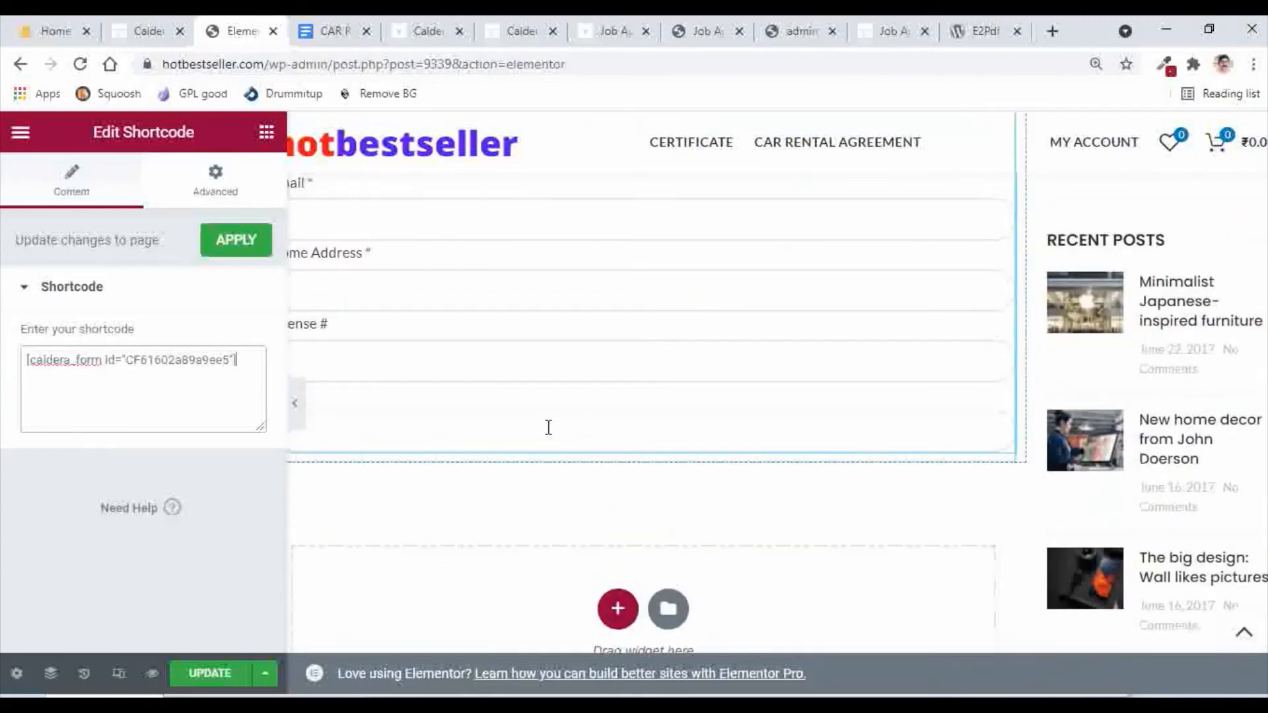
Step: Return to the Car rent agreement form's layout in Caldera Forms and add a new row below the City field
left_click(139, 35)
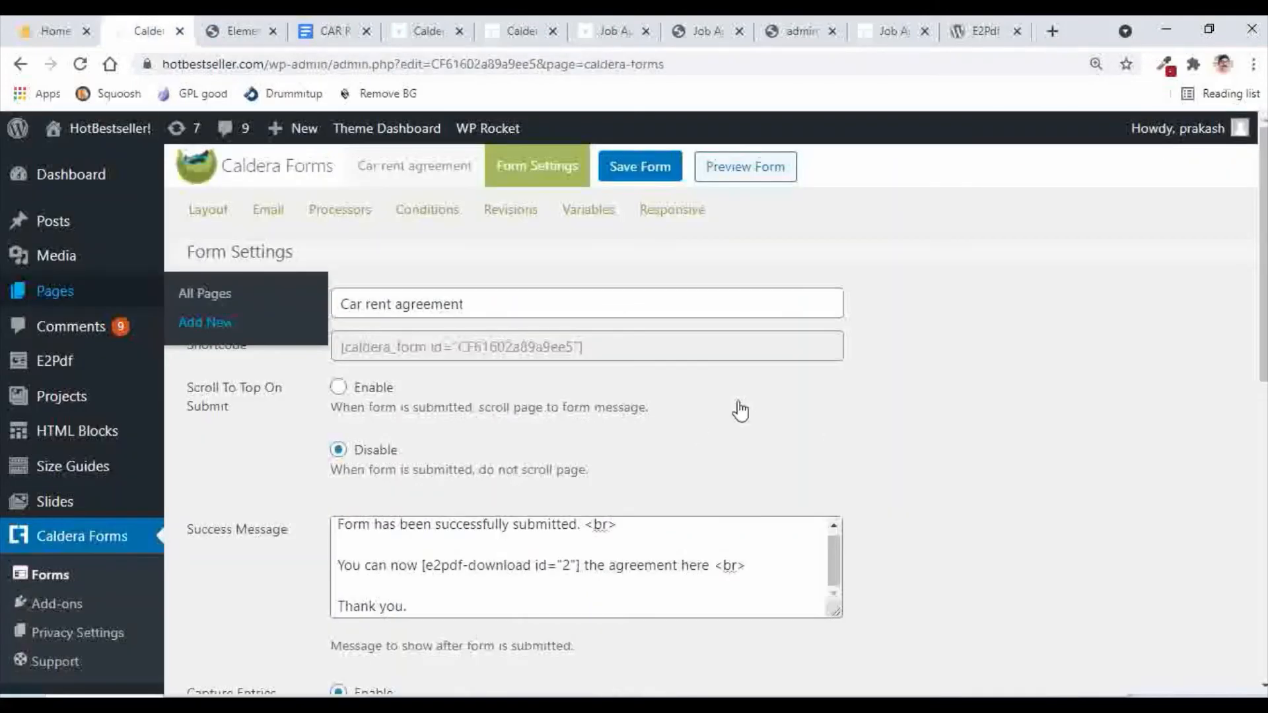
left_click(207, 209)
scroll(914, 403, "down", 2)
scroll(915, 403, "down", 3)
scroll(416, 523, "down", 8)
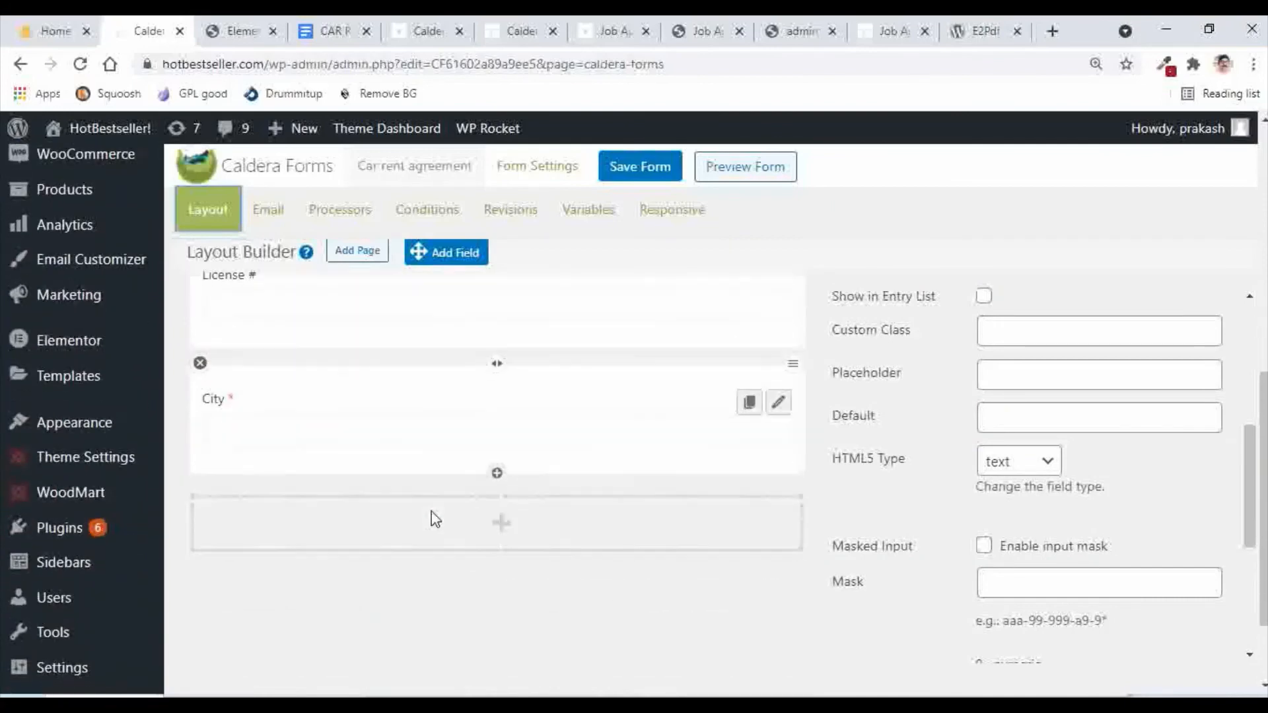
left_click(500, 523)
mouse_move(495, 538)
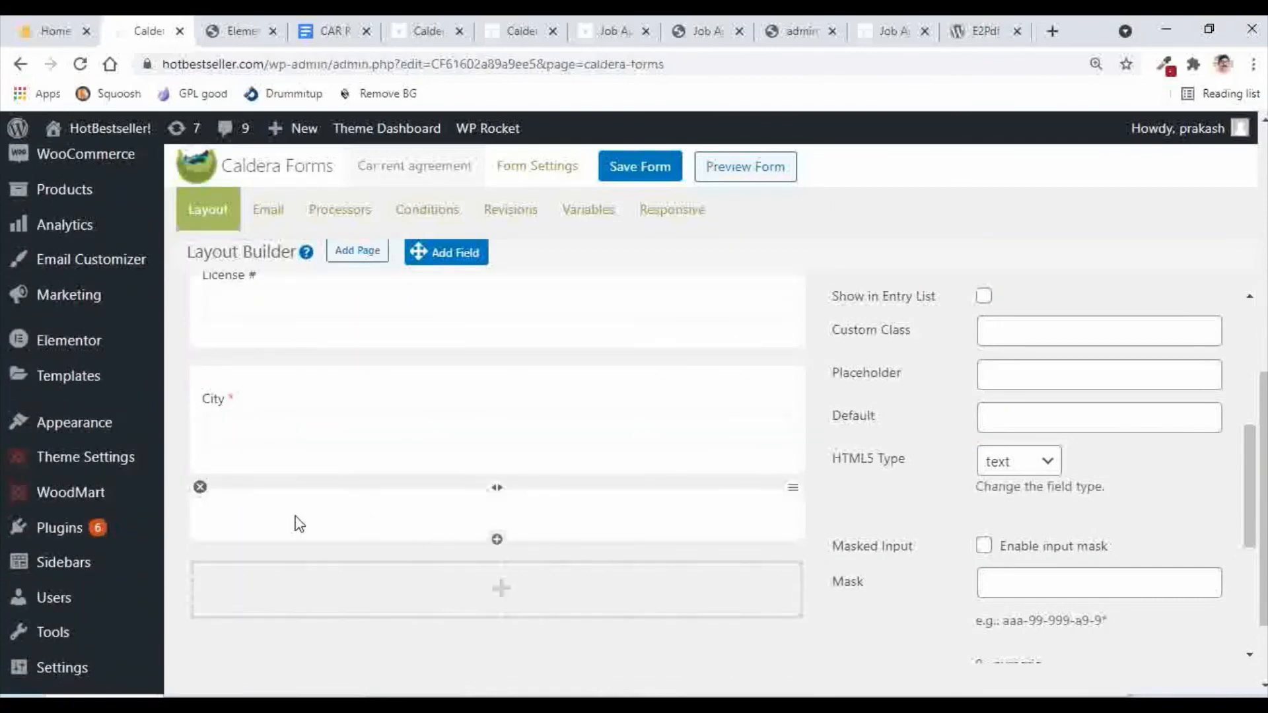
Step: Insert a Button field into the new row below City
left_click(496, 539)
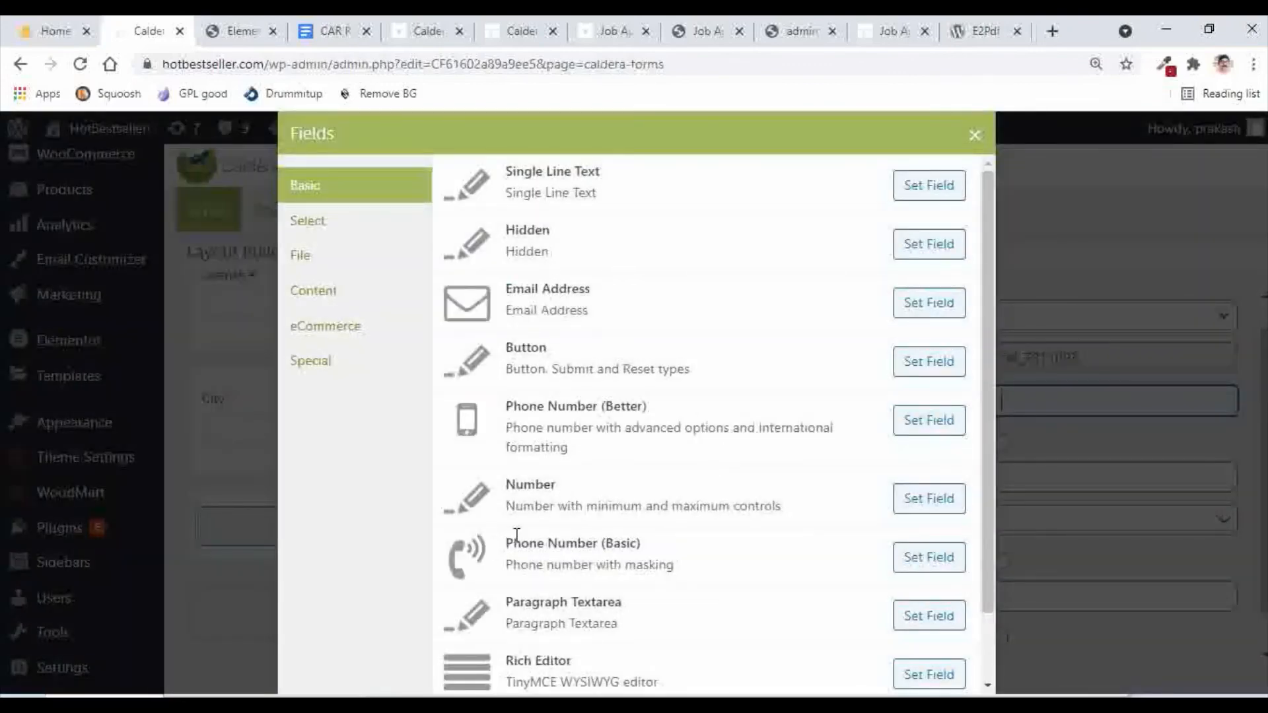
scroll(602, 543, "down", 1)
scroll(602, 533, "up", 1)
left_click_drag(507, 344, 583, 351)
left_click(928, 362)
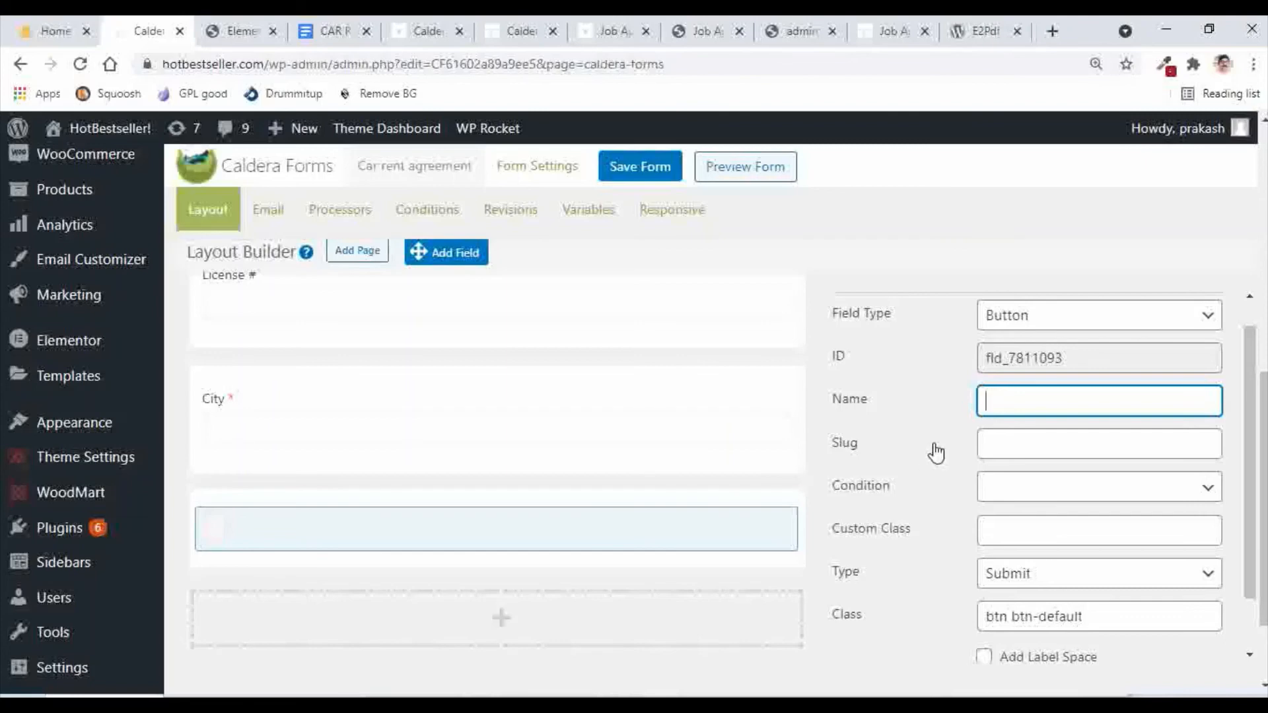
Step: Name the button "Submit Agreement" with the type Submit, and save the form
type("Submit Agreement")
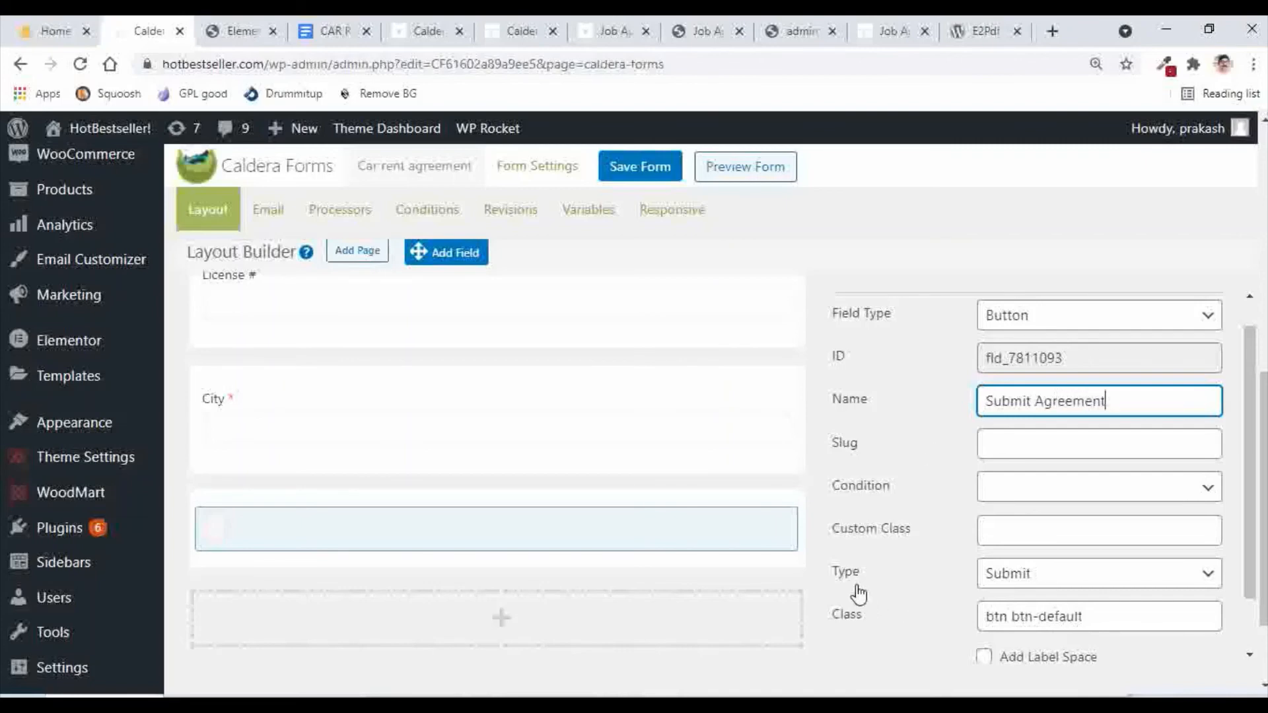
left_click(1019, 580)
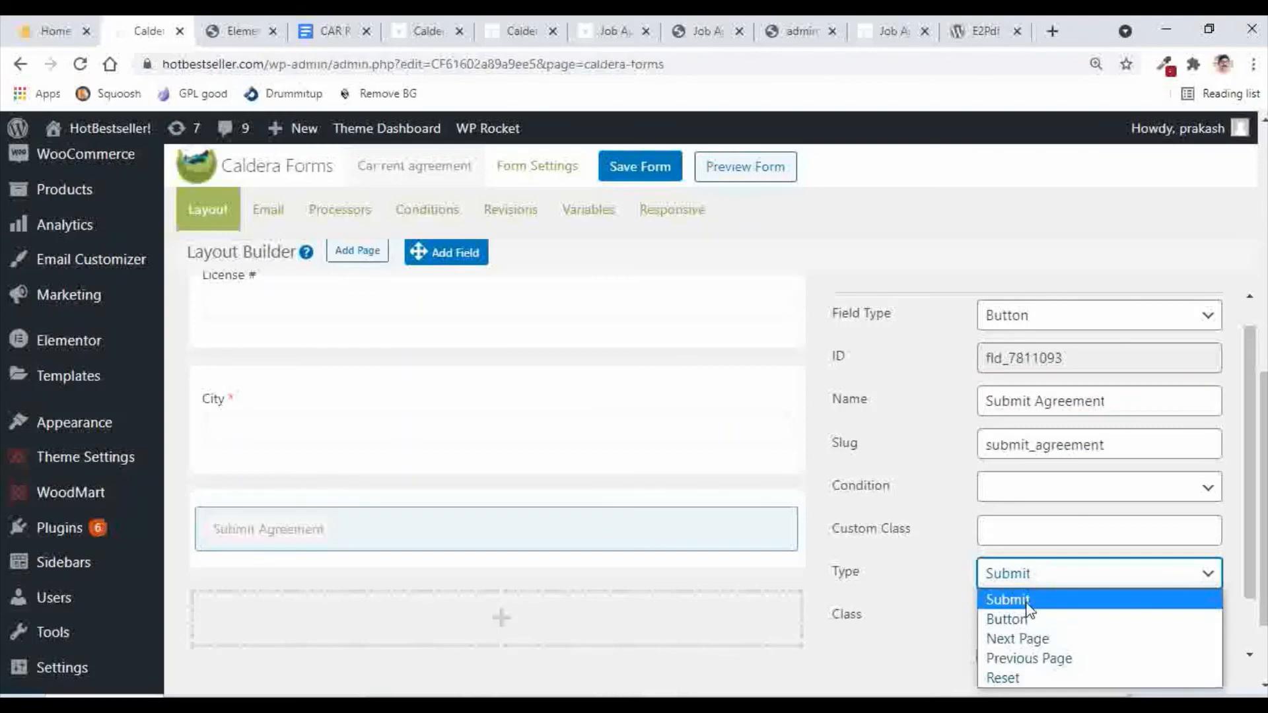
left_click(942, 611)
scroll(905, 547, "down", 1)
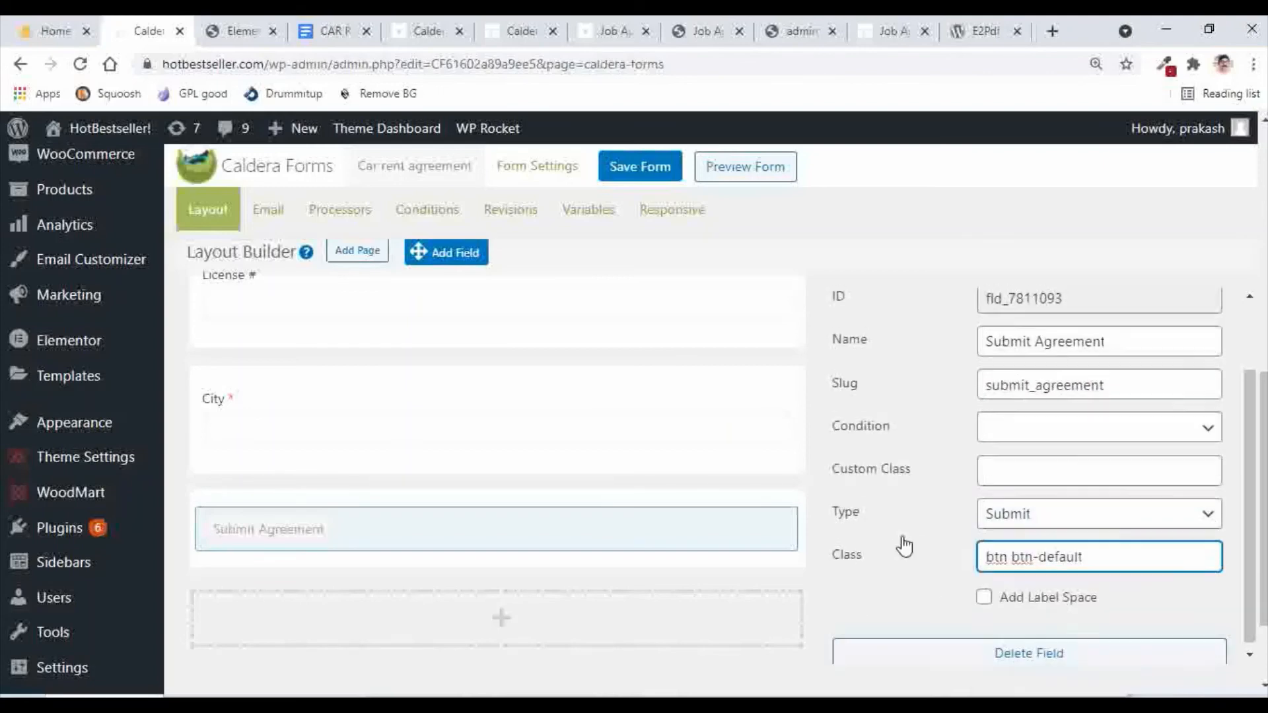
scroll(905, 547, "up", 1)
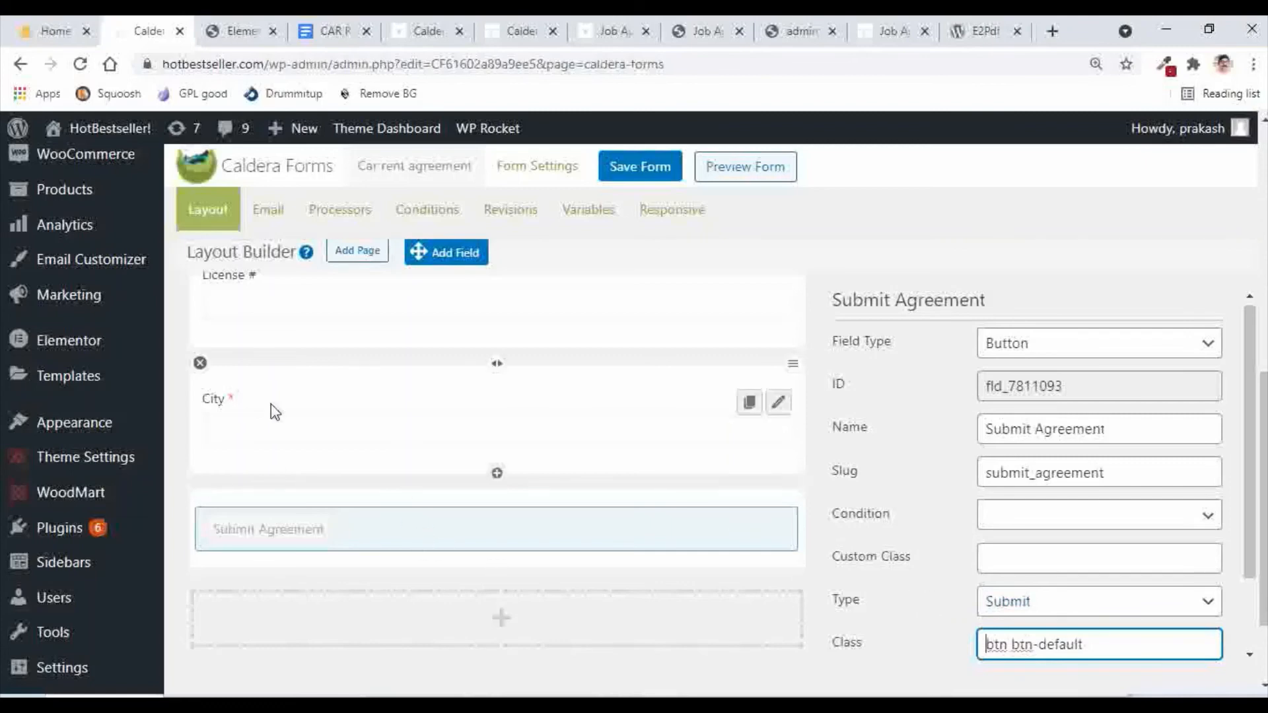
left_click(631, 170)
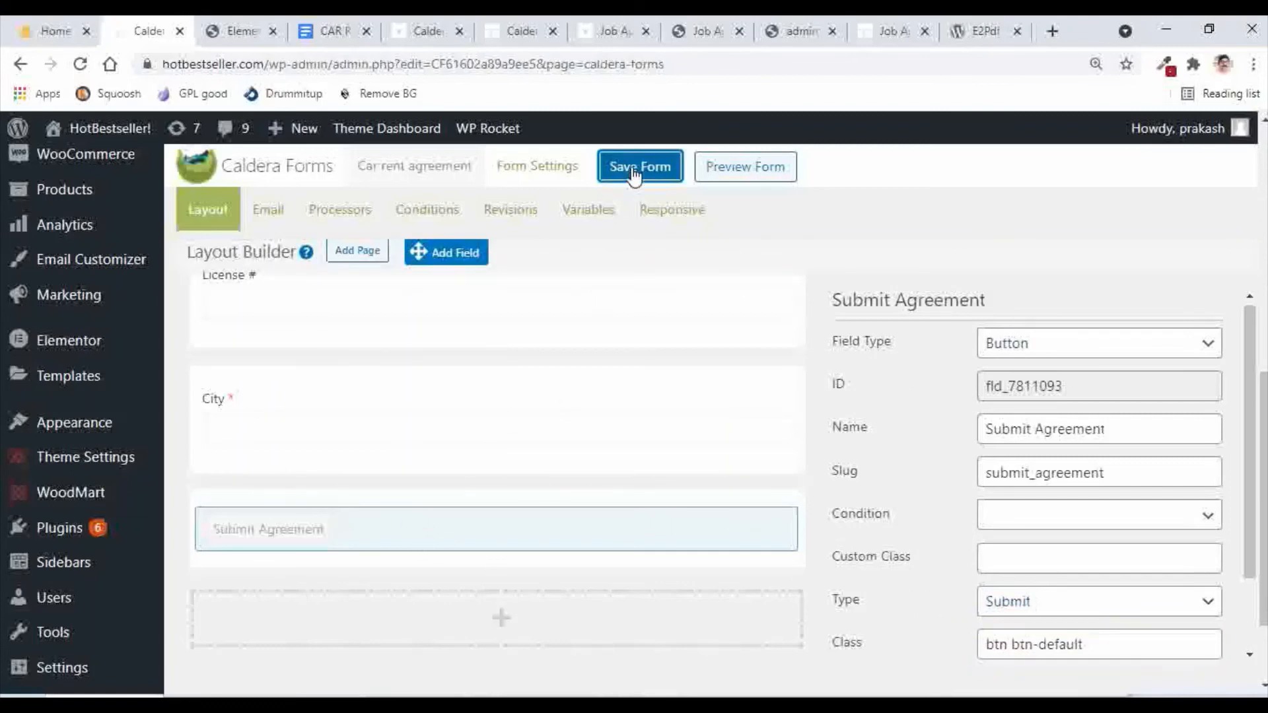
Step: Update the Car Rent Agreement page in Elementor and review the embedded form with its submit button
left_click(241, 31)
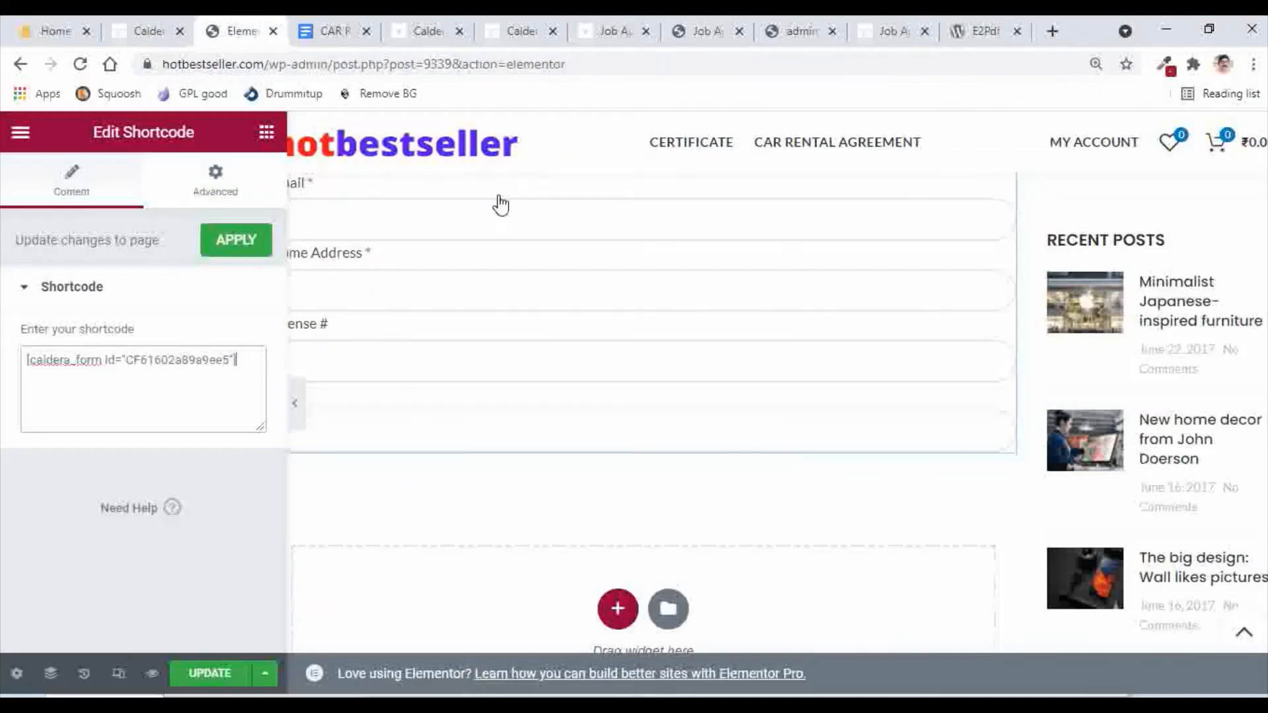
left_click(208, 675)
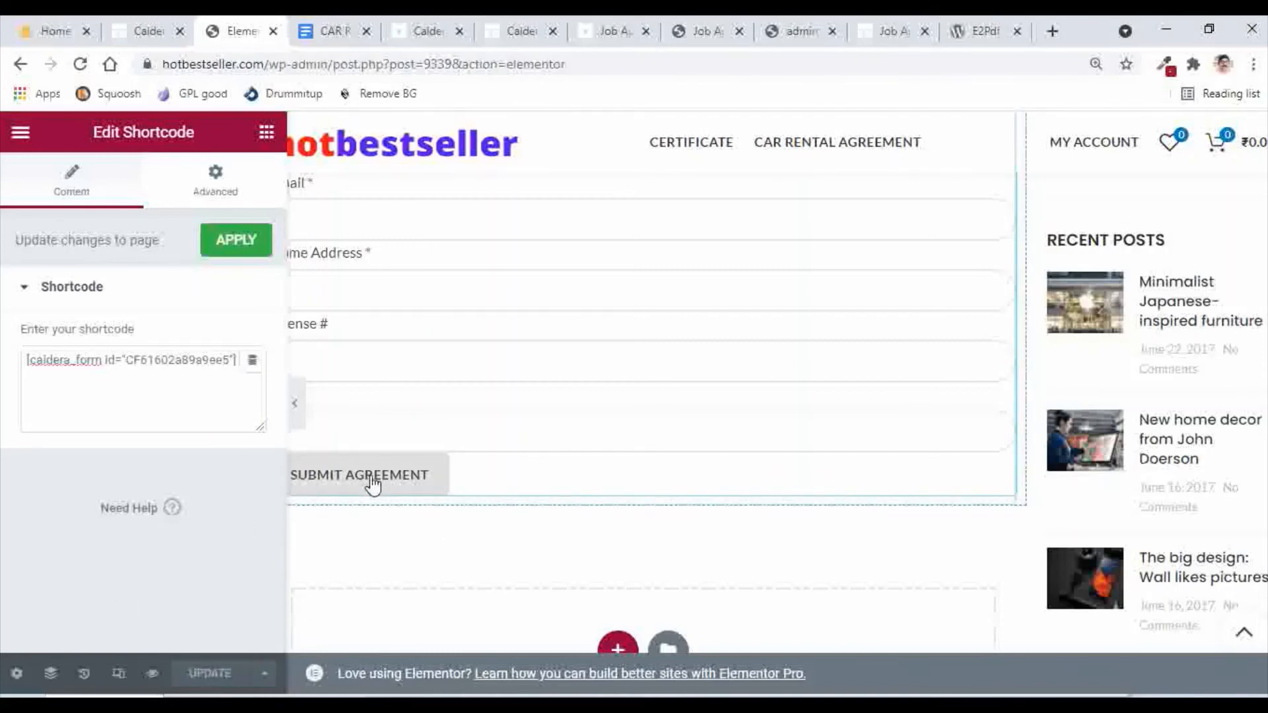
scroll(462, 501, "up", 5)
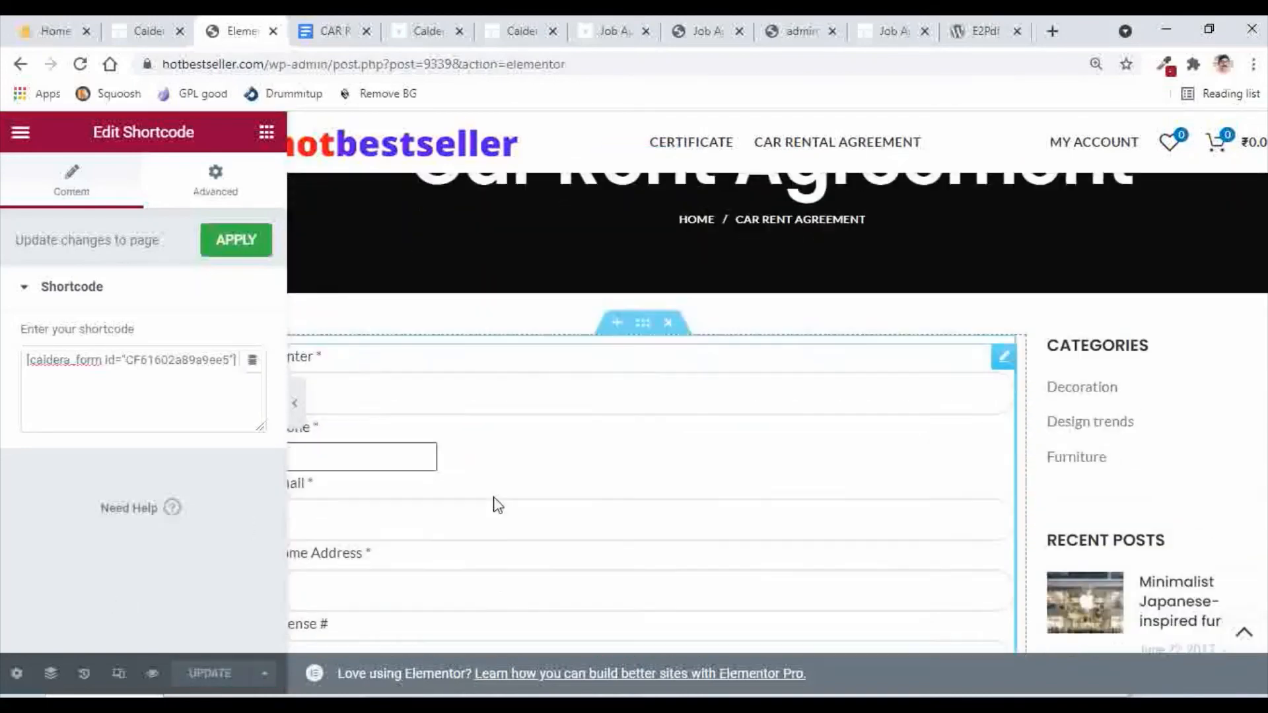
scroll(498, 505, "down", 6)
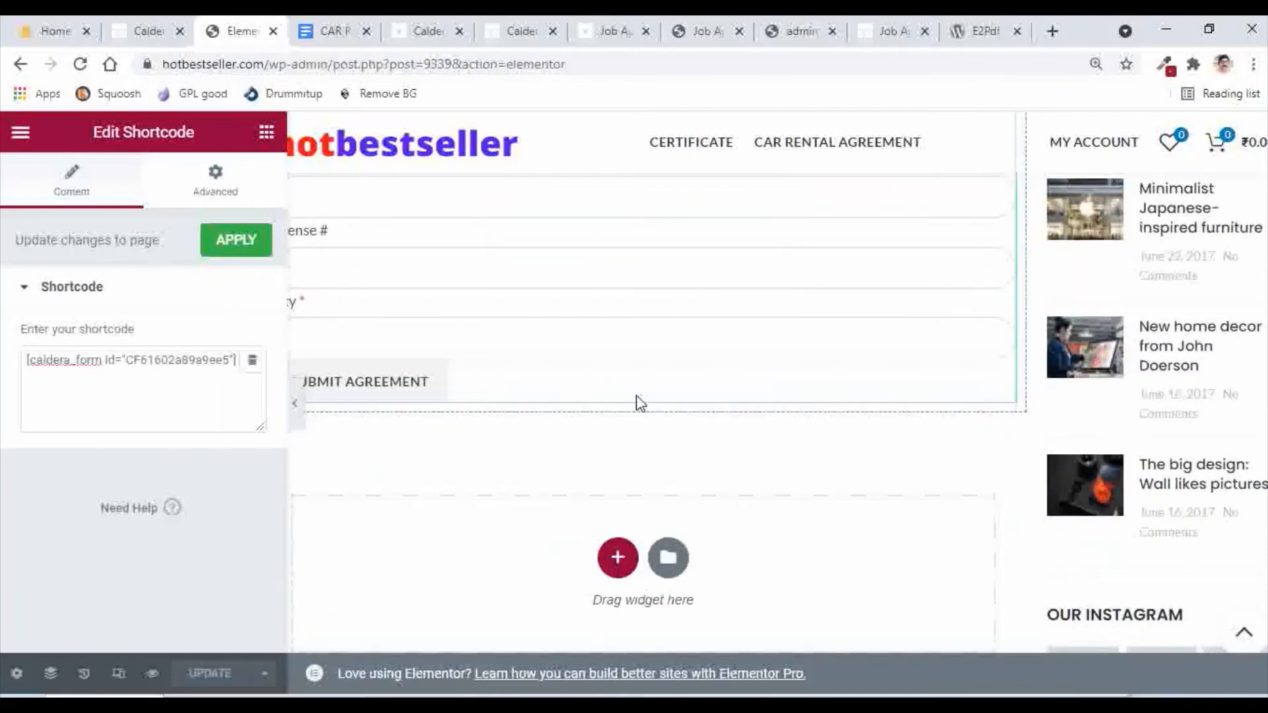
scroll(639, 403, "up", 5)
scroll(639, 400, "down", 3)
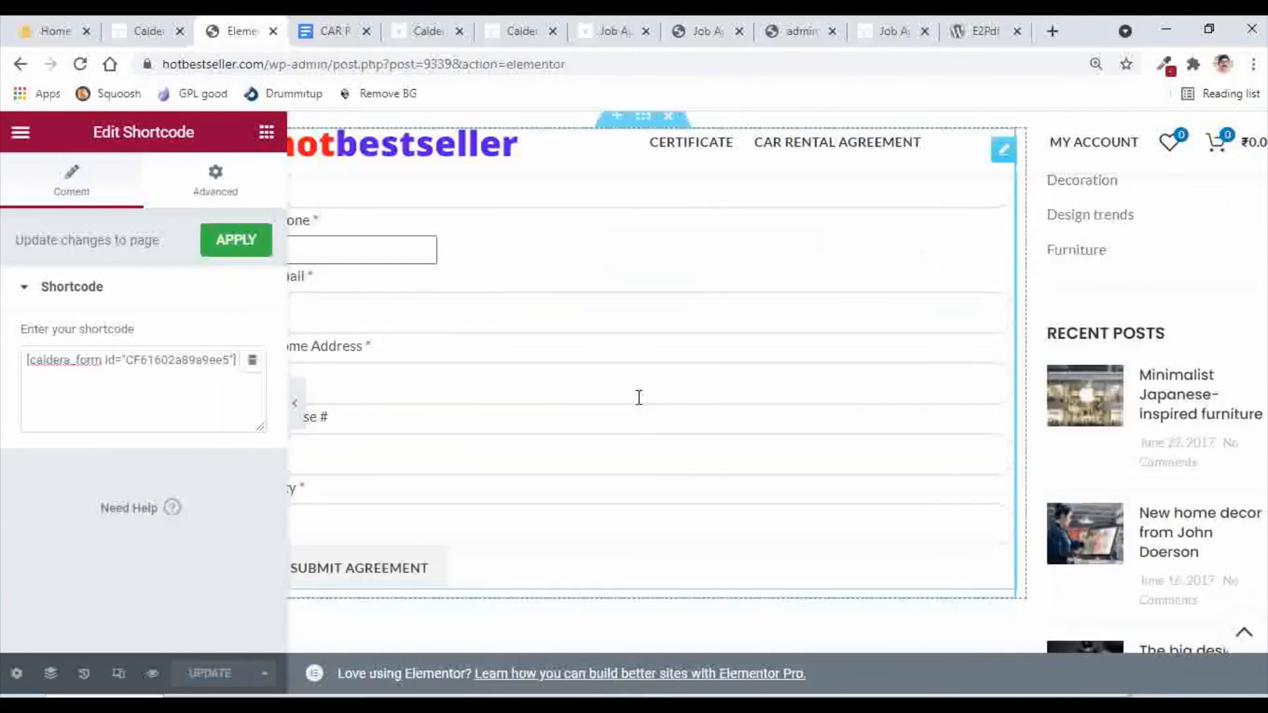
Step: Open the list of all WordPress pages in a separate browser tab
left_click(141, 37)
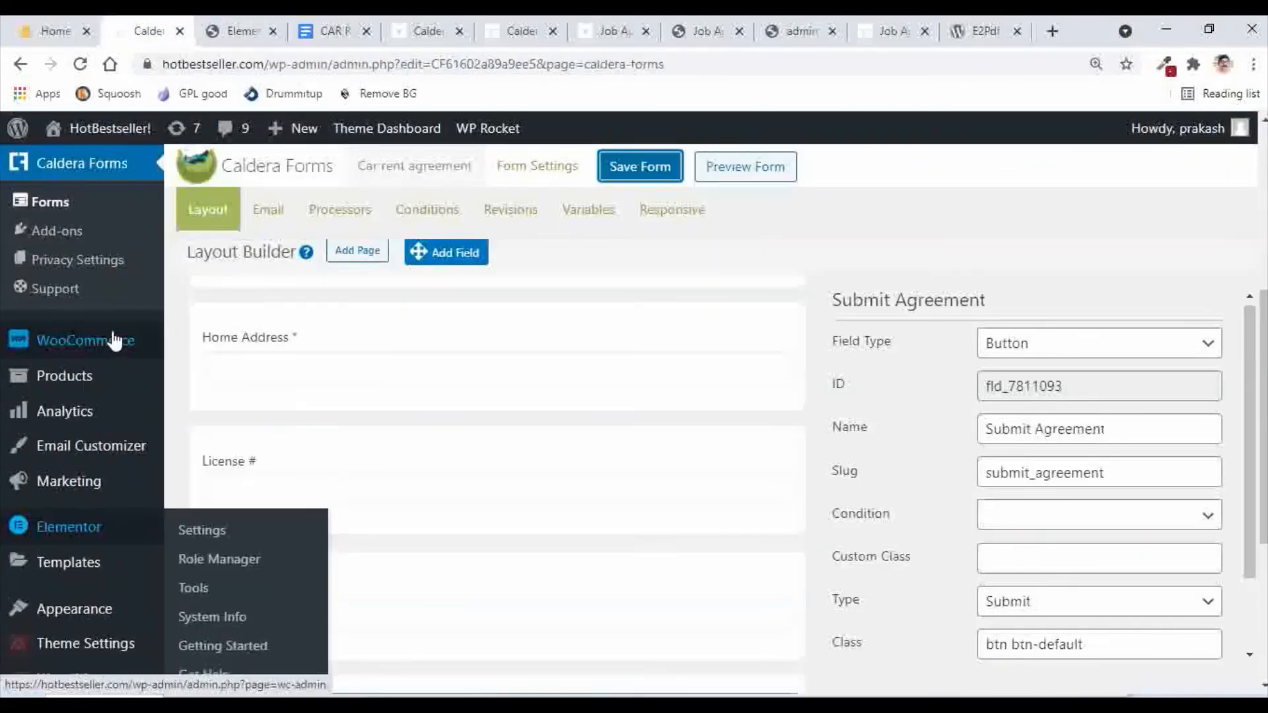
scroll(109, 323, "up", 5)
mouse_move(68, 291)
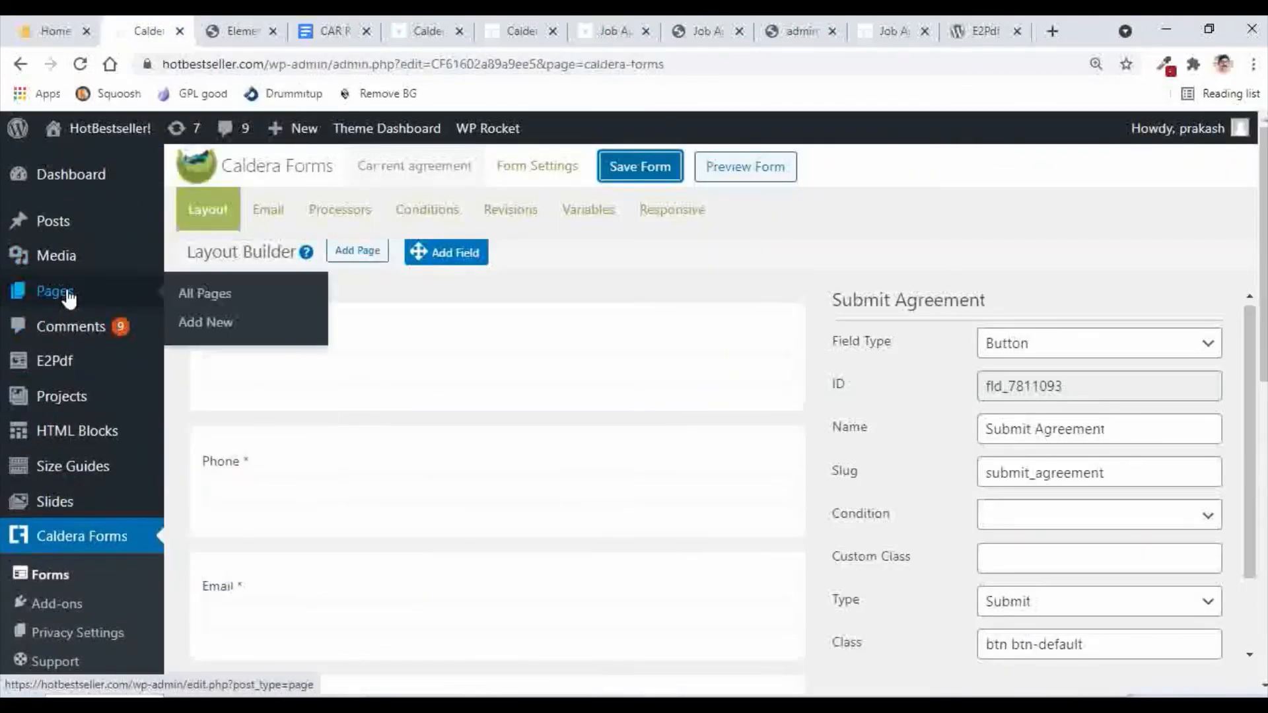
middle_click(204, 296)
left_click(224, 31)
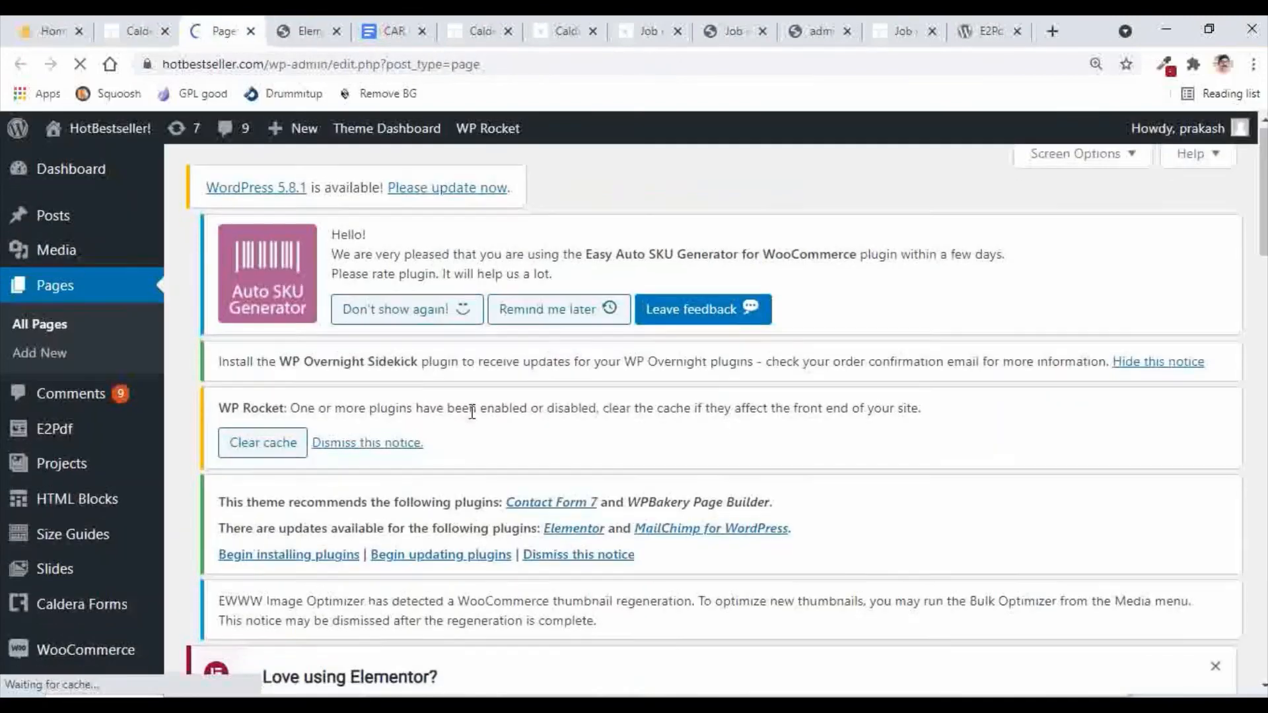
Step: Search the pages for "car rent agreement" and view the live Car Rent Agreement page down to its form
scroll(472, 412, "down", 4)
left_click(977, 551)
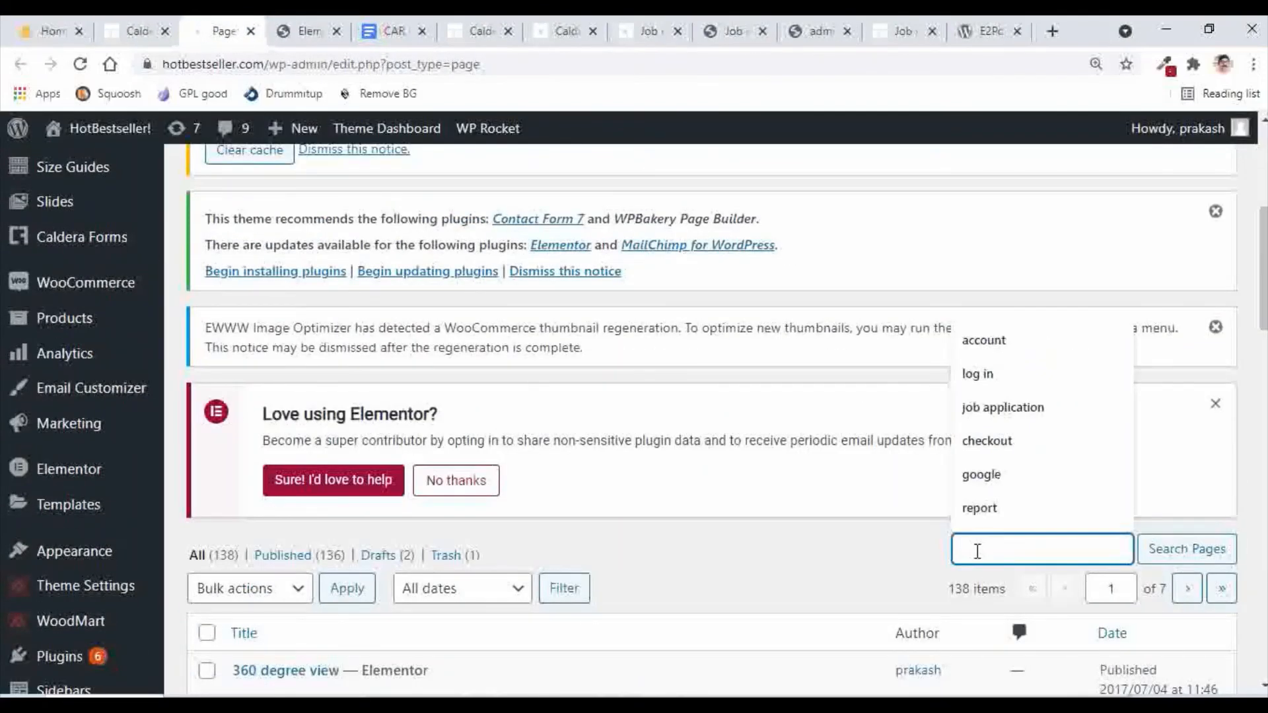
type("car rent agreement")
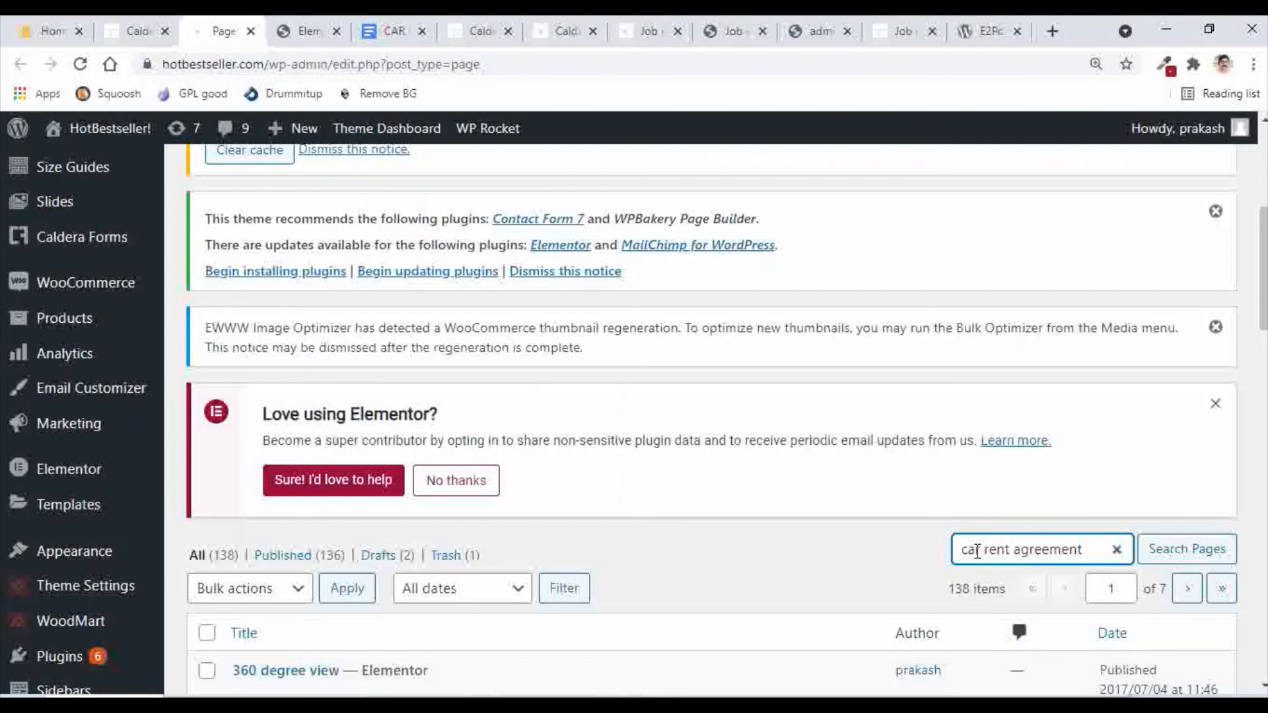
key("Return")
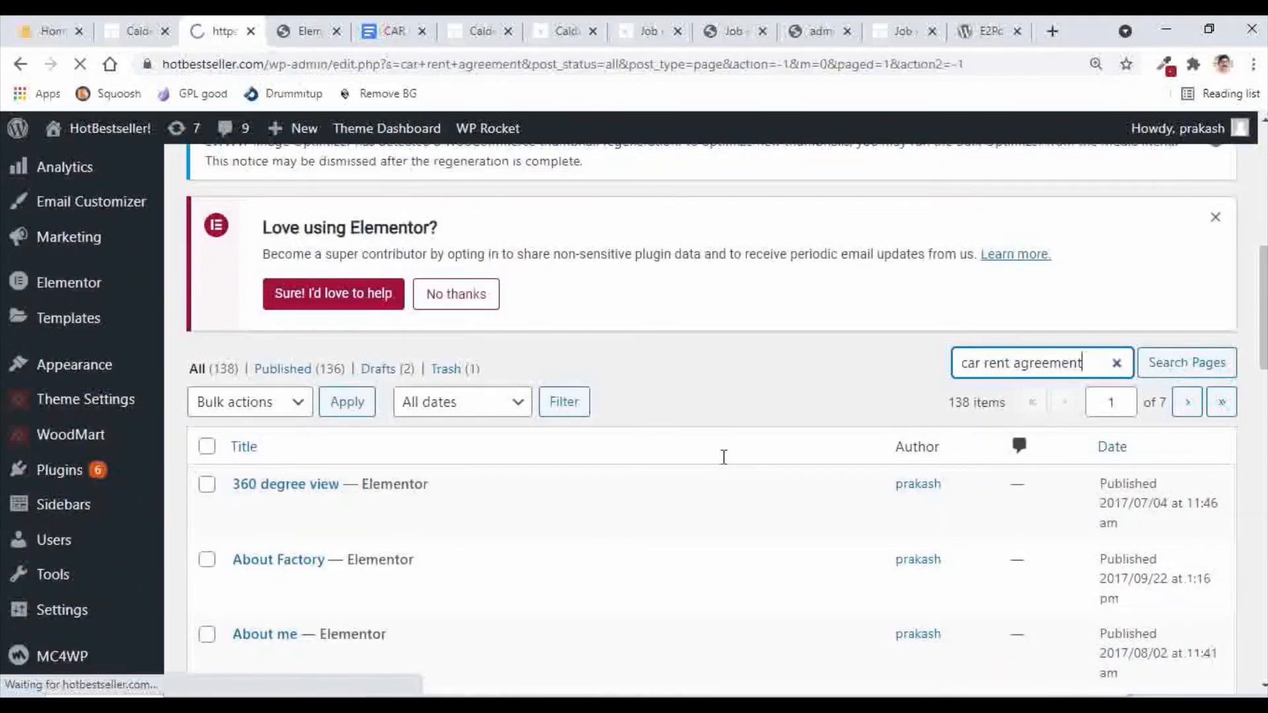
scroll(738, 455, "down", 3)
scroll(739, 455, "down", 4)
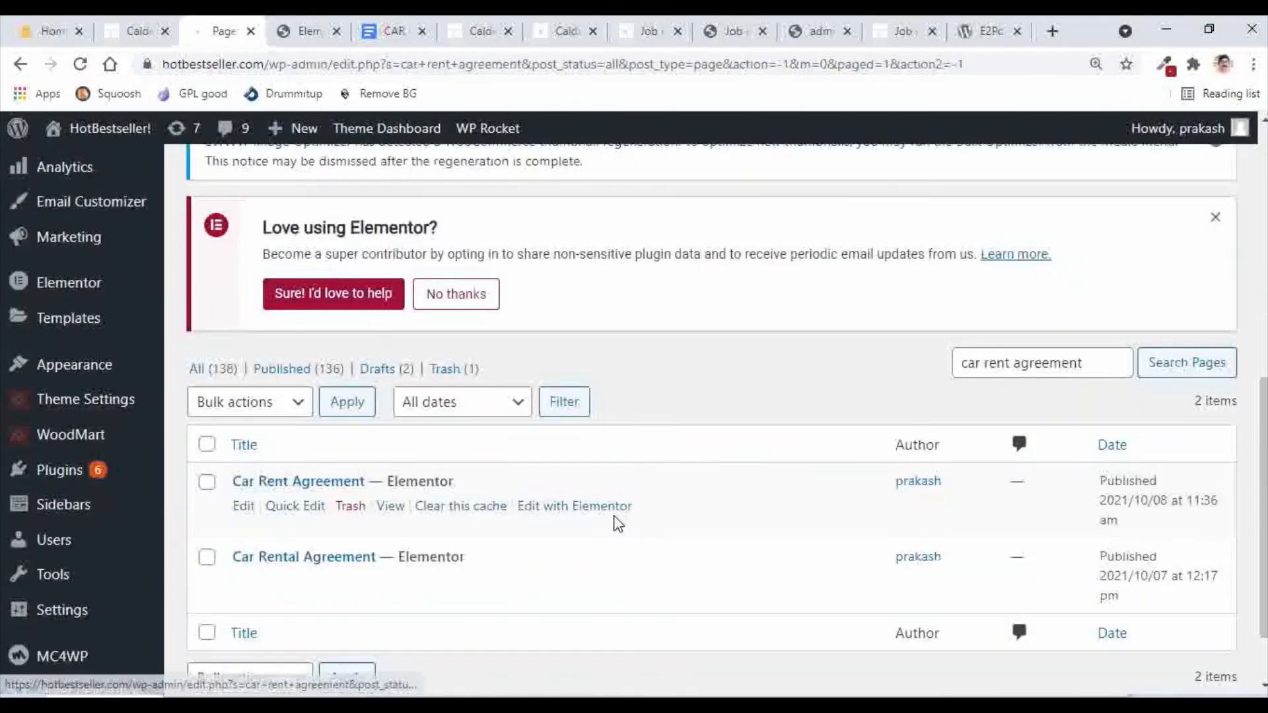
left_click(395, 511)
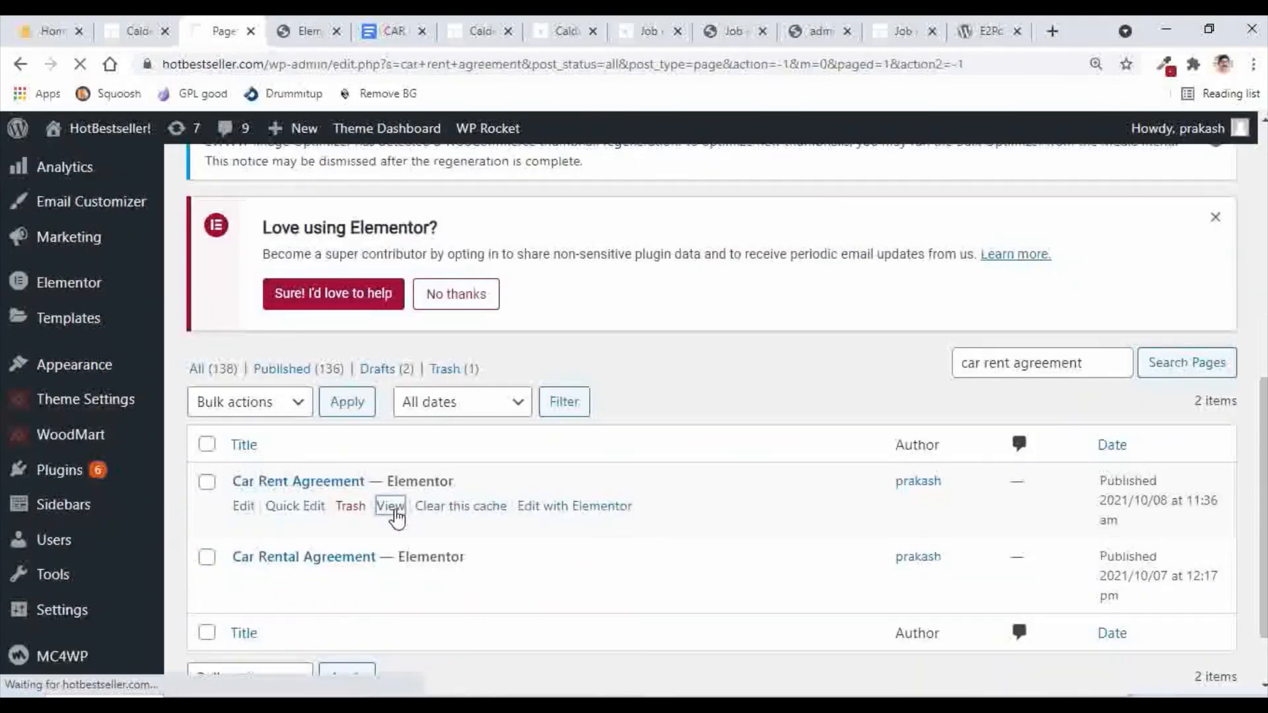
scroll(703, 398, "down", 4)
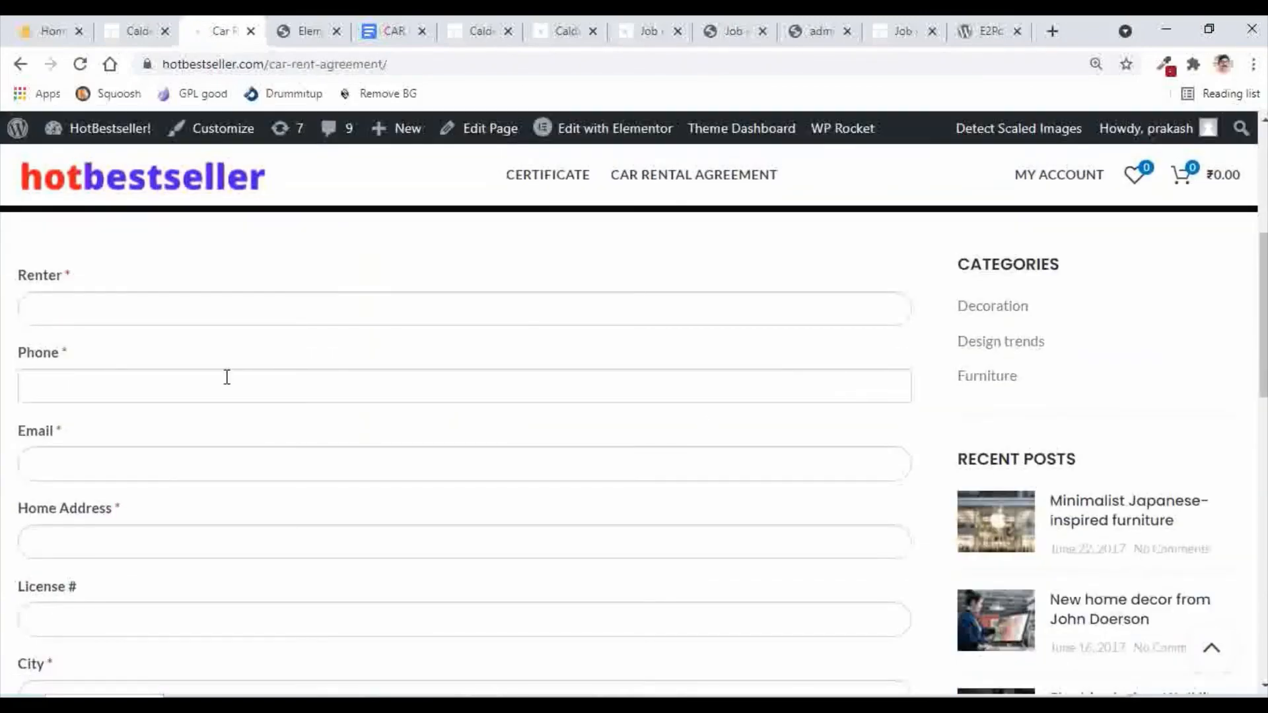
Step: Enter the renter's full name, and fill the phone, email and home address from a saved address entry
left_click(317, 395)
left_click(58, 310)
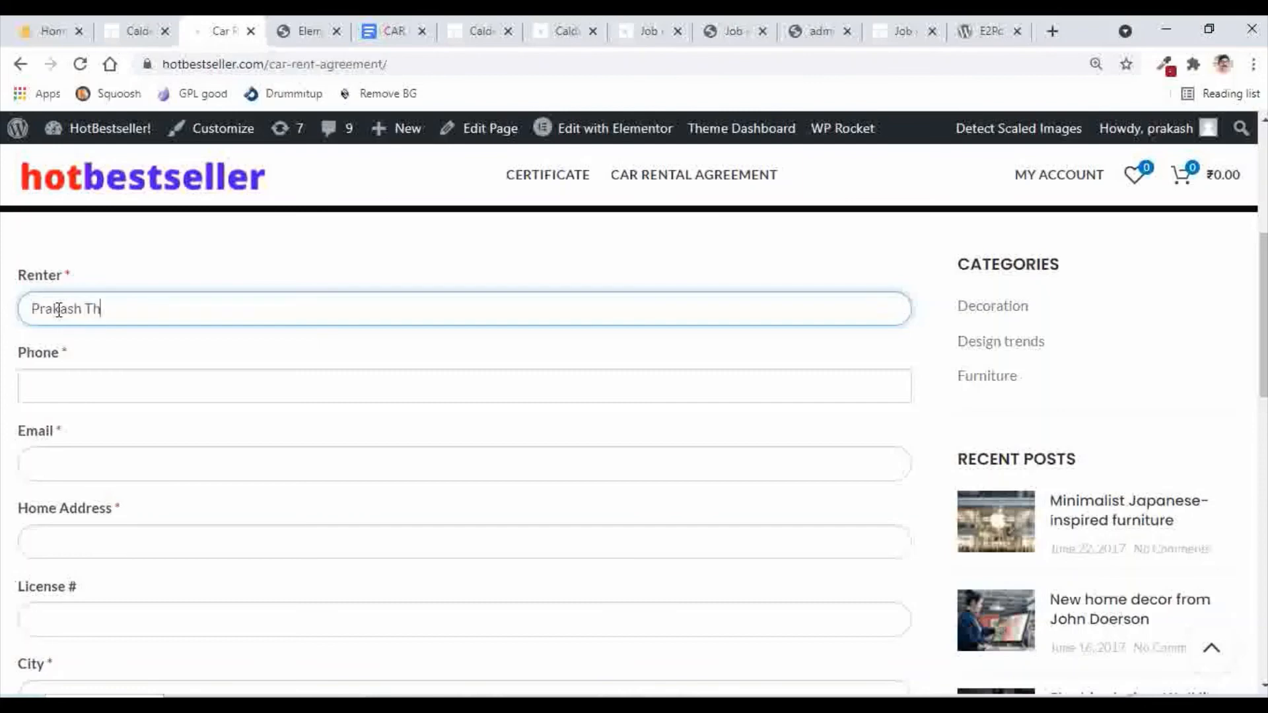
left_click(58, 389)
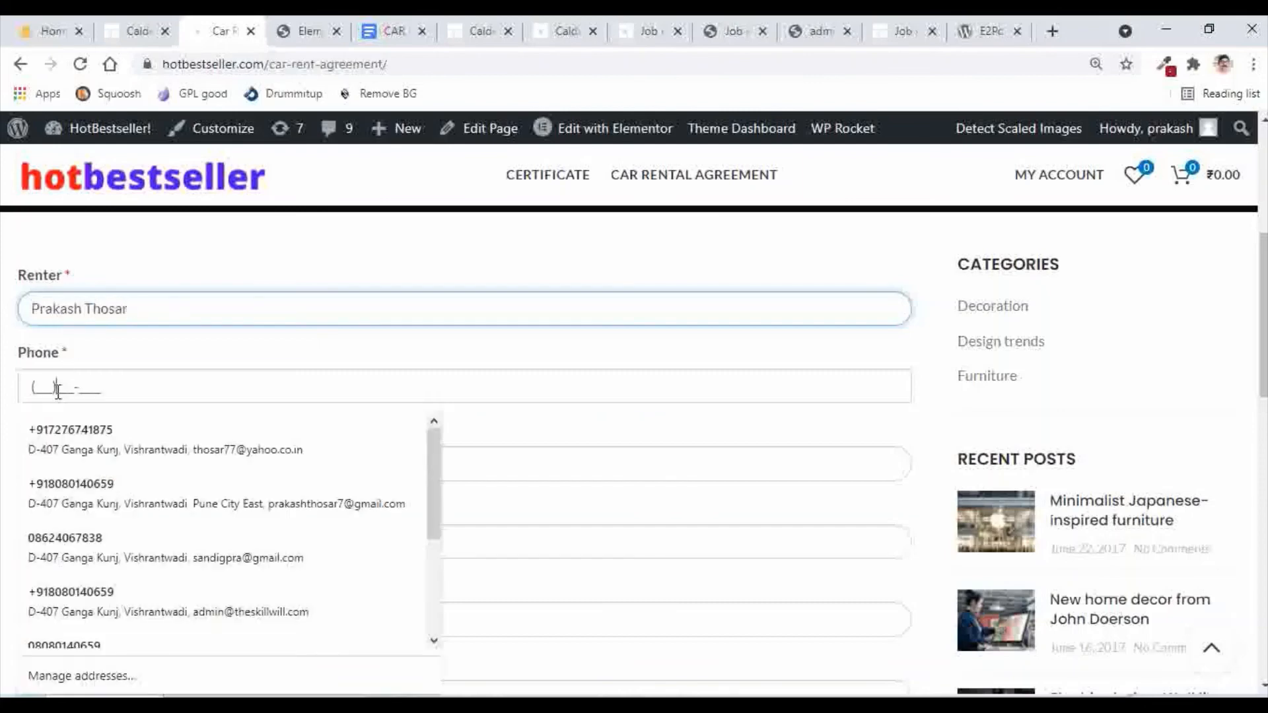
left_click(69, 432)
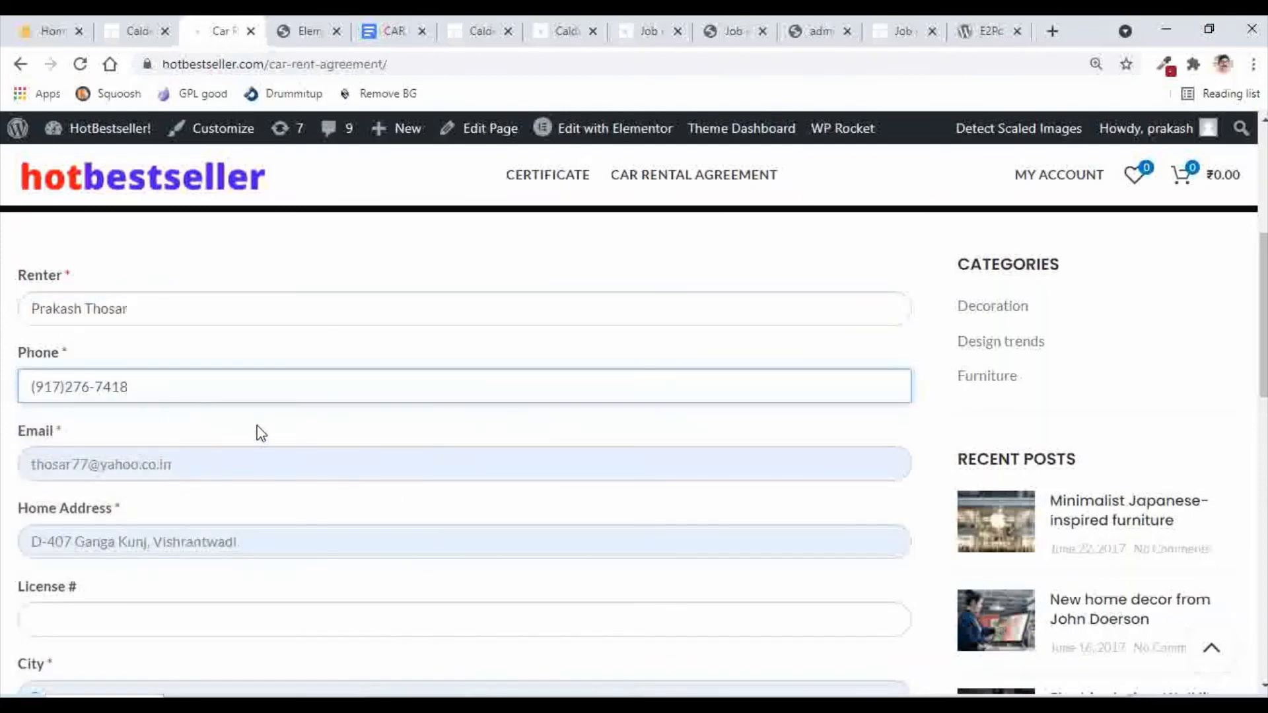
Step: Enter a sample license number, set the city to Delhi, and submit the agreement form
scroll(278, 426, "down", 2)
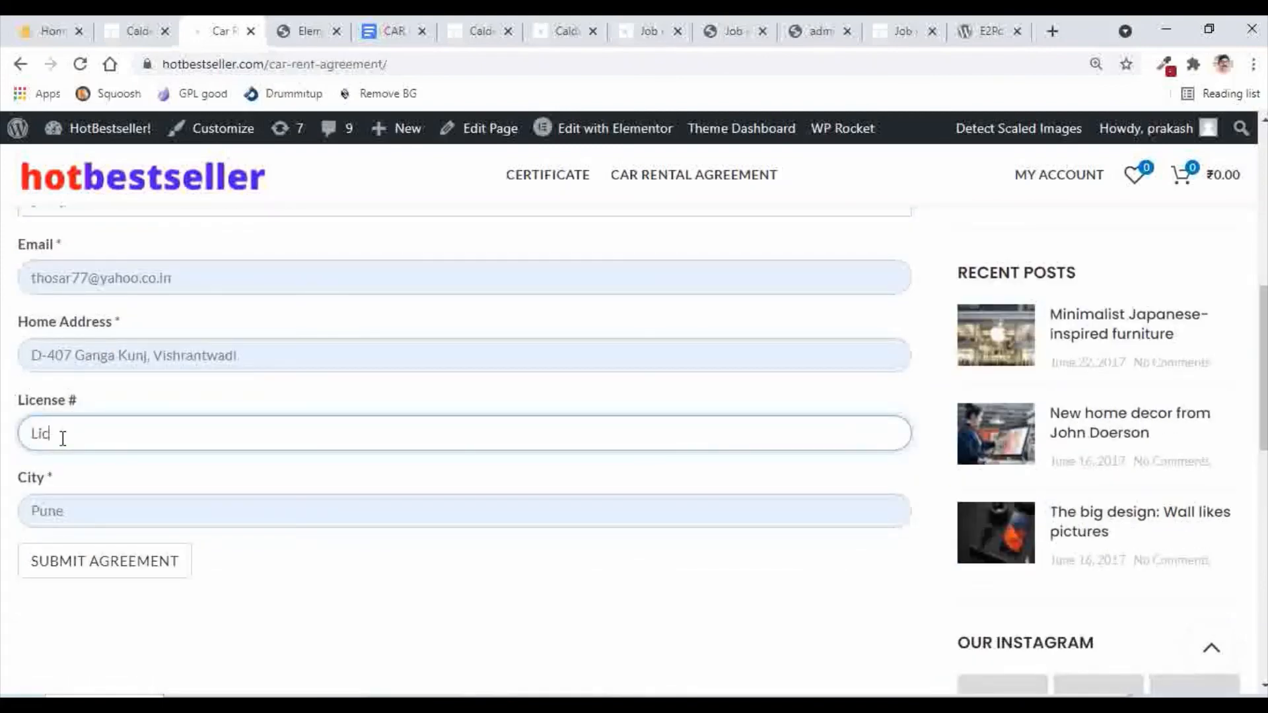
type("12345")
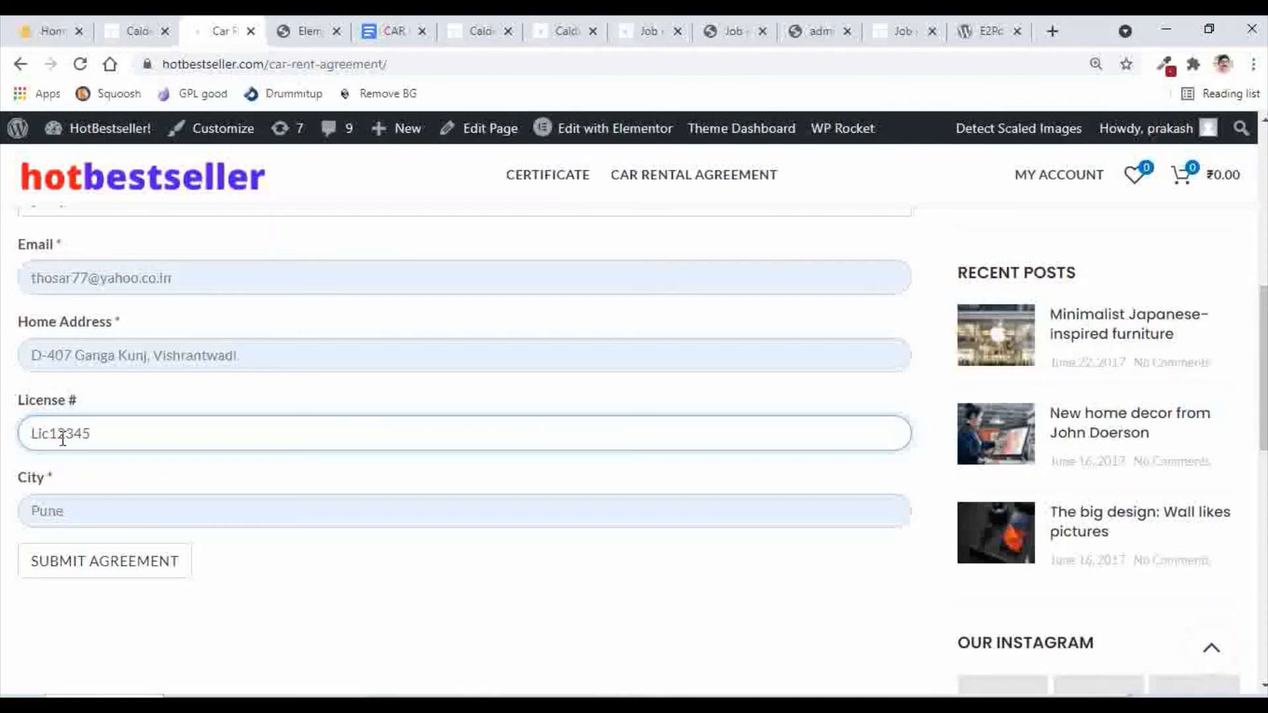
left_click(35, 513)
type("Delhi")
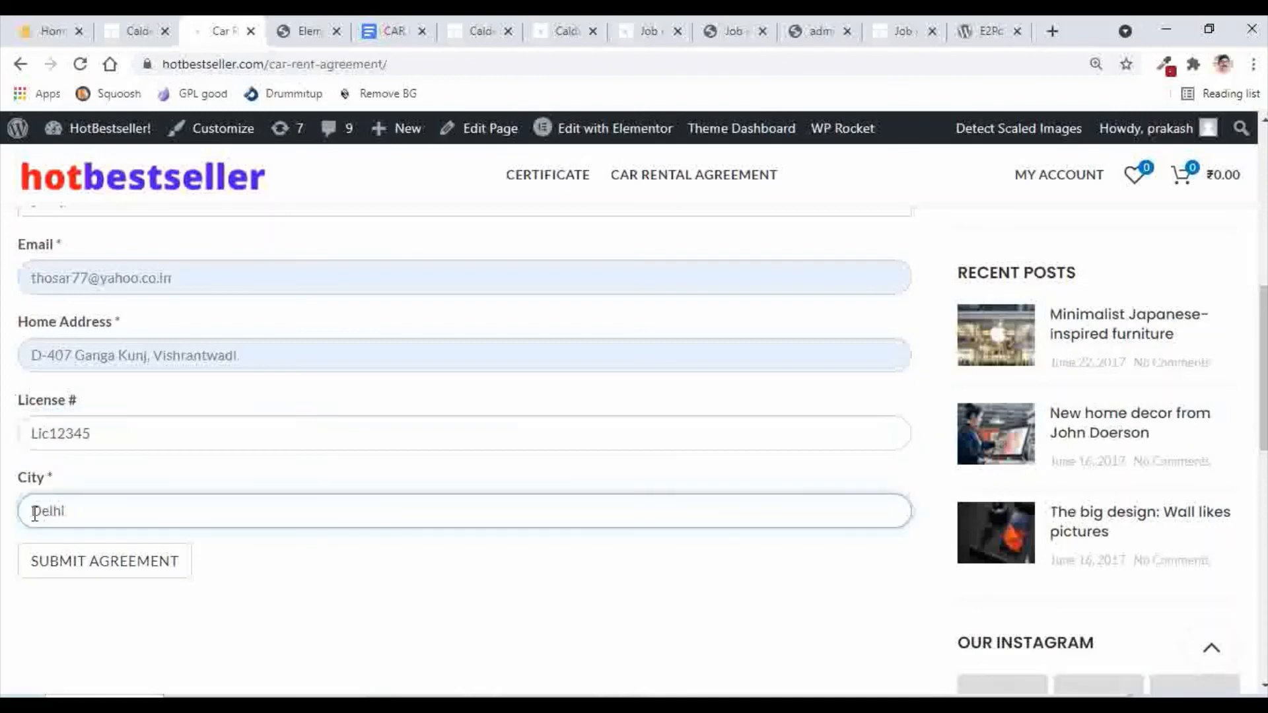
left_click(307, 596)
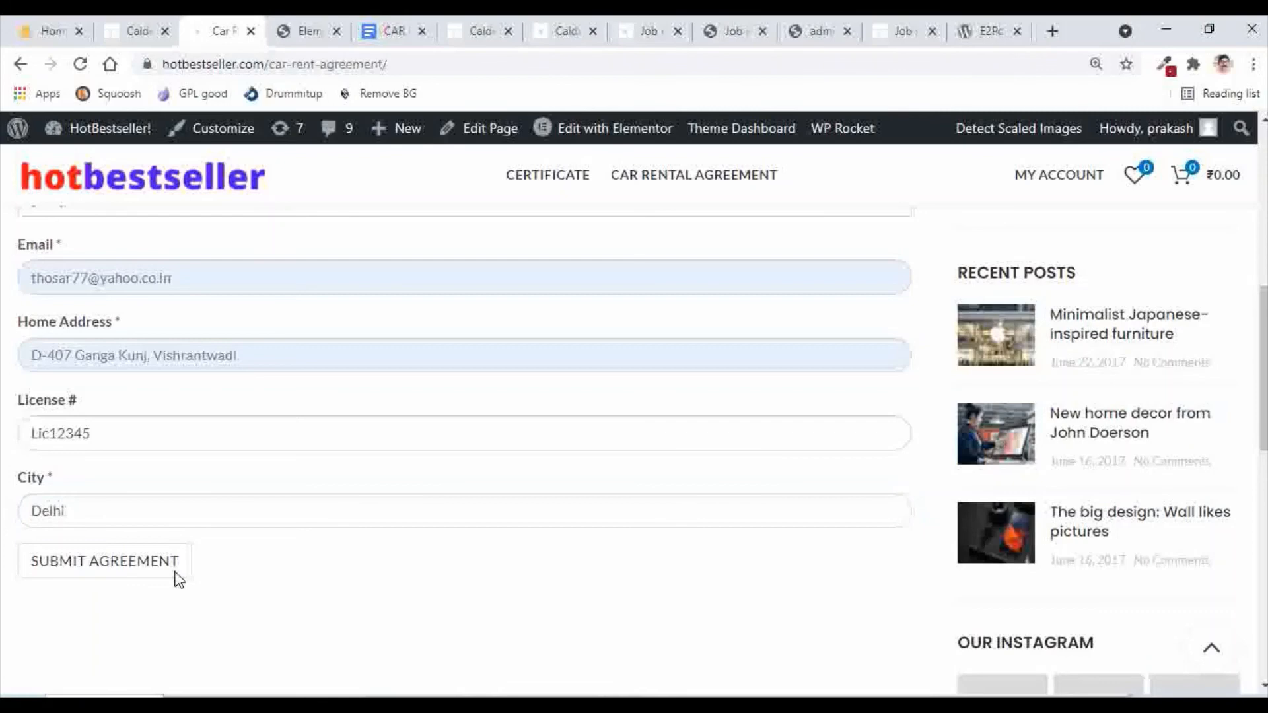
left_click(104, 570)
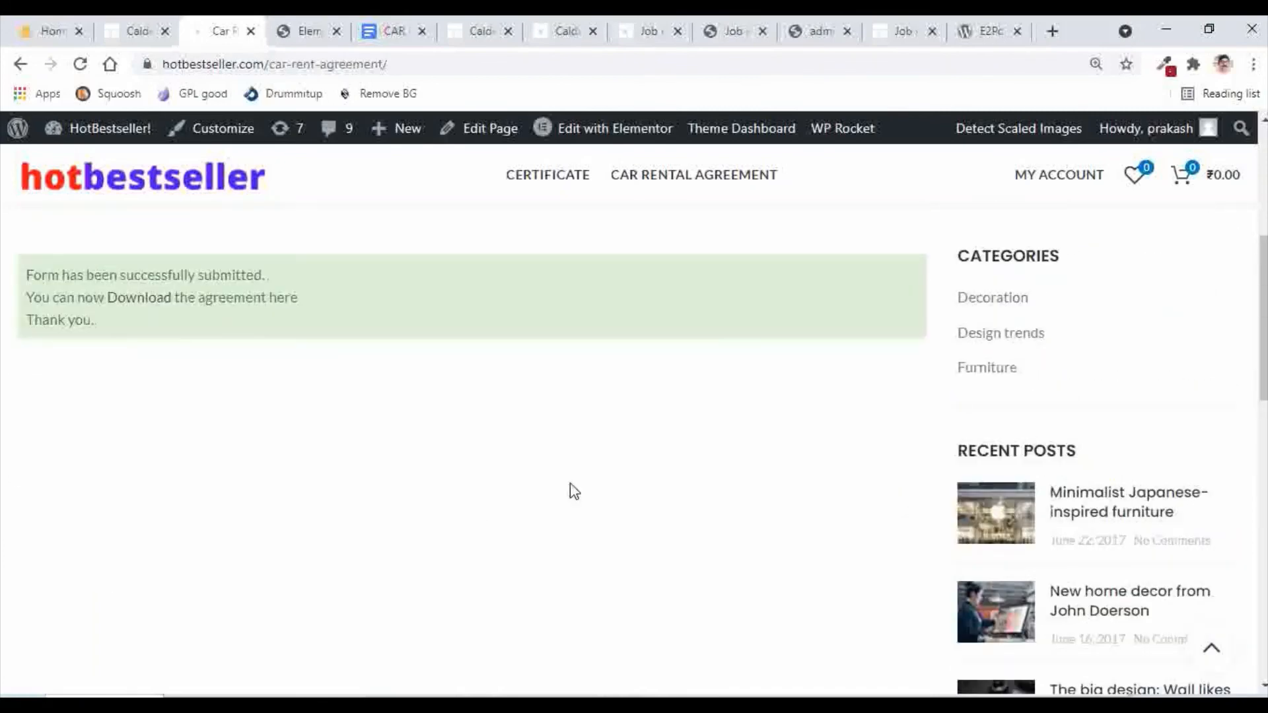
Step: Download the agreement from the success message, open Car rent agreement.pdf, and review its filled-in fields down to the signature line
scroll(570, 484, "up", 1)
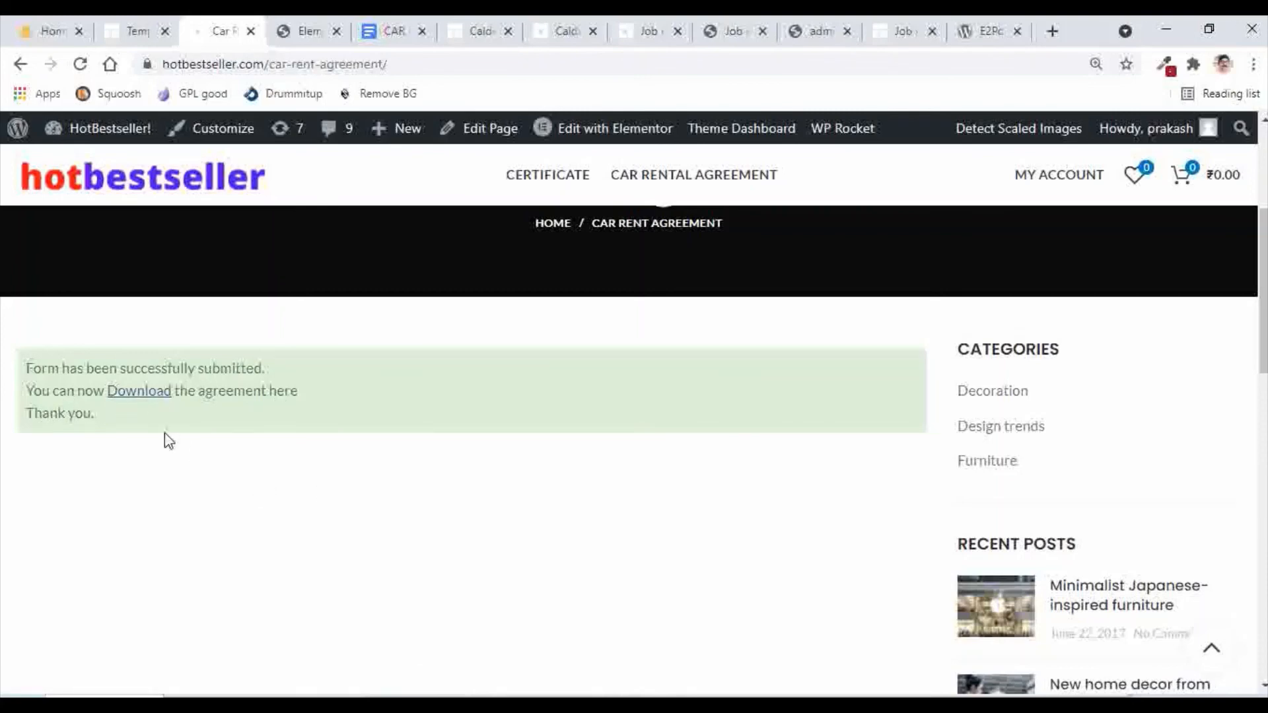
left_click(148, 393)
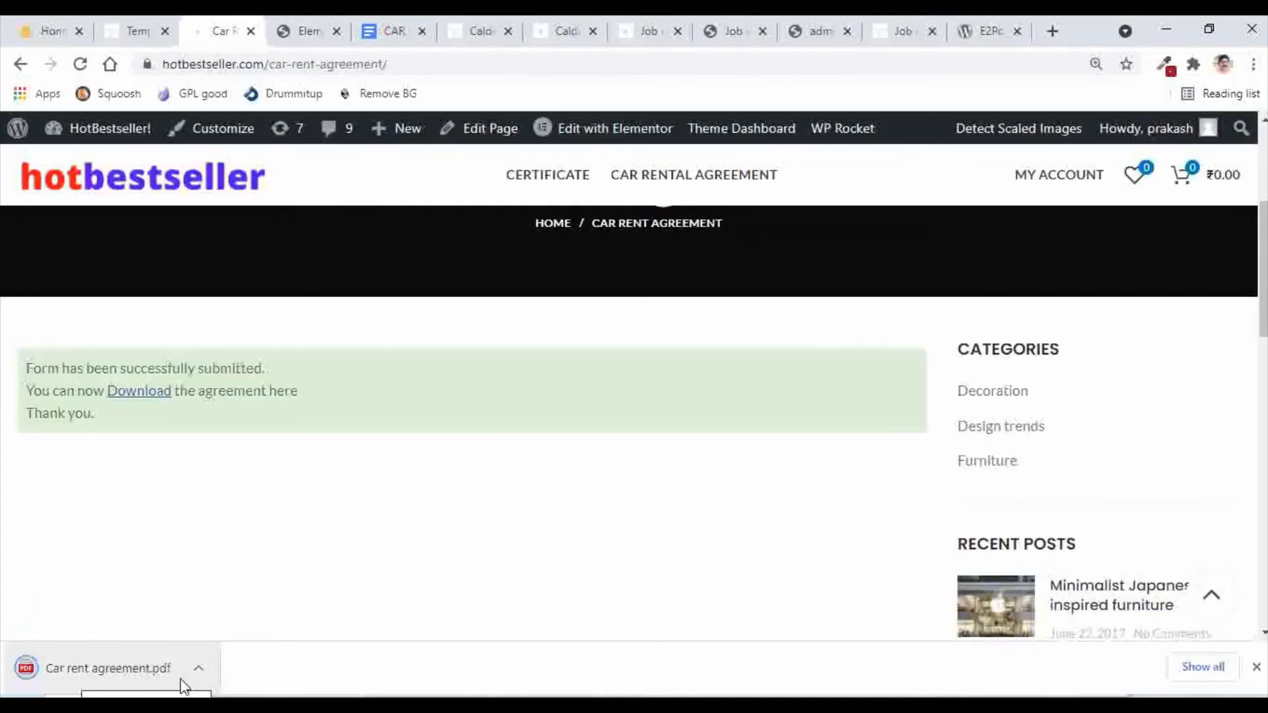
left_click(198, 669)
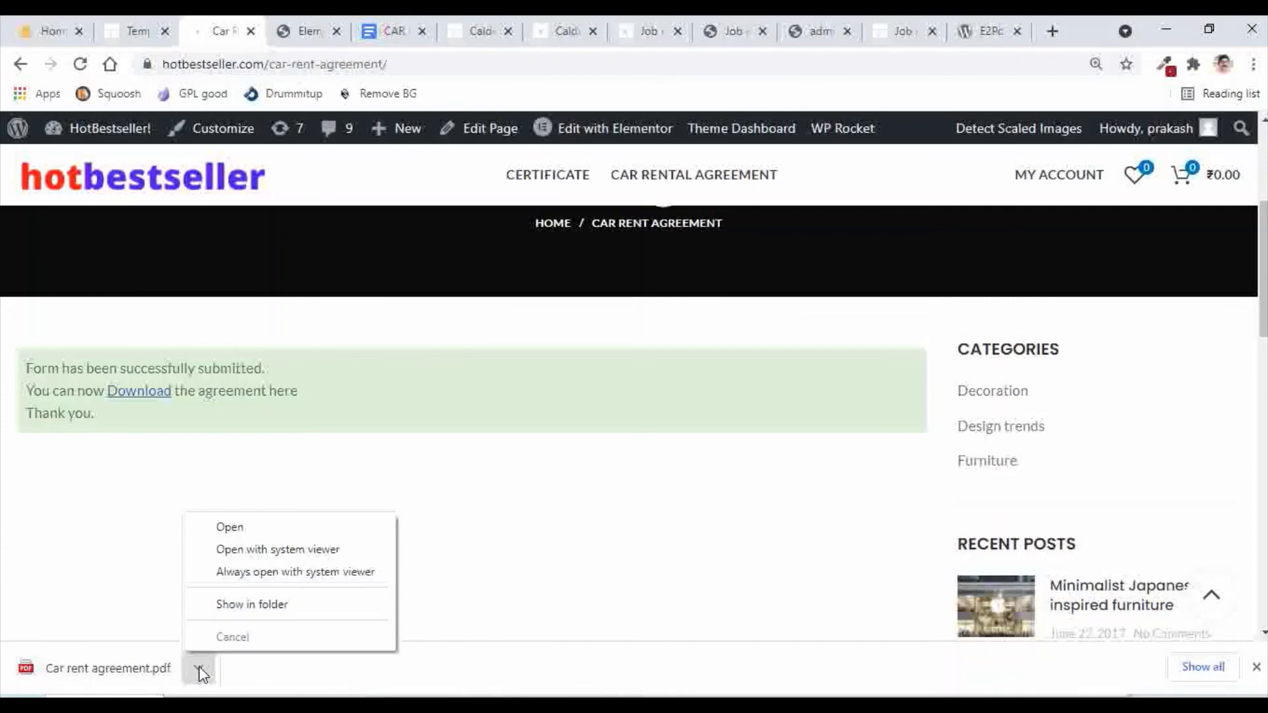
left_click(231, 528)
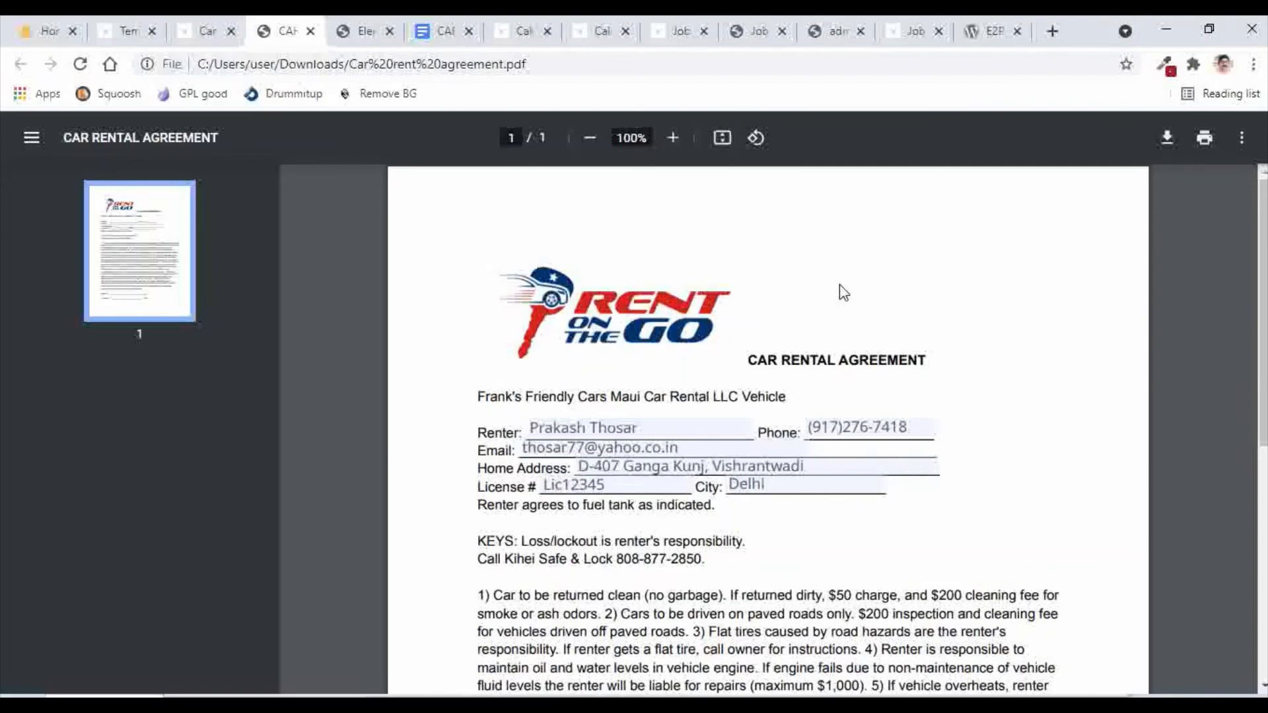
scroll(925, 330, "down", 2)
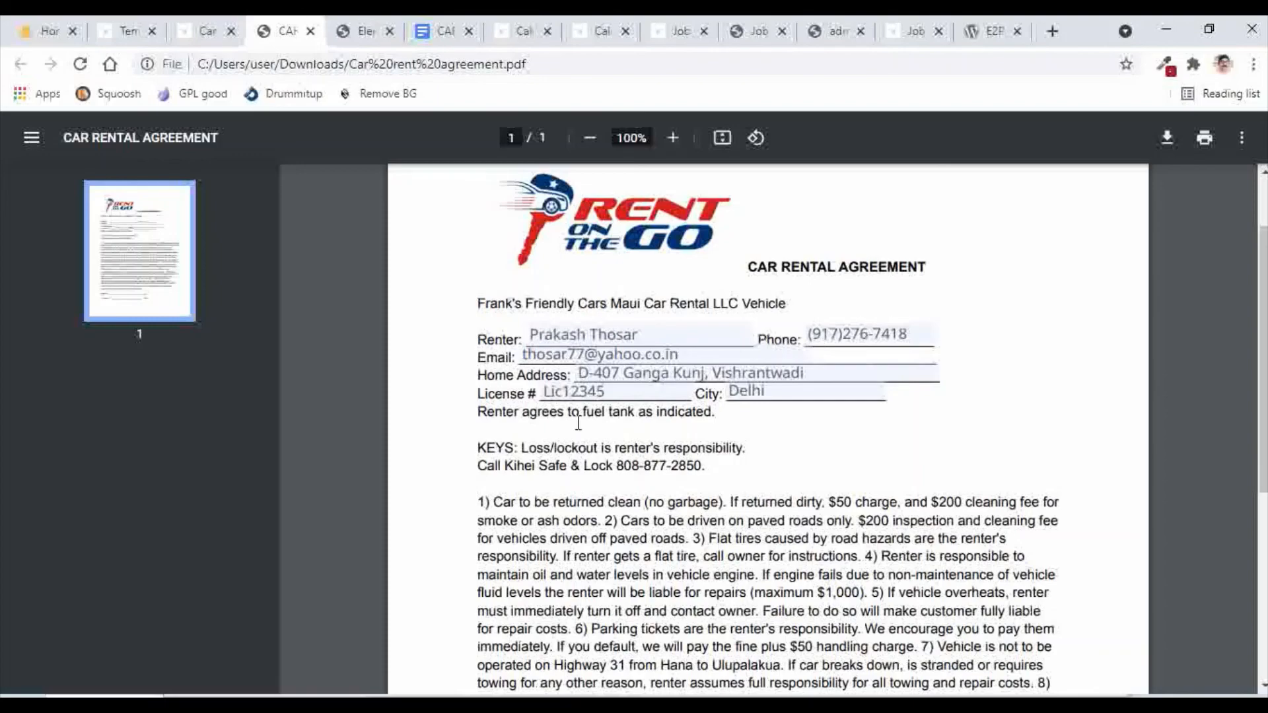
scroll(577, 422, "down", 6)
scroll(1096, 354, "up", 8)
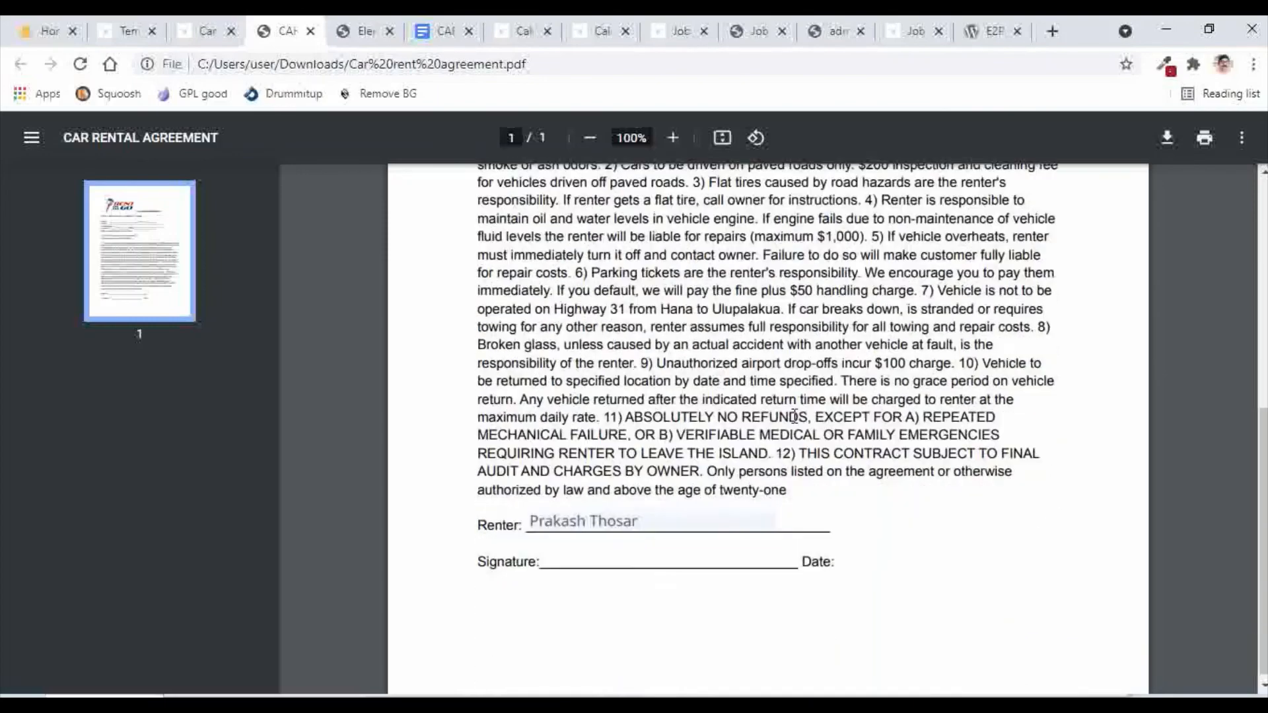
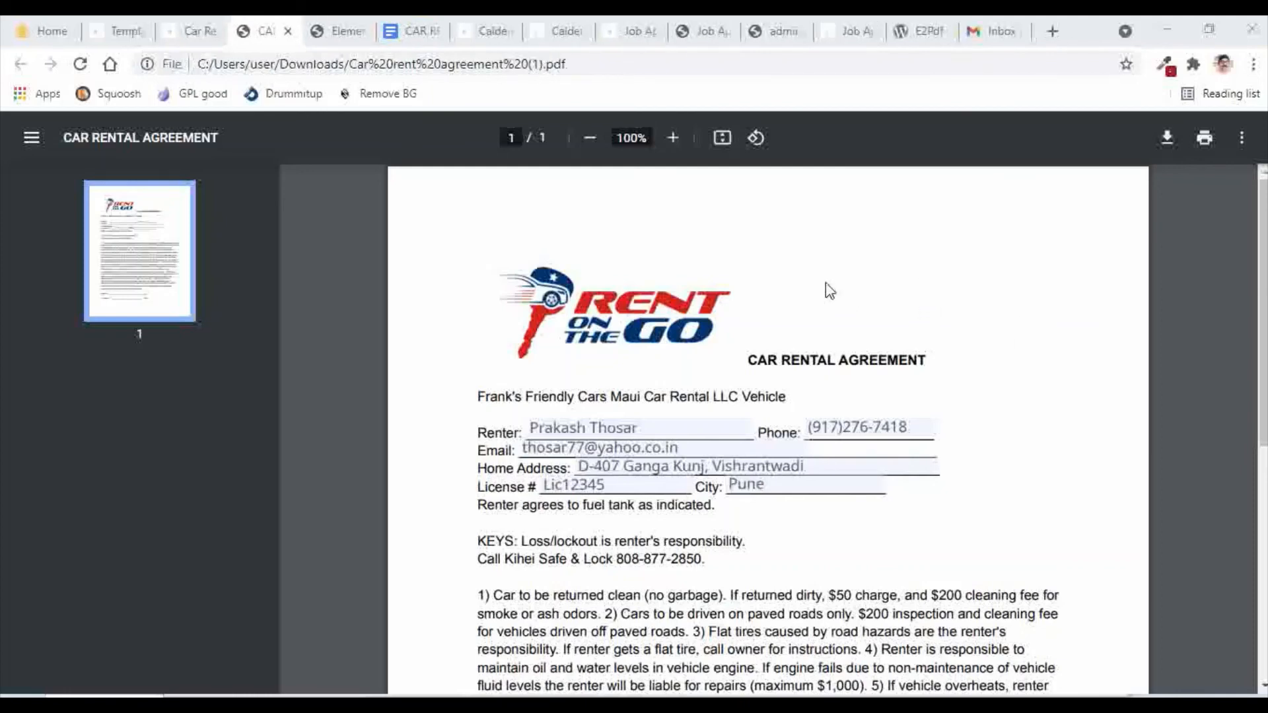
Step: Copy the [e2pdf-attachment id="2"] shortcode of the Car rent agreement template from the E2Pdf templates list
left_click(112, 28)
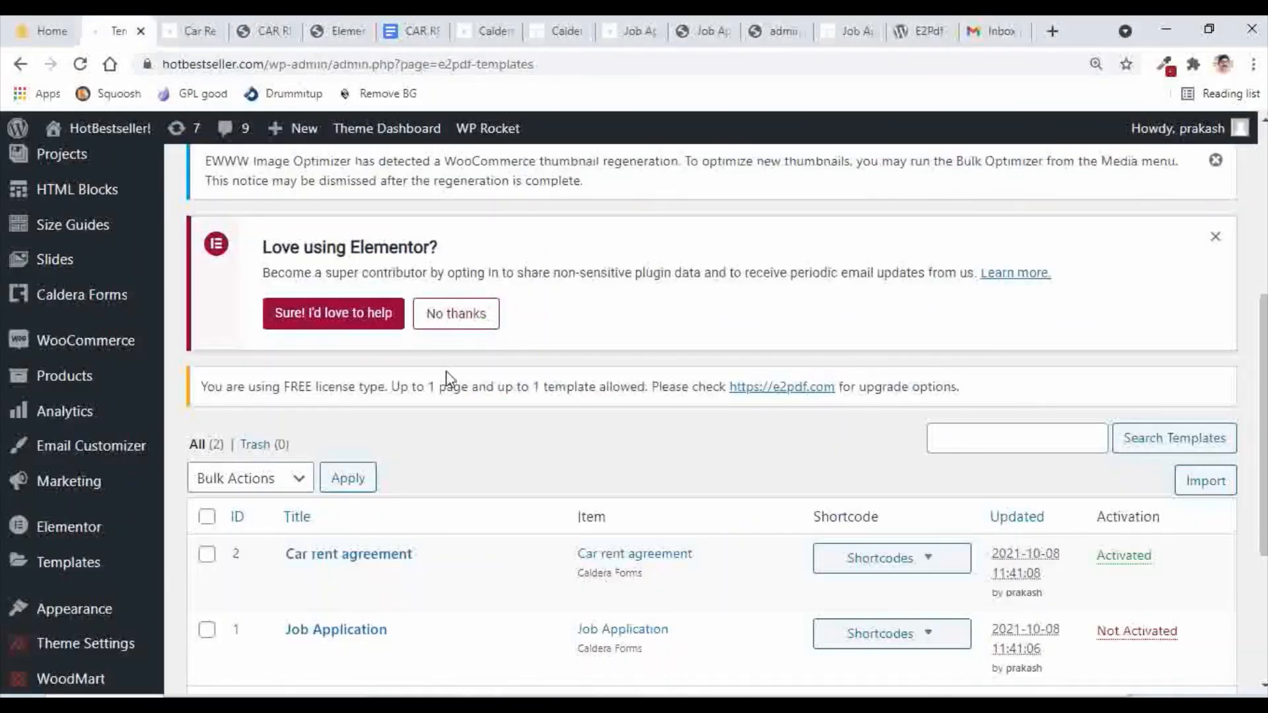
scroll(75, 377, "up", 3)
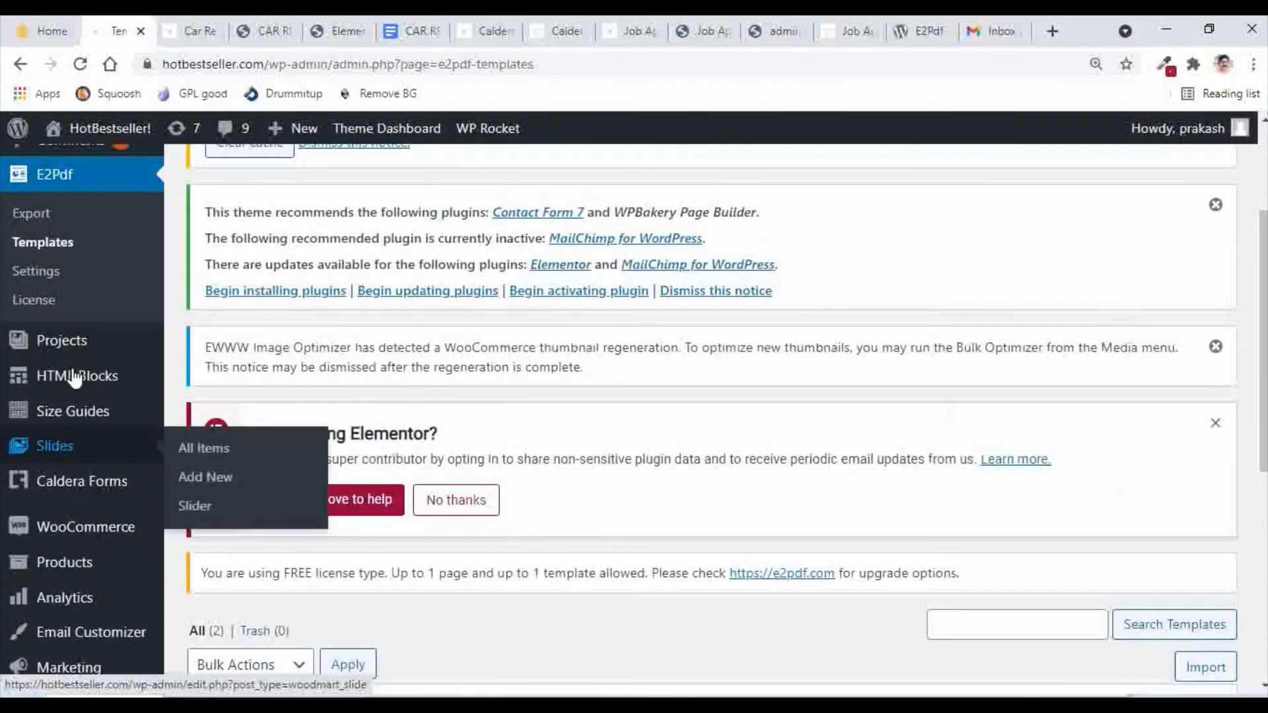
scroll(75, 378, "up", 2)
scroll(141, 388, "down", 7)
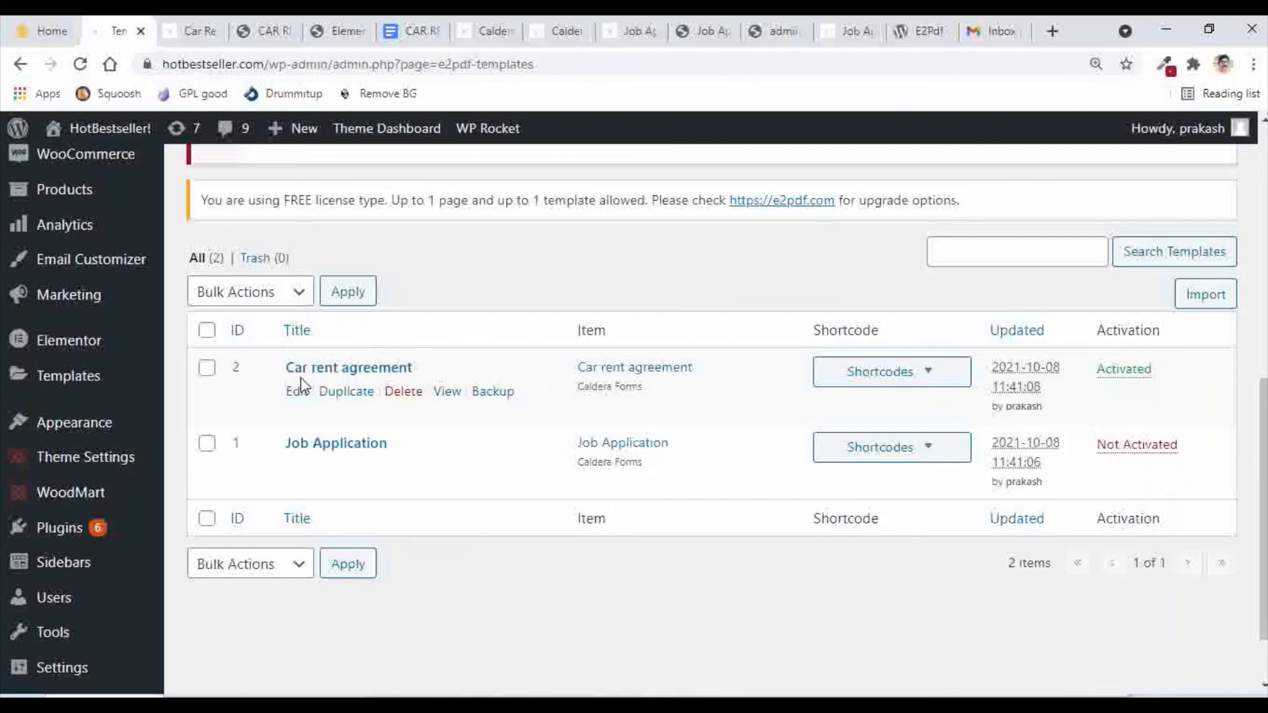
double_click(935, 379)
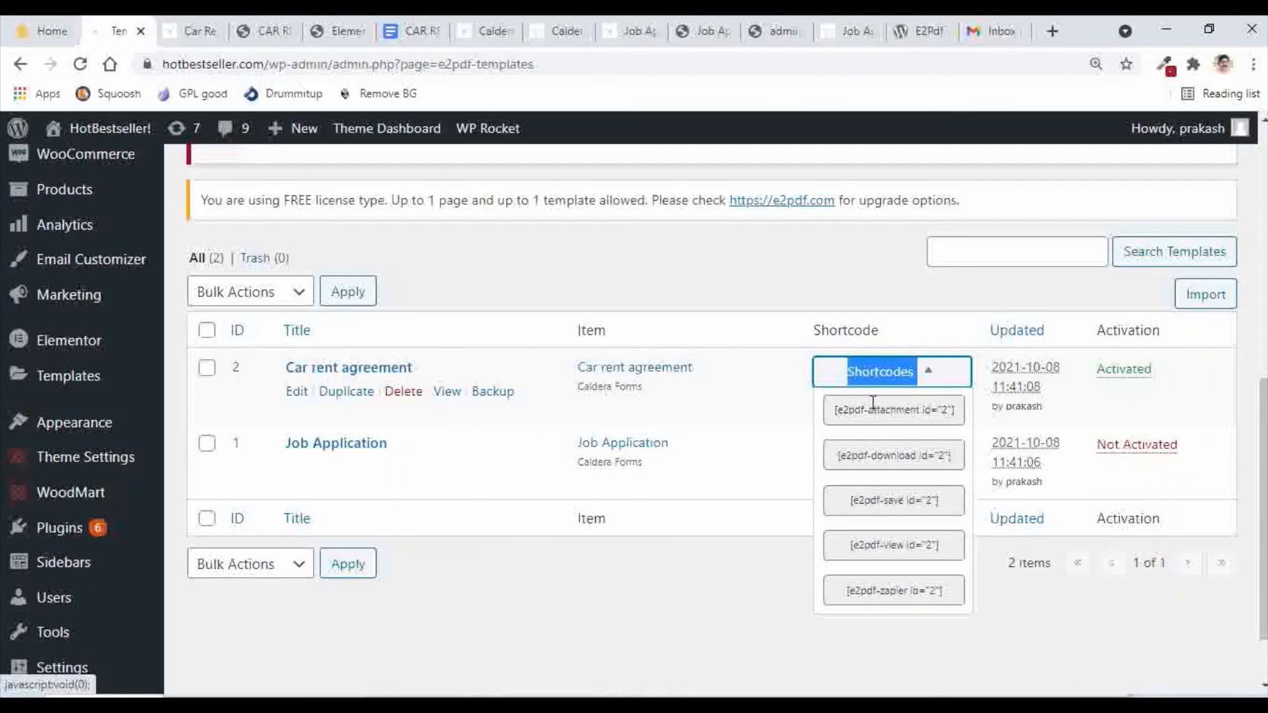
left_click_drag(837, 412, 953, 412)
key("ctrl+c")
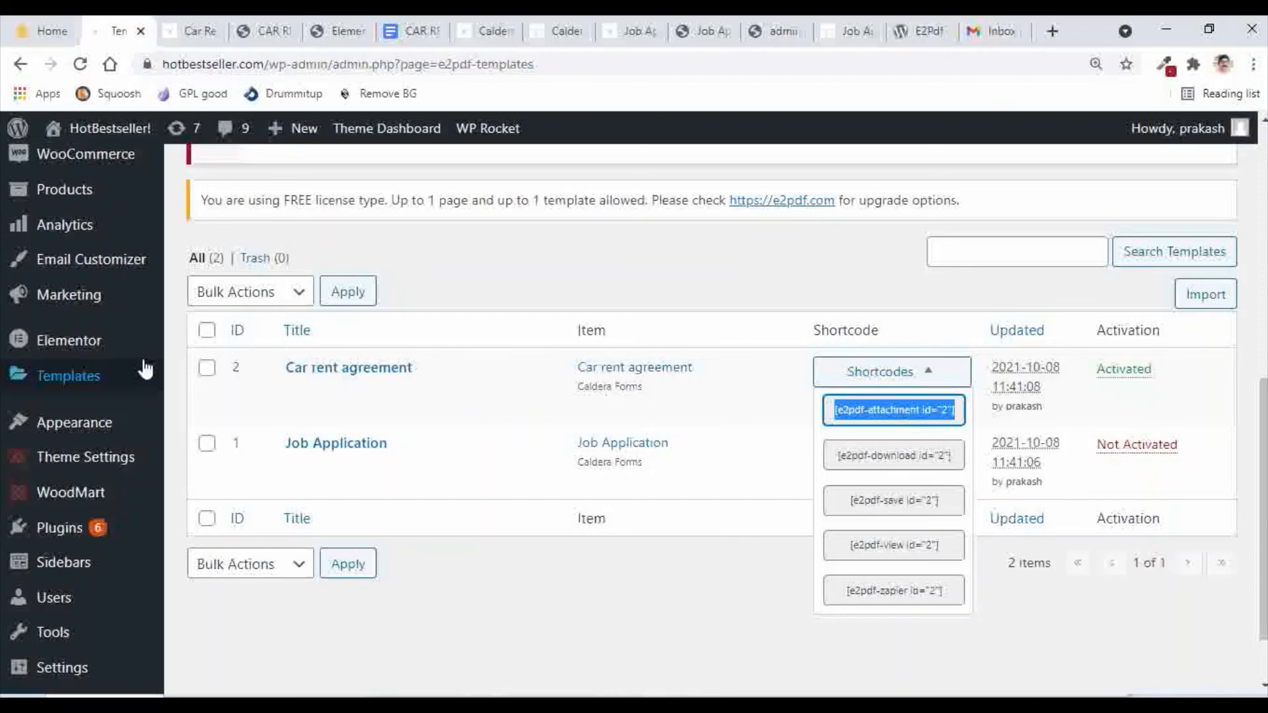
Step: Open the Car rent agreement form for editing in Caldera Forms and view its form settings
scroll(105, 361, "down", 1)
scroll(105, 362, "up", 1)
scroll(105, 363, "up", 3)
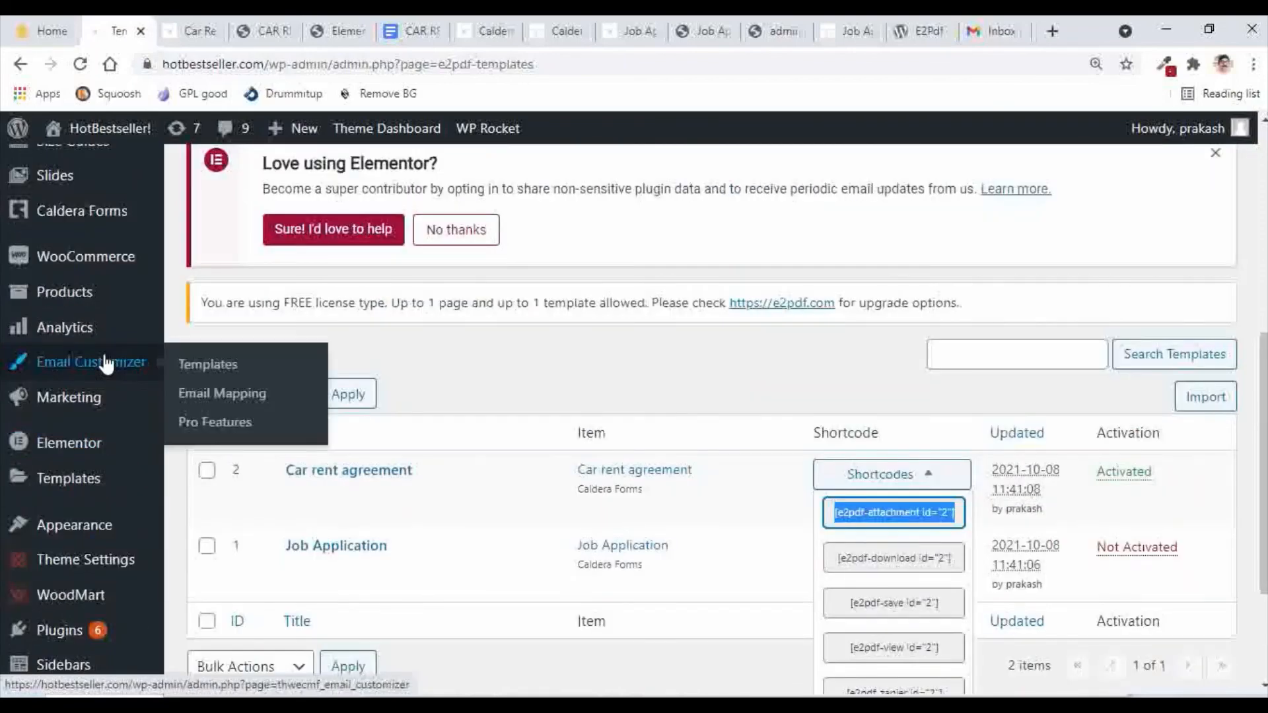
mouse_move(225, 317)
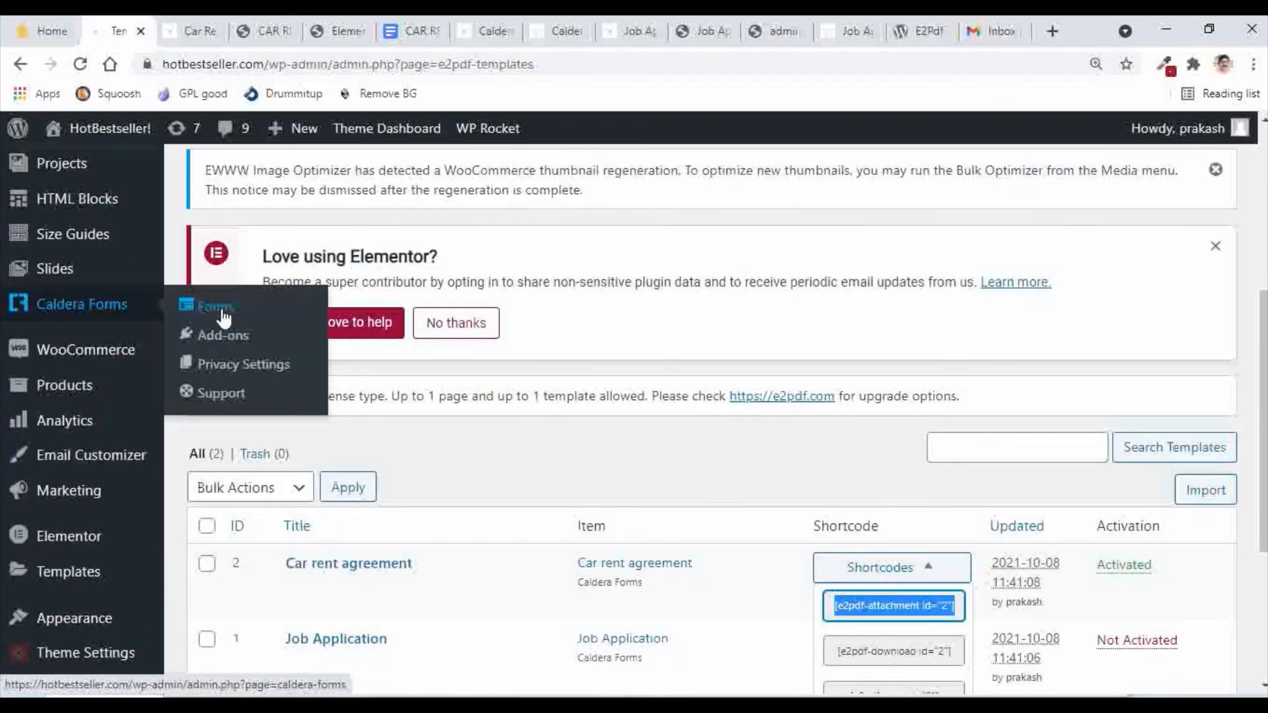
left_click(224, 317)
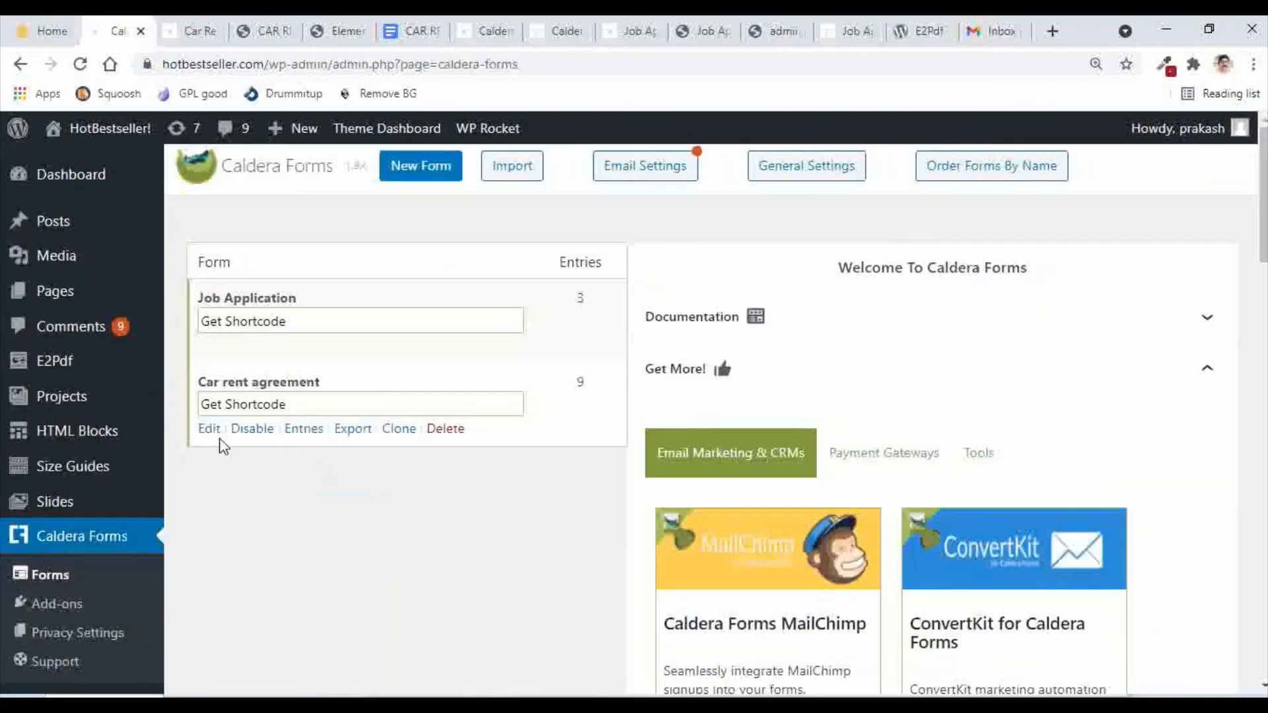
left_click(208, 429)
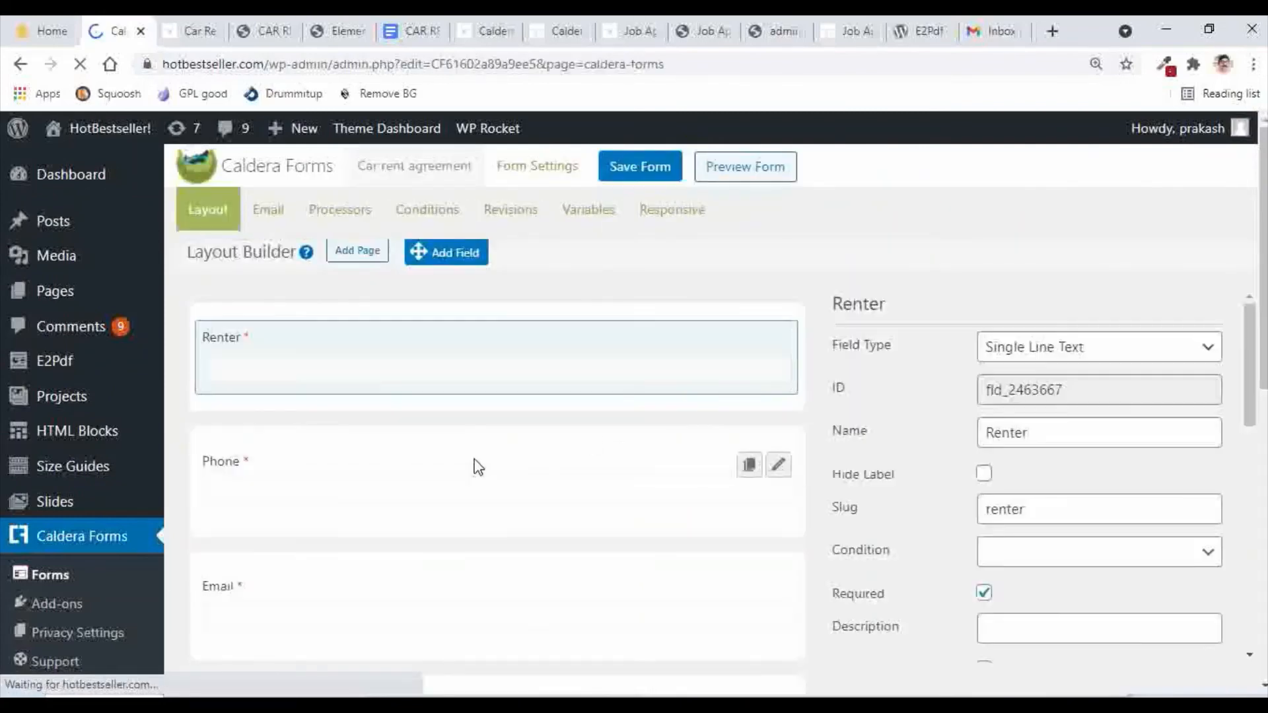
left_click(529, 177)
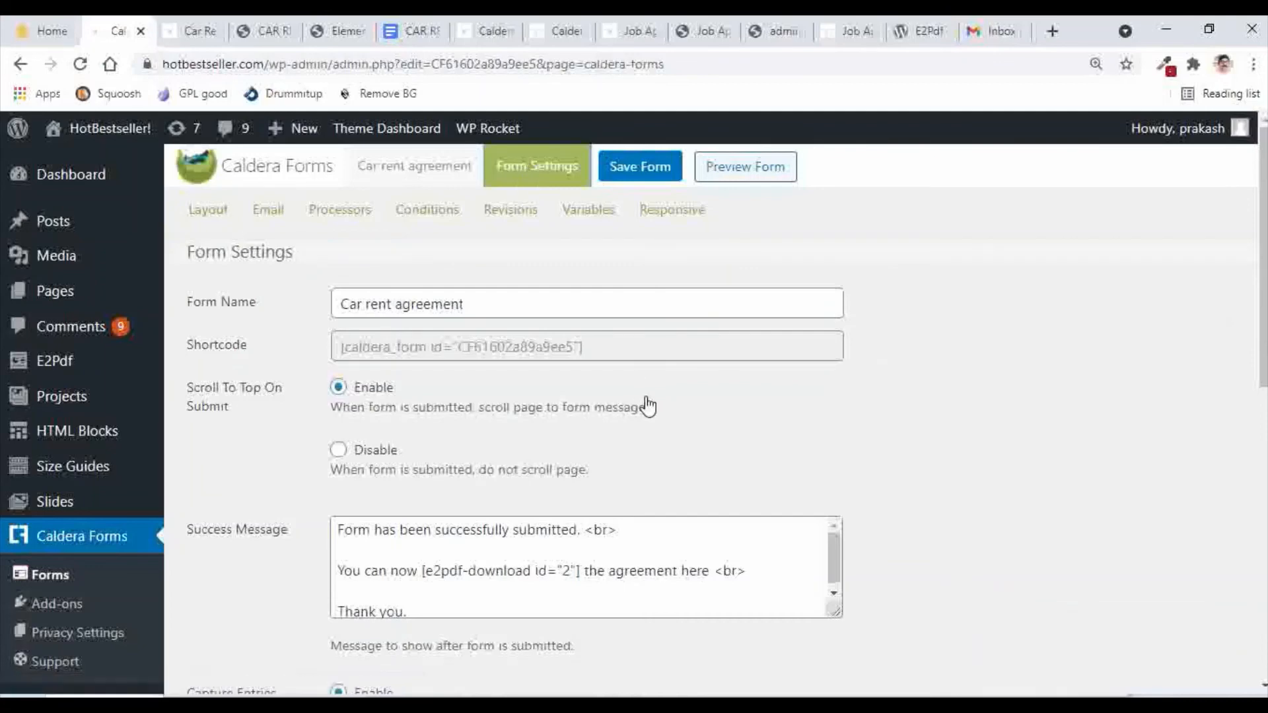
Step: Add the [e2pdf-attachment id="2"] shortcode on a new line below {summary} in the notification email message, and save the form
left_click(271, 221)
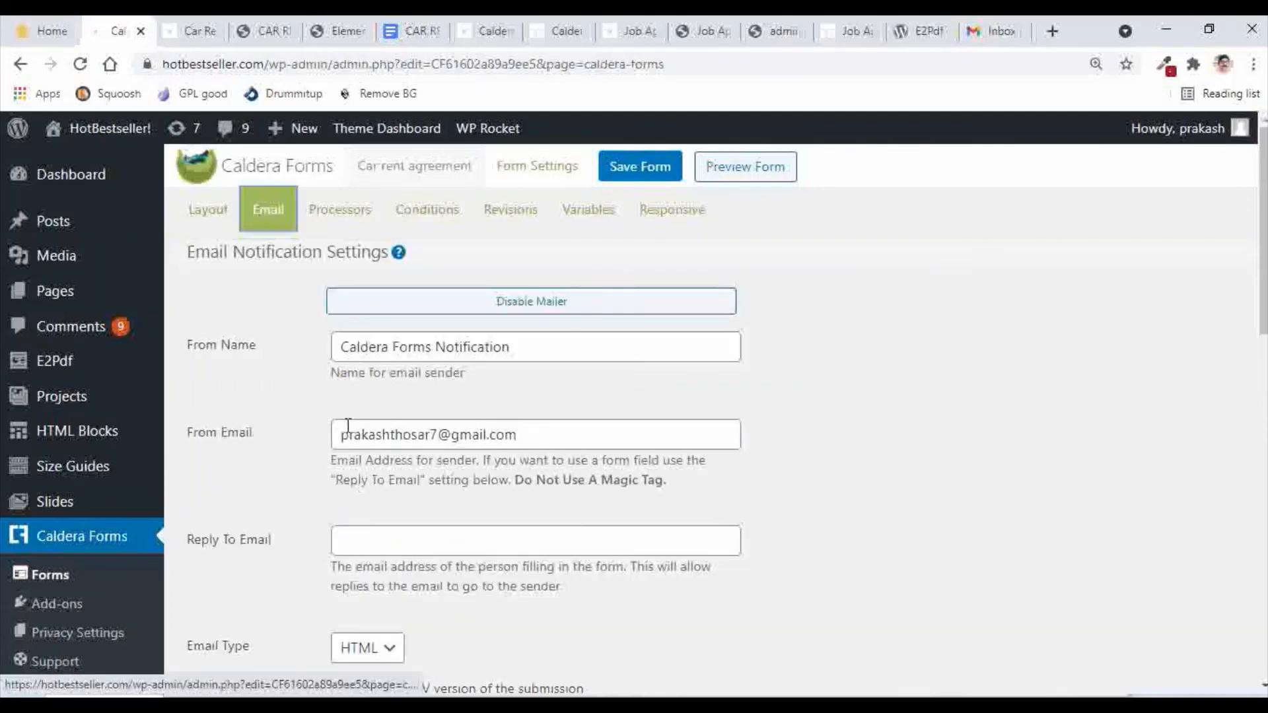
scroll(277, 432, "down", 1)
scroll(281, 430, "down", 5)
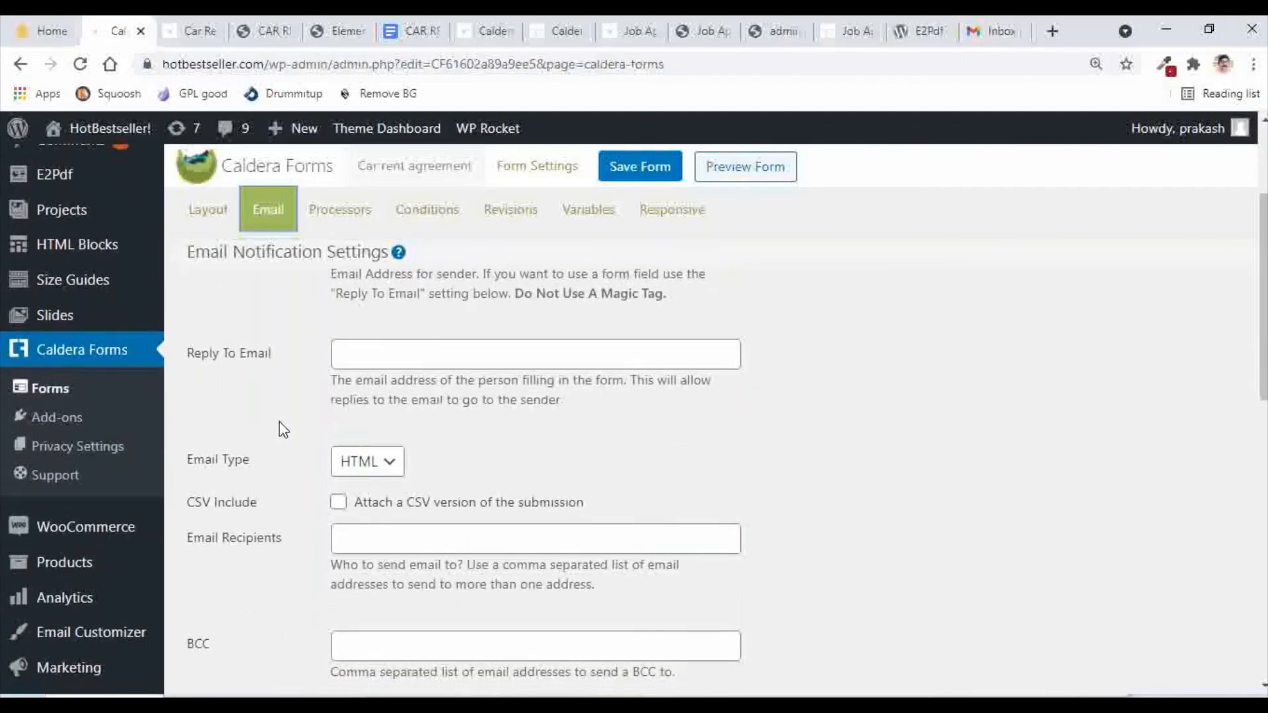
scroll(283, 430, "down", 2)
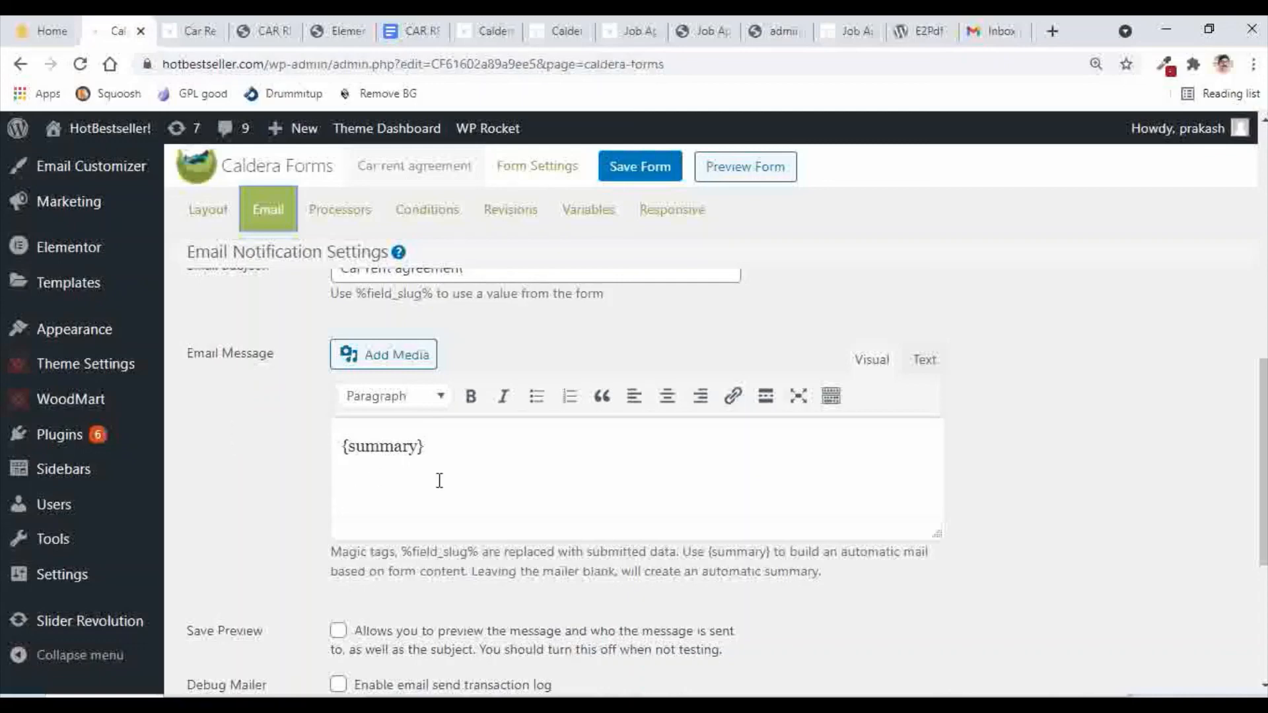
left_click(453, 459)
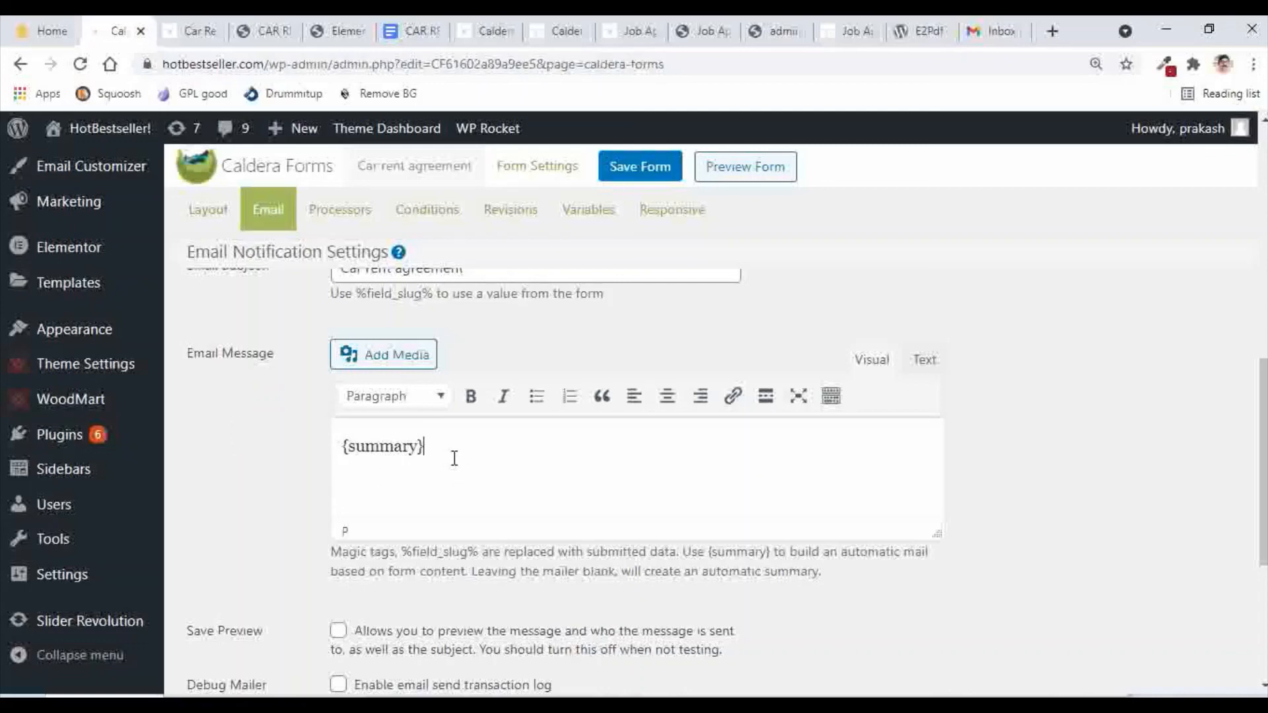
key("Return")
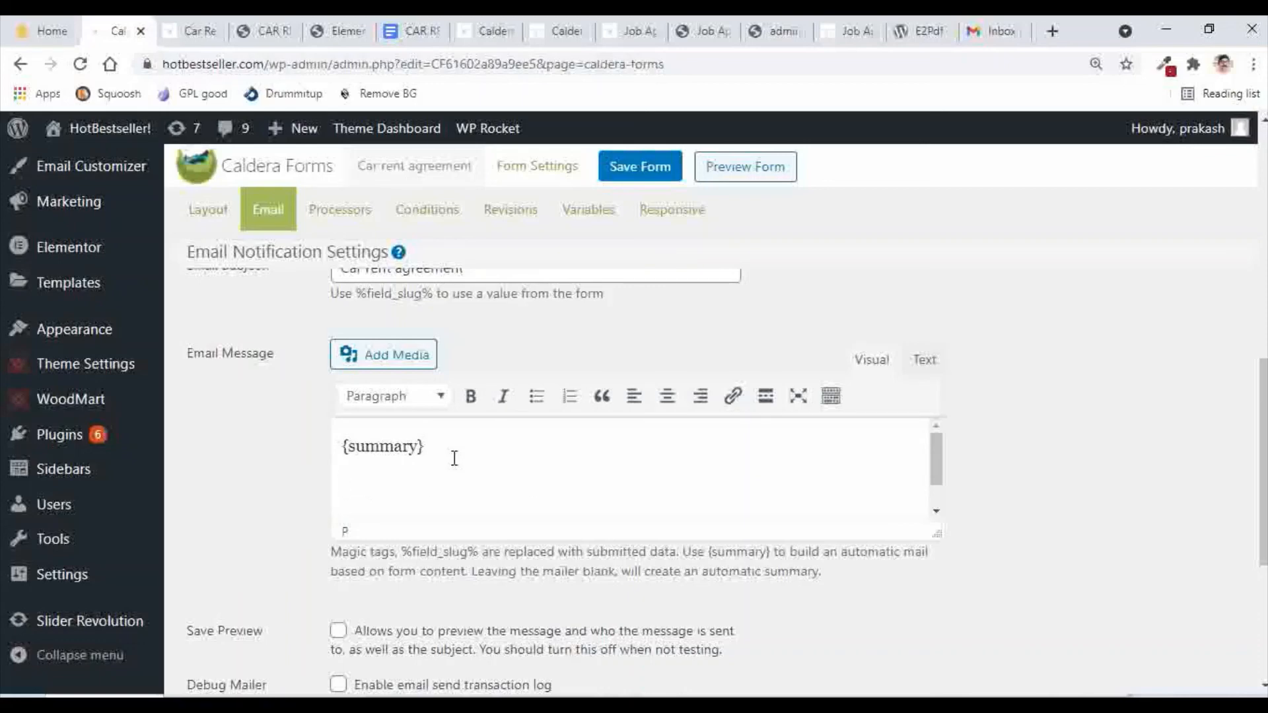
key("ctrl+v")
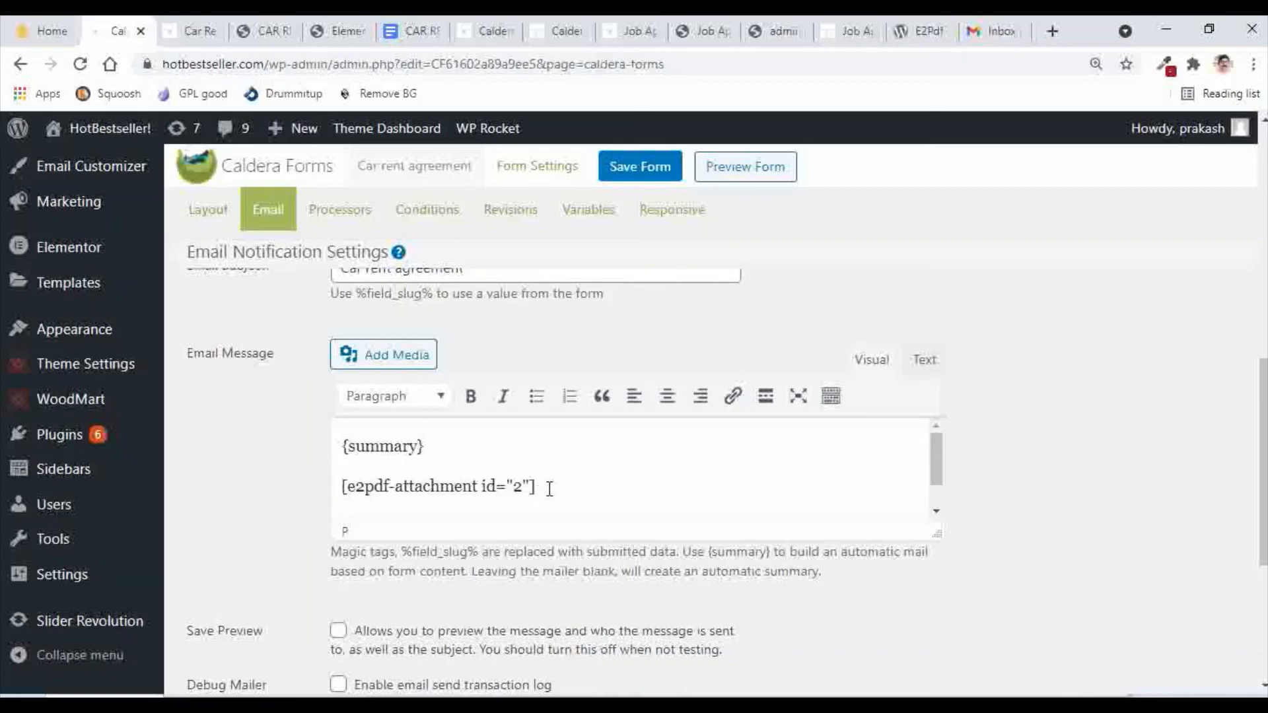
left_click(638, 169)
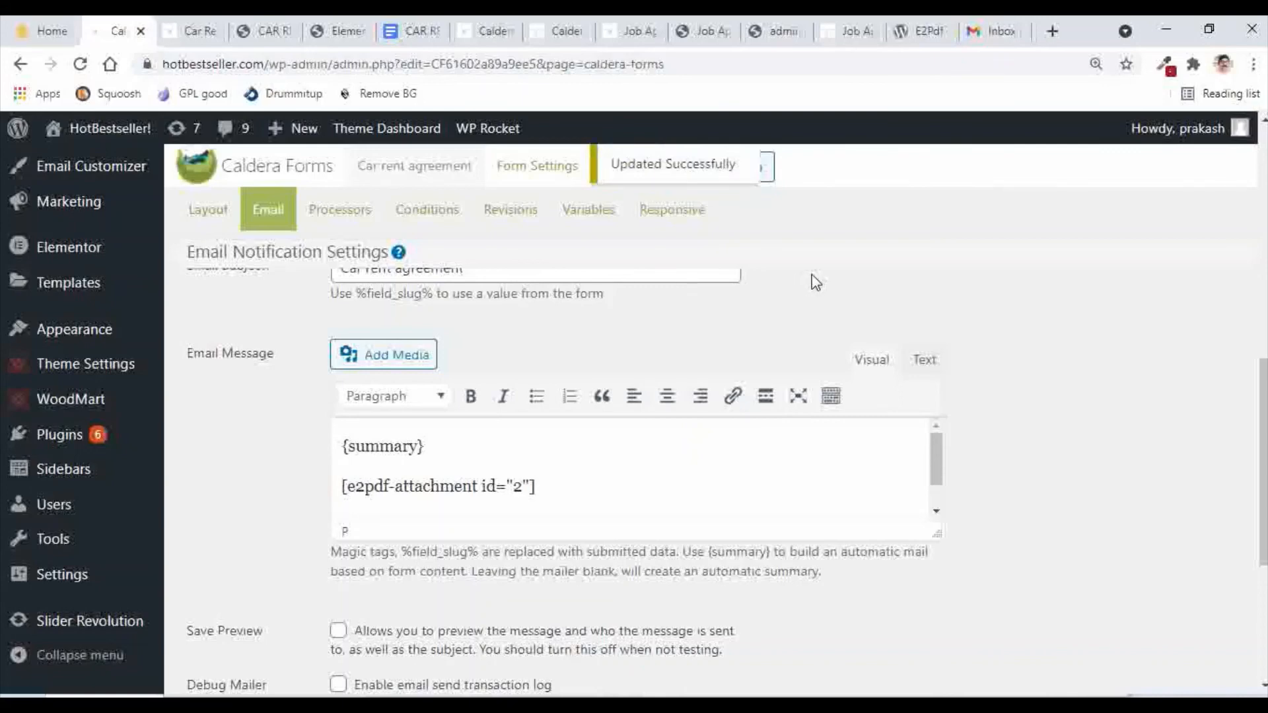
Step: Reload the car rent agreement page and fill in the renter's name, phone, email, home address and city from saved entries
left_click(195, 34)
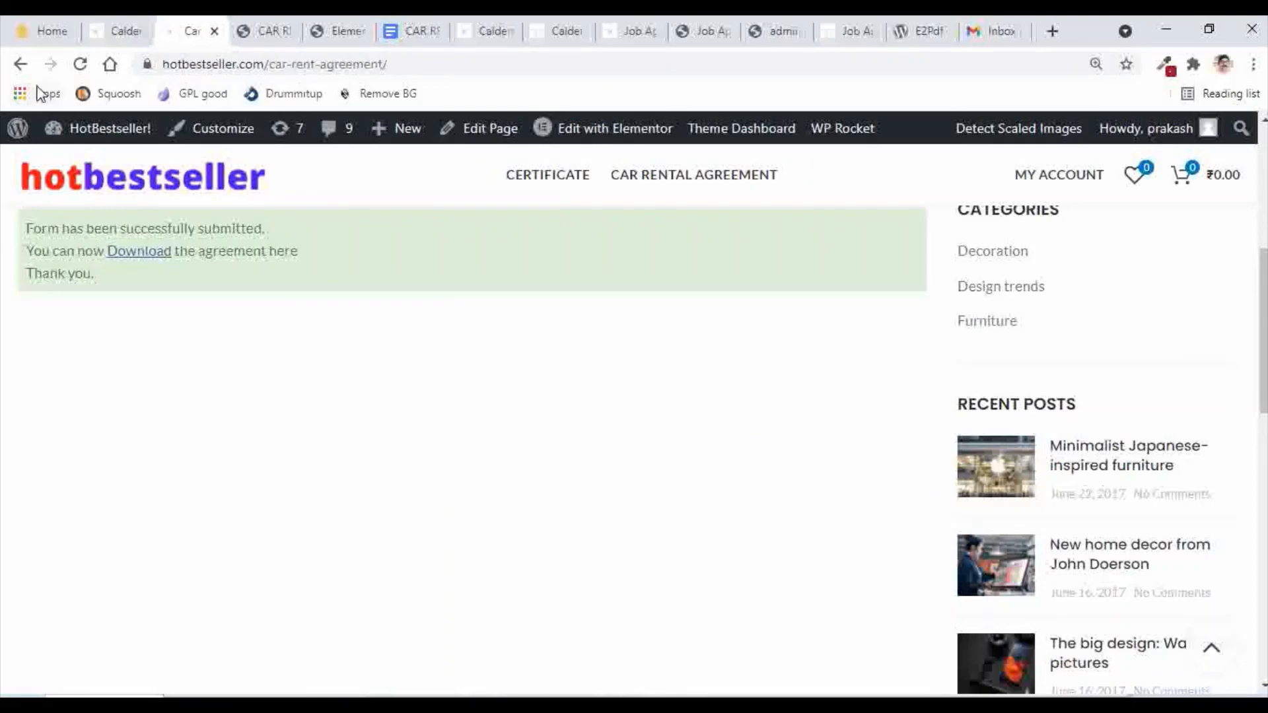
left_click(80, 64)
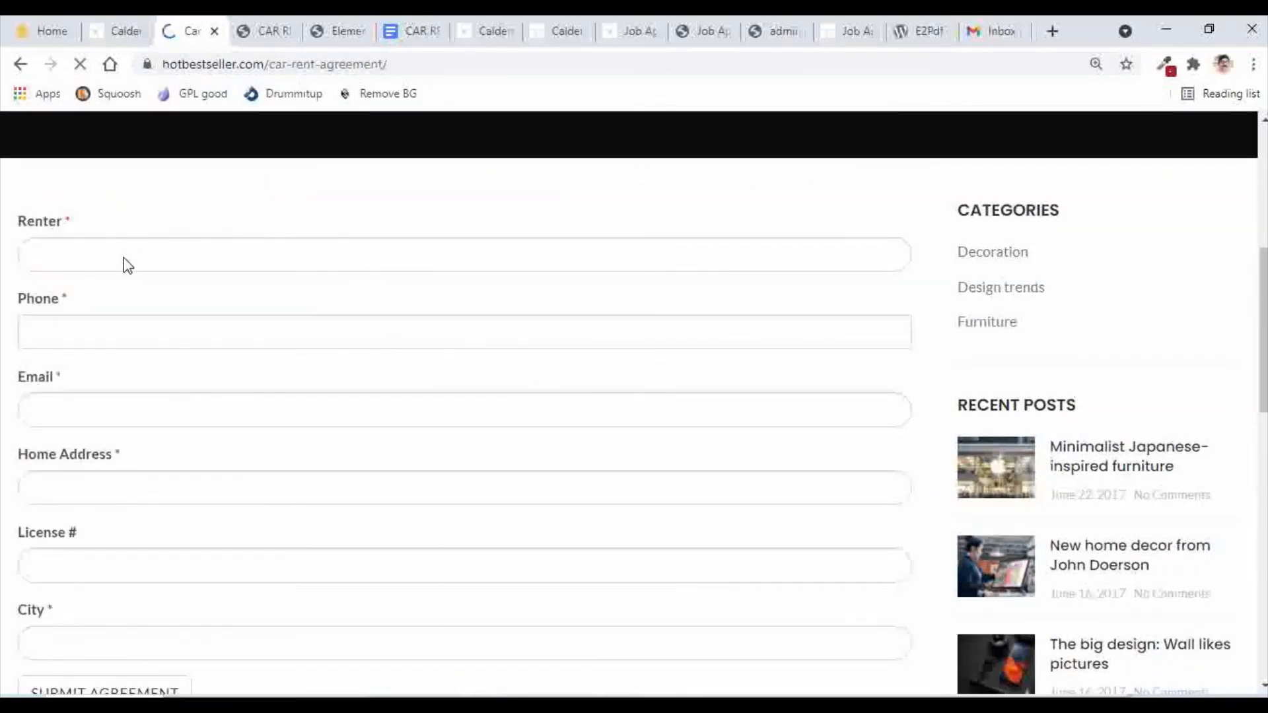
left_click(60, 263)
left_click(65, 304)
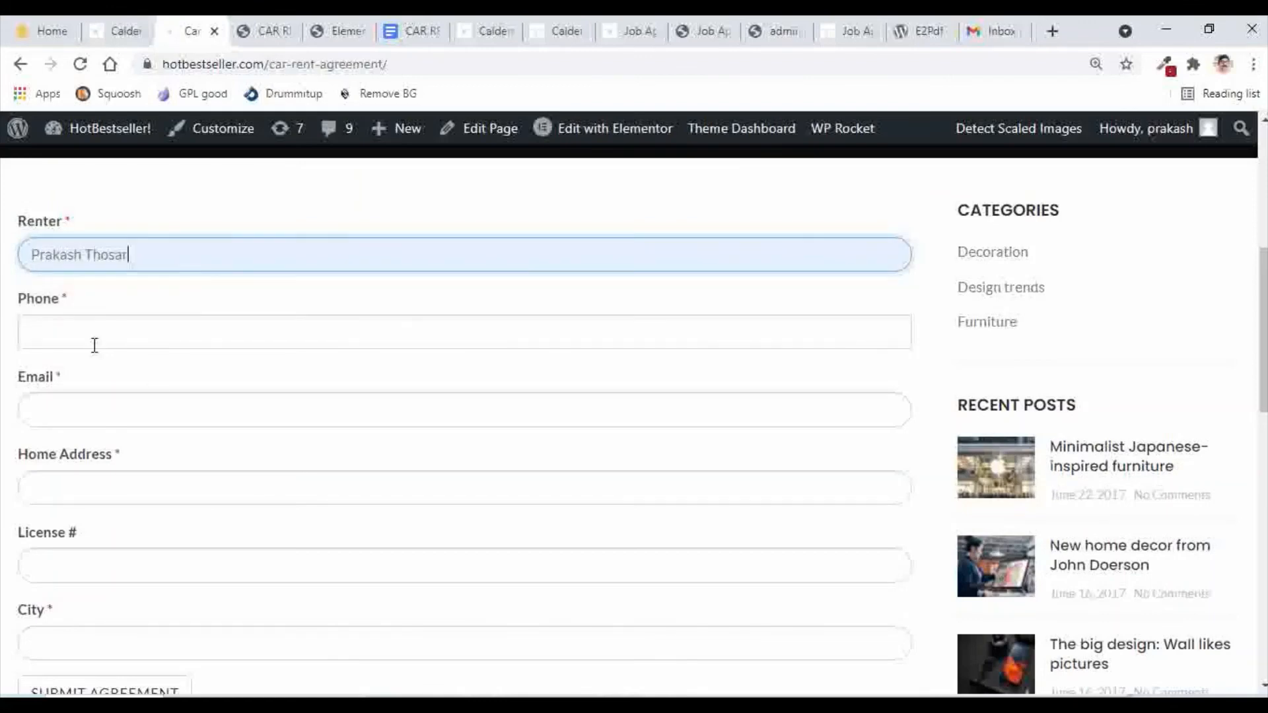
left_click(80, 332)
key("Down")
key("Return")
scroll(84, 473, "down", 3)
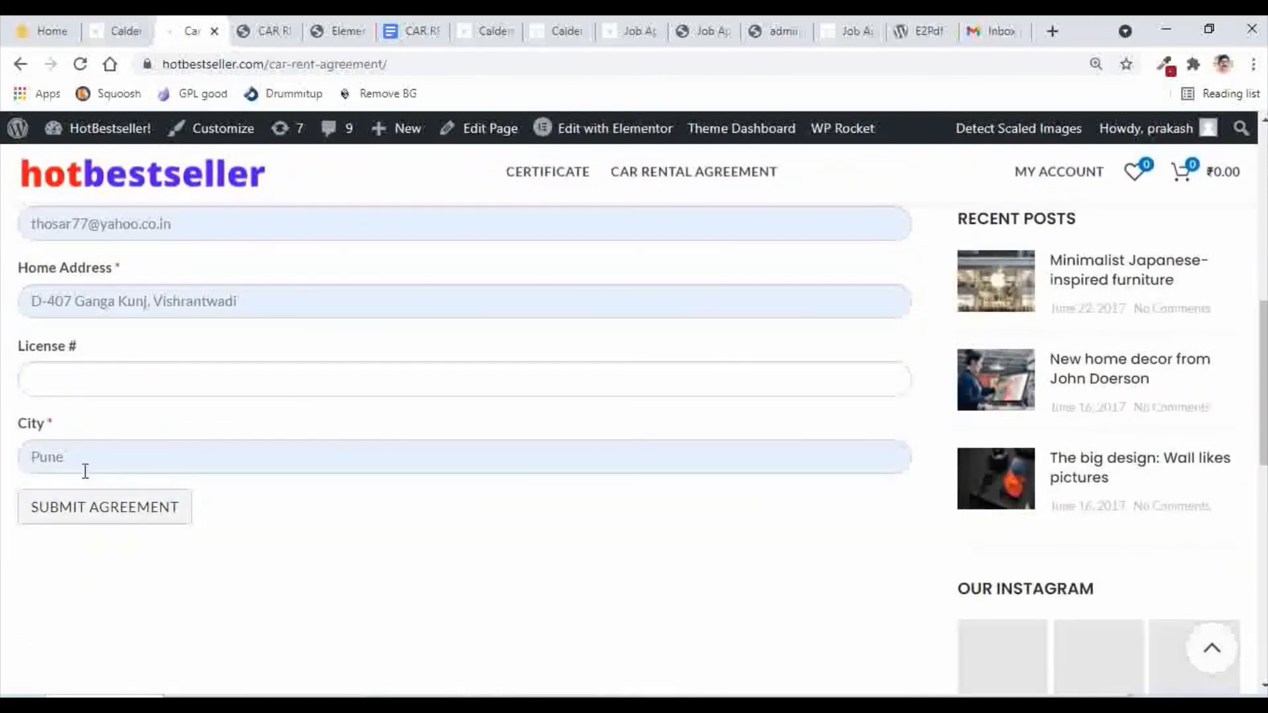
Step: Enter the renter's saved license number and submit the agreement form
left_click(51, 383)
left_click(65, 422)
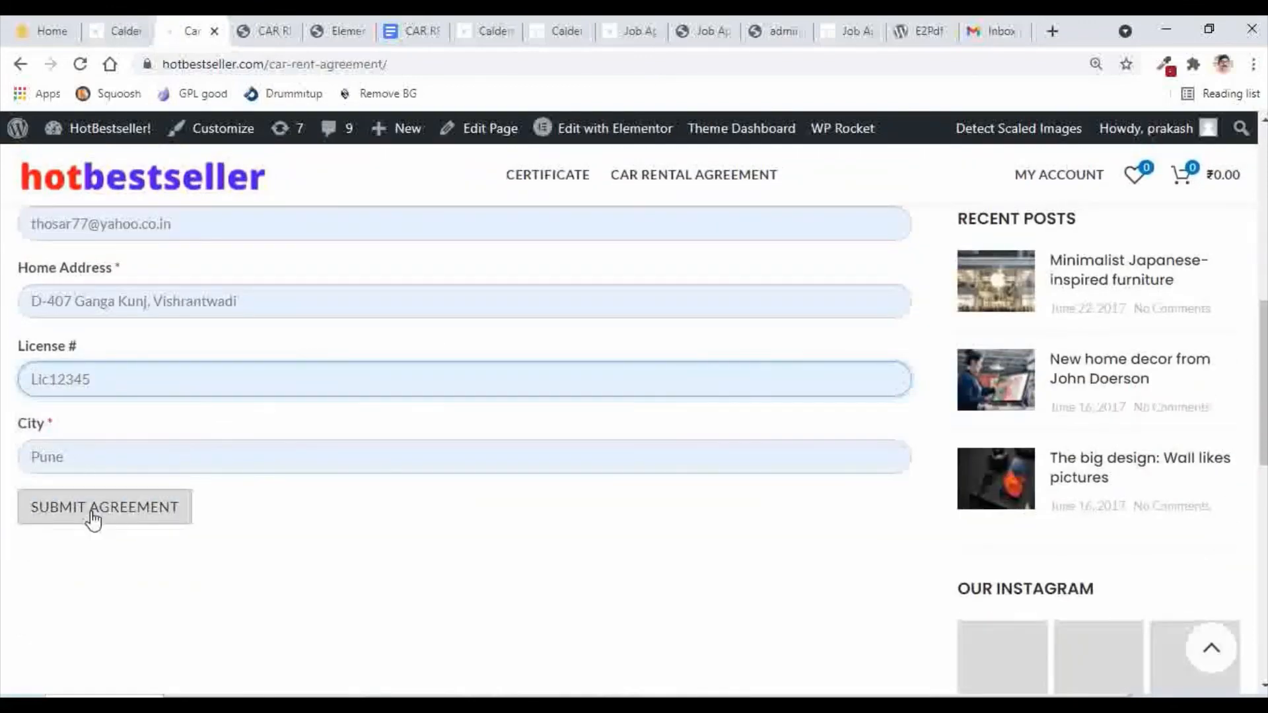
left_click(96, 516)
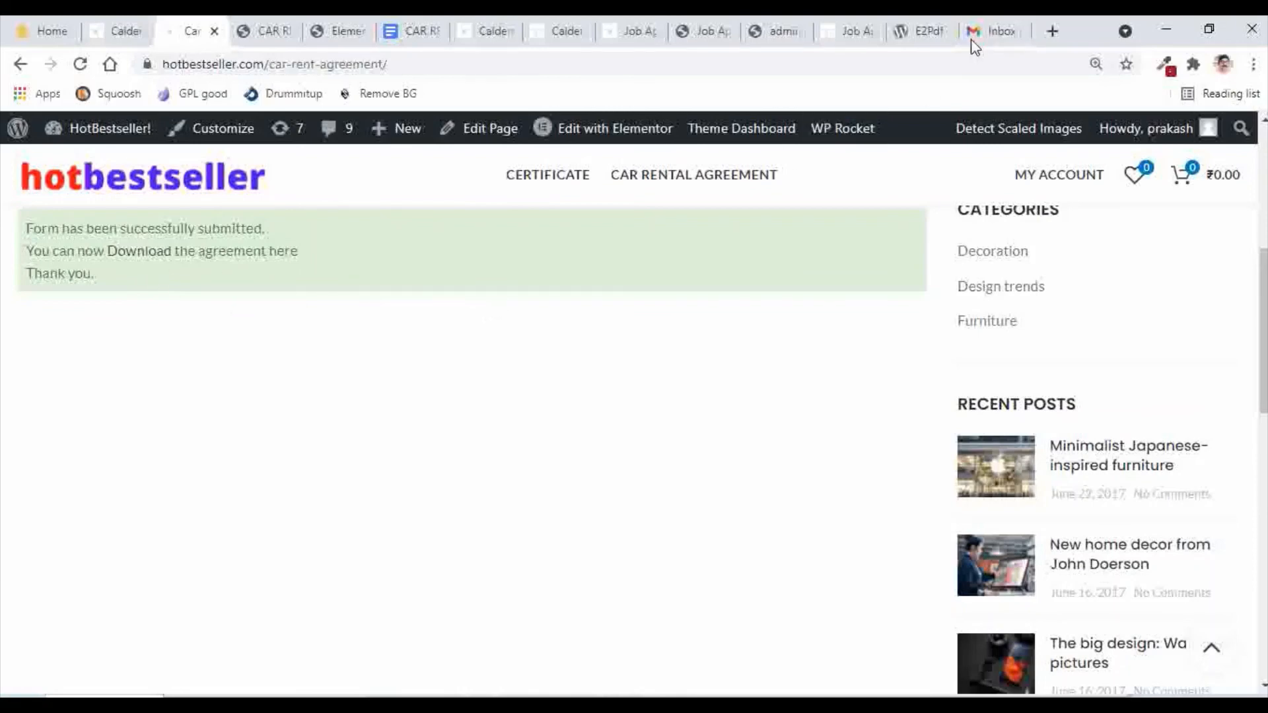
Step: Switch to Gmail and refresh the inbox to check for the new Car rent agreement email
left_click(988, 32)
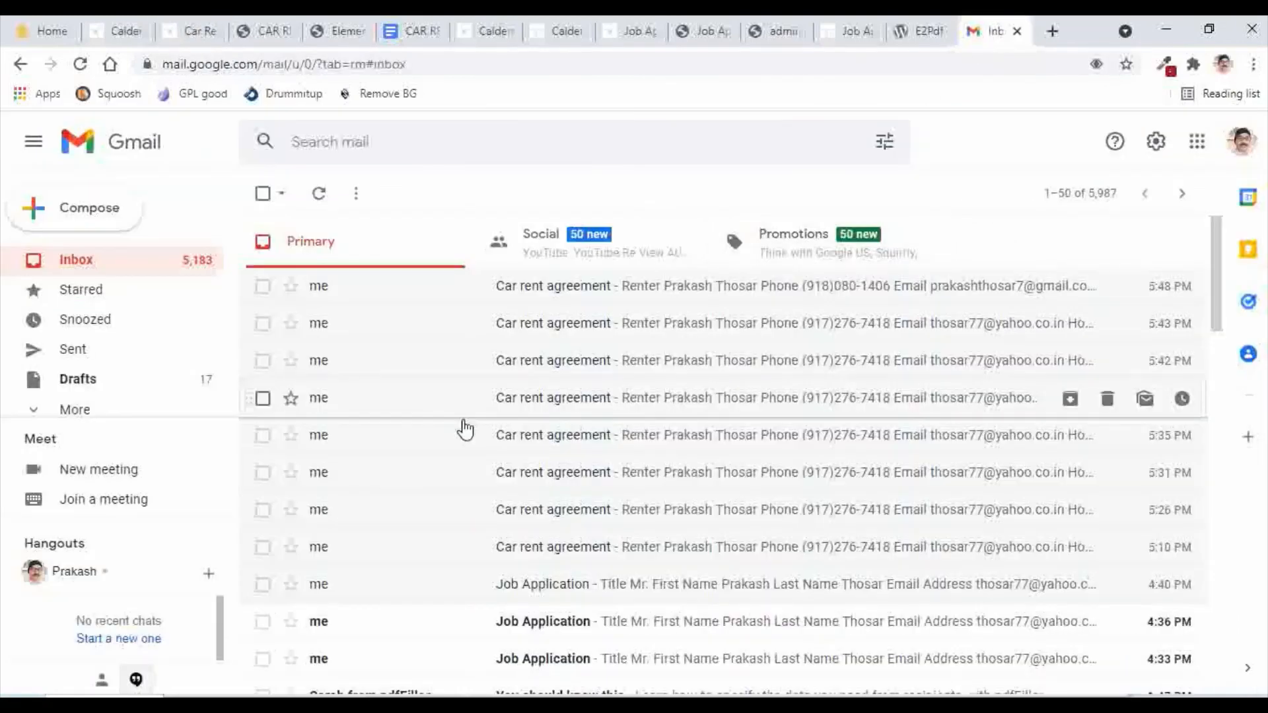
left_click(71, 266)
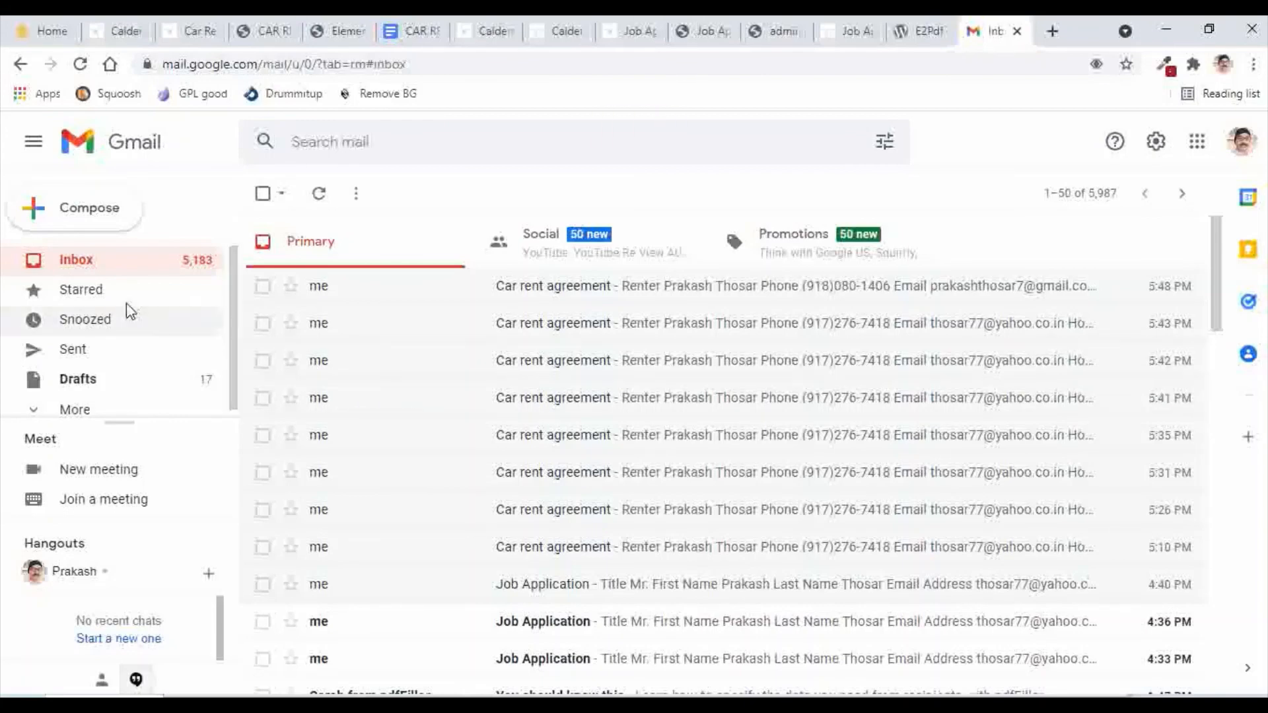
left_click(80, 64)
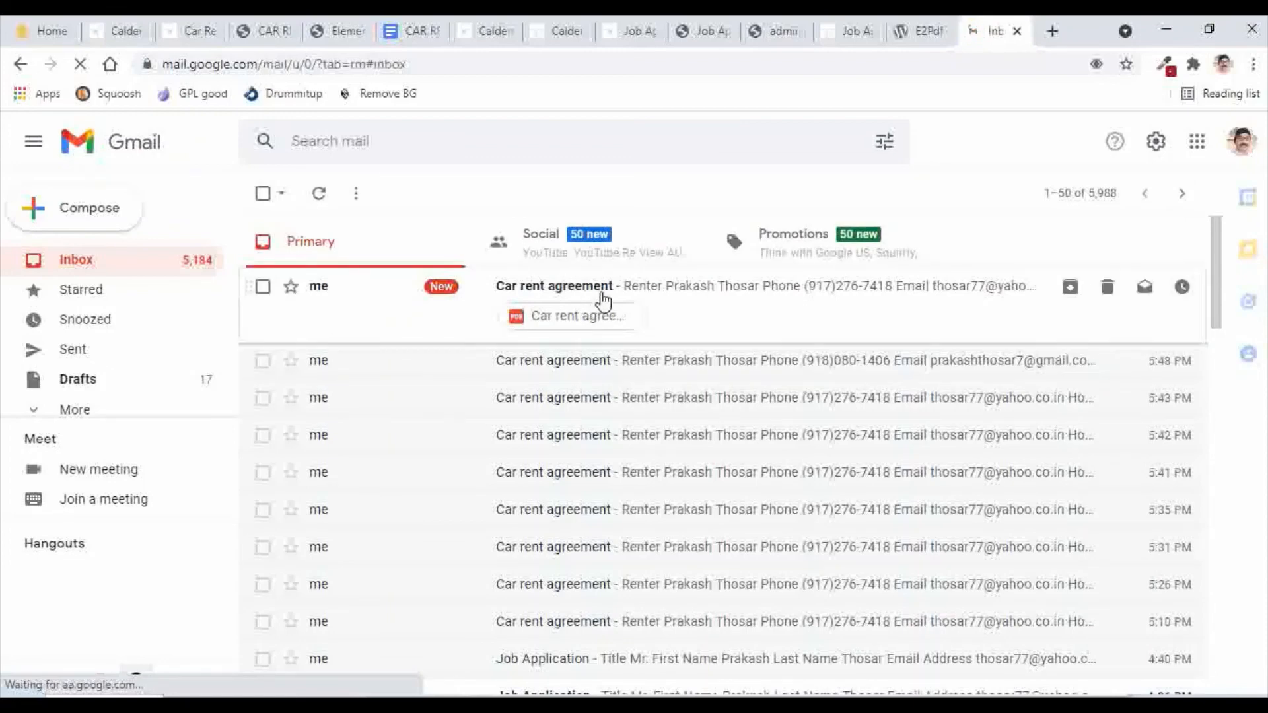
Step: Open the newest Car rent agreement email, mark it as safe, and open its attached Car rent agreement PDF
left_click(575, 295)
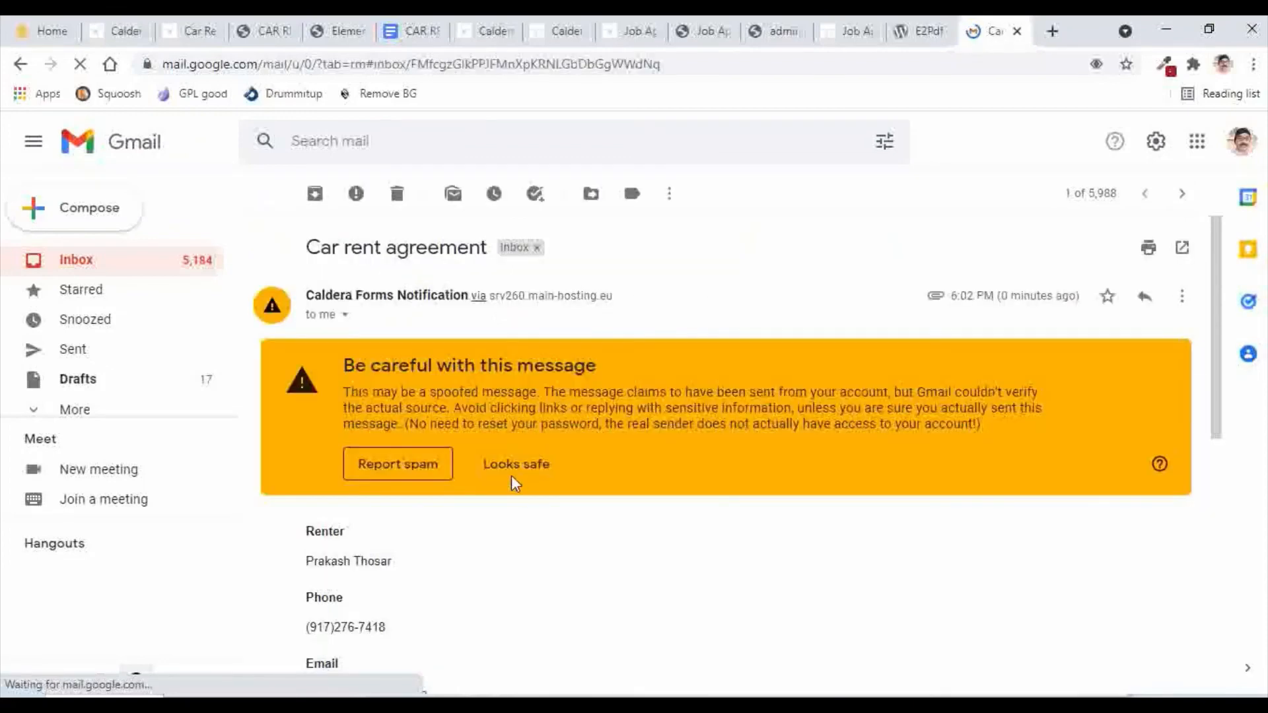
scroll(725, 456, "down", 3)
scroll(724, 447, "down", 4)
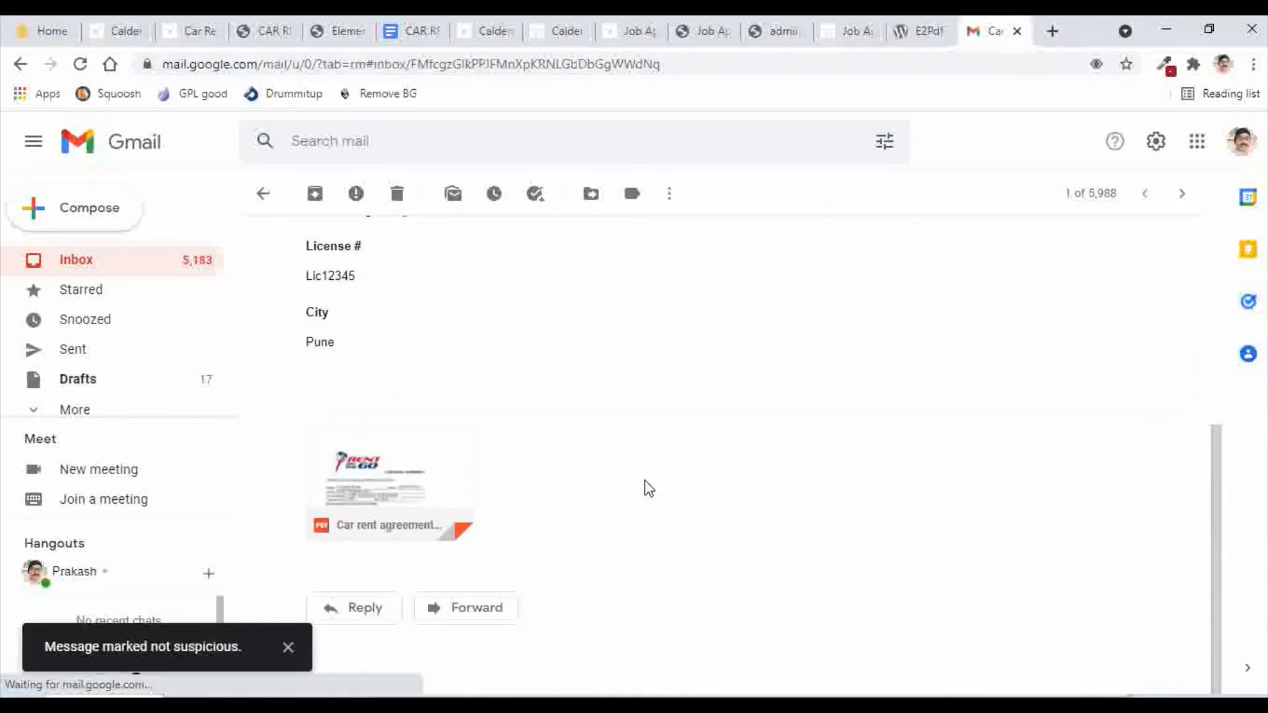
left_click(396, 483)
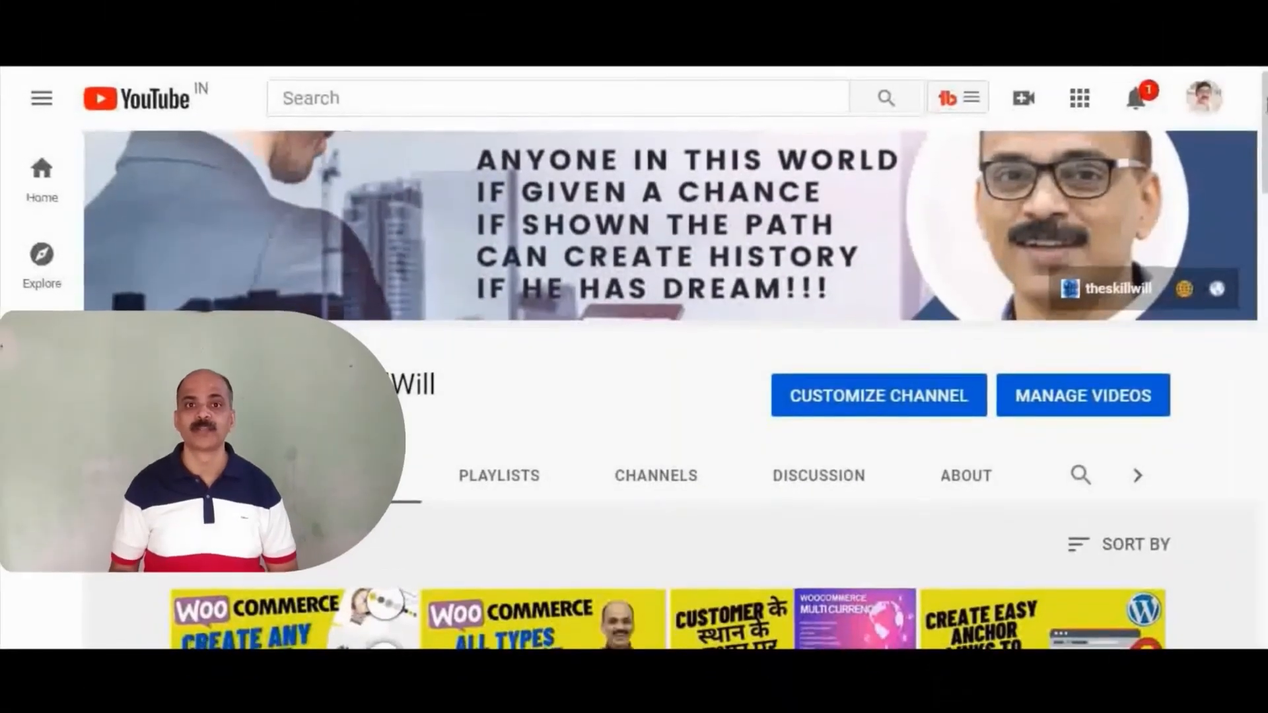
scroll(634, 356, "down", 3)
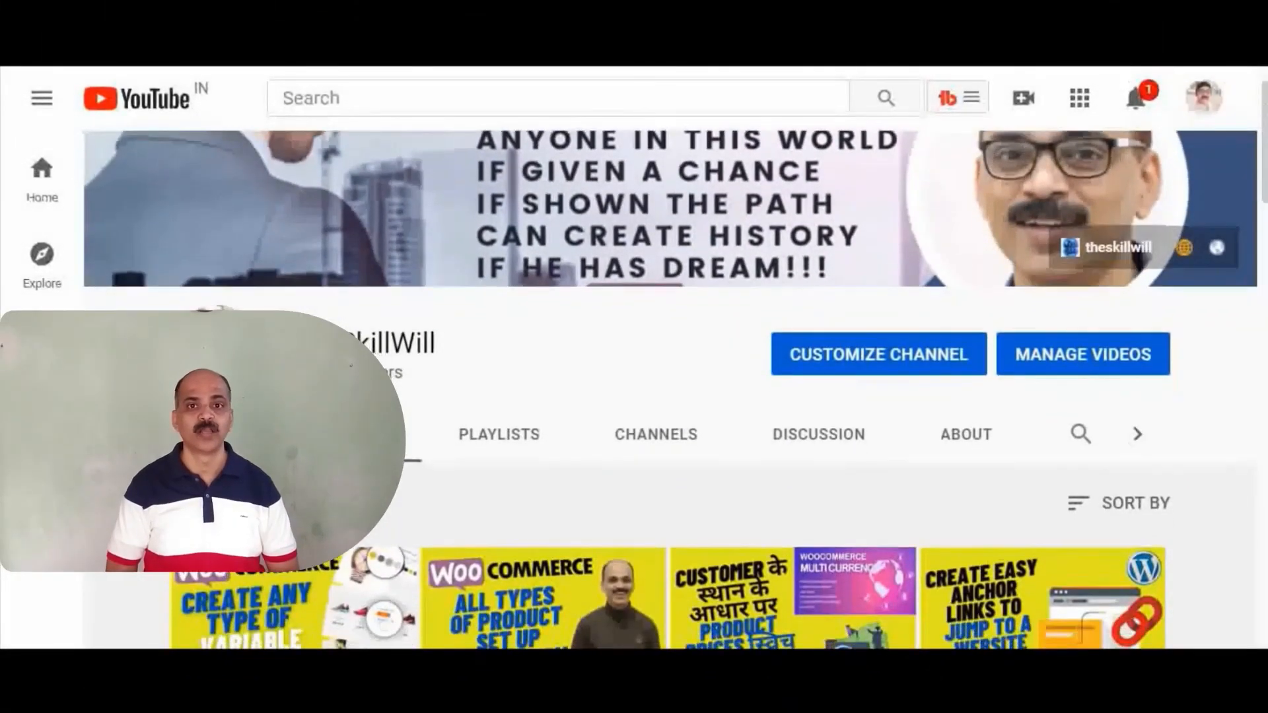
scroll(634, 357, "down", 3)
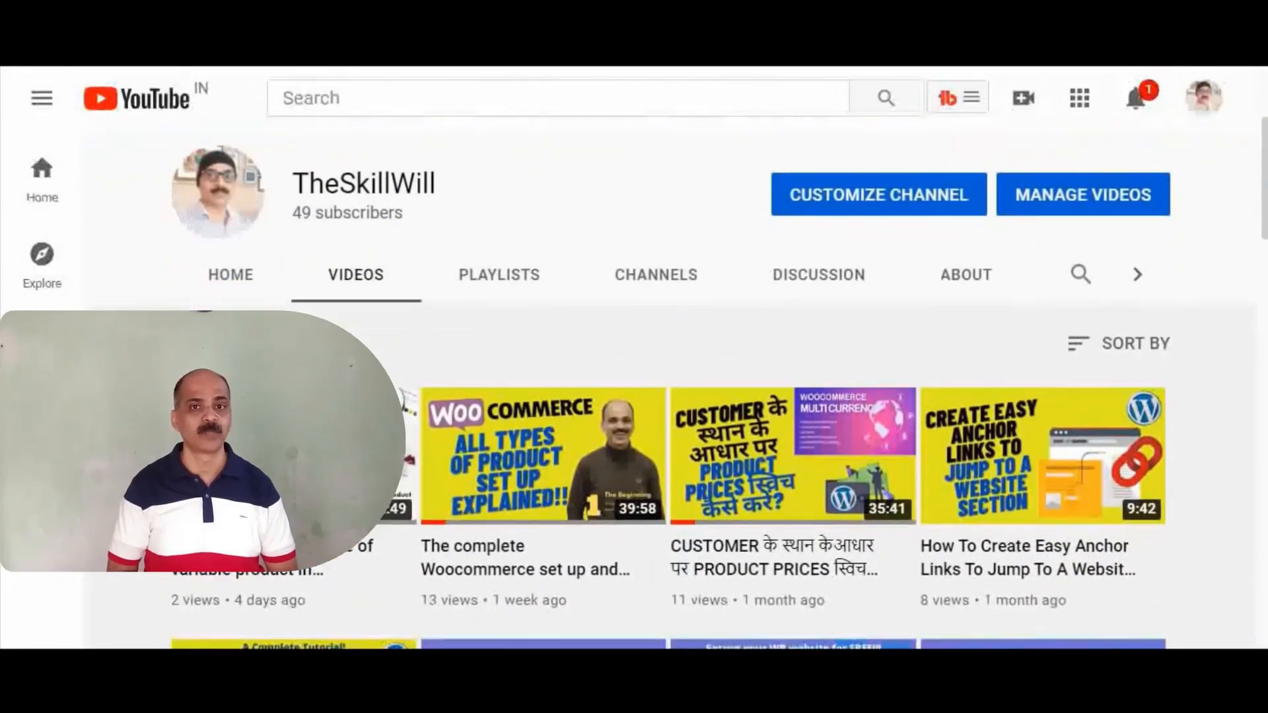
scroll(634, 357, "down", 3)
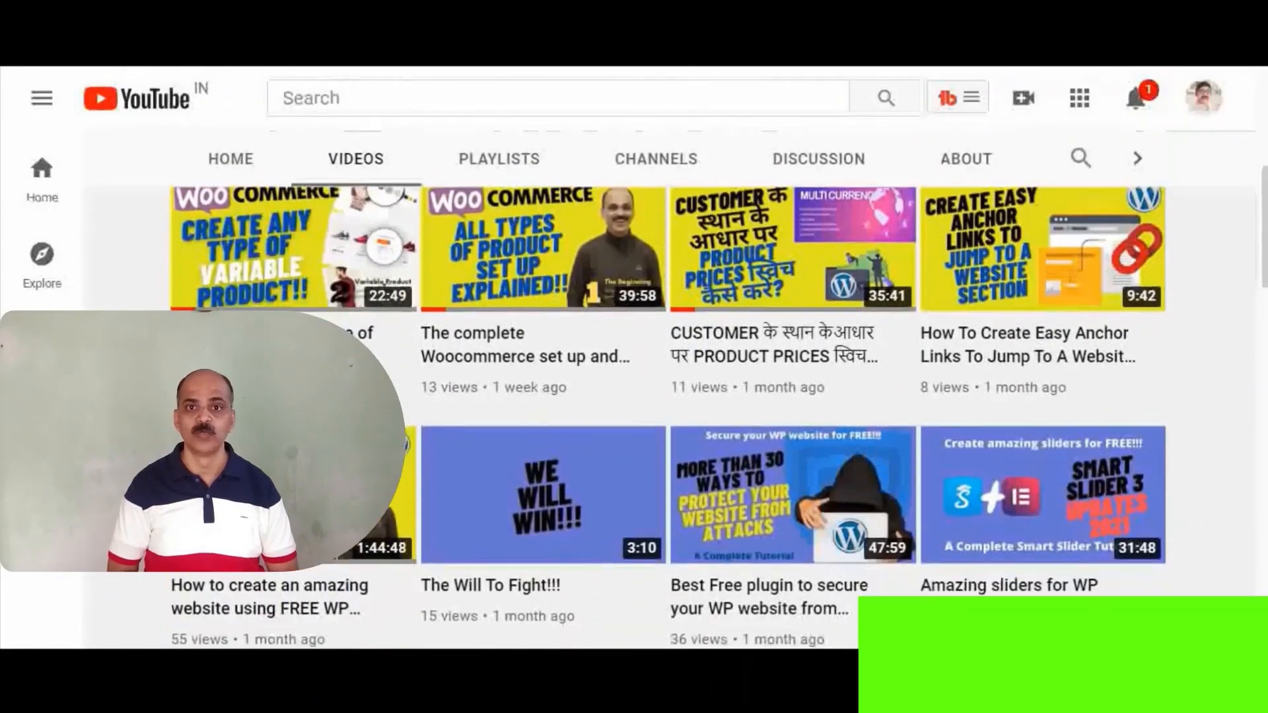
scroll(634, 357, "down", 3)
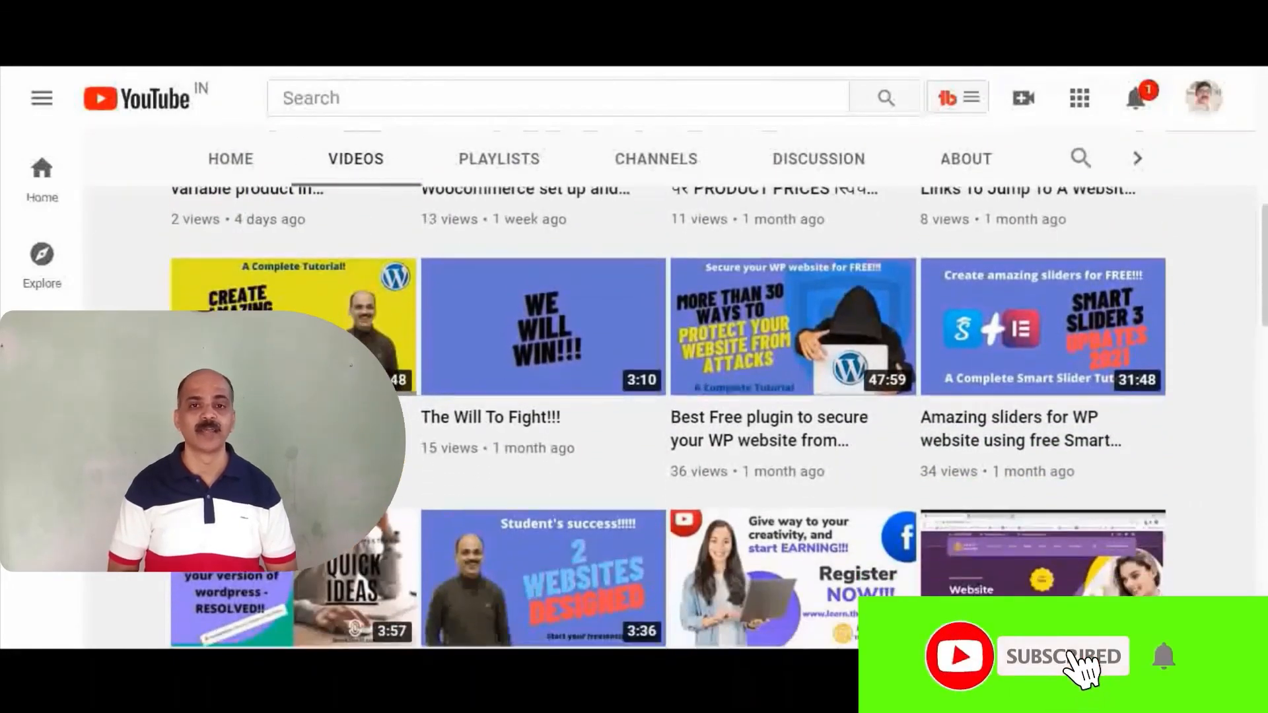
scroll(634, 357, "down", 3)
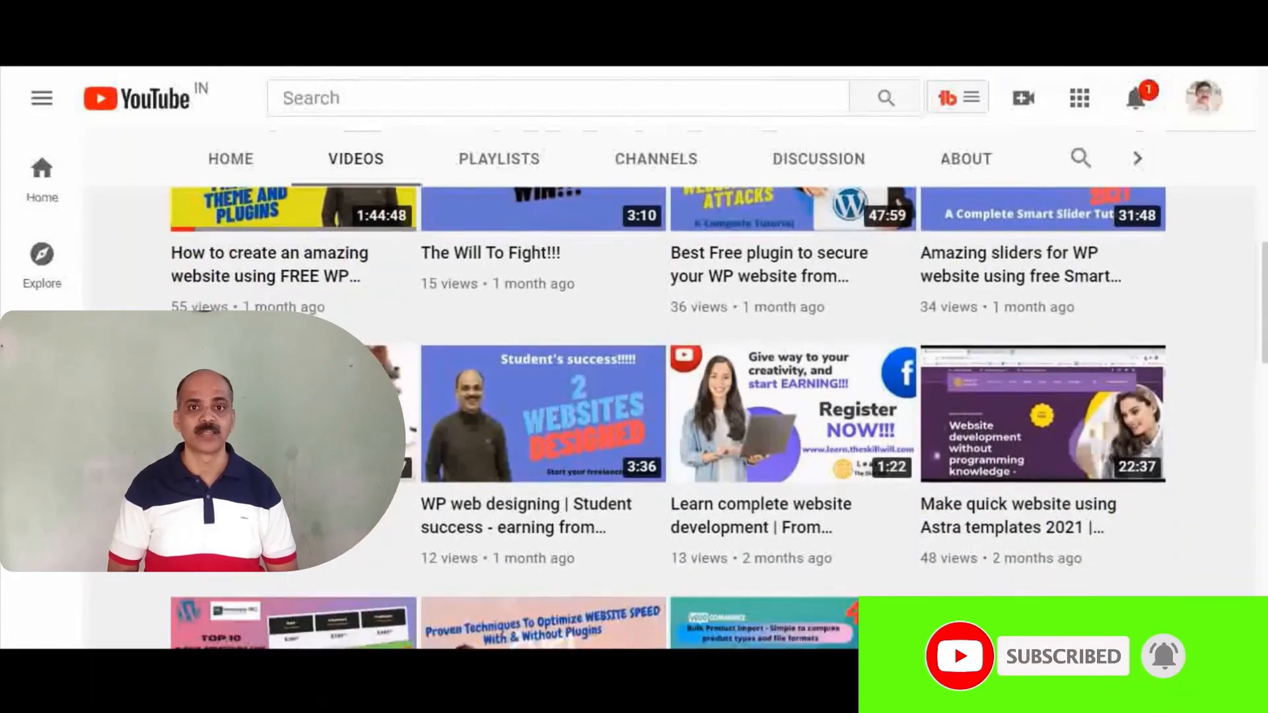
scroll(634, 357, "down", 4)
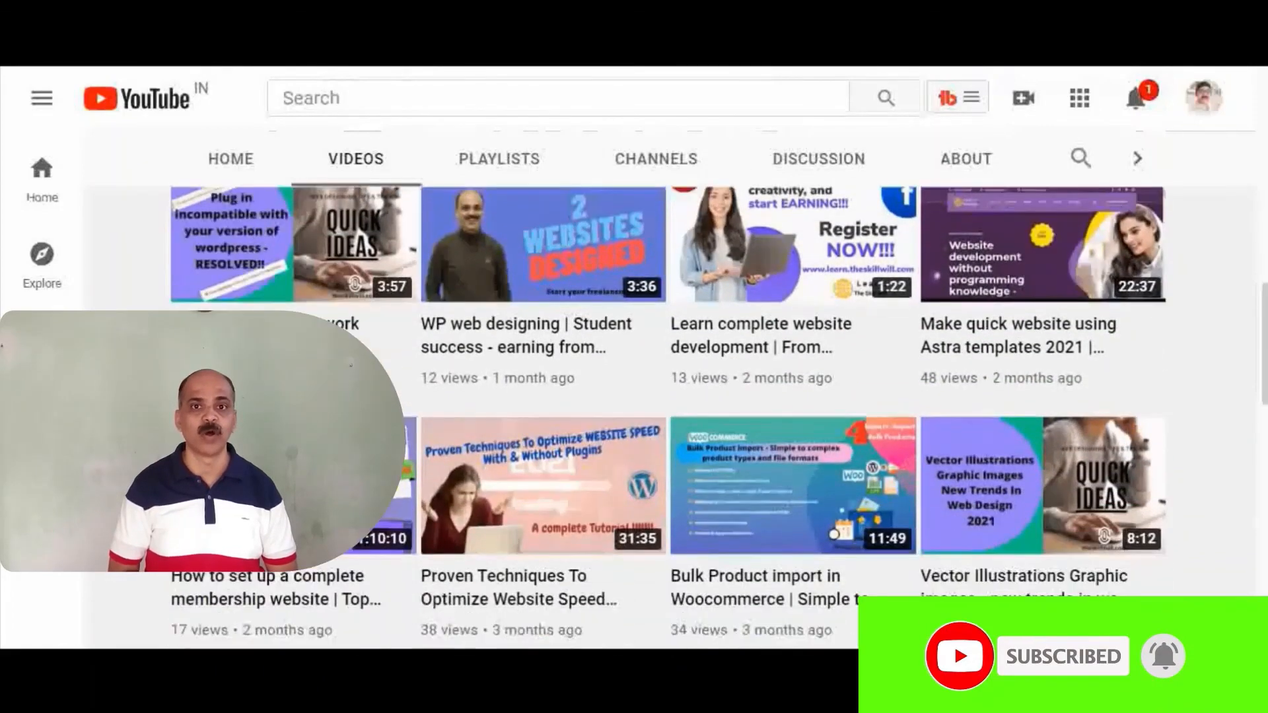
scroll(634, 357, "down", 2)
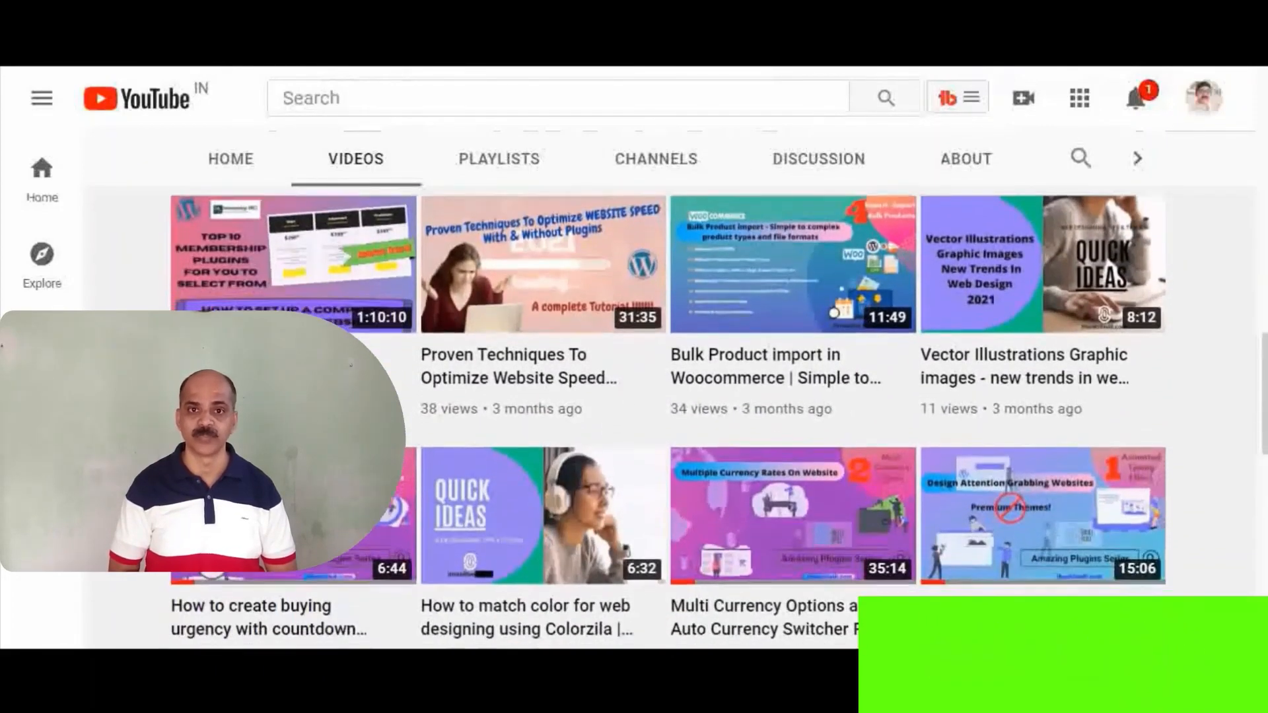
scroll(634, 357, "down", 1)
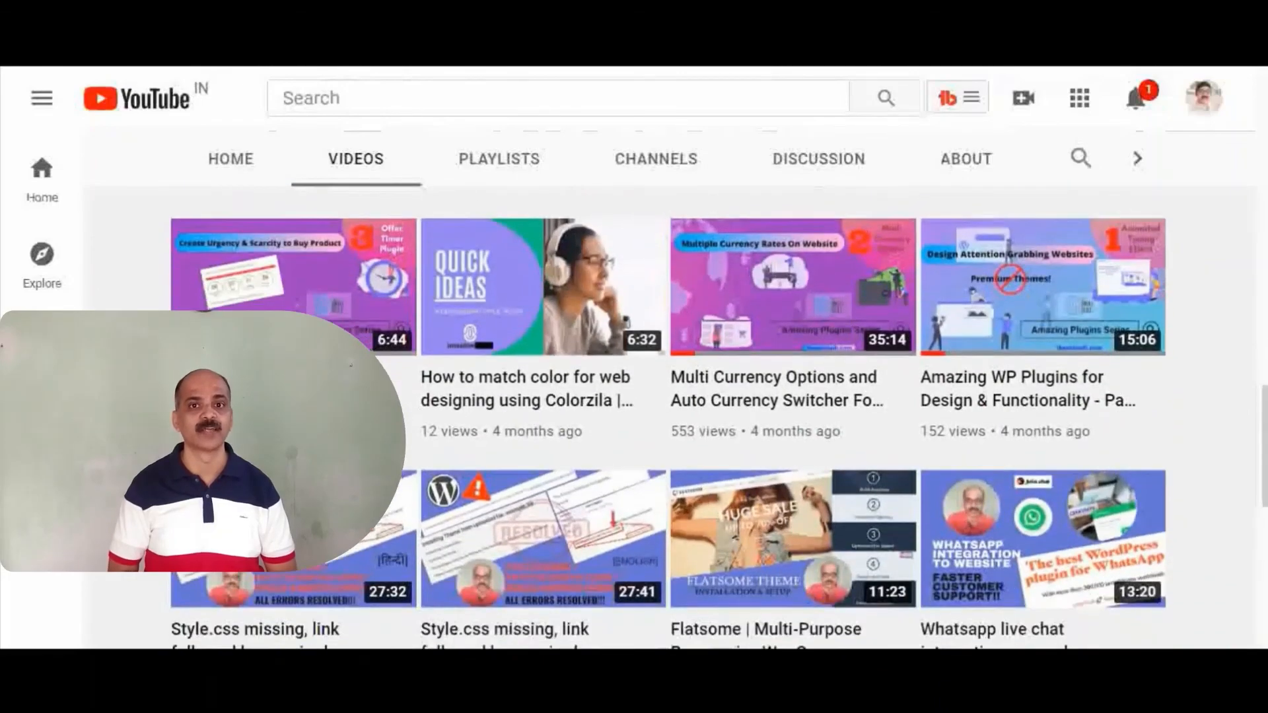